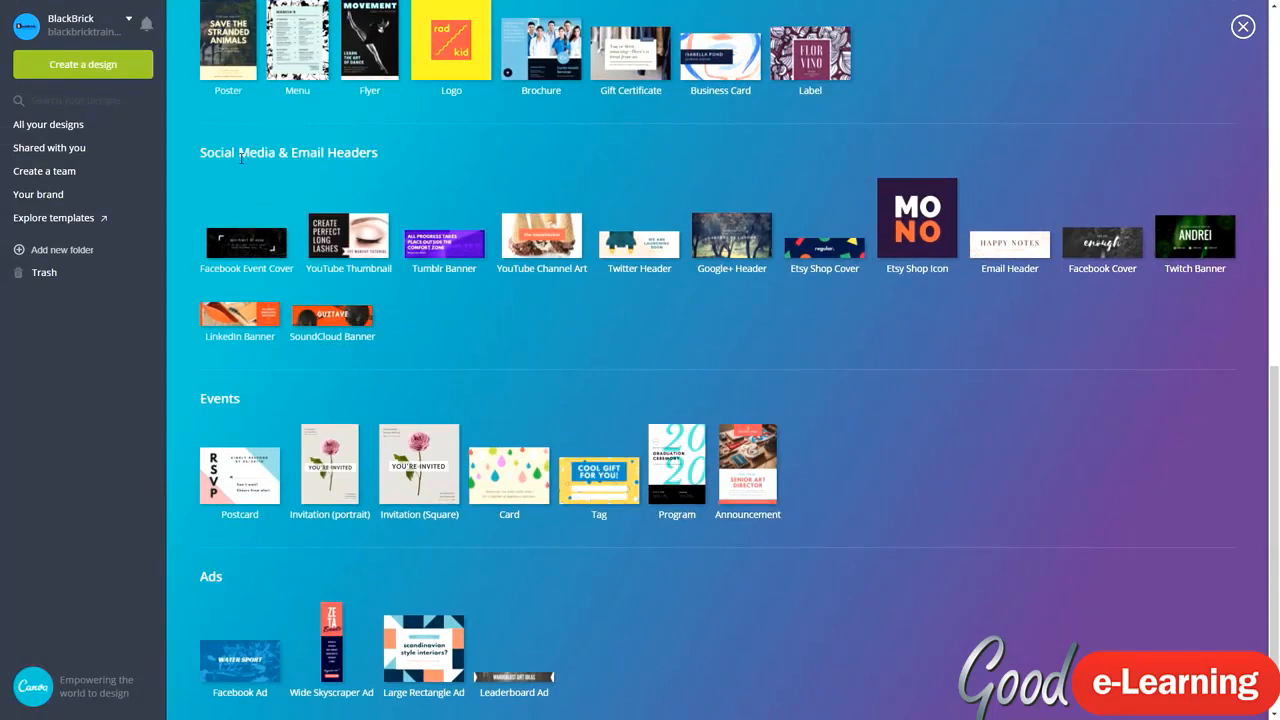
# Create a new YouTube Channel Art design from the Social Media & Email Headers category.
pyautogui.moveTo(239, 156); pyautogui.dragTo(407, 141)
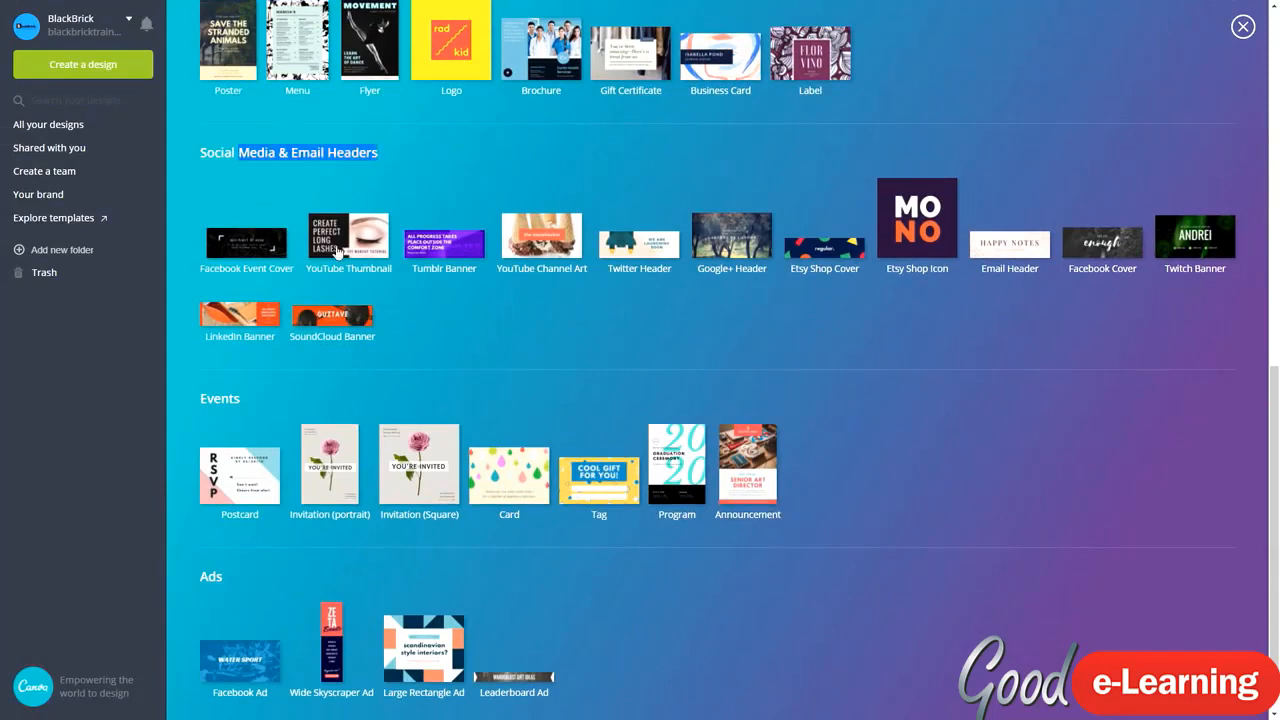
pyautogui.click(531, 236)
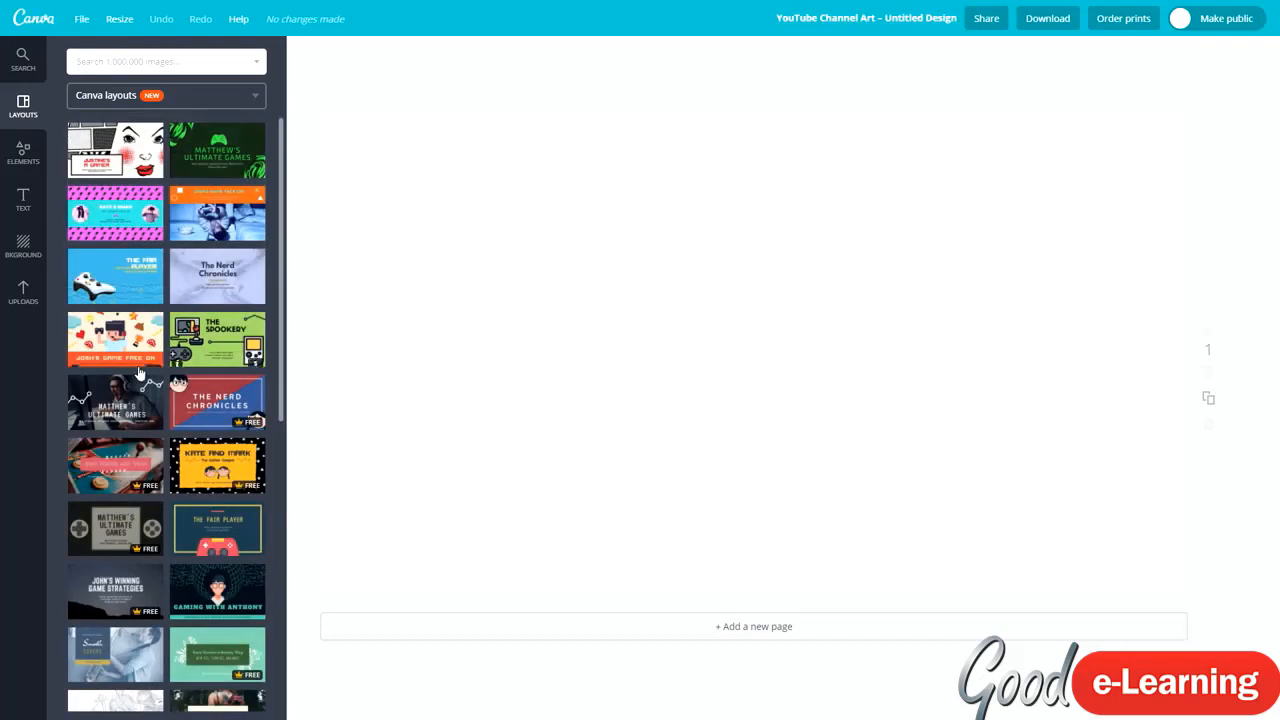
# Browse the Canva layouts offered for YouTube channel art to compare the available gaming, beauty, travel and music styles.
pyautogui.scroll(-3, 140, 373)
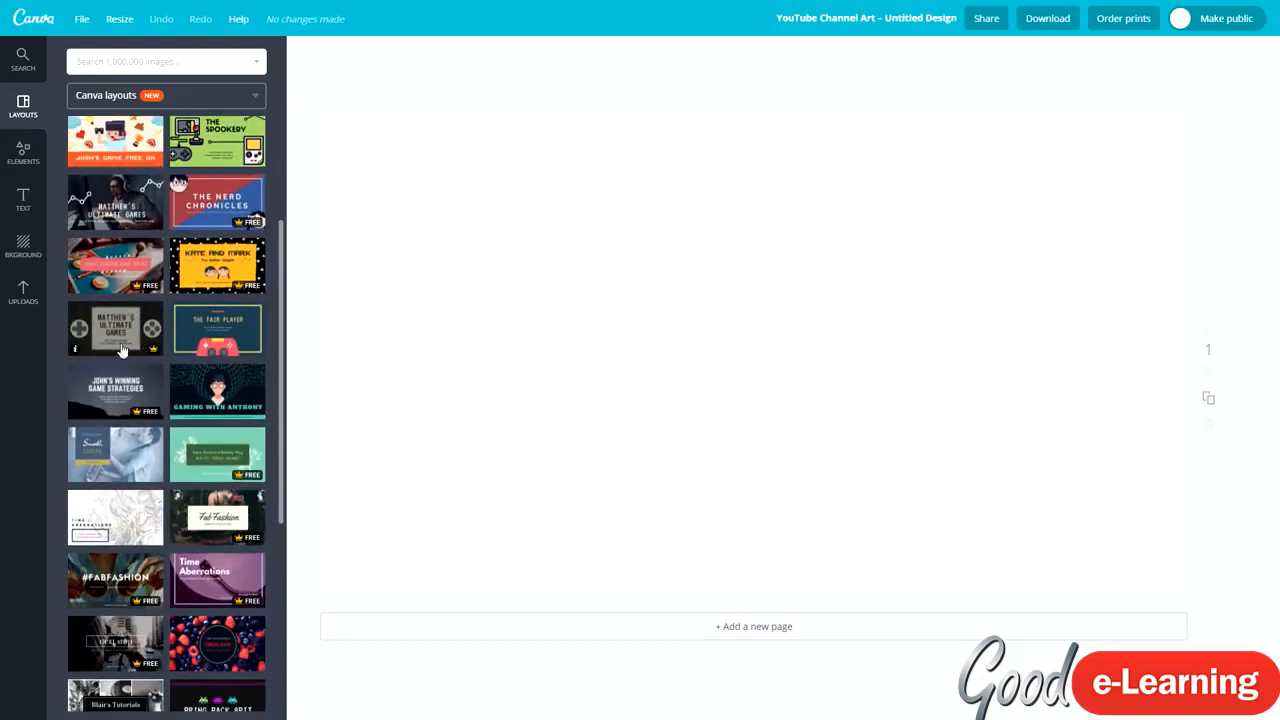
pyautogui.scroll(-3, 143, 374)
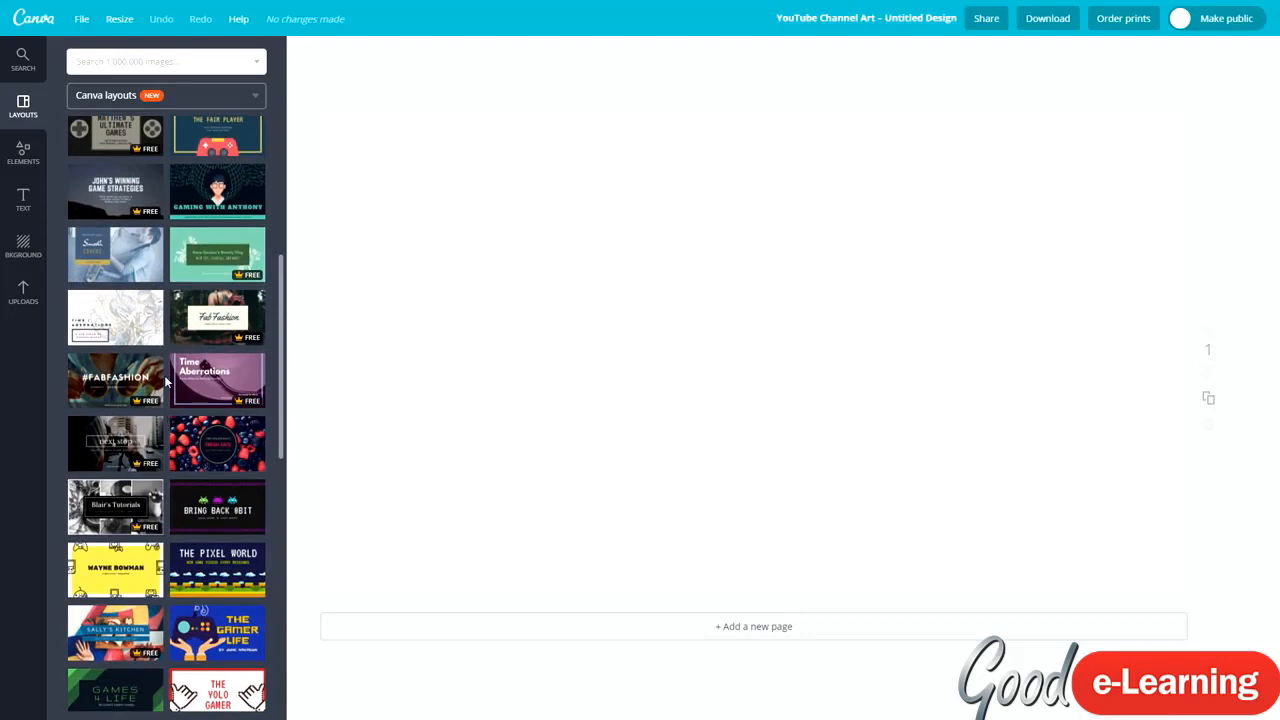
pyautogui.scroll(-3, 163, 380)
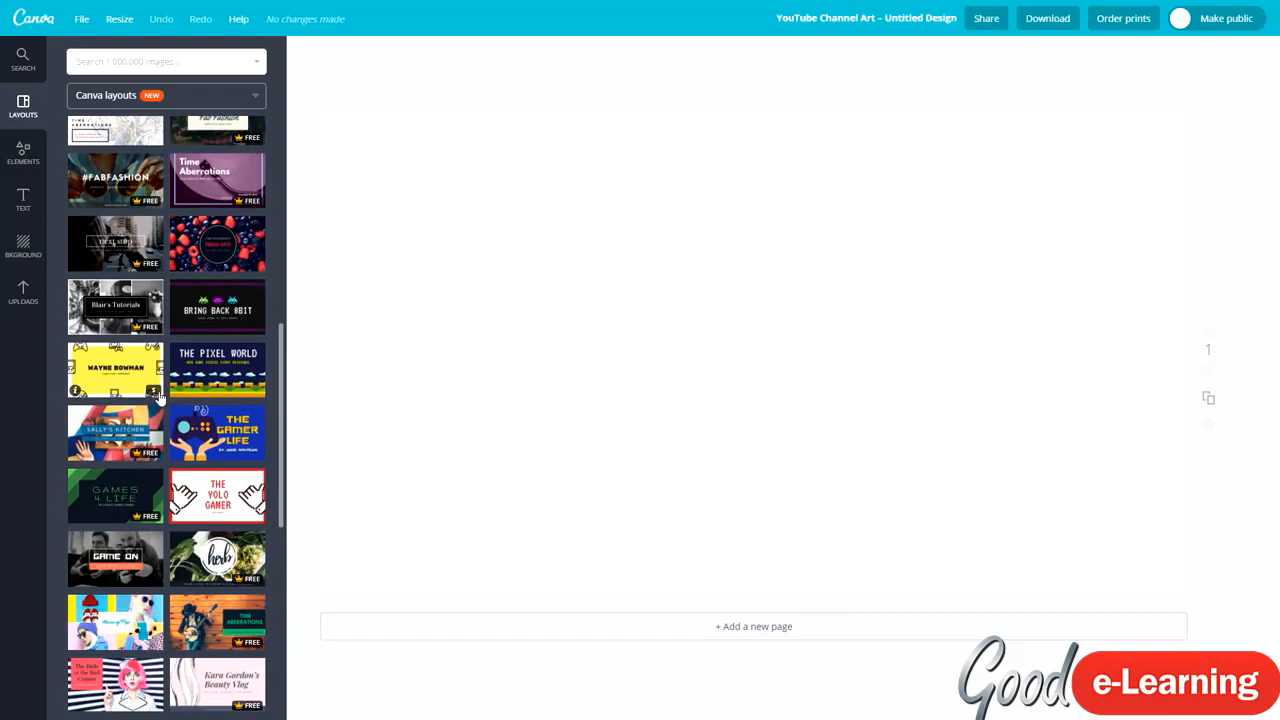
pyautogui.scroll(-3, 158, 396)
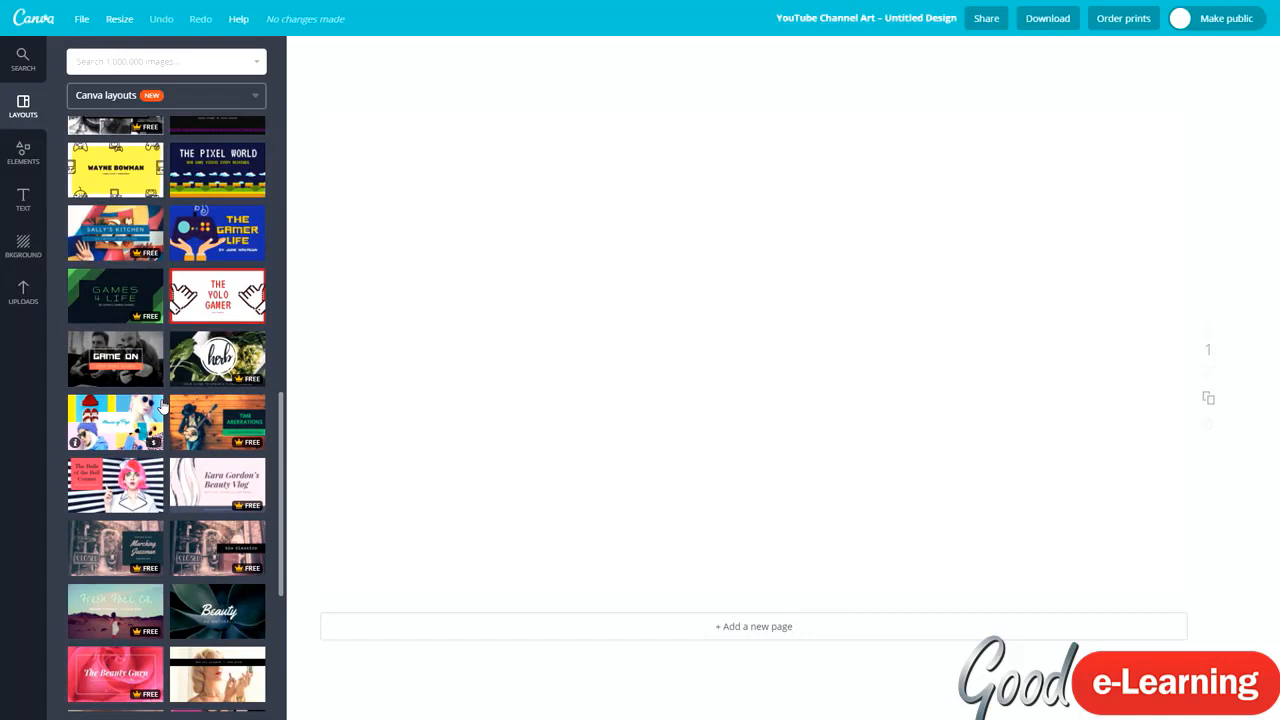
pyautogui.scroll(-3, 141, 485)
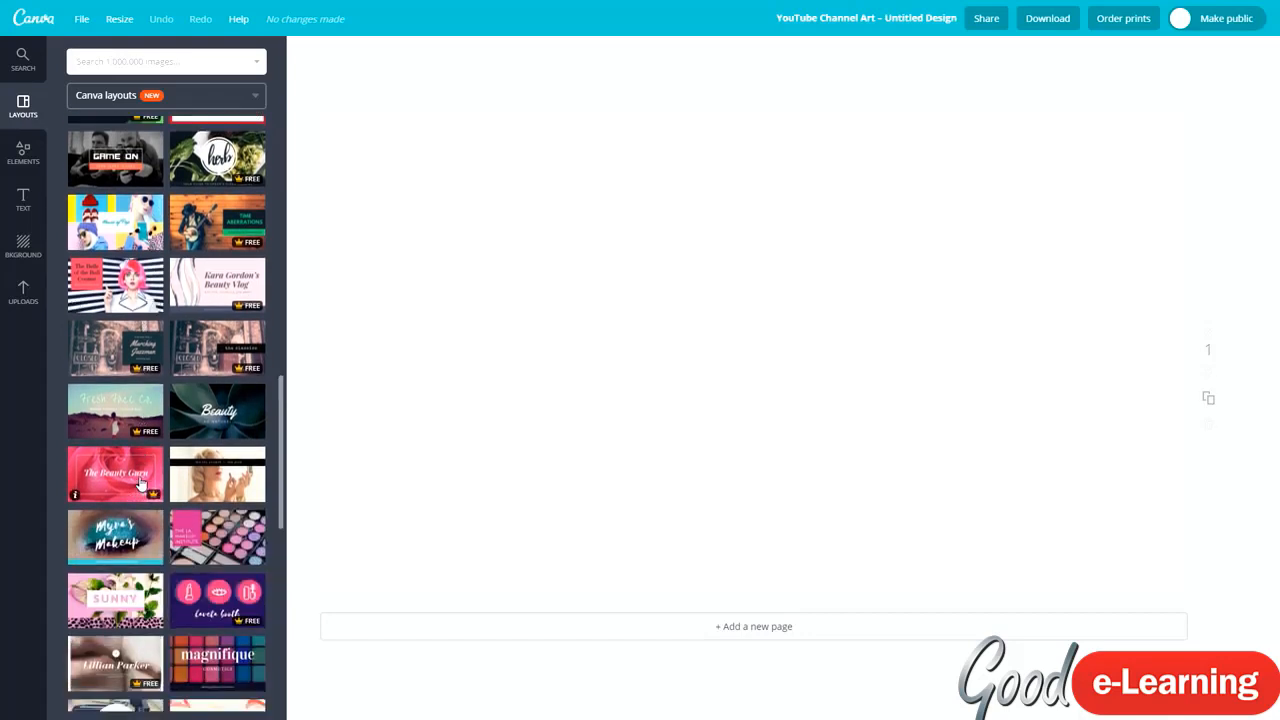
pyautogui.scroll(-2, 144, 485)
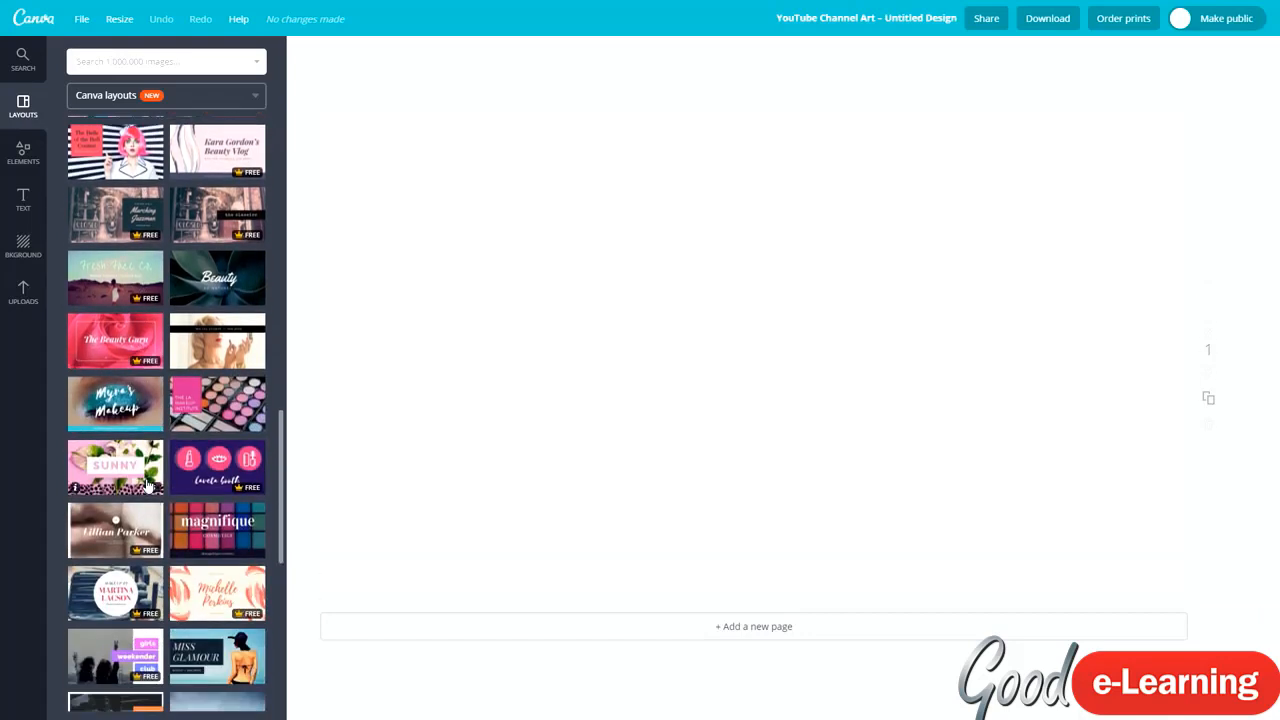
pyautogui.scroll(-6, 147, 485)
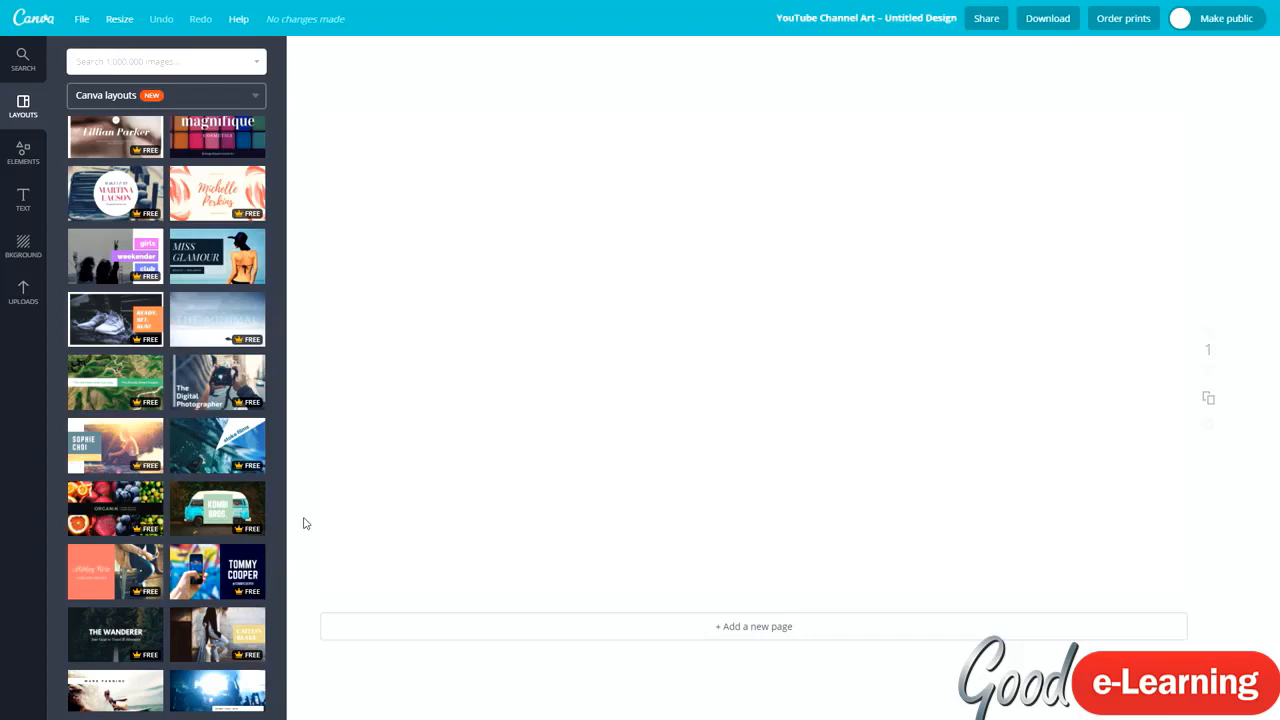
pyautogui.scroll(-2, 157, 424)
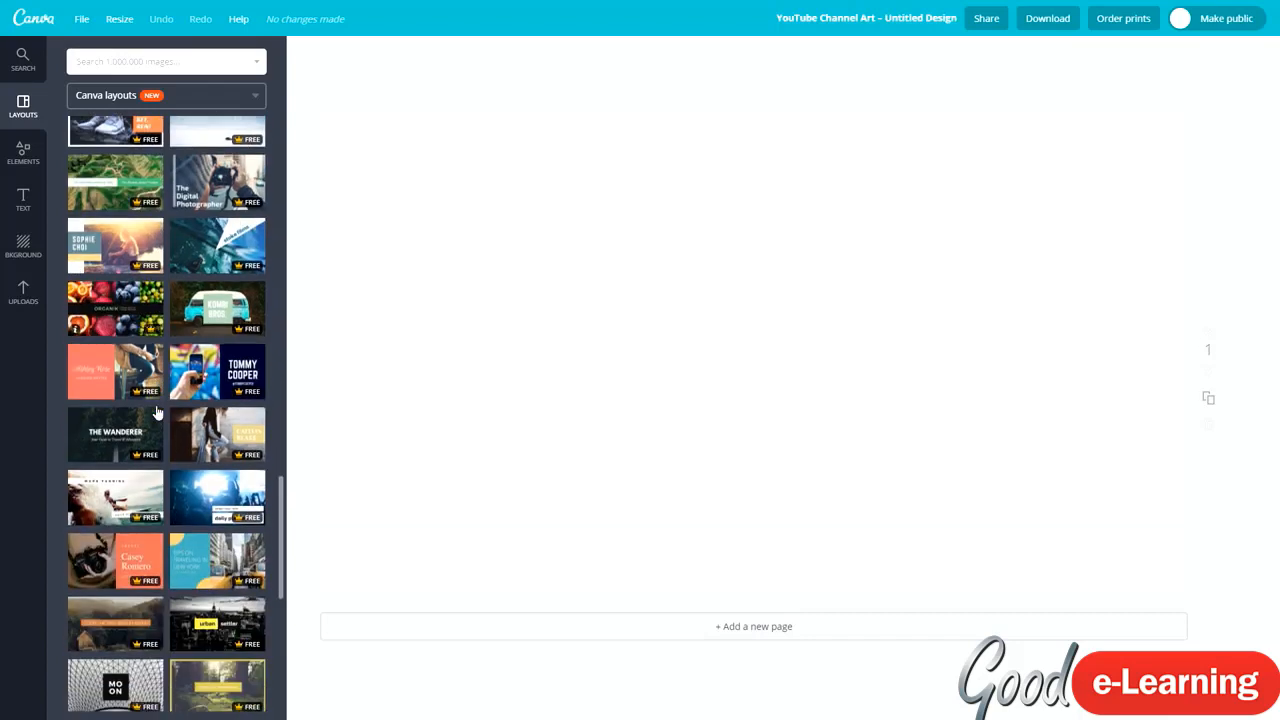
pyautogui.scroll(-1, 168, 414)
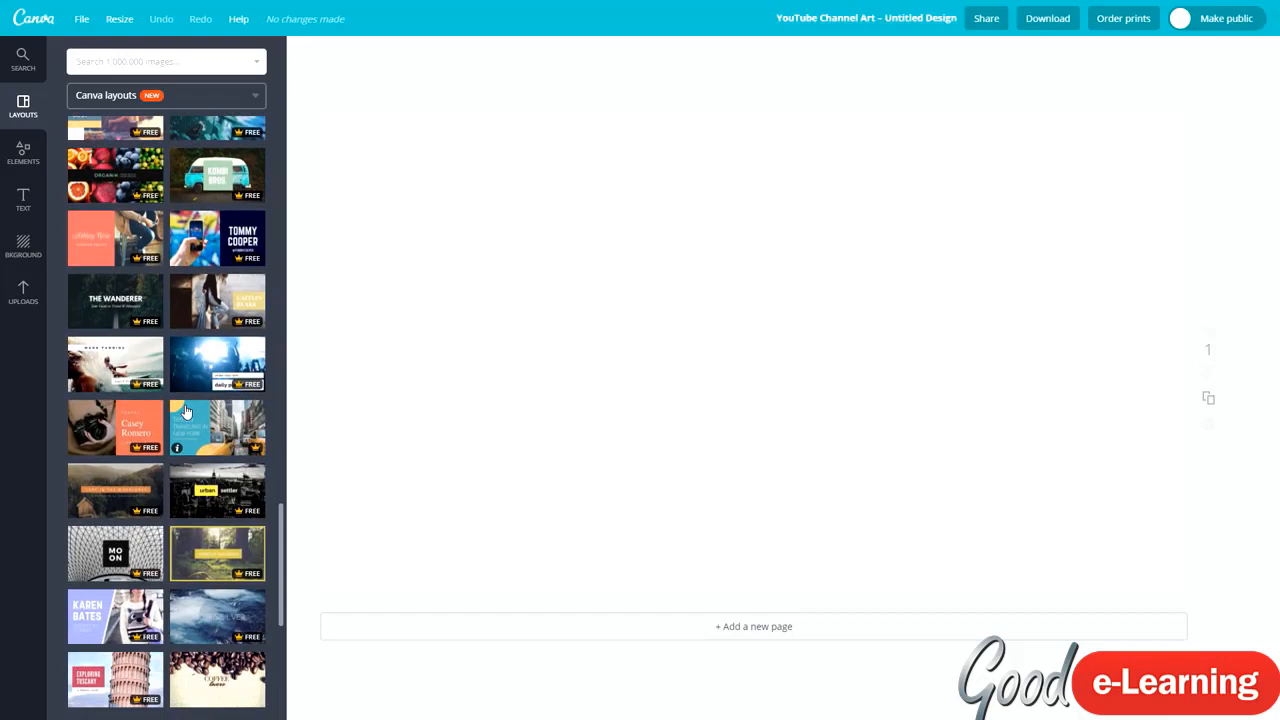
pyautogui.scroll(-4, 185, 411)
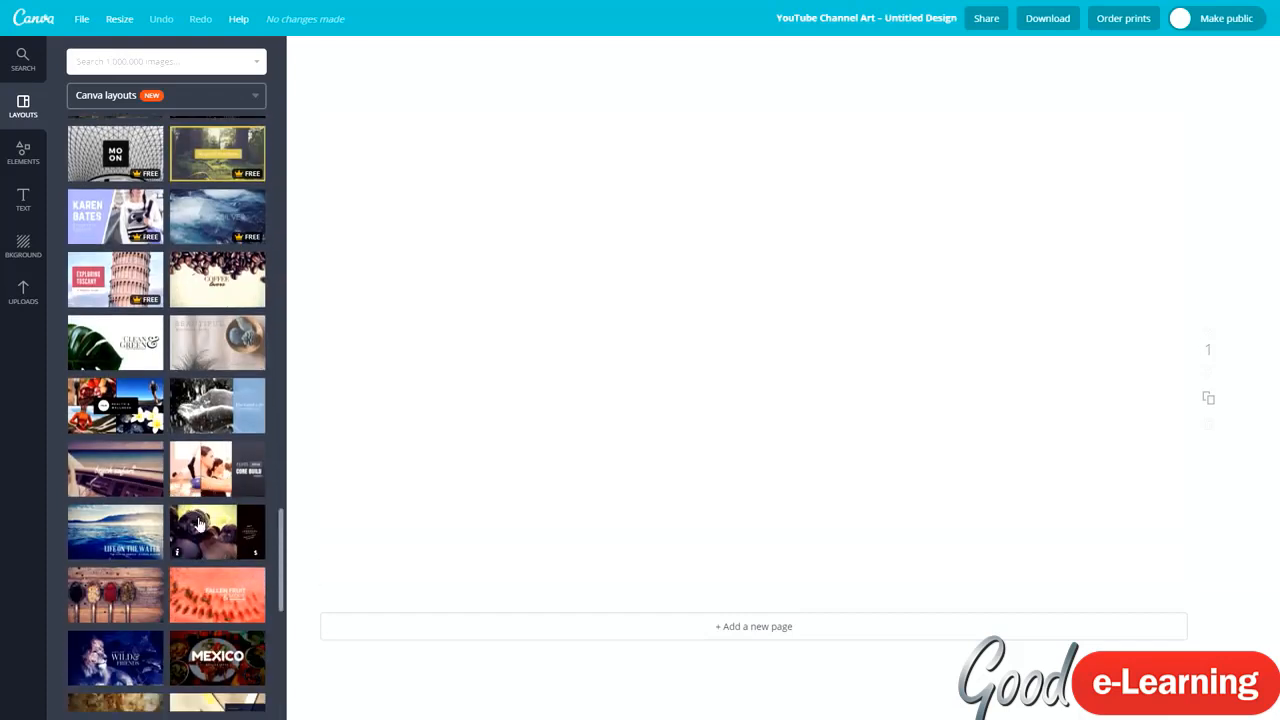
pyautogui.scroll(-2, 202, 543)
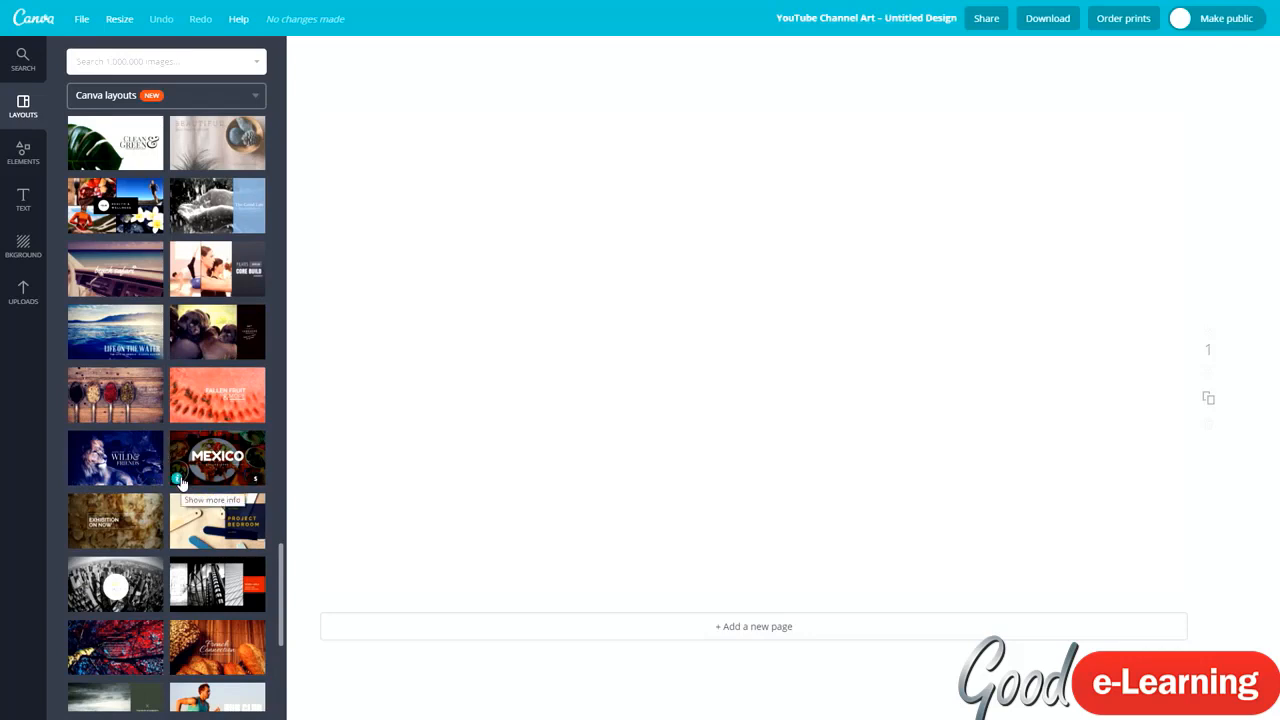
pyautogui.scroll(-1, 211, 491)
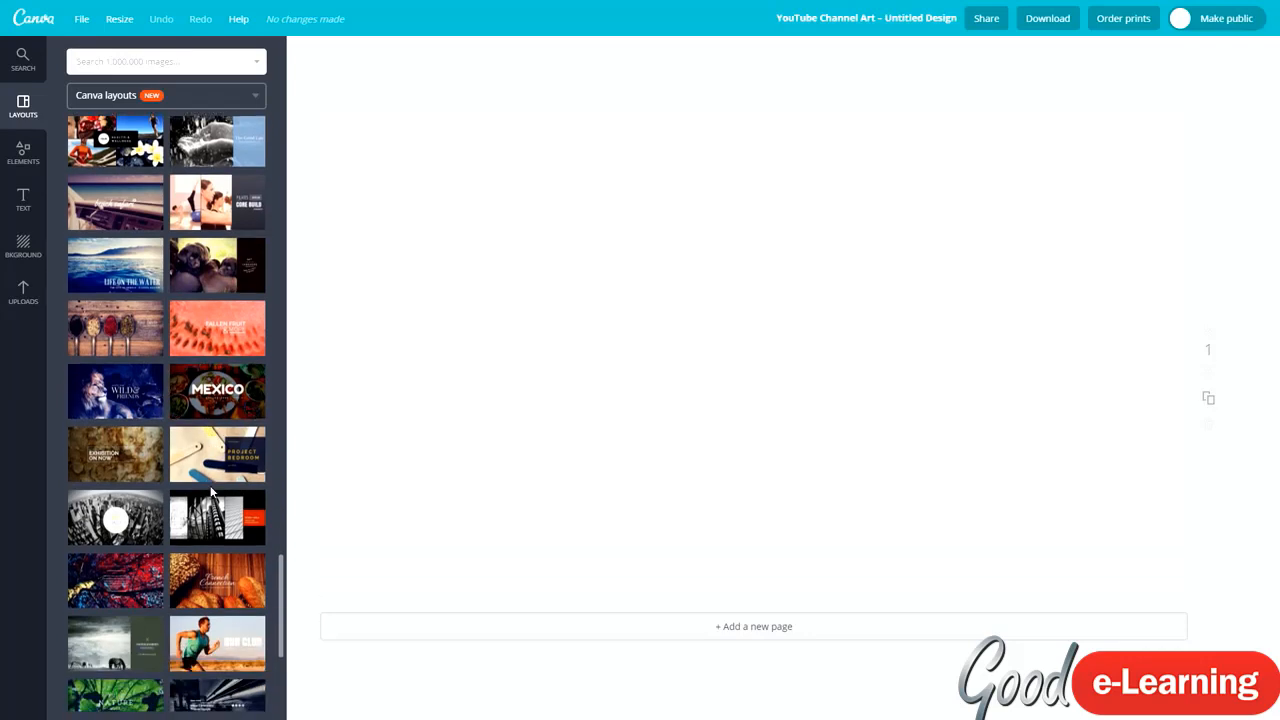
pyautogui.scroll(-3, 211, 491)
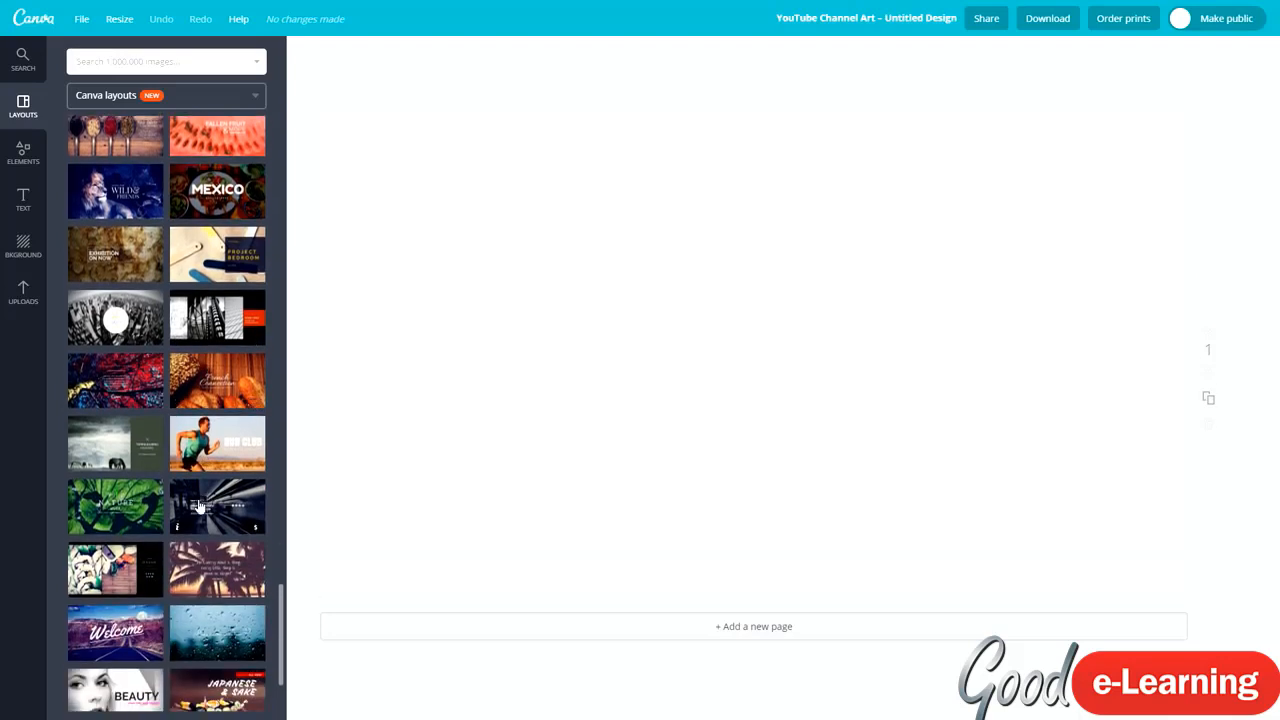
pyautogui.scroll(-1, 200, 625)
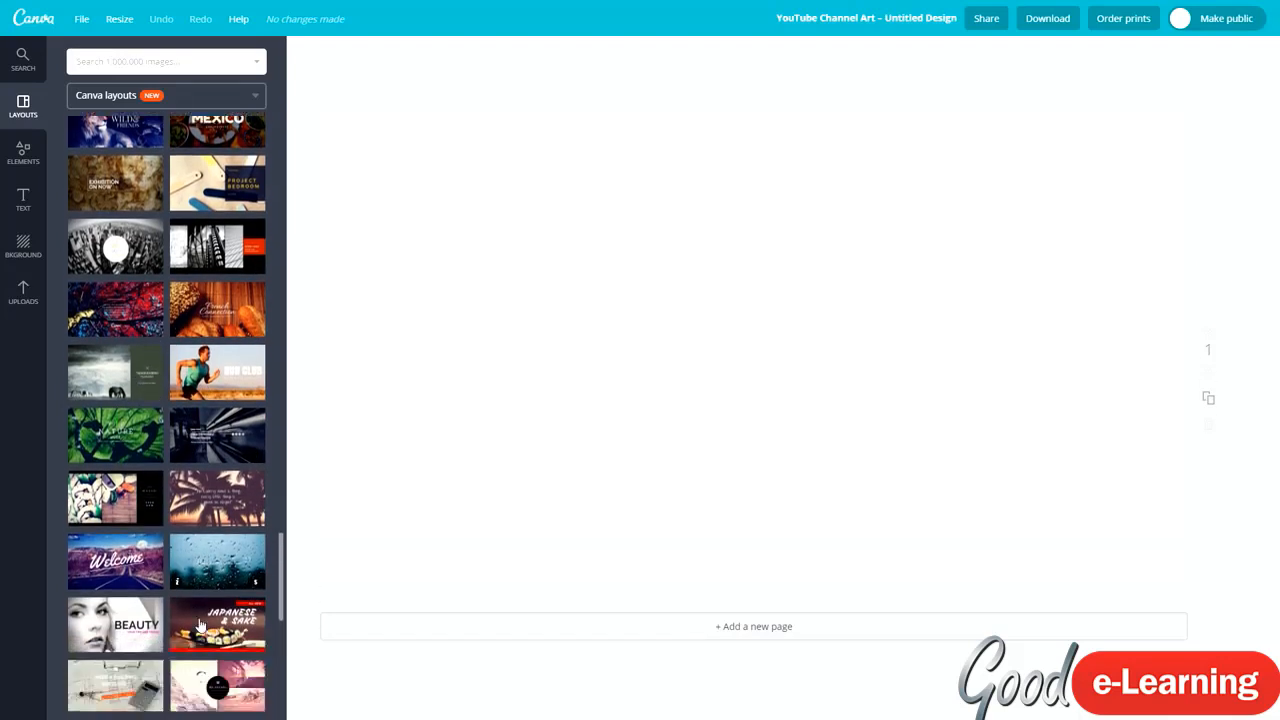
pyautogui.scroll(-4, 172, 575)
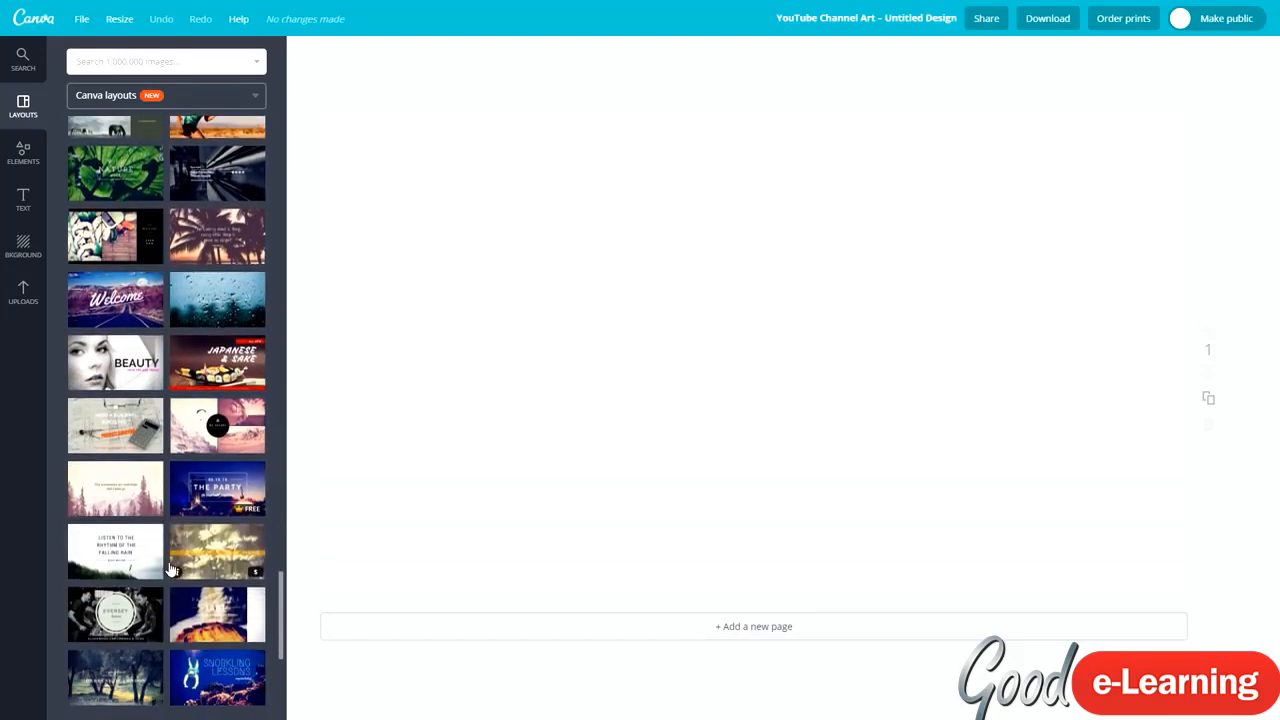
pyautogui.scroll(-4, 170, 570)
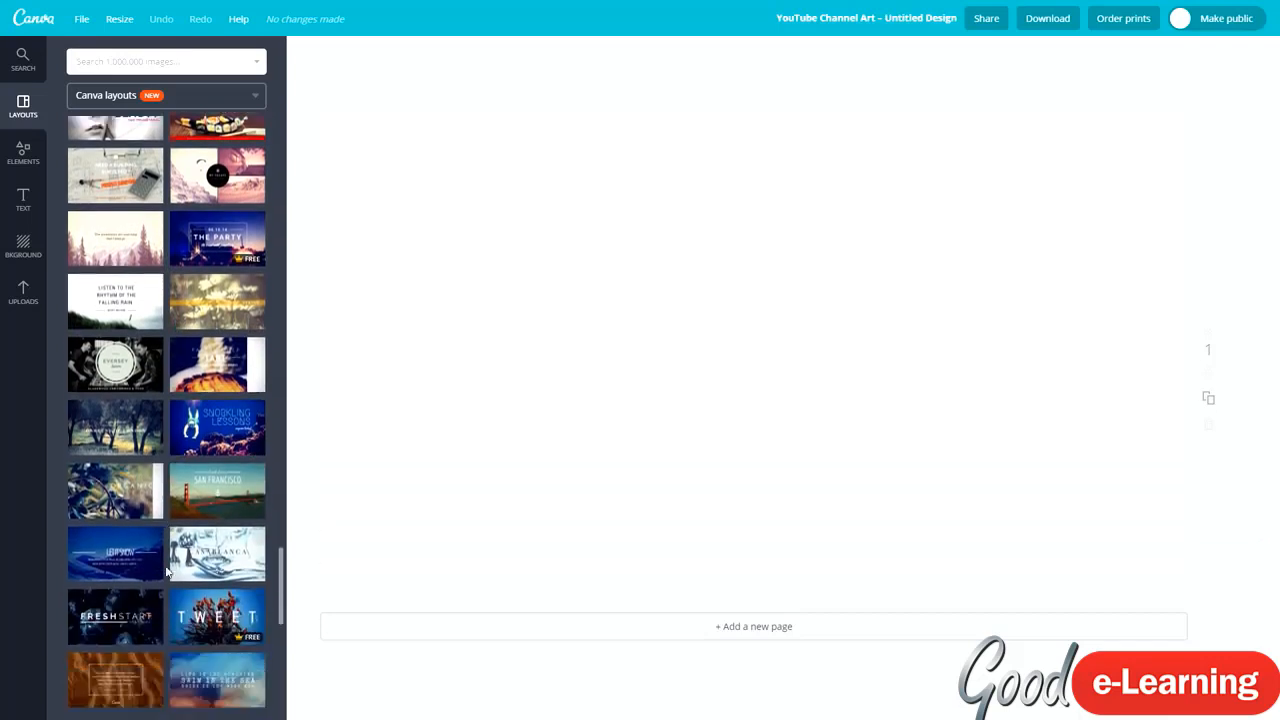
pyautogui.scroll(-3, 167, 565)
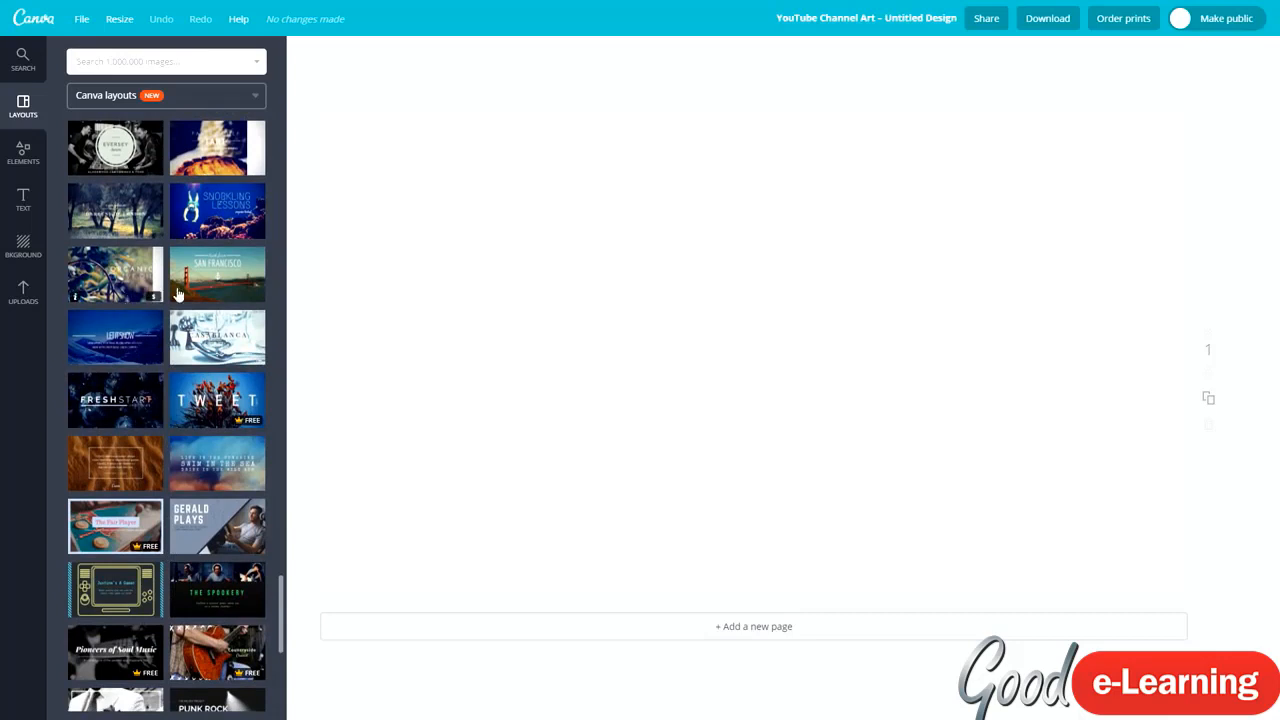
pyautogui.scroll(-3, 110, 480)
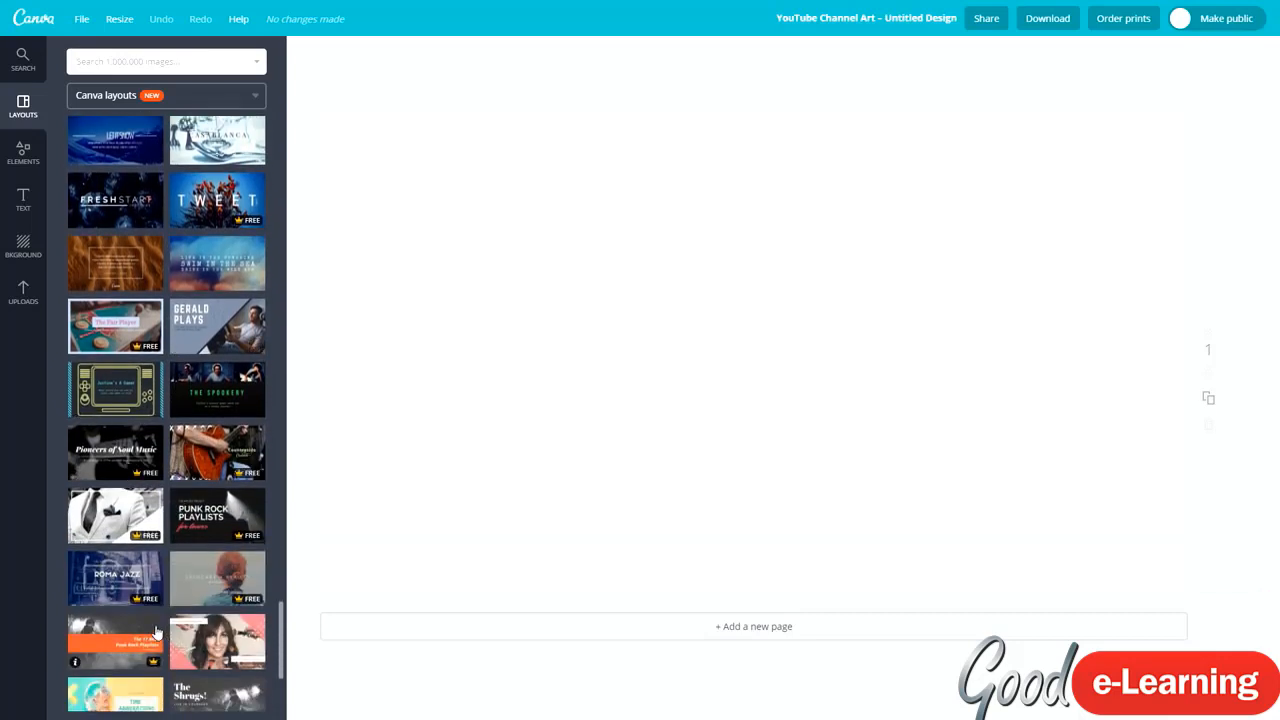
pyautogui.scroll(-1, 151, 628)
pyautogui.scroll(-2, 141, 590)
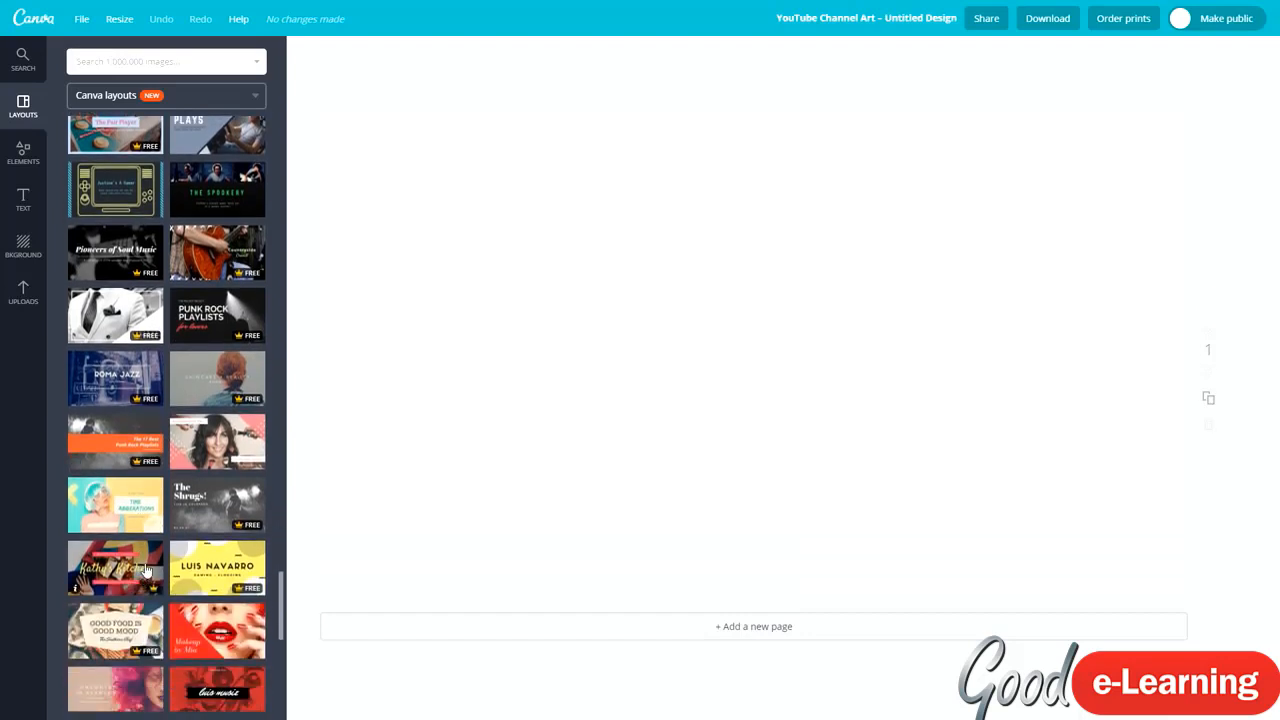
pyautogui.scroll(-4, 145, 570)
pyautogui.scroll(-2, 180, 380)
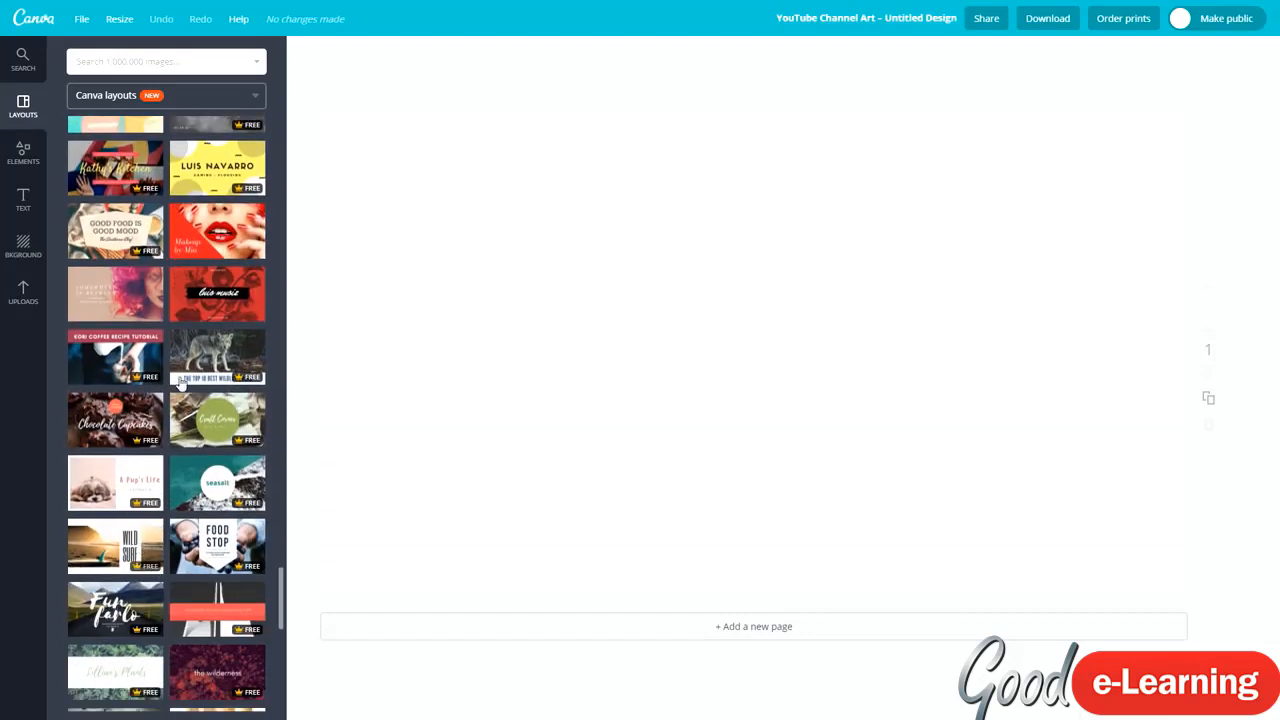
pyautogui.scroll(-2, 180, 380)
pyautogui.scroll(-1, 174, 399)
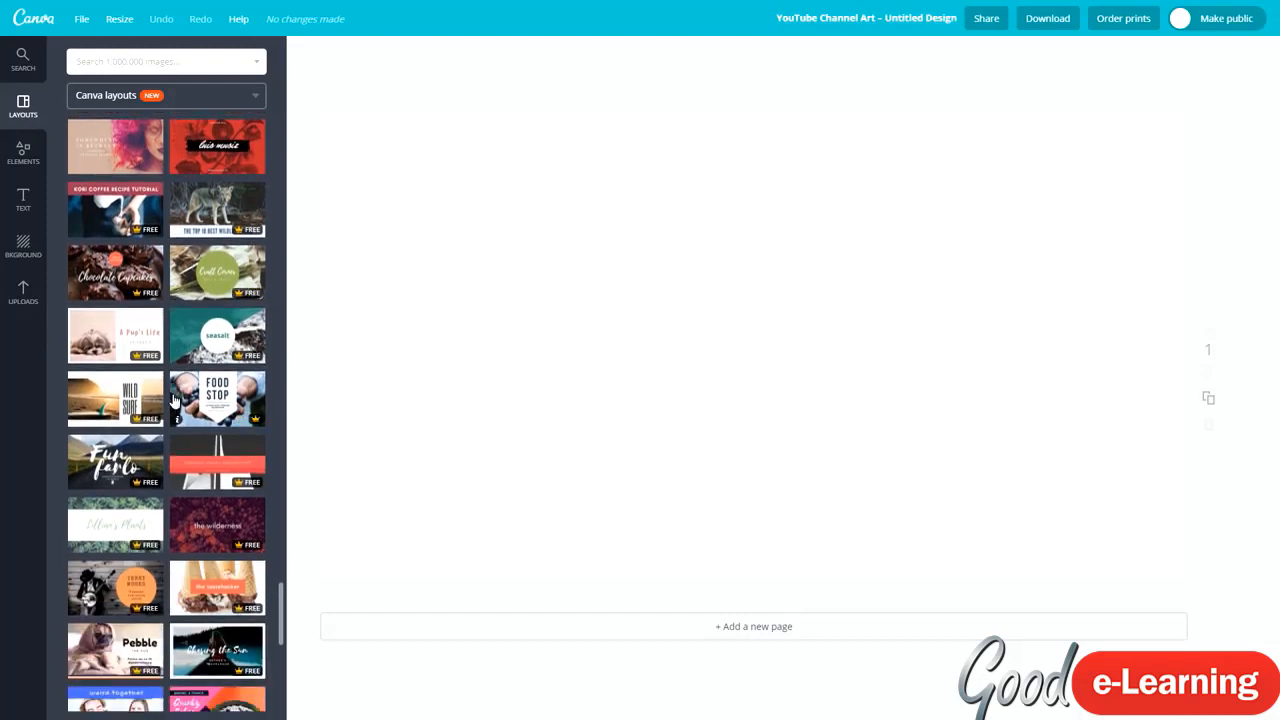
pyautogui.scroll(-2, 174, 399)
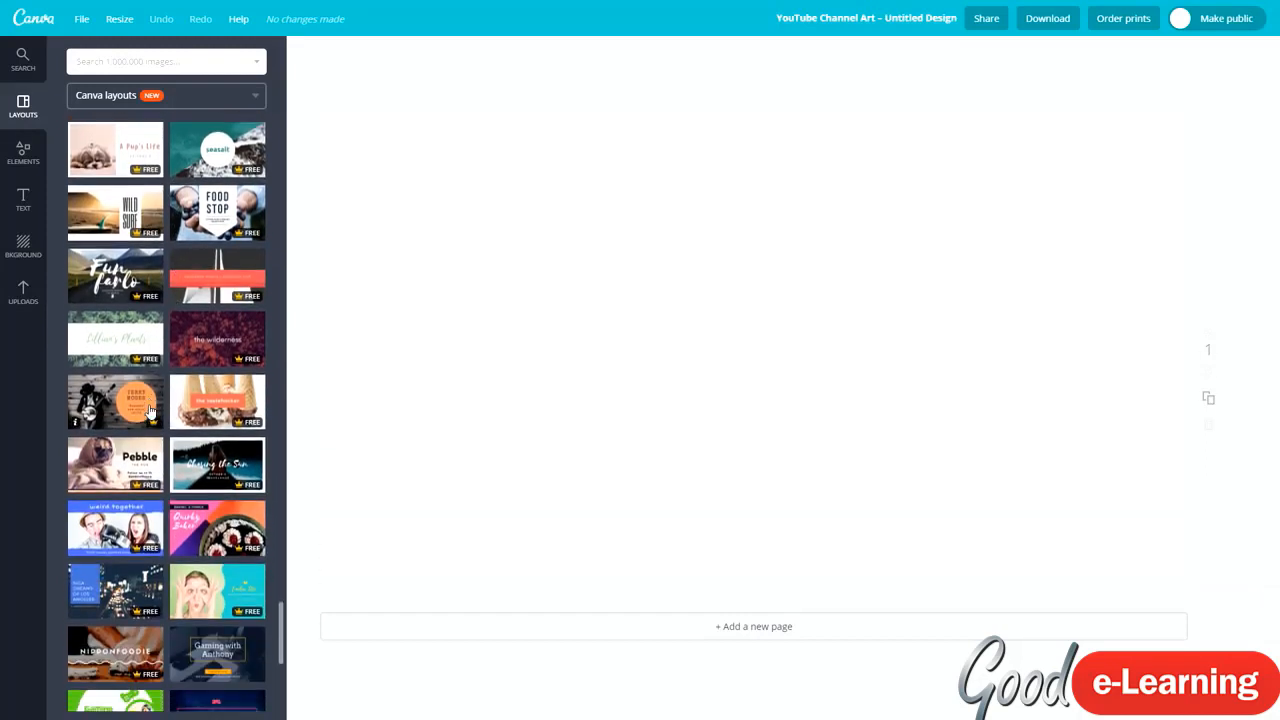
pyautogui.scroll(-2, 149, 410)
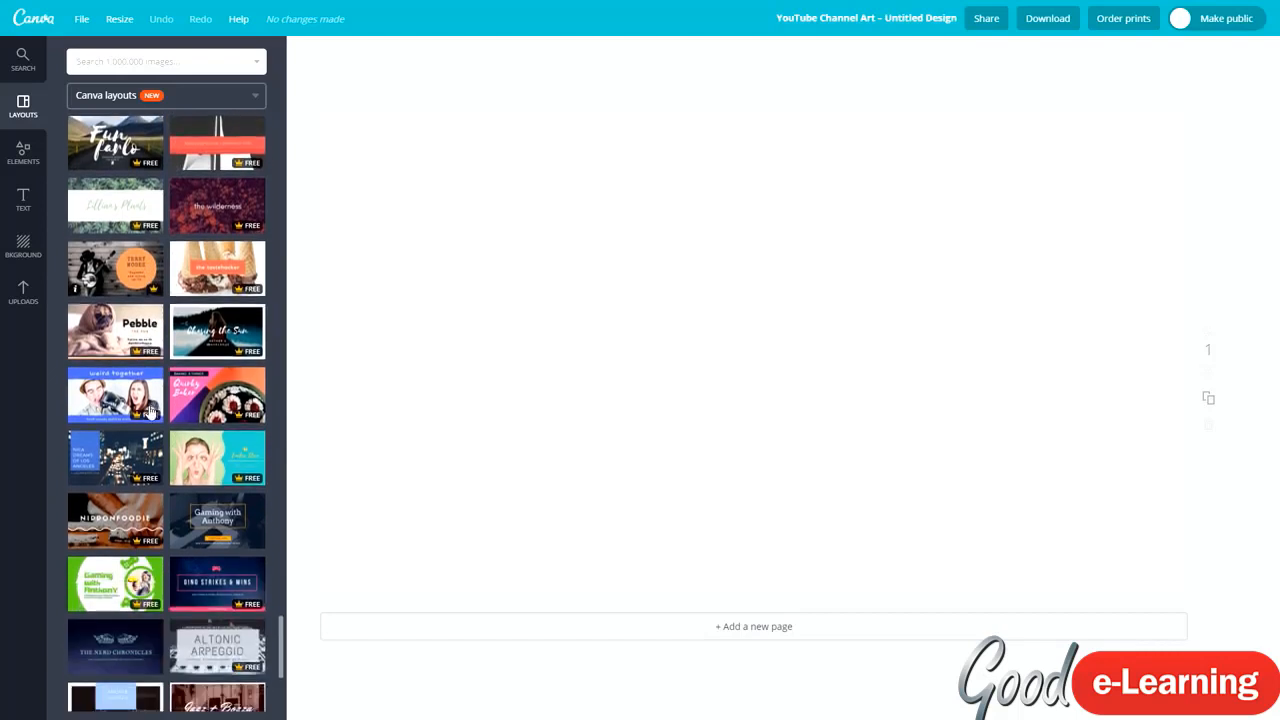
pyautogui.scroll(-2, 190, 481)
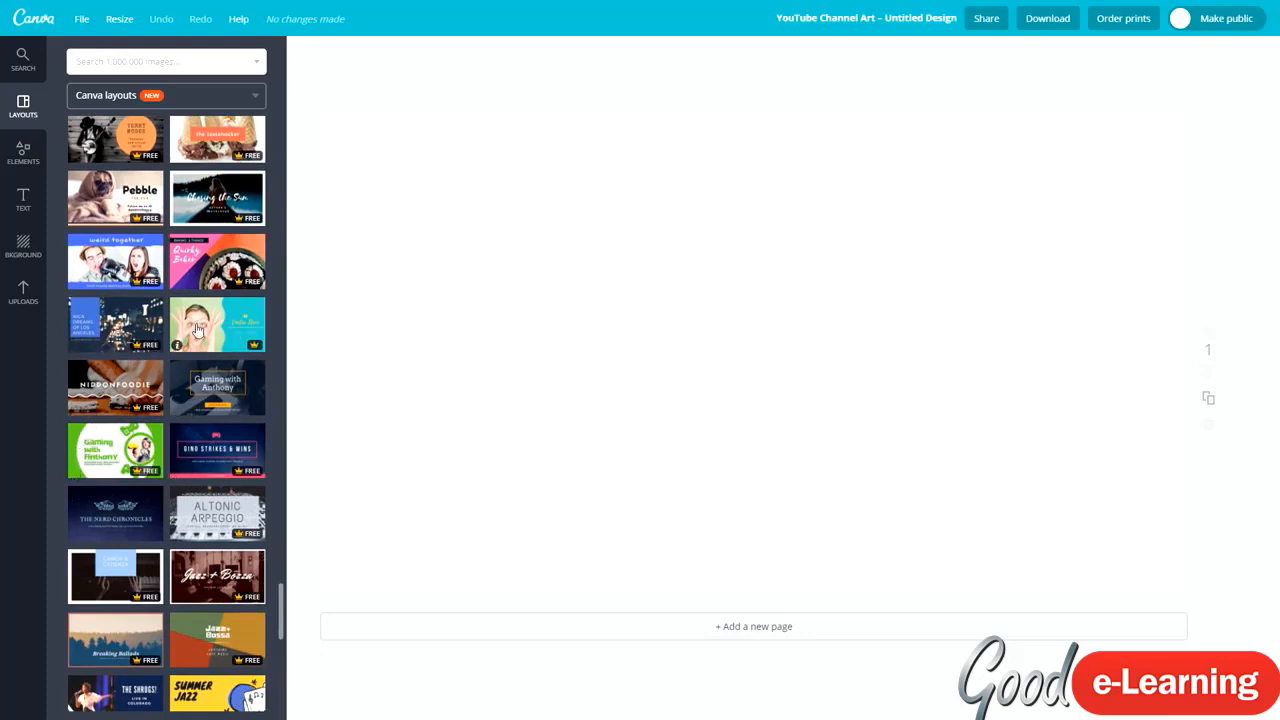
pyautogui.scroll(-1, 187, 320)
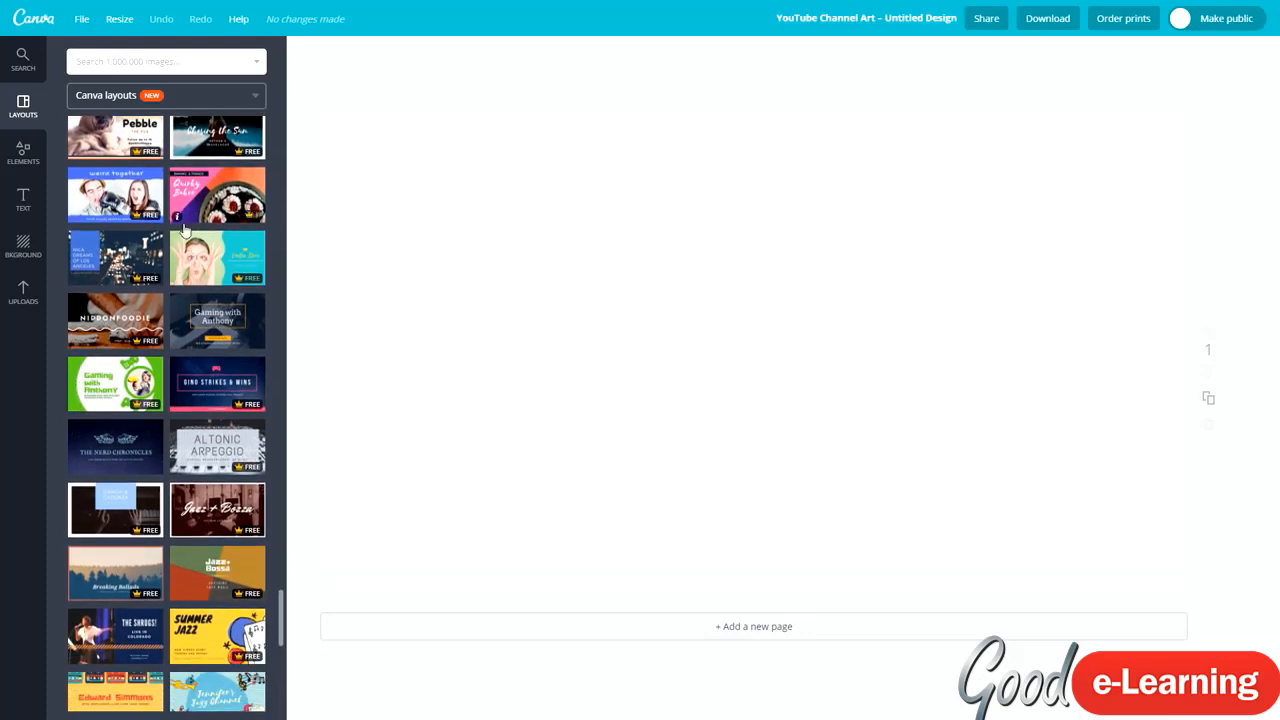
pyautogui.scroll(-1, 204, 344)
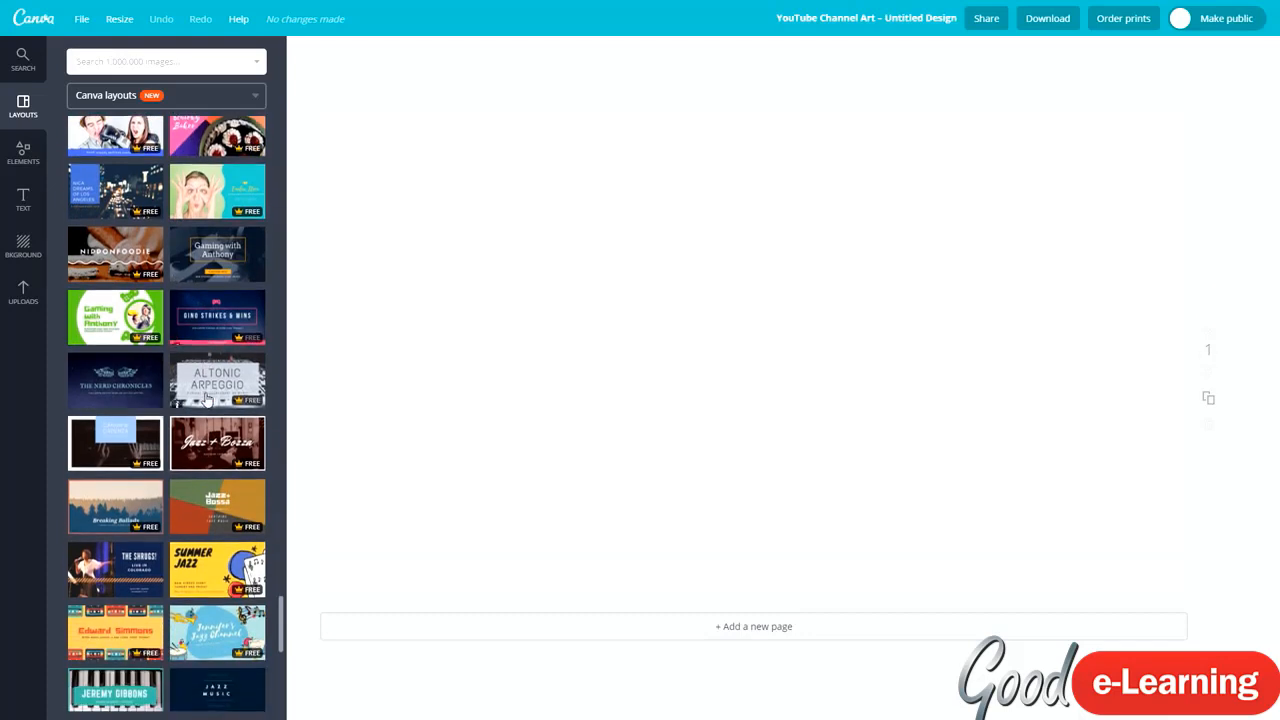
pyautogui.scroll(-2, 207, 399)
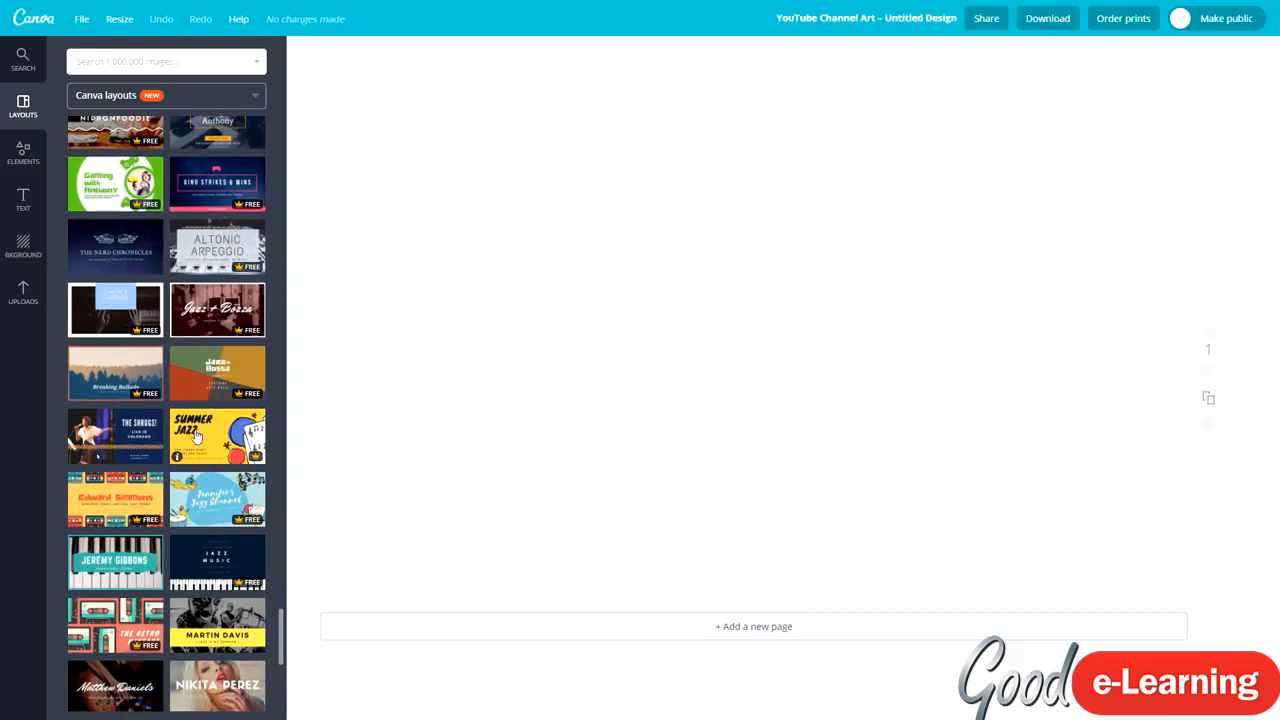
pyautogui.scroll(-1, 200, 440)
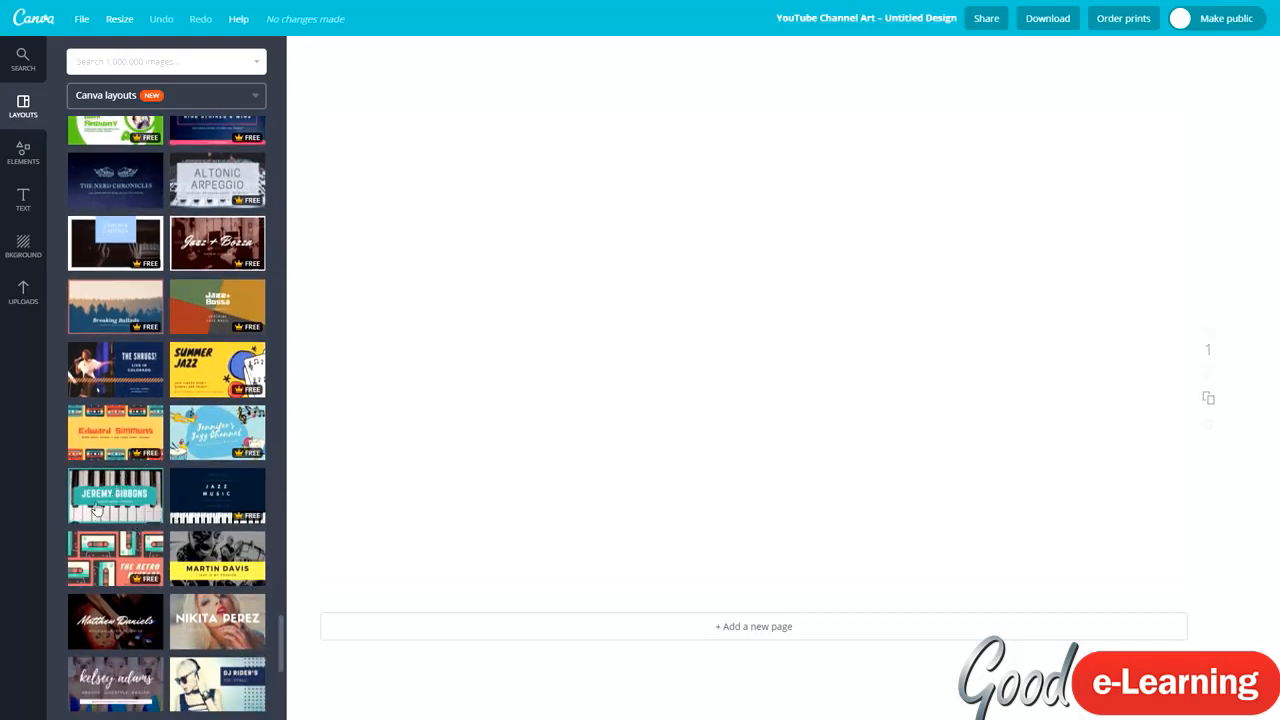
pyautogui.scroll(-3, 97, 510)
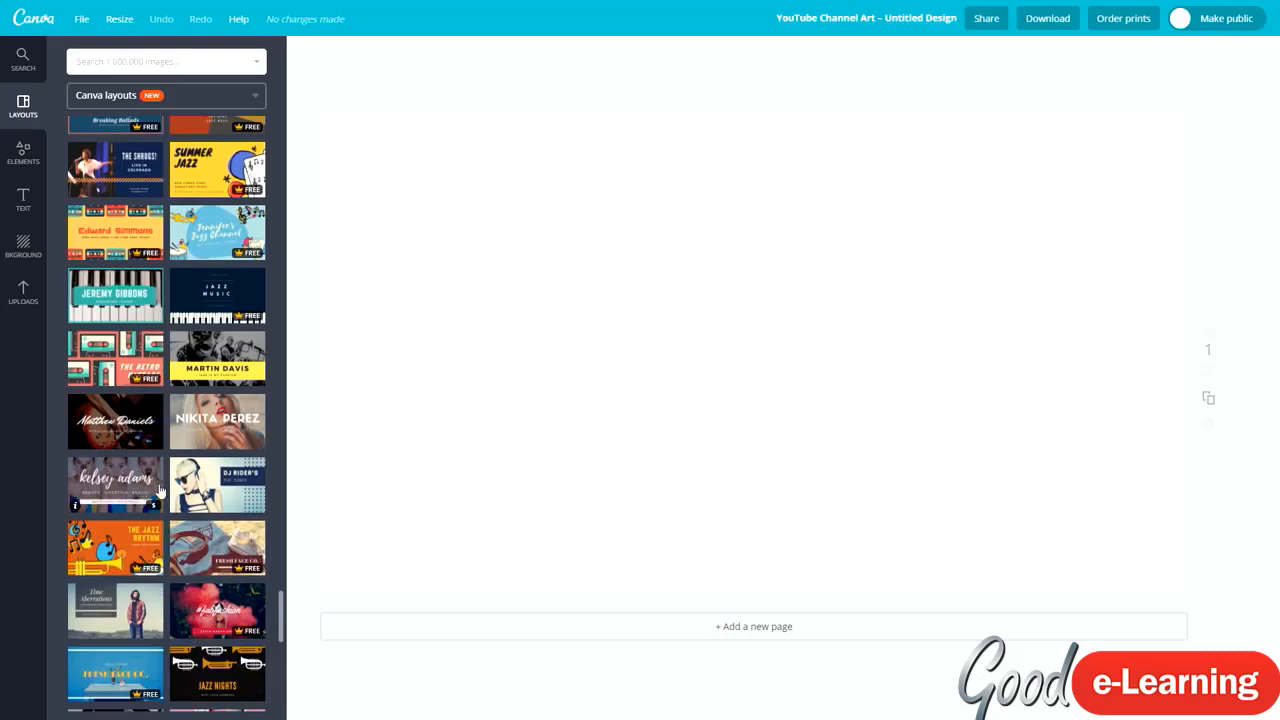
pyautogui.scroll(-2, 193, 505)
pyautogui.scroll(-1, 198, 536)
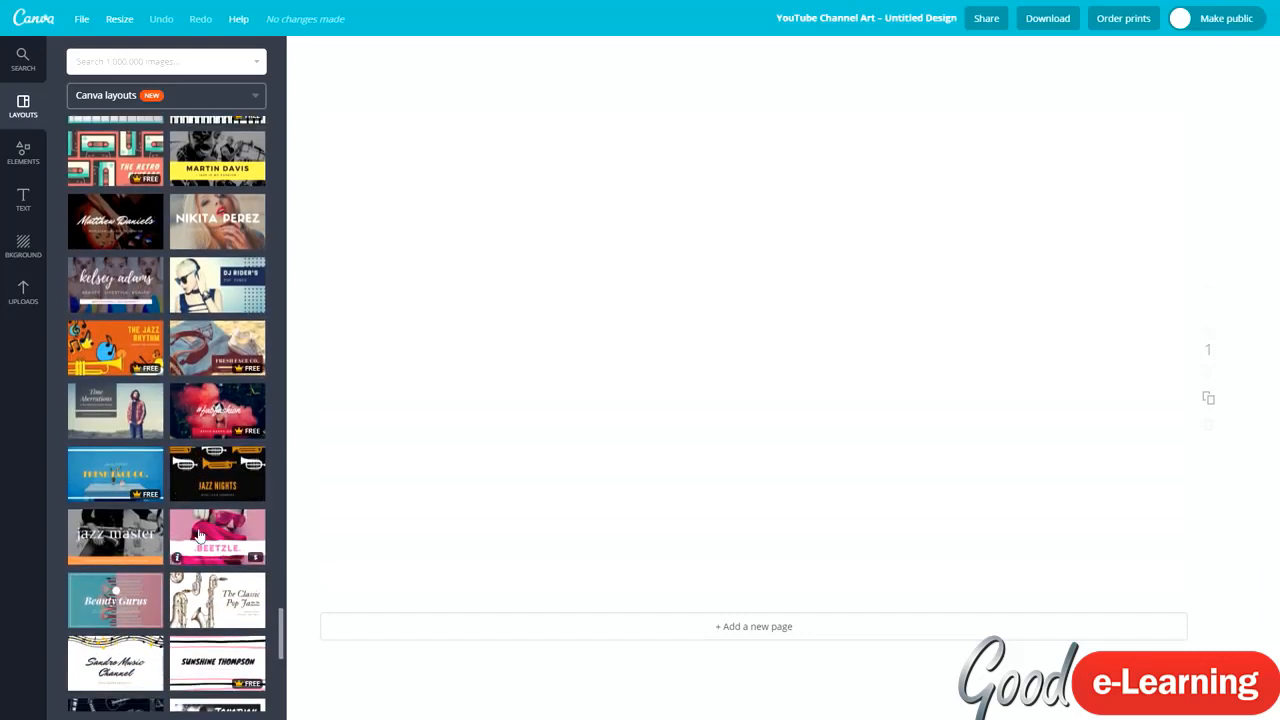
# Apply the free black-and-white guitarist layout with the "Rock & Pop Music" subtitle to the blank page.
pyautogui.scroll(-4, 198, 536)
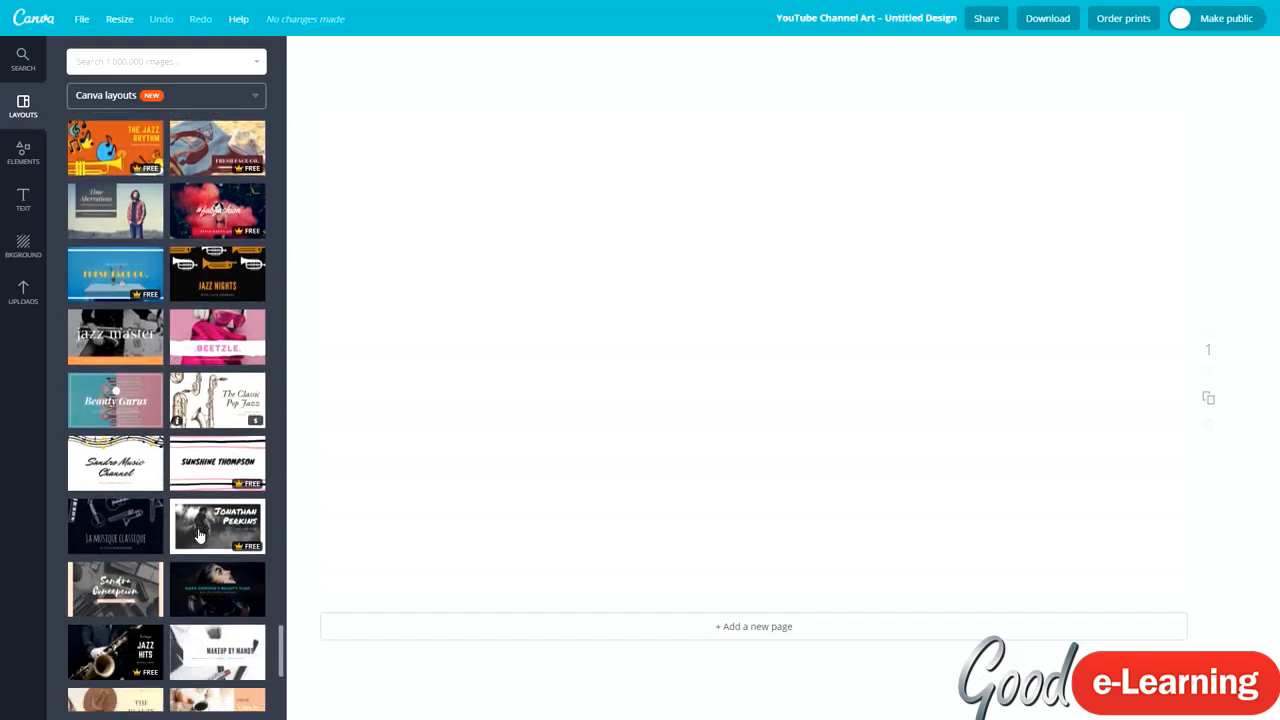
pyautogui.scroll(-3, 198, 540)
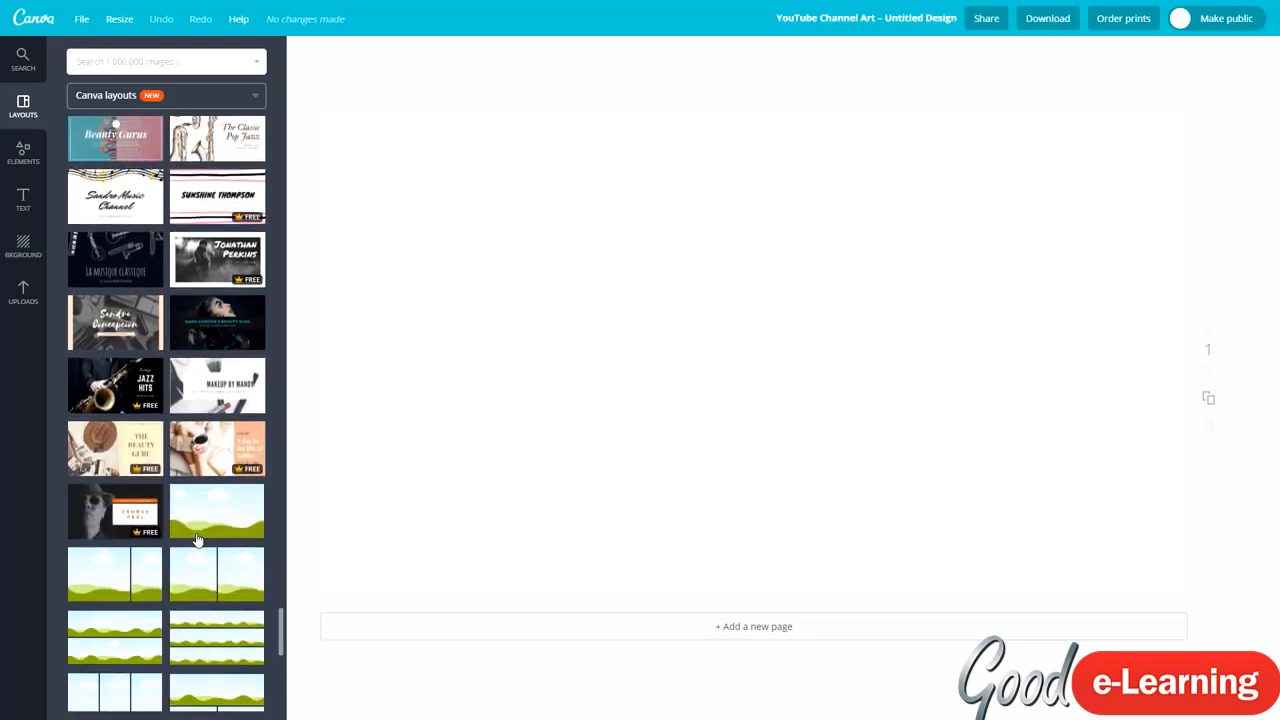
pyautogui.click(207, 280)
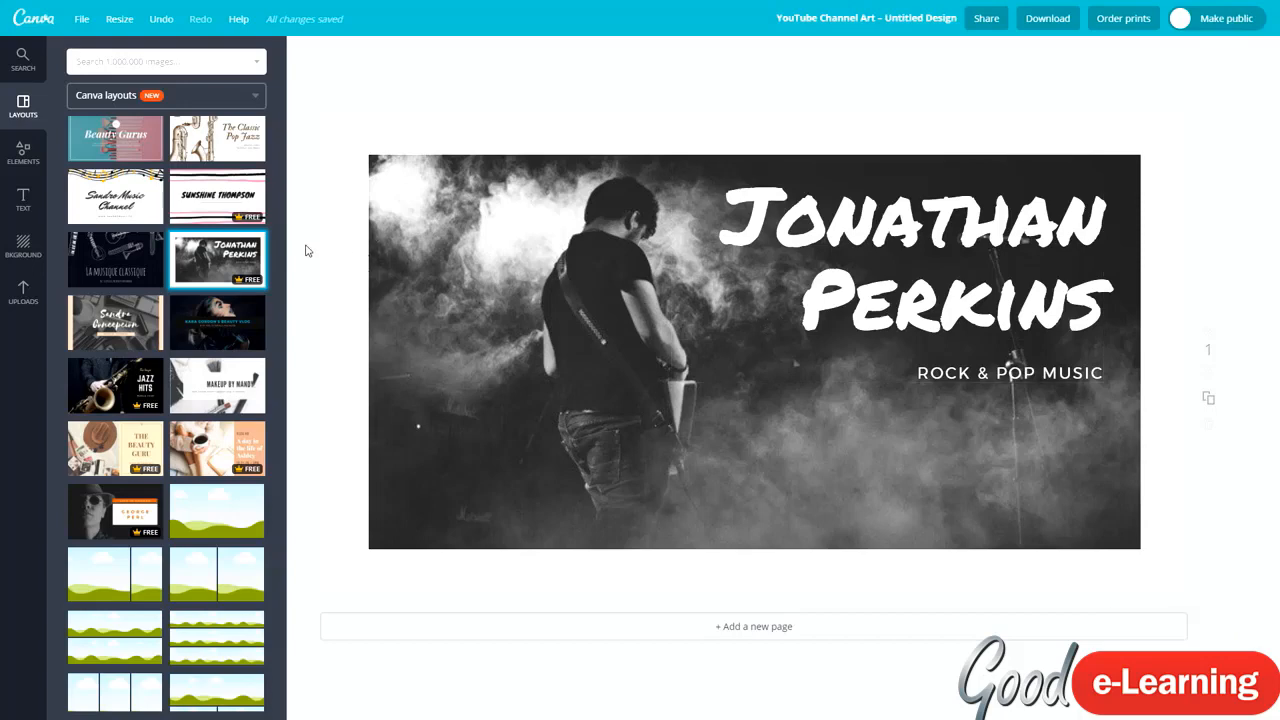
# Examine Google Images results for "youtube channel art template", comparing the text and logo safe areas for TV, desktop, tablet and mobile.
pyautogui.moveTo(299, 269); pyautogui.dragTo(1236, 440)
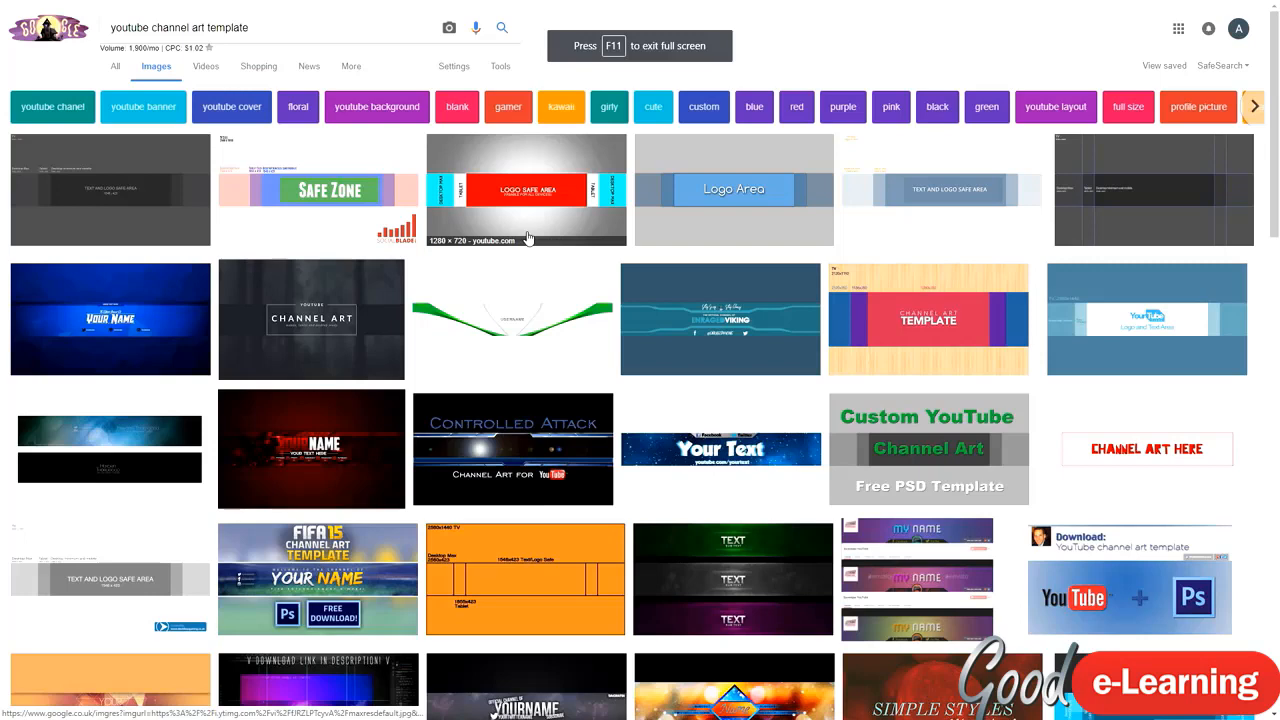
pyautogui.moveTo(119, 27); pyautogui.dragTo(172, 27)
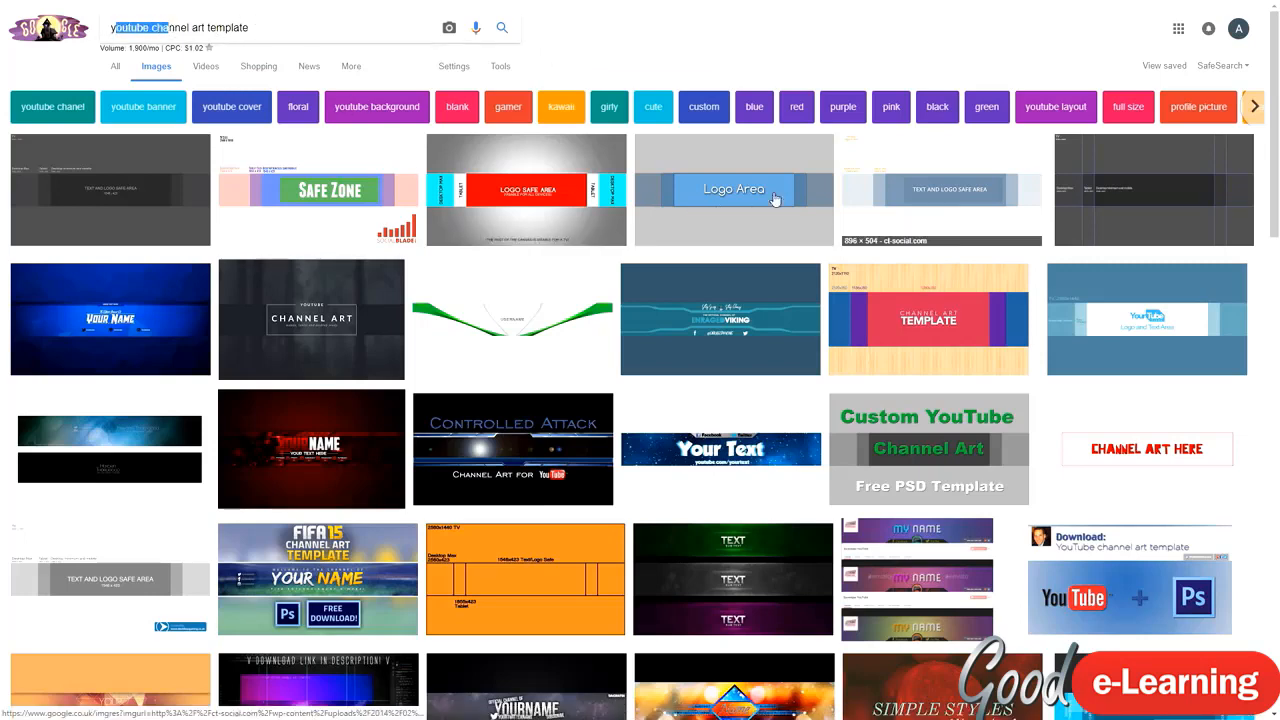
pyautogui.click(150, 226)
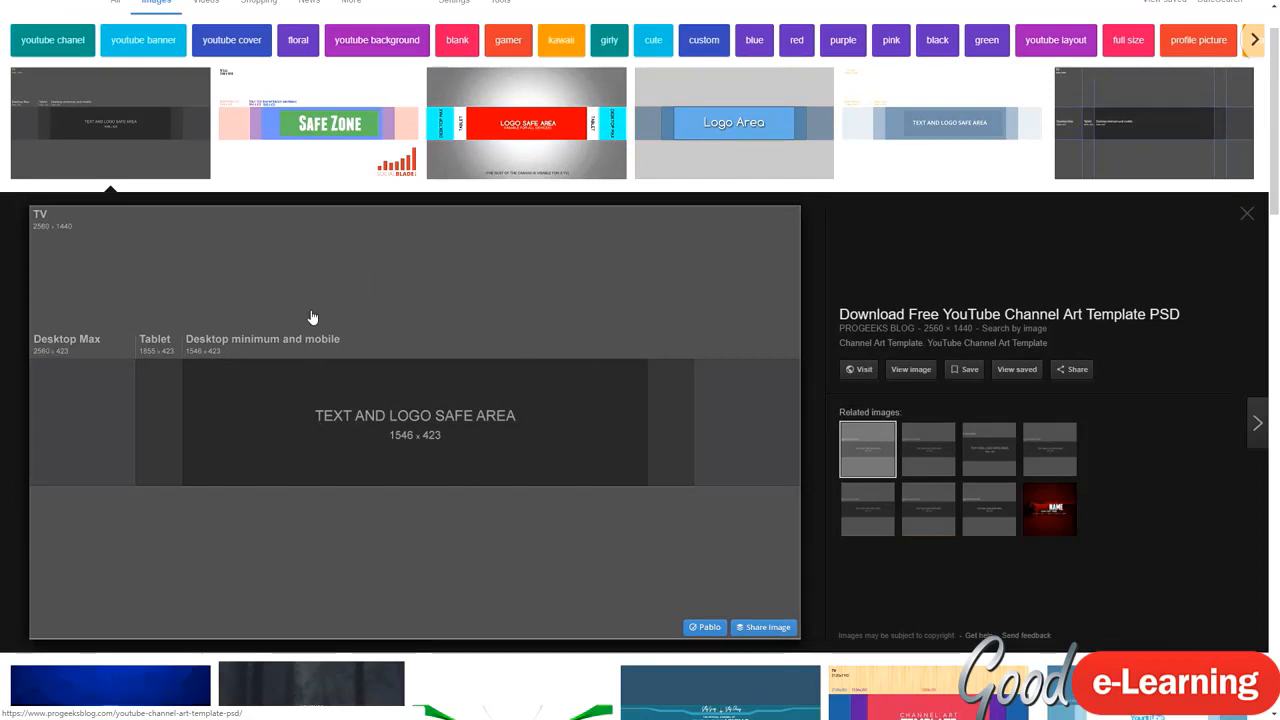
pyautogui.scroll(1, 309, 320)
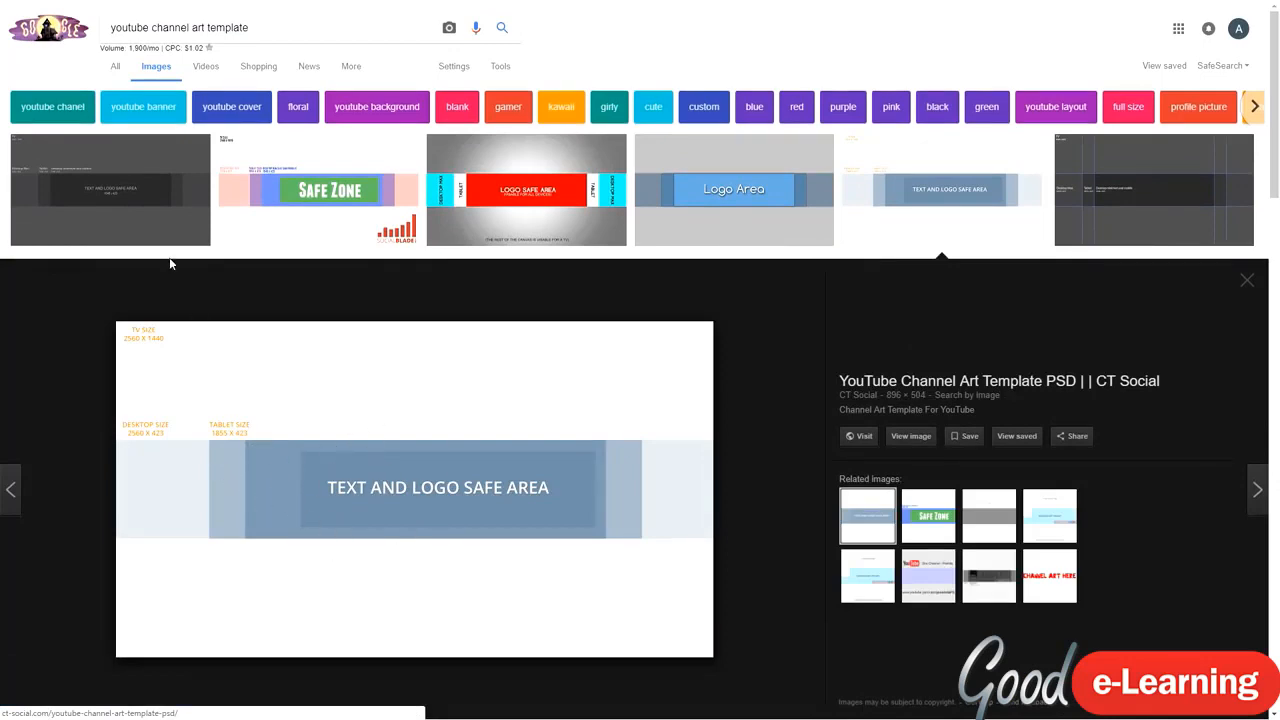
pyautogui.scroll(-6, 167, 245)
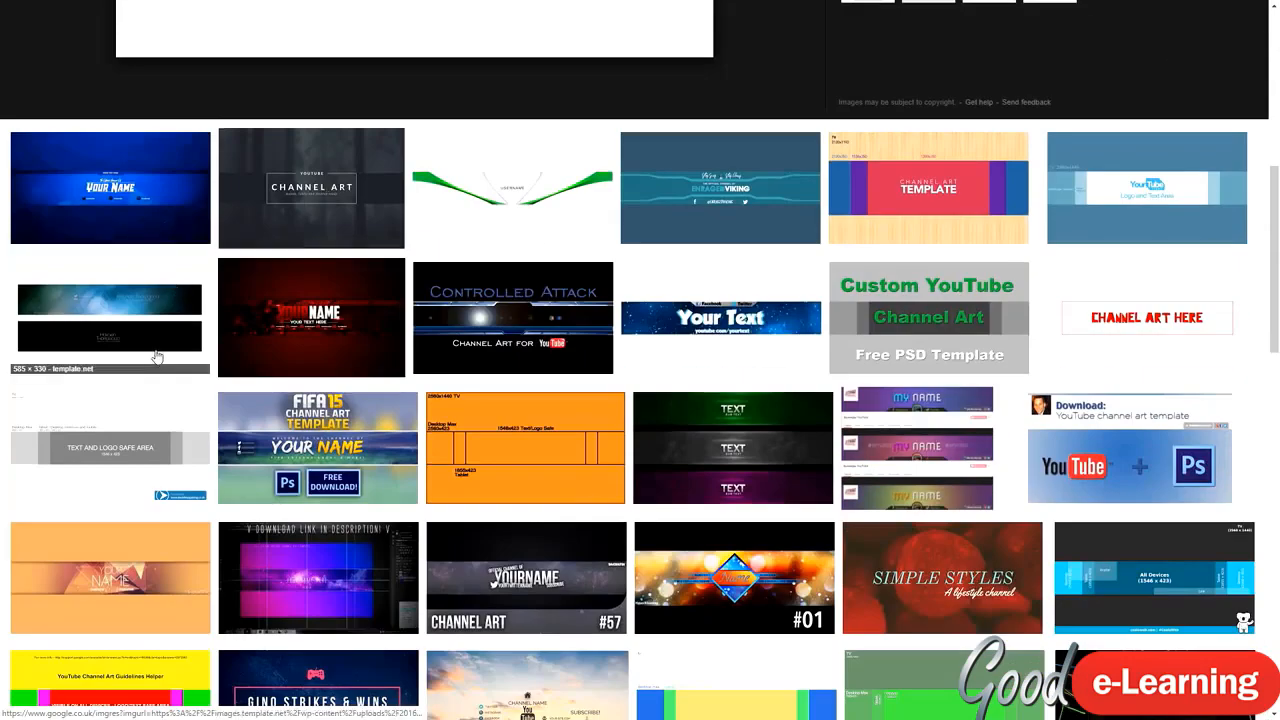
pyautogui.click(116, 445)
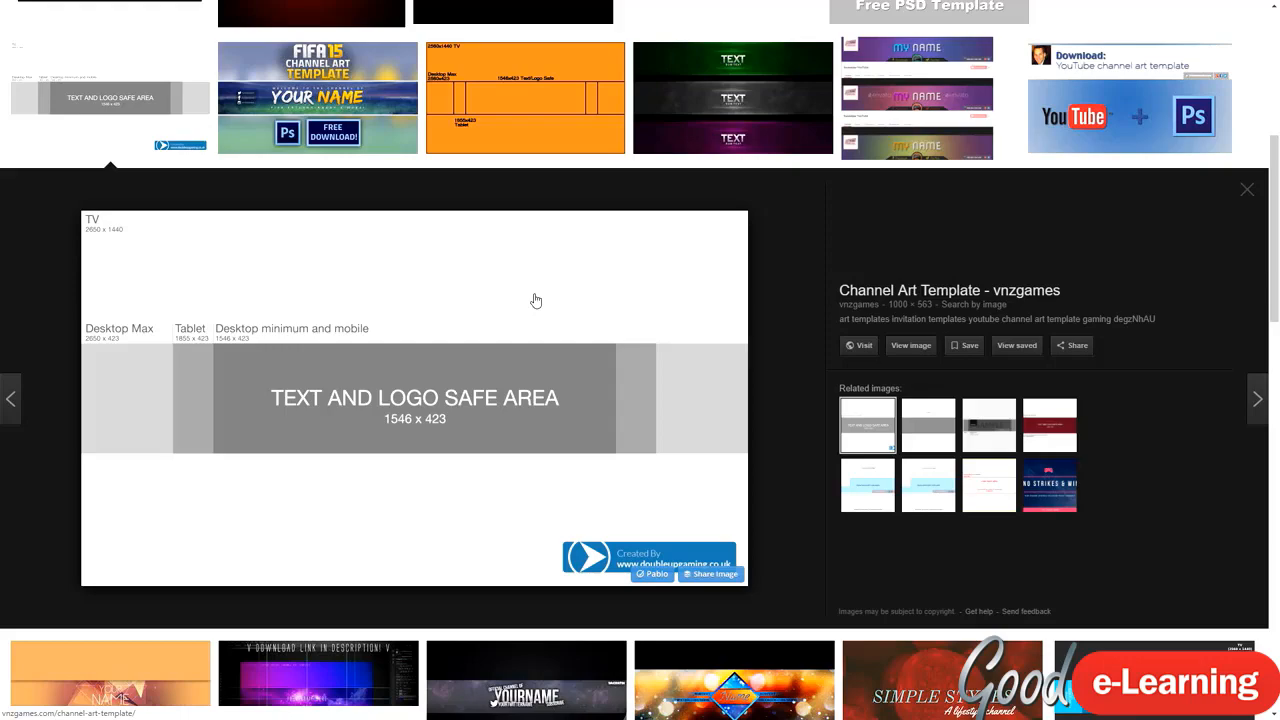
pyautogui.scroll(5, 311, 366)
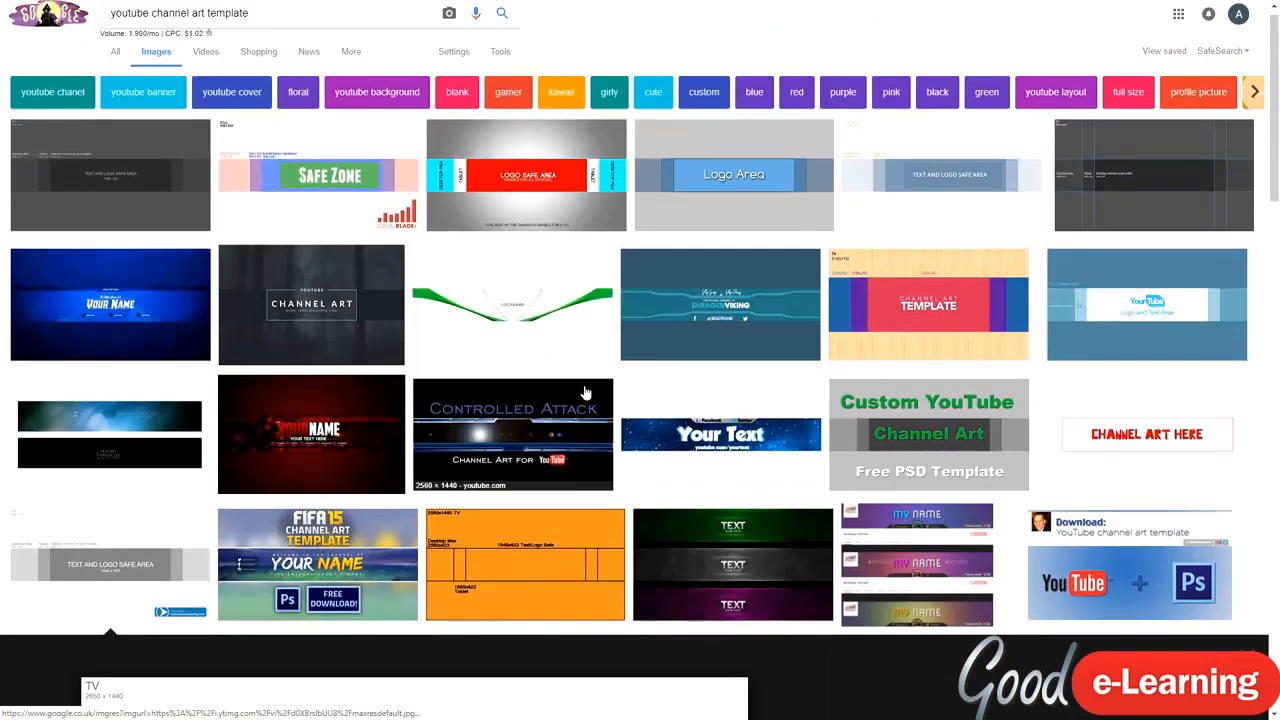
pyautogui.click(568, 202)
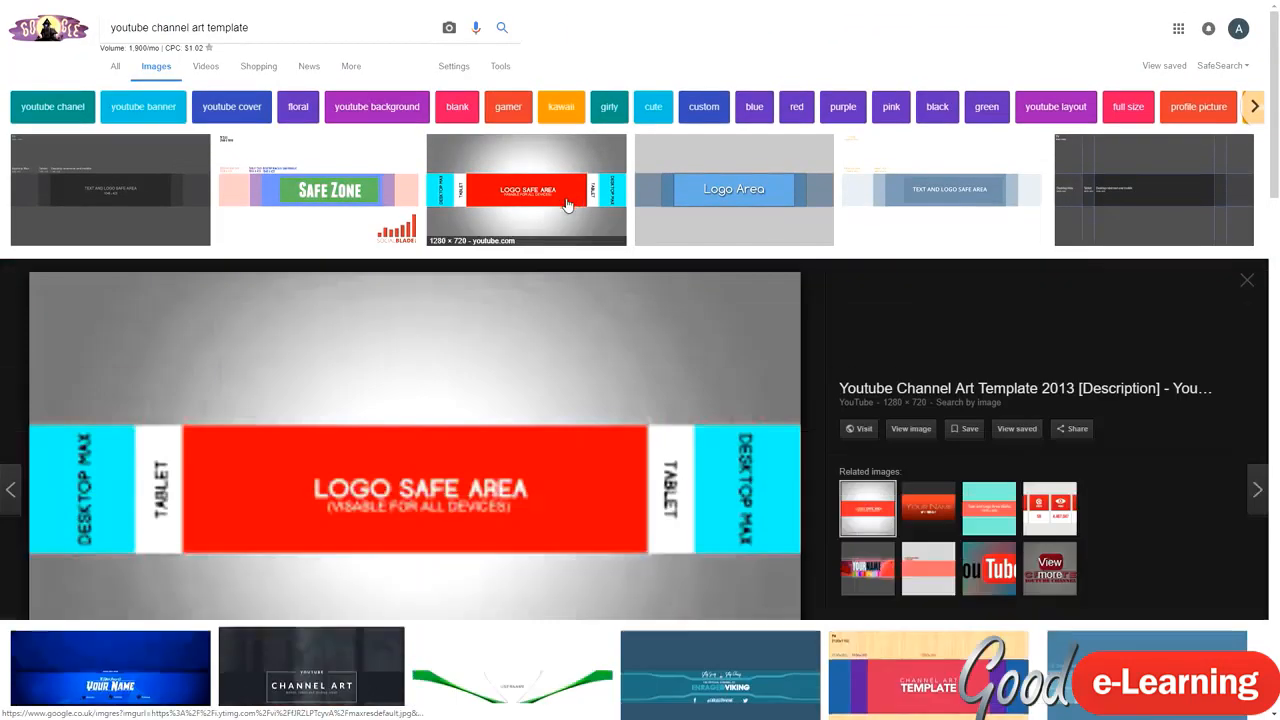
pyautogui.click(1183, 180)
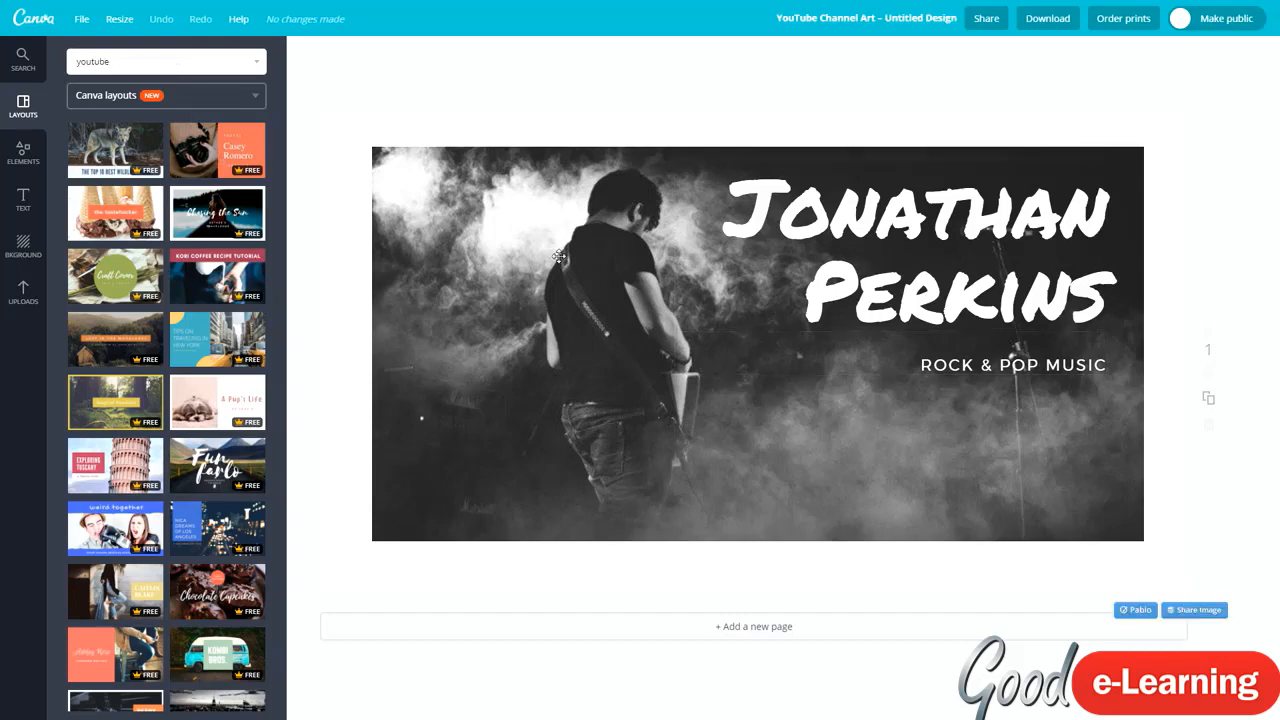
# Switch back to Canva and rename the design as "youtube channel art".
pyautogui.click(772, 200)
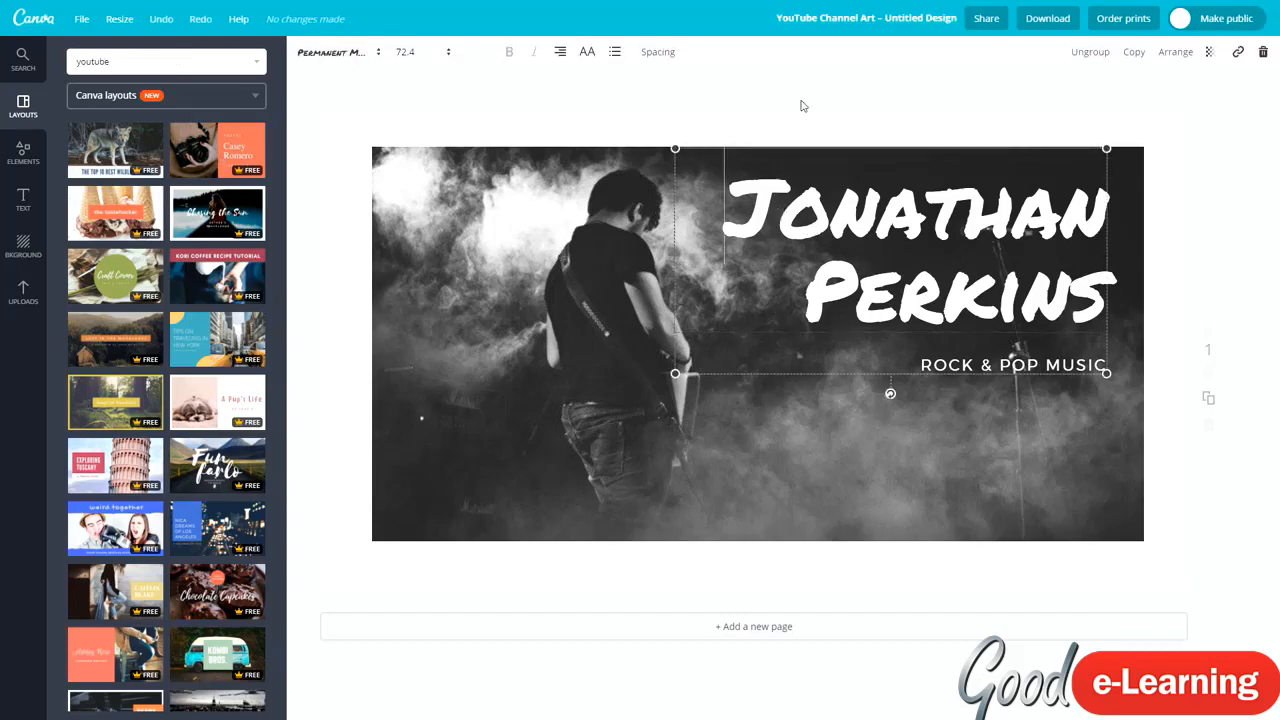
pyautogui.click(838, 20)
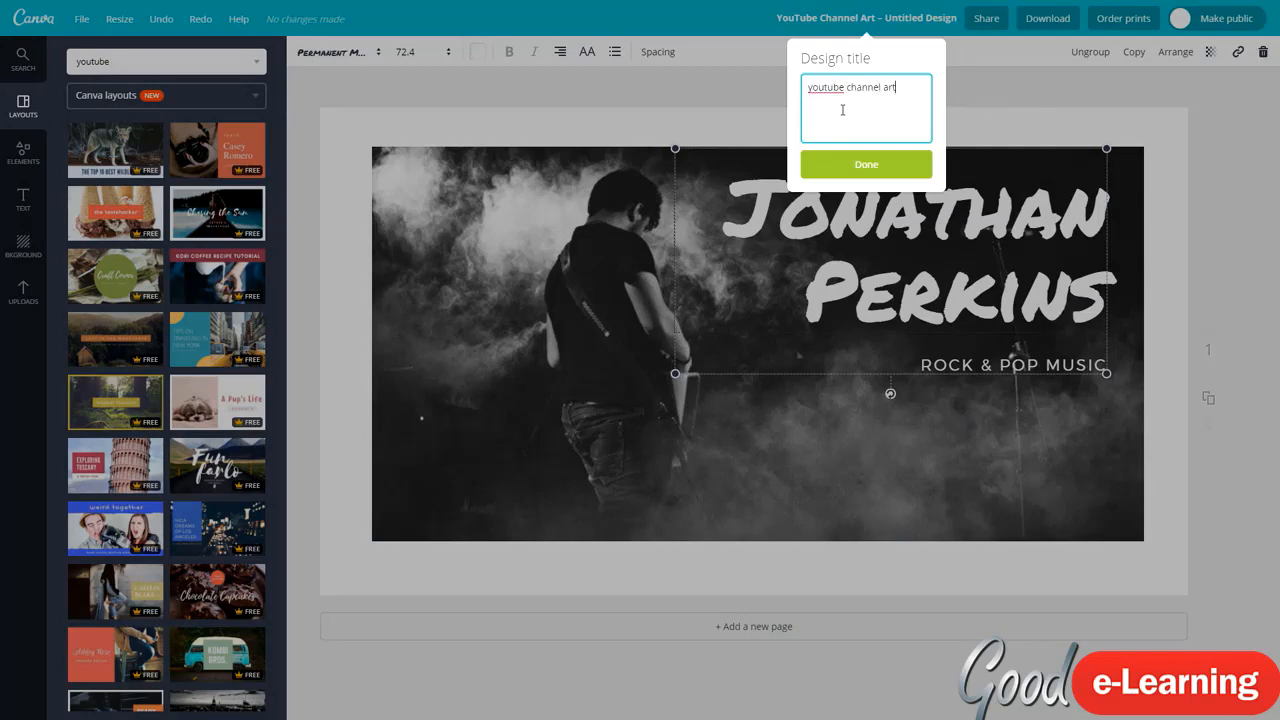
pyautogui.press('Return')
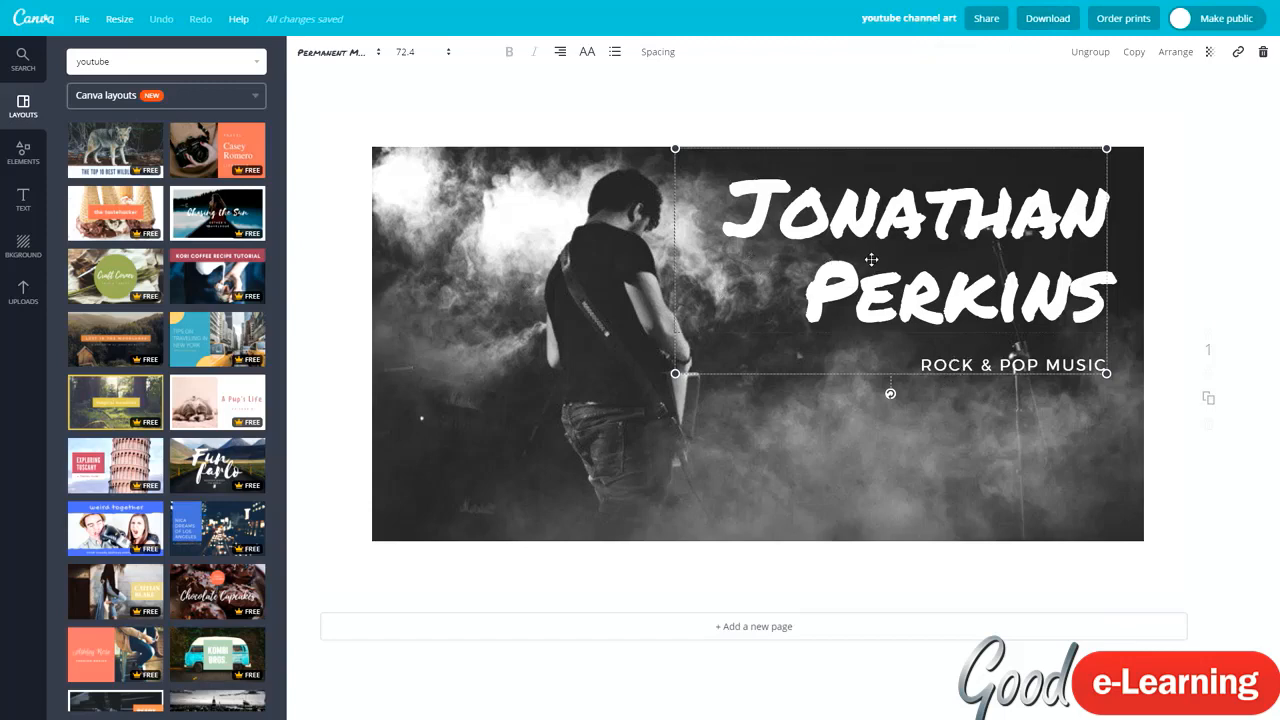
# Try the free black, dark navy gradient and white textured backgrounds behind the guitarist photo.
pyautogui.click(971, 394)
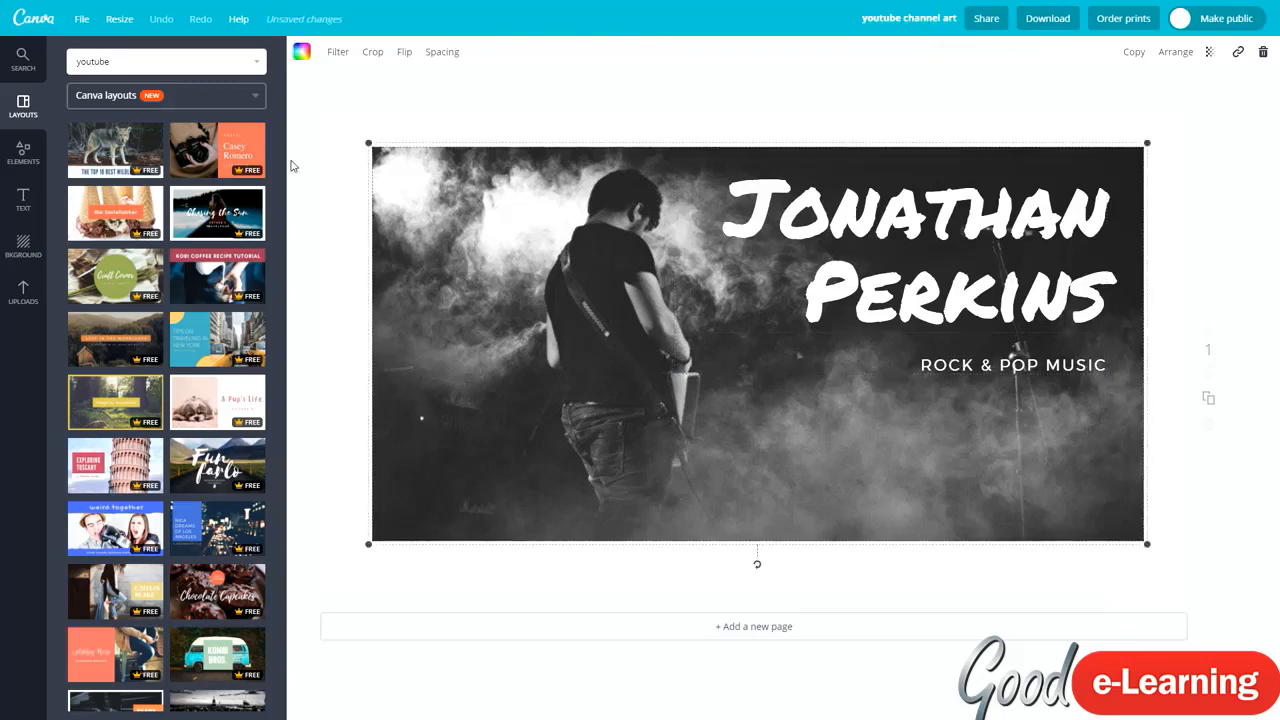
pyautogui.click(338, 172)
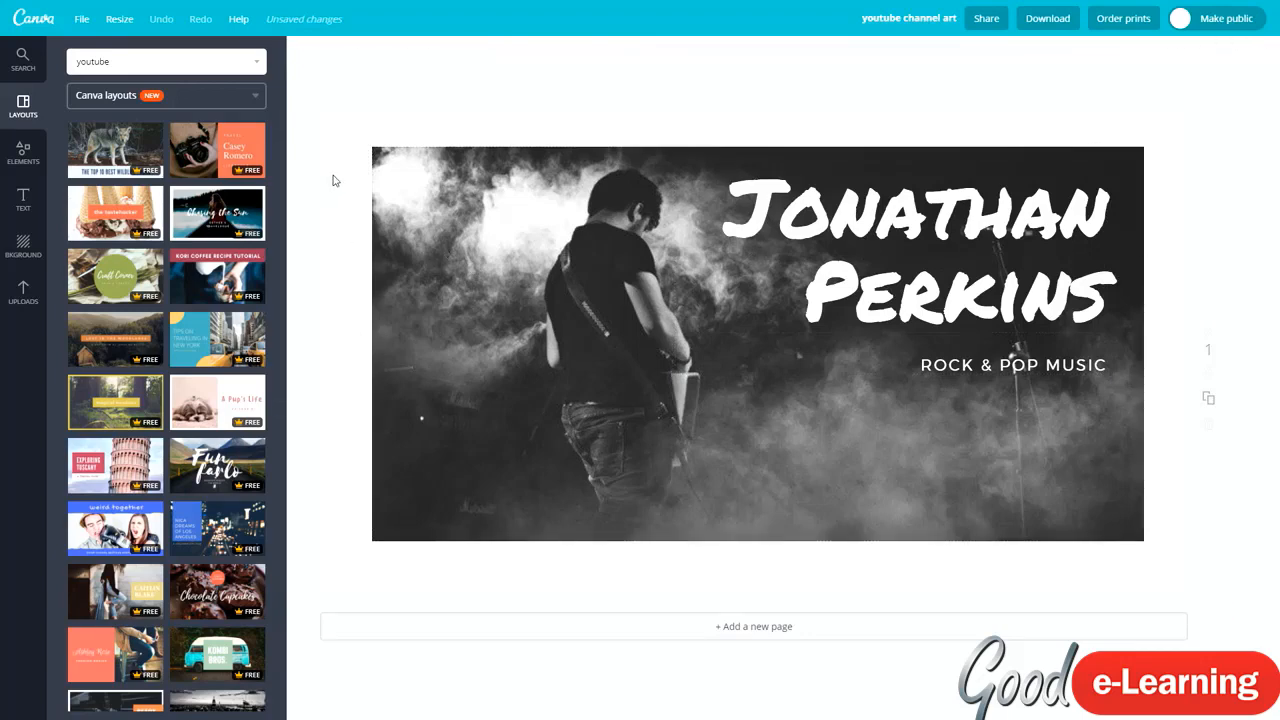
pyautogui.click(20, 250)
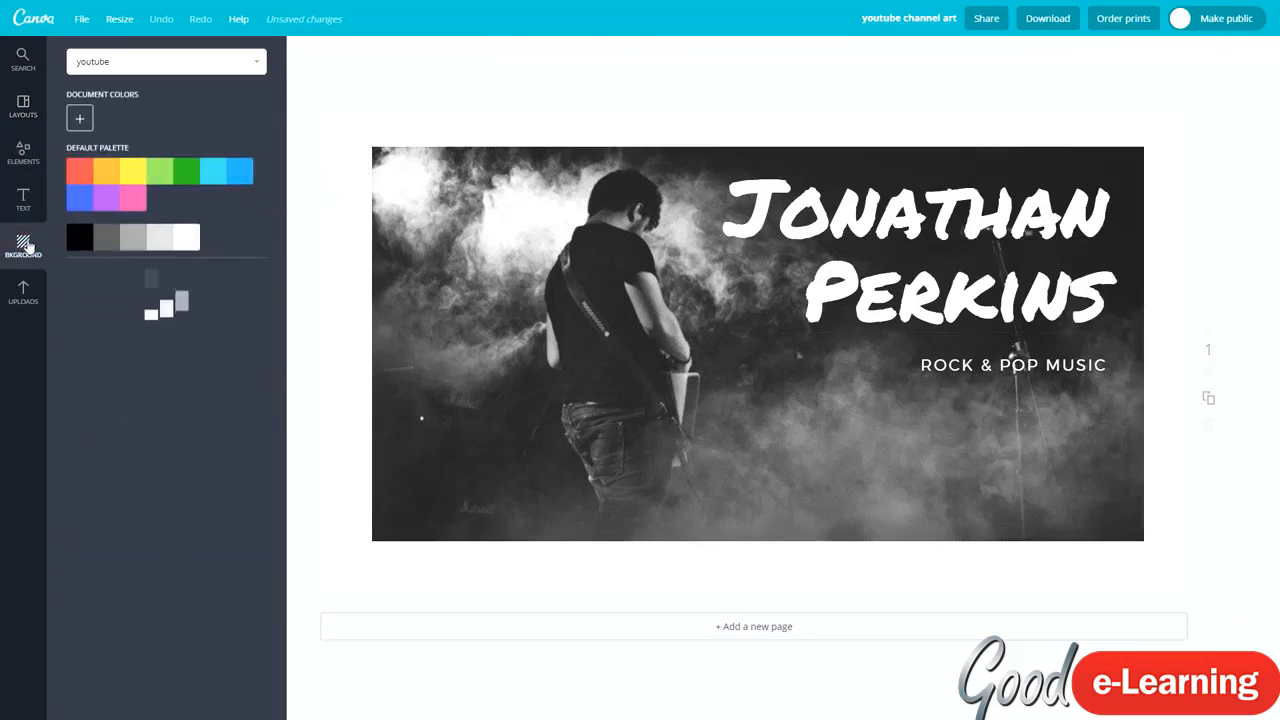
pyautogui.scroll(-3, 216, 580)
pyautogui.scroll(-3, 216, 580)
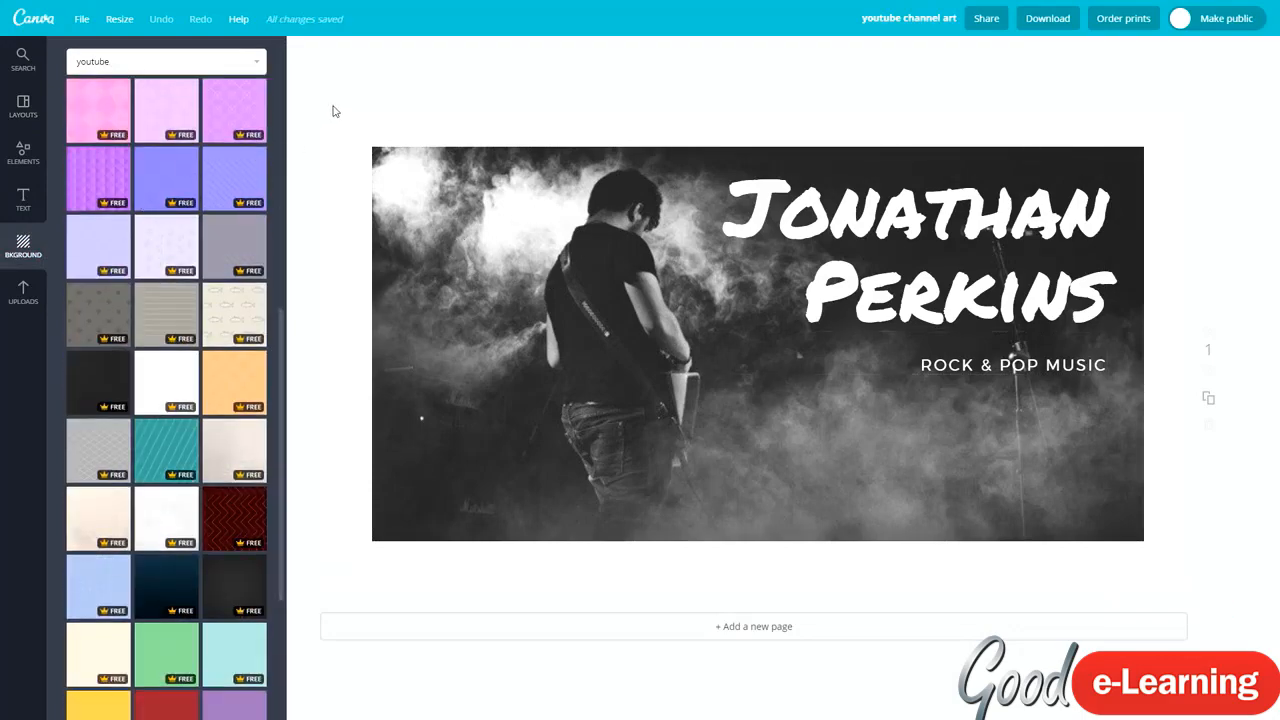
pyautogui.moveTo(394, 310); pyautogui.dragTo(481, 352)
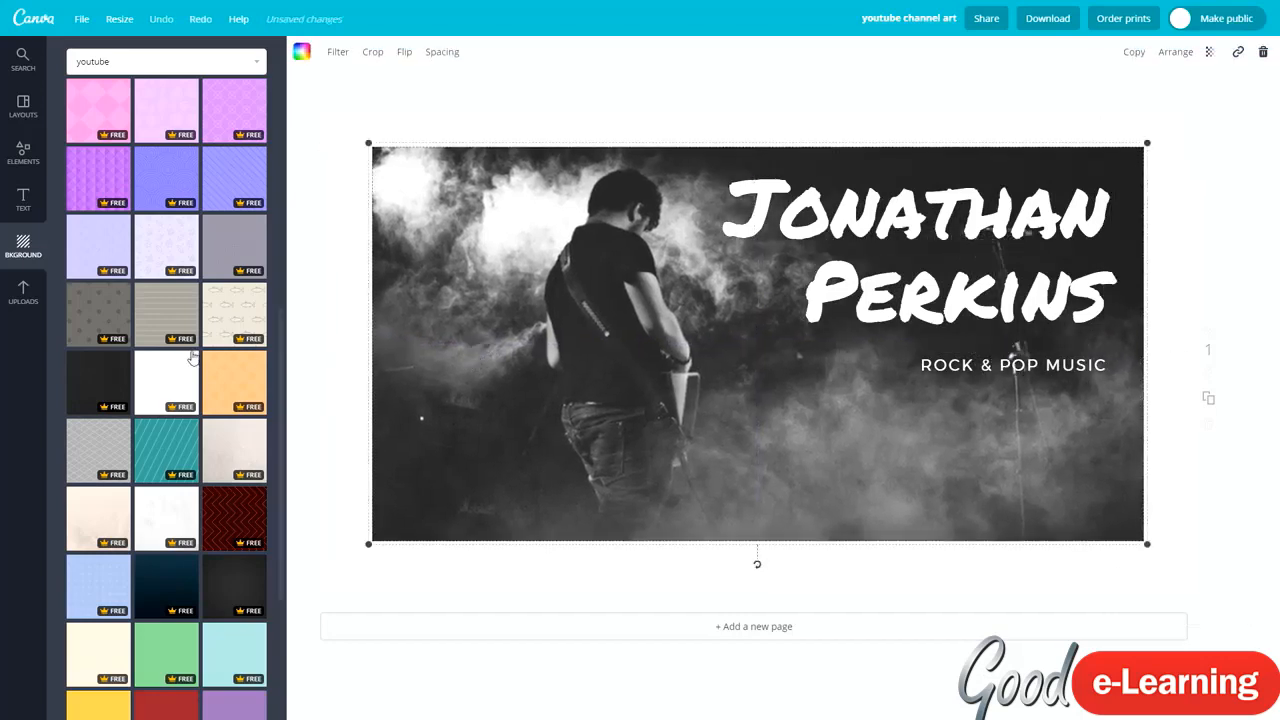
pyautogui.click(111, 370)
pyautogui.scroll(-2, 111, 370)
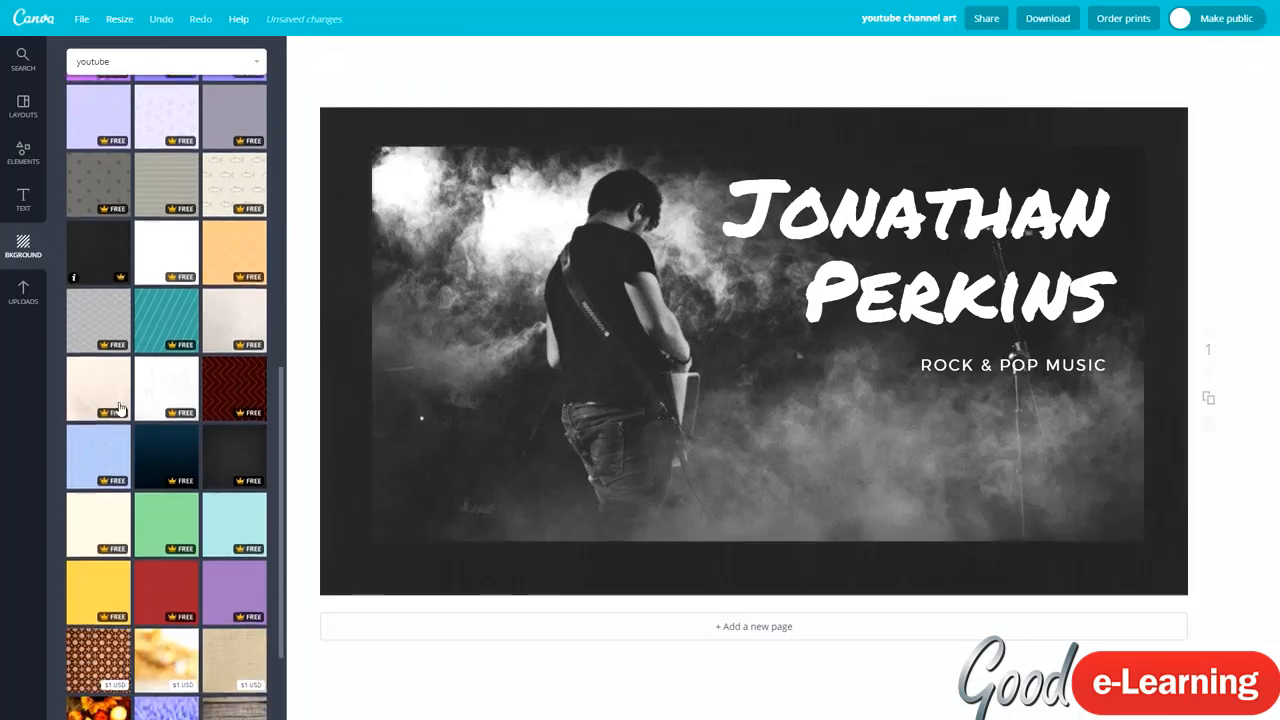
pyautogui.click(174, 450)
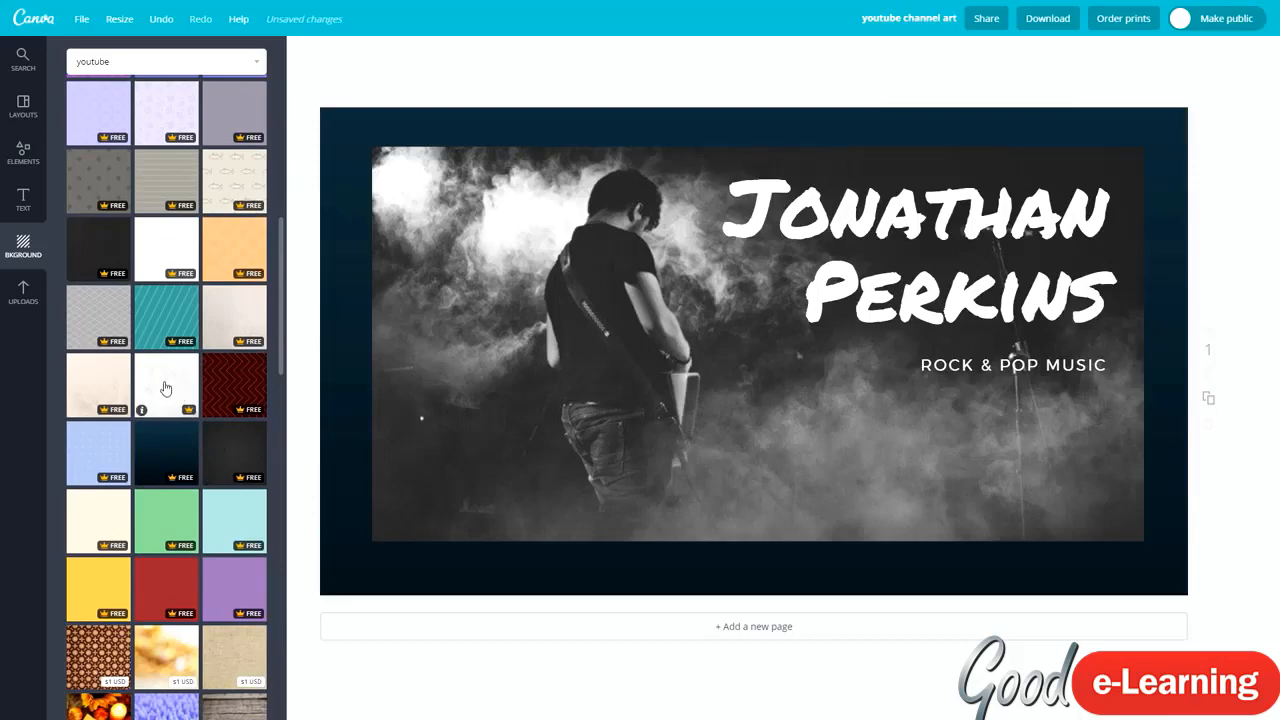
pyautogui.click(168, 392)
# Set the page background to plain white from the default palette.
pyautogui.scroll(3, 188, 430)
pyautogui.scroll(5, 186, 430)
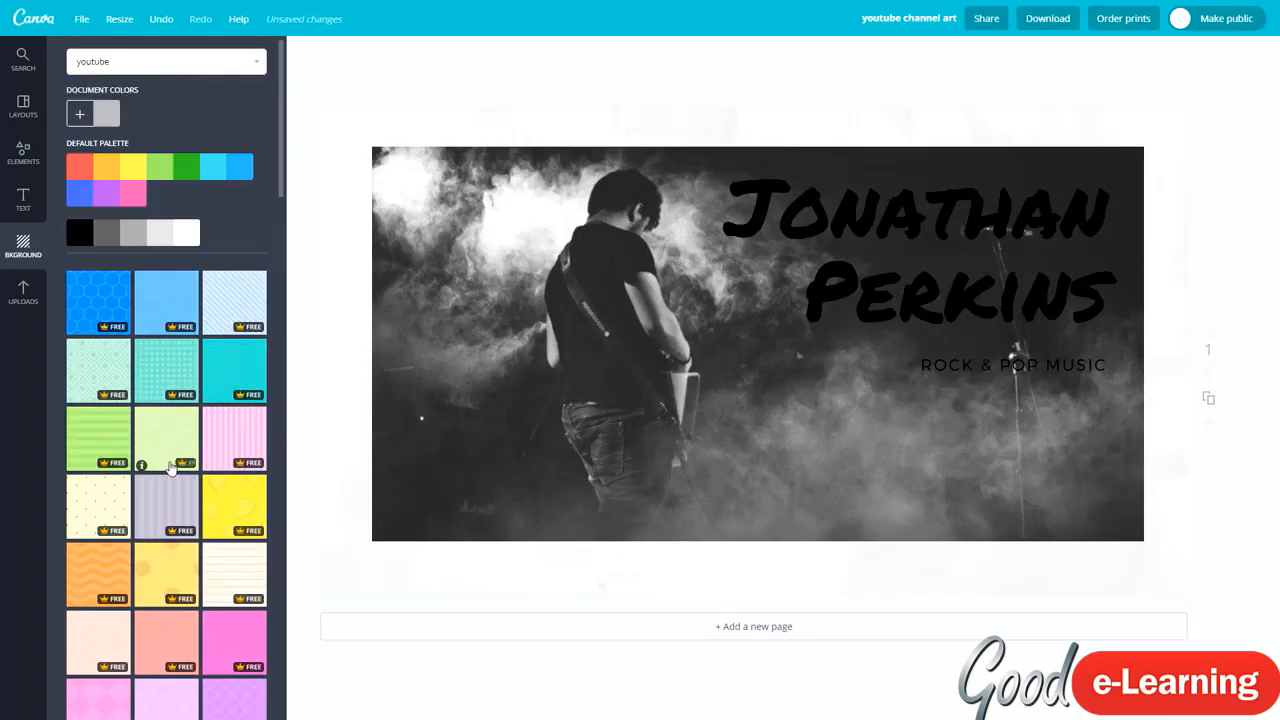
pyautogui.click(178, 231)
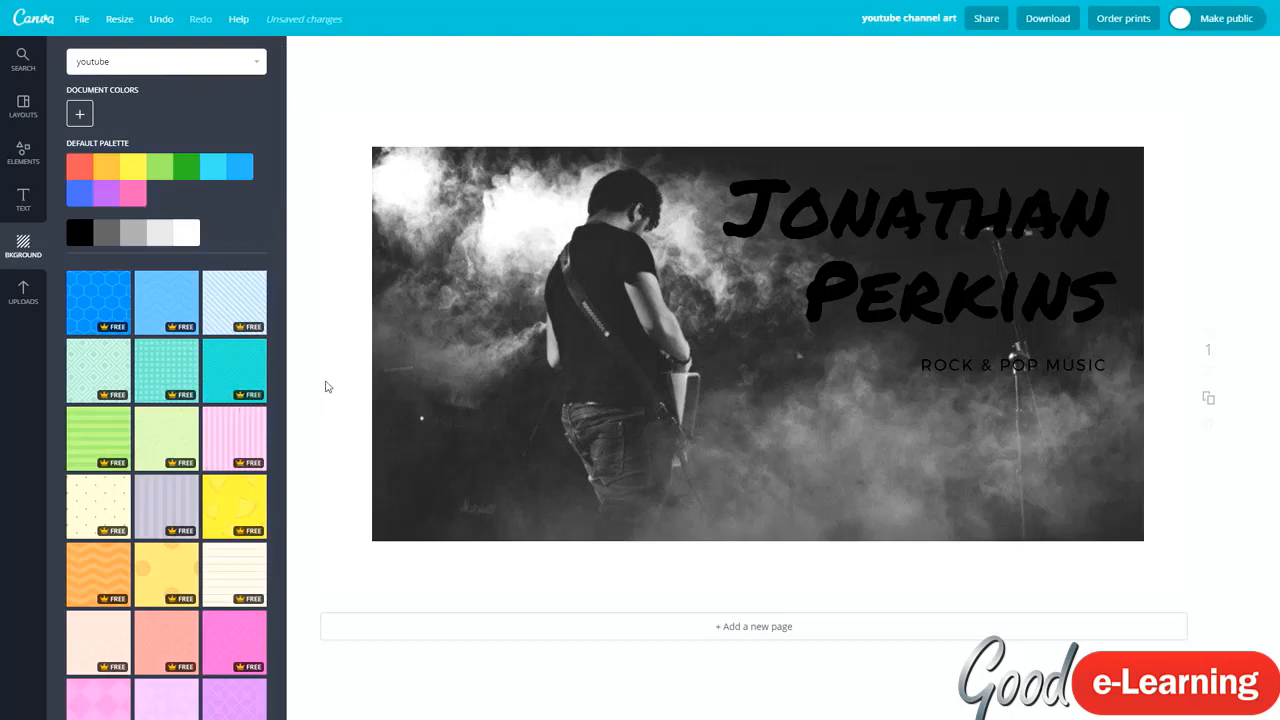
# Recolour the large name heading yellow after trying two greens, and shift the text group slightly left and down.
pyautogui.click(880, 265)
pyautogui.click(477, 51)
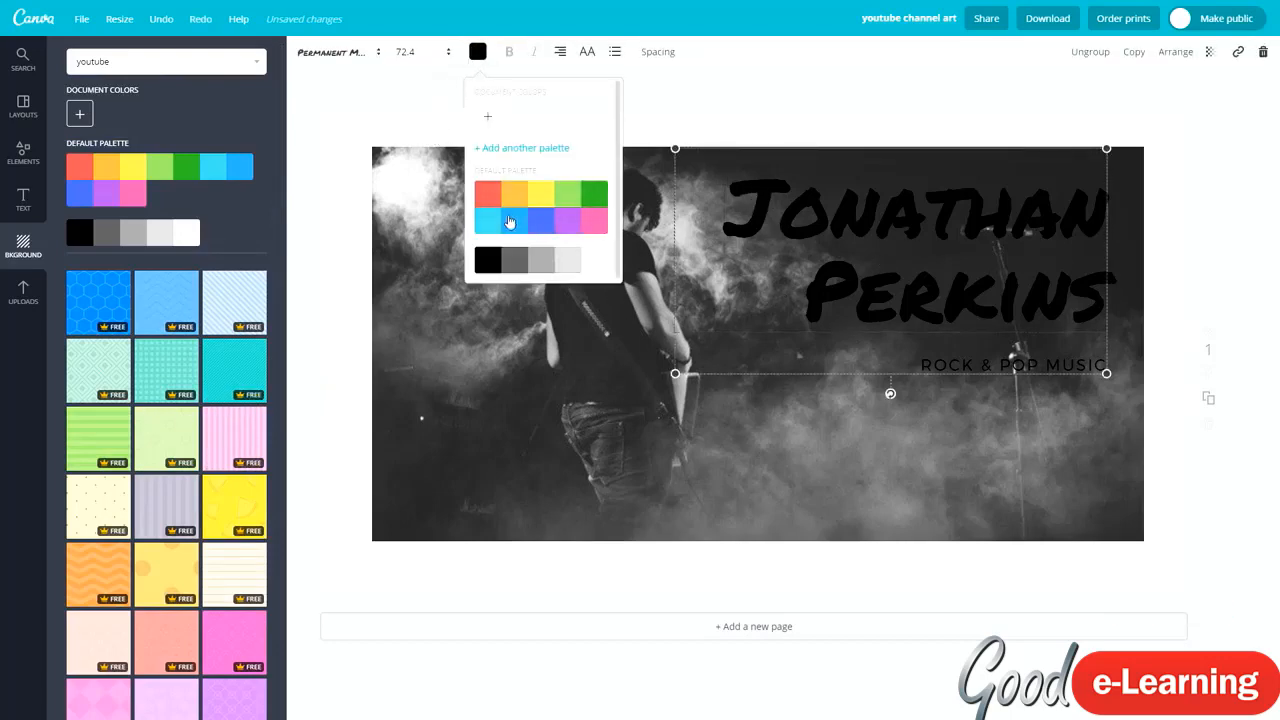
pyautogui.click(566, 194)
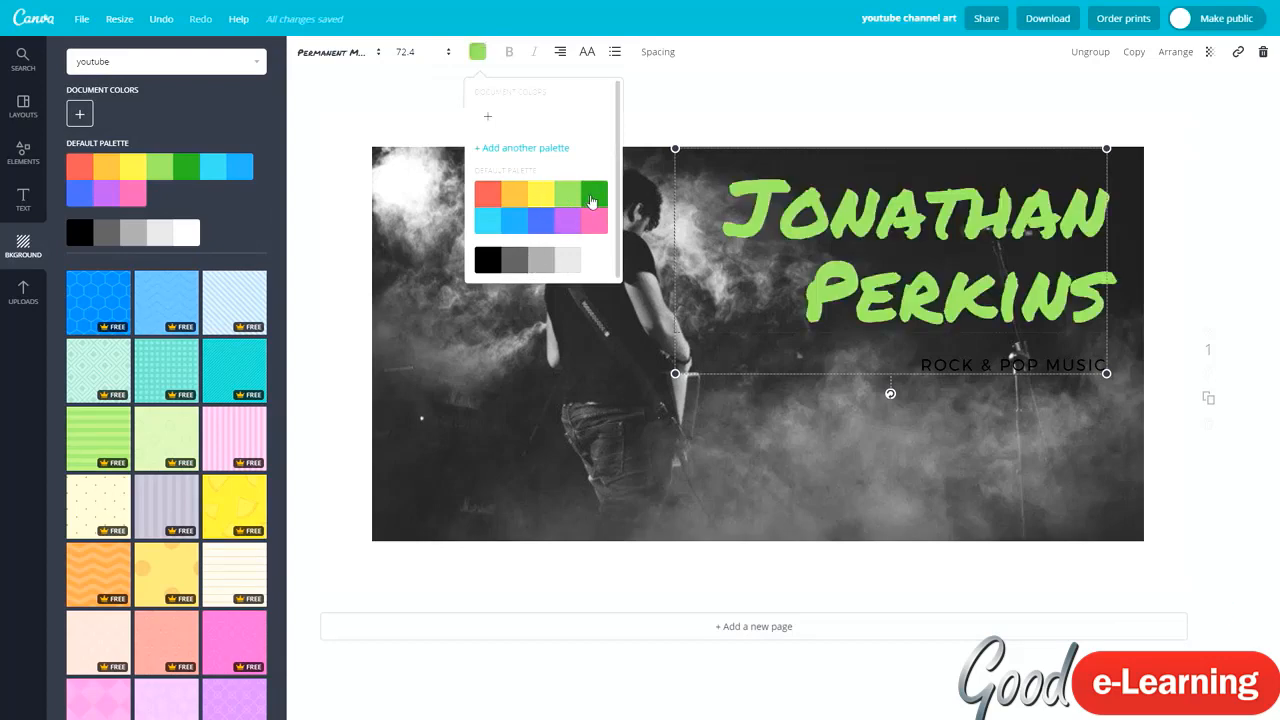
pyautogui.click(594, 197)
pyautogui.click(541, 195)
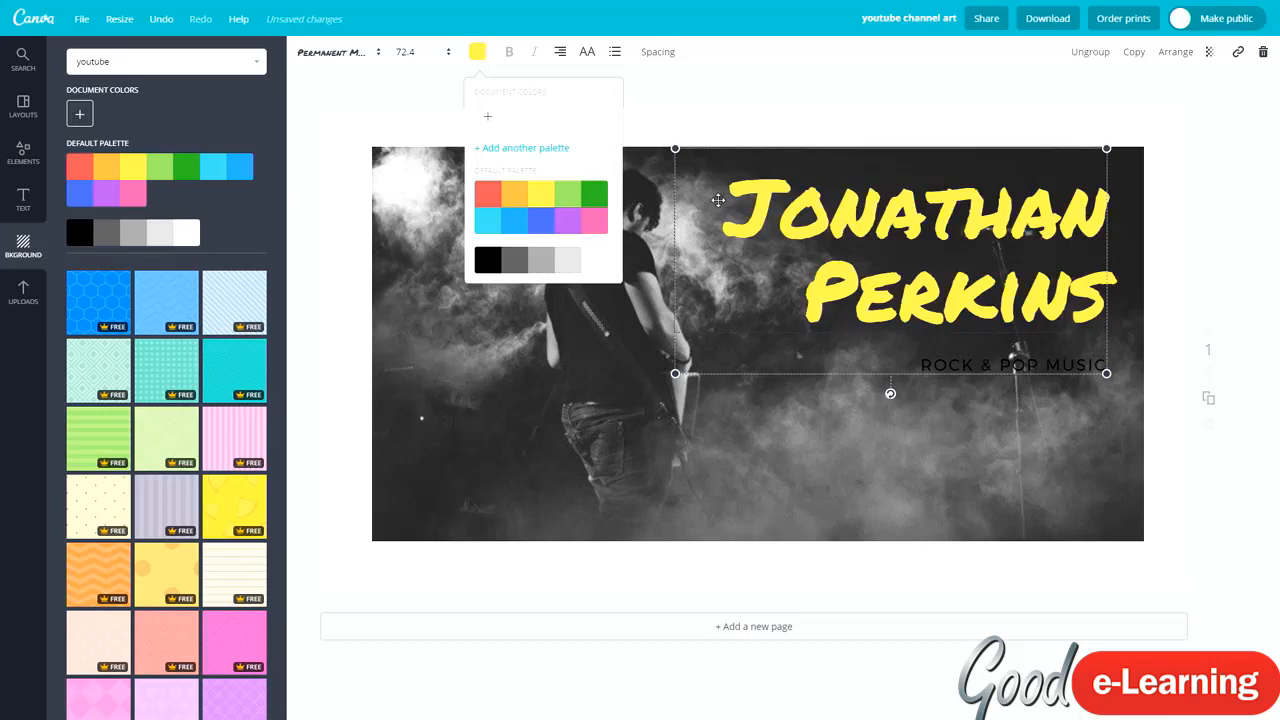
pyautogui.moveTo(736, 158); pyautogui.dragTo(714, 164)
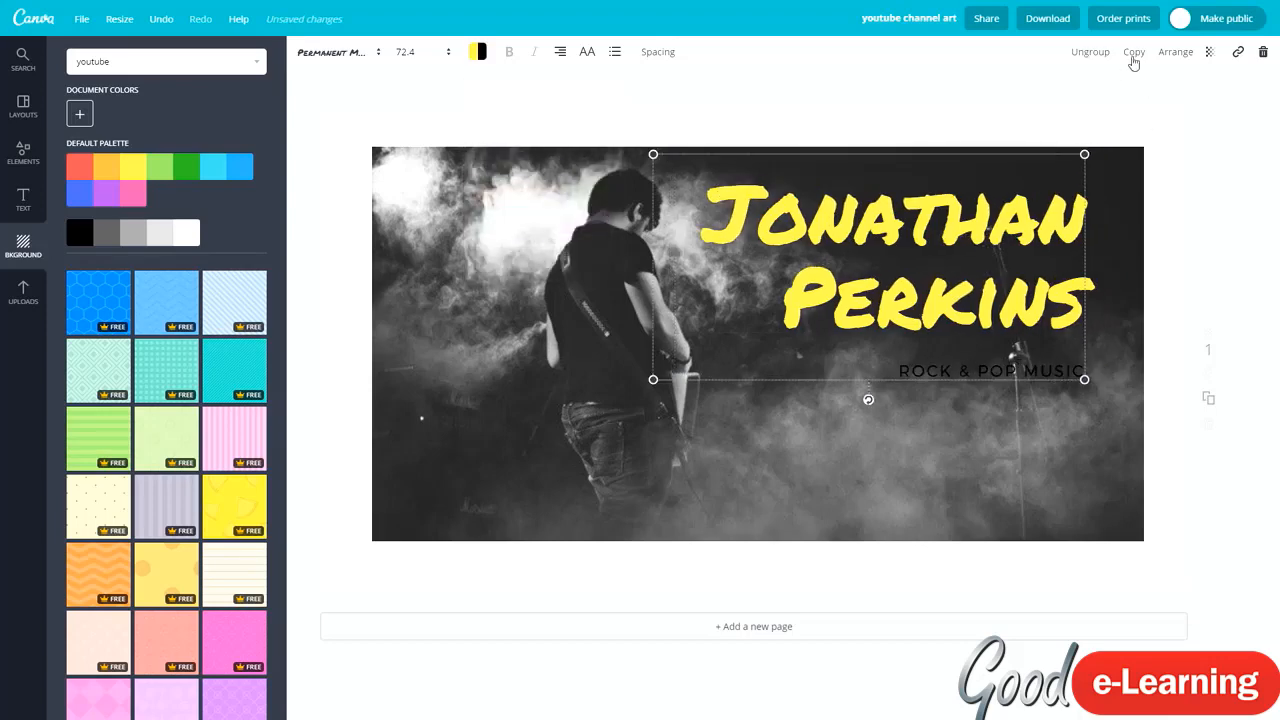
# Duplicate the yellow heading's text group, offset the copy slightly to the left, and colour its heading light blue.
pyautogui.click(1135, 58)
pyautogui.moveTo(800, 226); pyautogui.dragTo(751, 246)
pyautogui.click(478, 52)
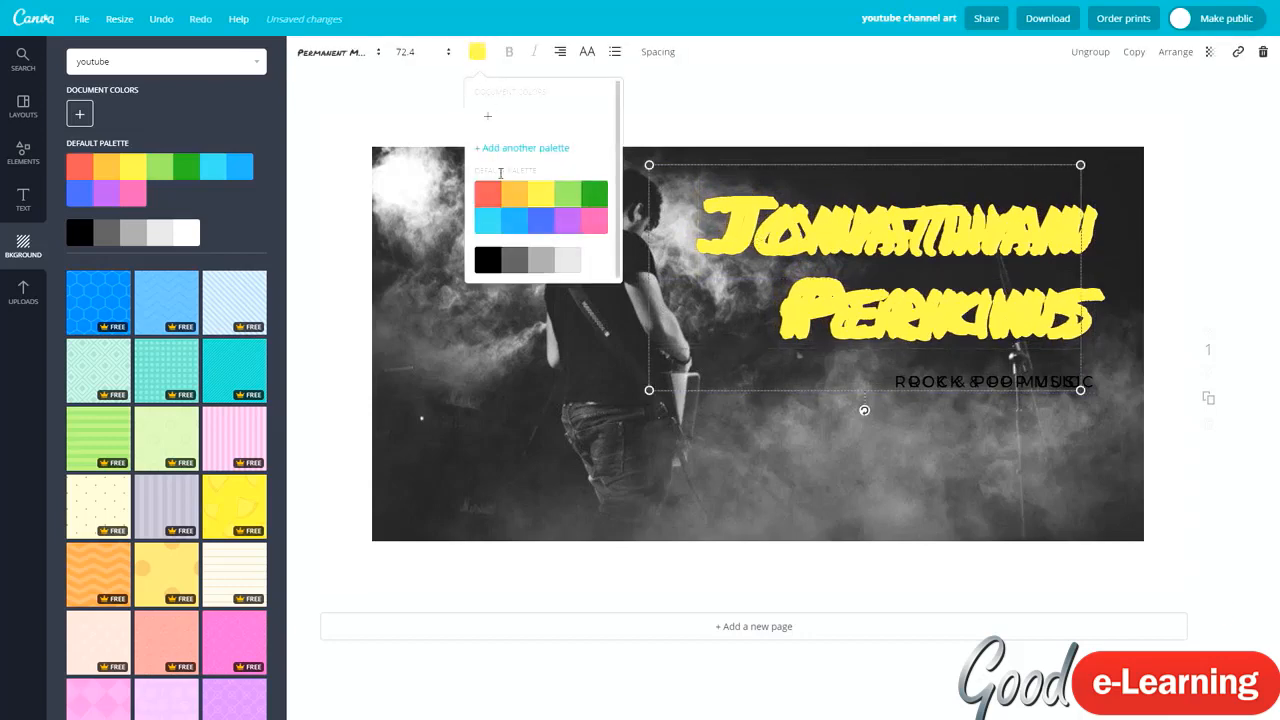
pyautogui.click(517, 218)
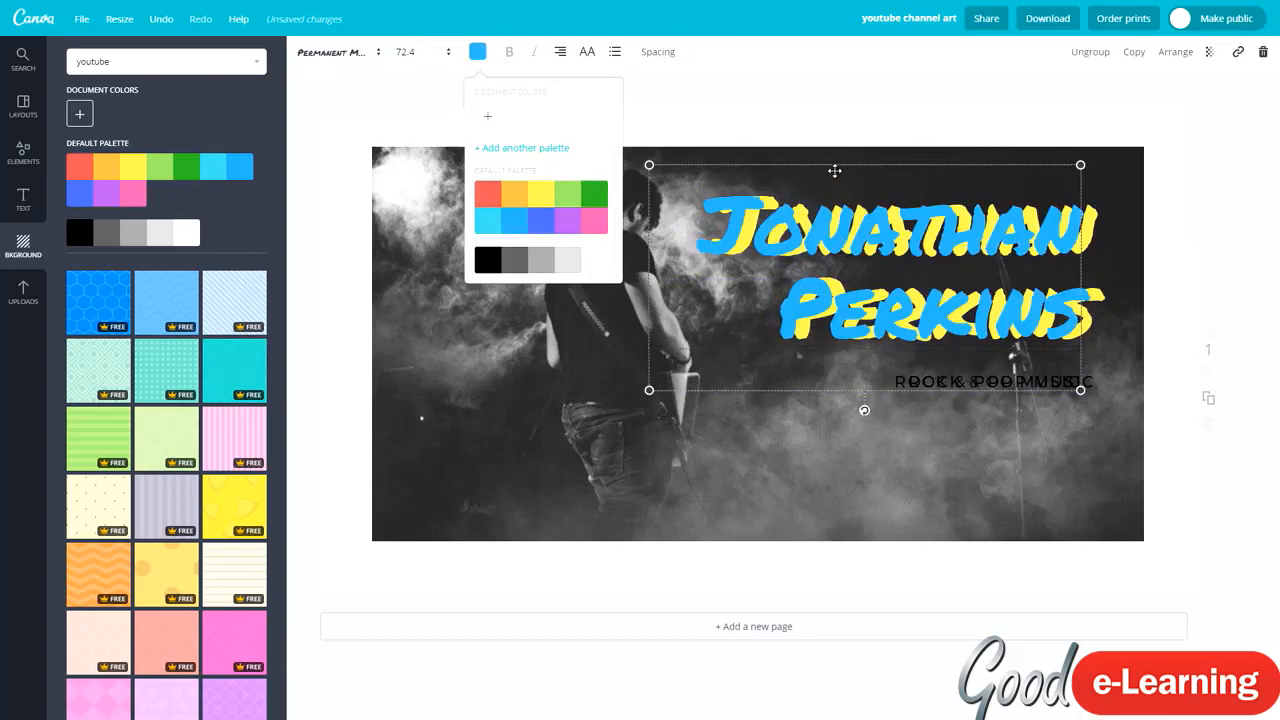
# Nudge the blue copy to the right until it almost covers the yellow heading, leaving a thin drop-shadow offset.
pyautogui.click(833, 170)
pyautogui.moveTo(833, 170); pyautogui.dragTo(838, 172)
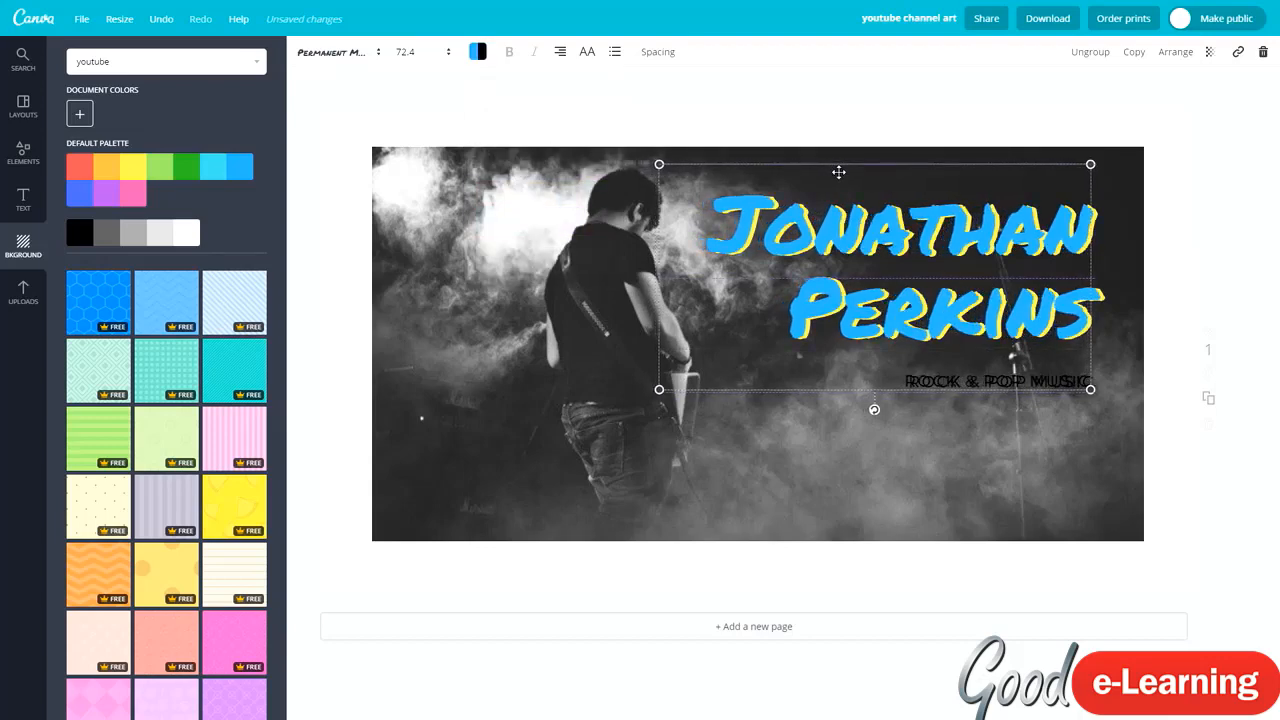
pyautogui.click(1236, 328)
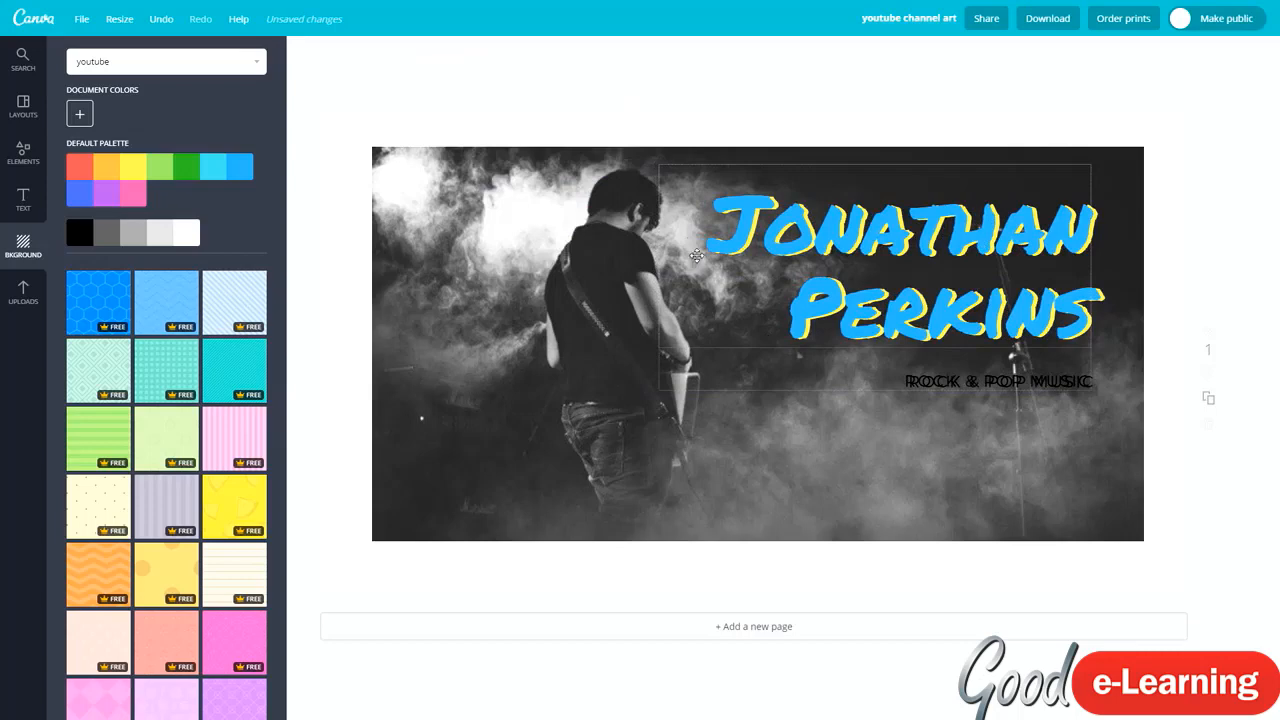
# Change the "Rock & Pop Music" subtitle in the blue text group to white.
pyautogui.click(960, 381)
pyautogui.doubleClick(930, 381)
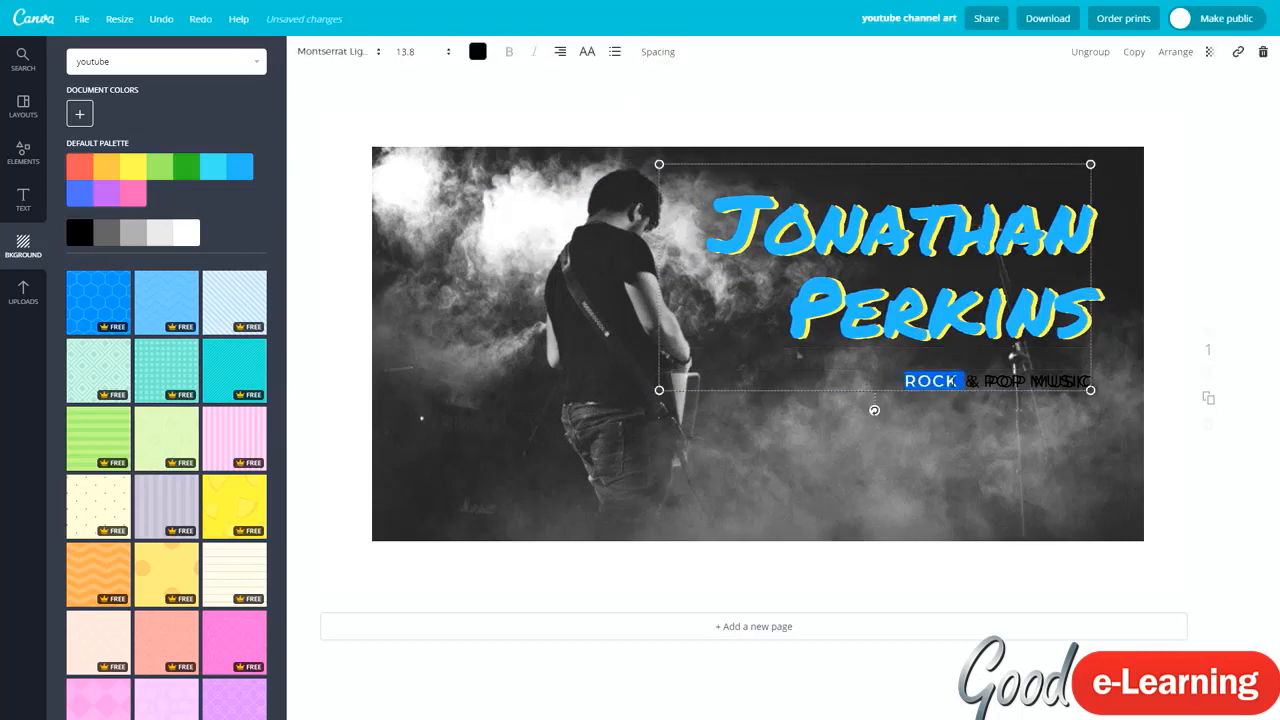
pyautogui.click(954, 381)
pyautogui.click(480, 55)
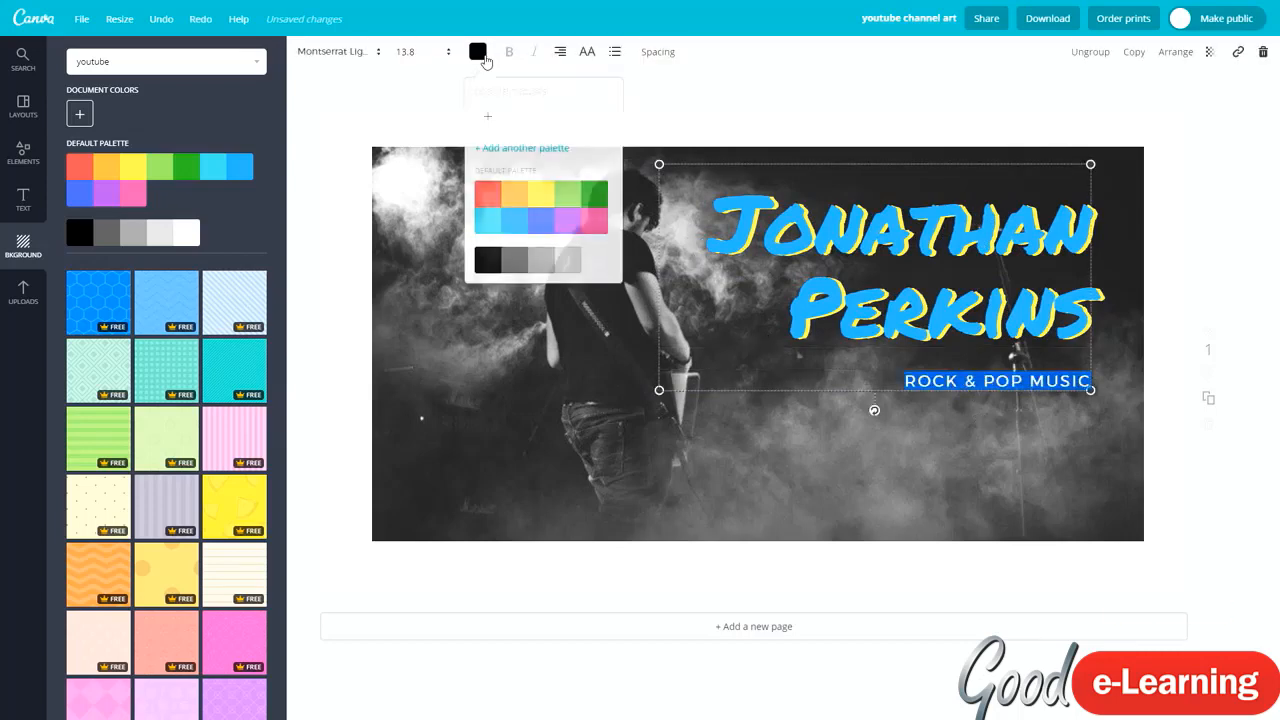
pyautogui.click(1211, 261)
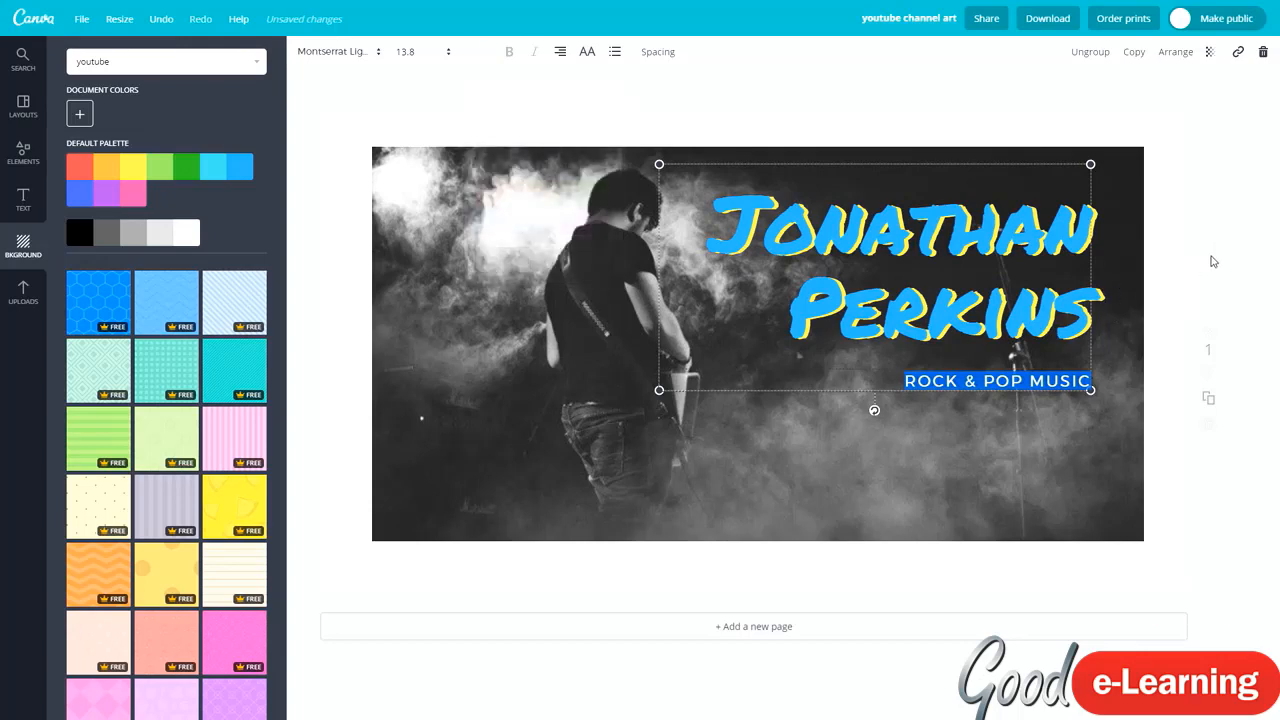
# Bring the yellow text group in front of the blue one and remove its duplicate black "Rock & Pop Music" subtitle.
pyautogui.click(1240, 306)
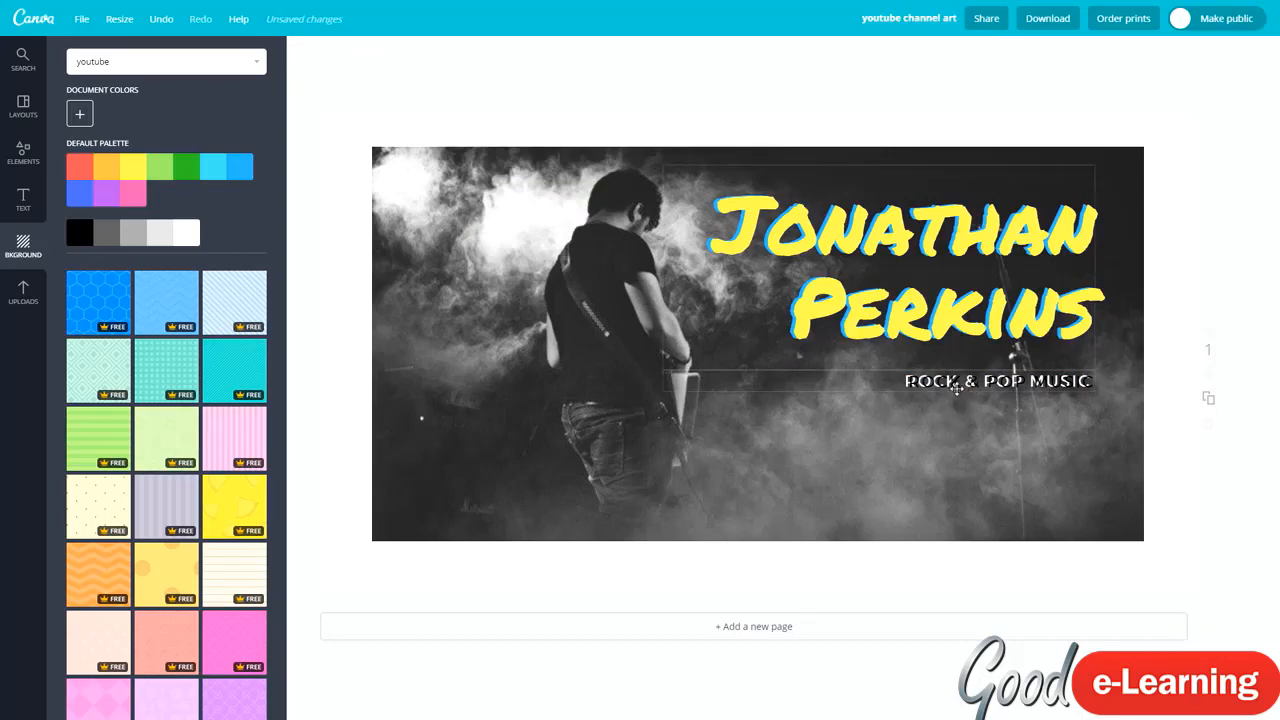
pyautogui.tripleClick(957, 388)
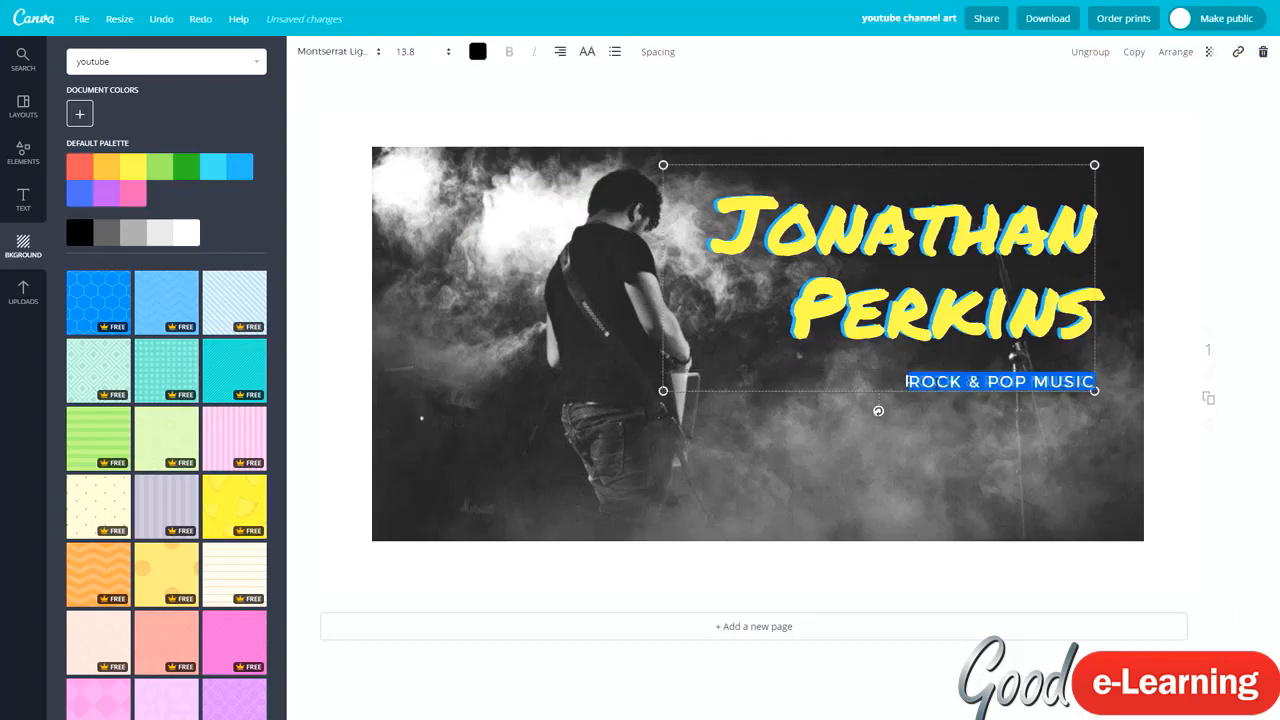
pyautogui.click(907, 382)
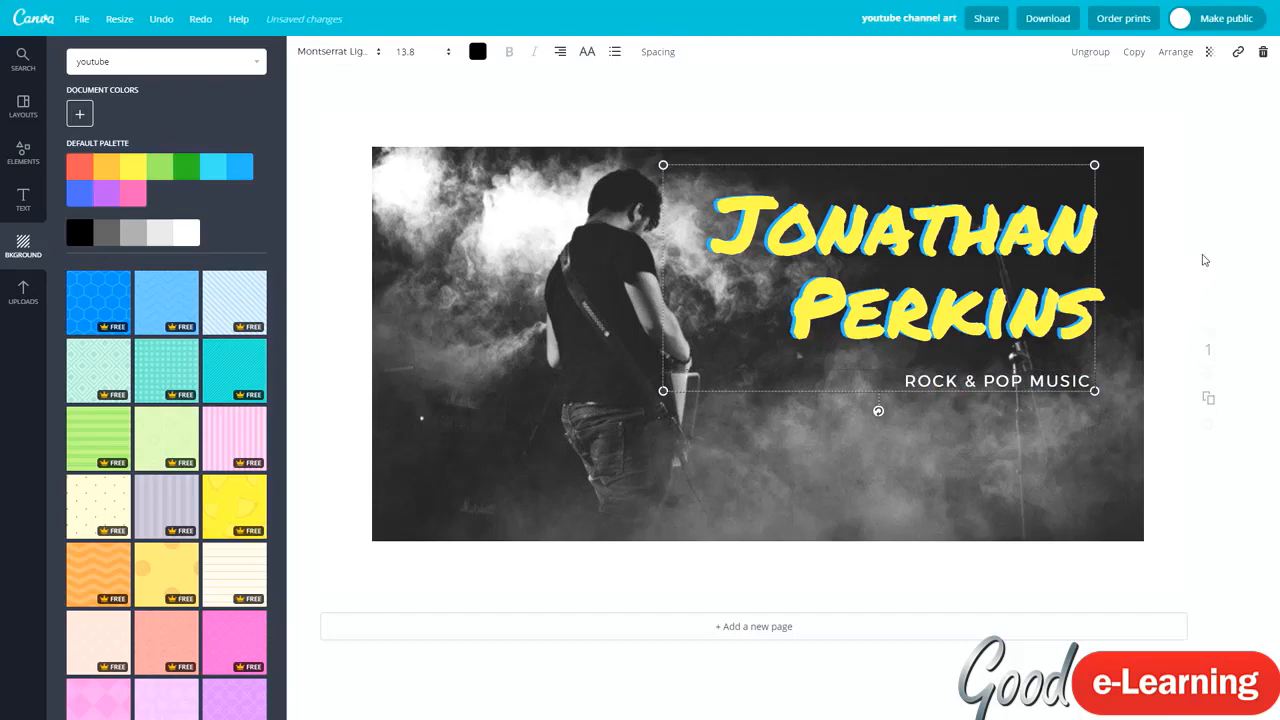
# Move the yellow heading slightly up and to the left so the blue layer shows as a drop shadow.
pyautogui.click(964, 328)
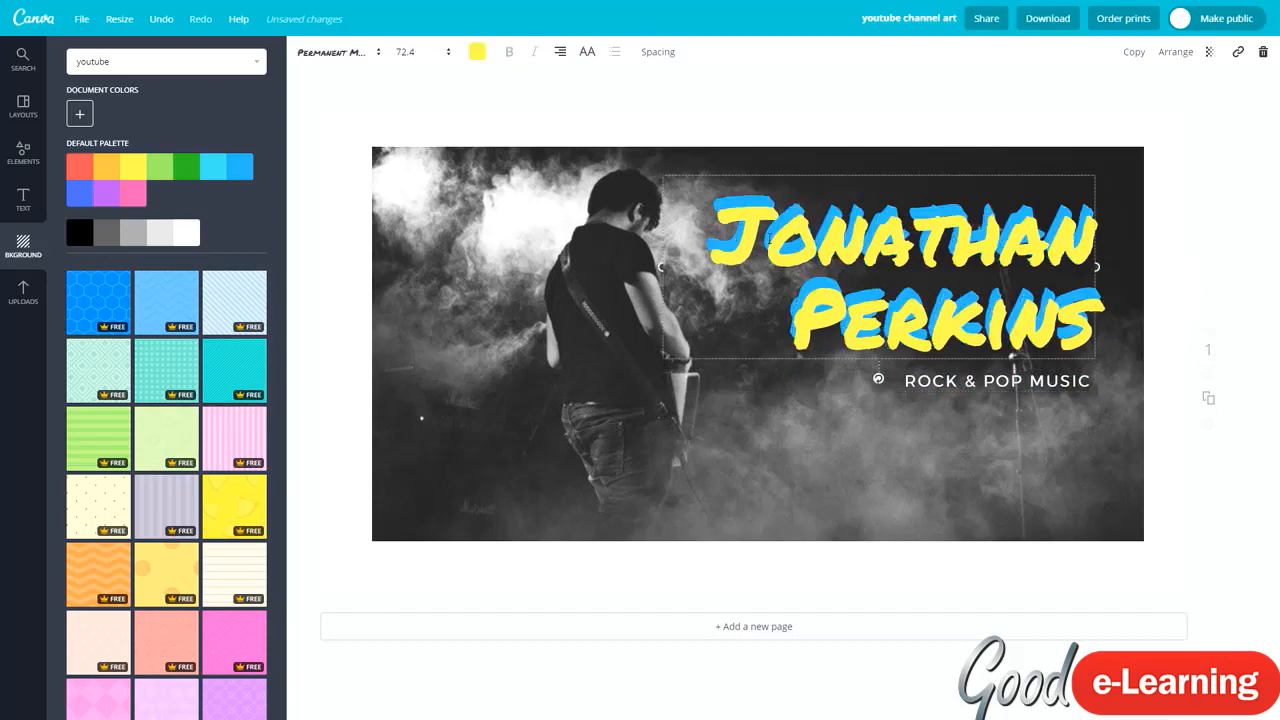
pyautogui.moveTo(731, 171); pyautogui.dragTo(721, 163)
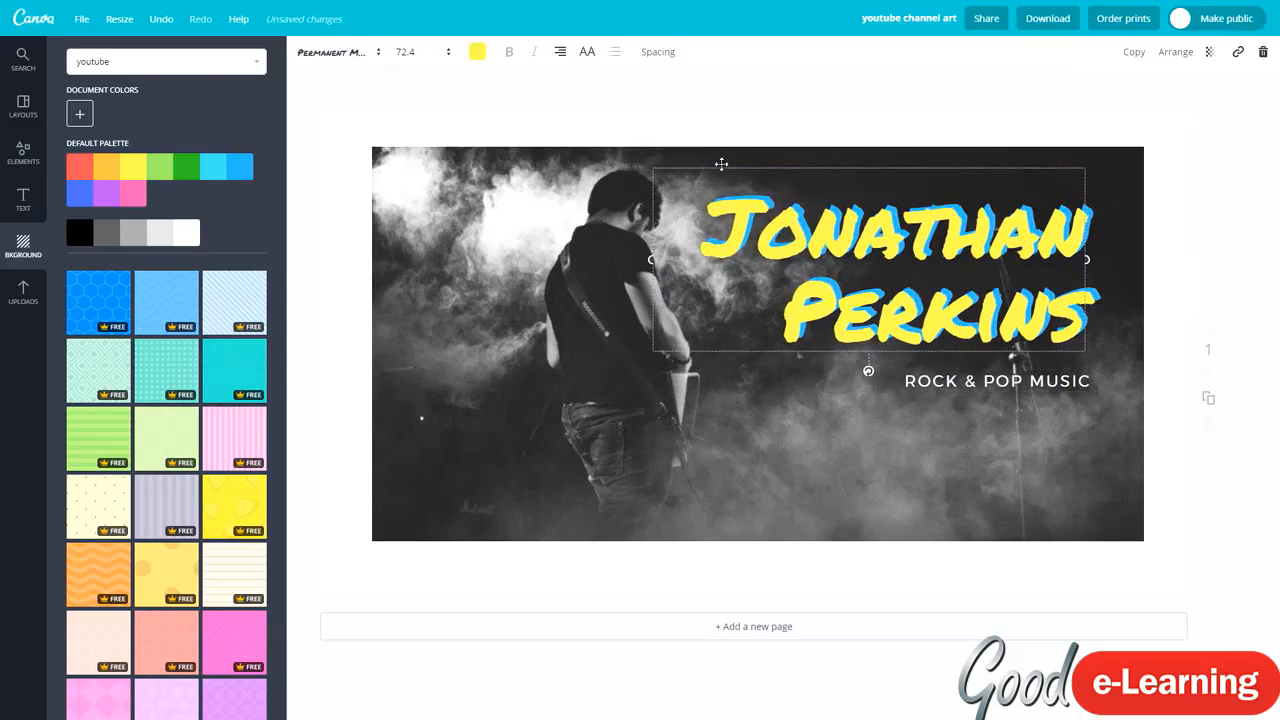
pyautogui.click(1142, 280)
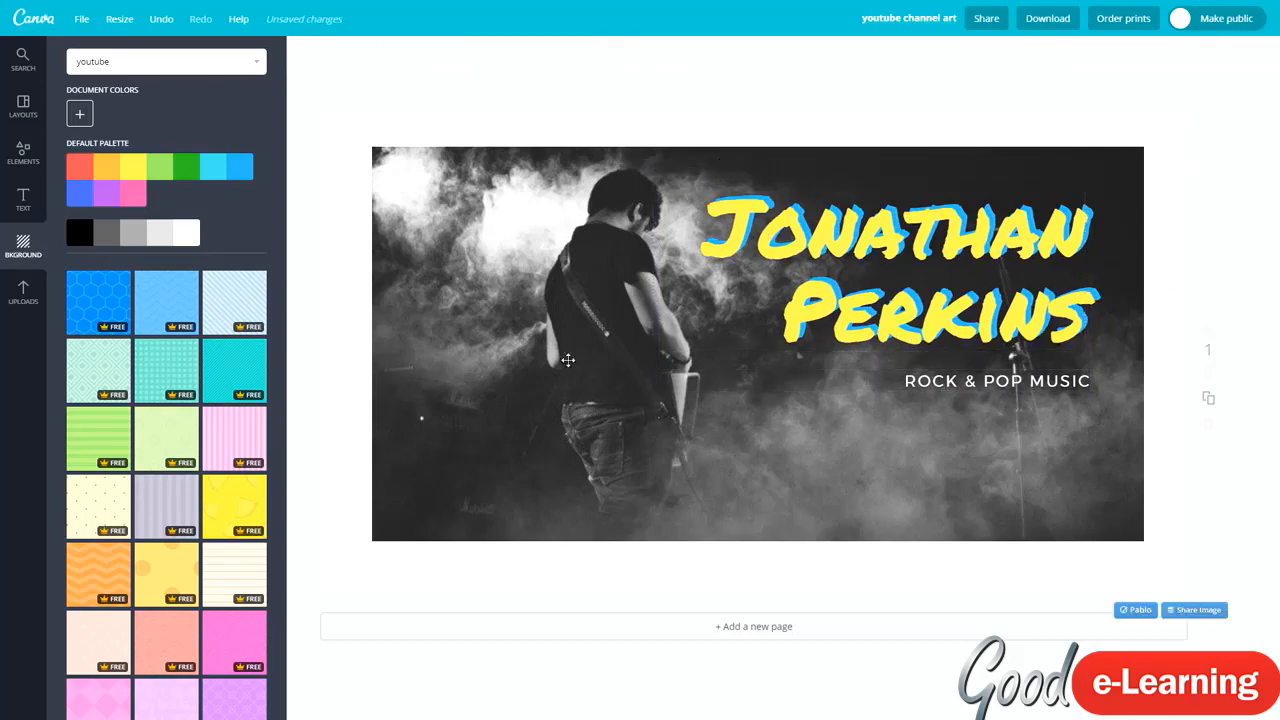
# Replace the guitarist background with the free laptop and coffee cup photo from the "youtube" search results.
pyautogui.click(108, 58)
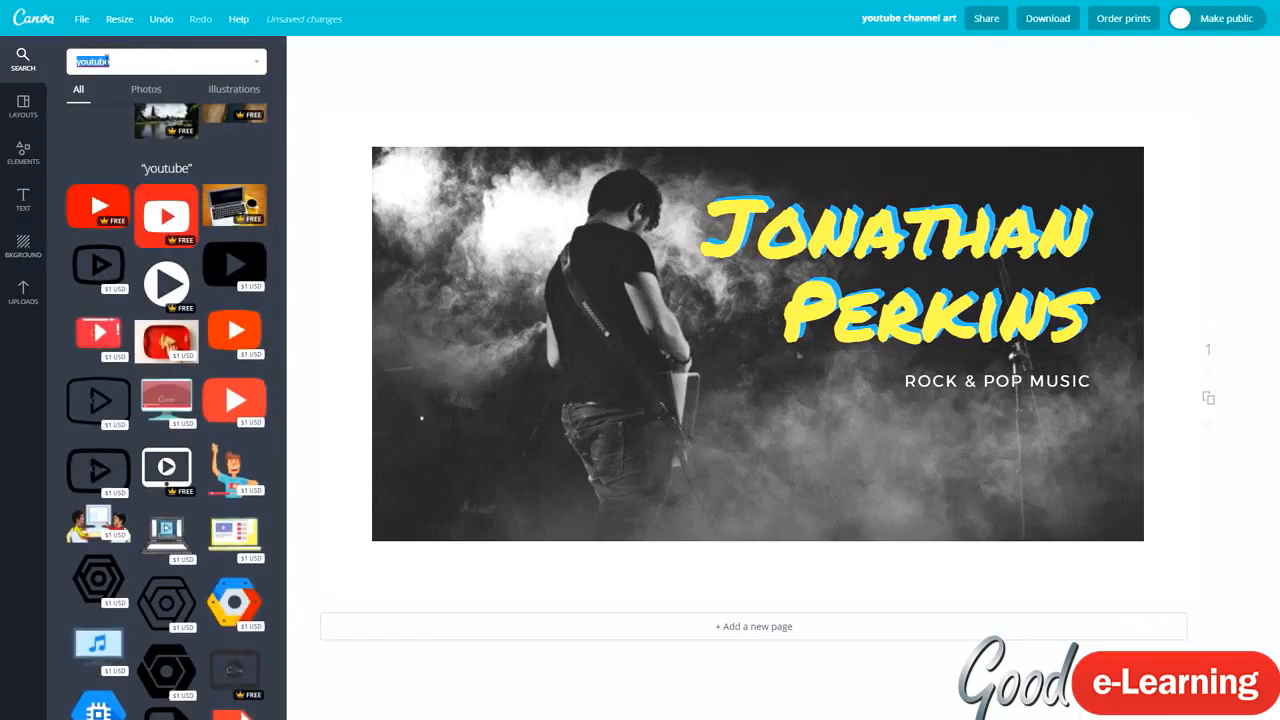
pyautogui.moveTo(228, 208); pyautogui.dragTo(410, 265)
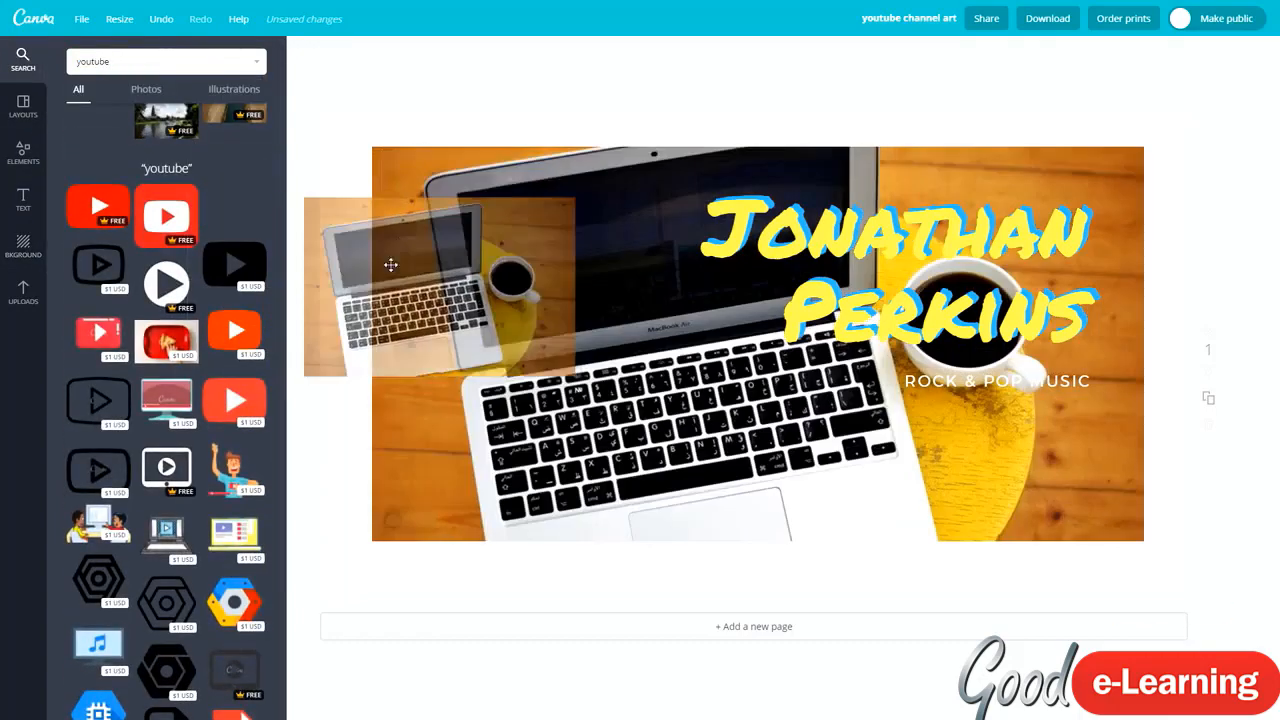
pyautogui.click(851, 111)
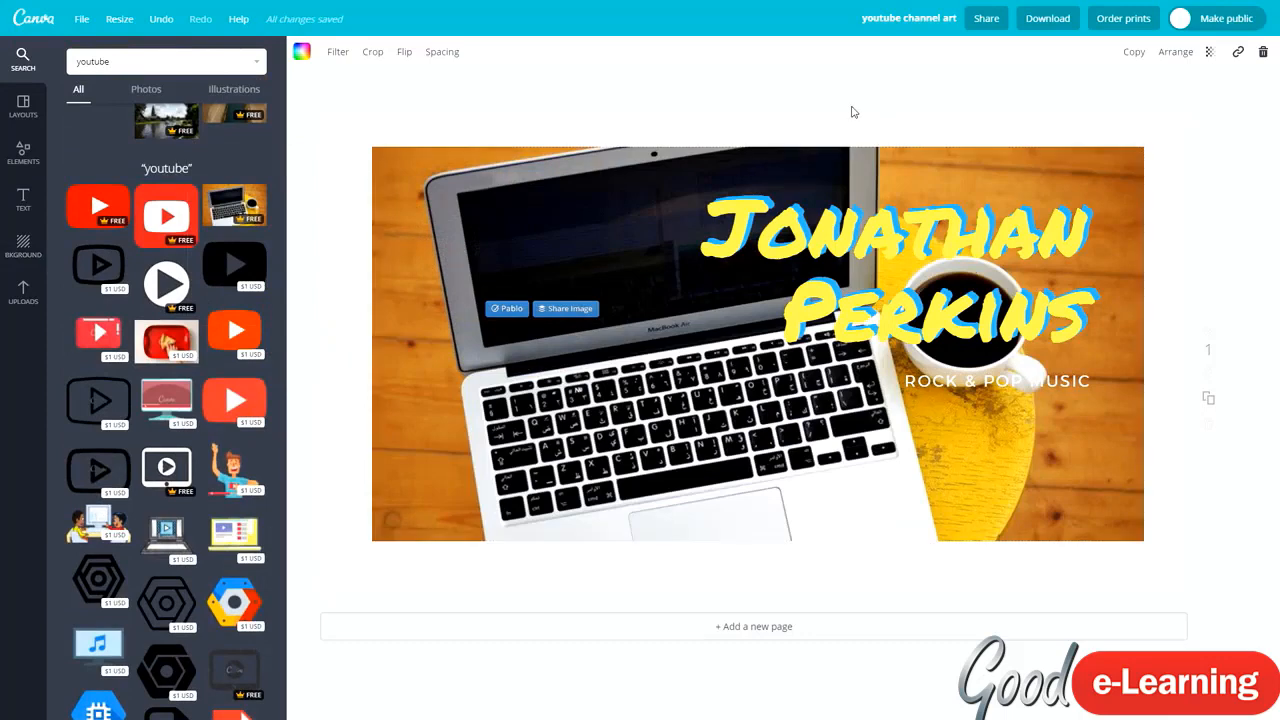
pyautogui.scroll(-5, 180, 310)
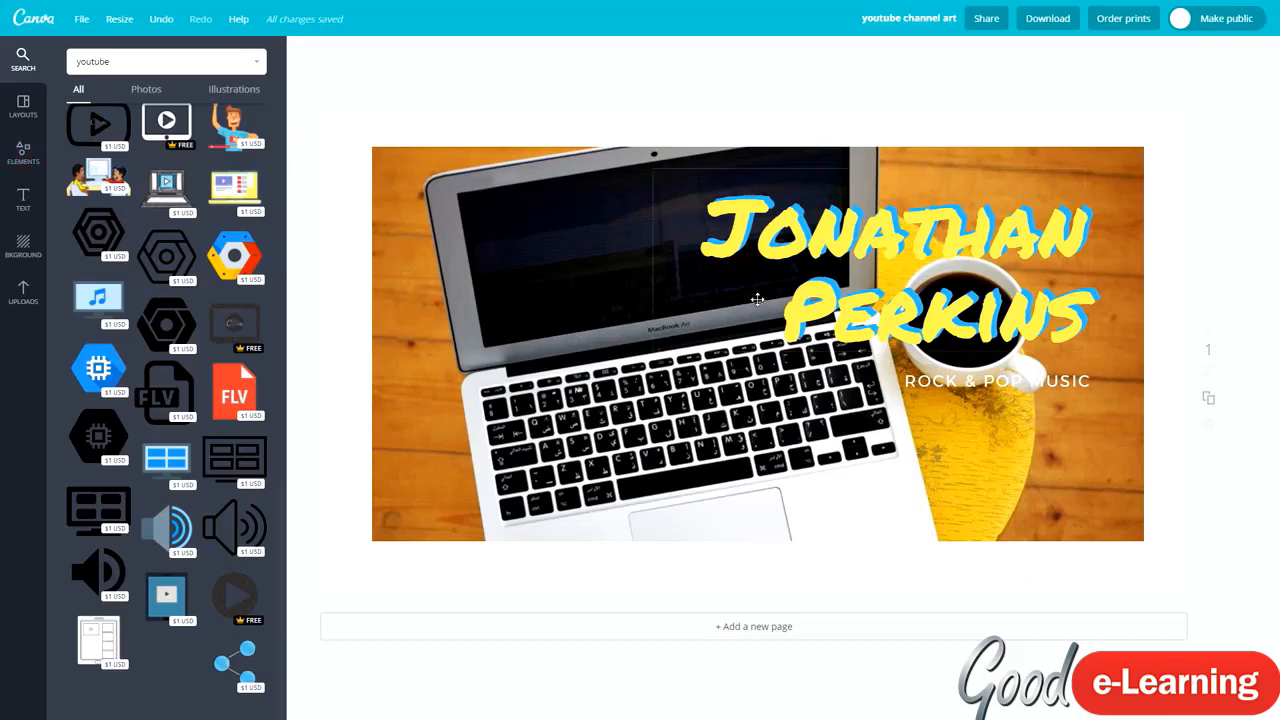
pyautogui.click(772, 226)
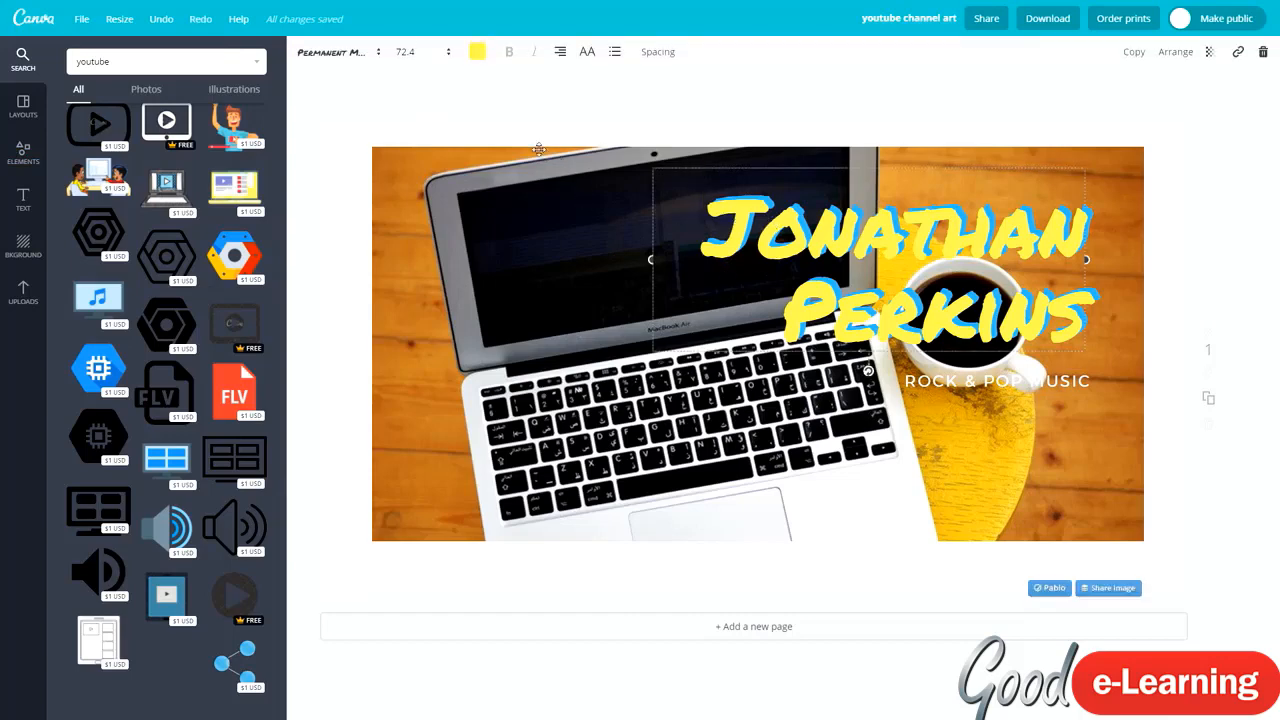
pyautogui.click(310, 76)
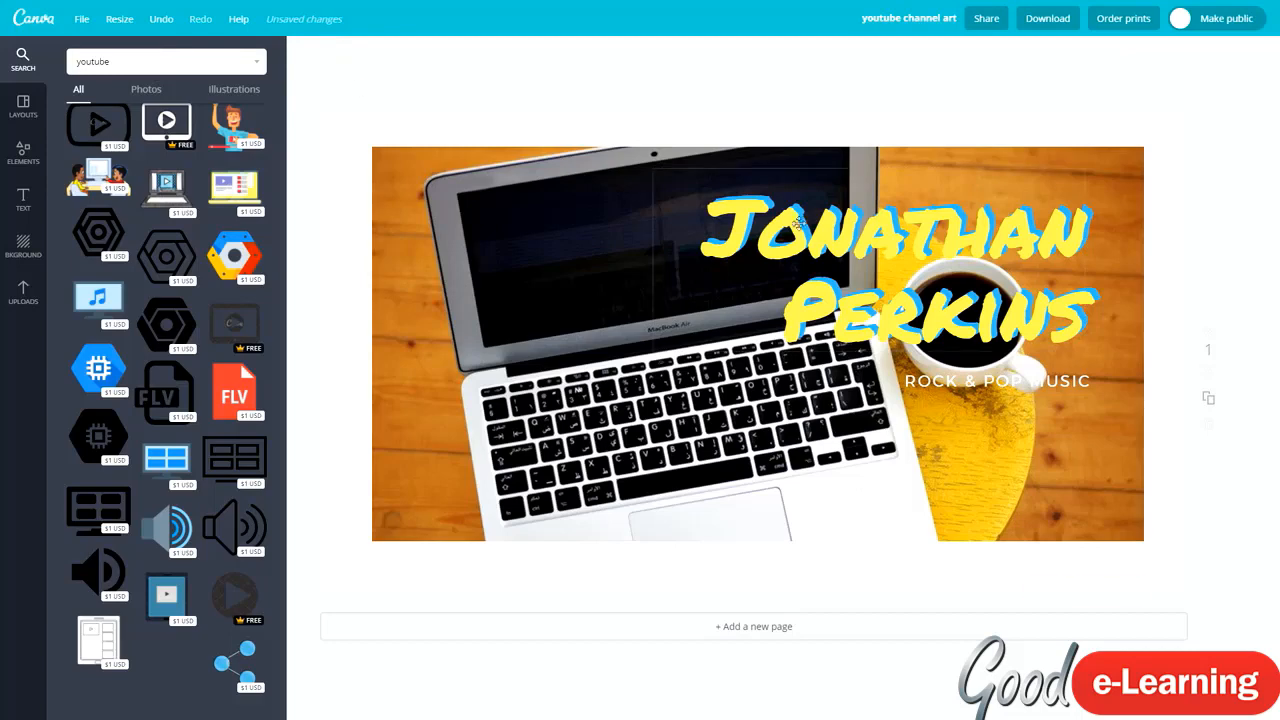
# Keep the Normal filter on the laptop background photo and set its blur to +37.
pyautogui.click(508, 220)
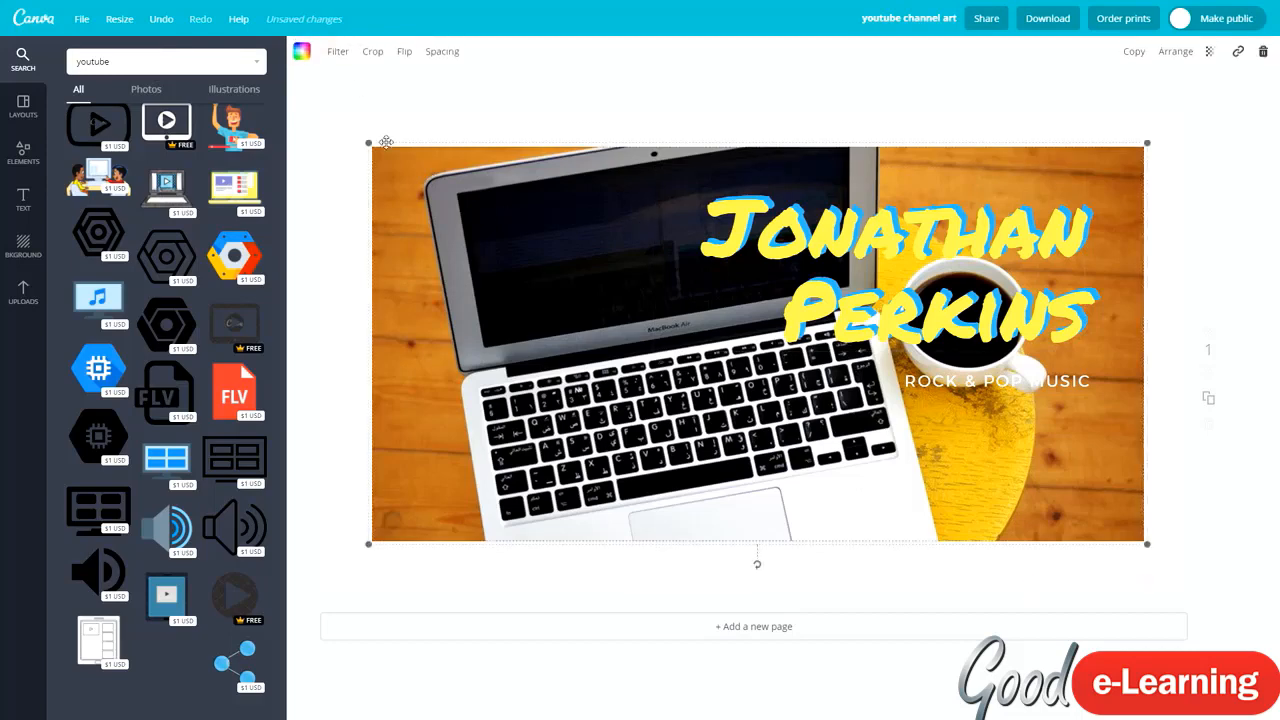
pyautogui.click(330, 58)
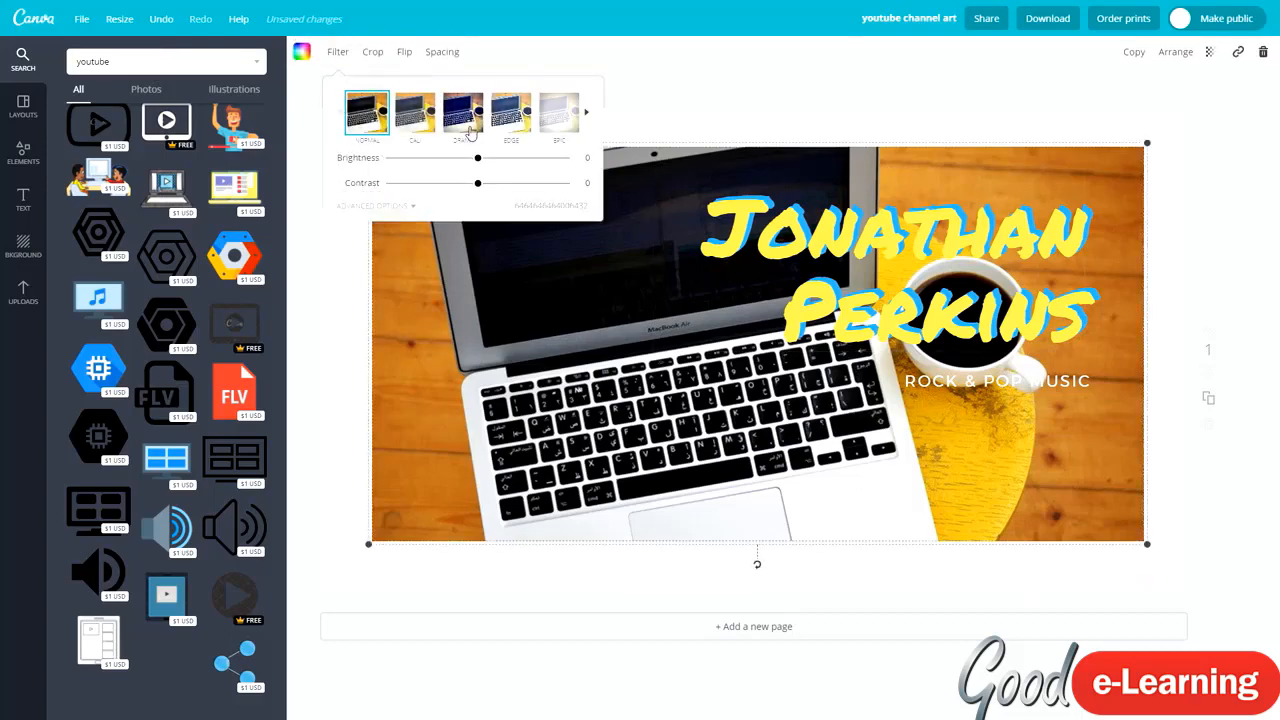
pyautogui.click(467, 128)
pyautogui.click(369, 124)
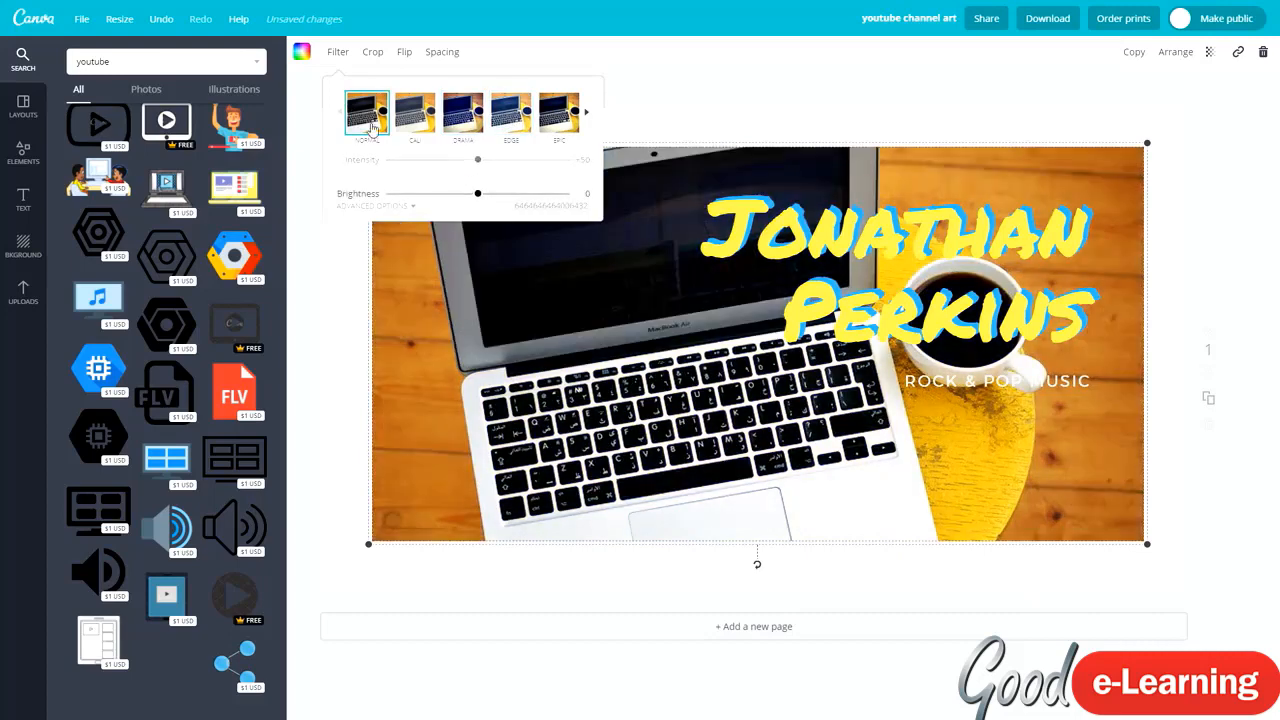
pyautogui.click(397, 207)
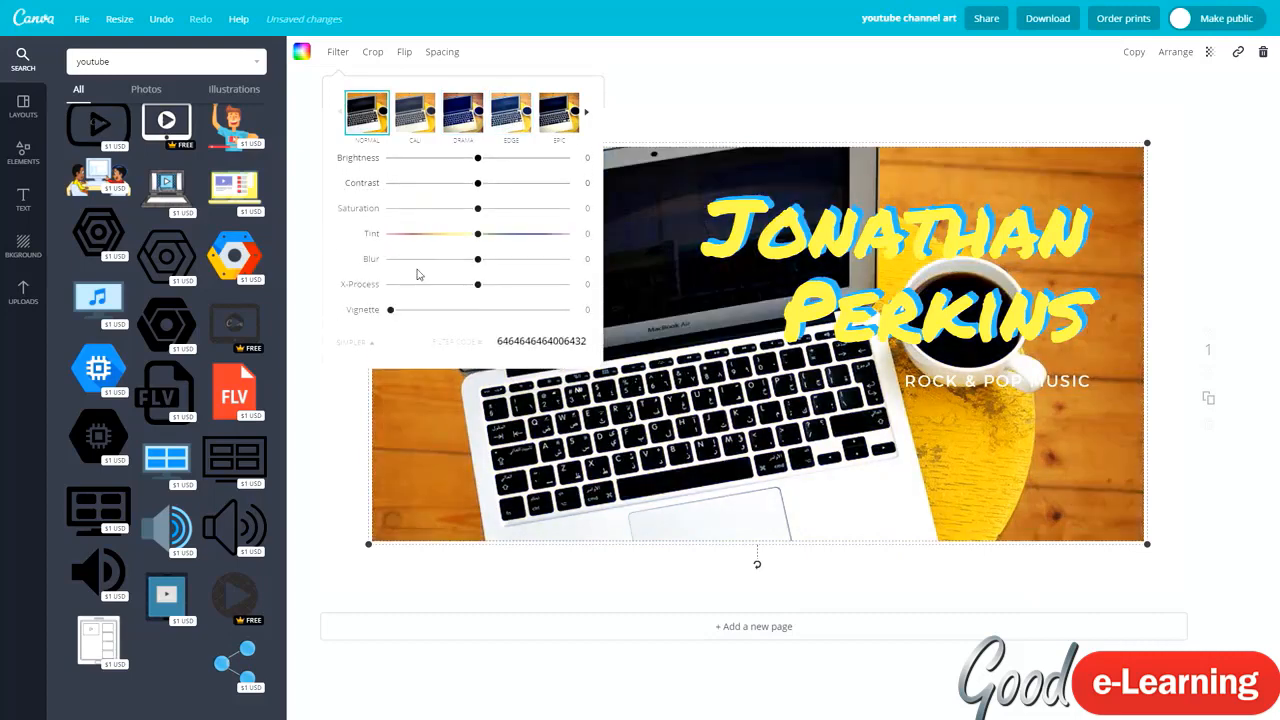
pyautogui.moveTo(476, 260); pyautogui.dragTo(511, 261)
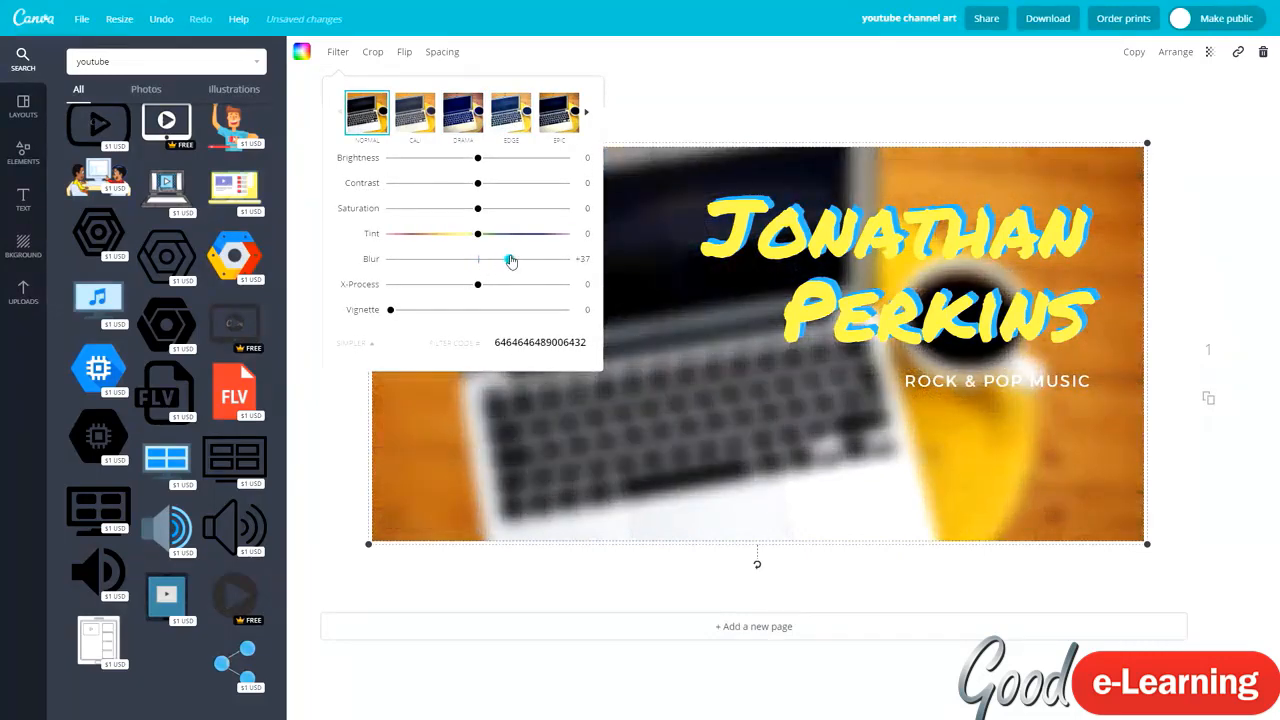
pyautogui.click(808, 110)
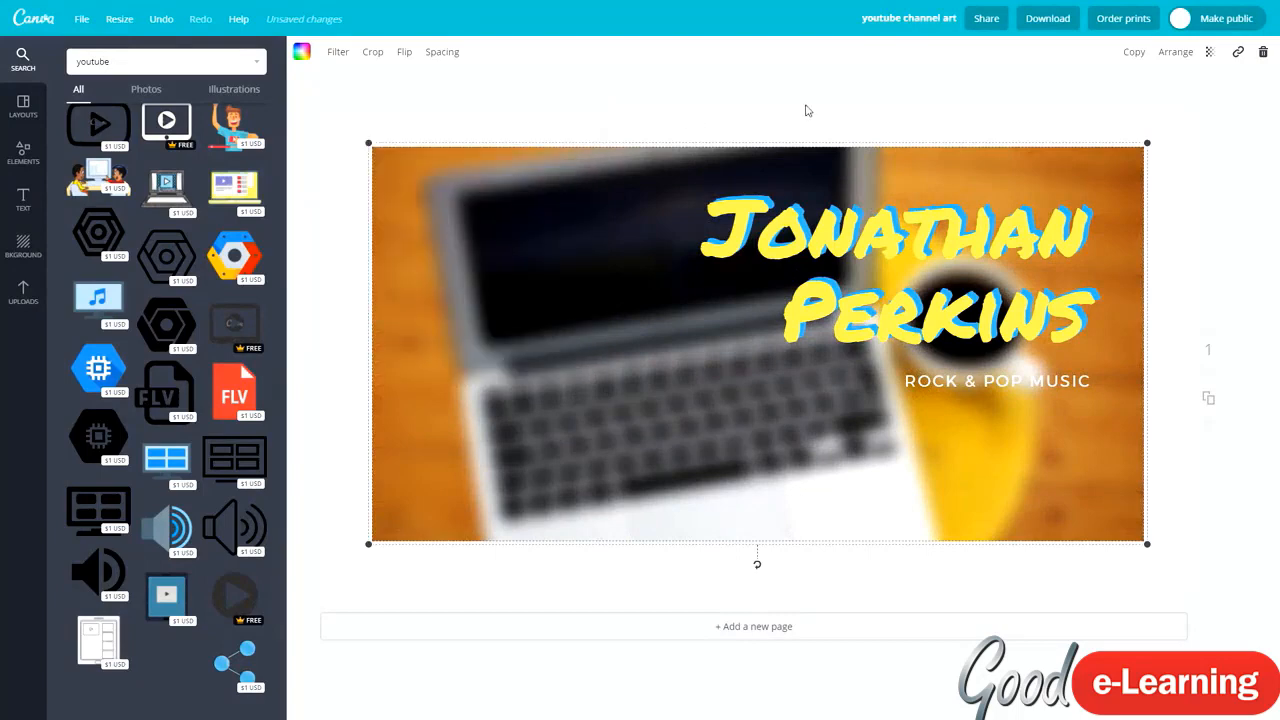
# Erase the "Rock & Pop Music" subtitle and nudge the background photo slightly downward.
pyautogui.click(941, 382)
pyautogui.doubleClick(968, 383)
pyautogui.press('BackSpace')
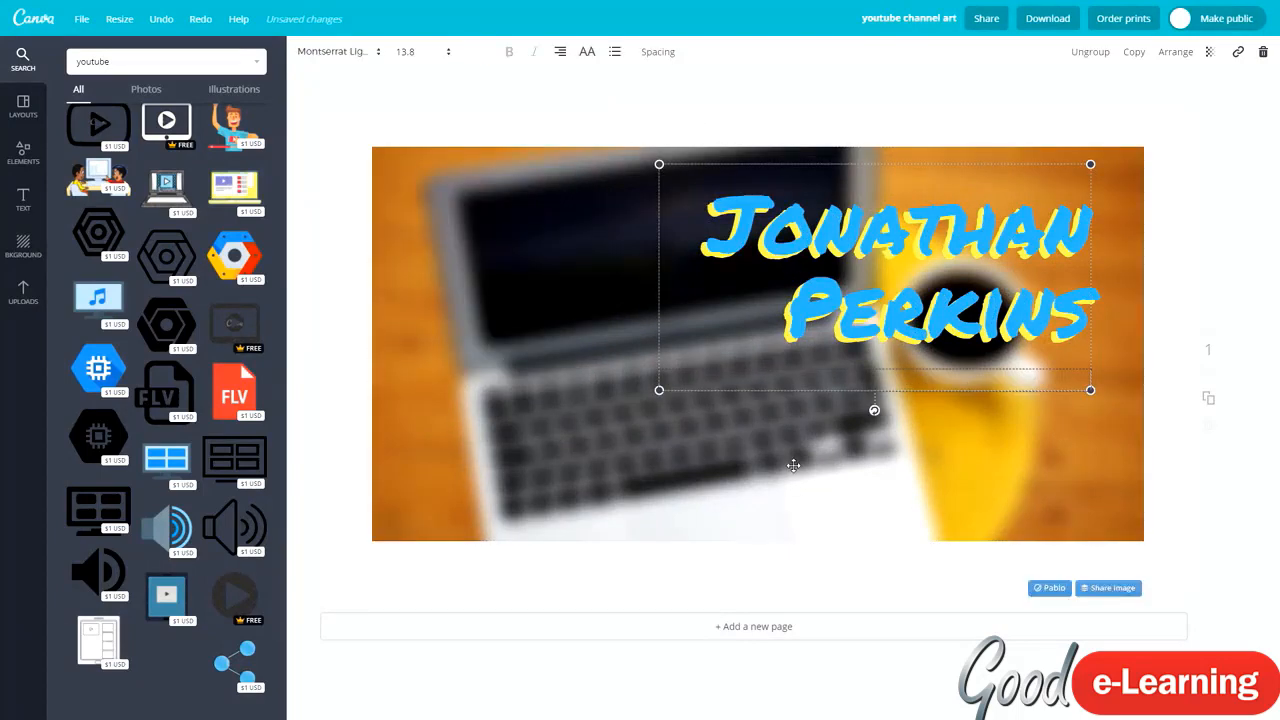
pyautogui.click(794, 466)
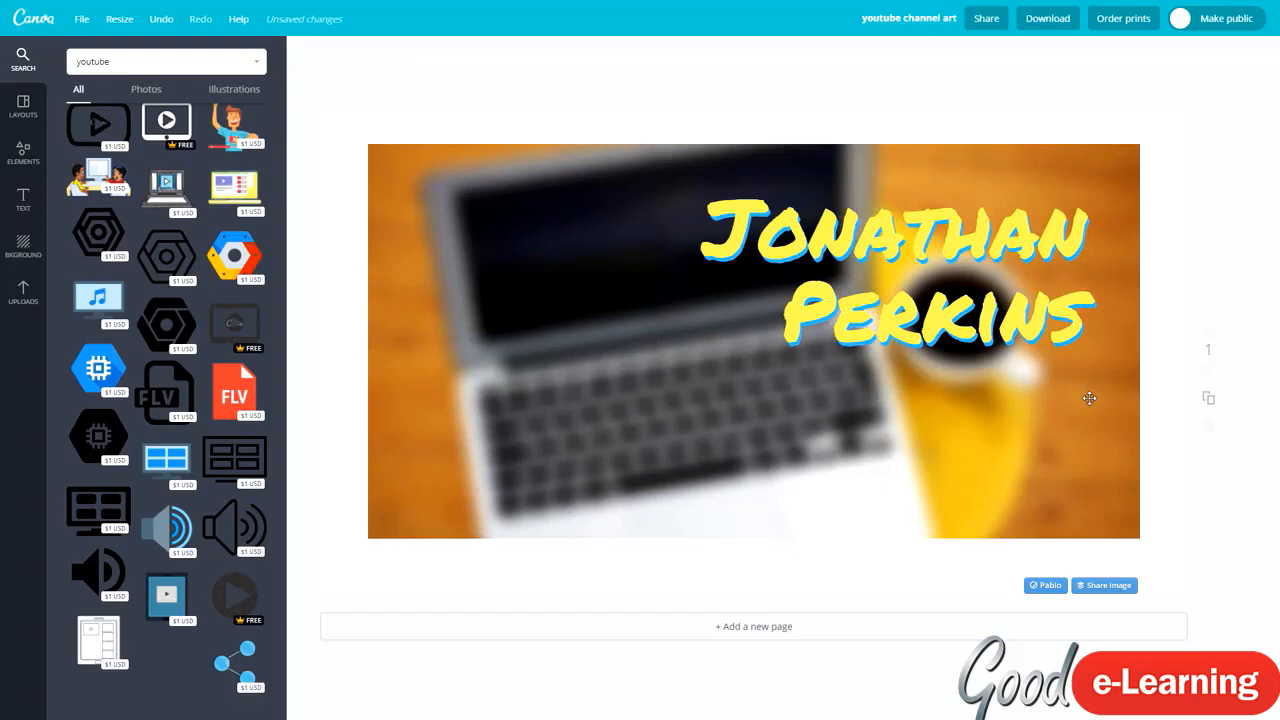
pyautogui.moveTo(1093, 409)
pyautogui.mouseDown()
pyautogui.moveTo(970, 338)
pyautogui.moveTo(919, 386)
pyautogui.moveTo(1027, 411)
pyautogui.moveTo(1093, 402)
pyautogui.mouseUp()
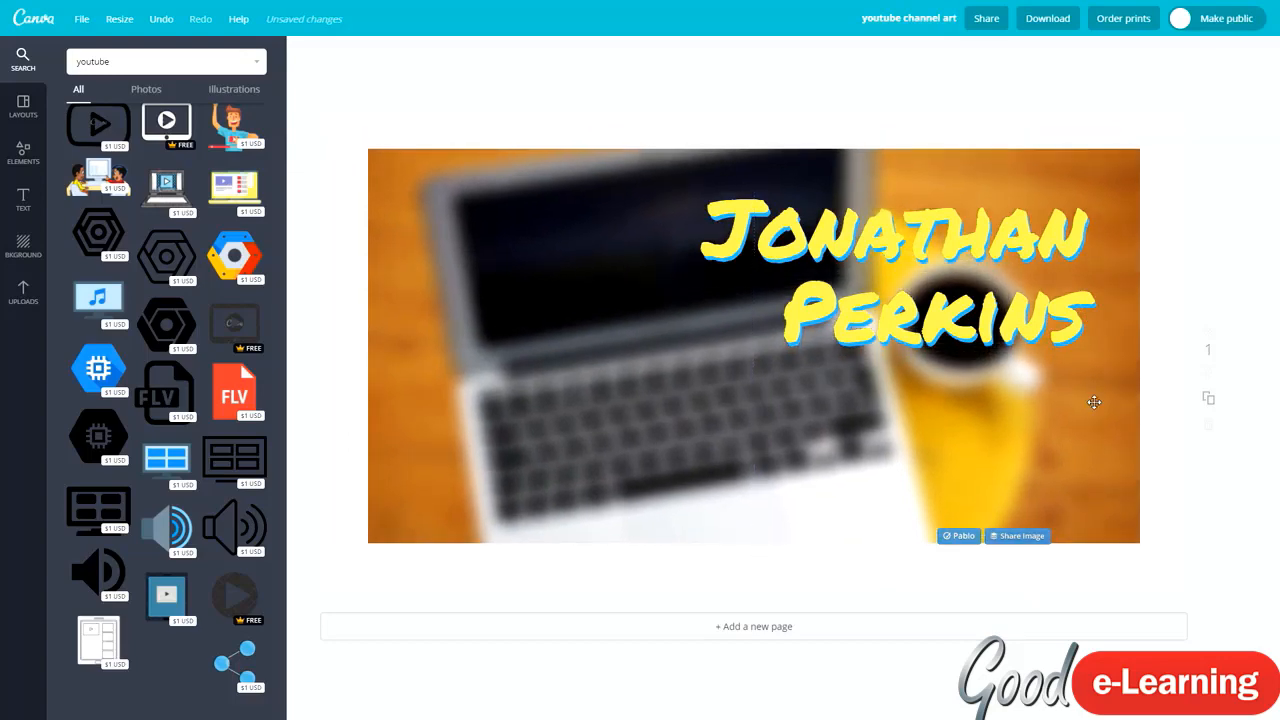
# Move the yellow and blue headings lower and apart, and change the yellow heading's text to "BlackBrick" on one line.
pyautogui.moveTo(912, 332); pyautogui.dragTo(666, 446)
pyautogui.moveTo(961, 322); pyautogui.dragTo(956, 436)
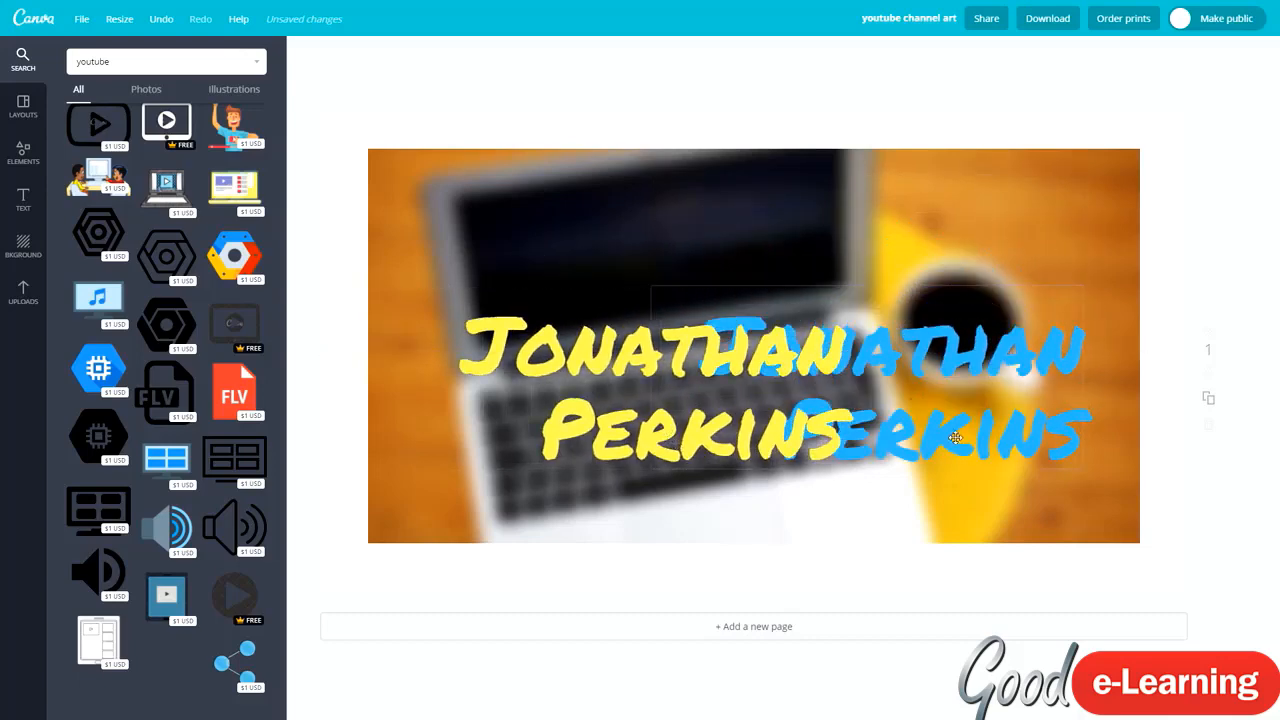
pyautogui.doubleClick(584, 343)
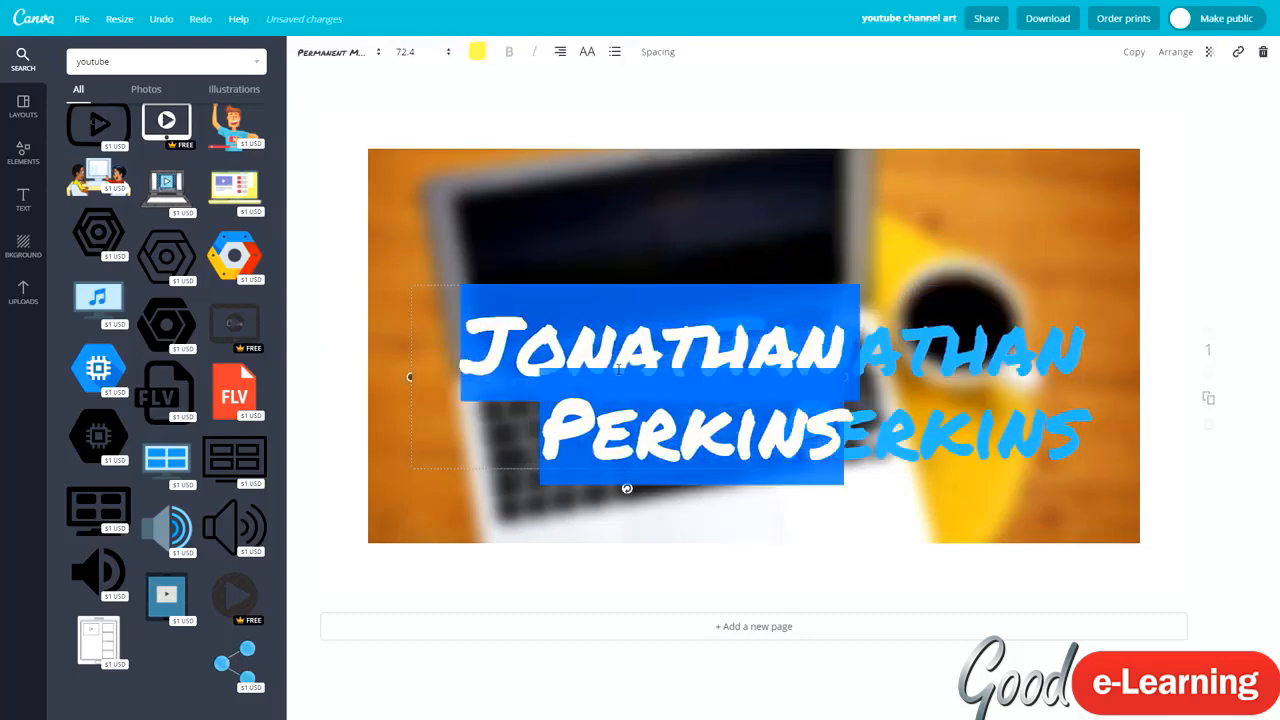
pyautogui.write('BV')
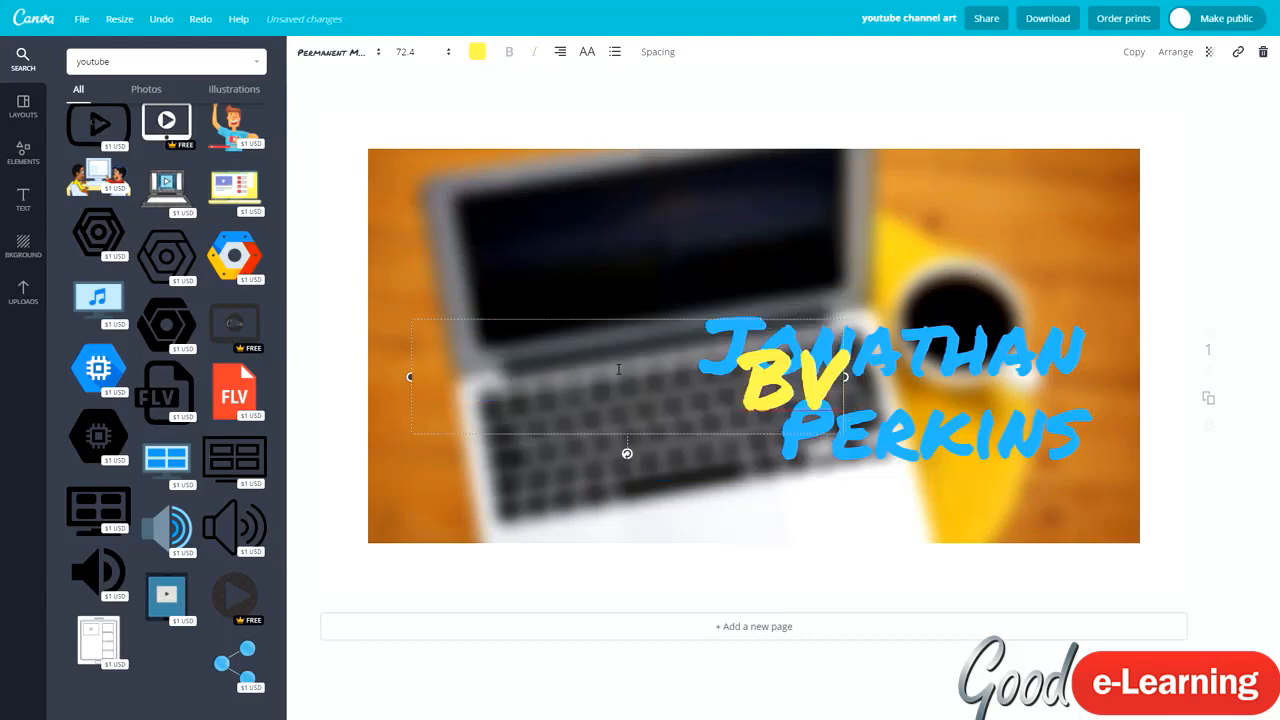
pyautogui.write('ackBric')
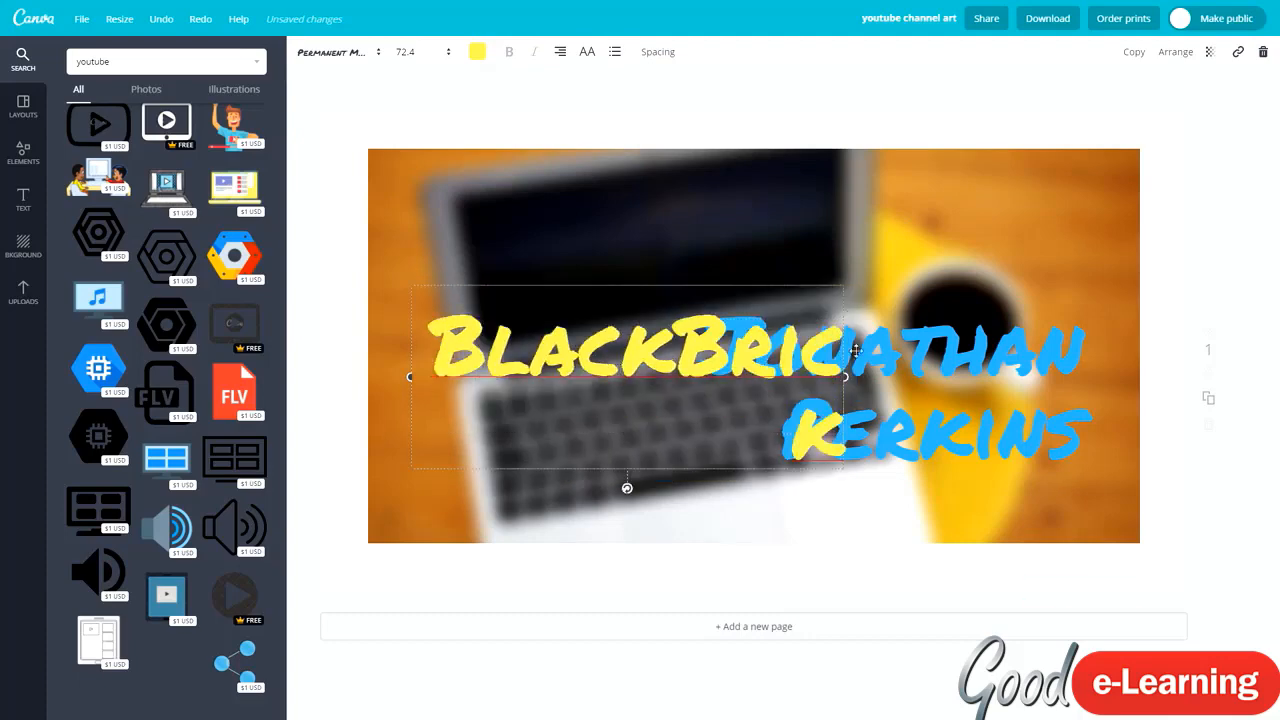
pyautogui.write('k')
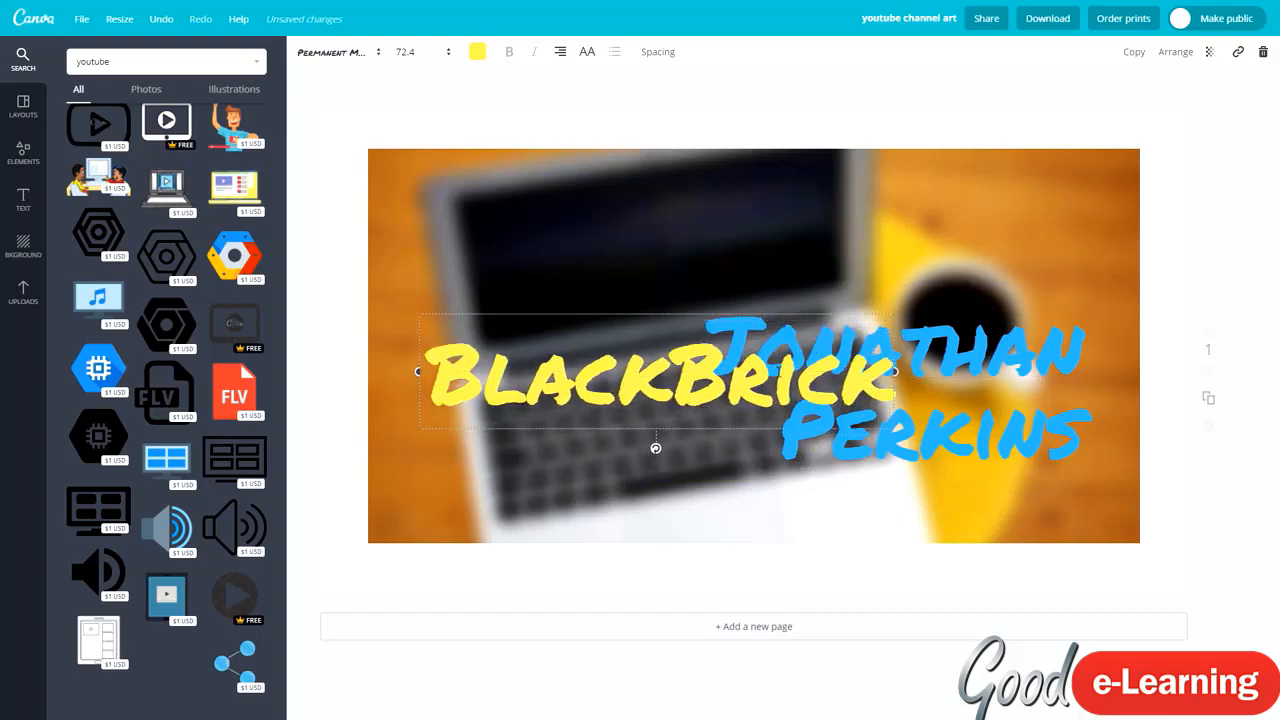
# Replace the blue heading's text with a copy of "BlackBrick" and widen its text box to fit one line.
pyautogui.hotkey('ctrl', 'a')
pyautogui.hotkey('ctrl', 'c')
pyautogui.click(1030, 440)
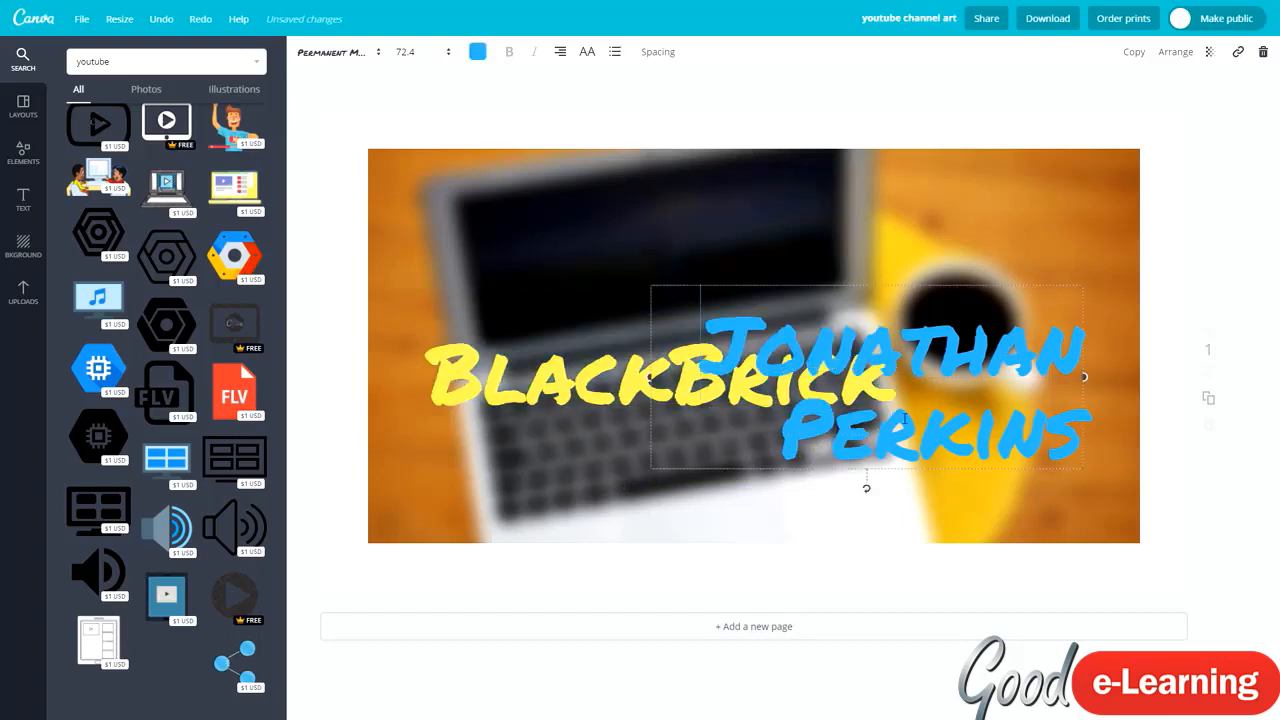
pyautogui.click(912, 427)
pyautogui.hotkey('ctrl', 'v')
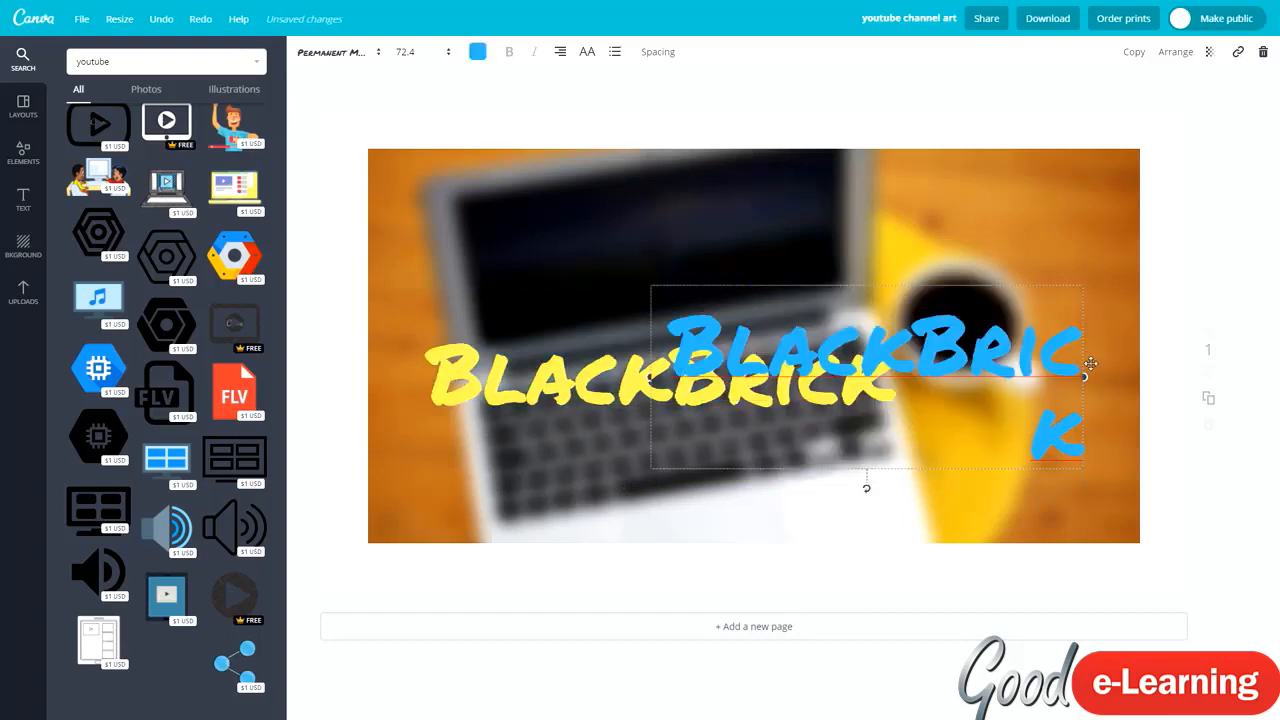
pyautogui.moveTo(1086, 375); pyautogui.dragTo(1122, 377)
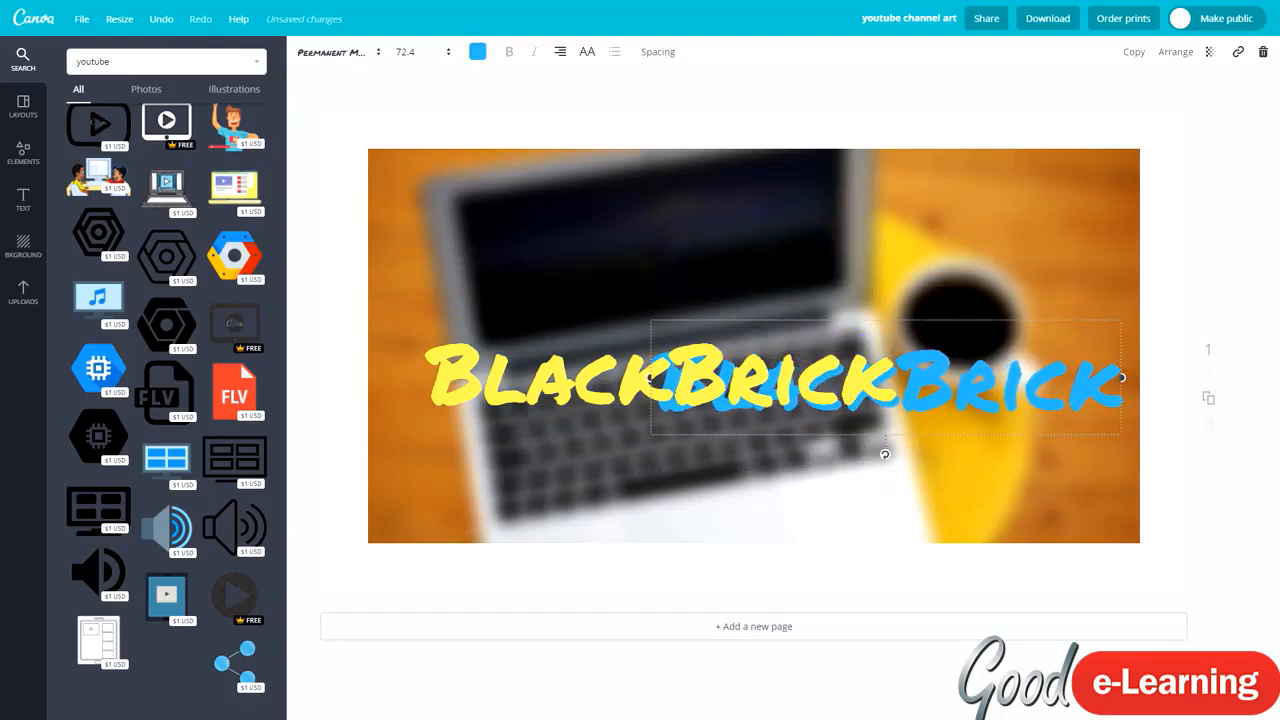
# Centre the yellow "BlackBrick" heading on the banner and align the blue one just below and right as its shadow.
pyautogui.moveTo(911, 335); pyautogui.dragTo(858, 249)
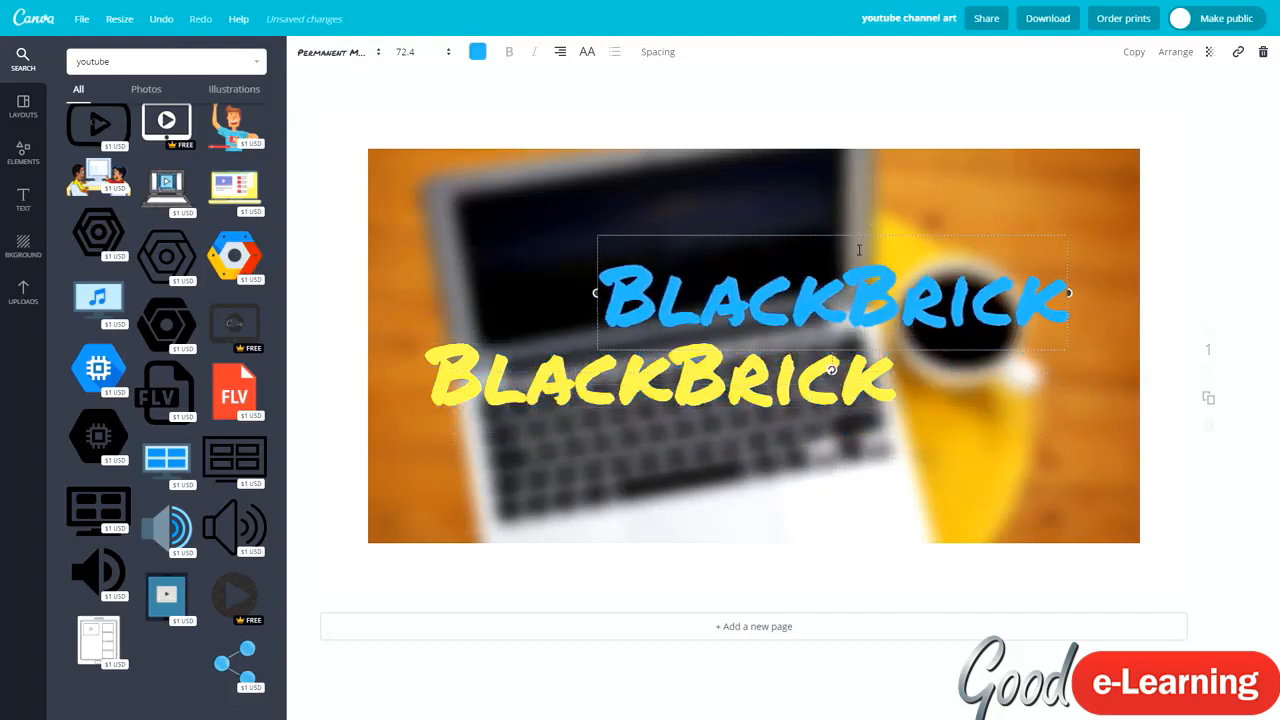
pyautogui.moveTo(684, 395); pyautogui.dragTo(788, 368)
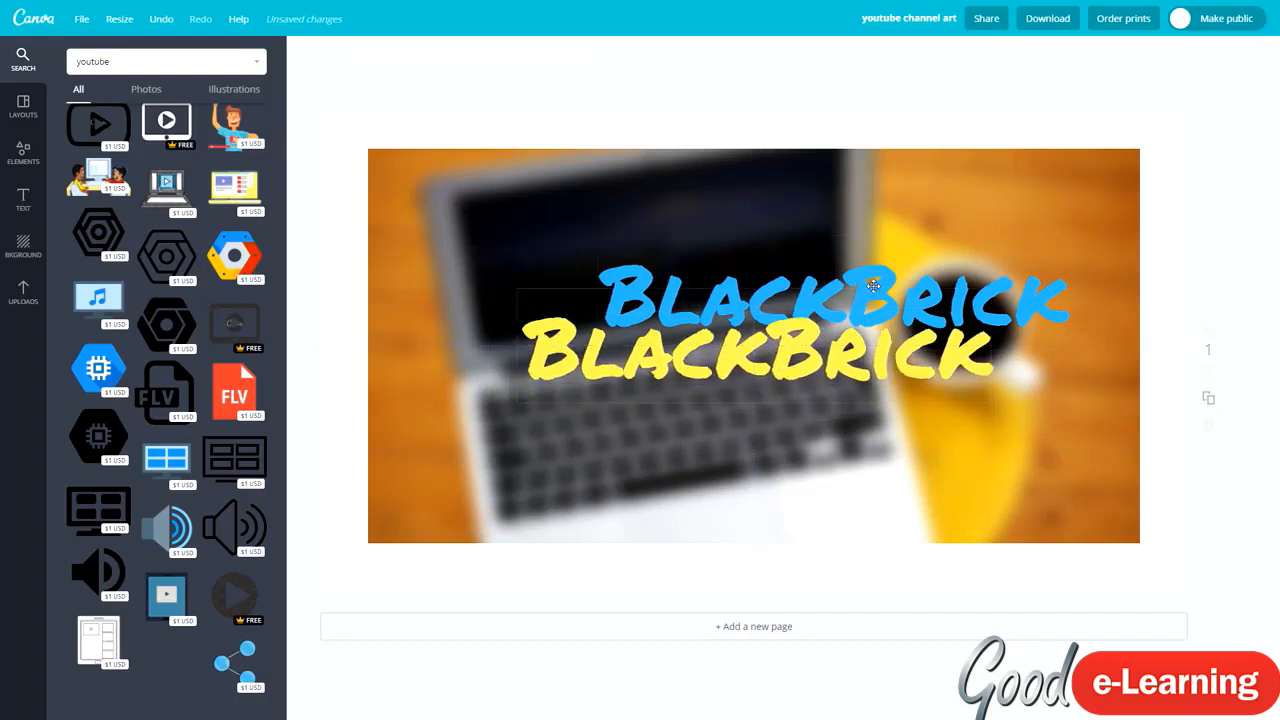
pyautogui.moveTo(873, 286); pyautogui.dragTo(802, 339)
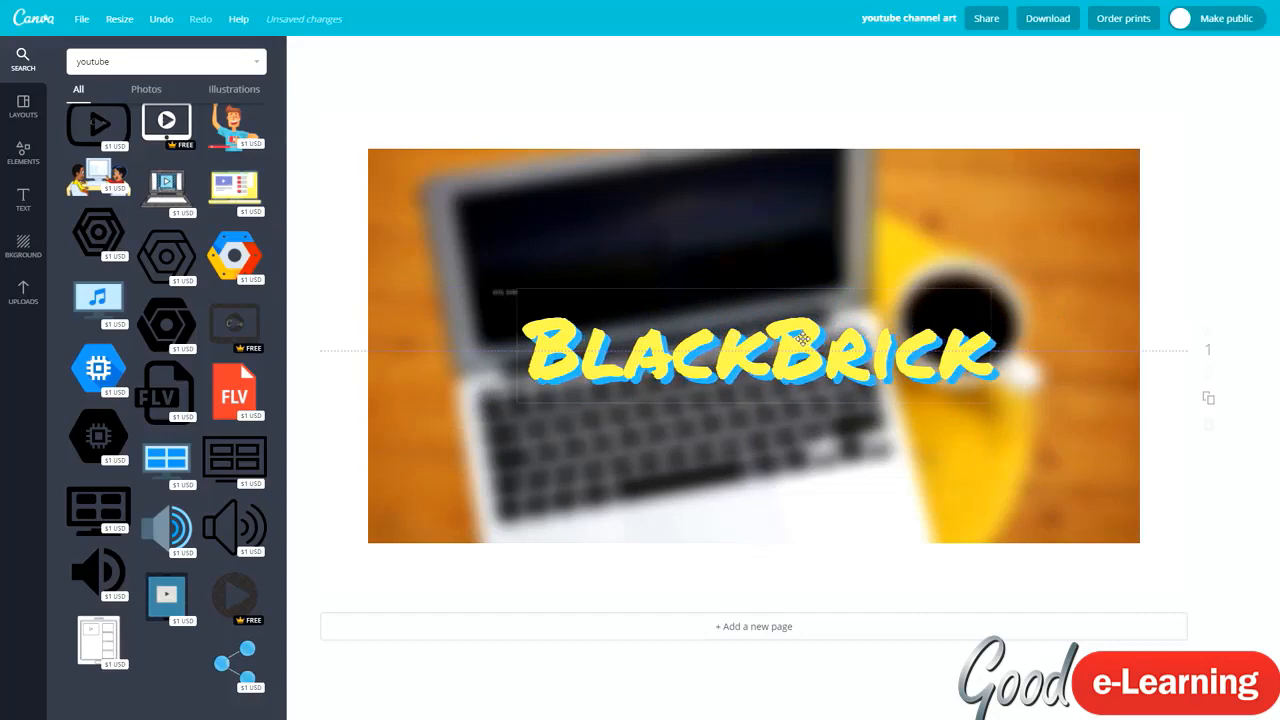
pyautogui.click(1063, 294)
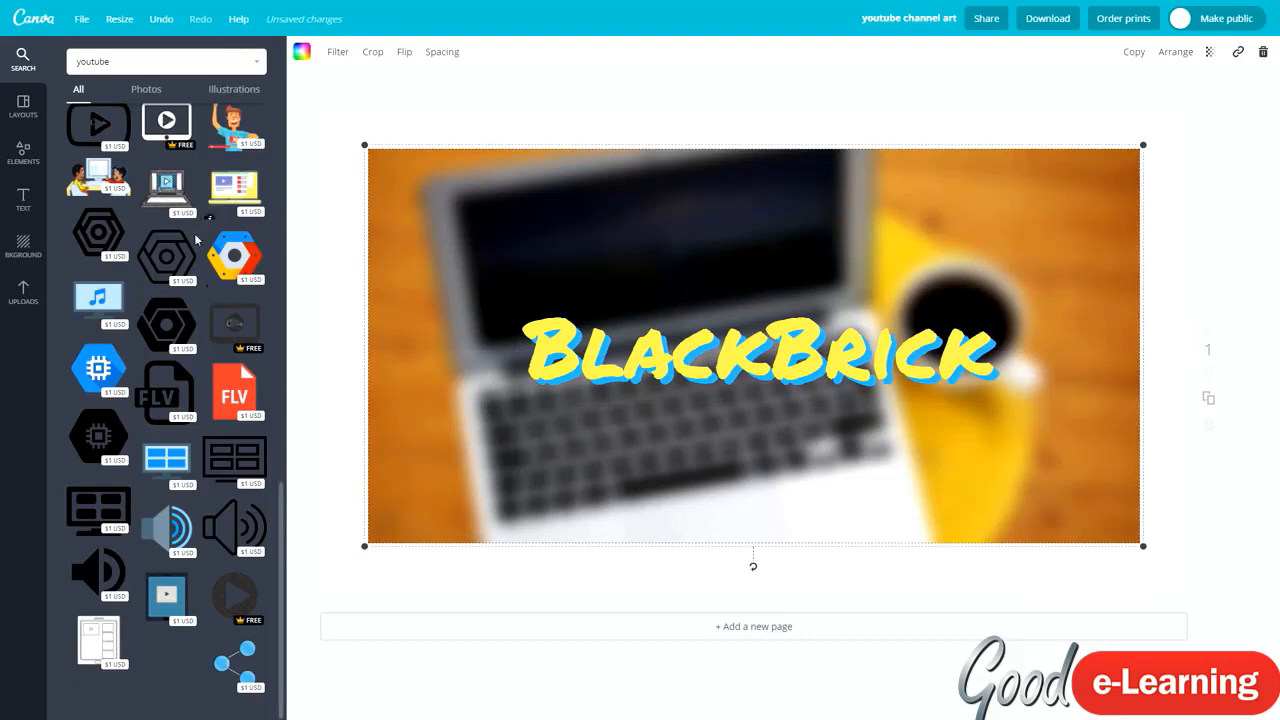
# Try the red YouTube play-button icon below the heading's first letters and remove it again.
pyautogui.scroll(5, 157, 287)
pyautogui.click(157, 287)
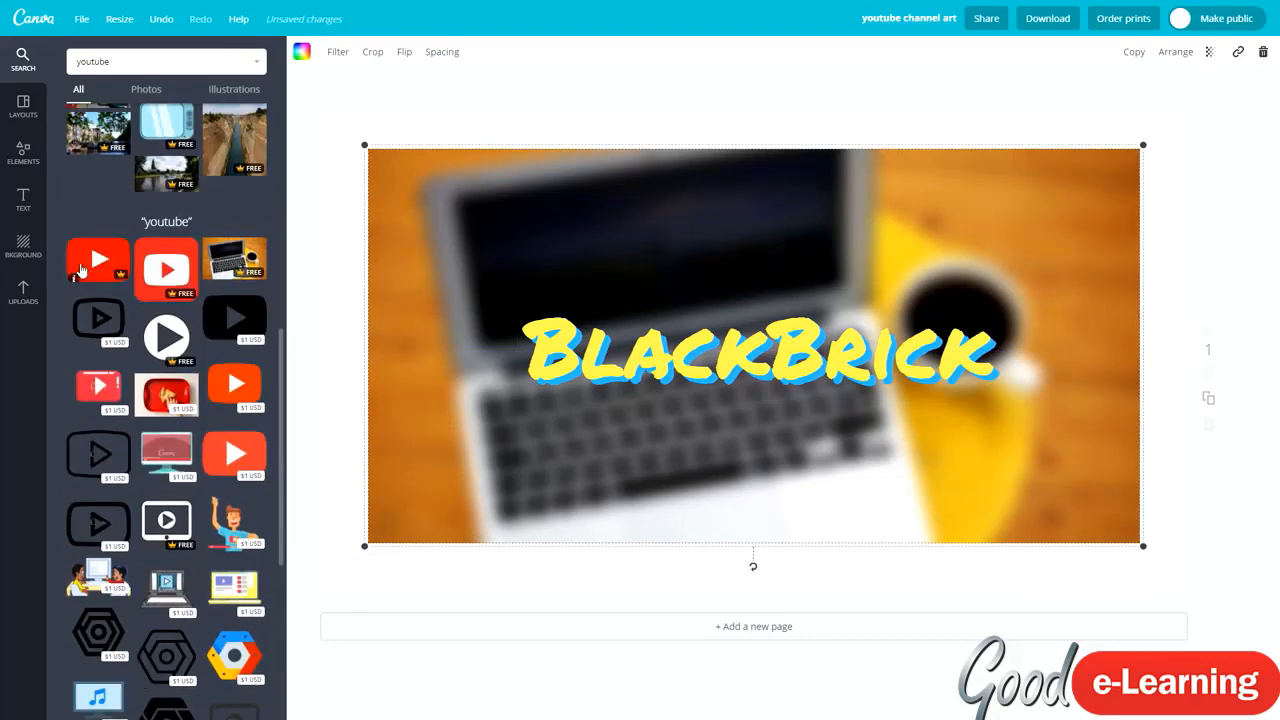
pyautogui.moveTo(427, 119); pyautogui.dragTo(611, 409)
pyautogui.moveTo(655, 455); pyautogui.dragTo(520, 400)
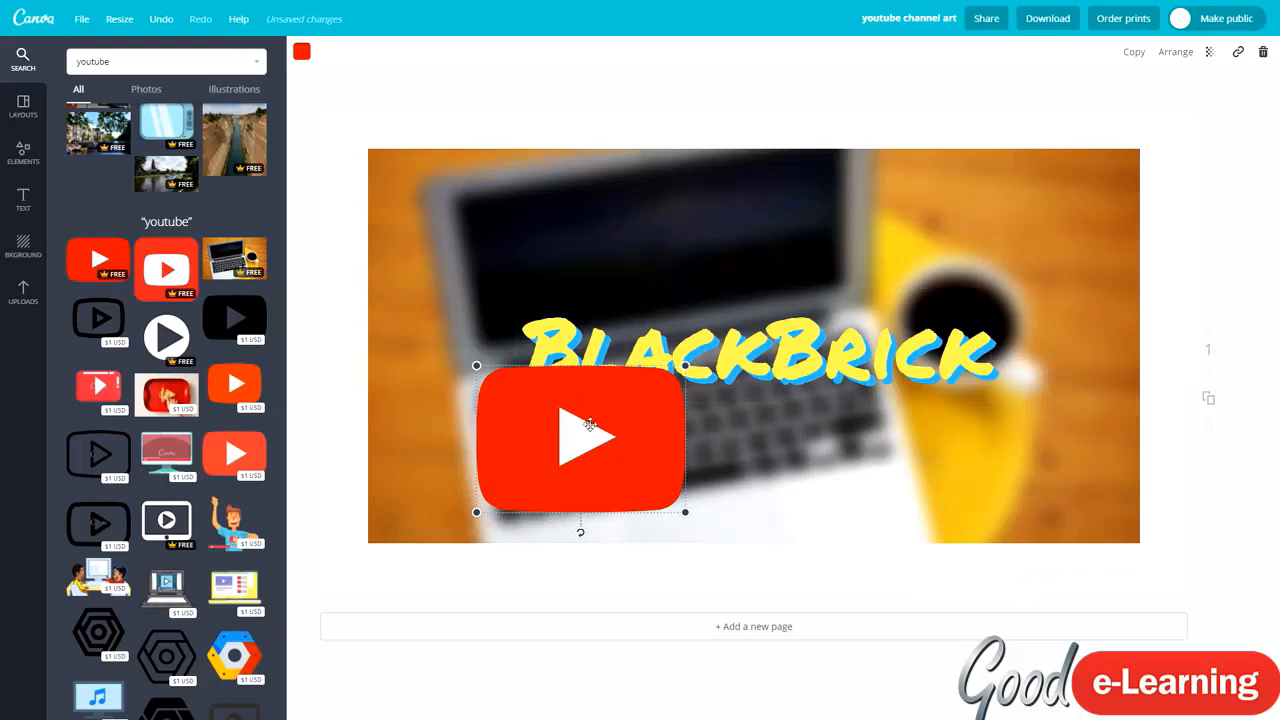
pyautogui.press('Delete')
# Search the graphics for "snapchat" and add the free yellow square Snapchat icon to the banner.
pyautogui.tripleClick(121, 63)
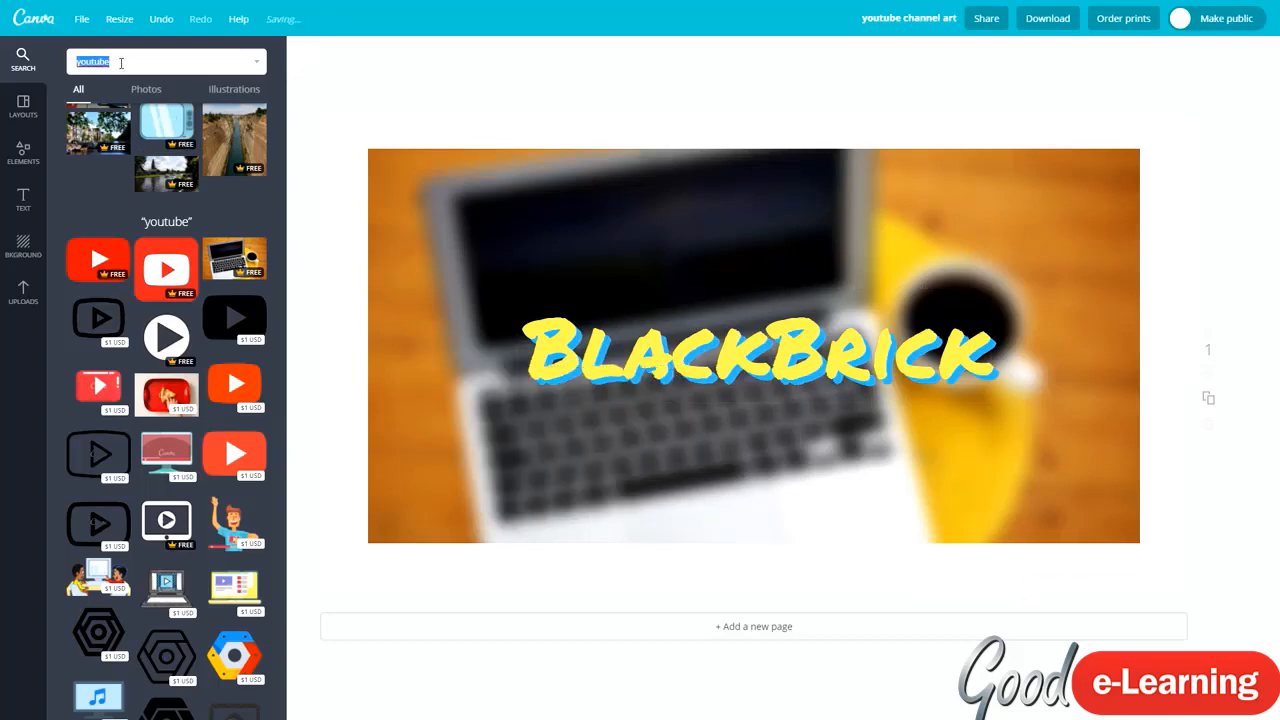
pyautogui.write('snapchat')
pyautogui.press('Return')
pyautogui.scroll(-3, 272, 289)
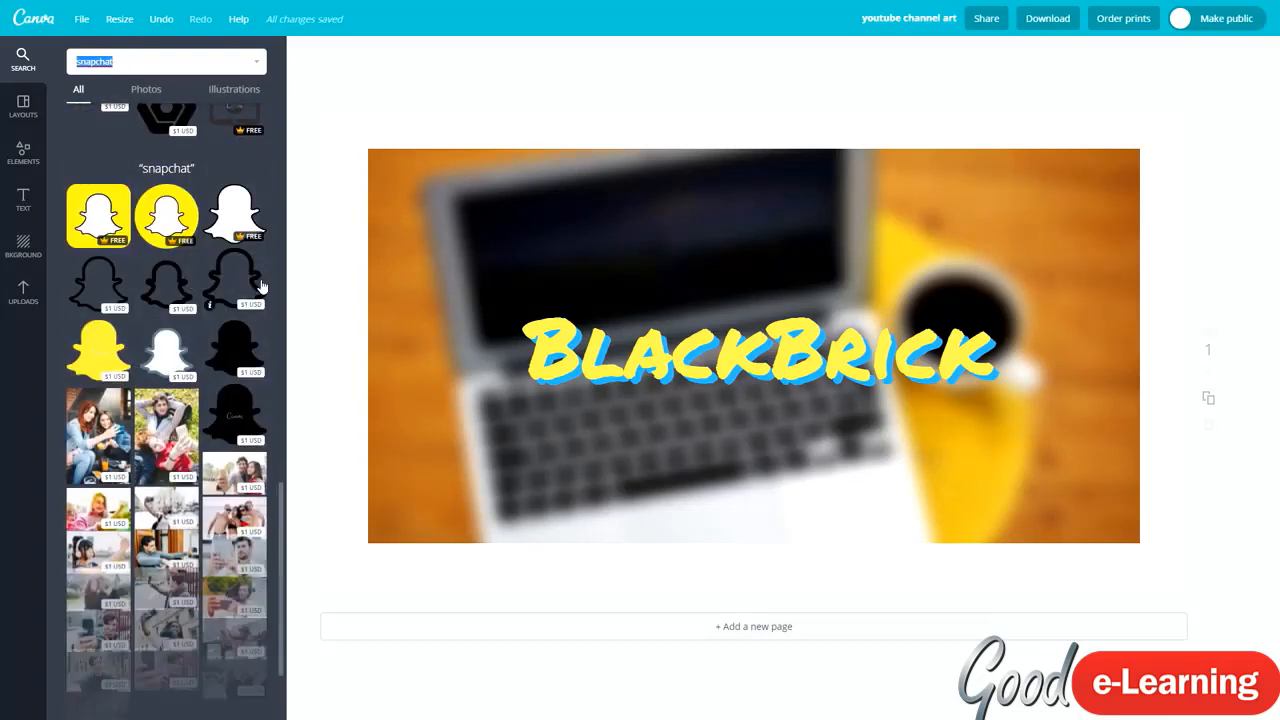
pyautogui.click(103, 212)
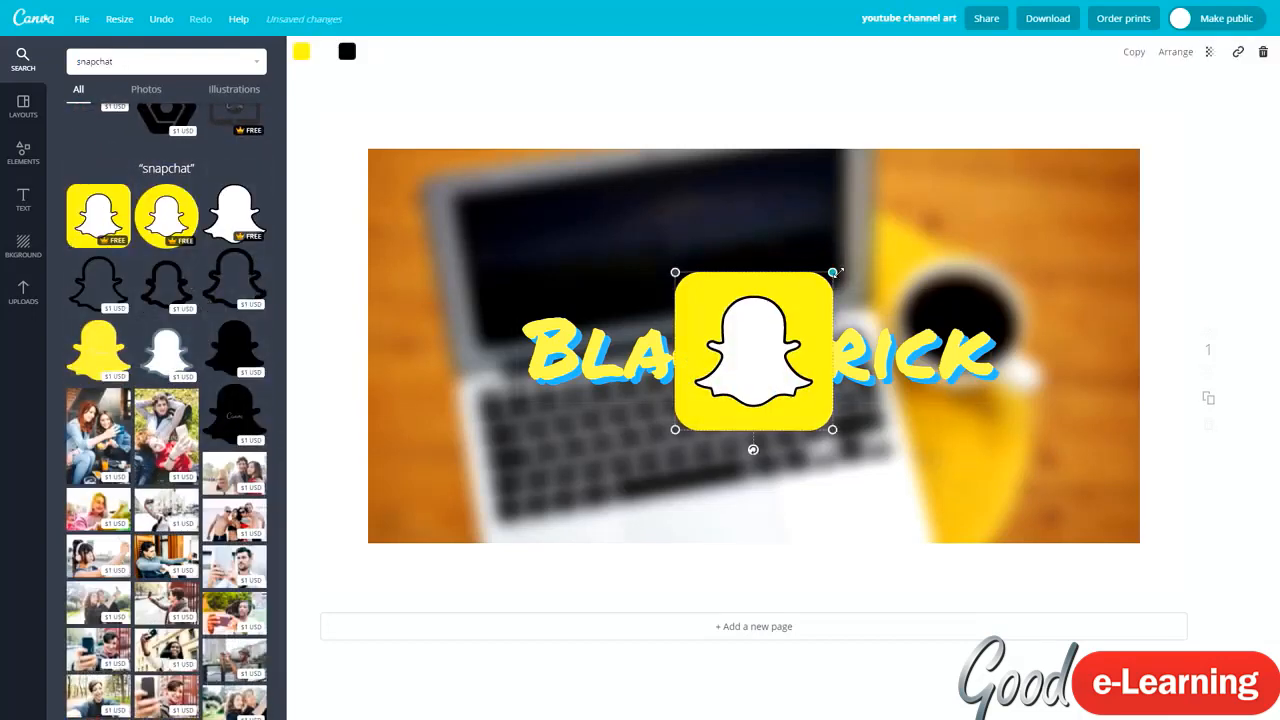
# Shrink the Snapchat icon to a small square just above the first letter of the "BlackBrick" heading.
pyautogui.moveTo(834, 271); pyautogui.dragTo(540, 287)
pyautogui.click(630, 237)
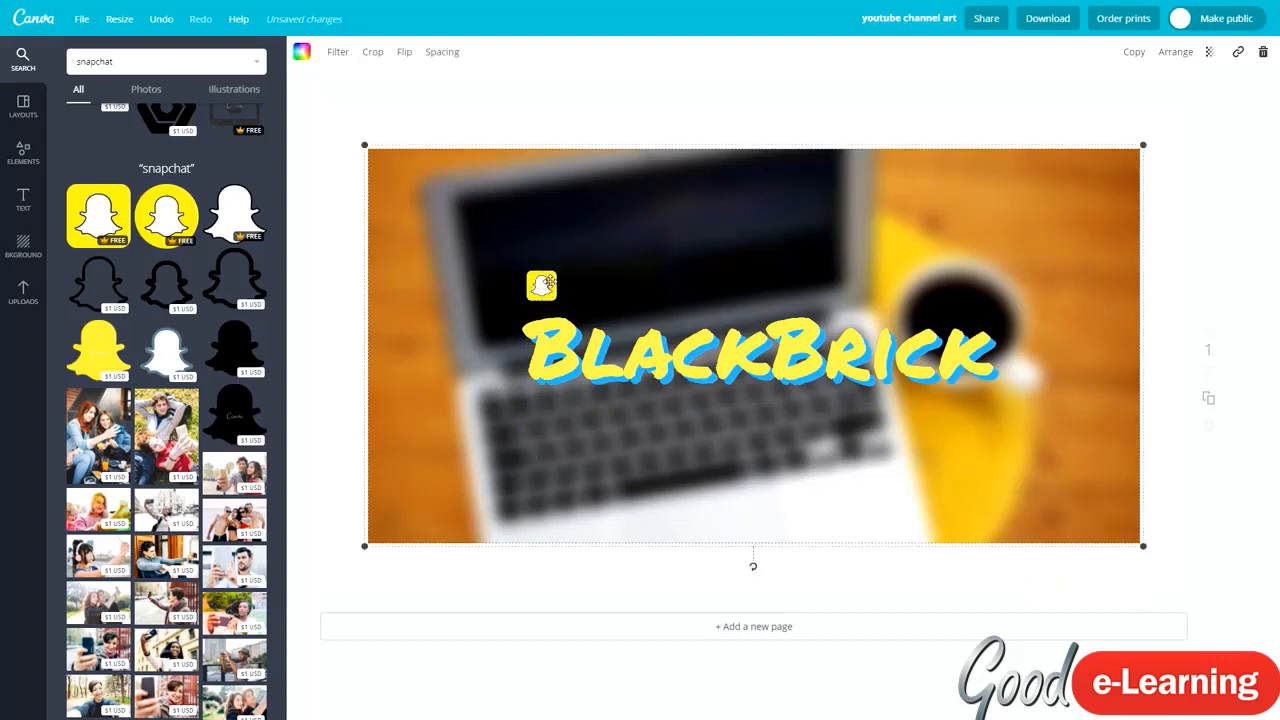
pyautogui.click(560, 336)
pyautogui.click(410, 195)
# Place a copy of the yellow heading above the original and set it to the Tenby Five font at size 18.
pyautogui.click(641, 376)
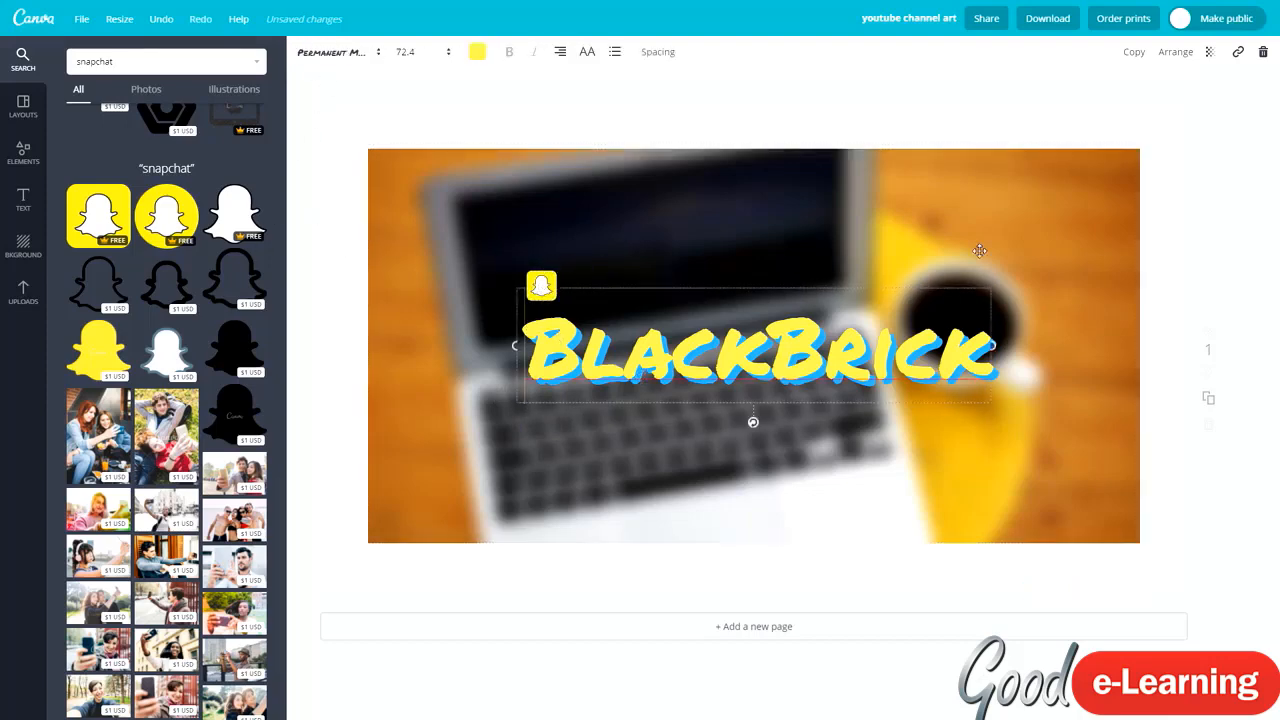
pyautogui.click(1135, 52)
pyautogui.moveTo(722, 292); pyautogui.dragTo(726, 202)
pyautogui.click(331, 52)
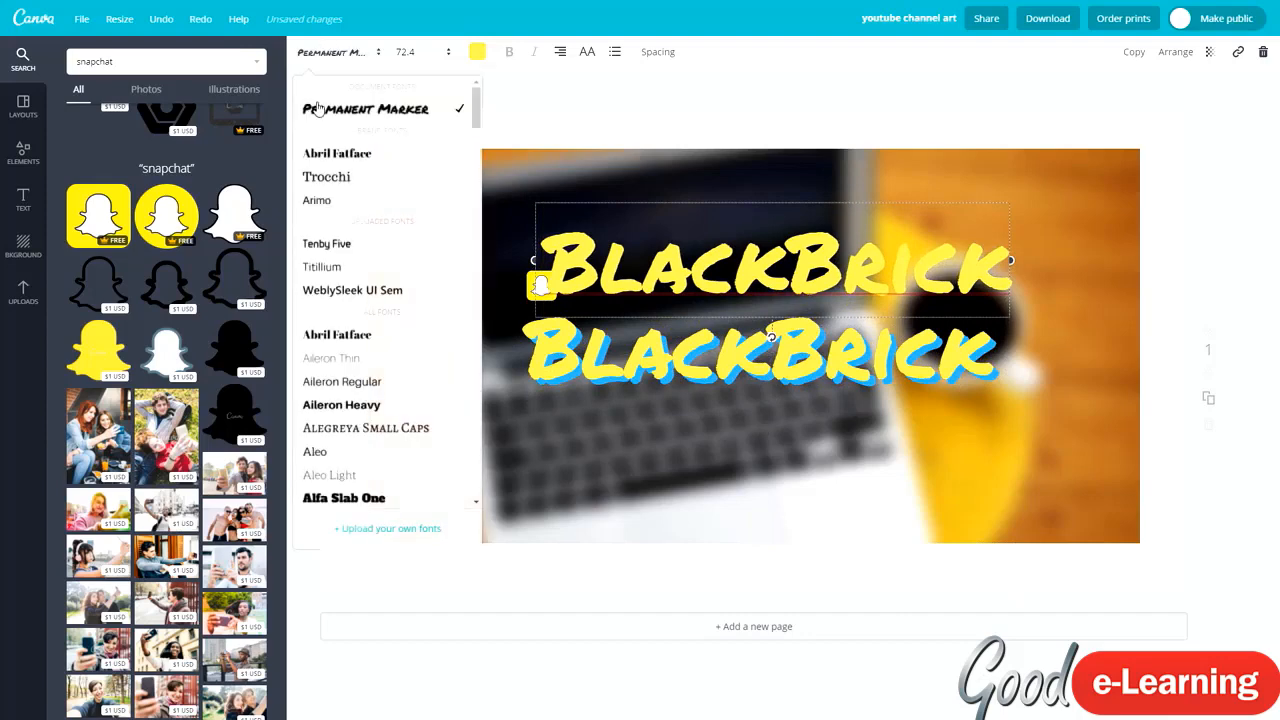
pyautogui.click(358, 246)
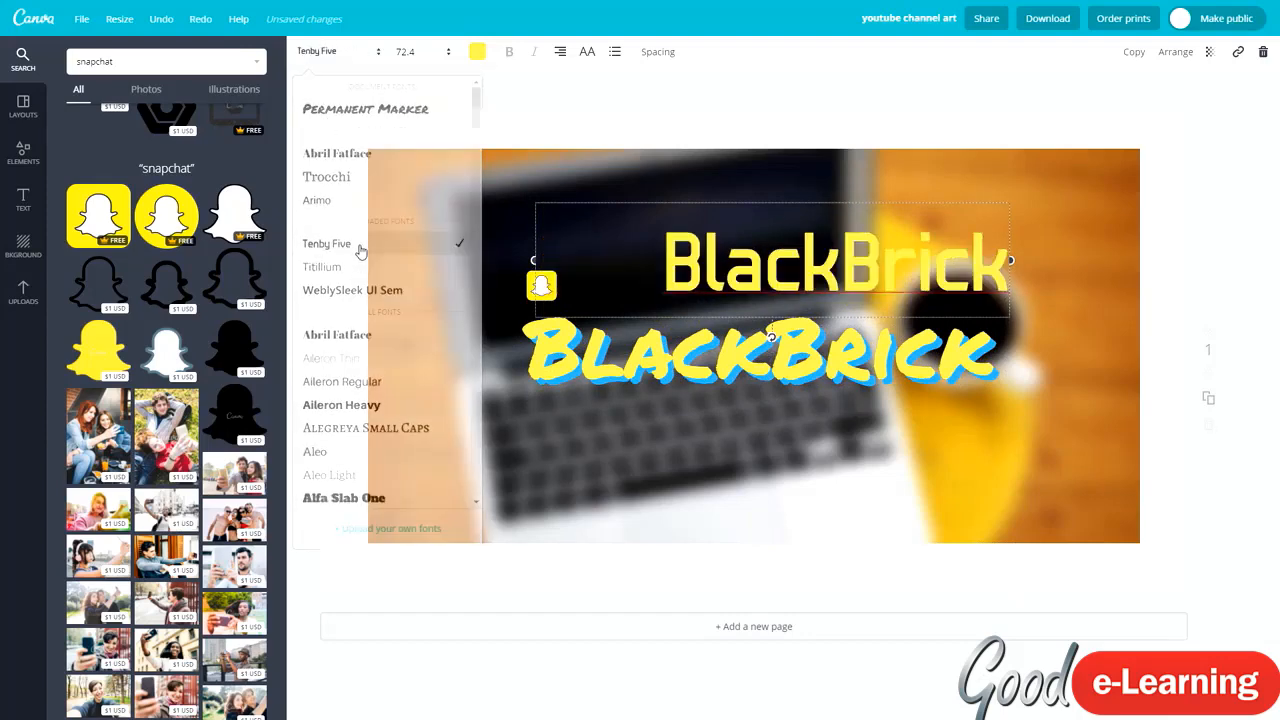
pyautogui.click(449, 52)
pyautogui.click(418, 184)
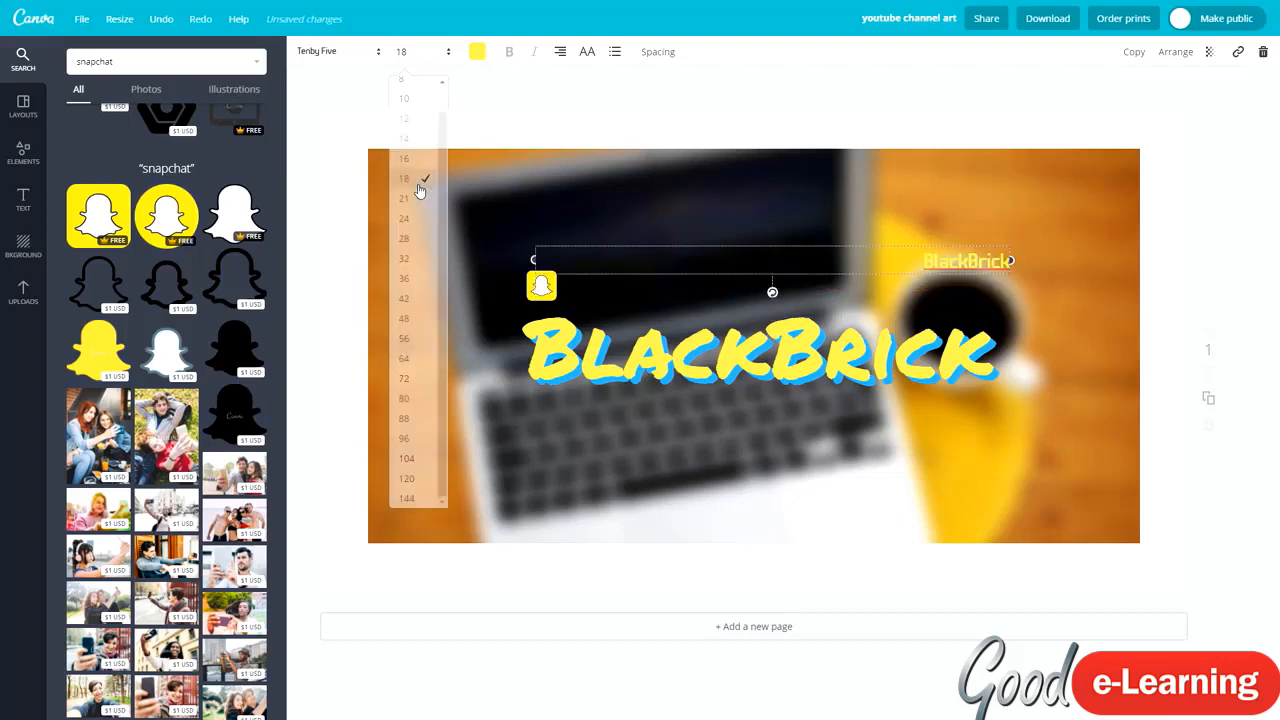
pyautogui.moveTo(954, 241); pyautogui.dragTo(760, 235)
pyautogui.moveTo(519, 252); pyautogui.dragTo(596, 268)
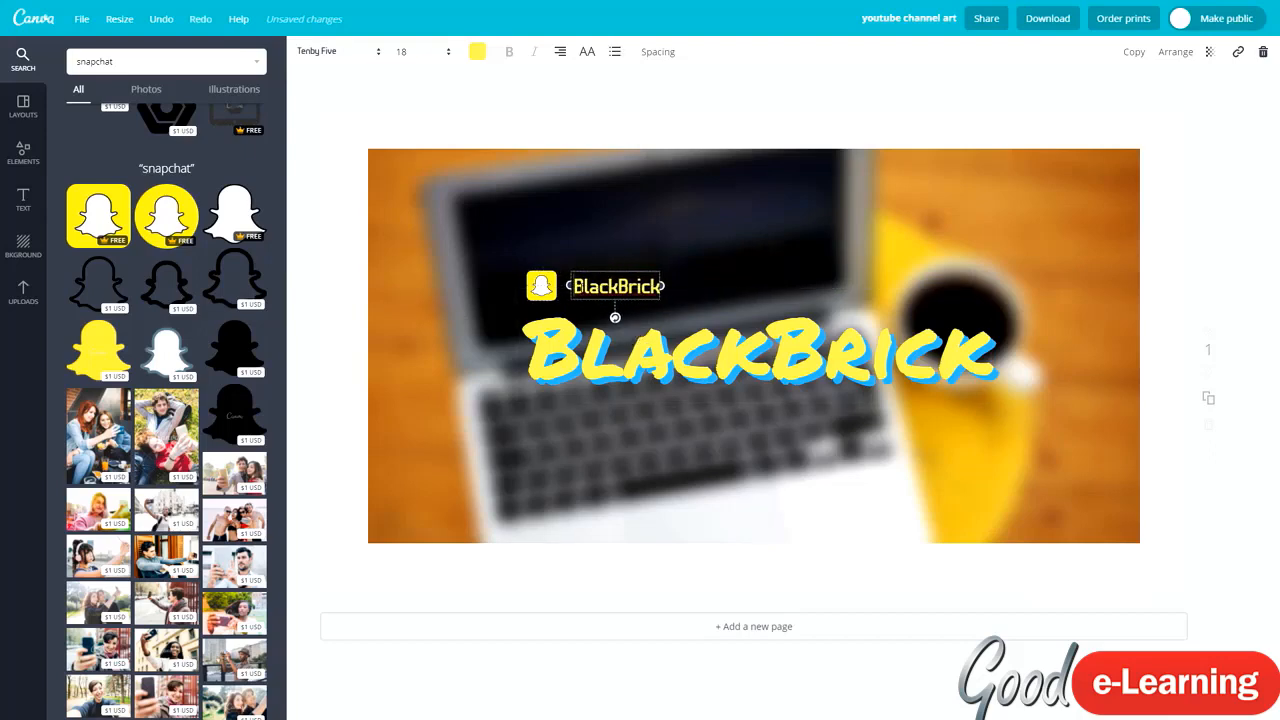
pyautogui.write('@')
pyautogui.moveTo(661, 285); pyautogui.dragTo(669, 285)
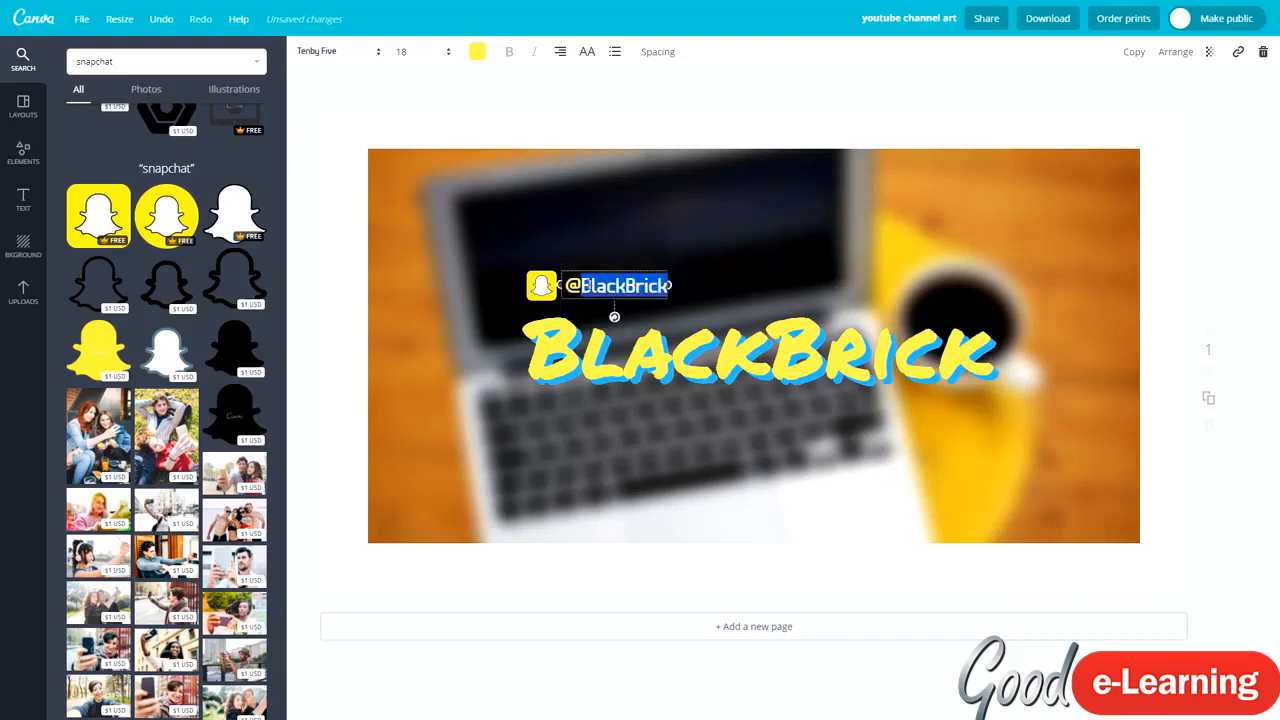
pyautogui.moveTo(583, 286); pyautogui.dragTo(564, 286)
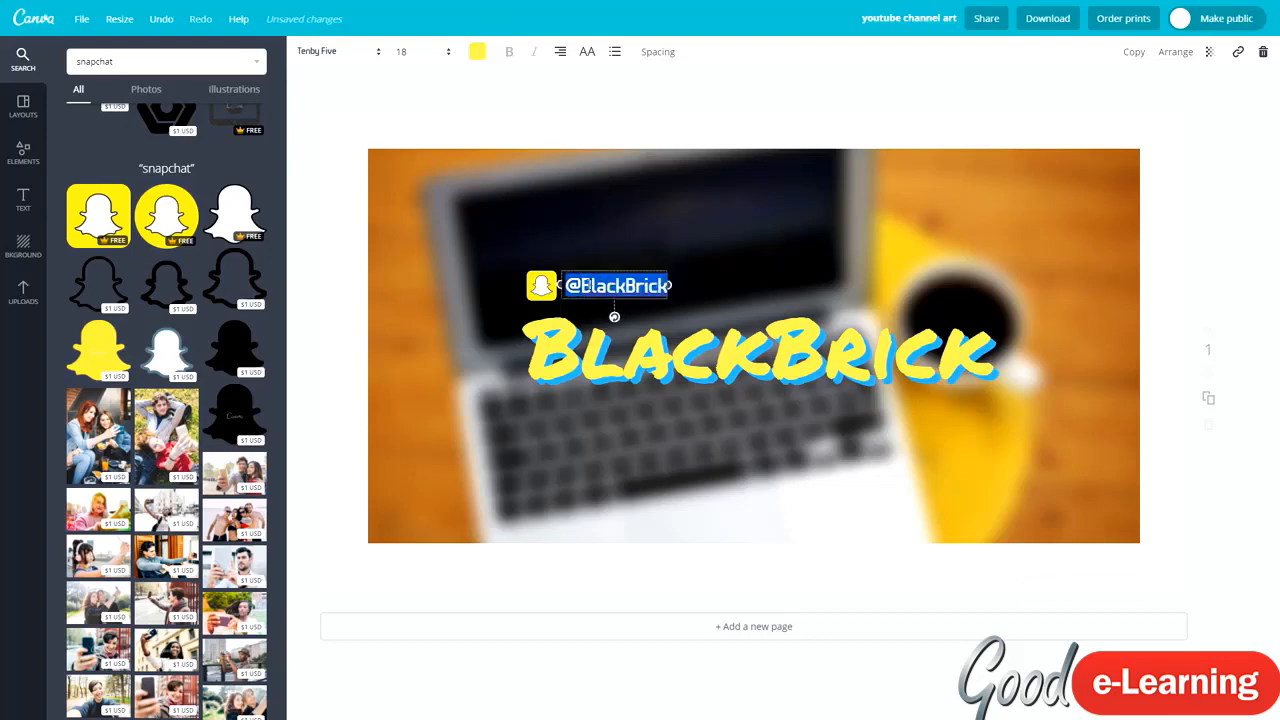
pyautogui.click(477, 55)
pyautogui.click(789, 240)
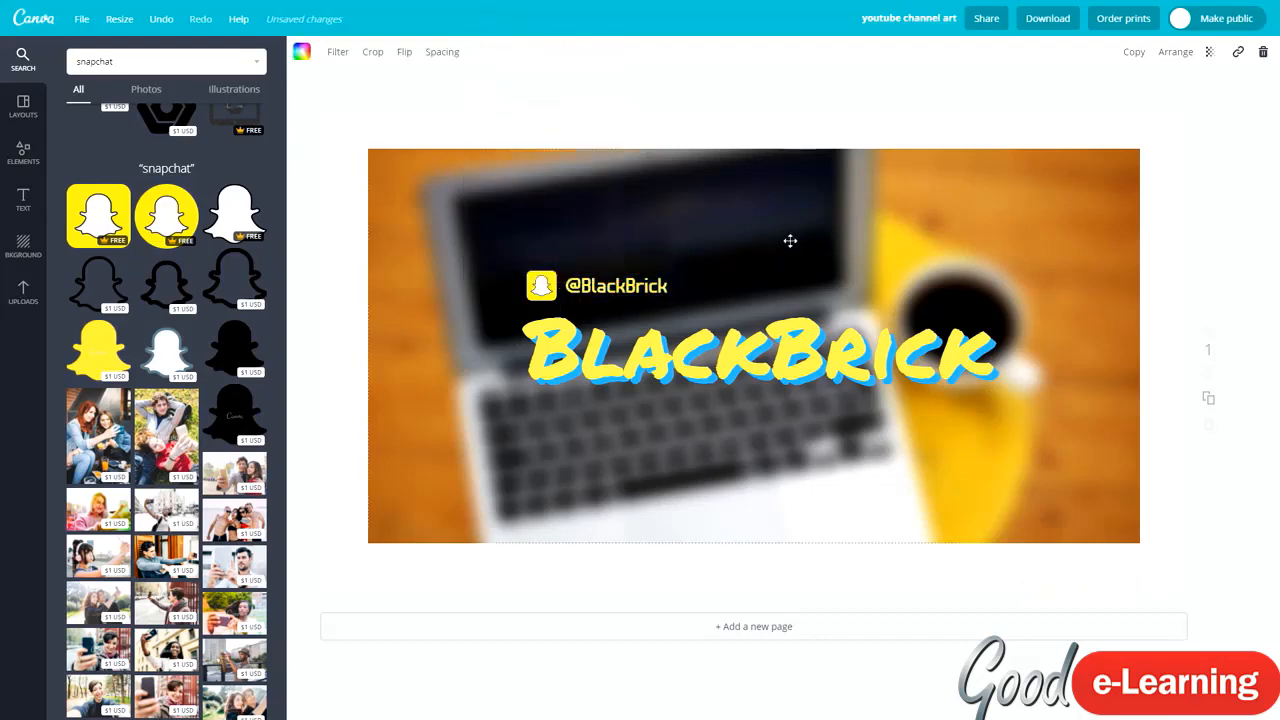
pyautogui.doubleClick(607, 295)
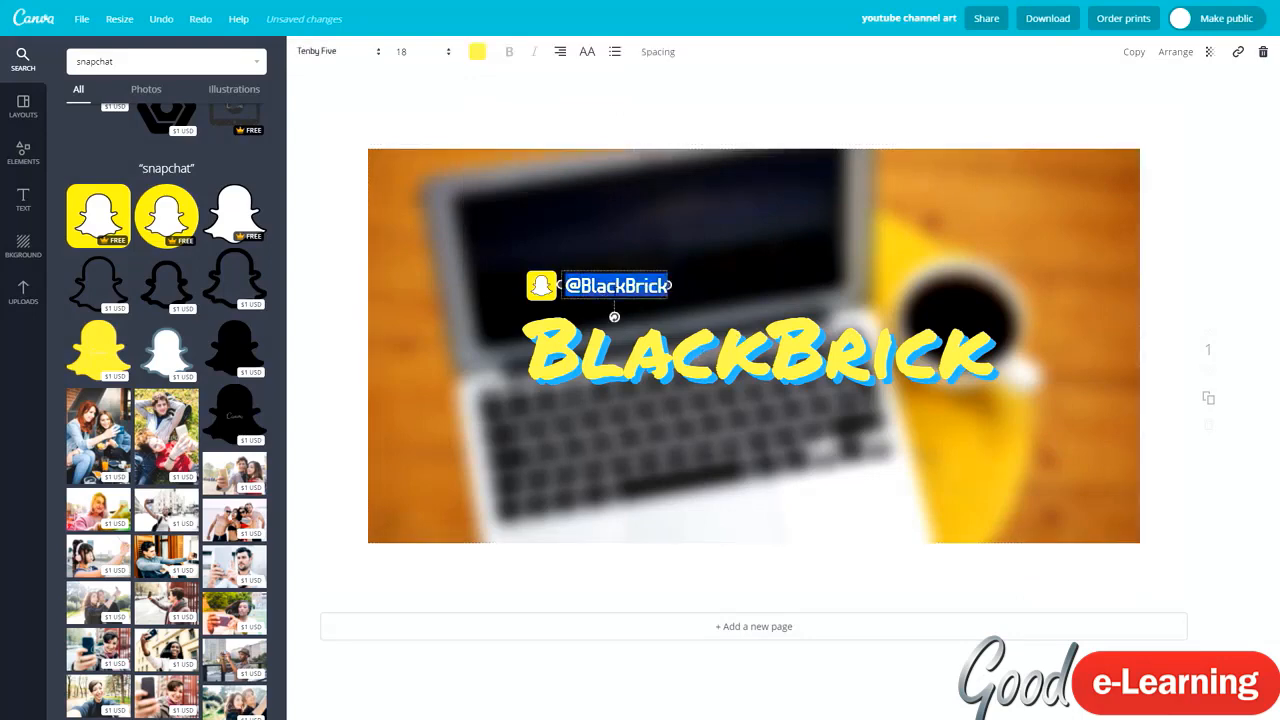
pyautogui.click(479, 58)
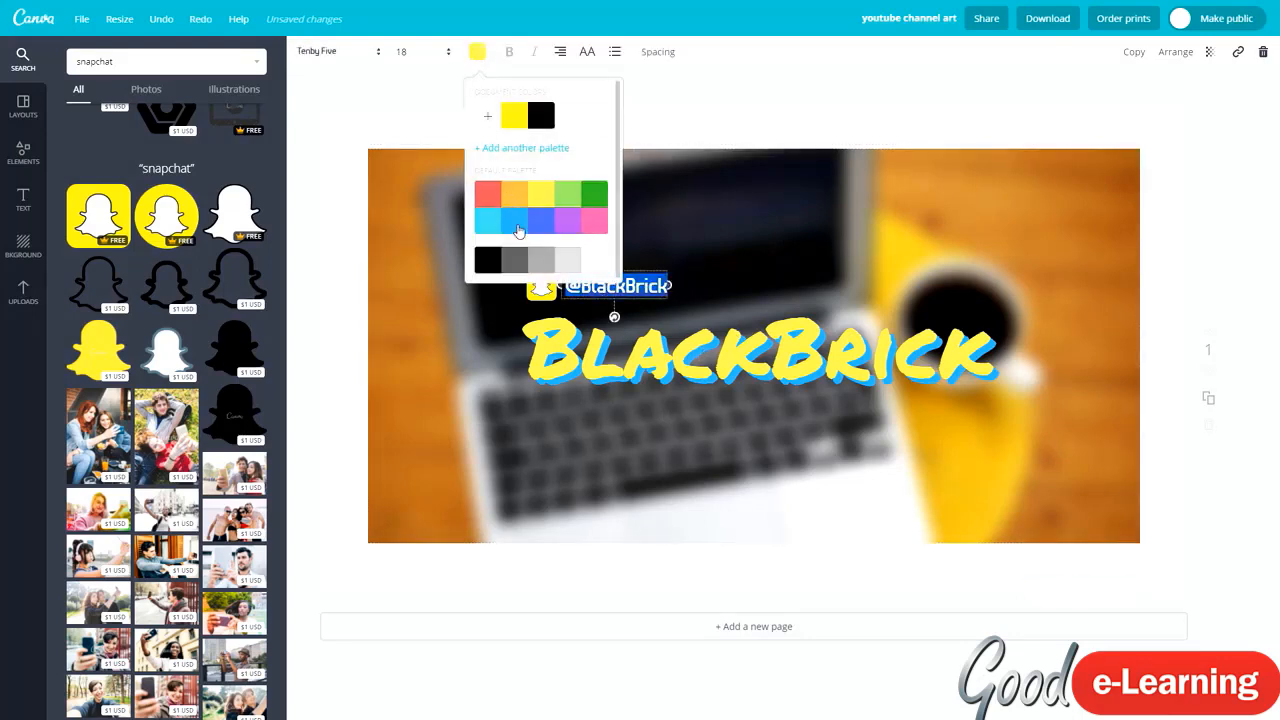
pyautogui.click(520, 214)
pyautogui.click(737, 253)
pyautogui.moveTo(630, 287)
pyautogui.mouseDown()
pyautogui.moveTo(620, 372)
pyautogui.moveTo(635, 358)
pyautogui.moveTo(624, 288)
pyautogui.mouseUp()
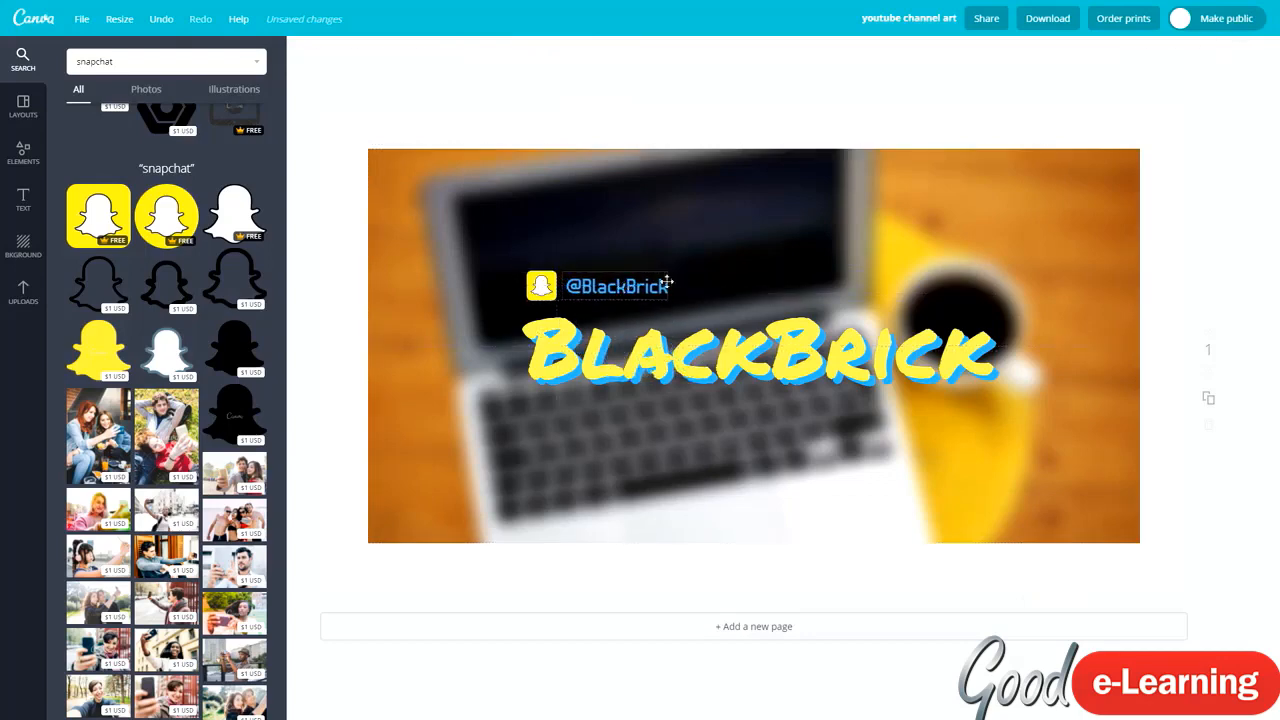
pyautogui.click(706, 270)
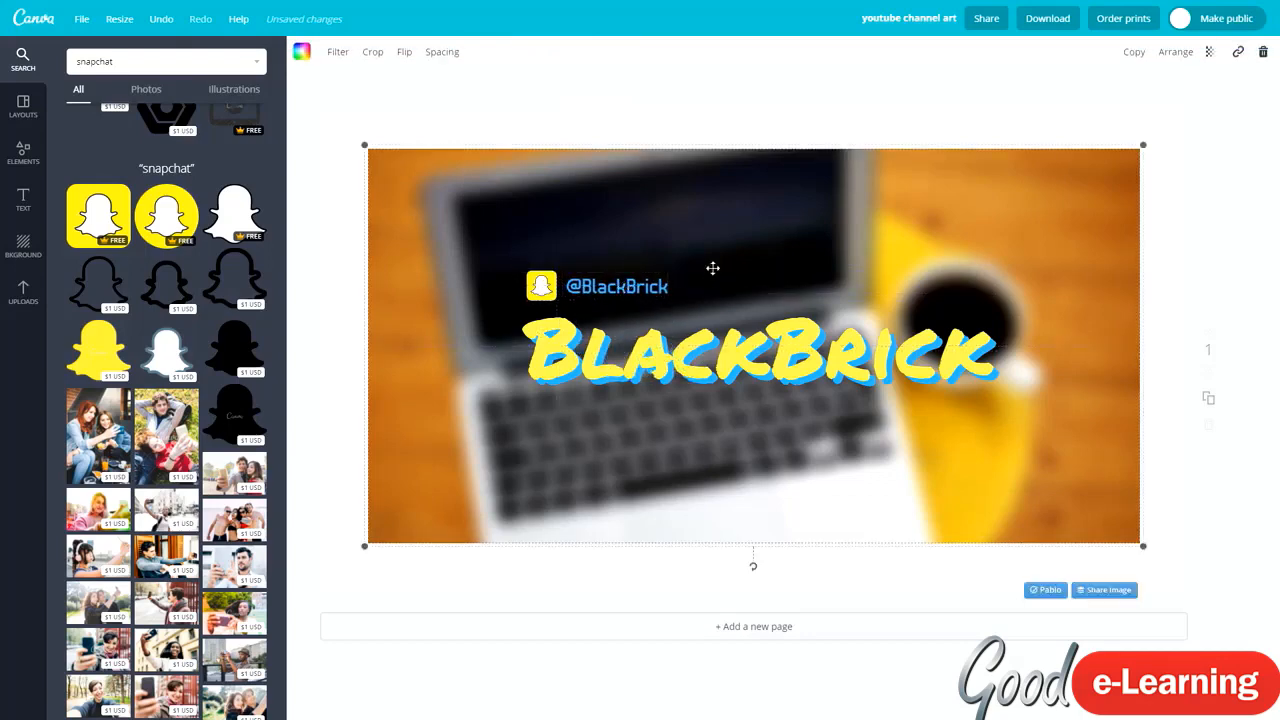
# Search the graphics for "twitter", add the free rounded-square icon and place it at small size after the Snapchat handle.
pyautogui.doubleClick(162, 65)
pyautogui.write('twitter')
pyautogui.press('Return')
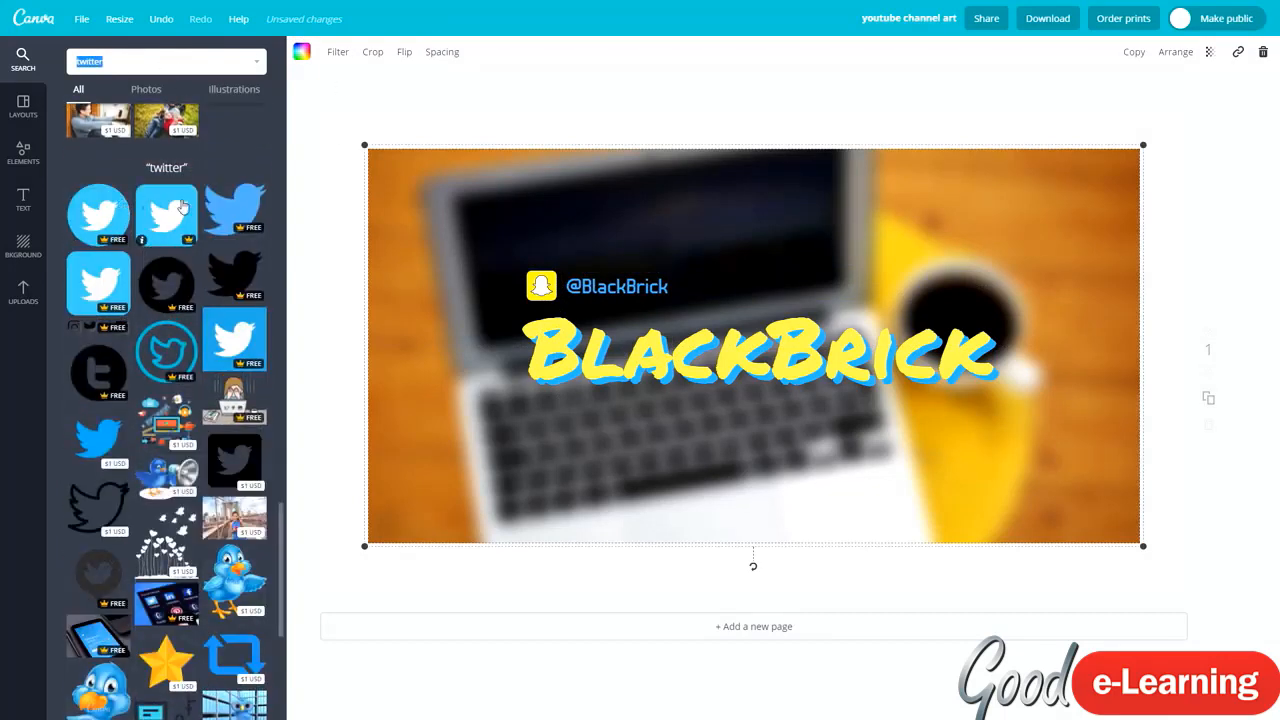
pyautogui.click(158, 207)
pyautogui.moveTo(988, 124); pyautogui.dragTo(536, 516)
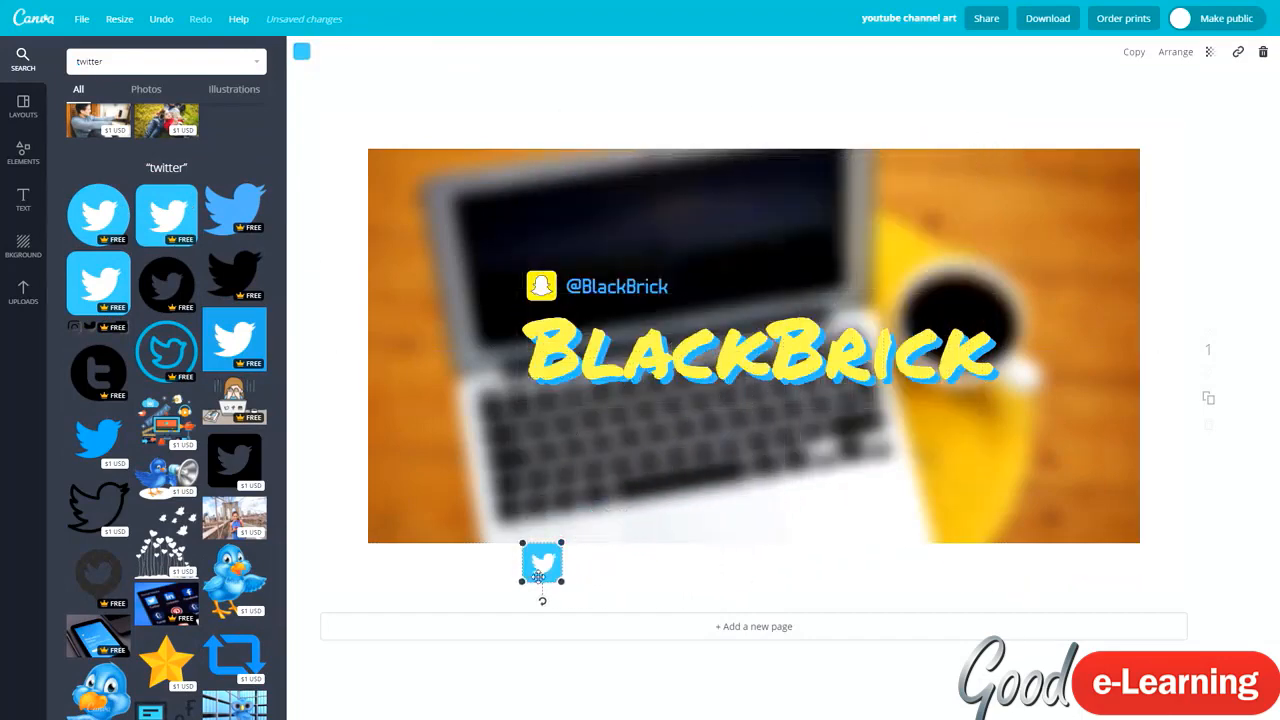
pyautogui.moveTo(541, 572); pyautogui.dragTo(700, 285)
pyautogui.click(618, 286)
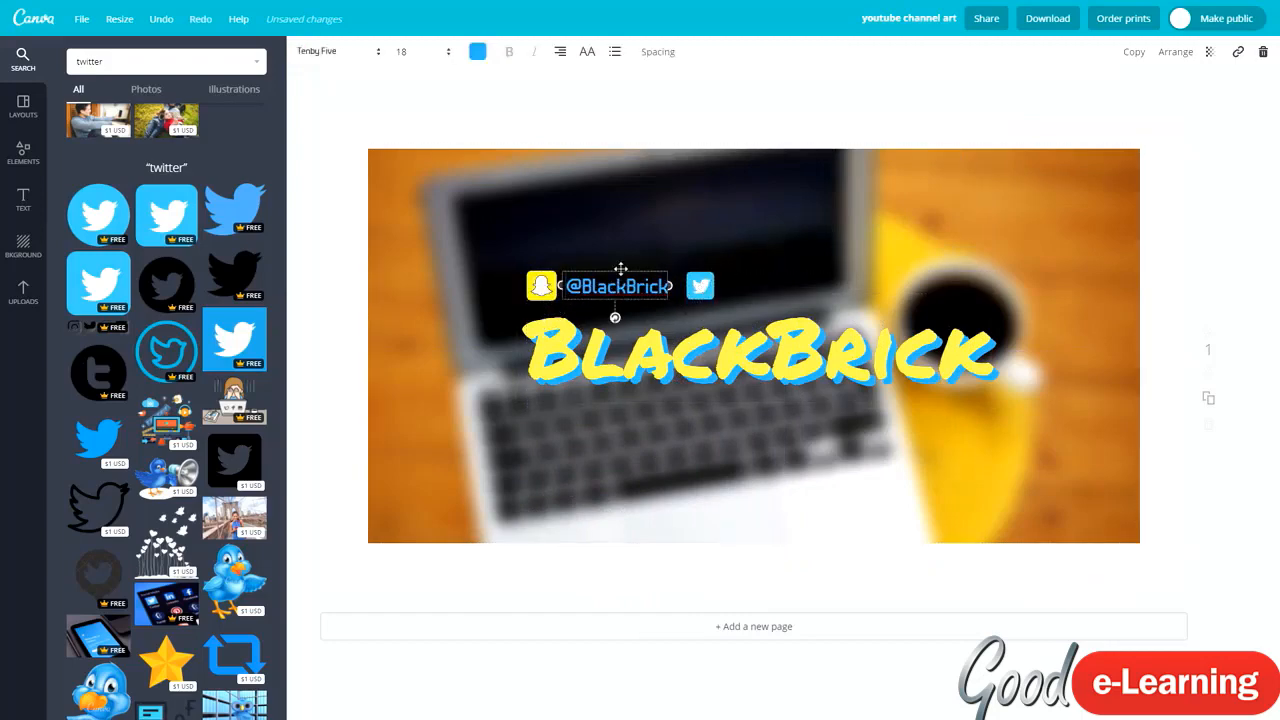
pyautogui.hotkey('ctrl', 'd')
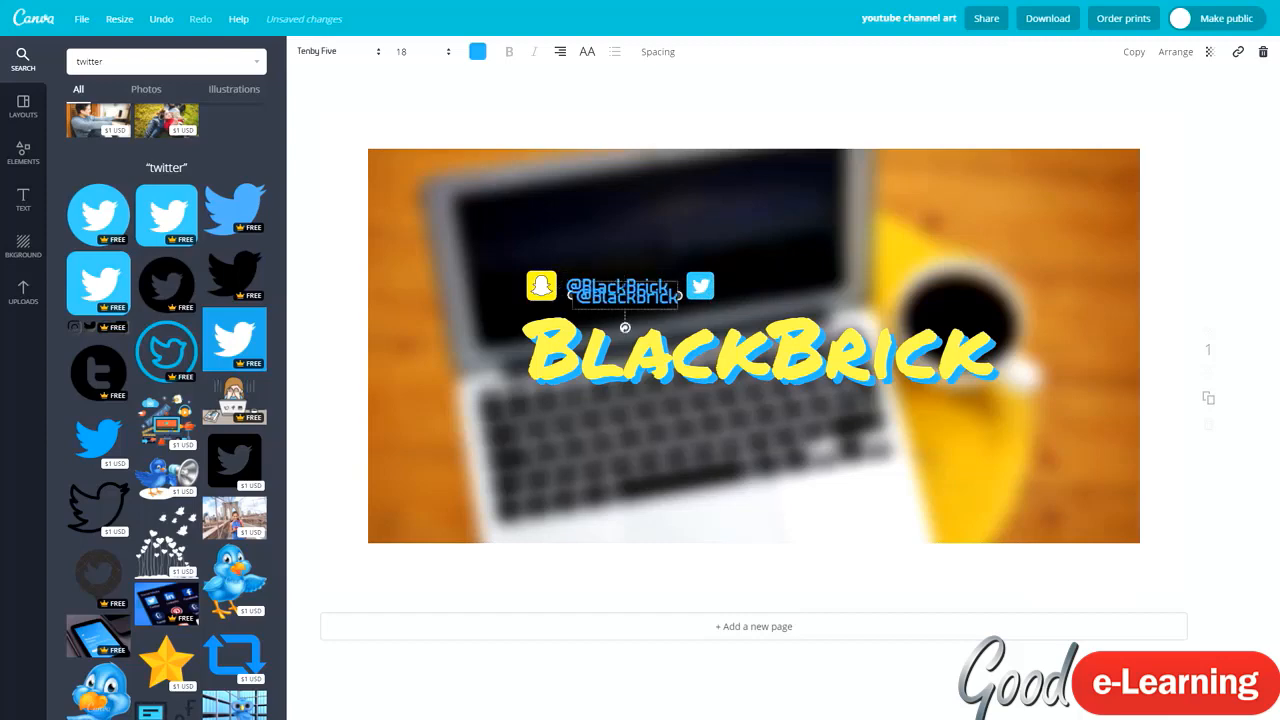
pyautogui.moveTo(624, 280); pyautogui.dragTo(773, 270)
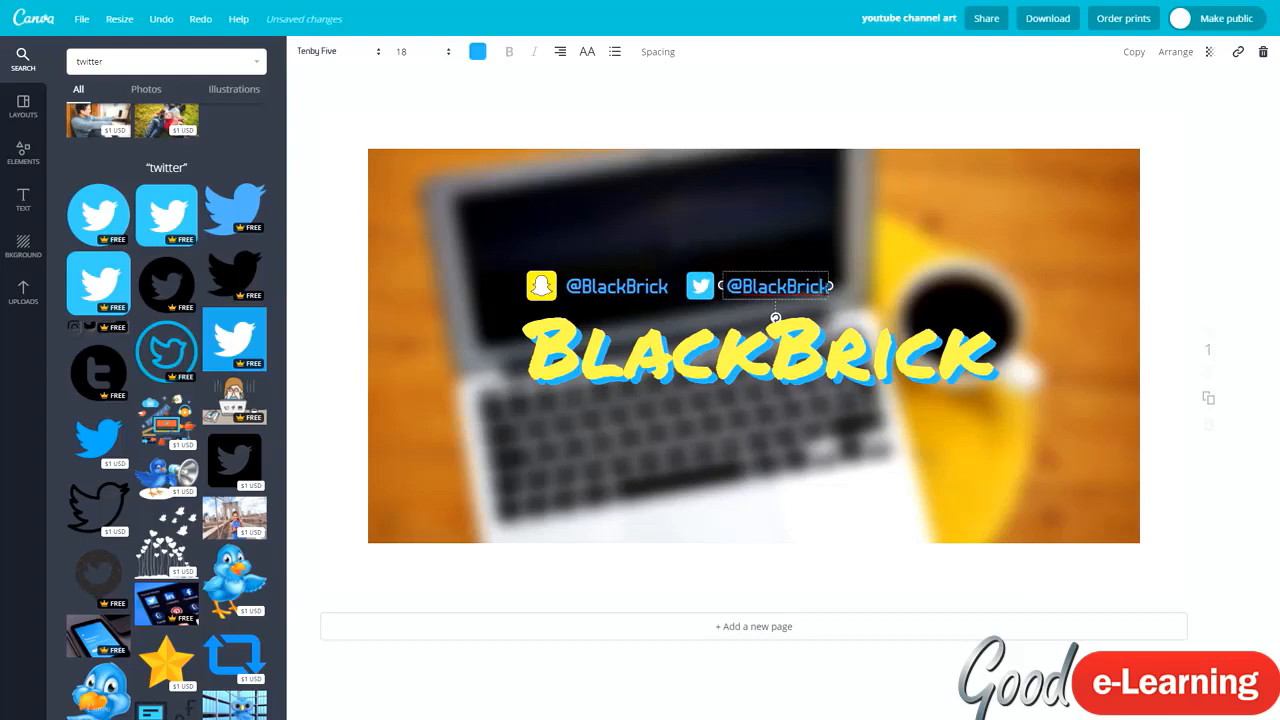
pyautogui.write('L')
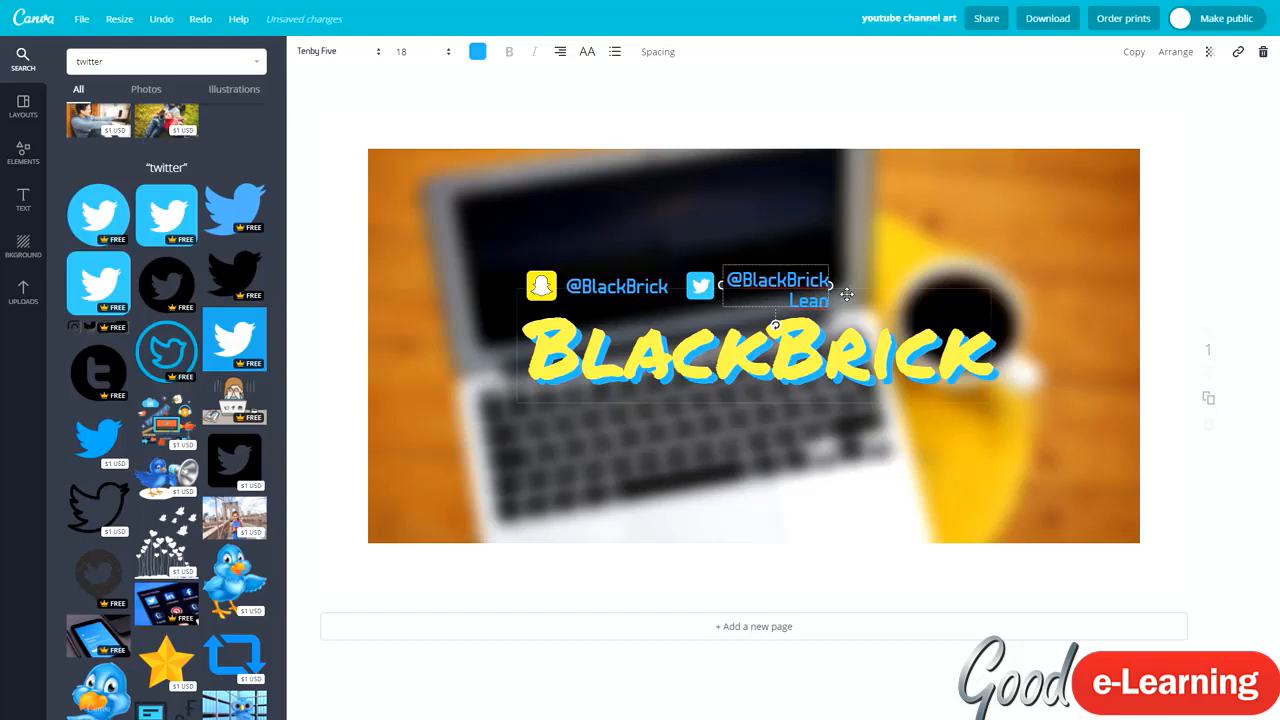
pyautogui.write('earn')
pyautogui.moveTo(829, 287); pyautogui.dragTo(879, 288)
pyautogui.tripleClick(849, 286)
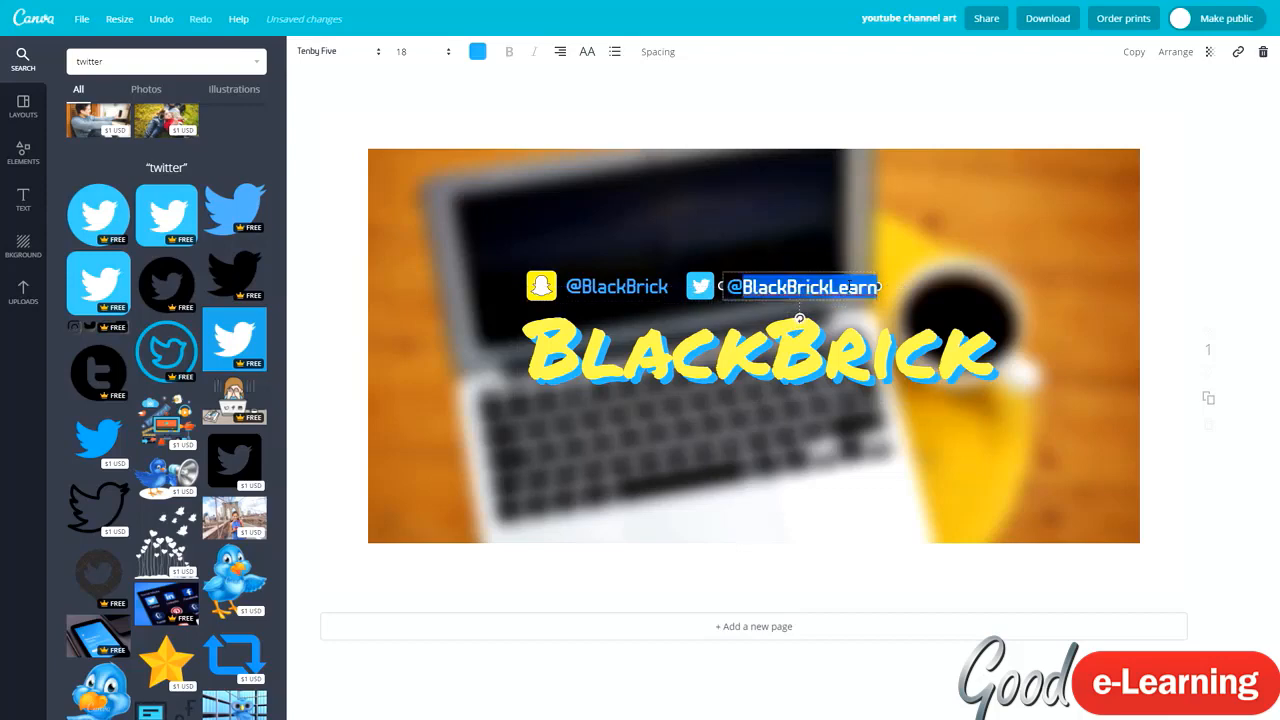
pyautogui.hotkey('ctrl', 'c')
pyautogui.tripleClick(610, 286)
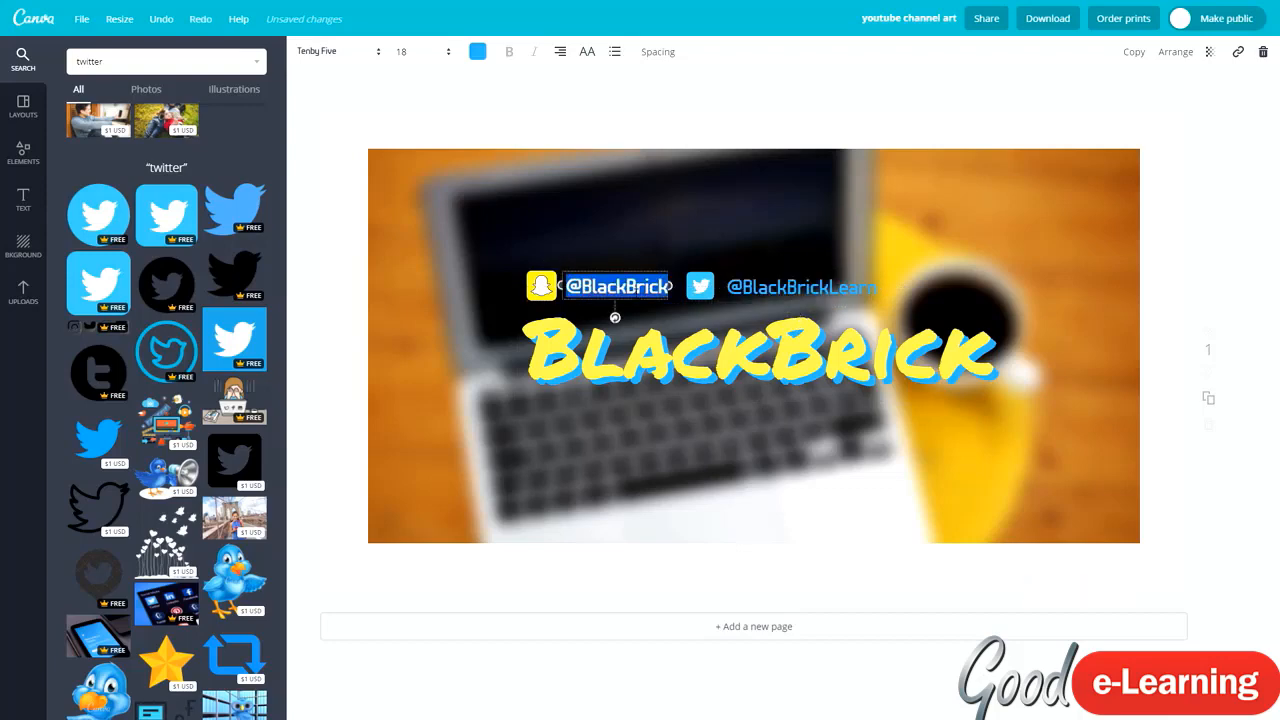
pyautogui.hotkey('ctrl', 'v')
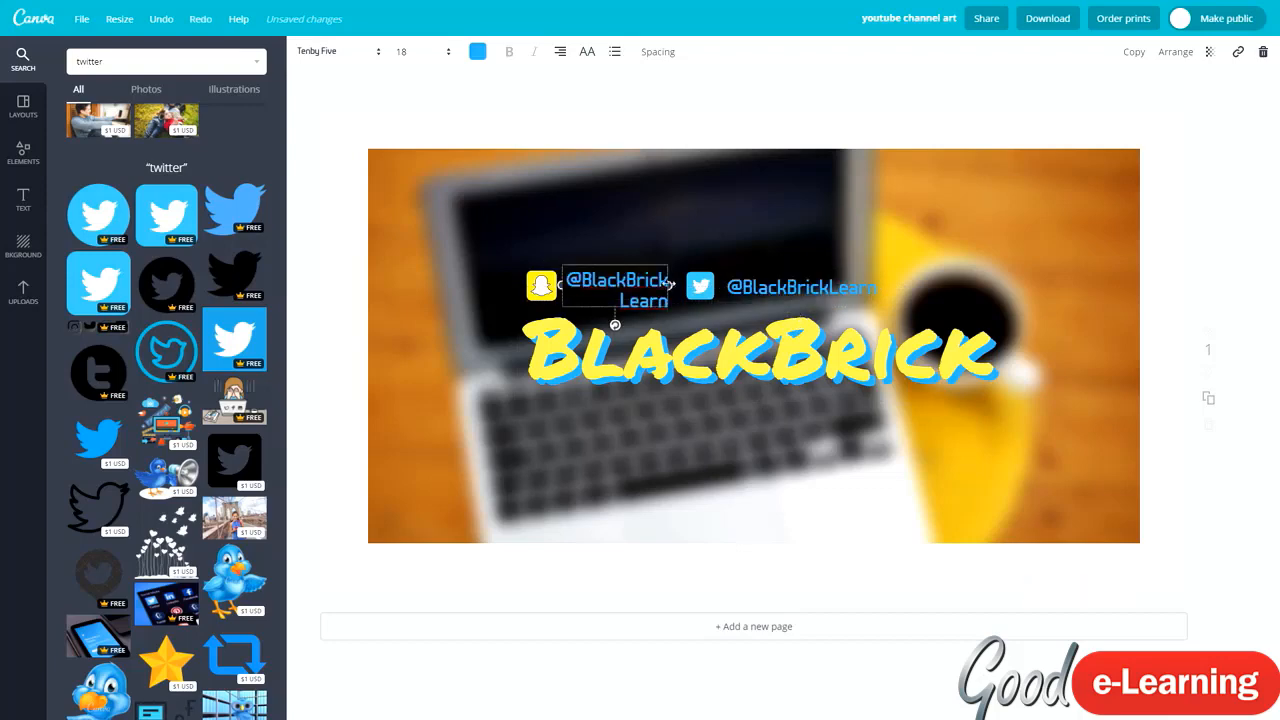
pyautogui.moveTo(668, 284); pyautogui.dragTo(708, 286)
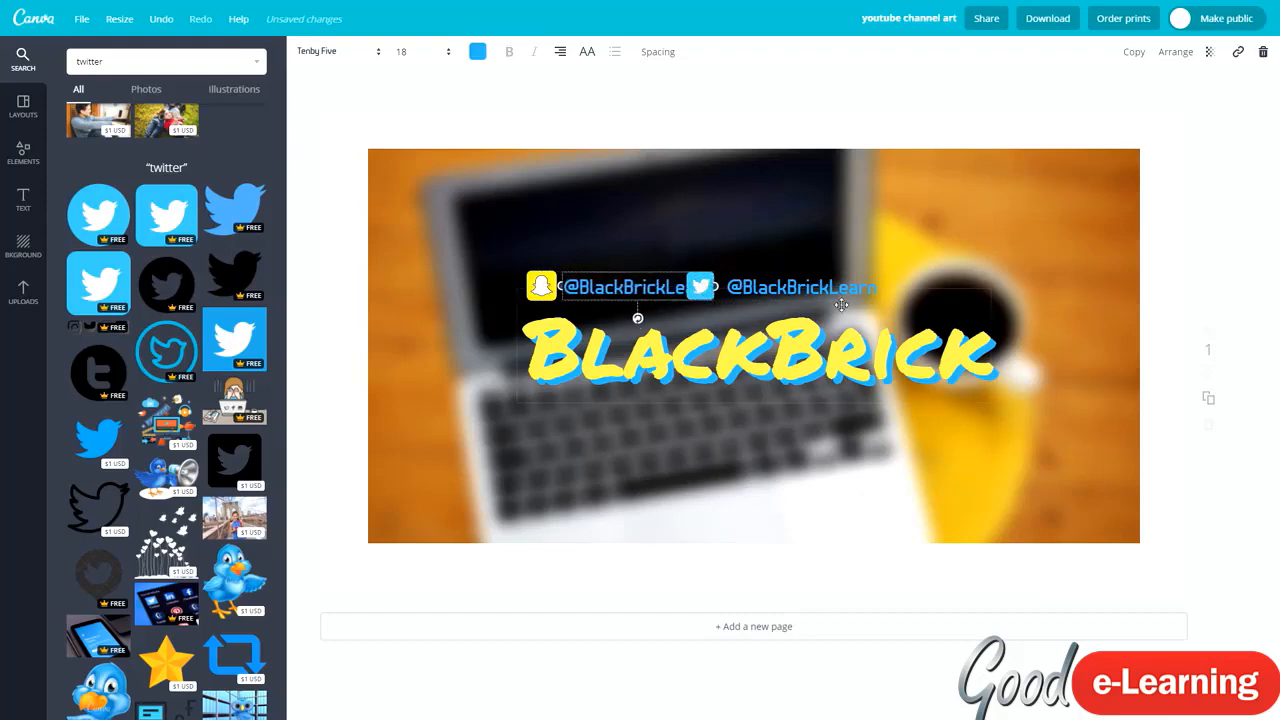
# Shift the Twitter handle and icon to the right so they clear the longer Snapchat handle.
pyautogui.moveTo(824, 290); pyautogui.dragTo(861, 290)
pyautogui.moveTo(697, 285); pyautogui.dragTo(781, 288)
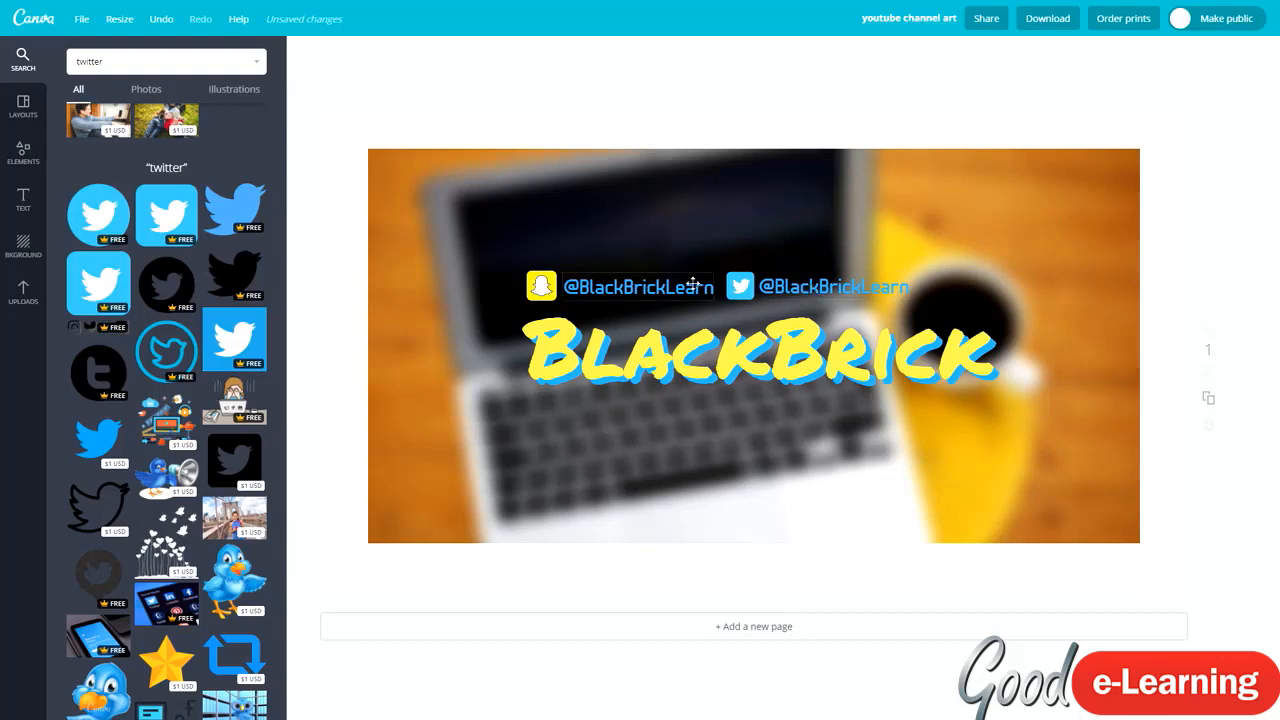
pyautogui.click(559, 340)
pyautogui.click(853, 403)
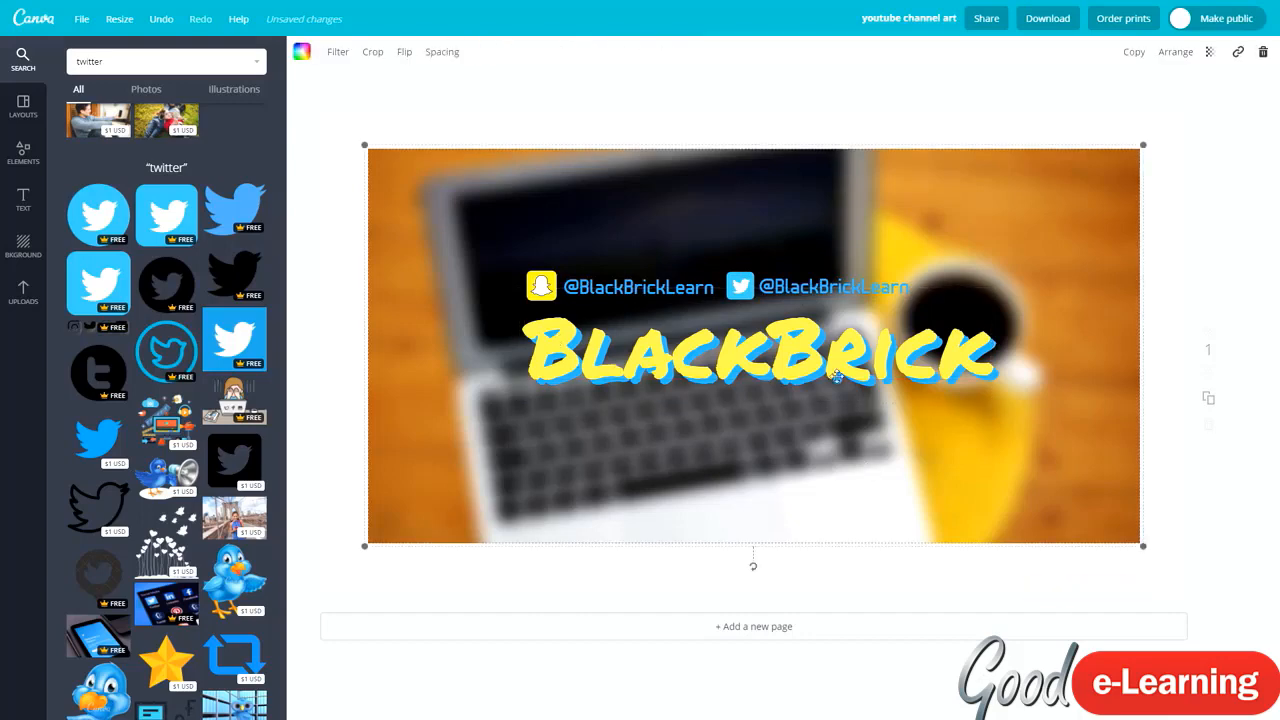
pyautogui.click(848, 288)
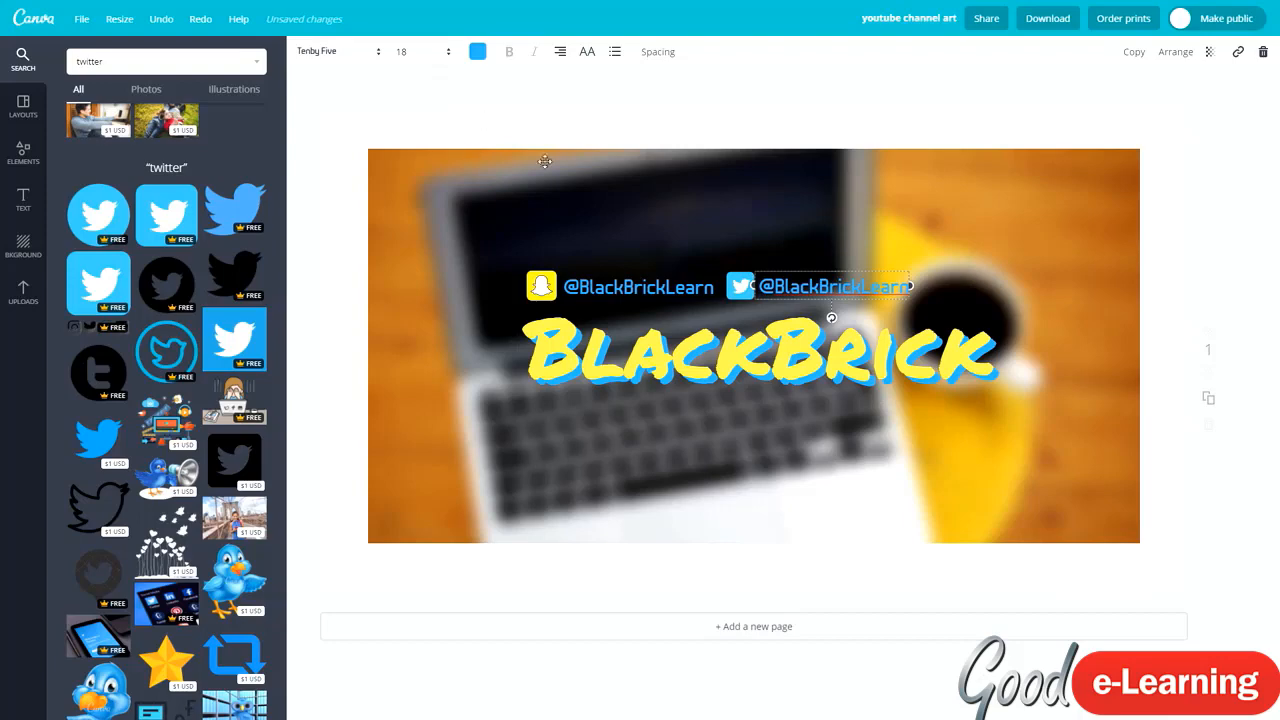
pyautogui.click(702, 233)
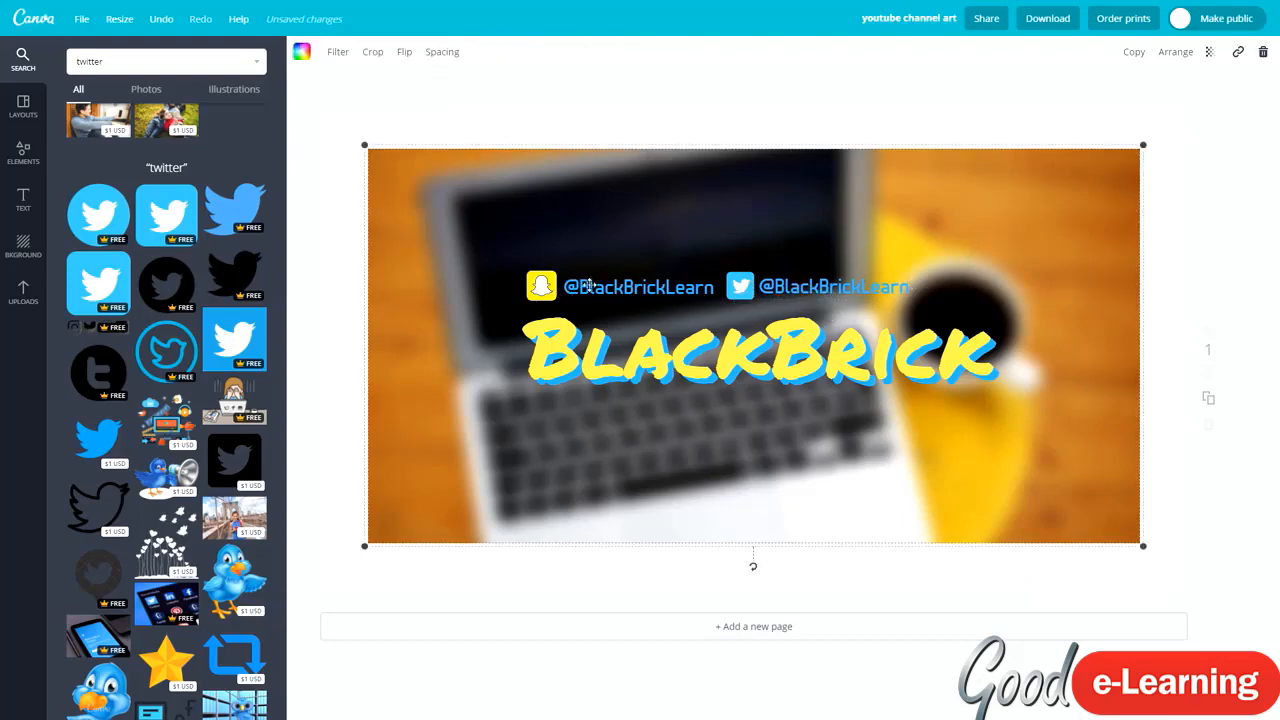
# Search the graphics for "facebook" and add the free dark blue rounded-square Facebook icon to the banner.
pyautogui.doubleClick(123, 65)
pyautogui.write('facebook')
pyautogui.press('Return')
pyautogui.doubleClick(125, 63)
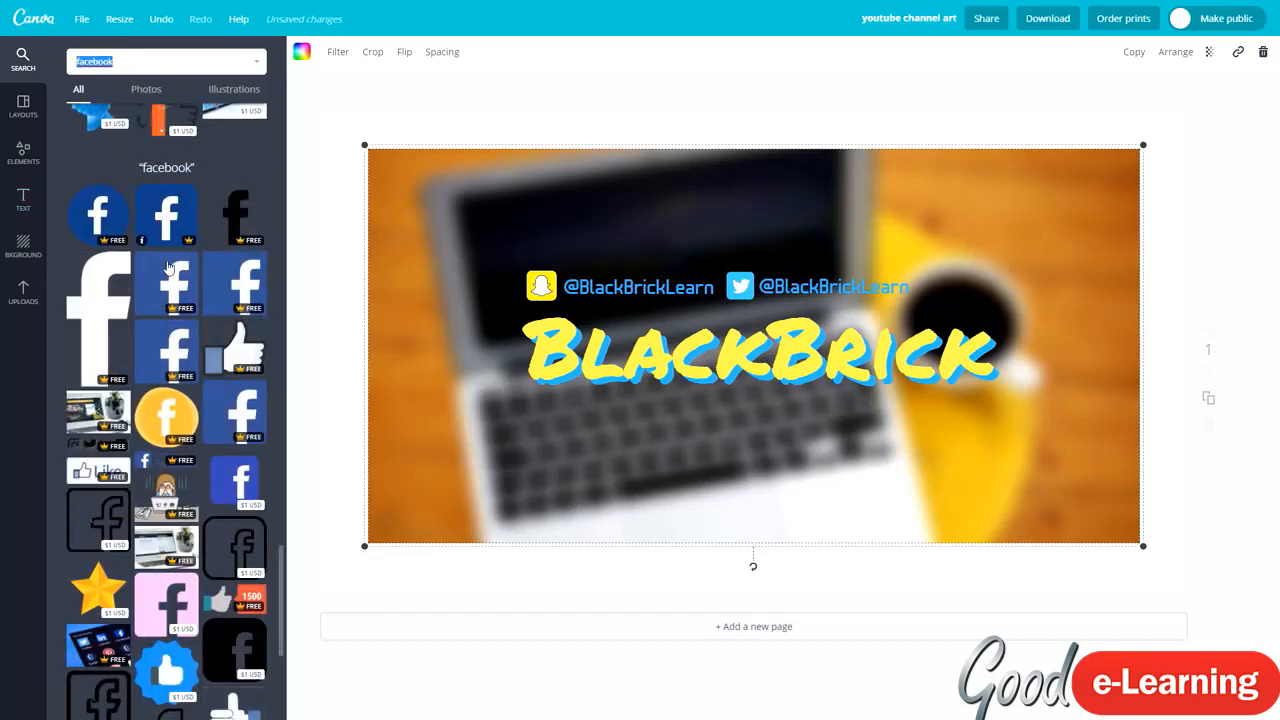
pyautogui.click(166, 220)
pyautogui.click(970, 322)
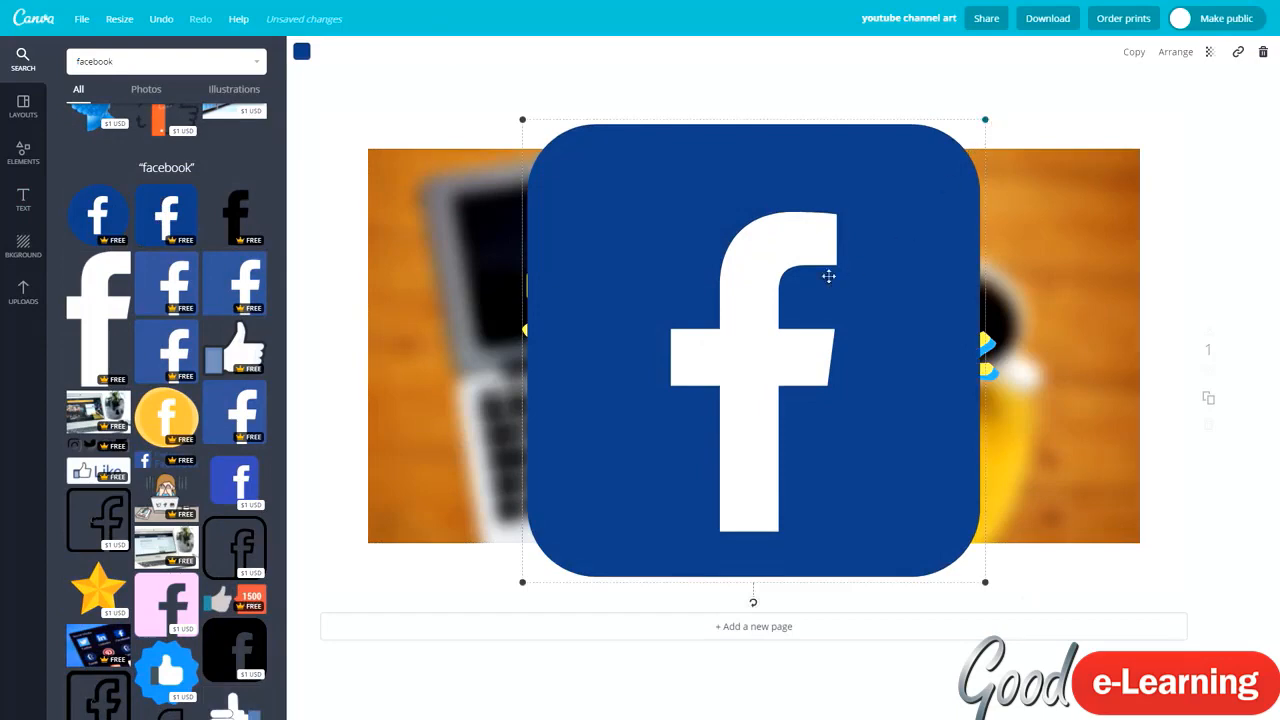
# Shrink the Facebook icon to match the Snapchat icon's size and place it right of the Twitter handle.
pyautogui.moveTo(829, 276); pyautogui.dragTo(745, 509)
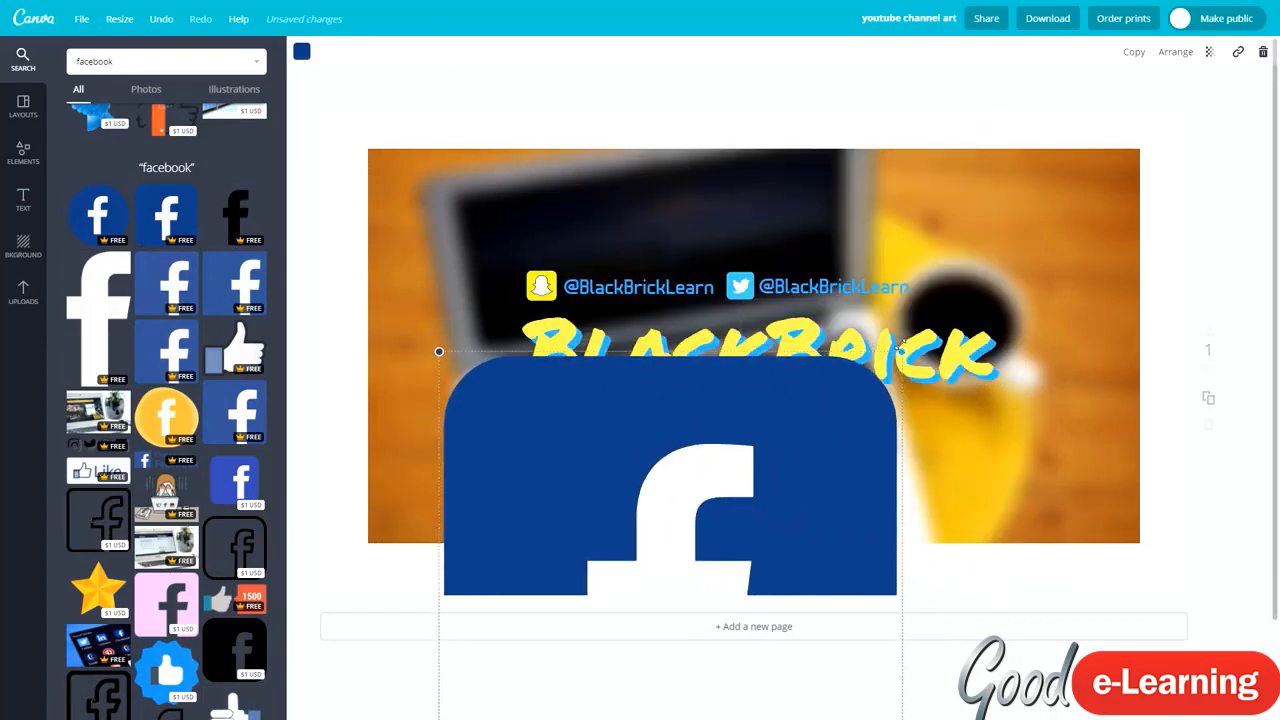
pyautogui.moveTo(901, 351); pyautogui.dragTo(674, 577)
pyautogui.moveTo(570, 577); pyautogui.dragTo(542, 288)
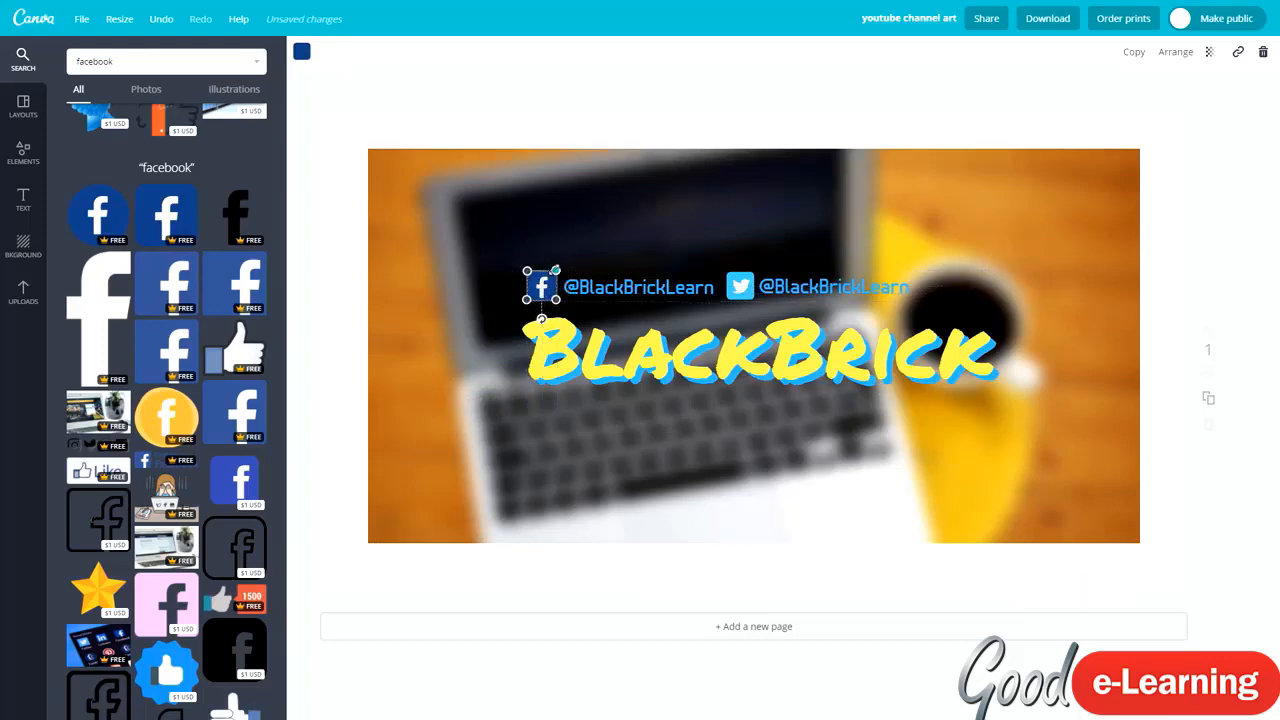
pyautogui.moveTo(554, 273); pyautogui.dragTo(554, 271)
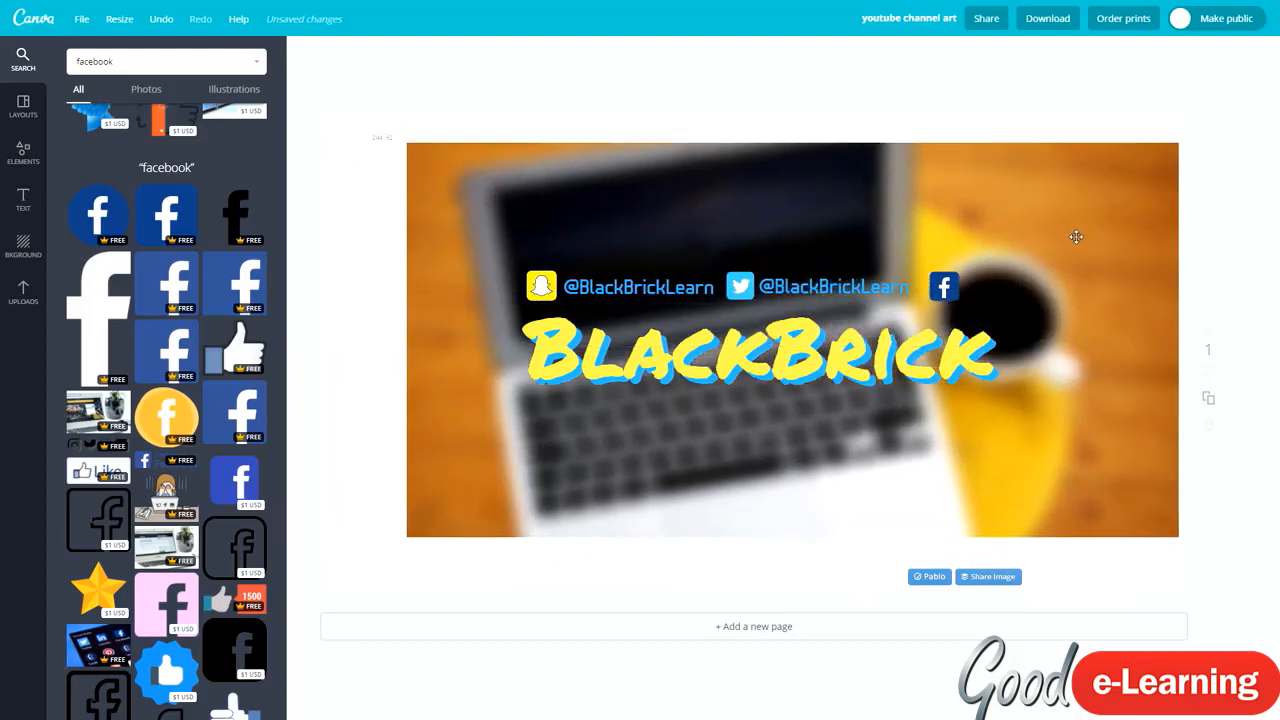
# Move the background photo aside, select the whole row of social icons and handles together and shift it left.
pyautogui.moveTo(1076, 237); pyautogui.dragTo(1025, 270)
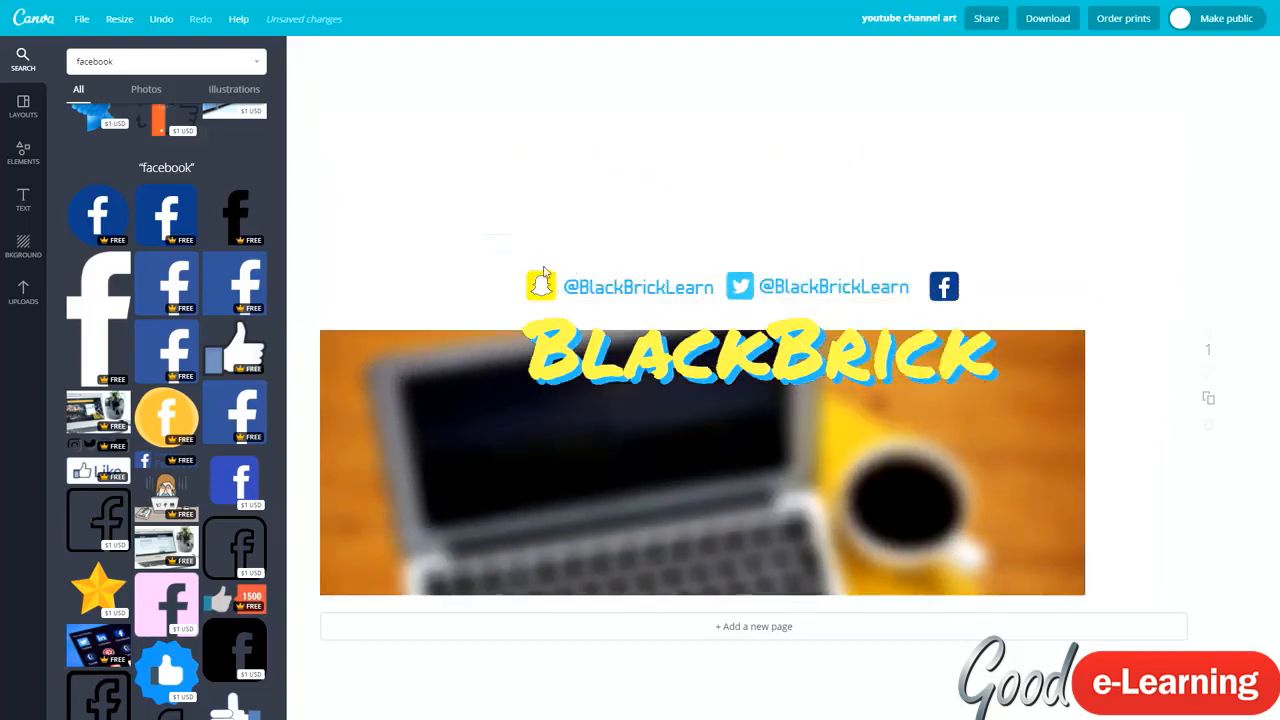
pyautogui.moveTo(484, 232); pyautogui.dragTo(1034, 290)
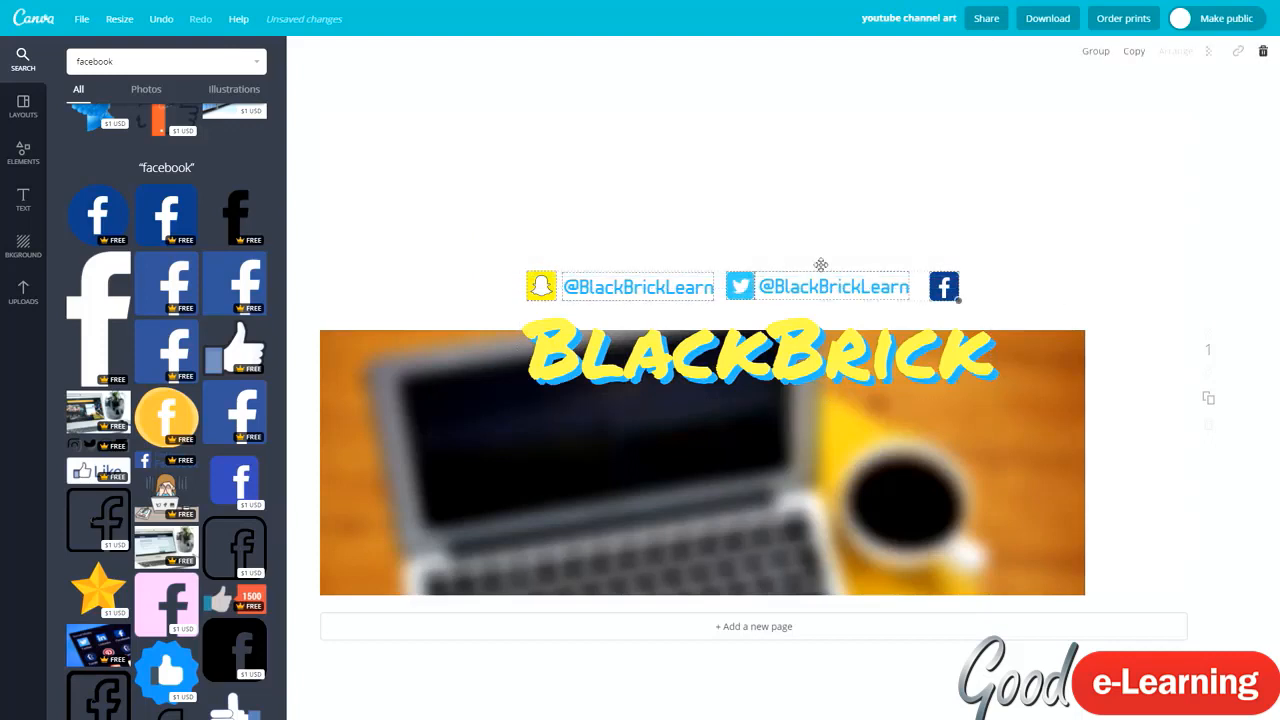
pyautogui.moveTo(790, 281); pyautogui.dragTo(703, 291)
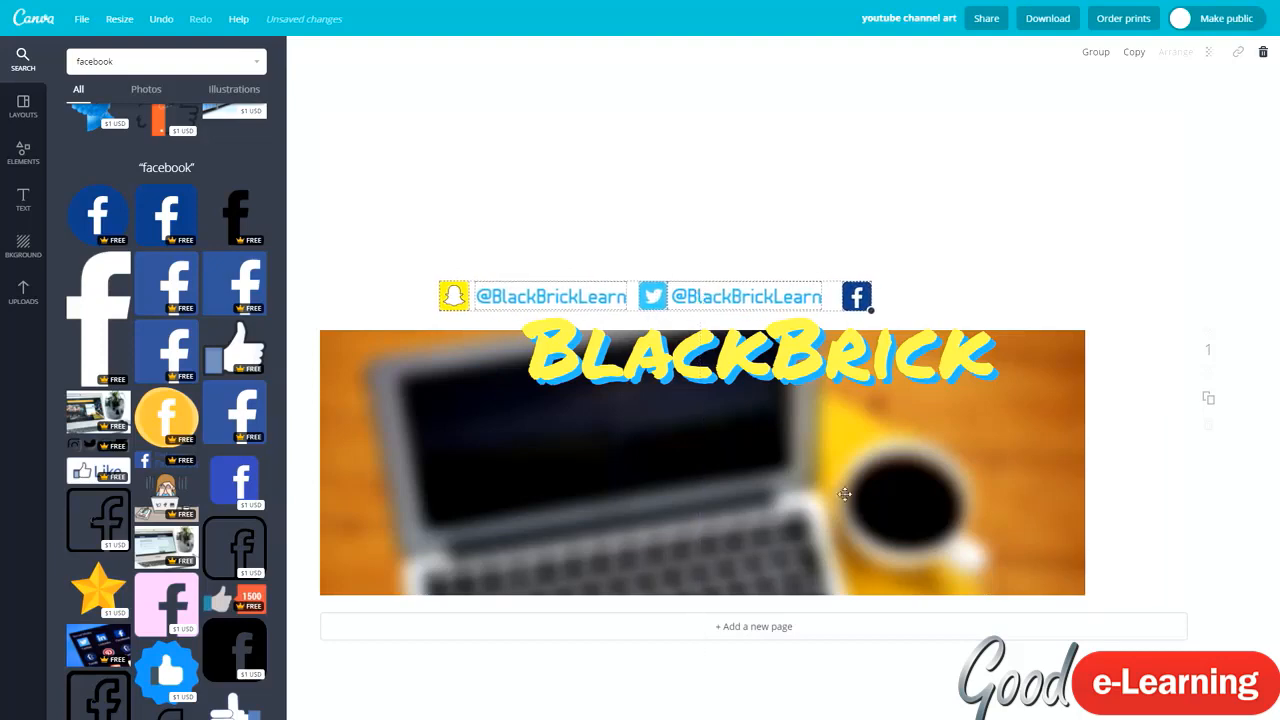
# Put the background photo back behind the text and place a copy of the Twitter handle beside the Facebook icon.
pyautogui.moveTo(845, 494); pyautogui.dragTo(907, 340)
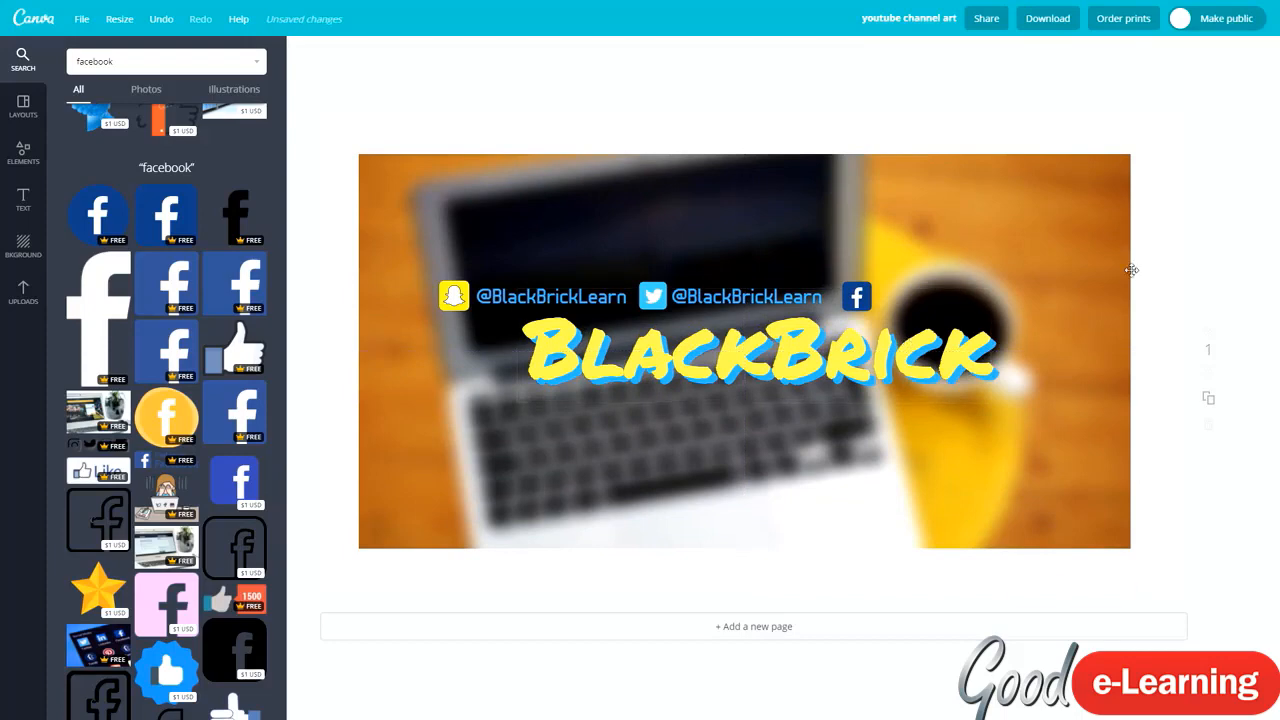
pyautogui.click(680, 297)
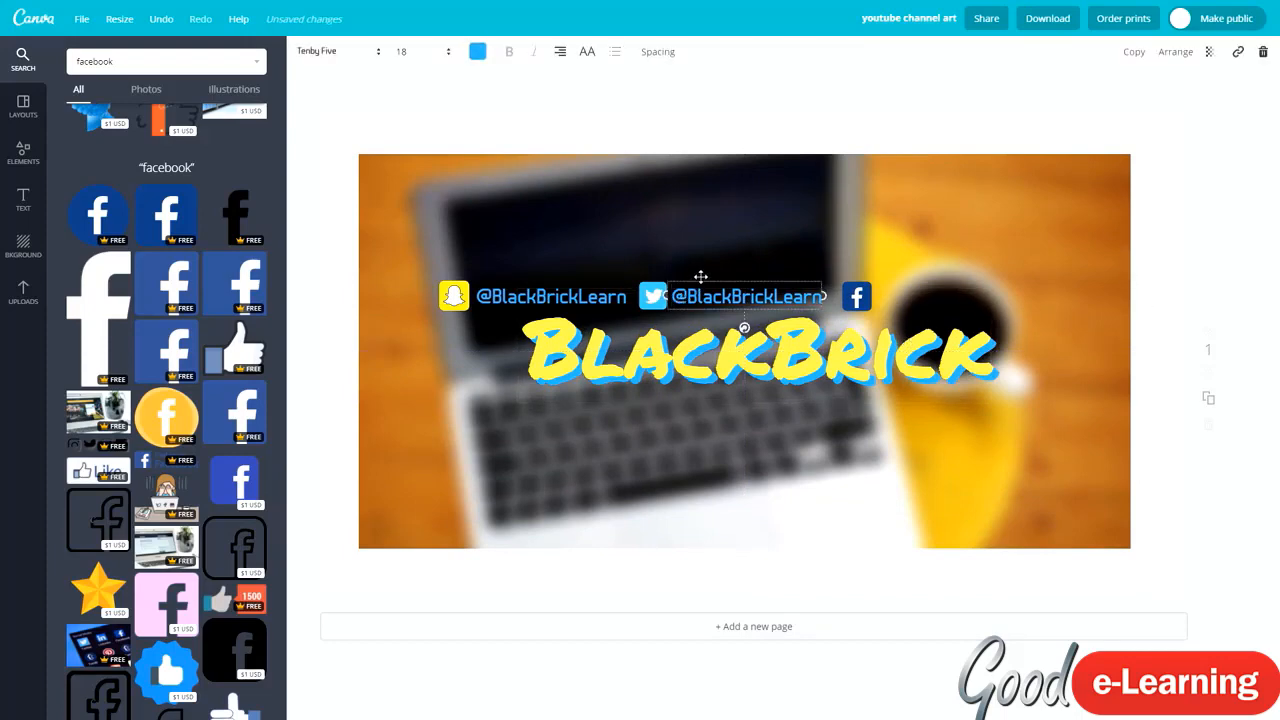
pyautogui.hotkey('ctrl', 'd')
pyautogui.moveTo(740, 289); pyautogui.dragTo(945, 279)
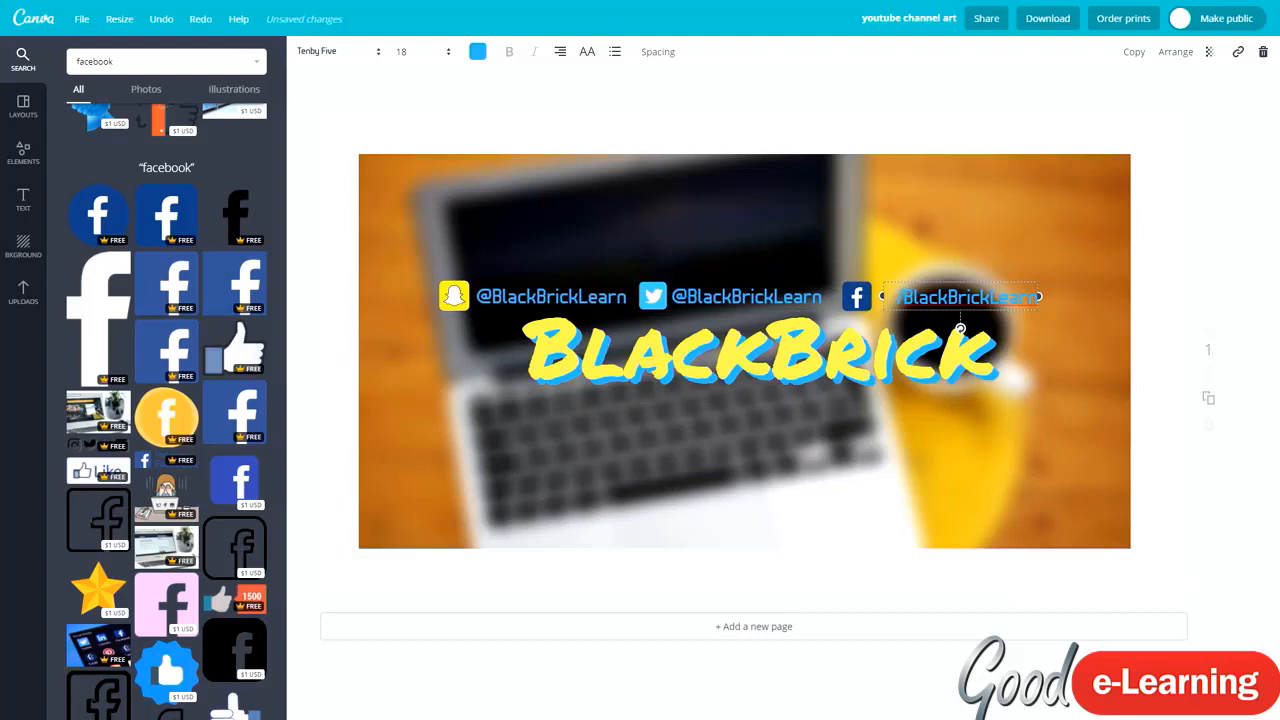
# Change the copied handle to "/BlackBrickTraining" and widen its text box so it fits on one line next to the Facebook icon.
pyautogui.hotkey('ctrl', 'a')
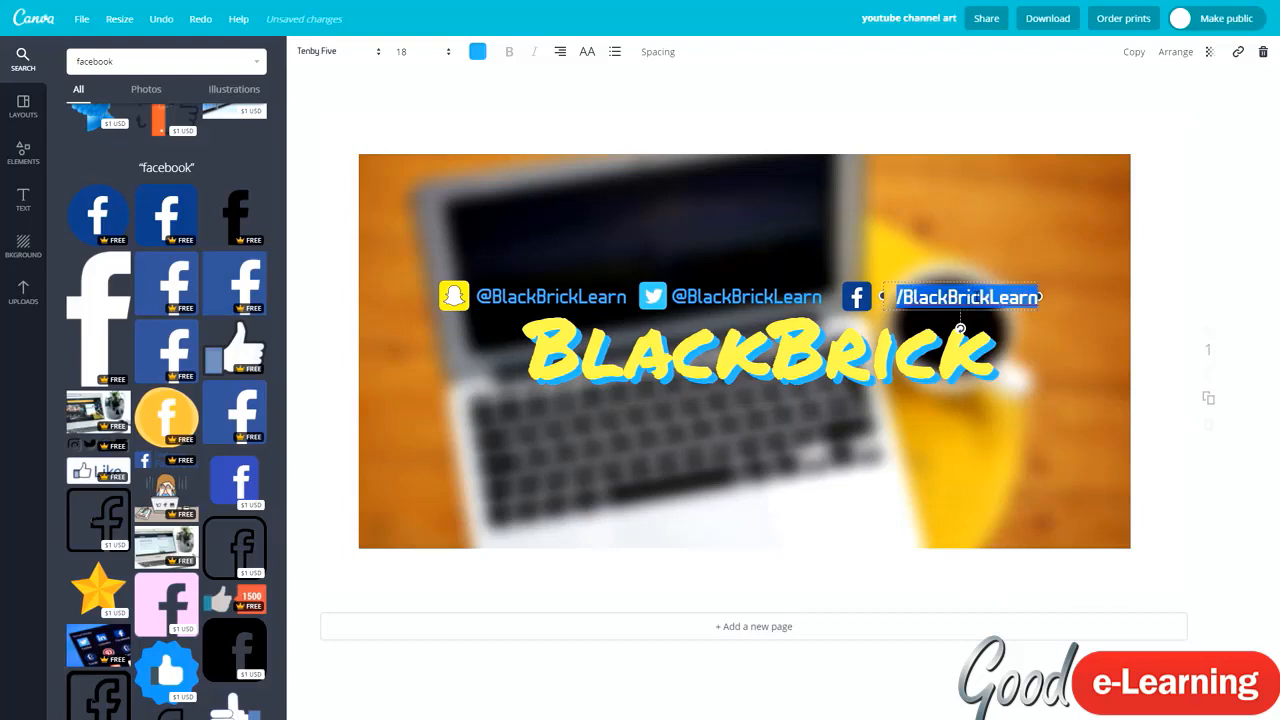
pyautogui.write('/blackbricktraining')
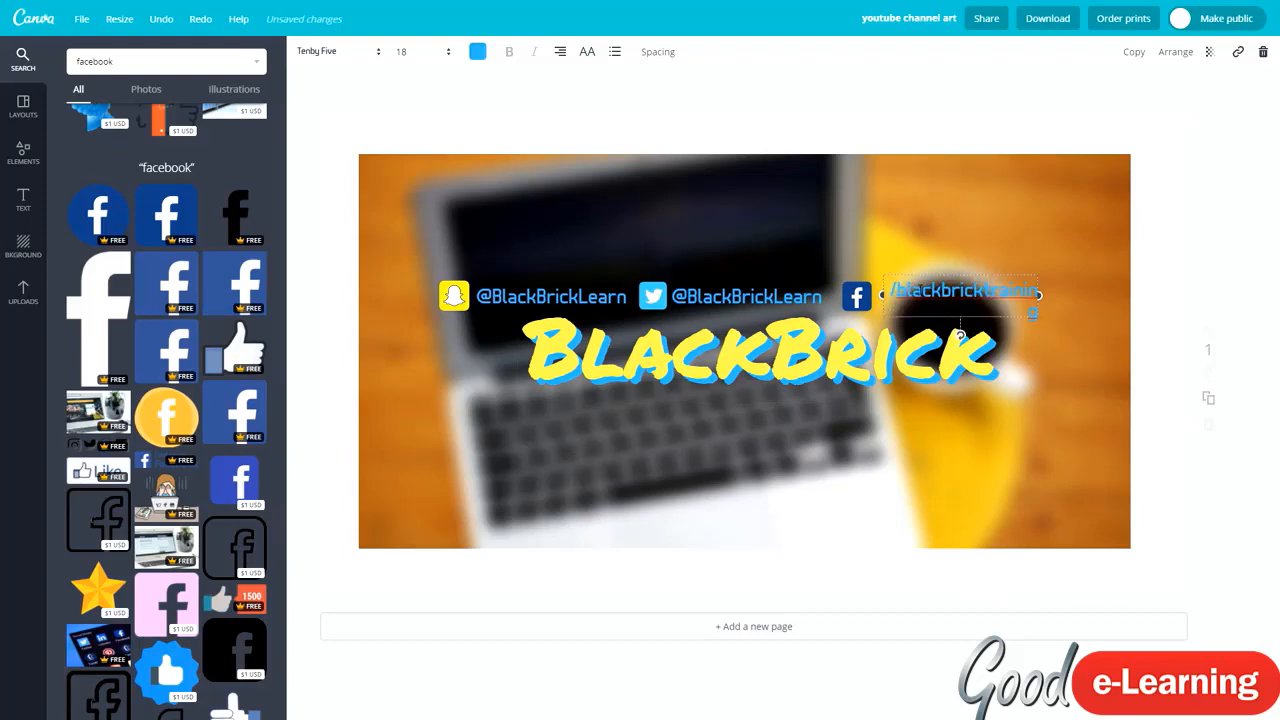
pyautogui.moveTo(1039, 296); pyautogui.dragTo(1049, 296)
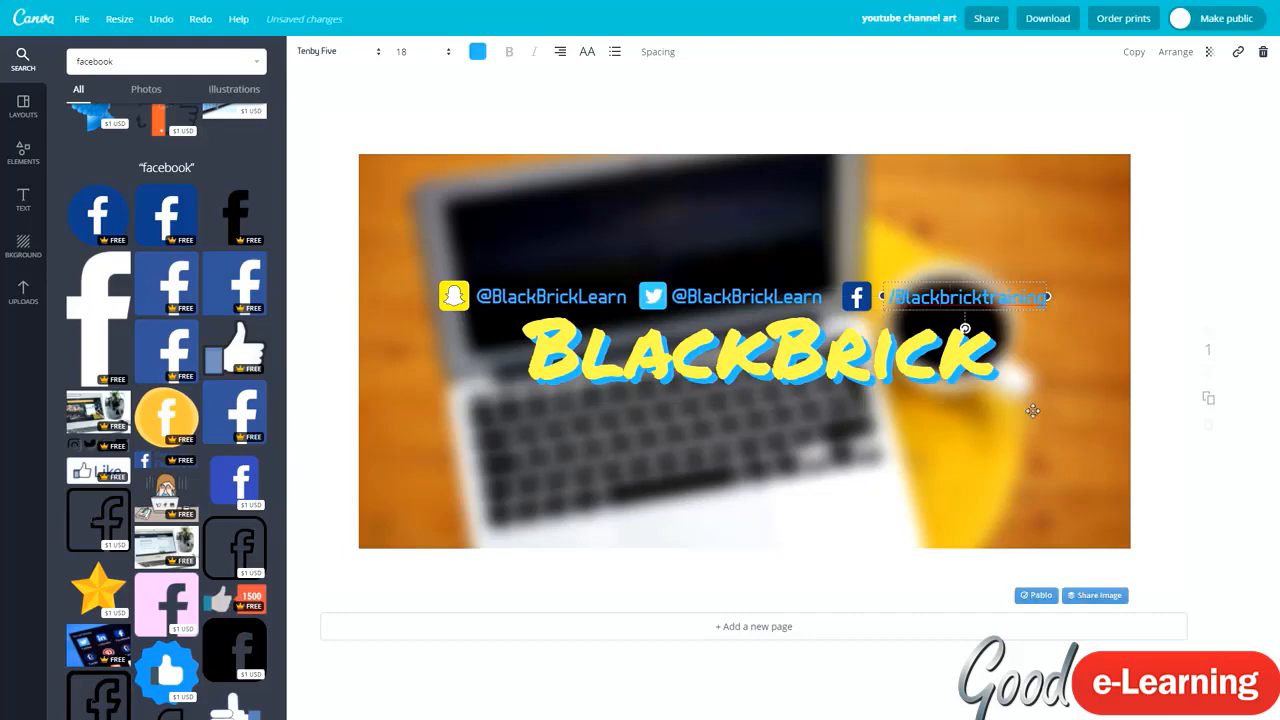
pyautogui.press('BackSpace')
pyautogui.write('B')
pyautogui.press('BackSpace')
pyautogui.write('T')
pyautogui.click(1094, 367)
pyautogui.moveTo(924, 297); pyautogui.dragTo(921, 292)
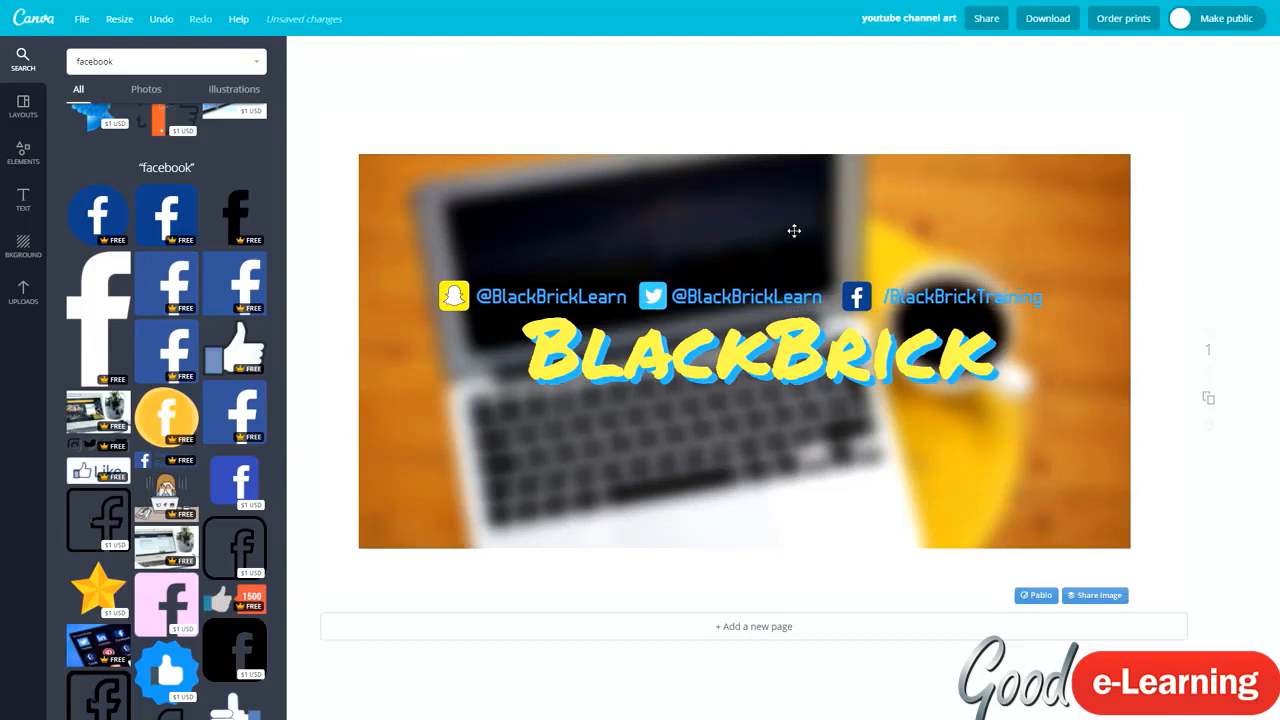
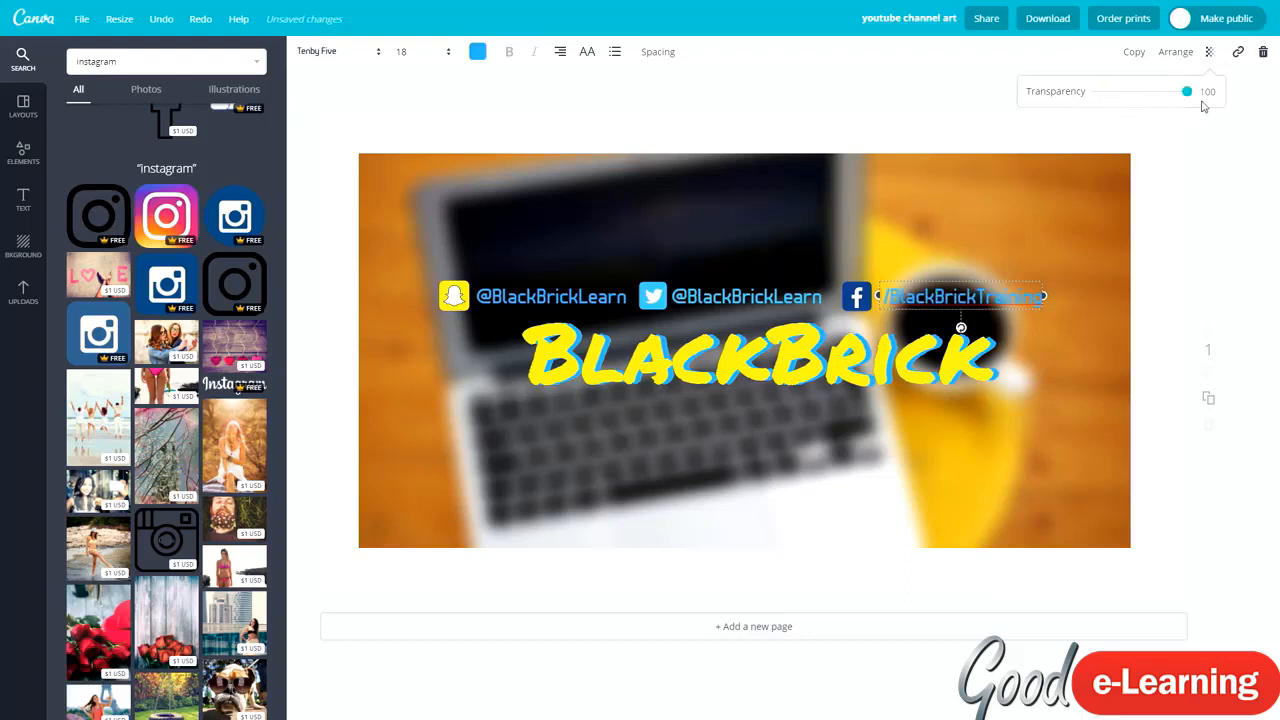
# Try uppercase lettering on the Facebook handle and switch it back to mixed case.
pyautogui.click(1220, 174)
pyautogui.click(588, 59)
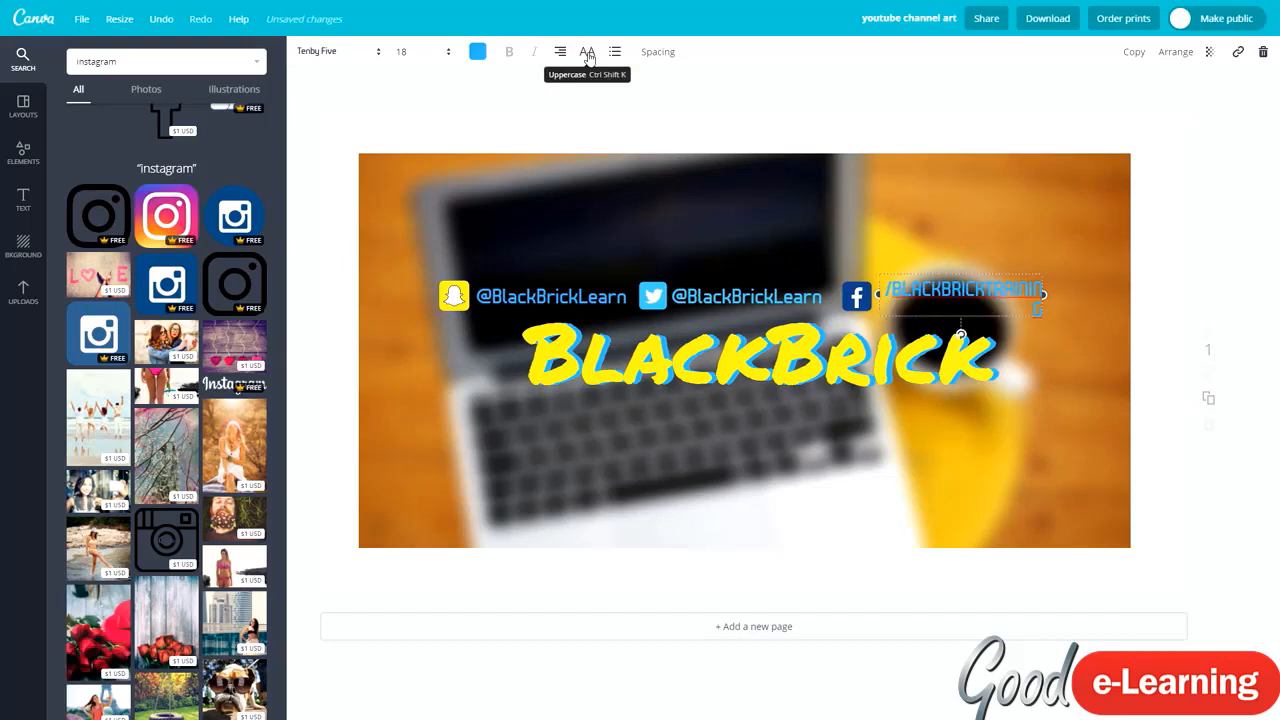
pyautogui.click(588, 59)
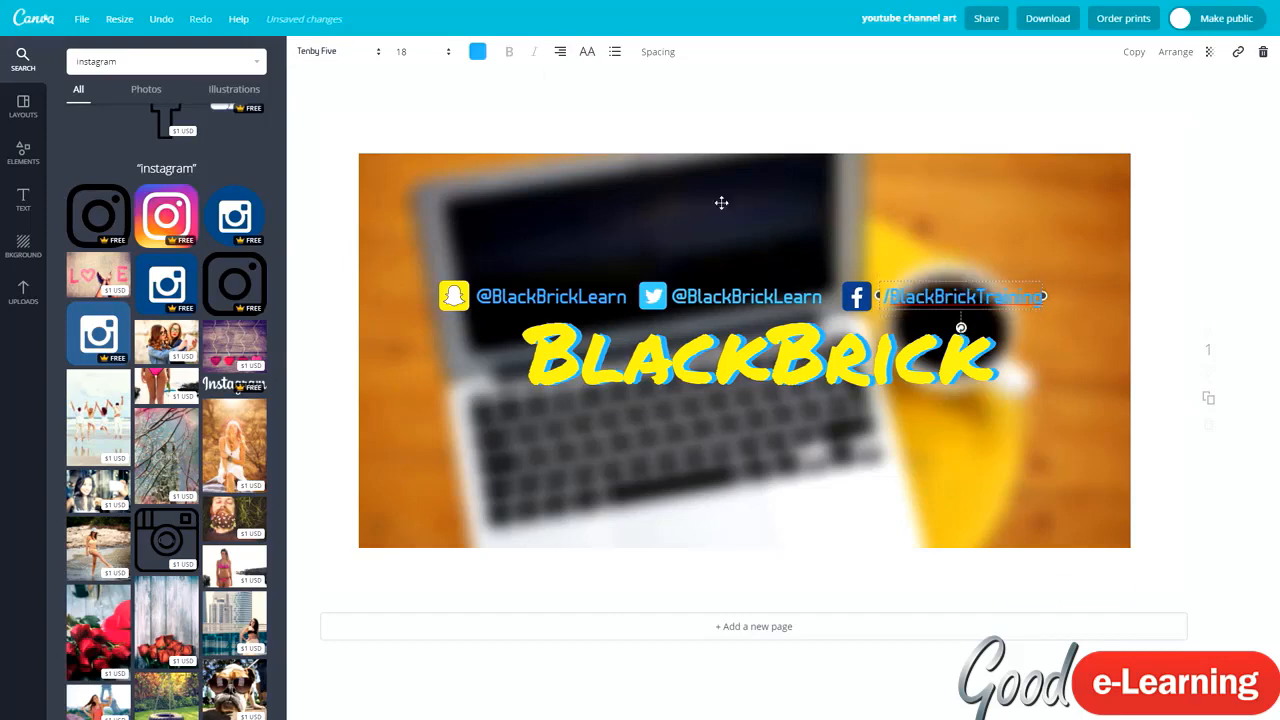
pyautogui.click(1219, 245)
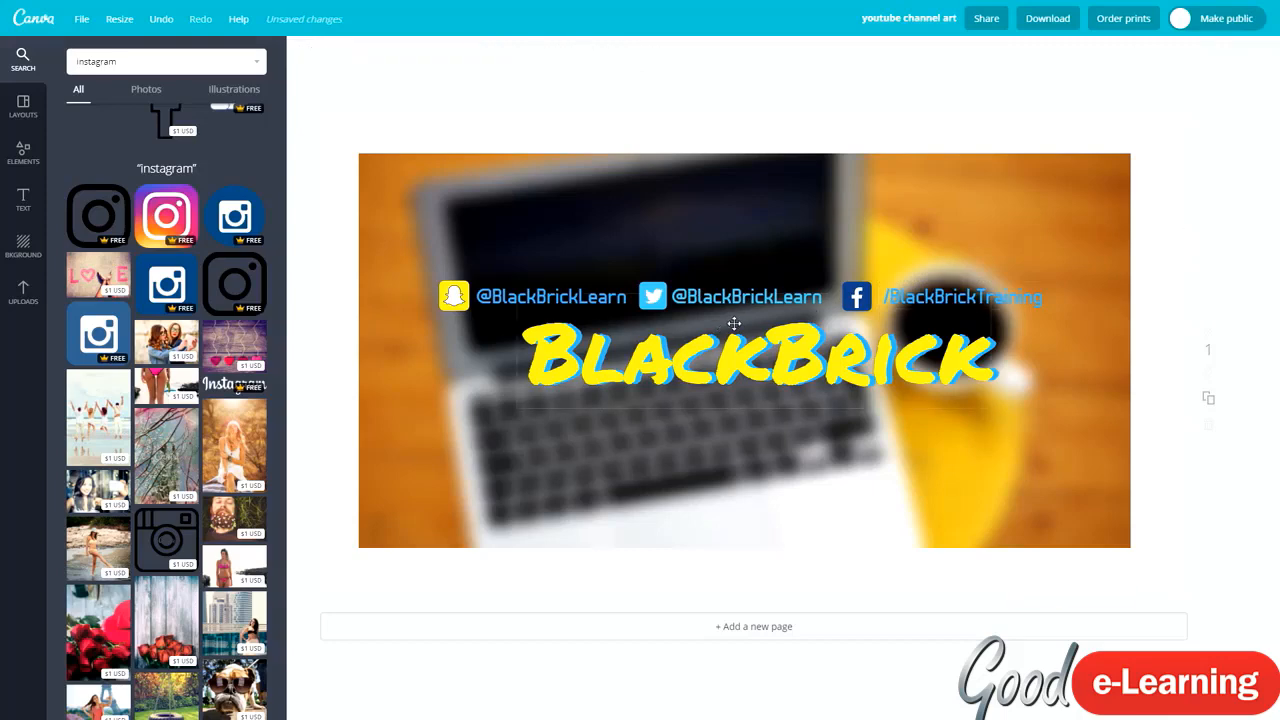
# Download the banner design as a JPG file.
pyautogui.click(1047, 18)
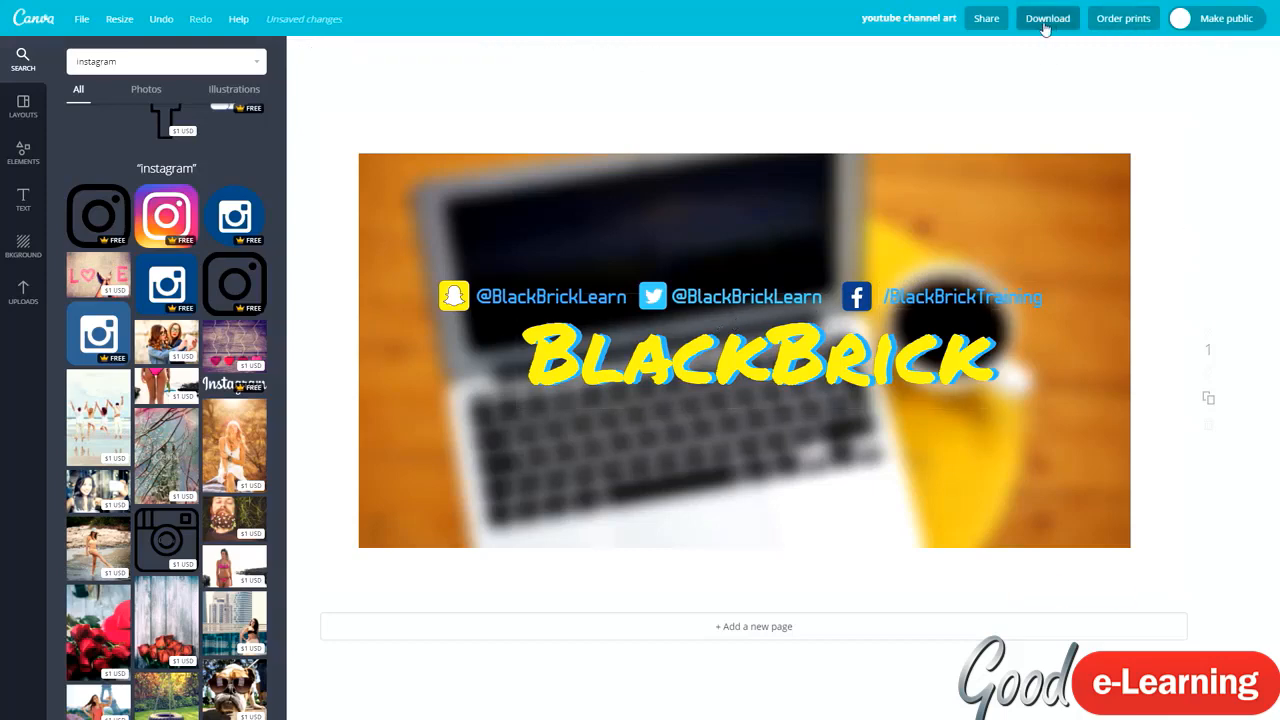
pyautogui.click(1062, 92)
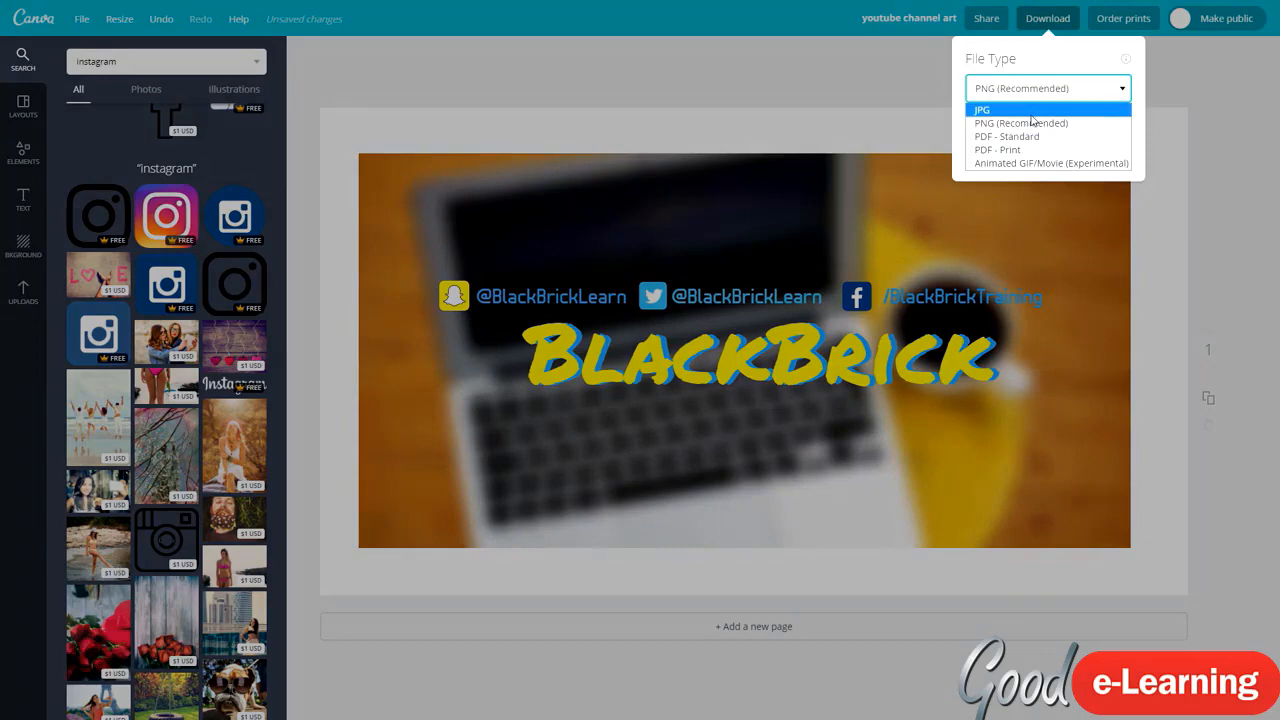
pyautogui.click(1032, 112)
pyautogui.click(1020, 132)
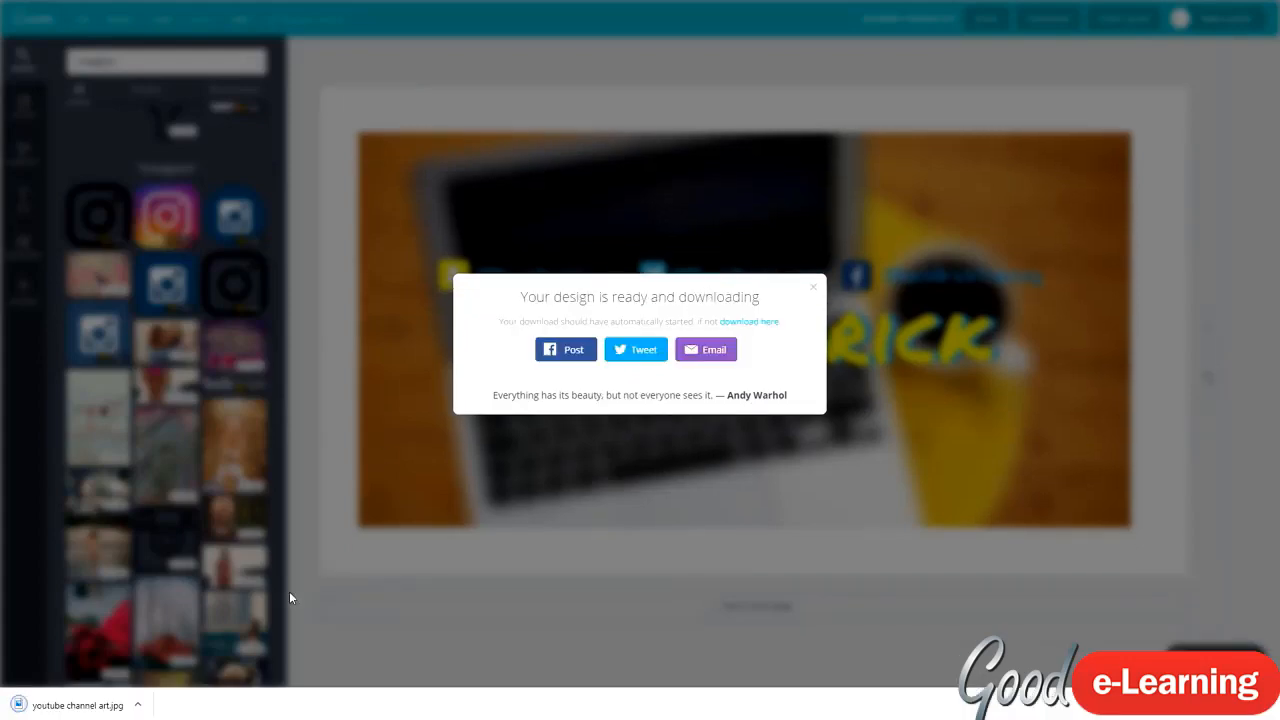
# Open the downloaded youtube channel art.jpg at full-screen size to check it, and close the image and the download notice.
pyautogui.click(77, 705)
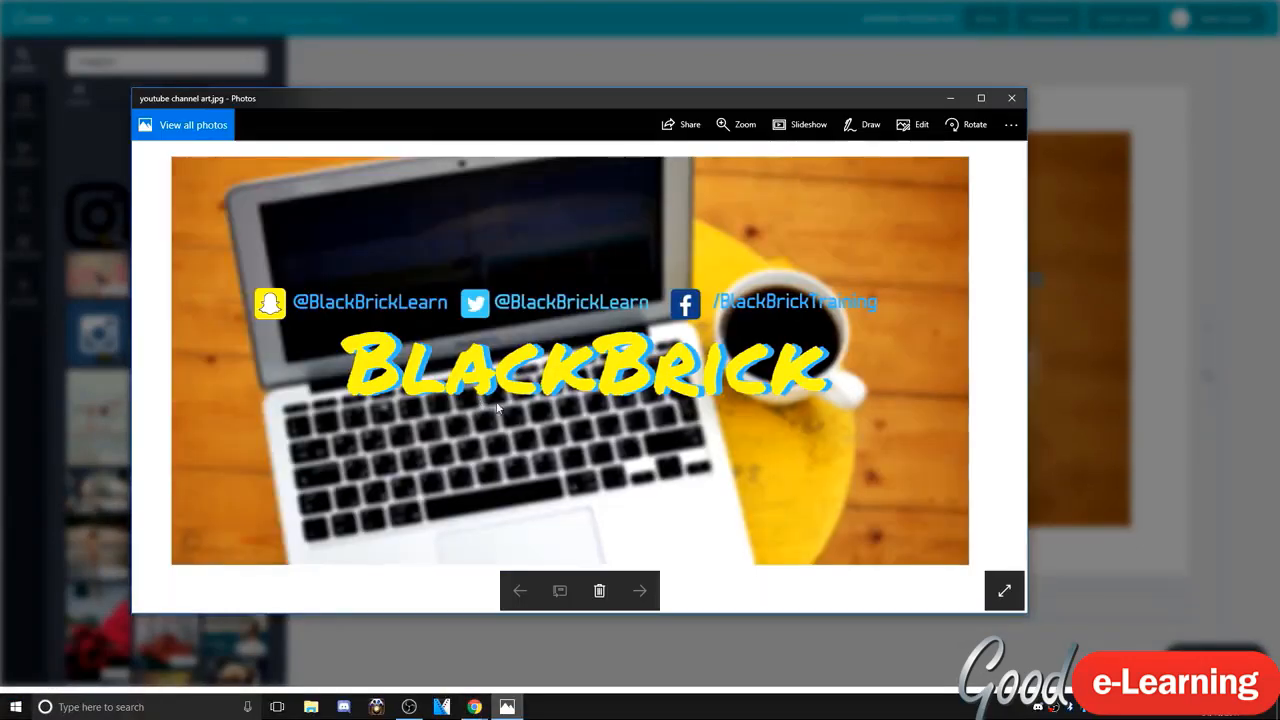
pyautogui.click(981, 98)
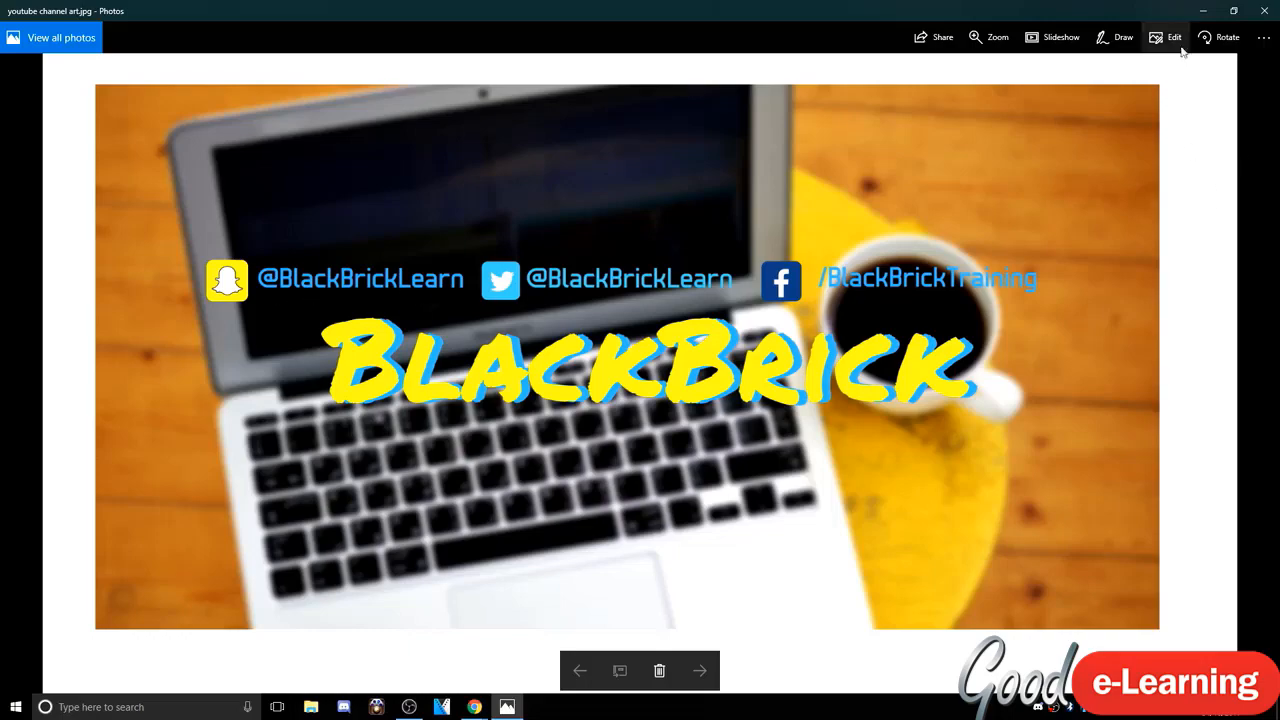
pyautogui.click(1264, 10)
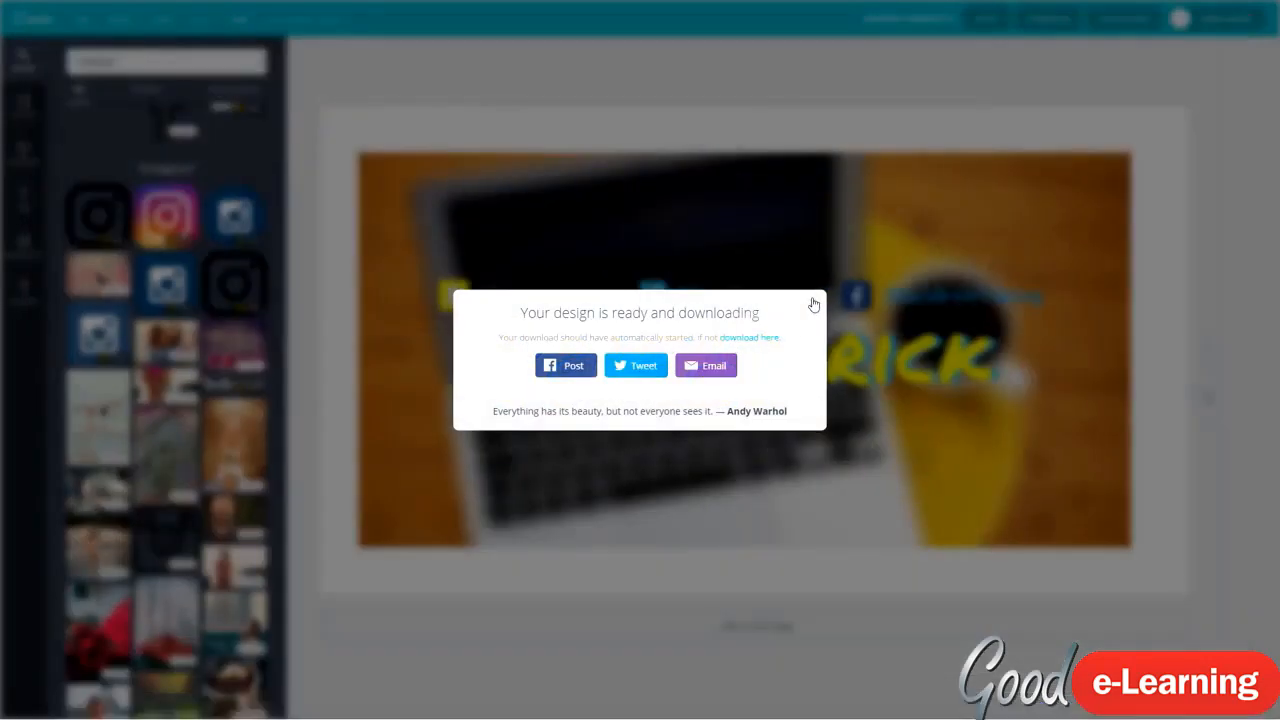
pyautogui.click(813, 302)
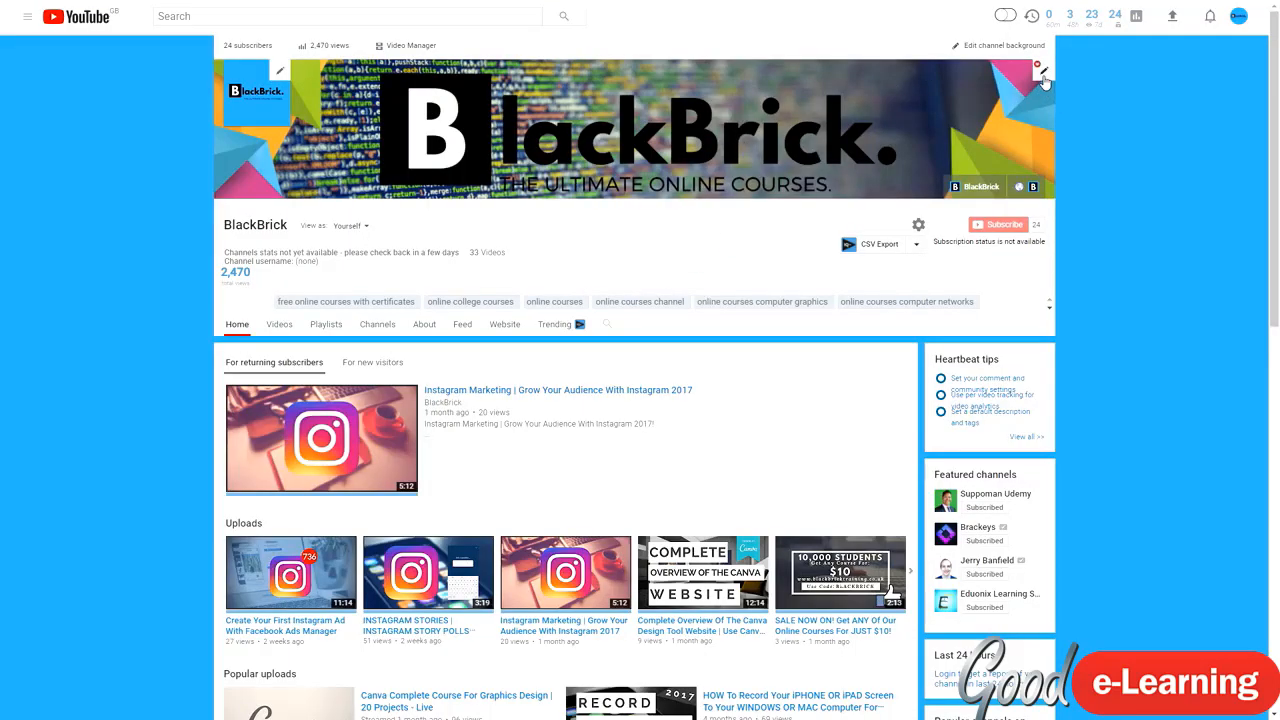
# On the YouTube channel page, edit the channel art and upload the youtube channel art image from the Downloads folder.
pyautogui.click(1043, 72)
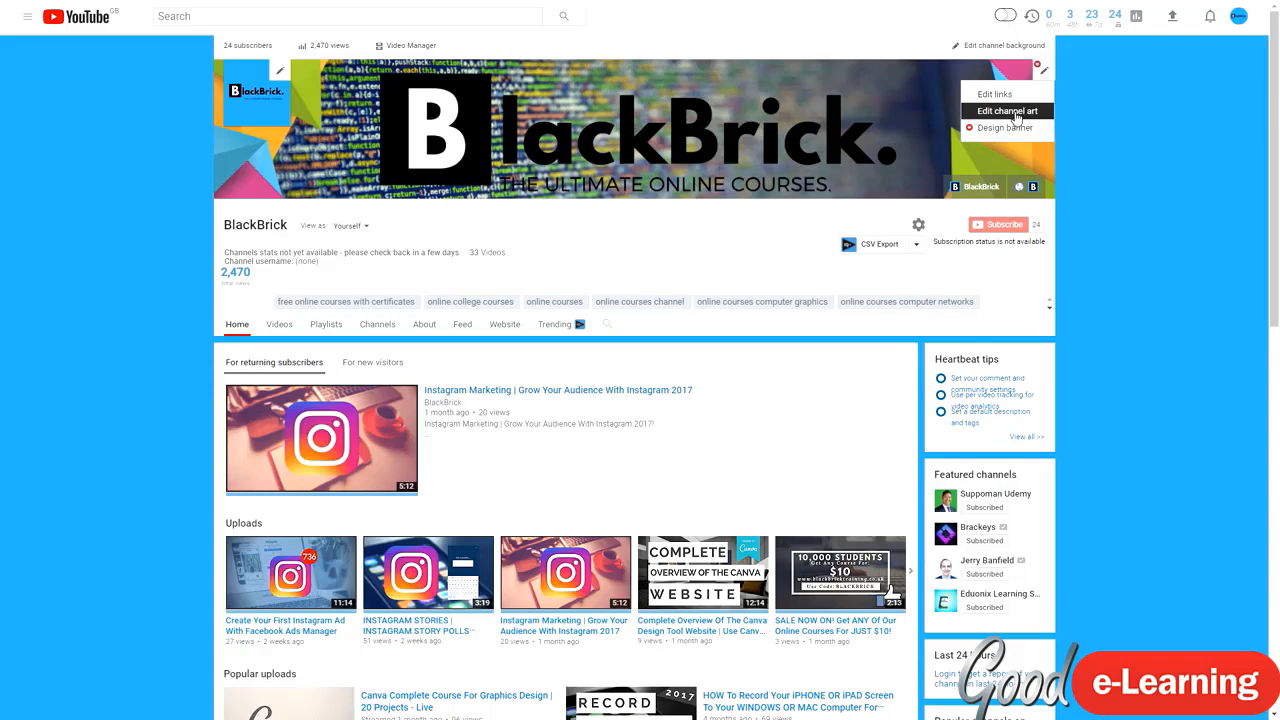
pyautogui.click(1007, 111)
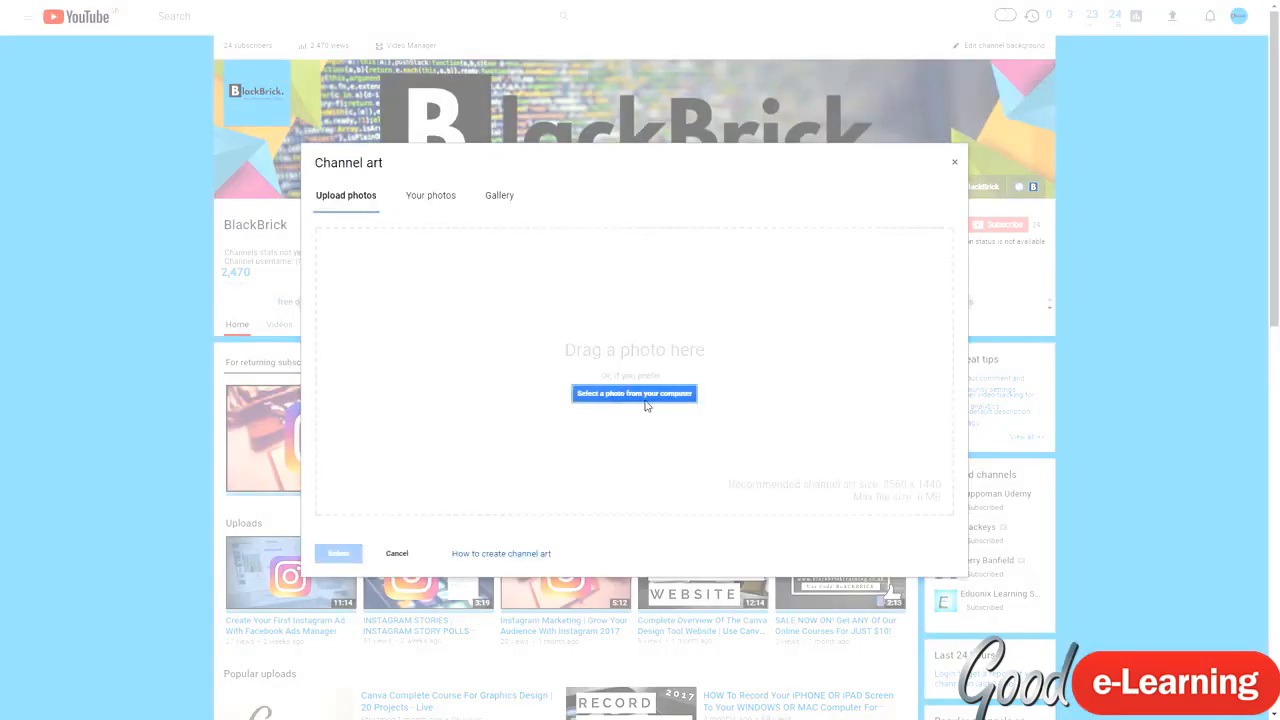
pyautogui.moveTo(868, 101); pyautogui.dragTo(1260, 113)
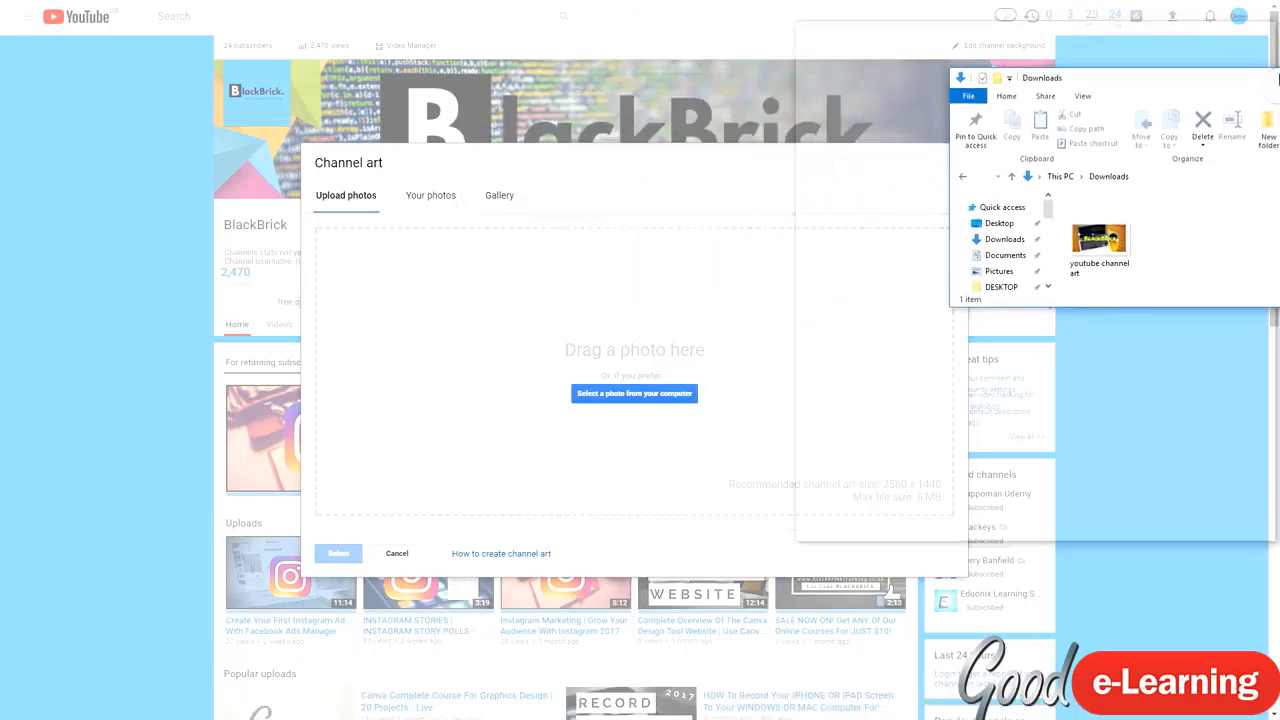
pyautogui.moveTo(1110, 270); pyautogui.dragTo(660, 360)
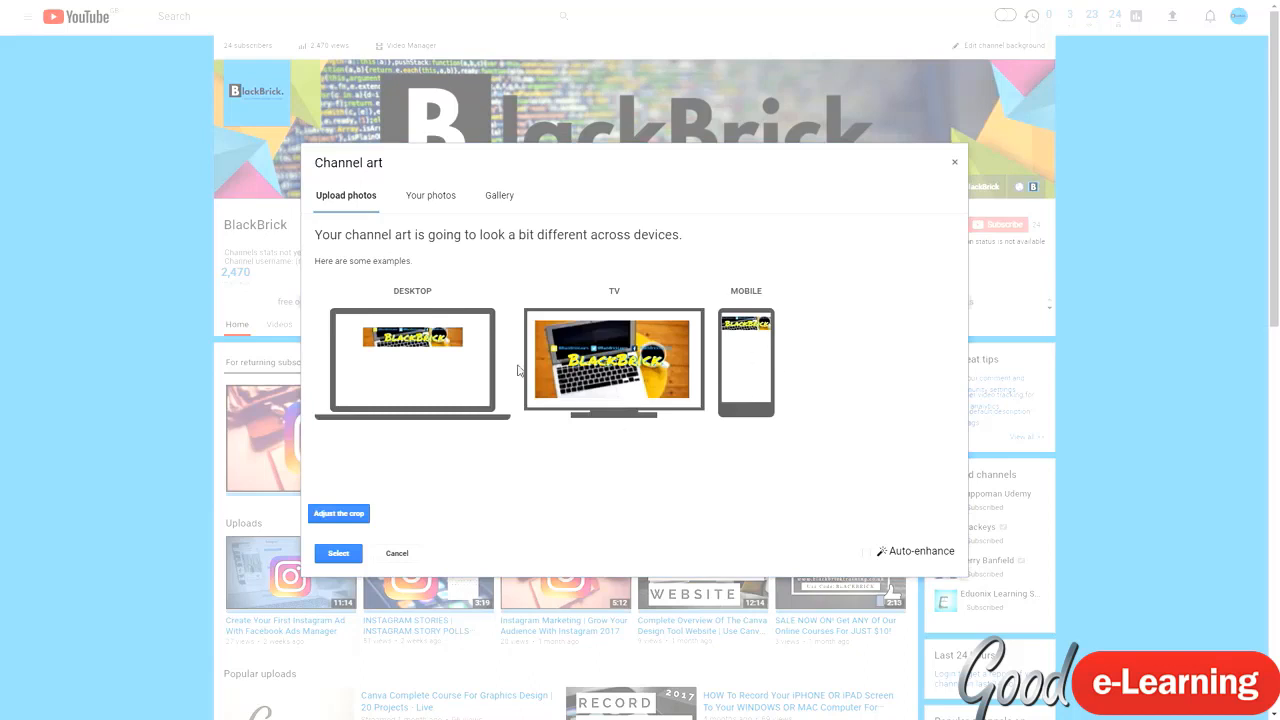
# Check the uploaded art's crop area and its desktop, TV and mobile previews, and select it as the channel art.
pyautogui.click(338, 512)
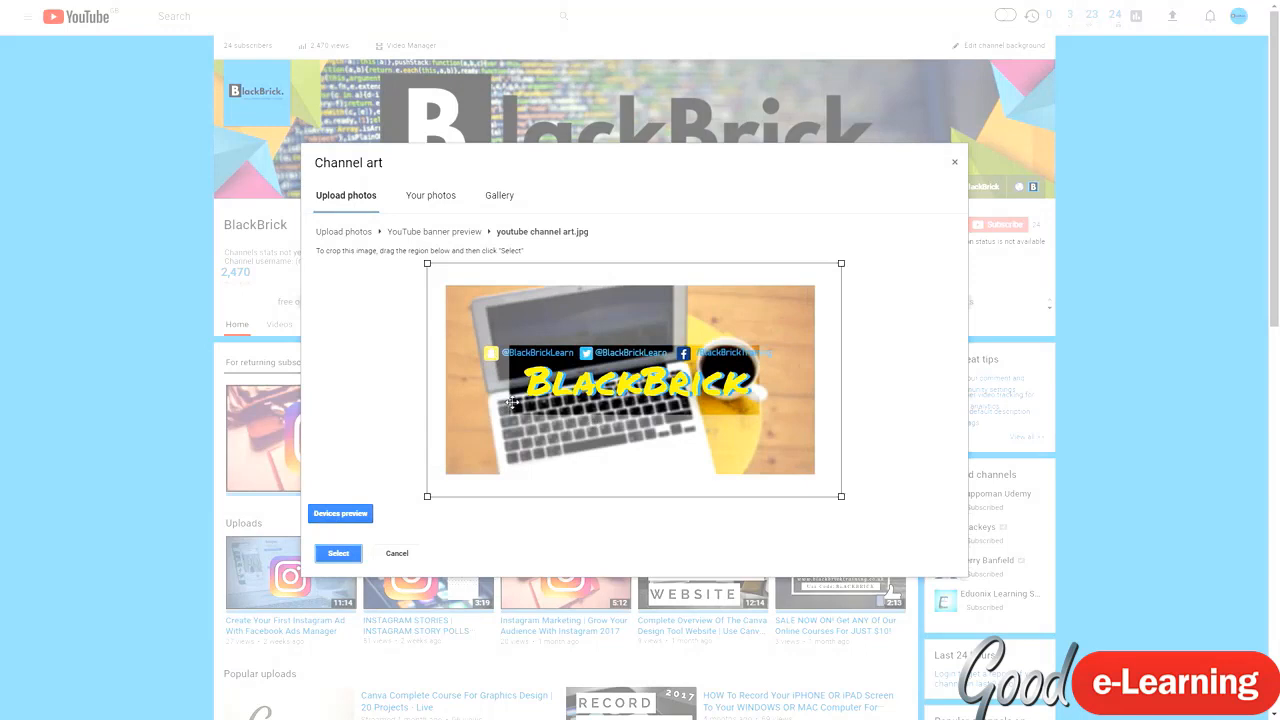
pyautogui.click(338, 515)
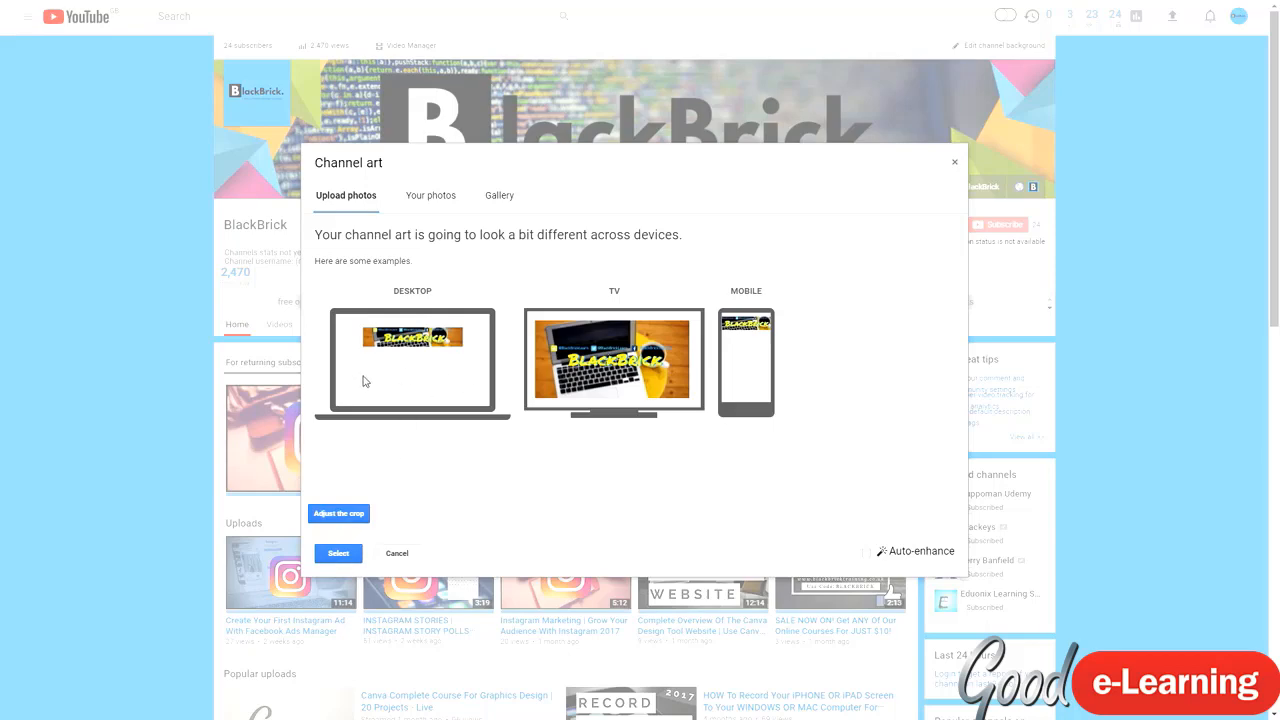
pyautogui.click(331, 556)
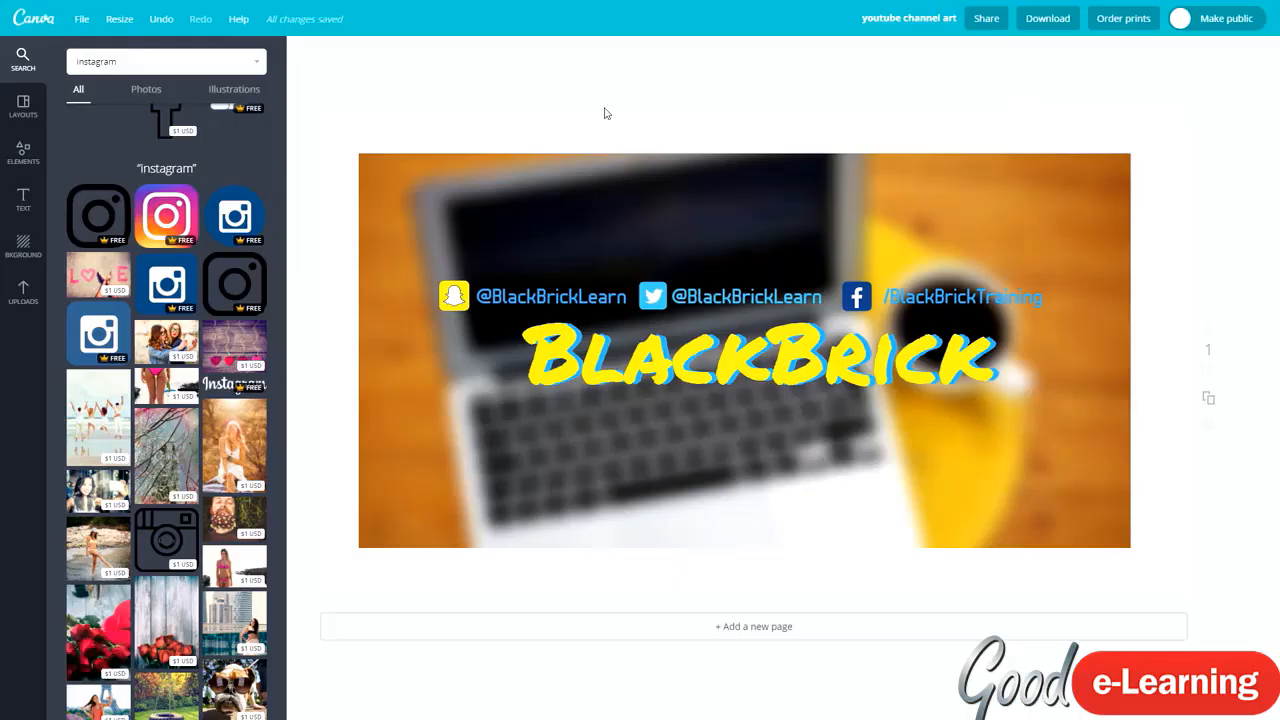
# Back in Canva, enlarge the background photo from its opposite corners so it covers the whole banner canvas.
pyautogui.click(369, 172)
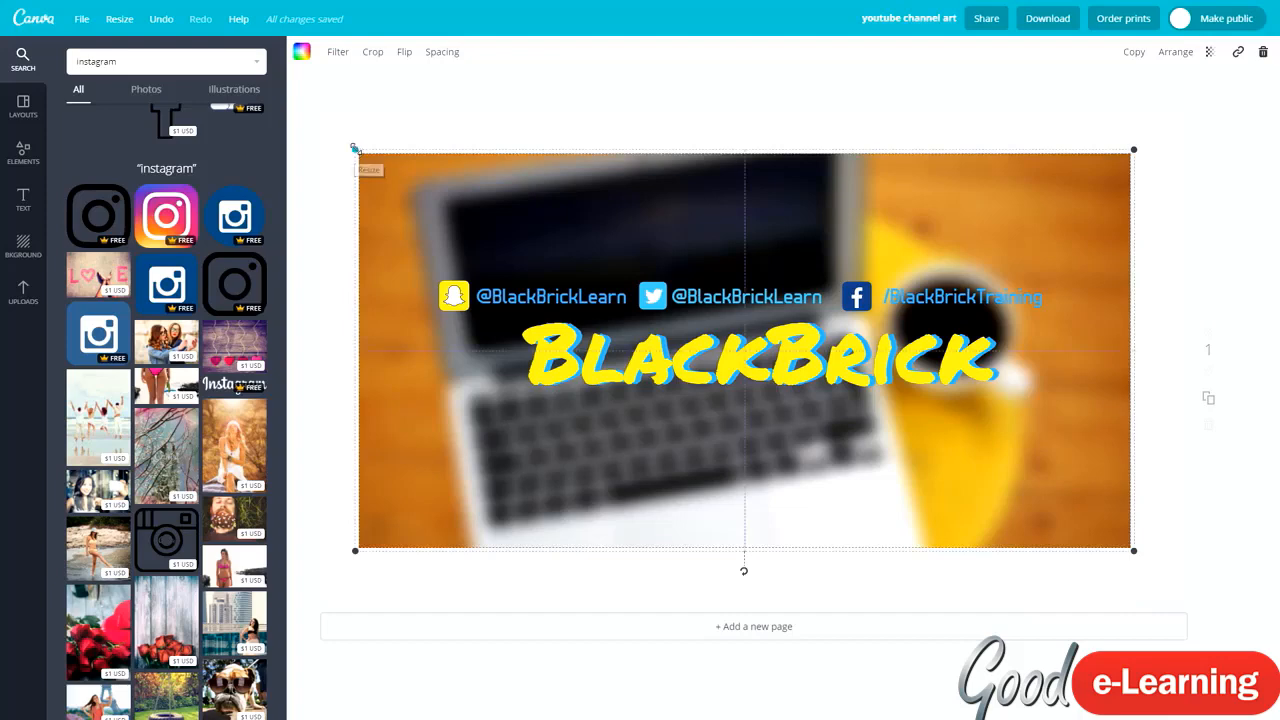
pyautogui.moveTo(356, 150); pyautogui.dragTo(312, 107)
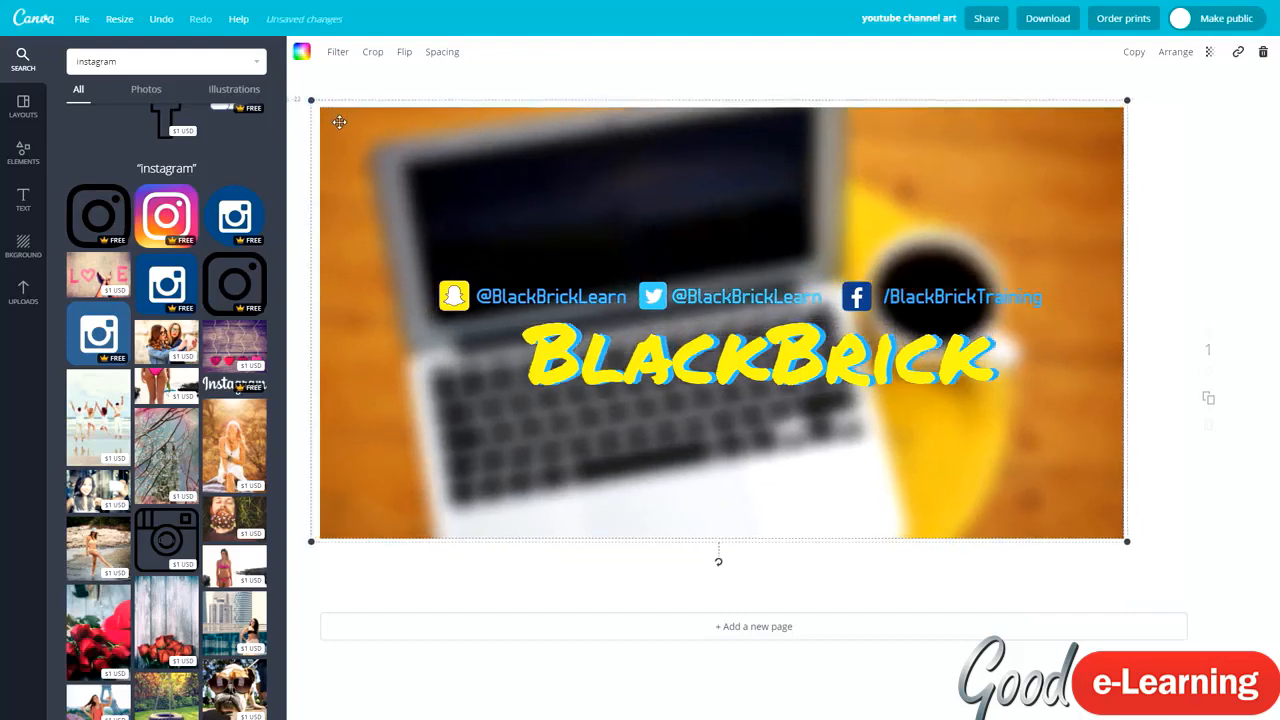
pyautogui.moveTo(1127, 548); pyautogui.dragTo(1205, 608)
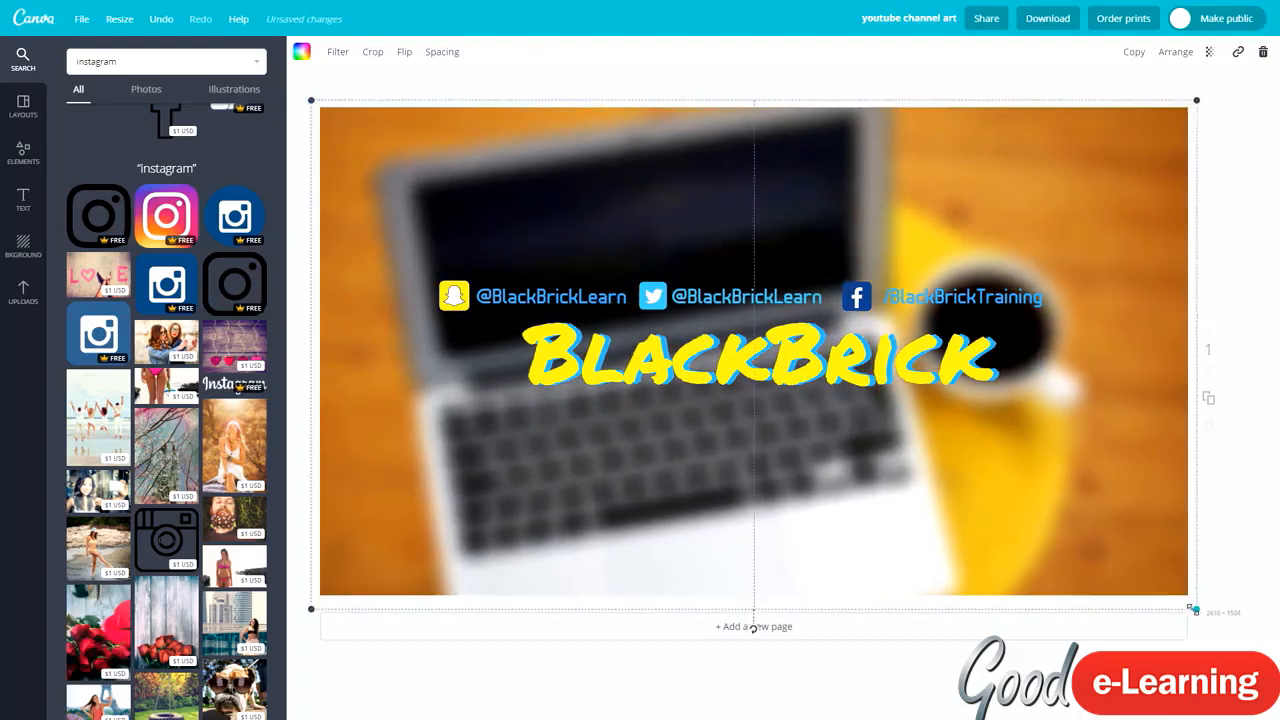
pyautogui.moveTo(886, 526); pyautogui.dragTo(899, 523)
# Move the BlackBrick heading with its shadow slightly down, and lower the row of social icons and handles to sit just above it.
pyautogui.moveTo(965, 435); pyautogui.dragTo(585, 348)
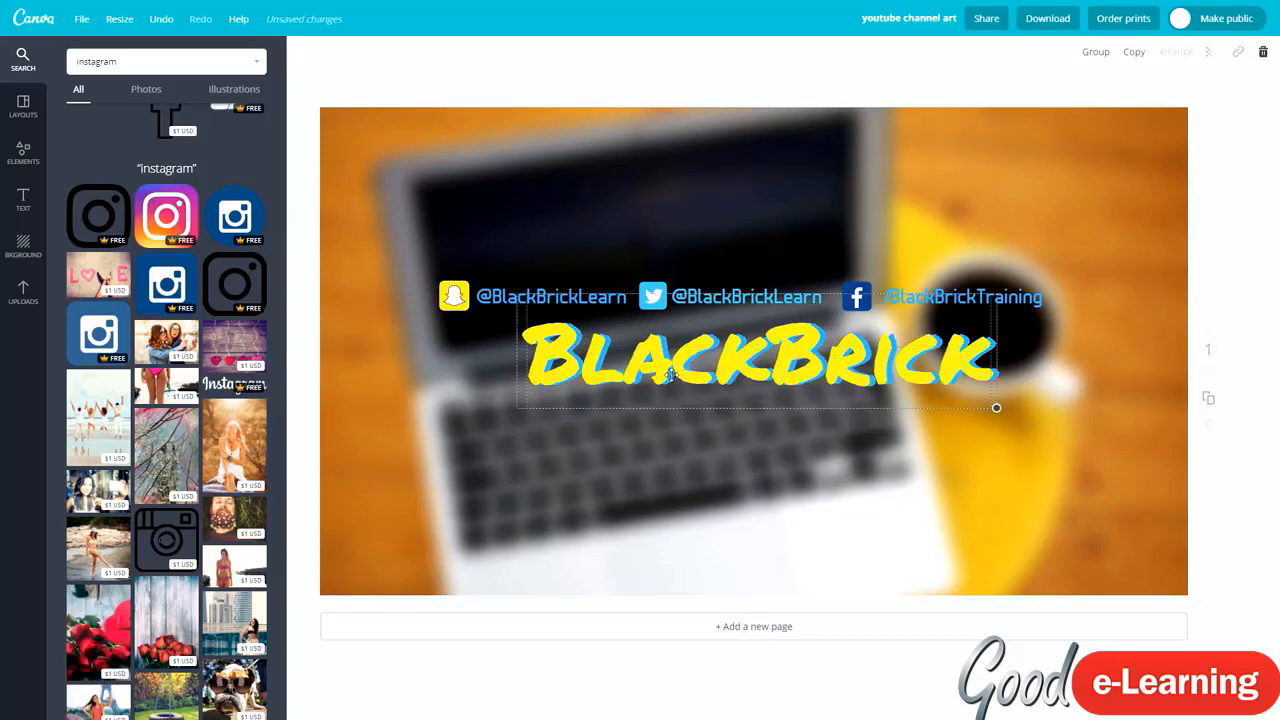
pyautogui.moveTo(676, 372); pyautogui.dragTo(678, 384)
pyautogui.moveTo(415, 245); pyautogui.dragTo(1052, 291)
pyautogui.moveTo(728, 289); pyautogui.dragTo(718, 307)
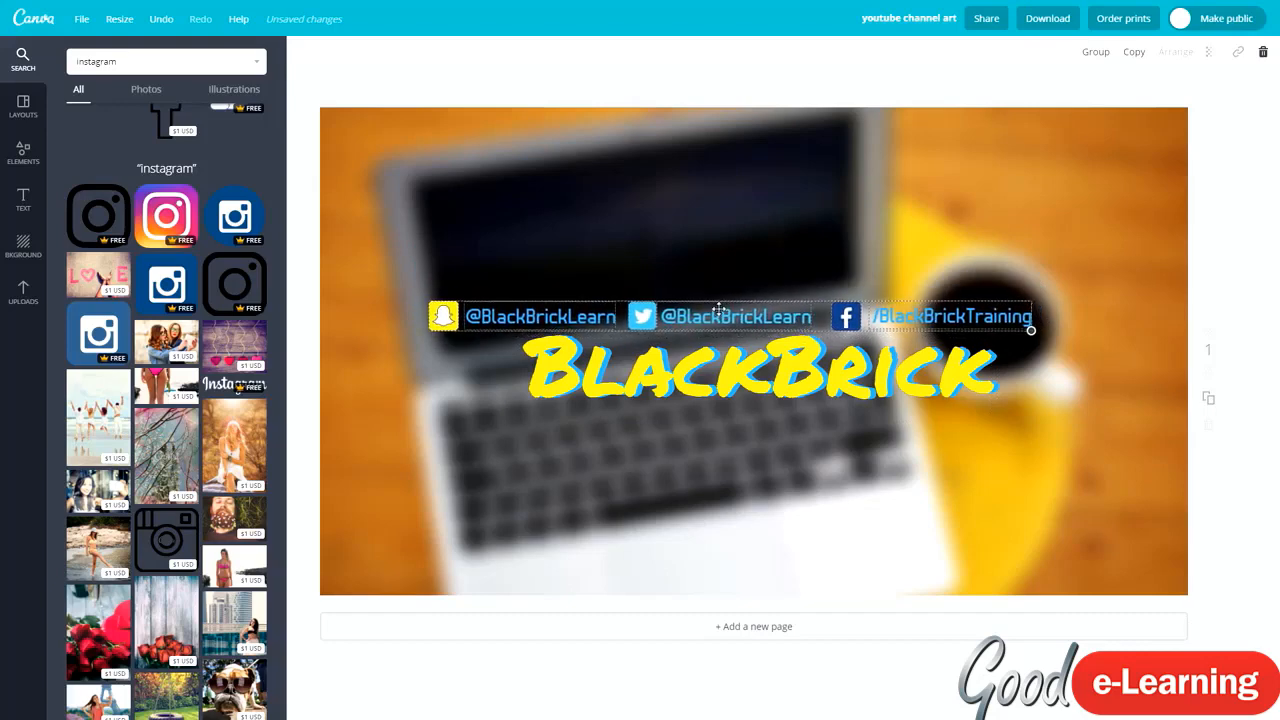
pyautogui.click(969, 457)
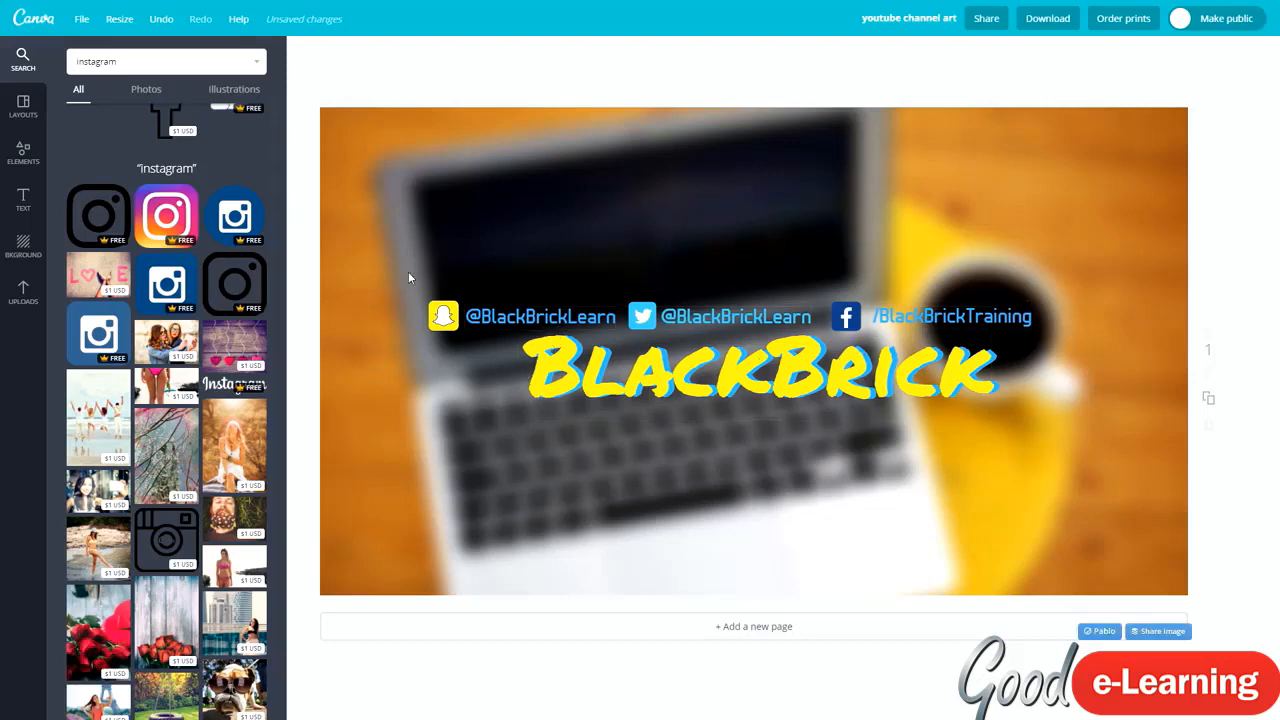
# Rearrange the social icons and handles around the heading, with Twitter and Facebook closer together above it and Snapchat centred below it.
pyautogui.moveTo(407, 292); pyautogui.dragTo(612, 330)
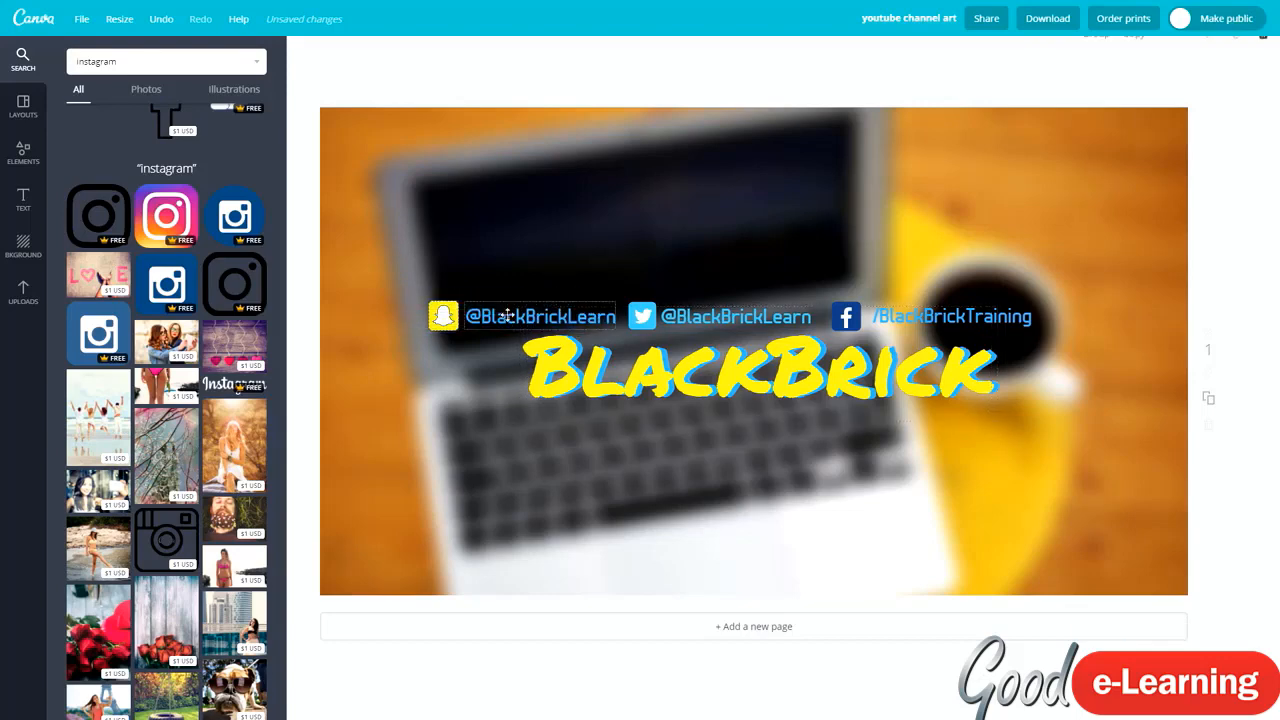
pyautogui.moveTo(477, 318); pyautogui.dragTo(707, 427)
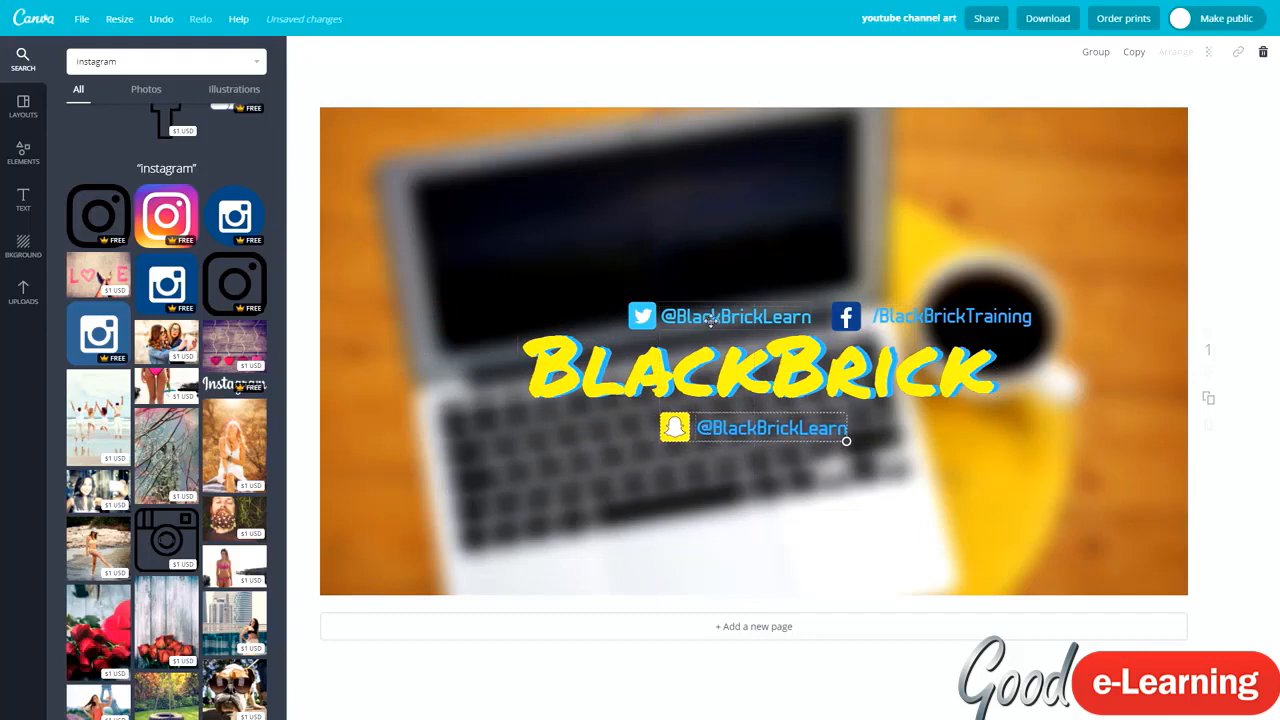
pyautogui.moveTo(629, 281); pyautogui.dragTo(641, 311)
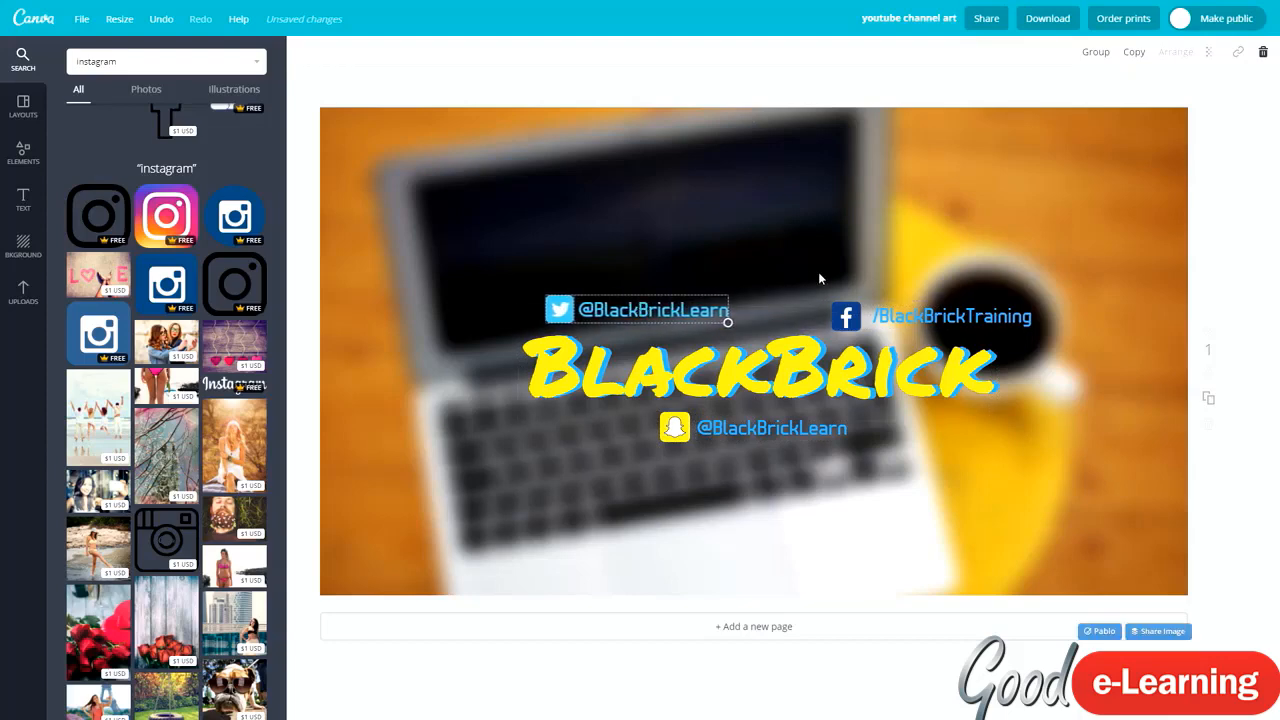
pyautogui.moveTo(818, 272); pyautogui.dragTo(919, 310)
pyautogui.moveTo(867, 467); pyautogui.dragTo(678, 418)
pyautogui.moveTo(676, 431); pyautogui.dragTo(685, 425)
pyautogui.click(935, 561)
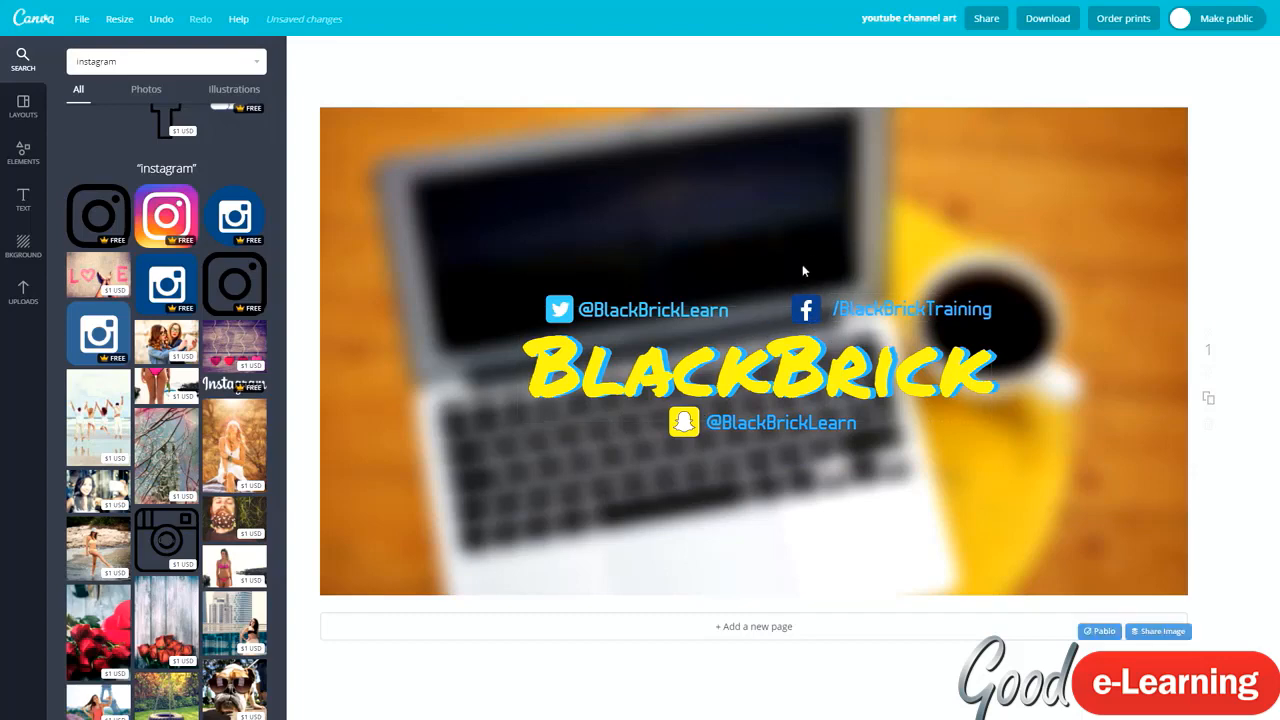
# Delete the Facebook icon and handle, and move the Snapchat icon and handle into their place above the heading, level with Twitter.
pyautogui.moveTo(798, 266); pyautogui.dragTo(986, 314)
pyautogui.press('Delete')
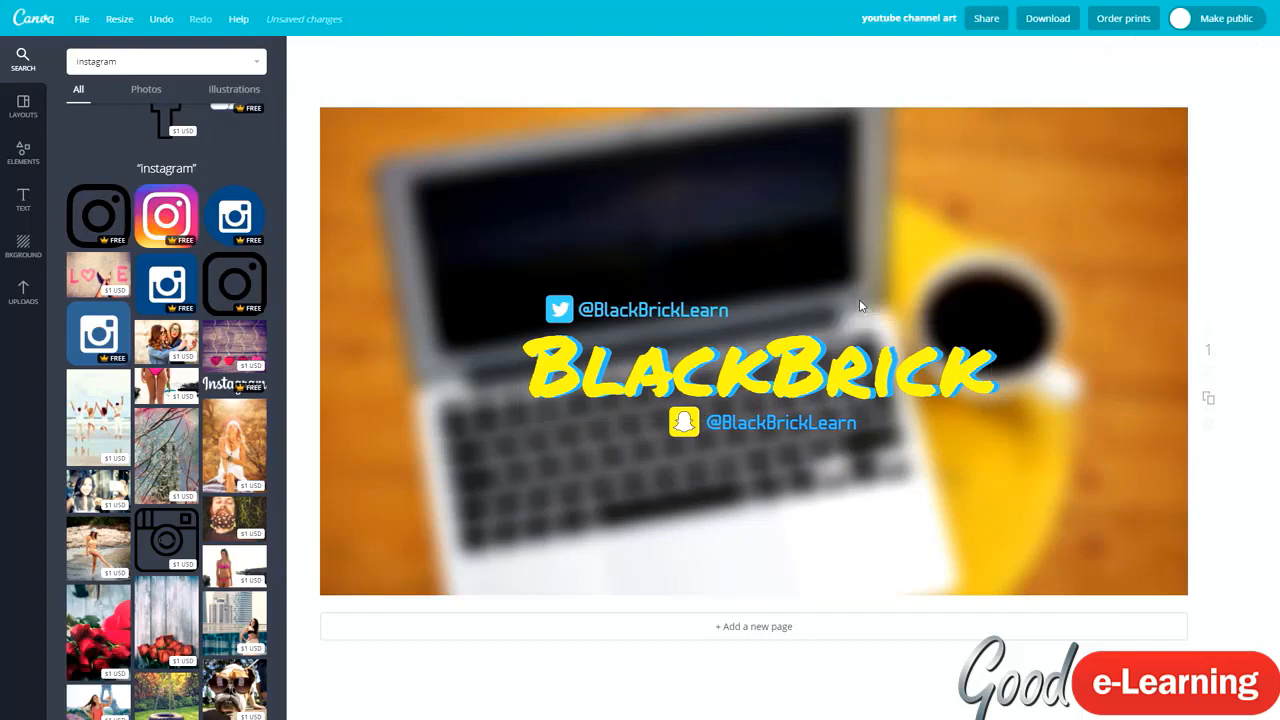
pyautogui.moveTo(797, 470); pyautogui.dragTo(802, 317)
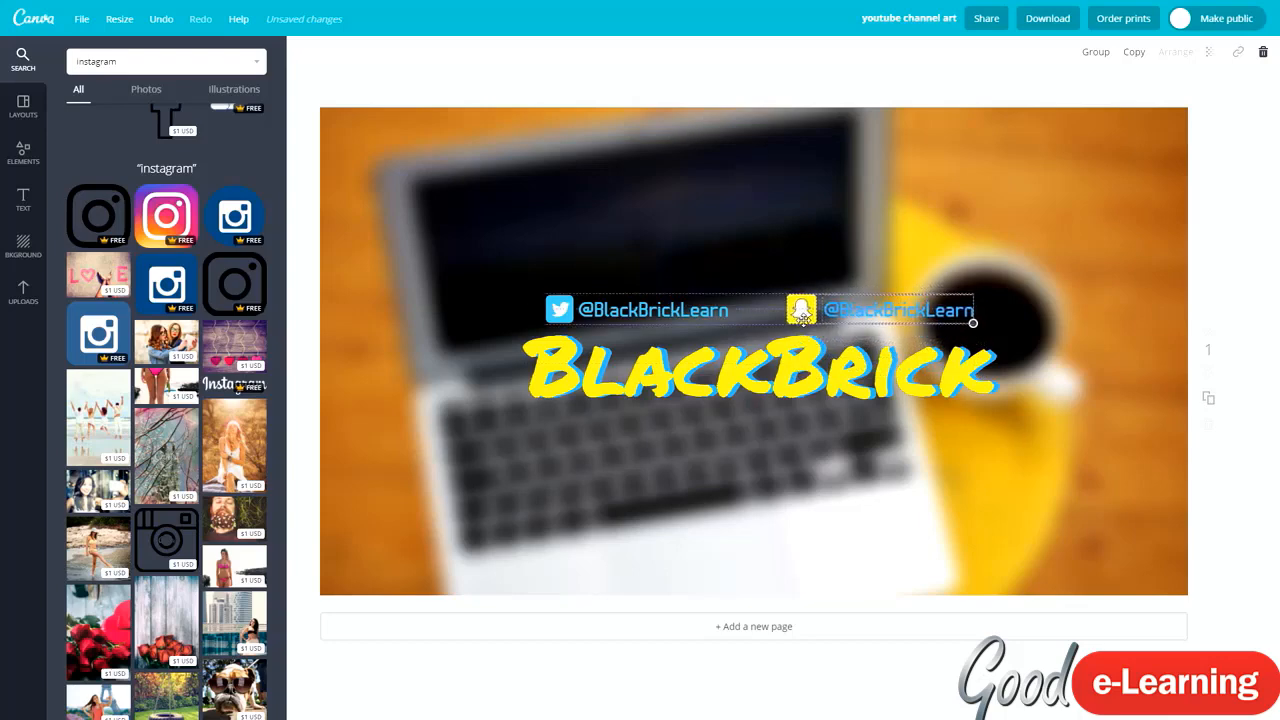
pyautogui.click(752, 482)
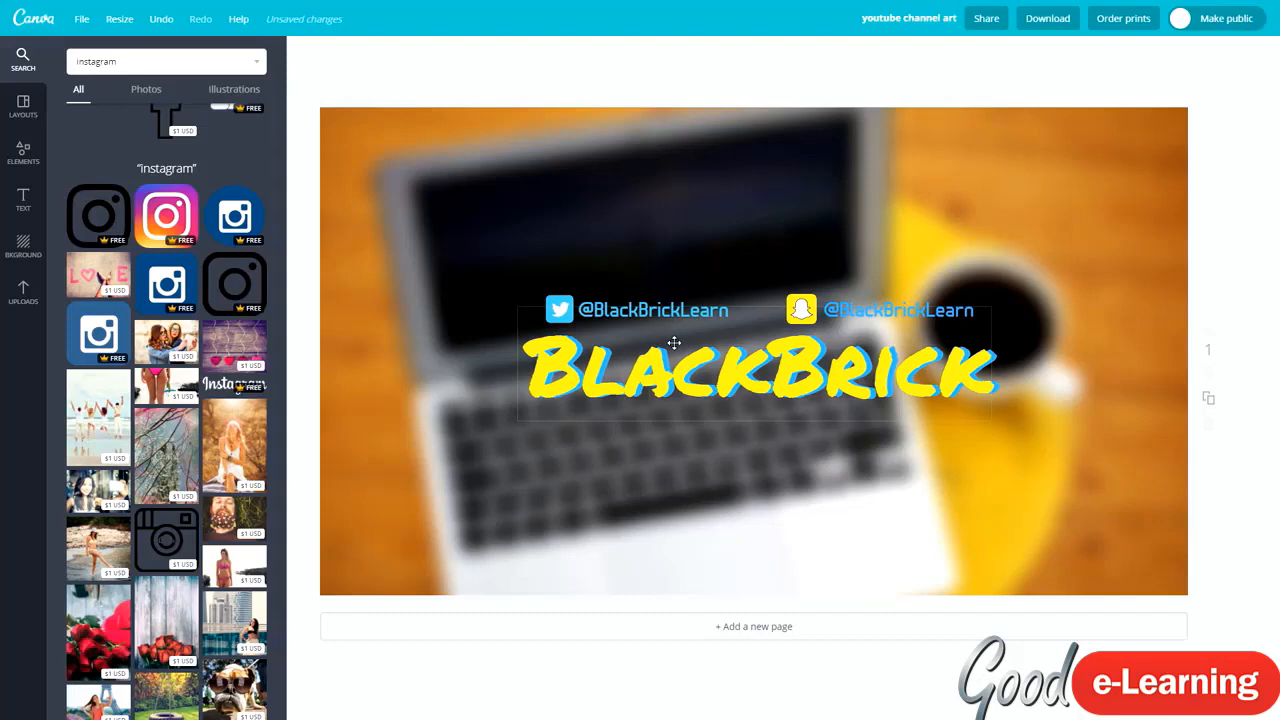
# Download the banner as a JPG, open the downloaded image to check it, and close the viewer.
pyautogui.click(1060, 24)
pyautogui.click(1011, 90)
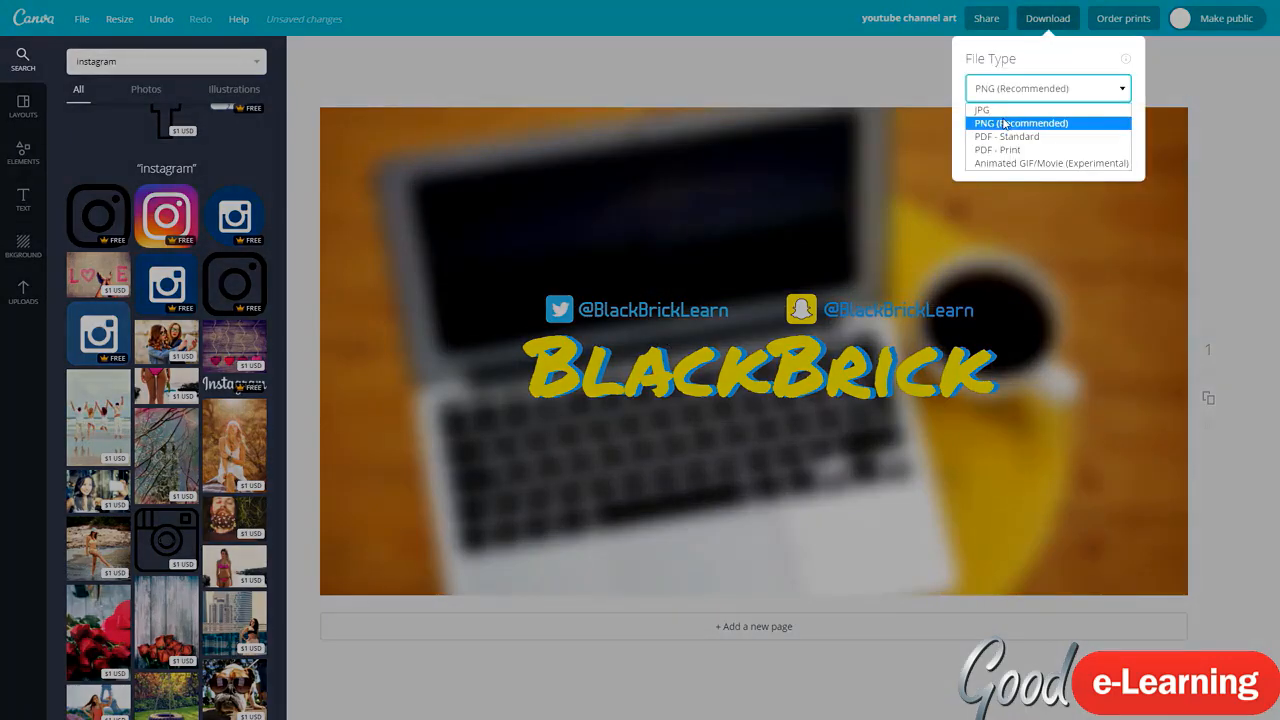
pyautogui.click(1012, 108)
pyautogui.click(1028, 138)
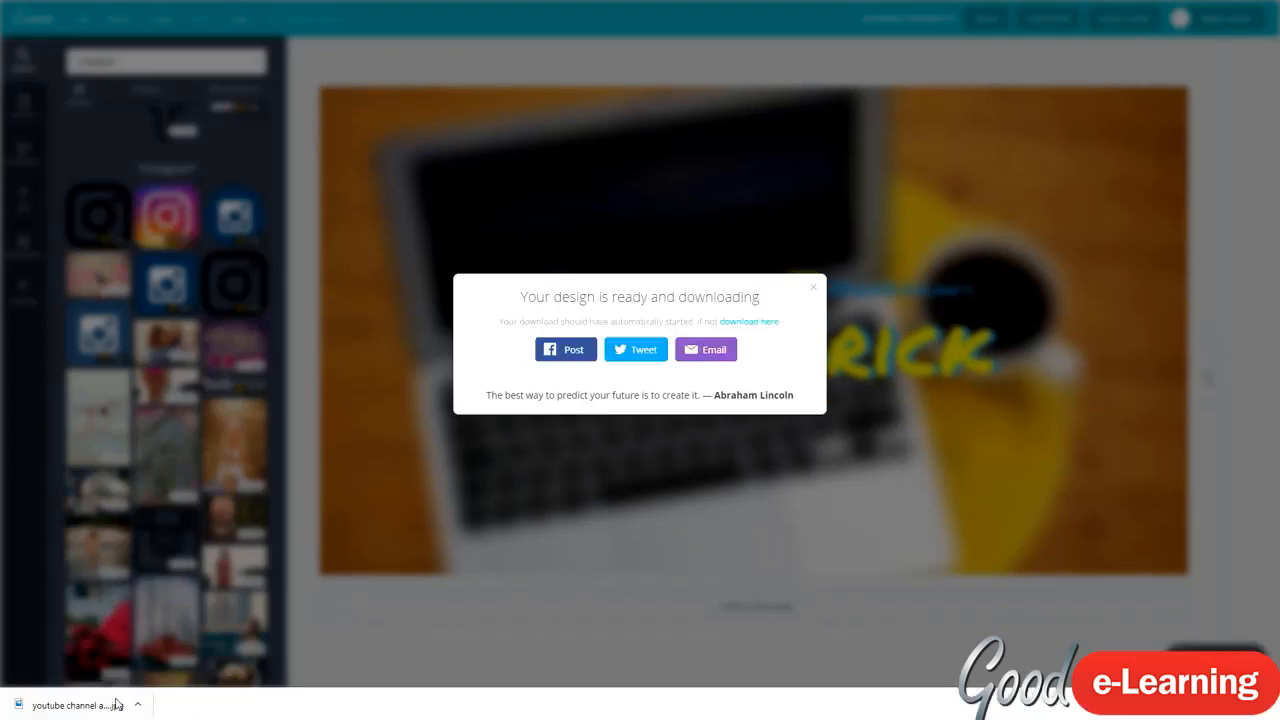
pyautogui.click(80, 705)
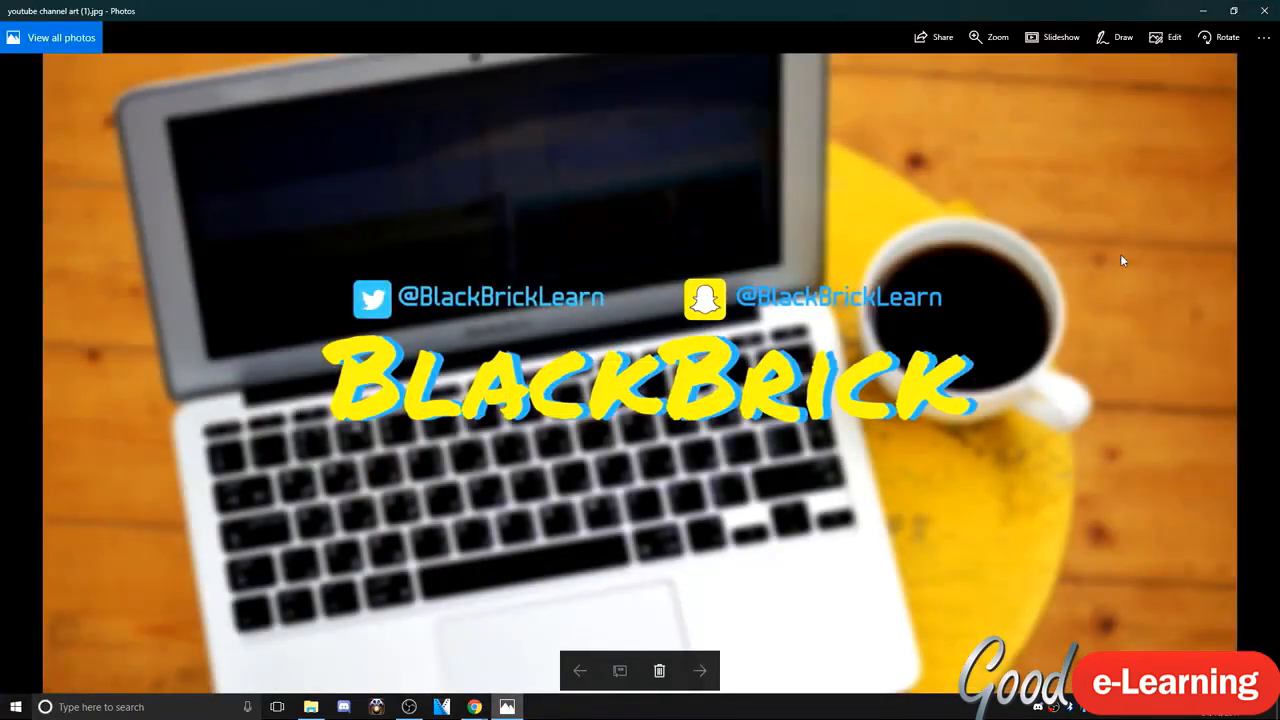
pyautogui.click(1264, 11)
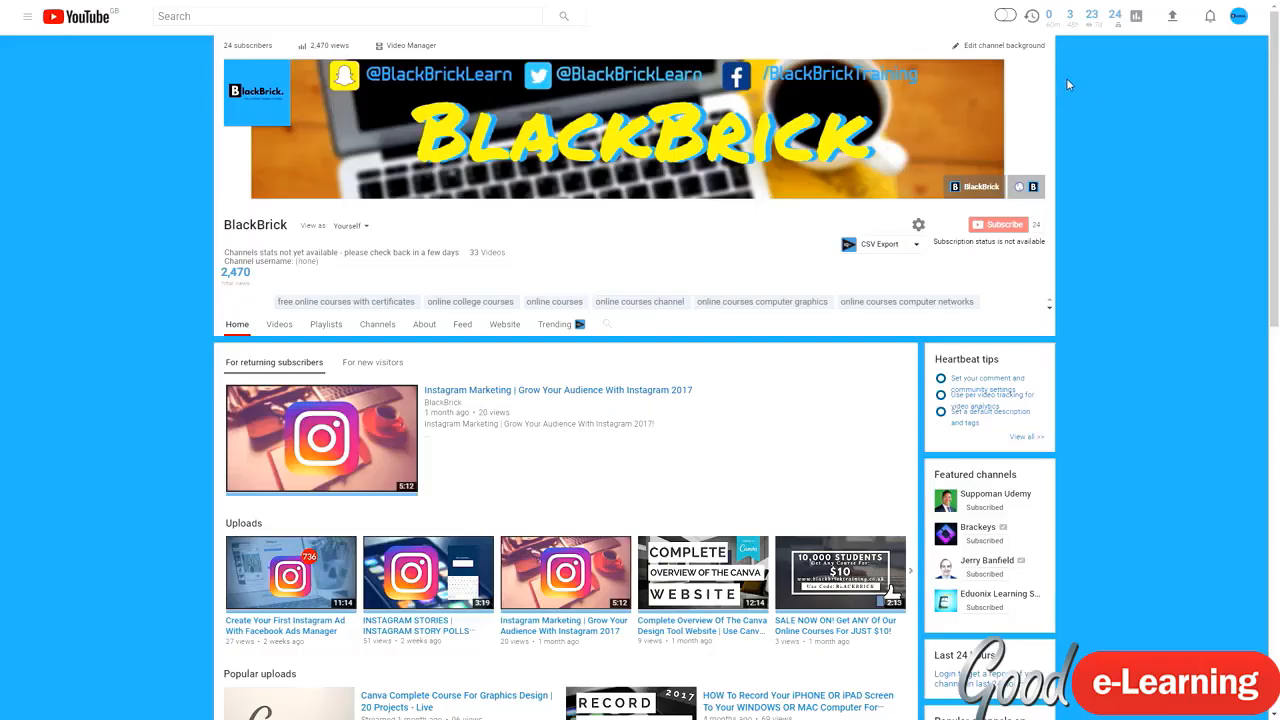
# On YouTube, upload the downloaded banner image from the Downloads folder as channel art, apply Auto-enhance and select it.
pyautogui.click(1043, 78)
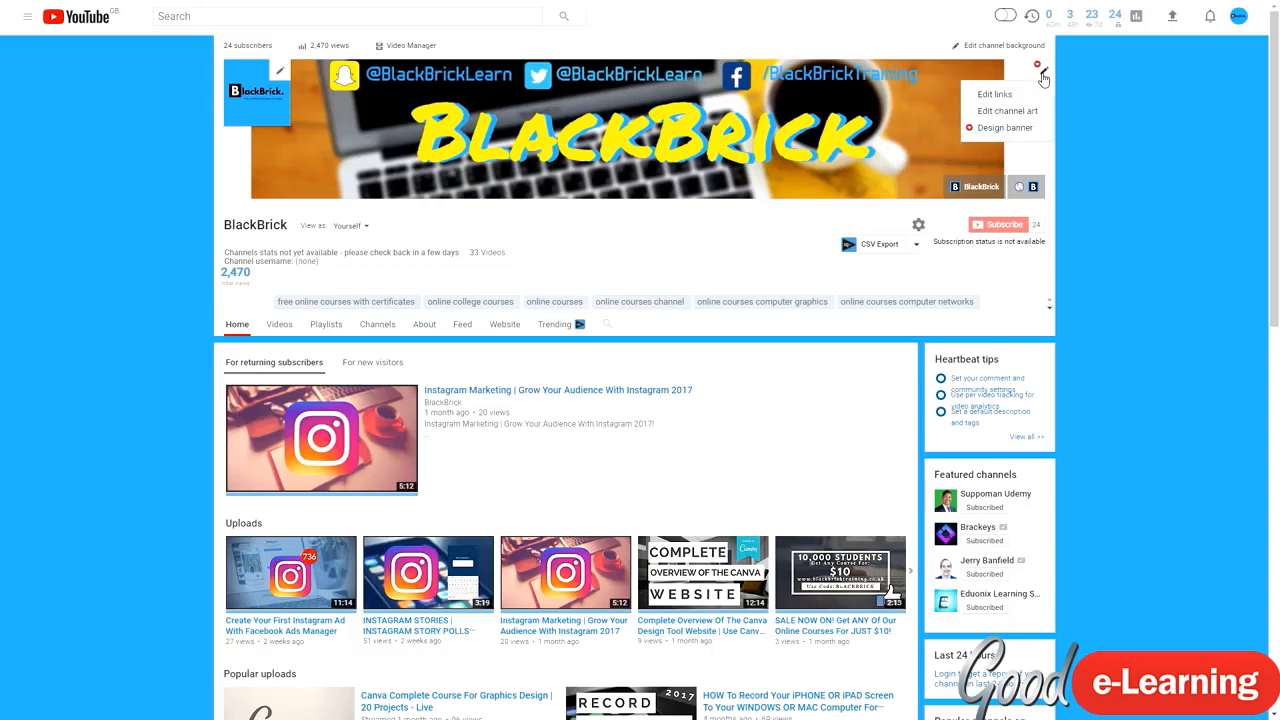
pyautogui.click(1010, 104)
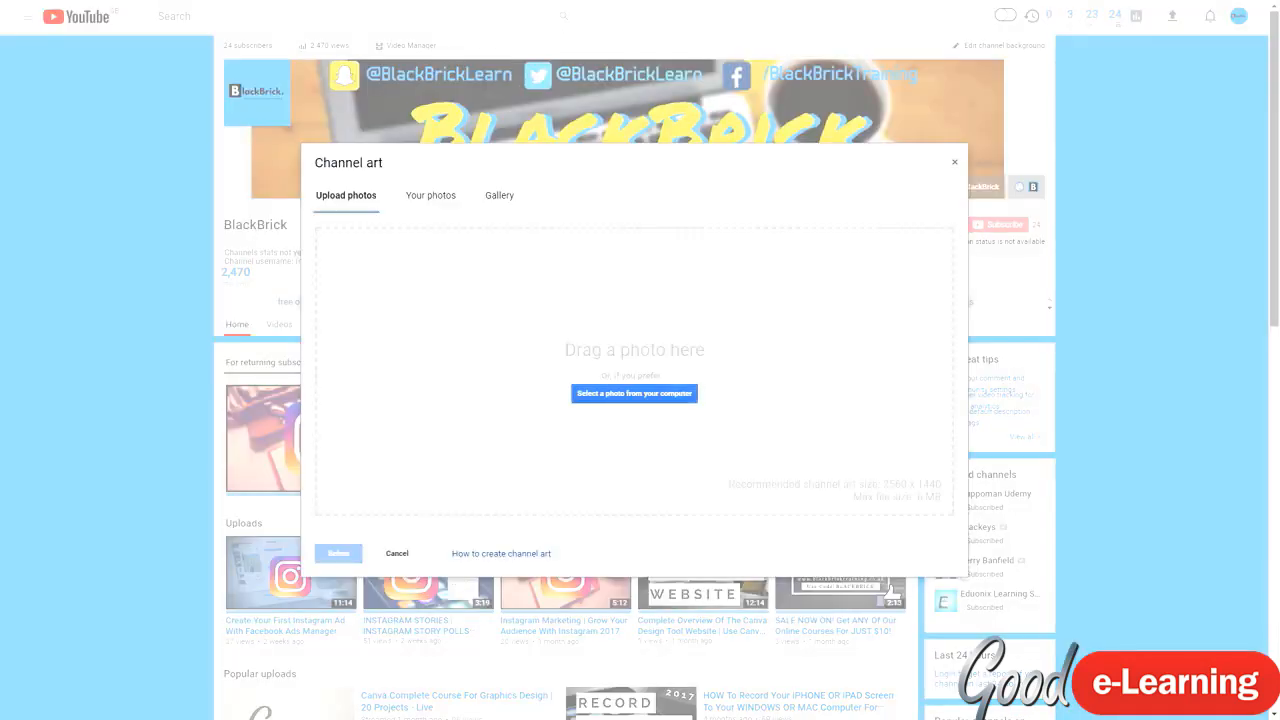
pyautogui.moveTo(1279, 137); pyautogui.dragTo(1077, 123)
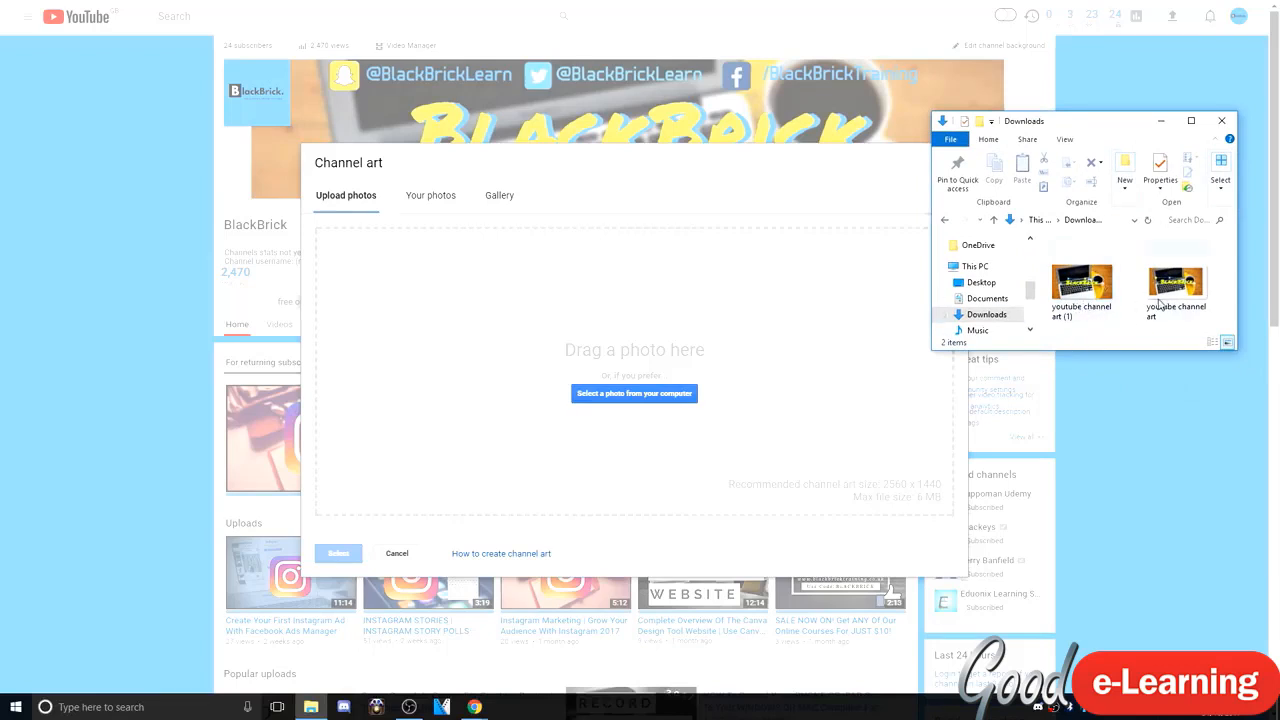
pyautogui.moveTo(1160, 300); pyautogui.dragTo(680, 366)
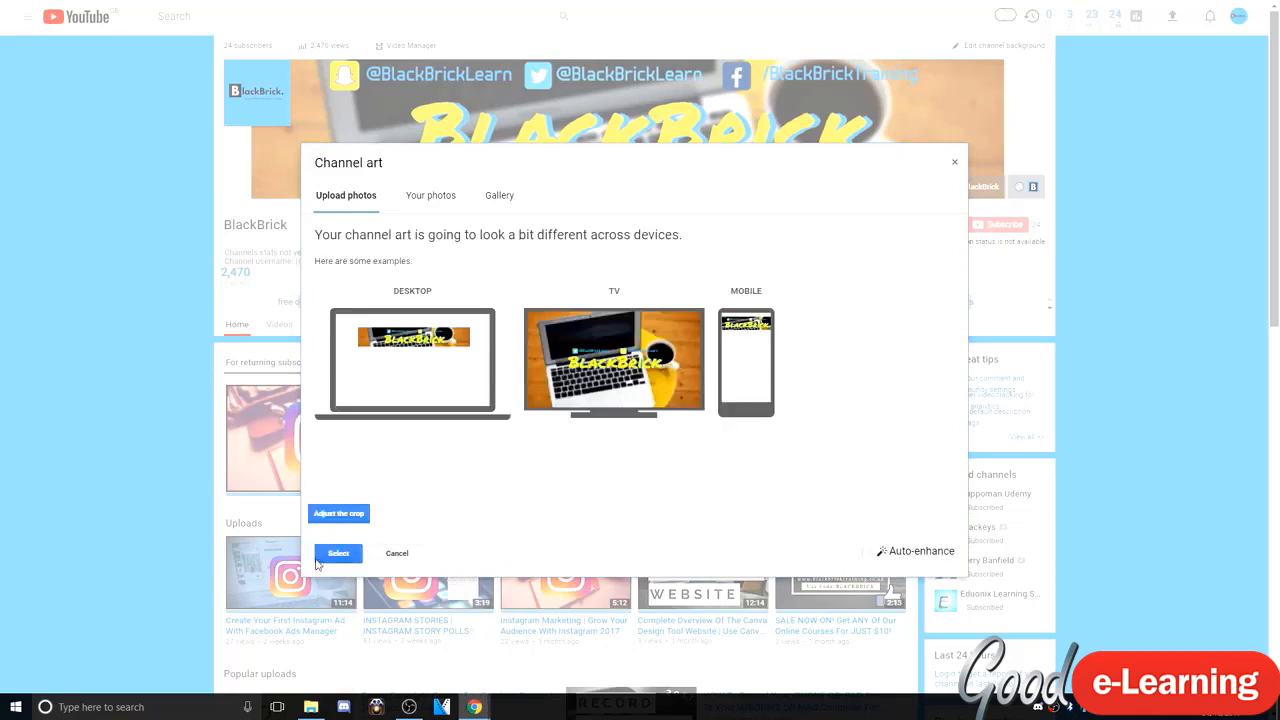
pyautogui.click(910, 551)
pyautogui.click(338, 555)
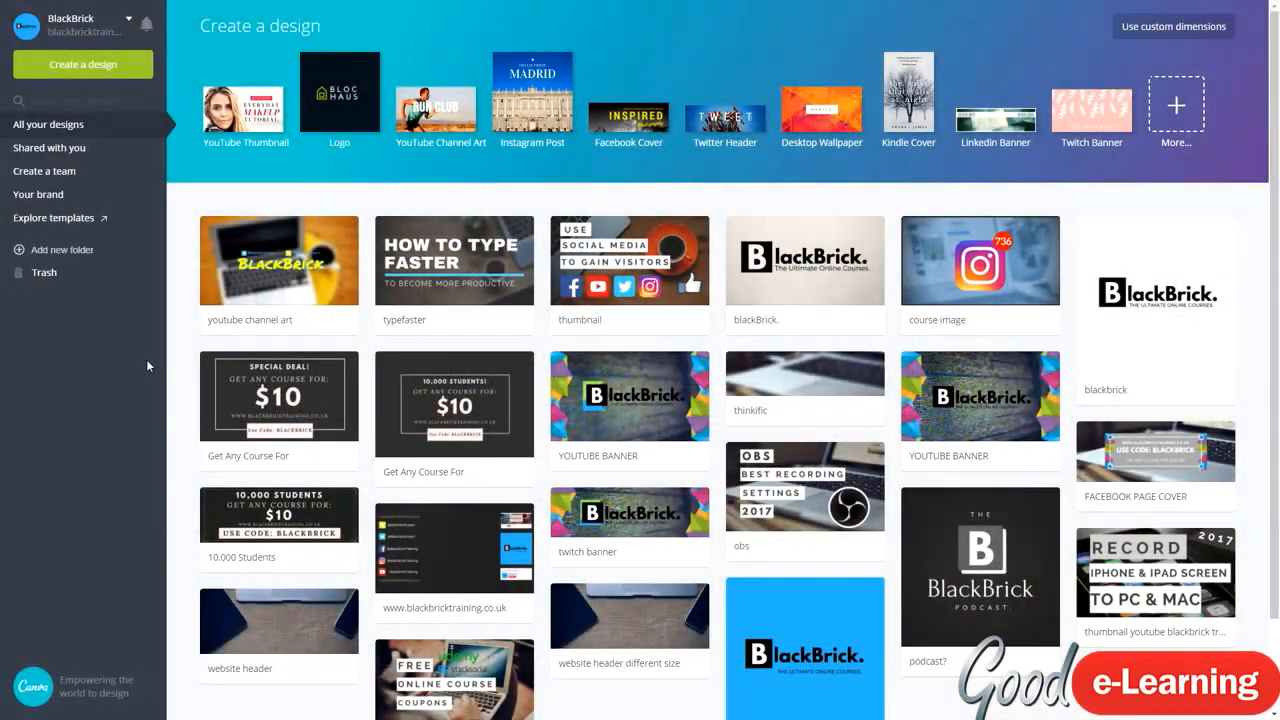
# Back in Canva, open the youtube channel art design and add a new blank page below the banner.
pyautogui.click(238, 258)
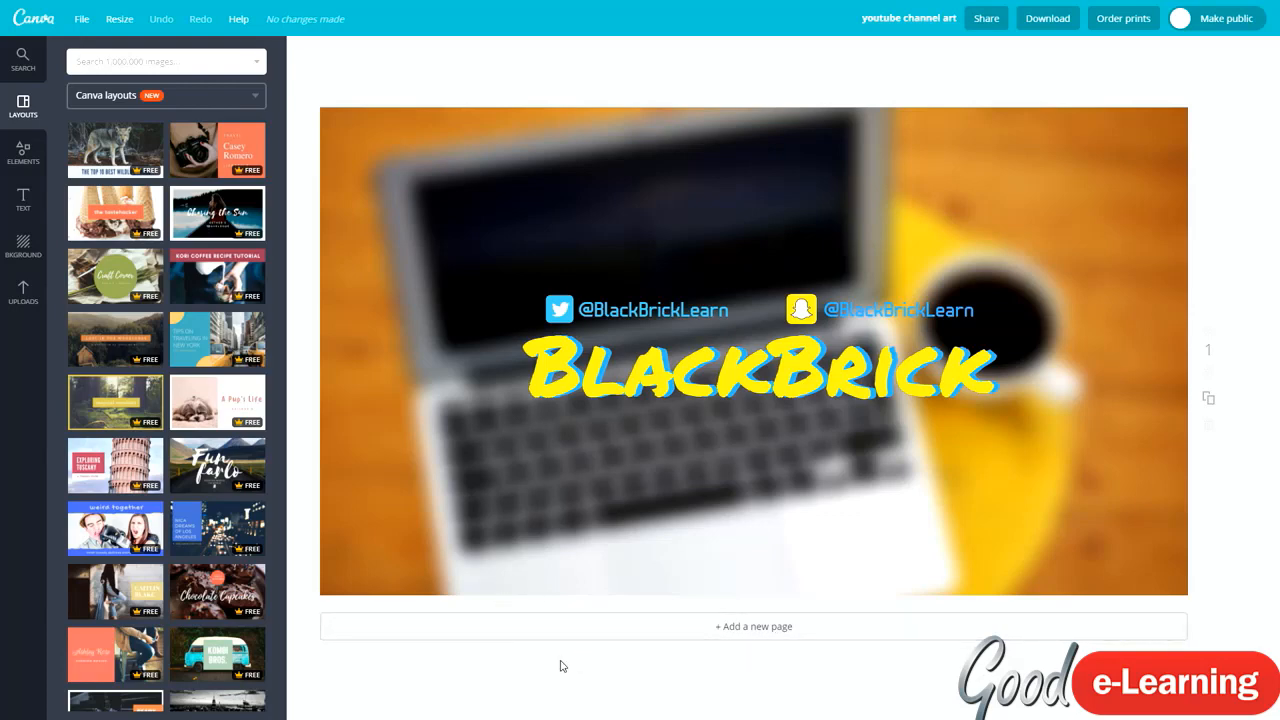
pyautogui.click(756, 636)
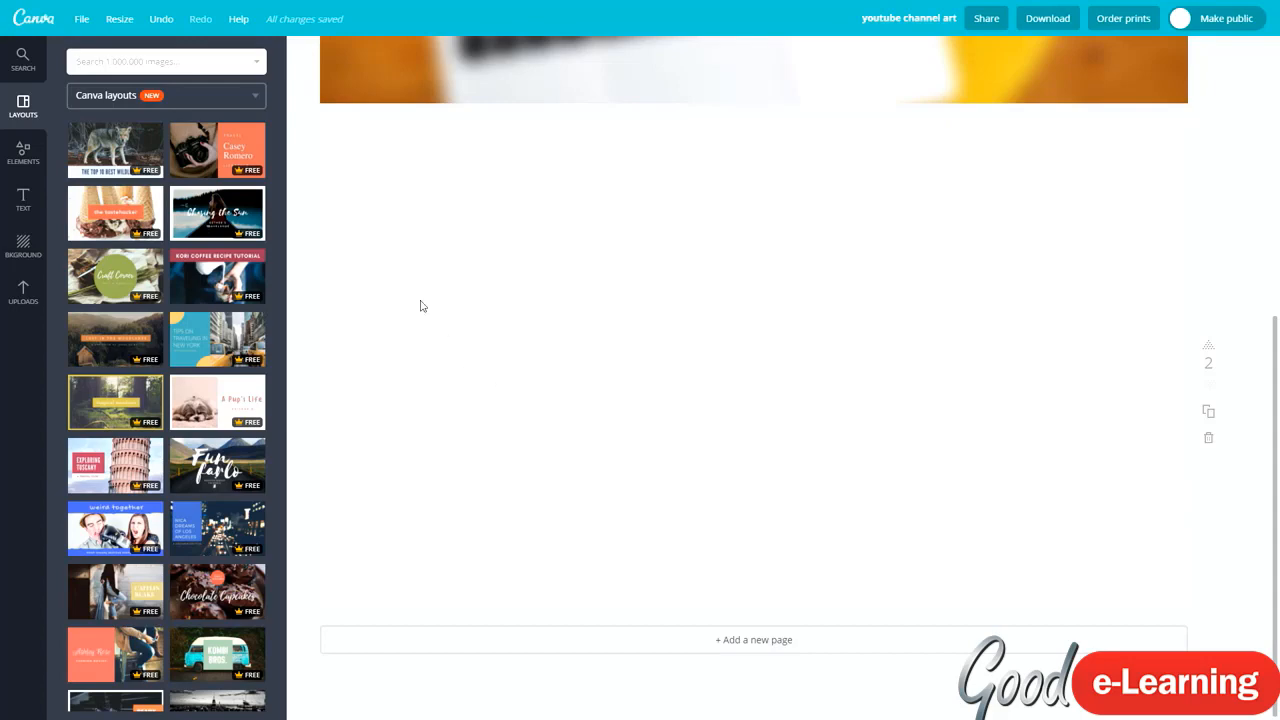
# Browse the available element categories and look through the whole Shapes collection.
pyautogui.click(23, 152)
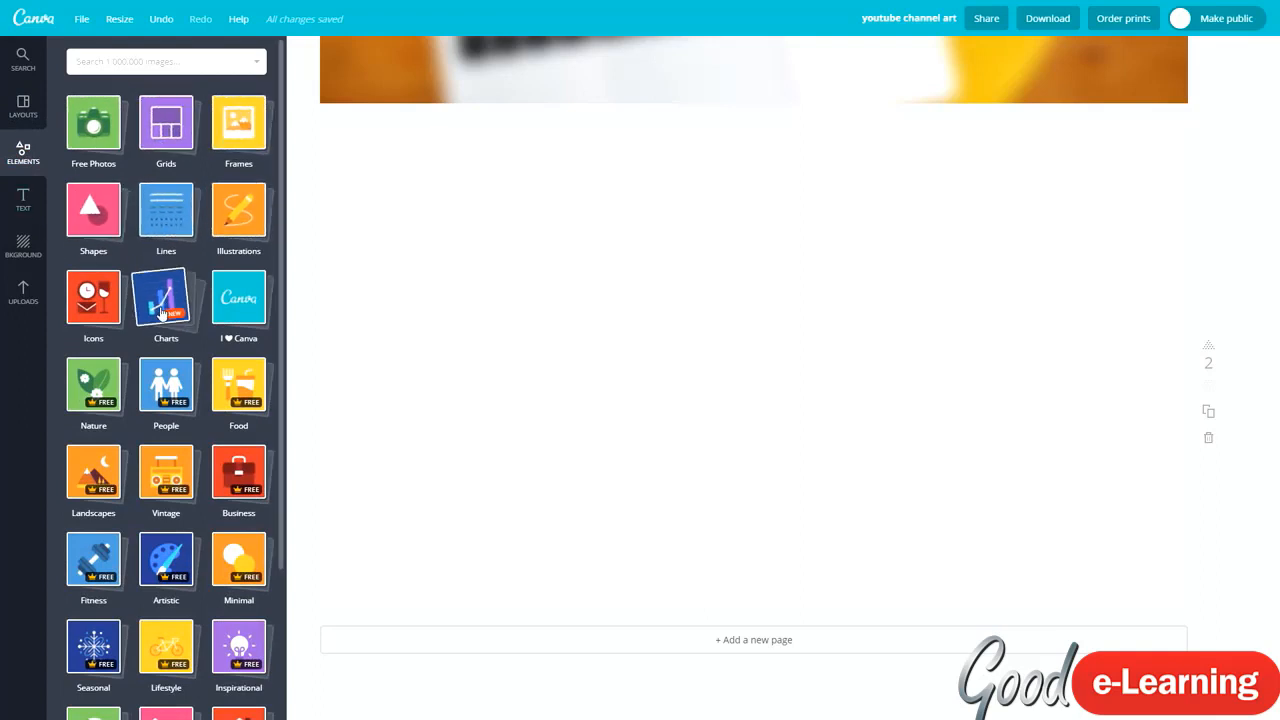
pyautogui.scroll(-3, 179, 691)
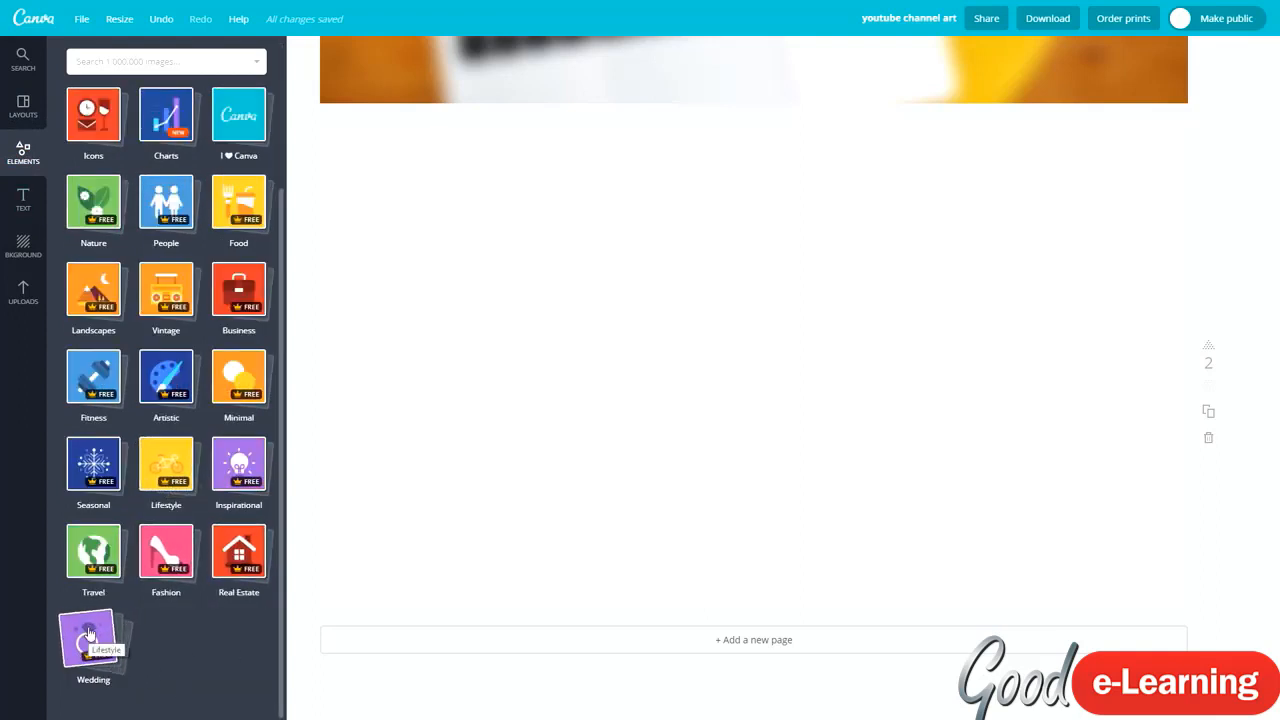
pyautogui.scroll(3, 101, 632)
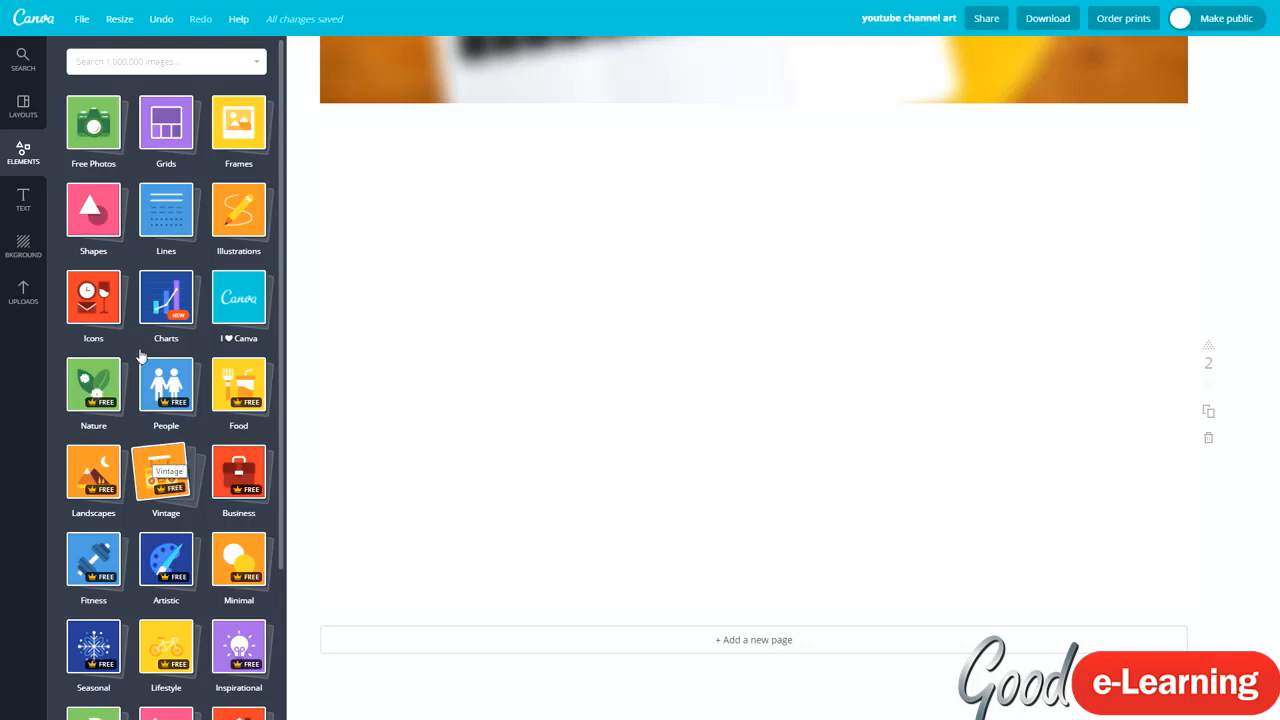
pyautogui.click(122, 228)
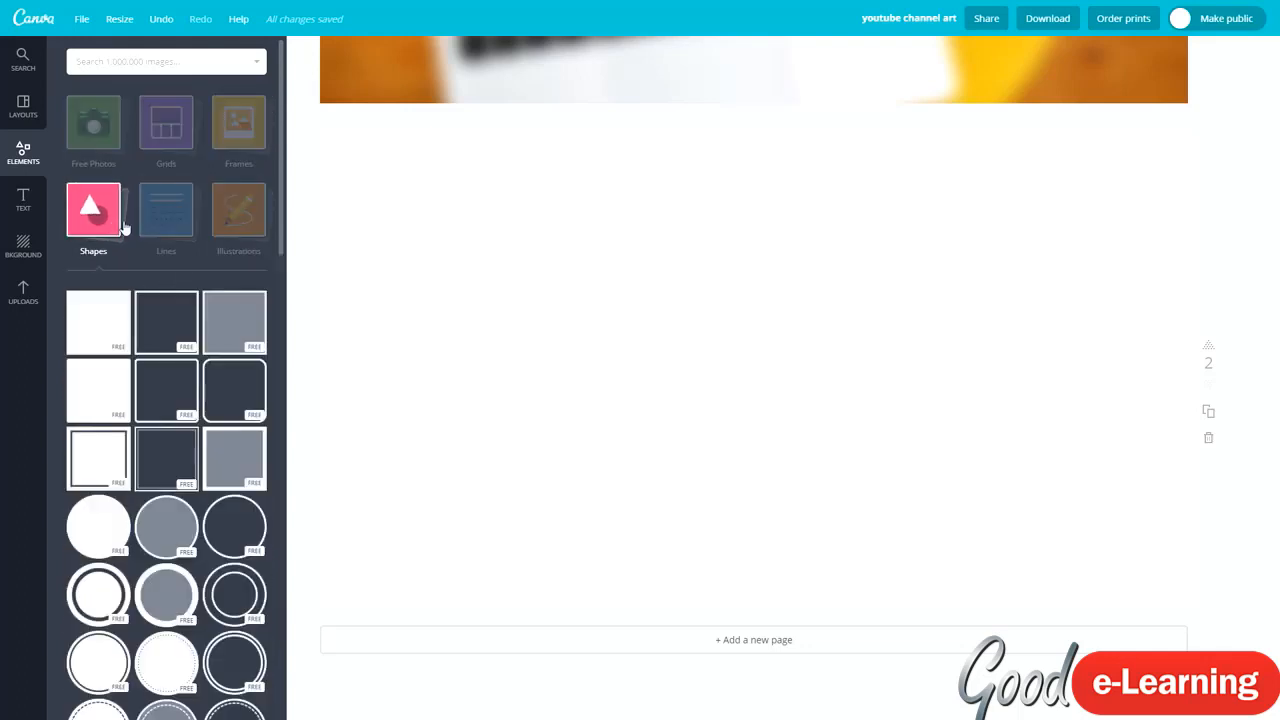
pyautogui.scroll(-2, 137, 300)
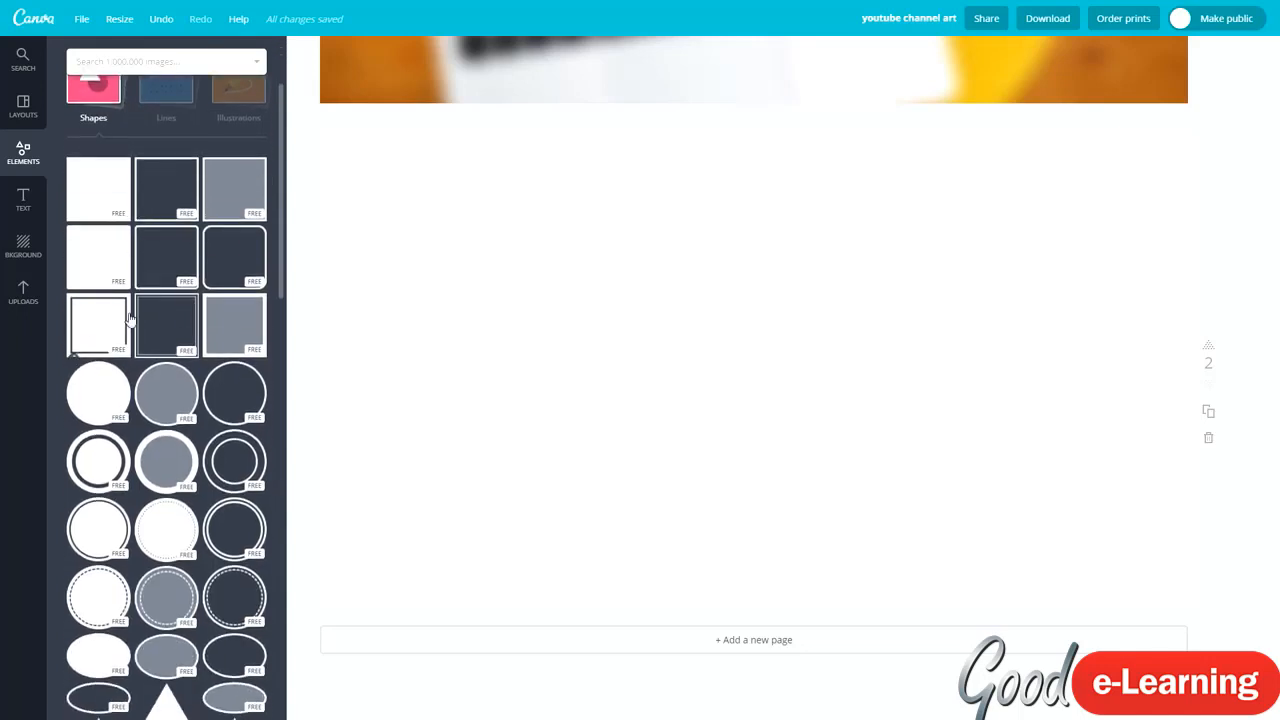
pyautogui.scroll(-5, 129, 318)
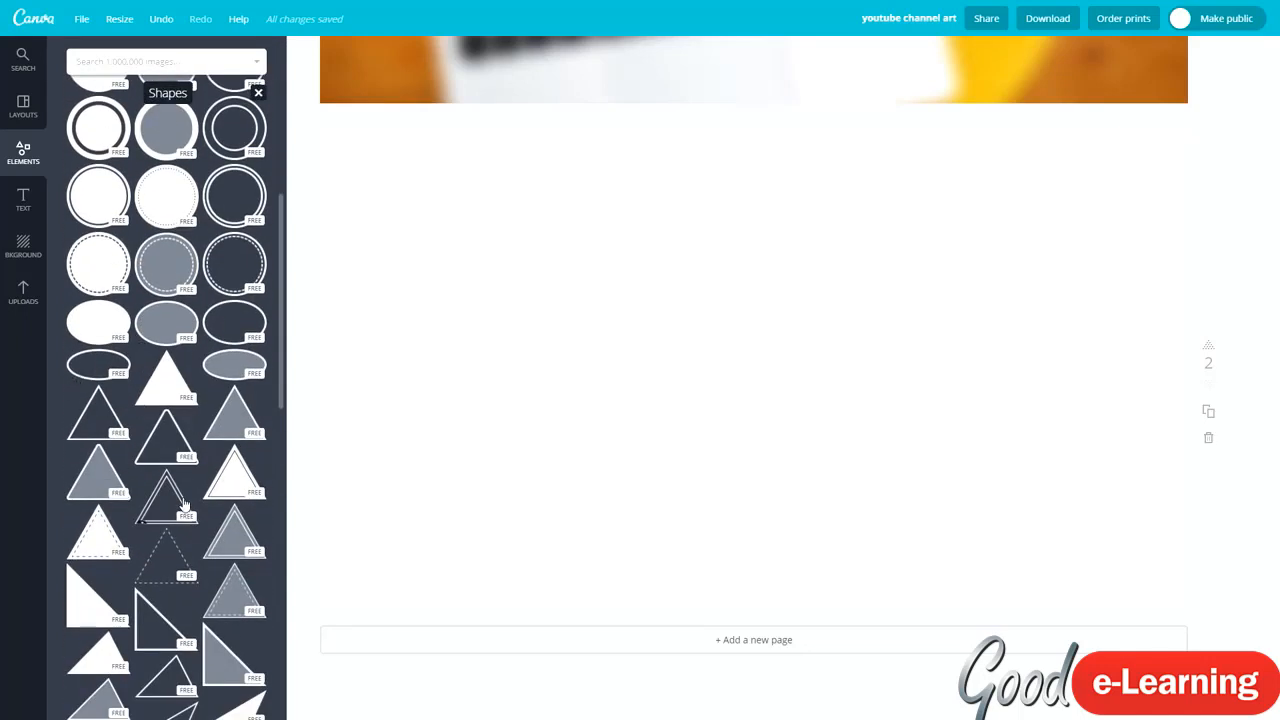
pyautogui.scroll(-7, 183, 505)
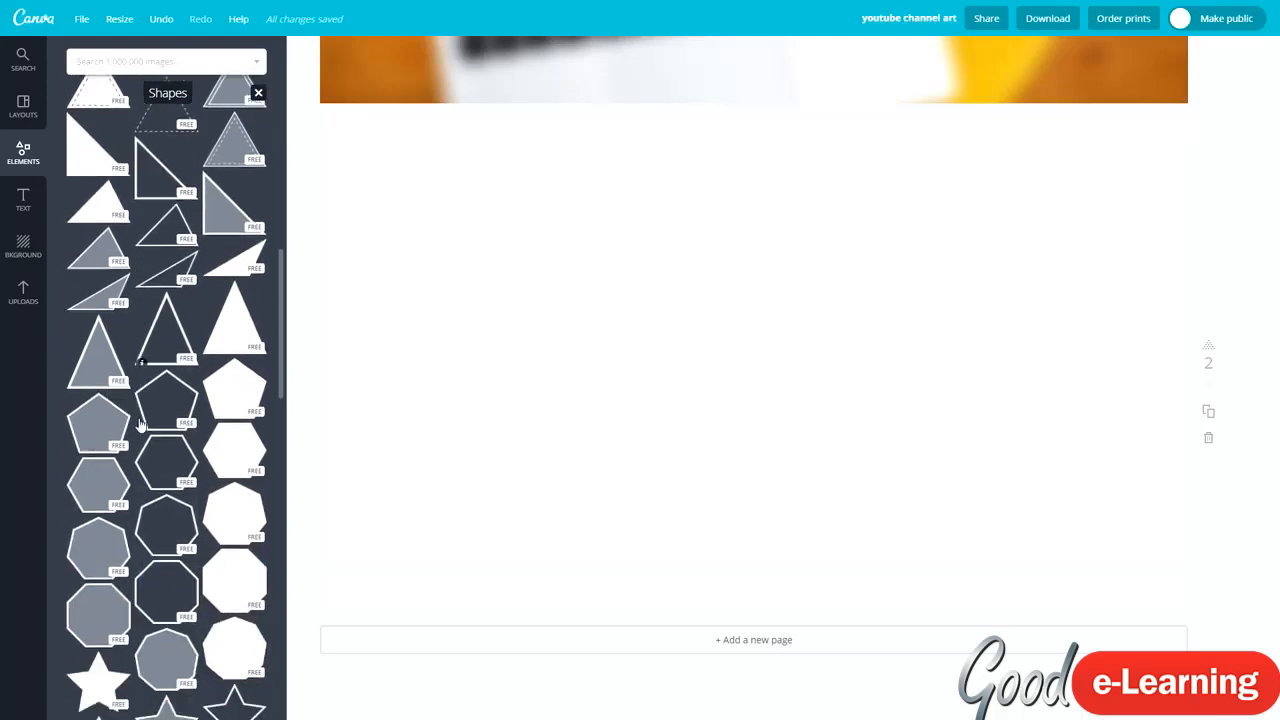
pyautogui.scroll(-15, 140, 425)
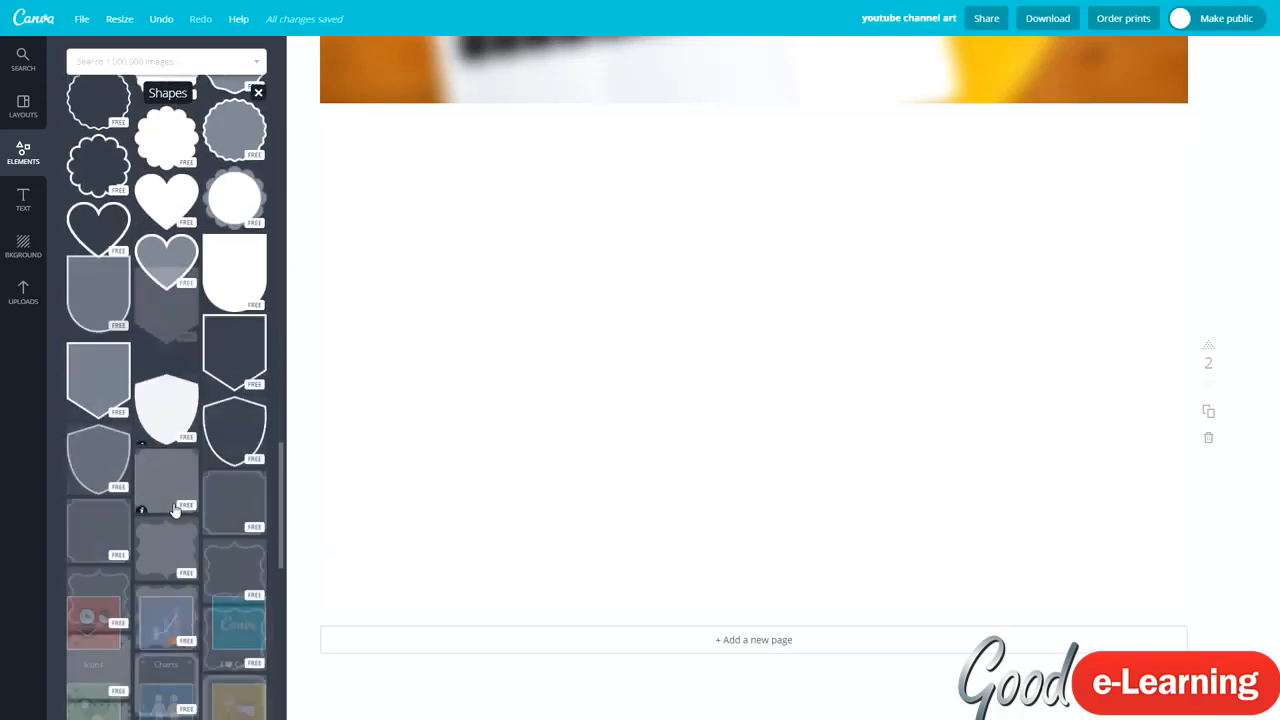
pyautogui.scroll(-15, 175, 510)
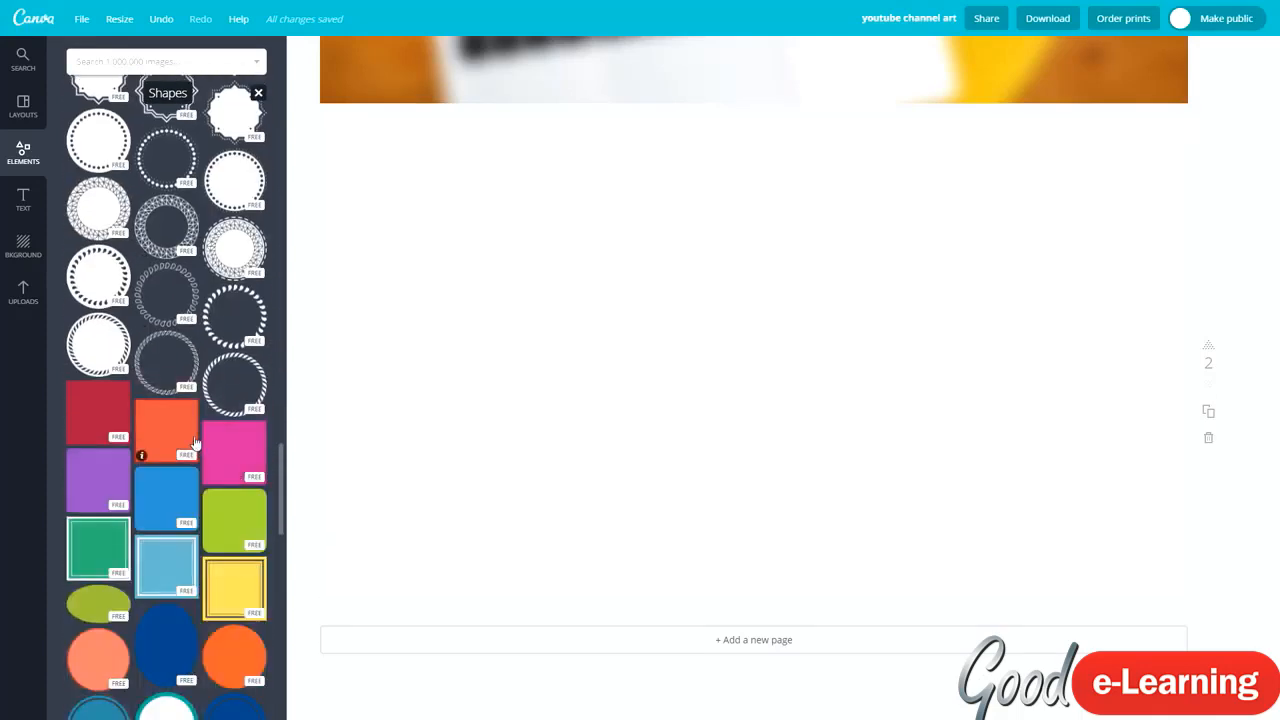
pyautogui.scroll(20, 195, 443)
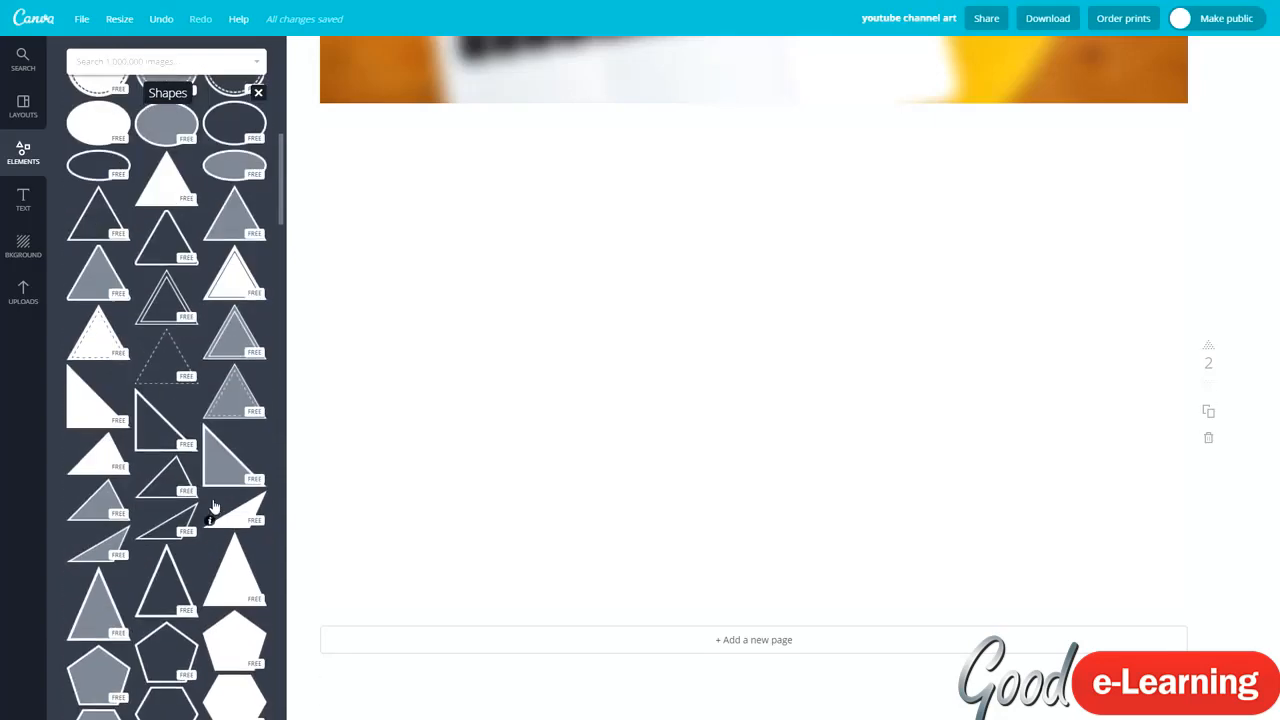
pyautogui.scroll(10, 213, 507)
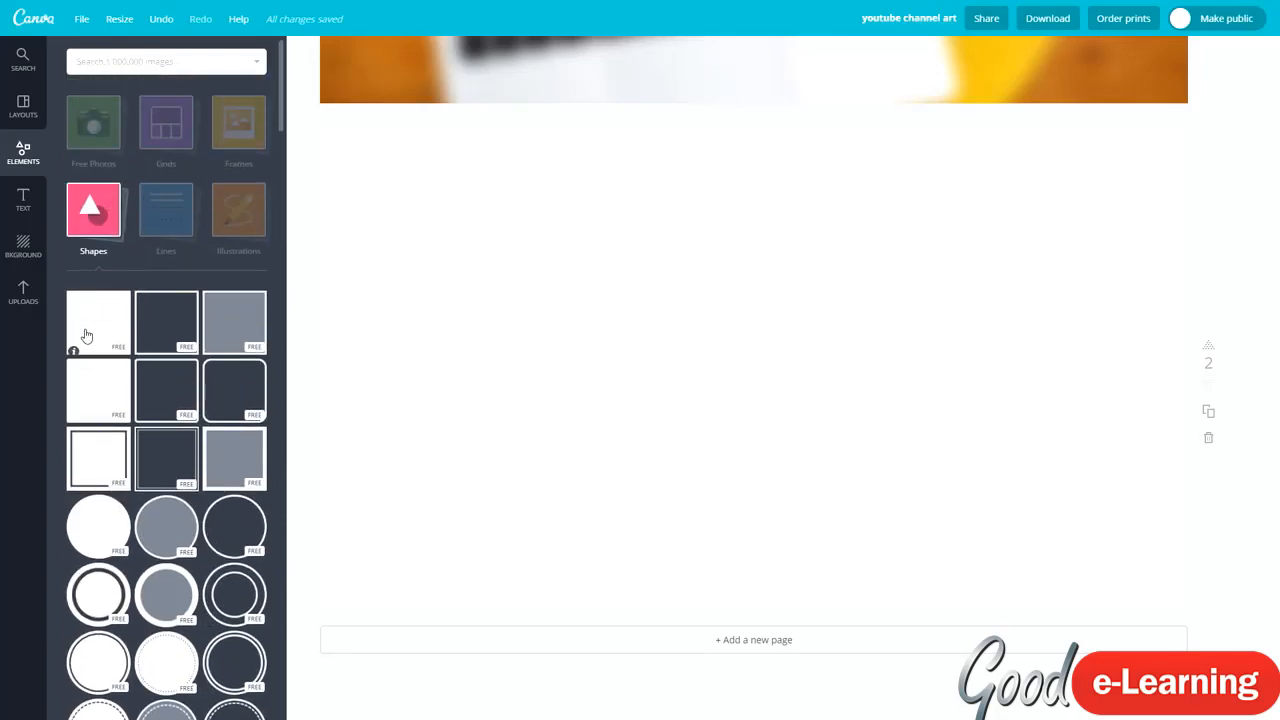
# Add a solid black square to the second page, shrink it, and place it in the page's upper-left corner.
pyautogui.click(86, 336)
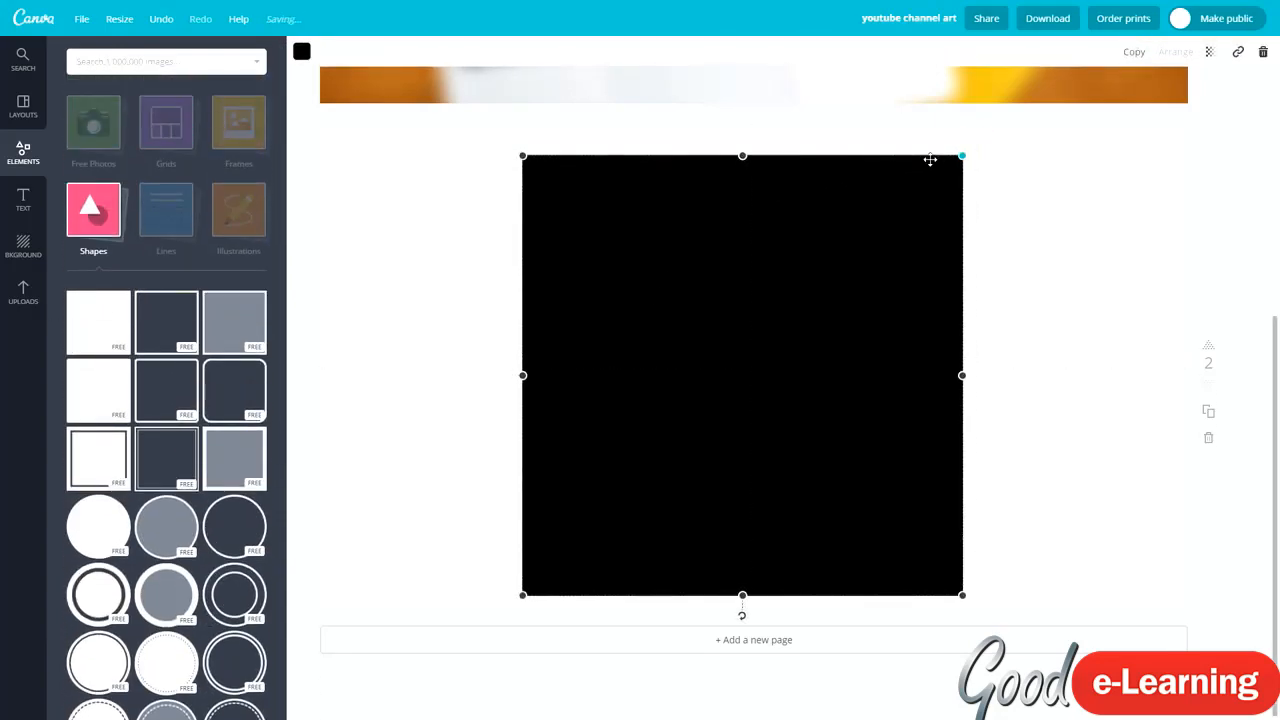
pyautogui.moveTo(960, 157); pyautogui.dragTo(770, 289)
pyautogui.moveTo(754, 340); pyautogui.dragTo(568, 247)
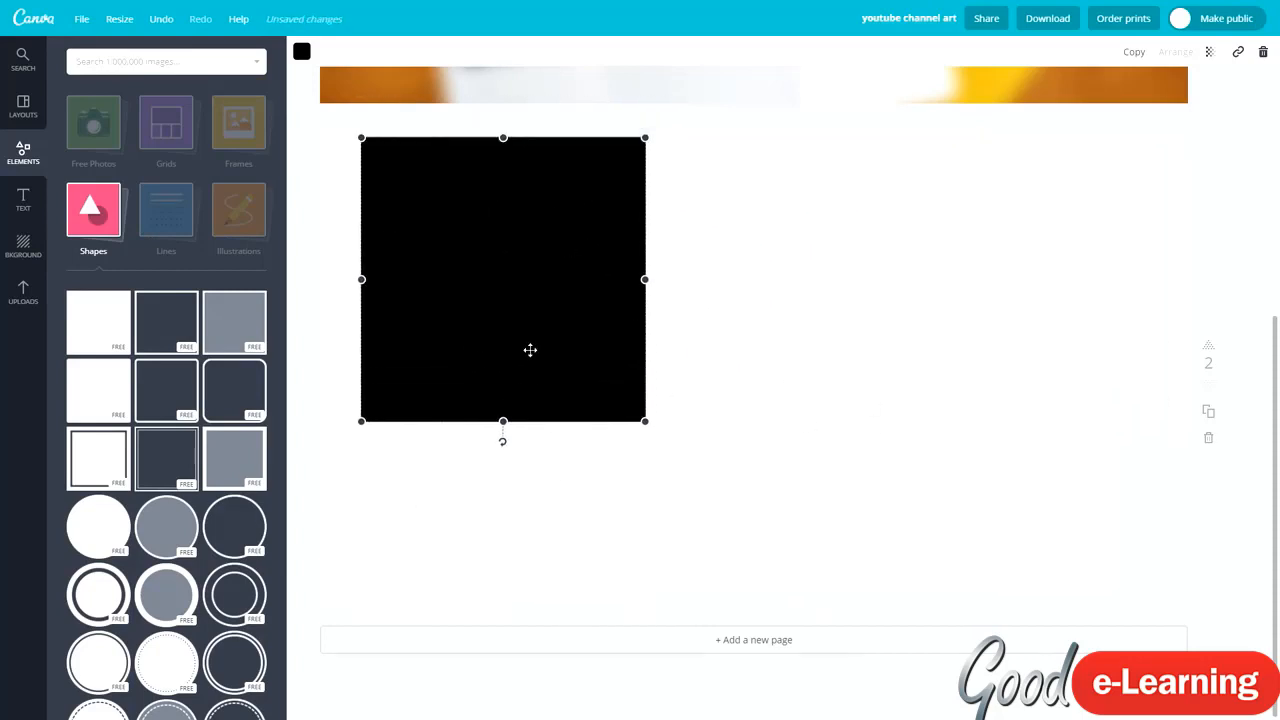
pyautogui.moveTo(530, 350); pyautogui.dragTo(382, 211)
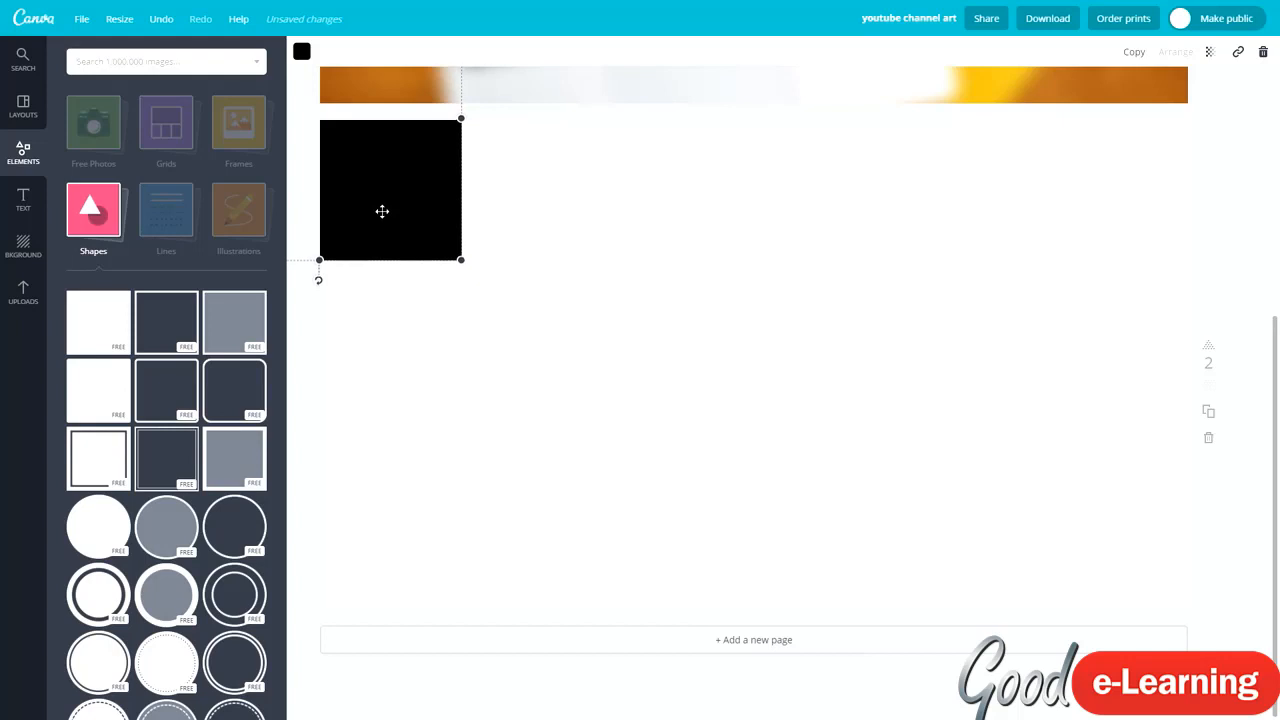
# Duplicate the black square, move the copy to an empty part of the page, and recolour it white.
pyautogui.click(678, 310)
pyautogui.click(409, 228)
pyautogui.hotkey('ctrl', 'v')
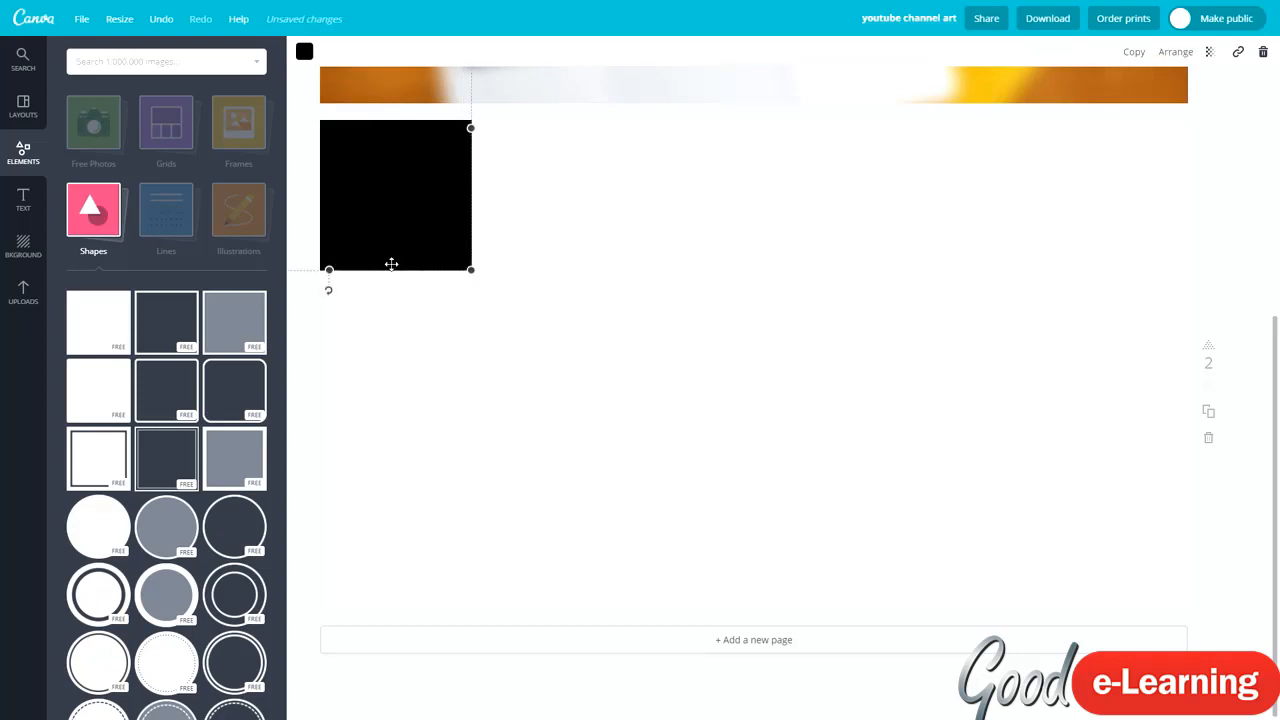
pyautogui.moveTo(397, 261); pyautogui.dragTo(691, 488)
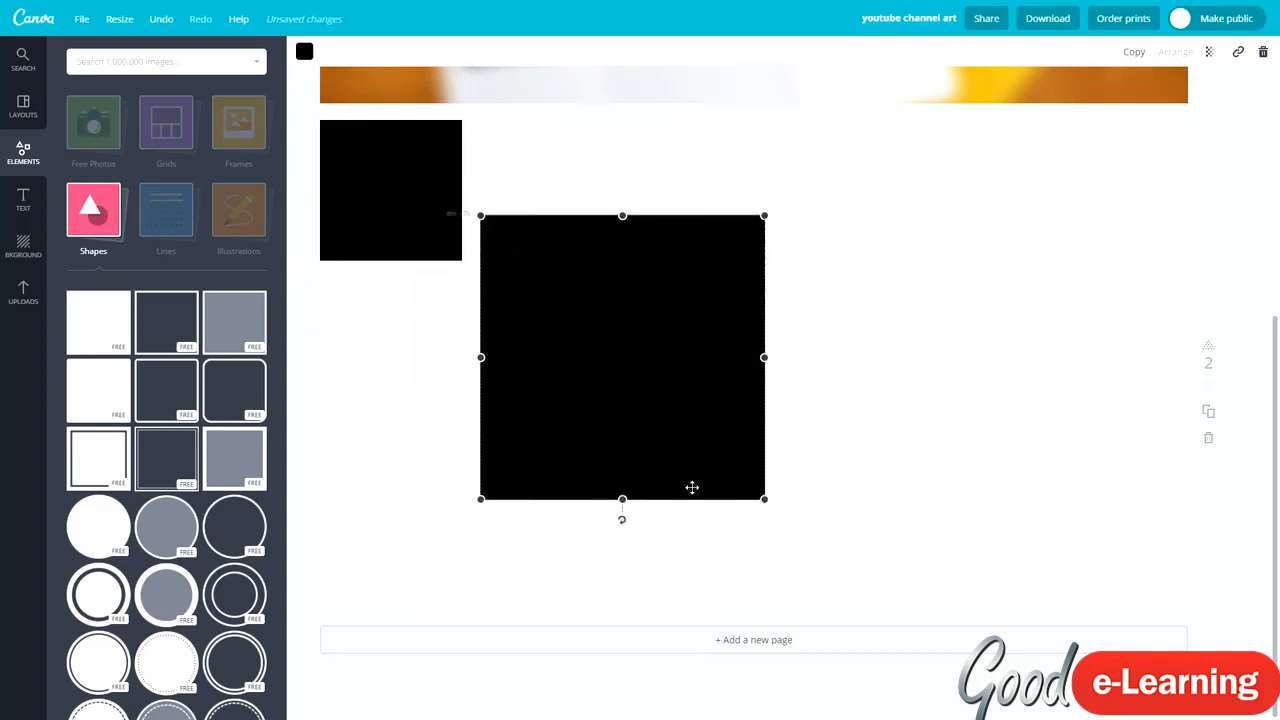
pyautogui.click(304, 51)
pyautogui.click(420, 264)
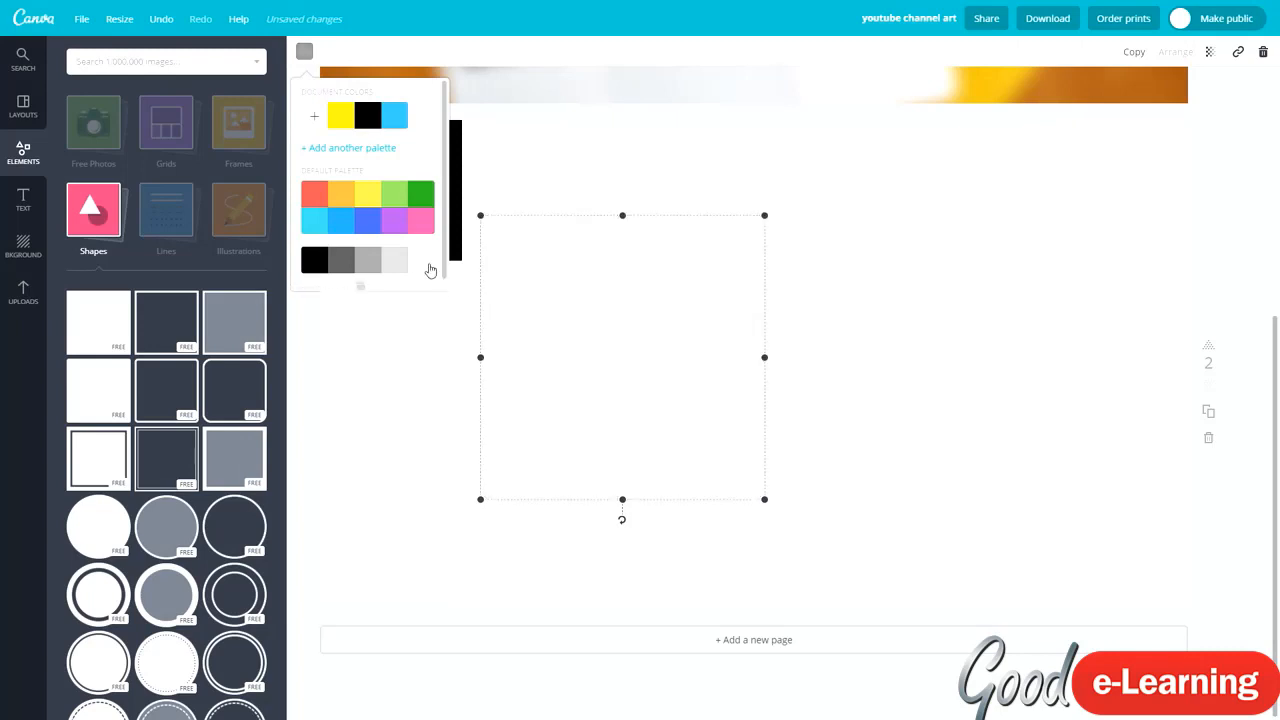
# Shrink the white square and place it inside the black square so a black frame surrounds it.
pyautogui.moveTo(765, 215); pyautogui.dragTo(598, 396)
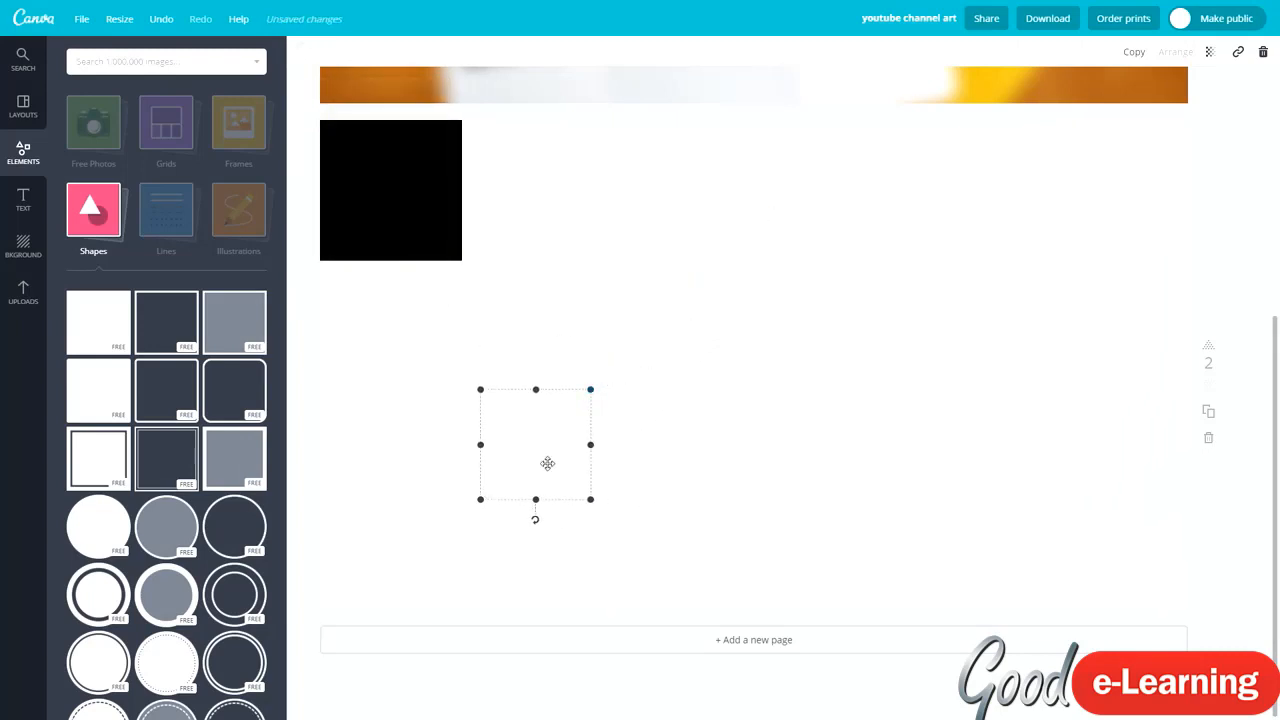
pyautogui.moveTo(546, 460); pyautogui.dragTo(401, 206)
pyautogui.click(569, 350)
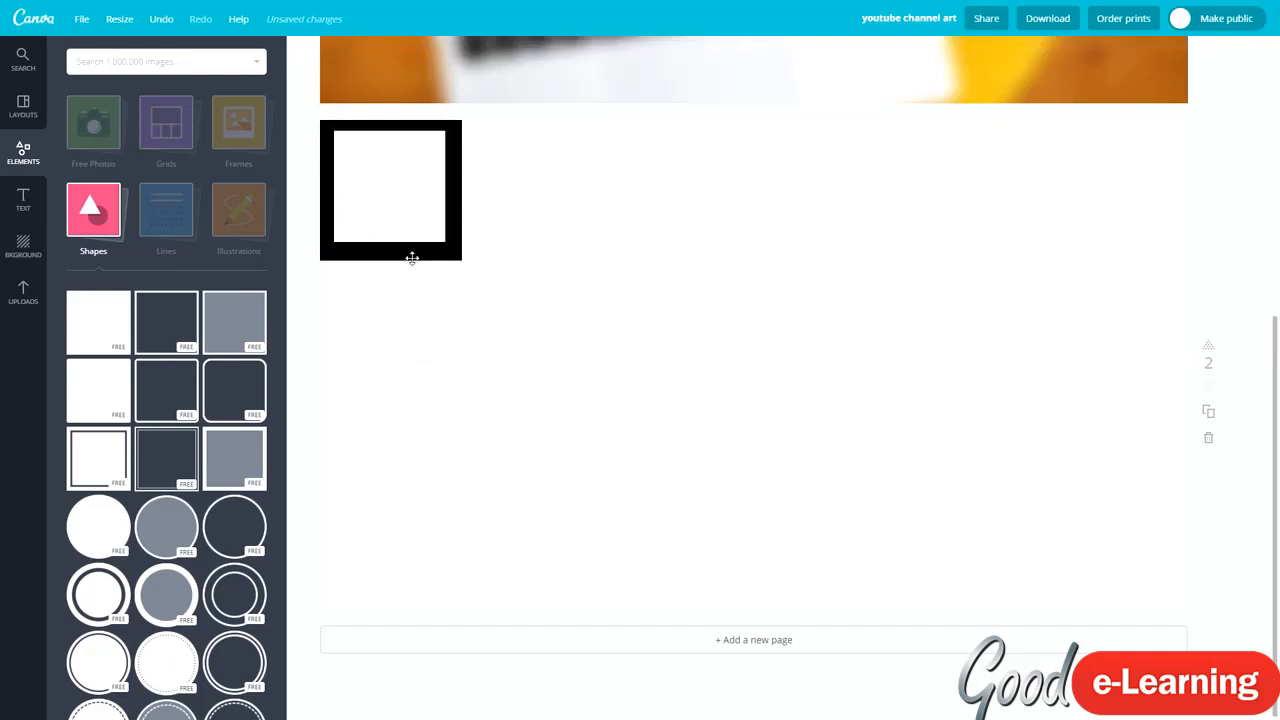
# Move the black square from the corner to the middle of the page and enlarge it slightly.
pyautogui.click(412, 258)
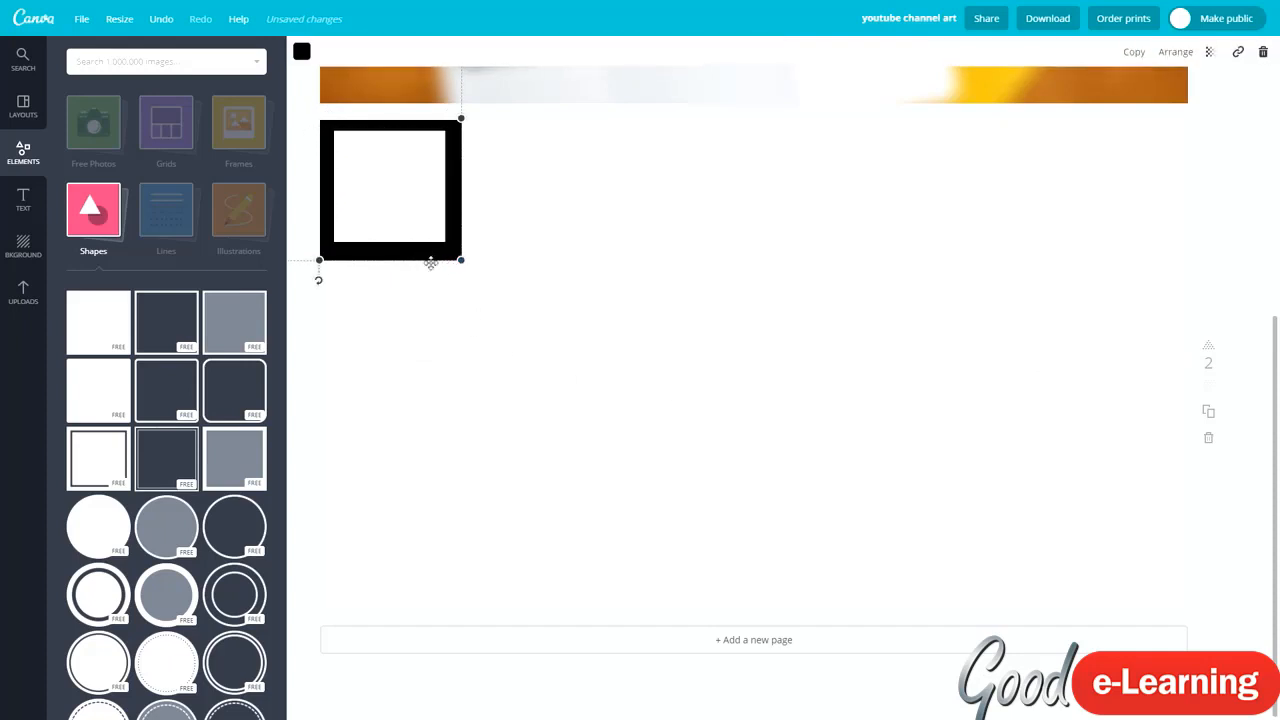
pyautogui.moveTo(420, 252); pyautogui.dragTo(693, 425)
pyautogui.moveTo(454, 157); pyautogui.dragTo(539, 287)
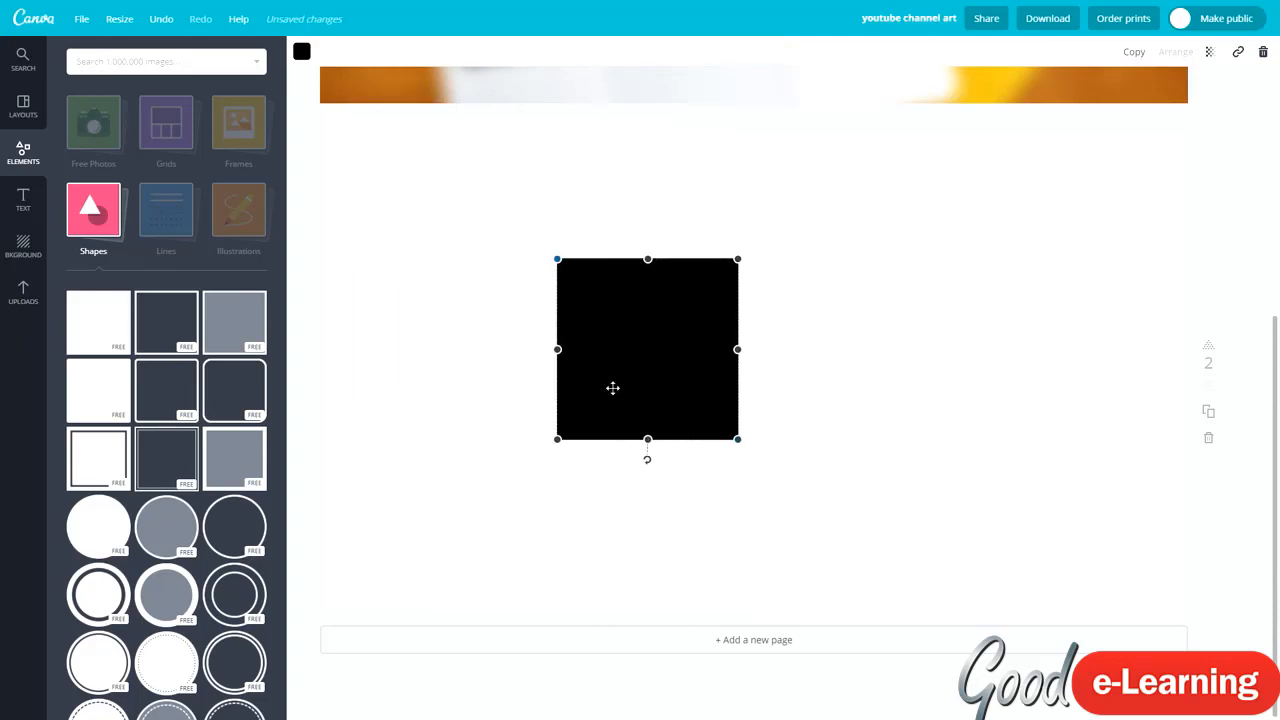
# Move the black square back to the page's upper-left corner, shrink it, and centre the white square inside it as an even frame.
pyautogui.moveTo(611, 386); pyautogui.dragTo(402, 260)
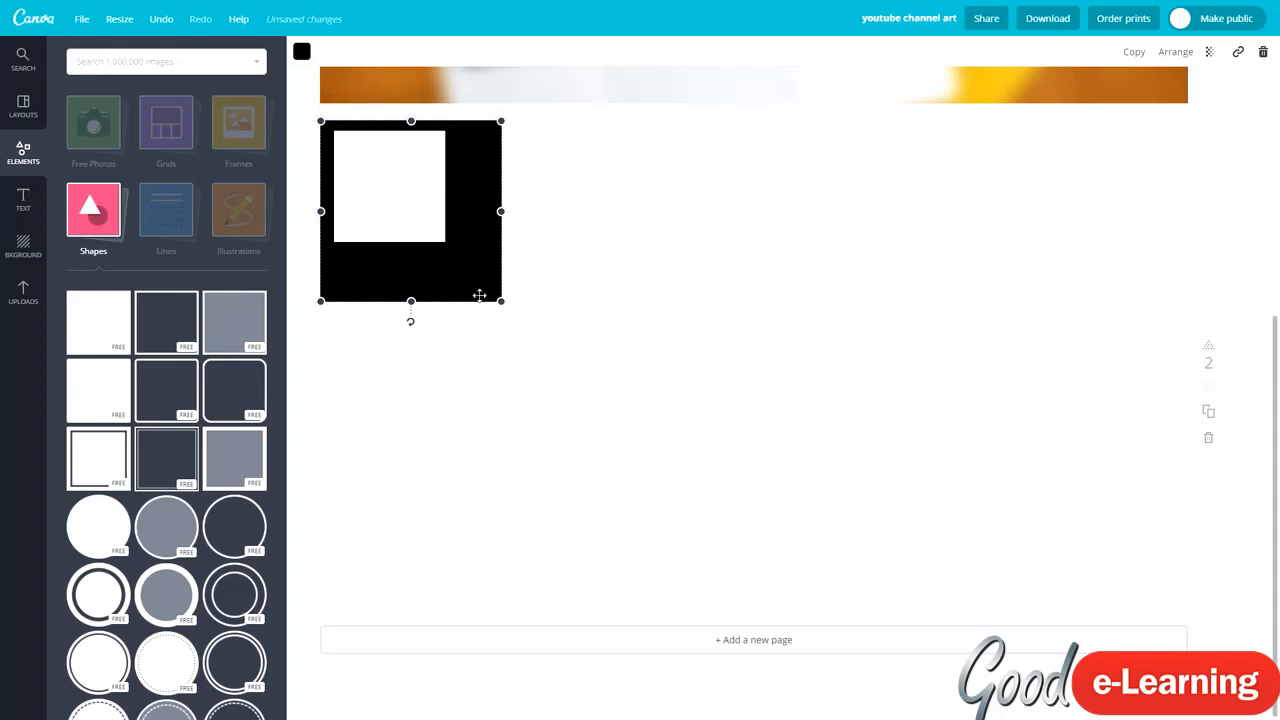
pyautogui.moveTo(500, 301); pyautogui.dragTo(470, 270)
pyautogui.moveTo(413, 210); pyautogui.dragTo(415, 220)
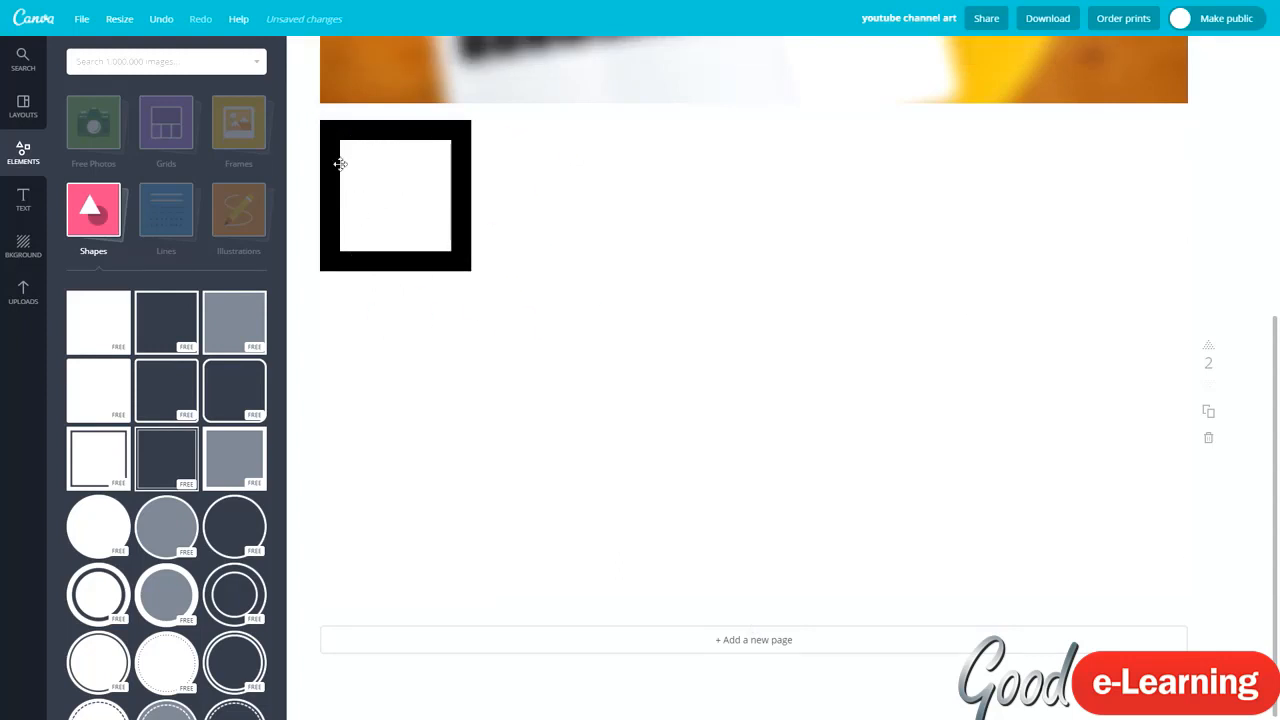
# Add another solid black square, shrink it, and flatten it into a horizontal bar near the middle of the page.
pyautogui.click(105, 327)
pyautogui.moveTo(984, 130); pyautogui.dragTo(717, 379)
pyautogui.moveTo(623, 490); pyautogui.dragTo(842, 408)
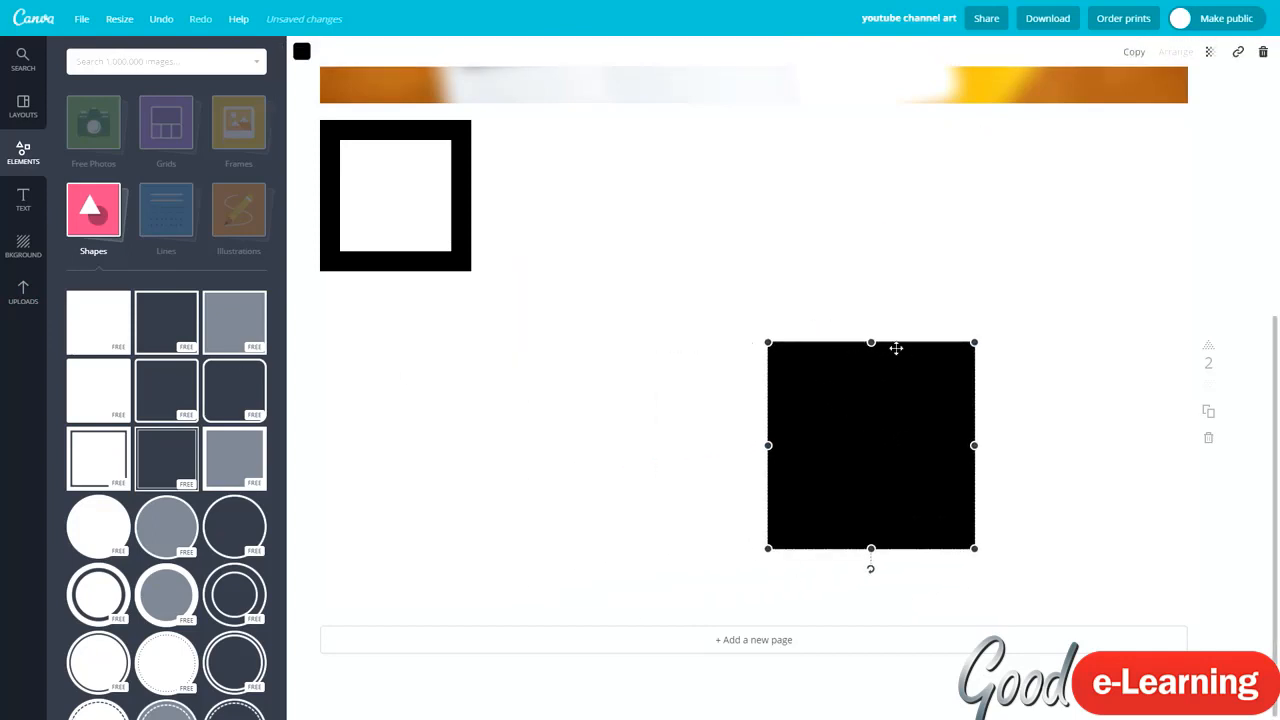
pyautogui.moveTo(871, 343); pyautogui.dragTo(871, 426)
pyautogui.hotkey('ctrl', 'z')
pyautogui.moveTo(870, 342); pyautogui.dragTo(692, 362)
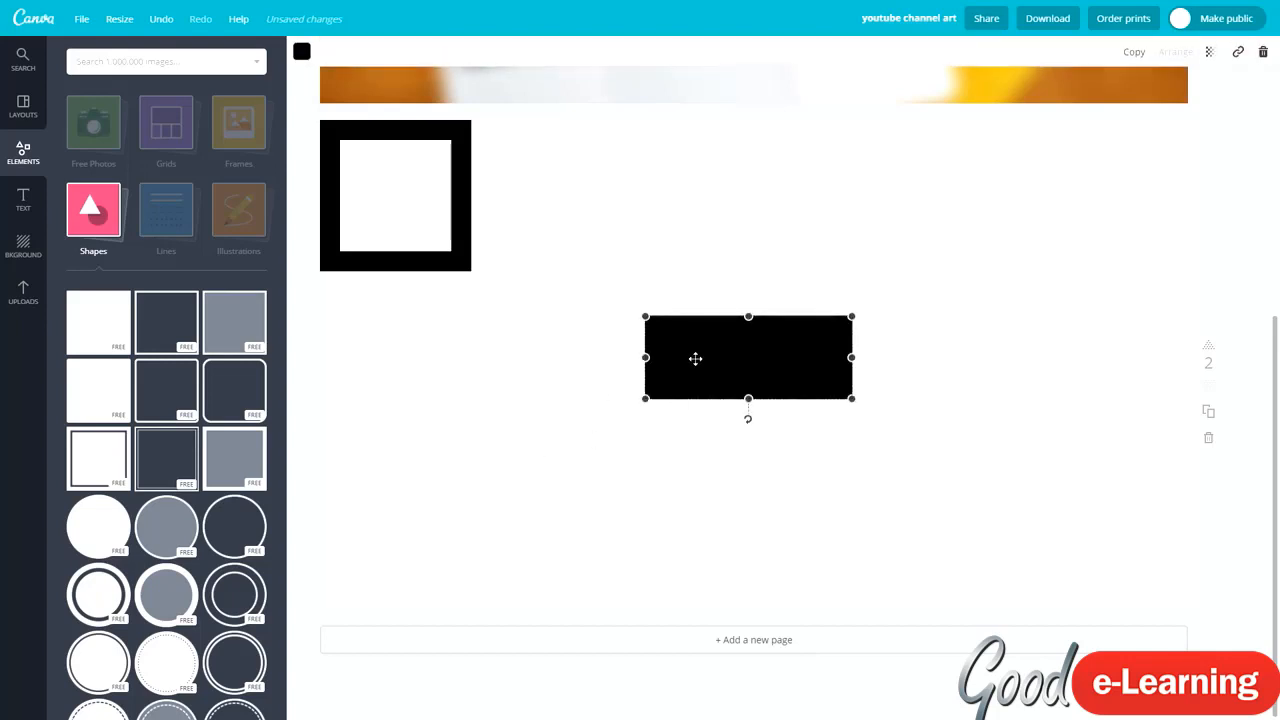
# Duplicate the black bar, rotate the copy upright, and centre it over the horizontal bar to form a plus sign.
pyautogui.hotkey('ctrl', 'd')
pyautogui.moveTo(771, 377); pyautogui.dragTo(856, 453)
pyautogui.moveTo(716, 505); pyautogui.dragTo(730, 410)
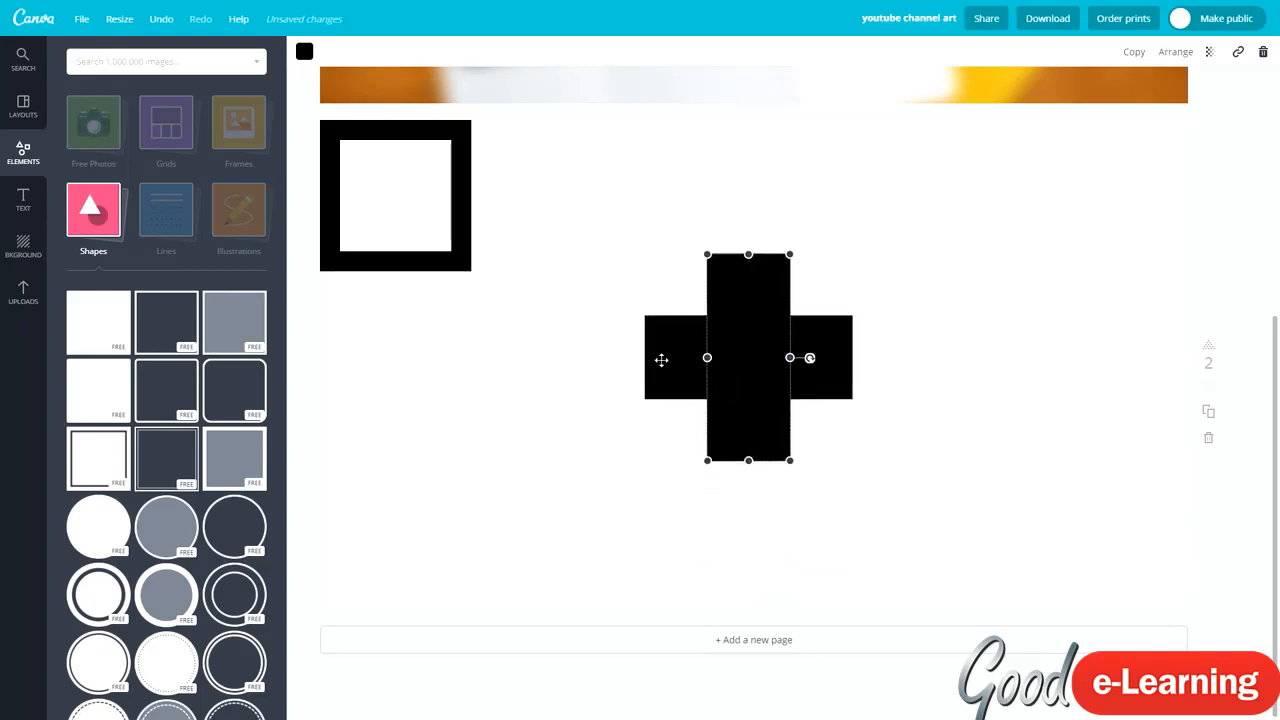
pyautogui.click(953, 362)
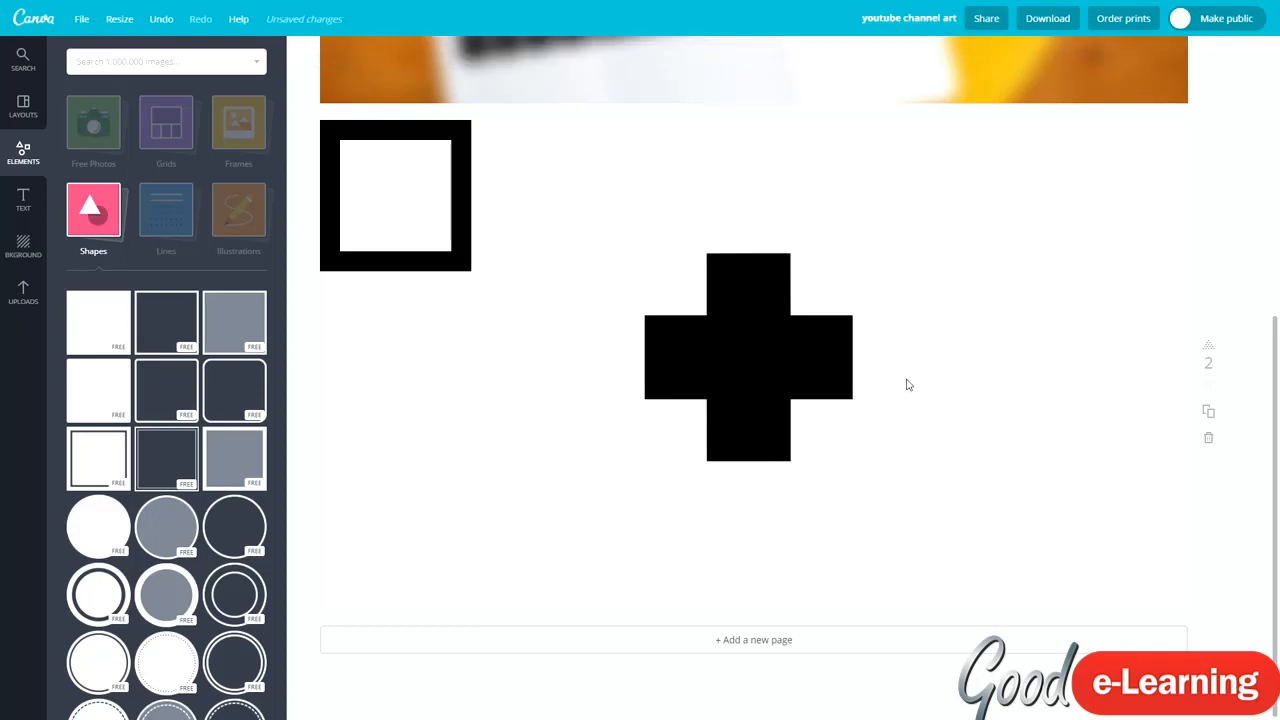
# Duplicate the upright bar, rotate the copy diagonally across the plus sign, and recolour it white.
pyautogui.click(738, 272)
pyautogui.moveTo(738, 276); pyautogui.dragTo(781, 347)
pyautogui.moveTo(830, 427); pyautogui.dragTo(720, 419)
pyautogui.click(303, 51)
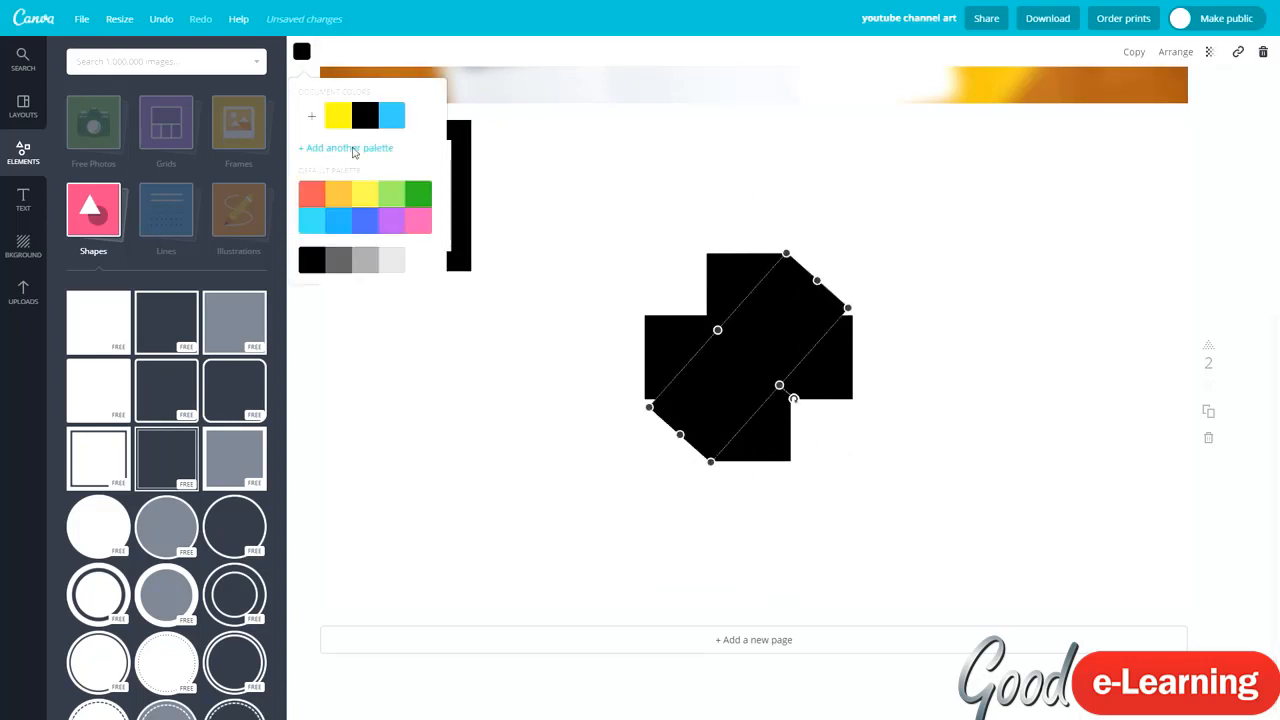
pyautogui.click(392, 260)
pyautogui.click(497, 443)
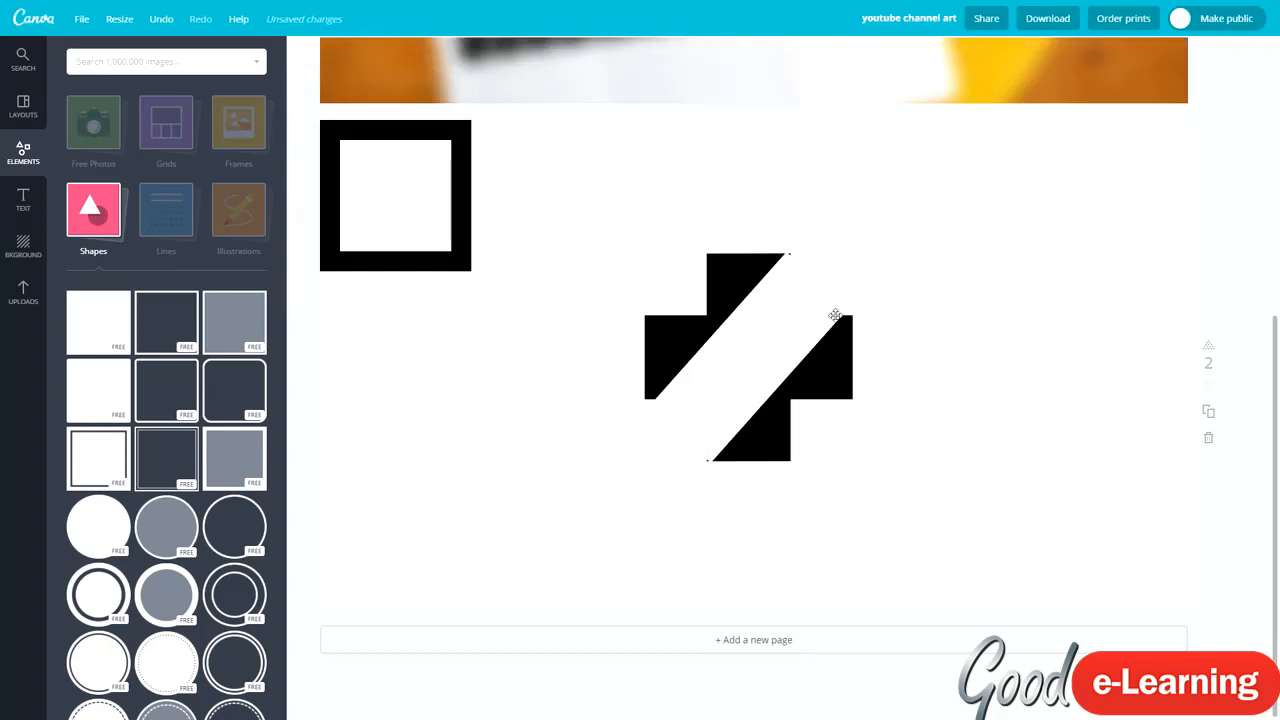
# Reposition the white diagonal bar slightly and stretch its end so it covers the leftover corners of the plus sign.
pyautogui.click(766, 301)
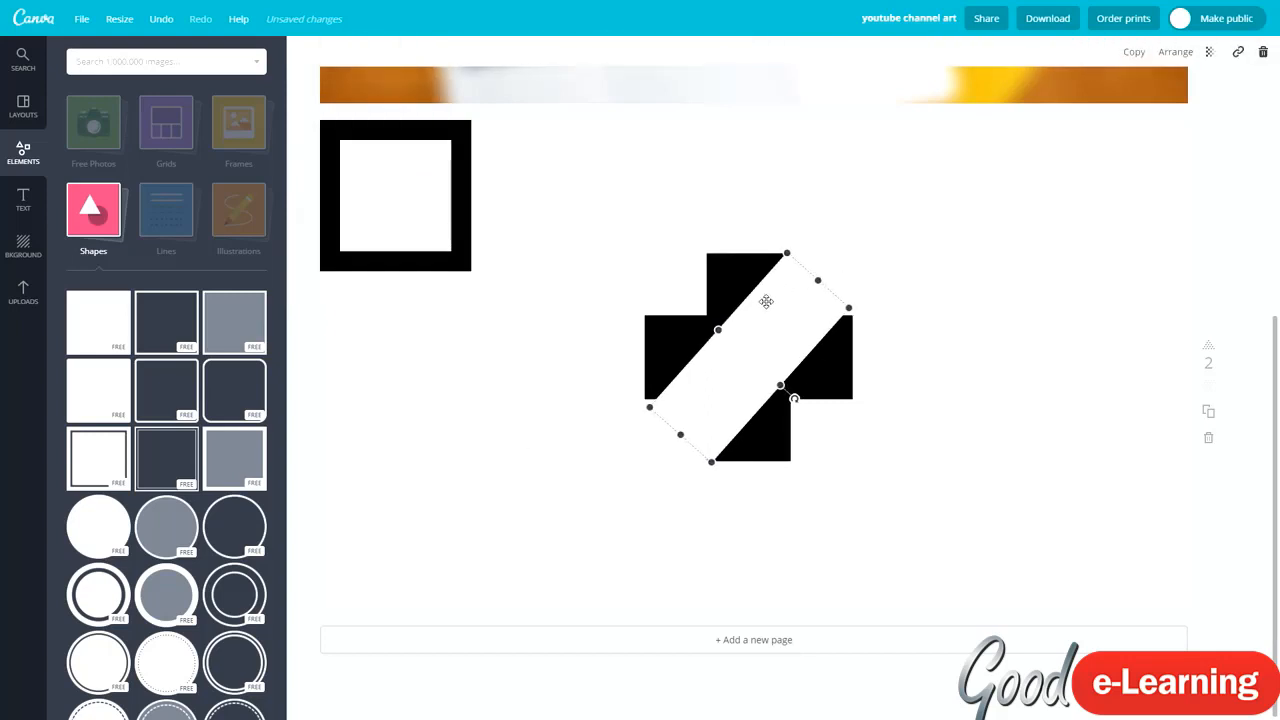
pyautogui.click(951, 260)
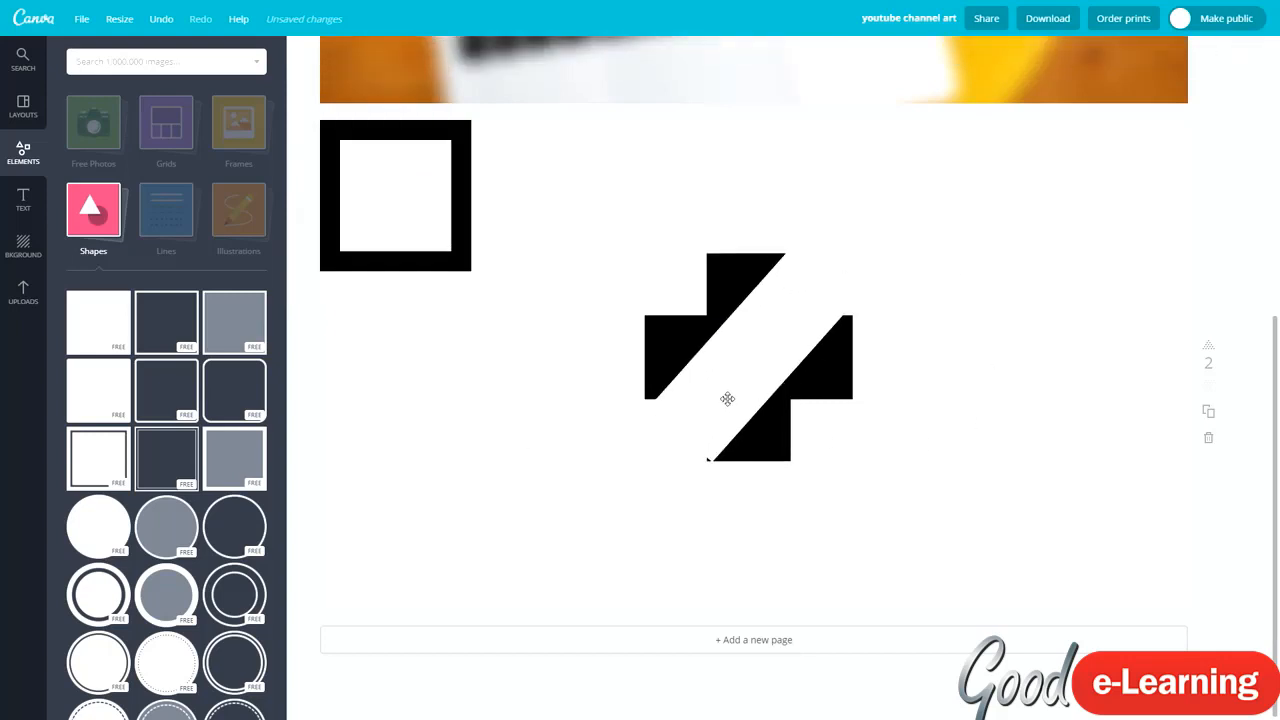
pyautogui.moveTo(727, 399); pyautogui.dragTo(723, 401)
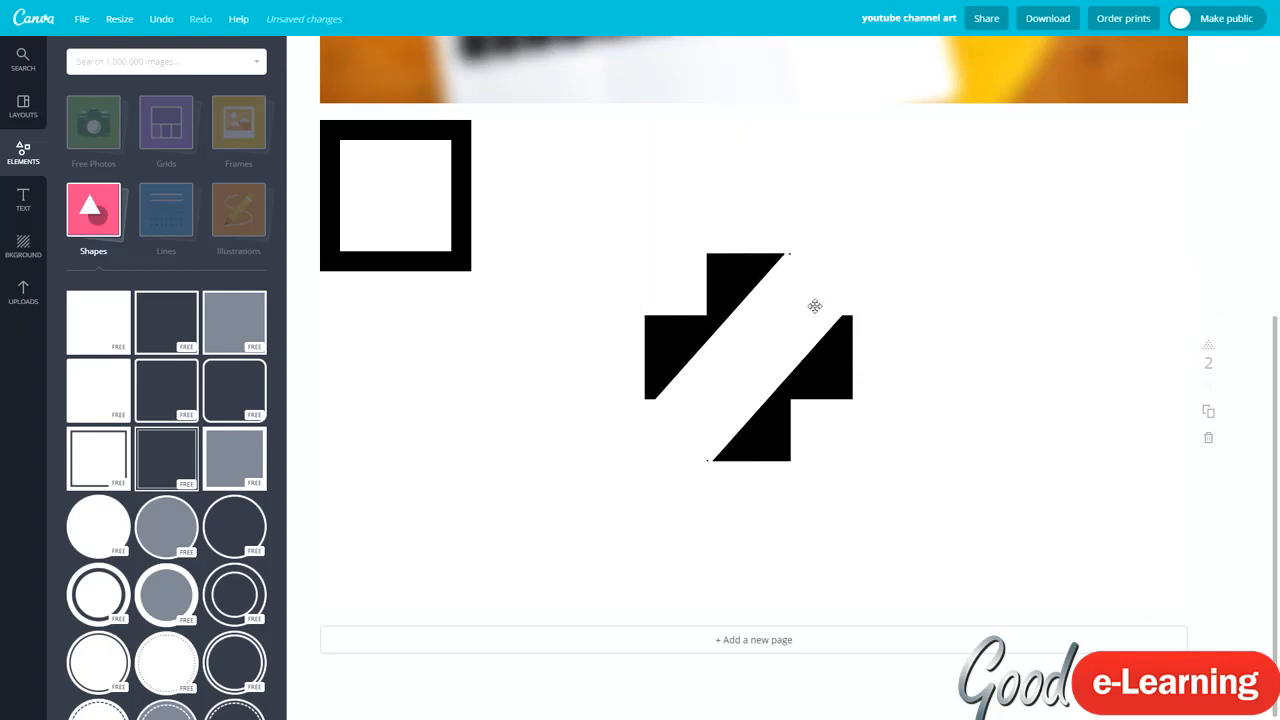
pyautogui.click(814, 305)
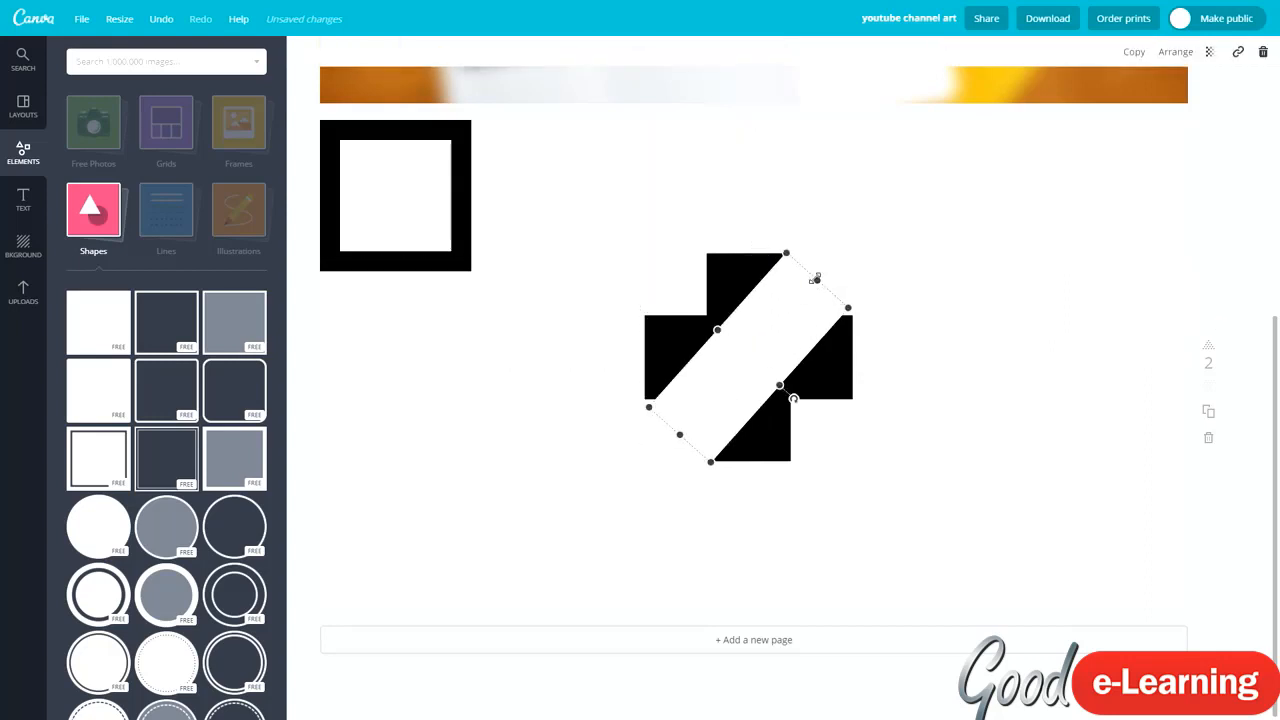
pyautogui.moveTo(681, 434); pyautogui.dragTo(679, 436)
pyautogui.click(936, 409)
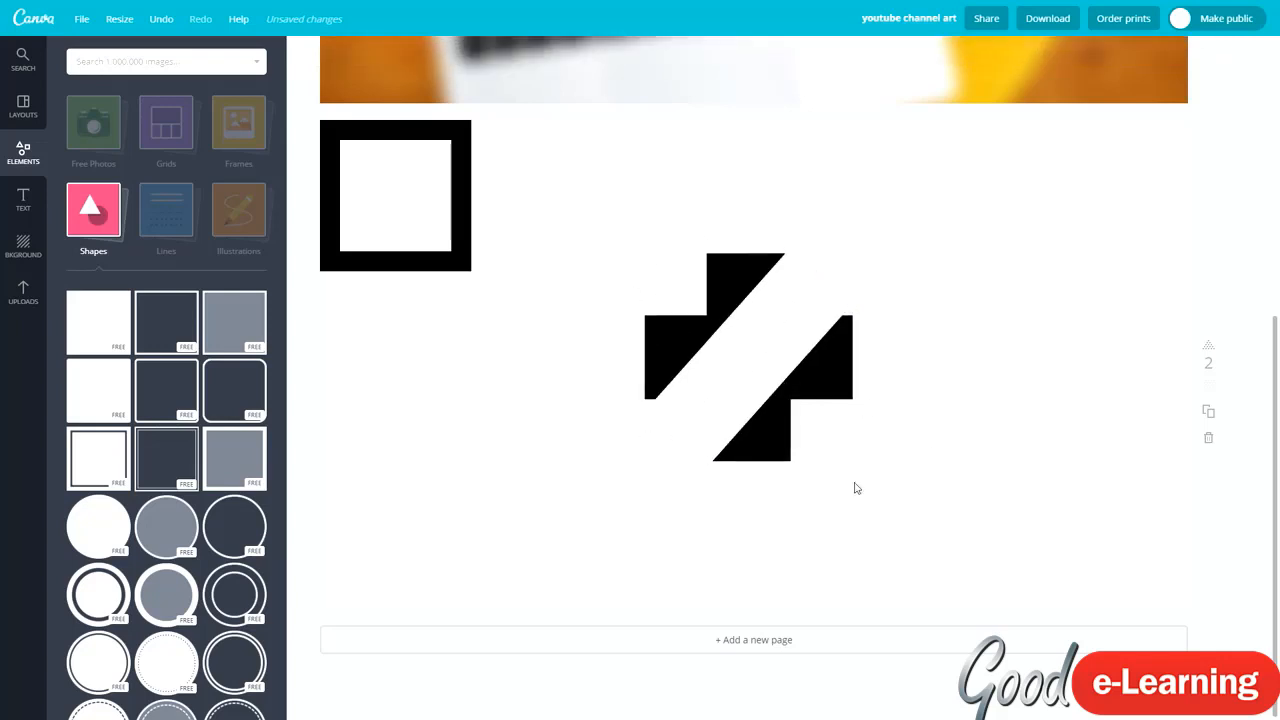
# Duplicate the white diagonal bar, rotate the copy to the opposite diagonal, and centre it over the plus sign.
pyautogui.click(766, 321)
pyautogui.hotkey('shift', 'Right')
pyautogui.hotkey('shift', 'Down')
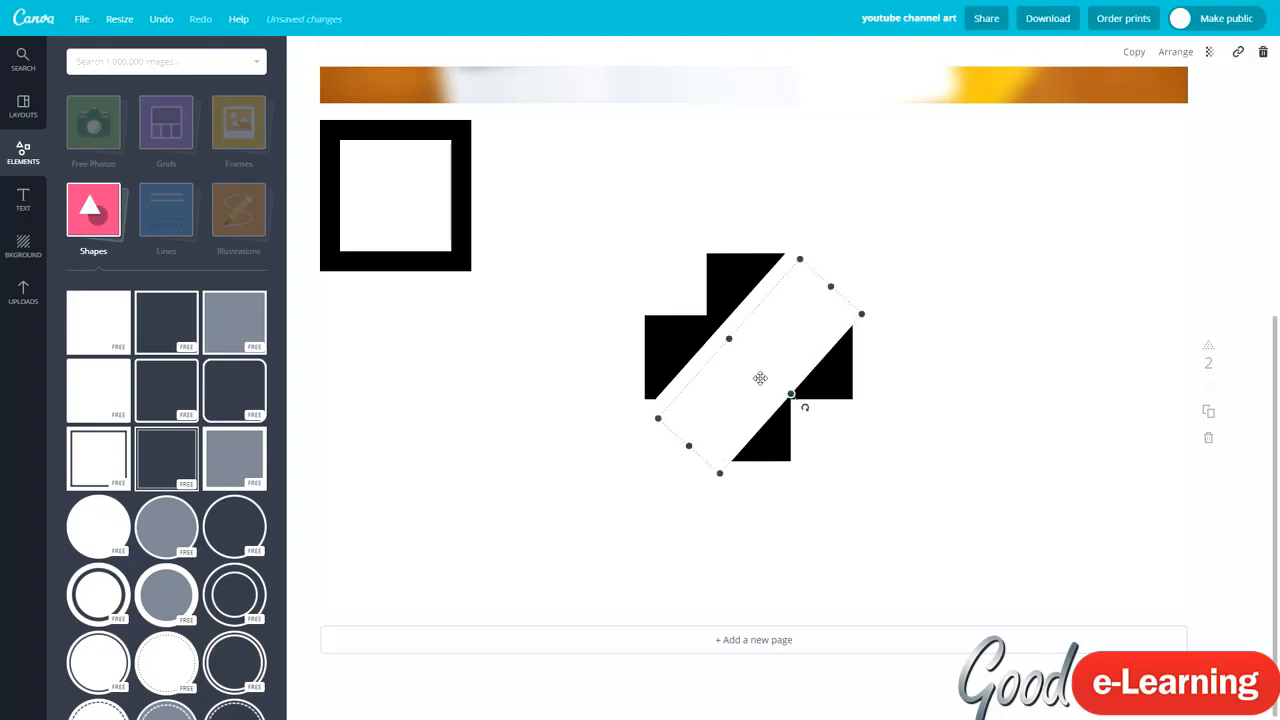
pyautogui.moveTo(808, 412); pyautogui.dragTo(561, 391)
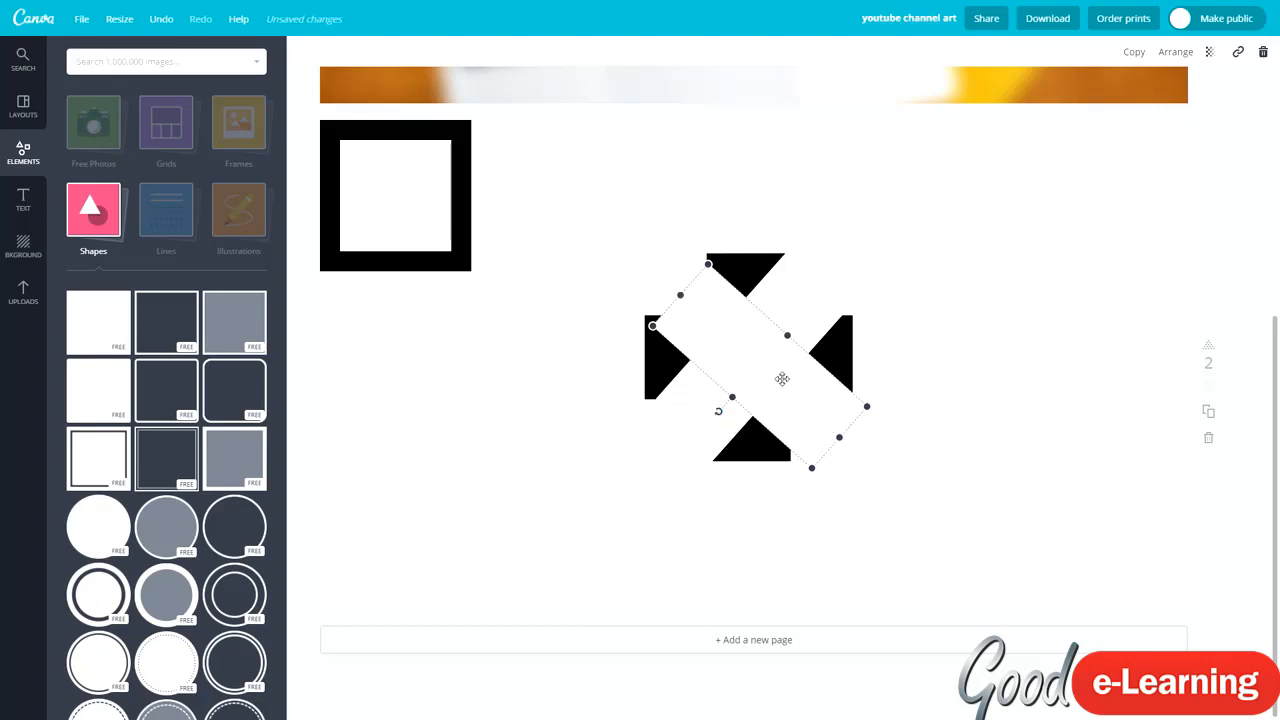
pyautogui.moveTo(782, 379); pyautogui.dragTo(771, 367)
pyautogui.click(1004, 383)
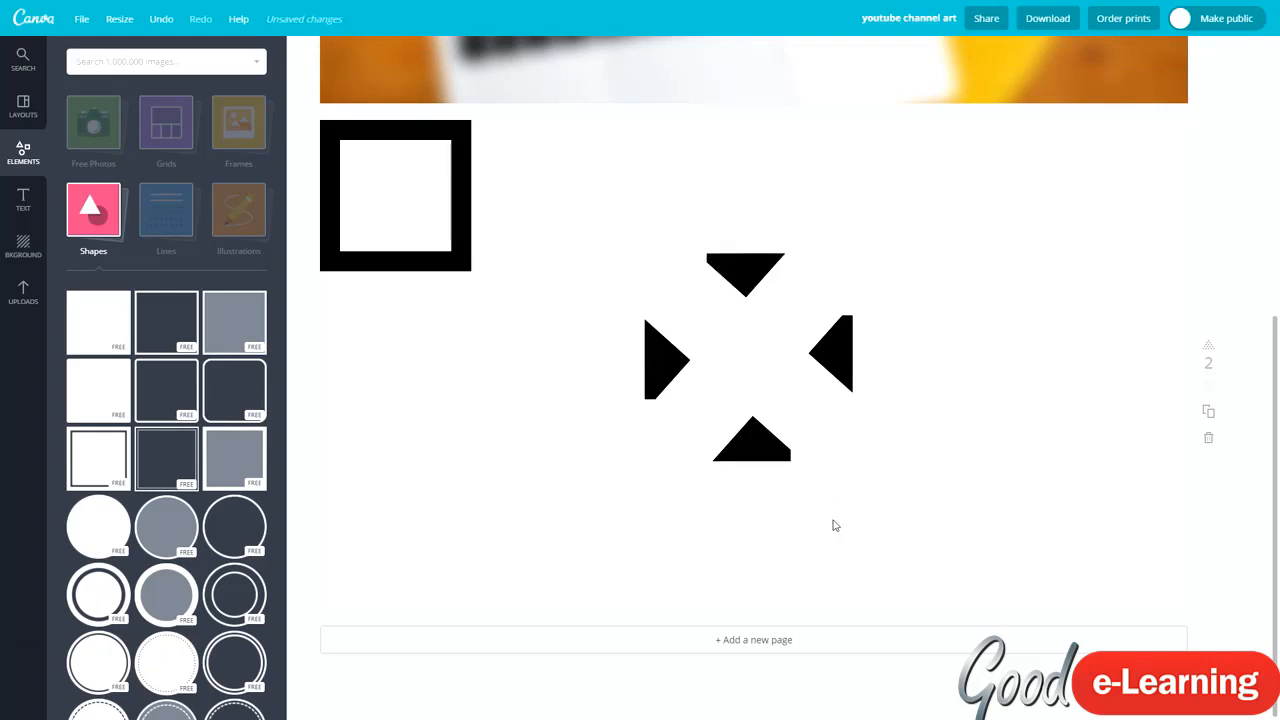
# Adjust the second white diagonal bar's position, and lengthen and widen it to trim the four black pieces more evenly.
pyautogui.click(820, 426)
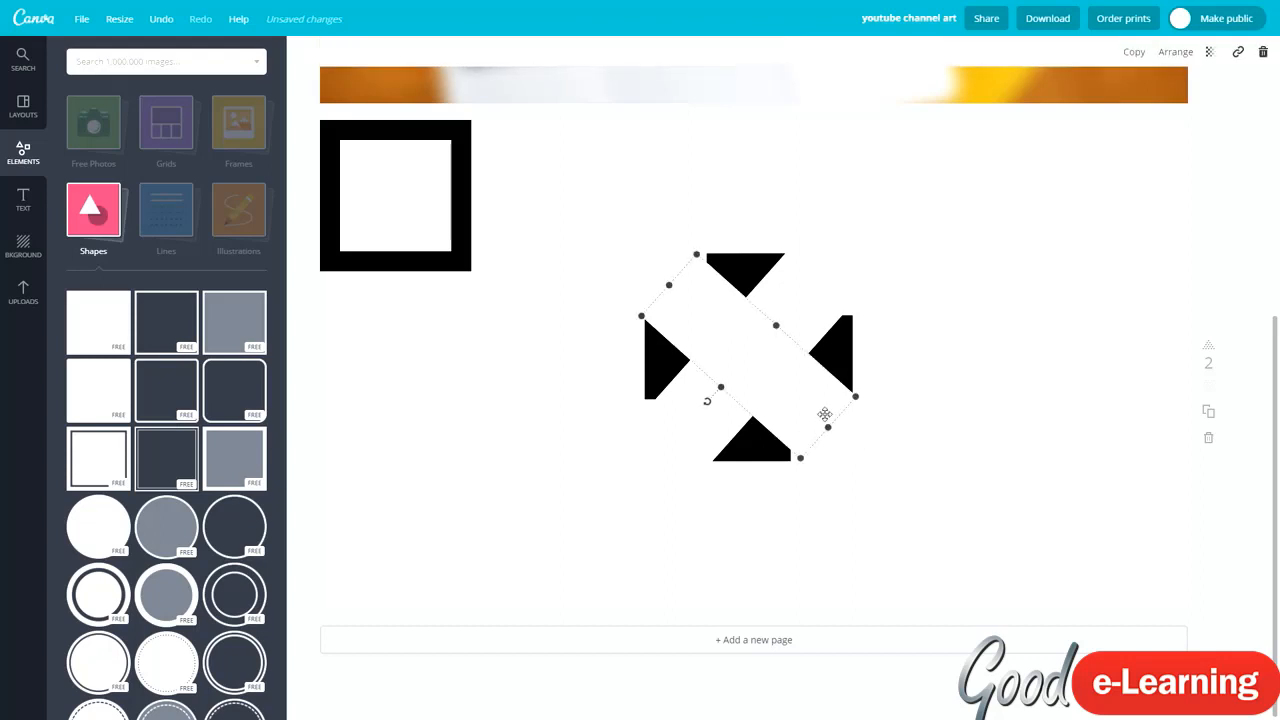
pyautogui.moveTo(825, 414)
pyautogui.mouseDown()
pyautogui.moveTo(821, 424)
pyautogui.moveTo(820, 409)
pyautogui.mouseUp()
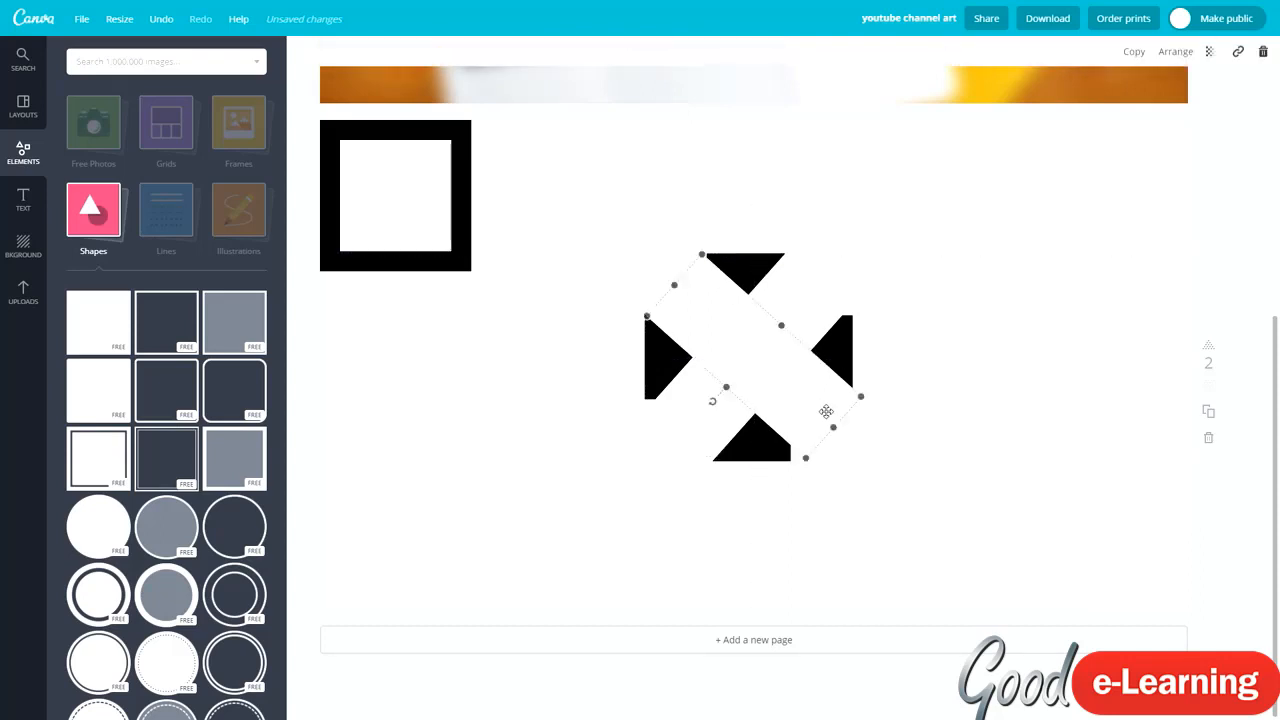
pyautogui.click(962, 327)
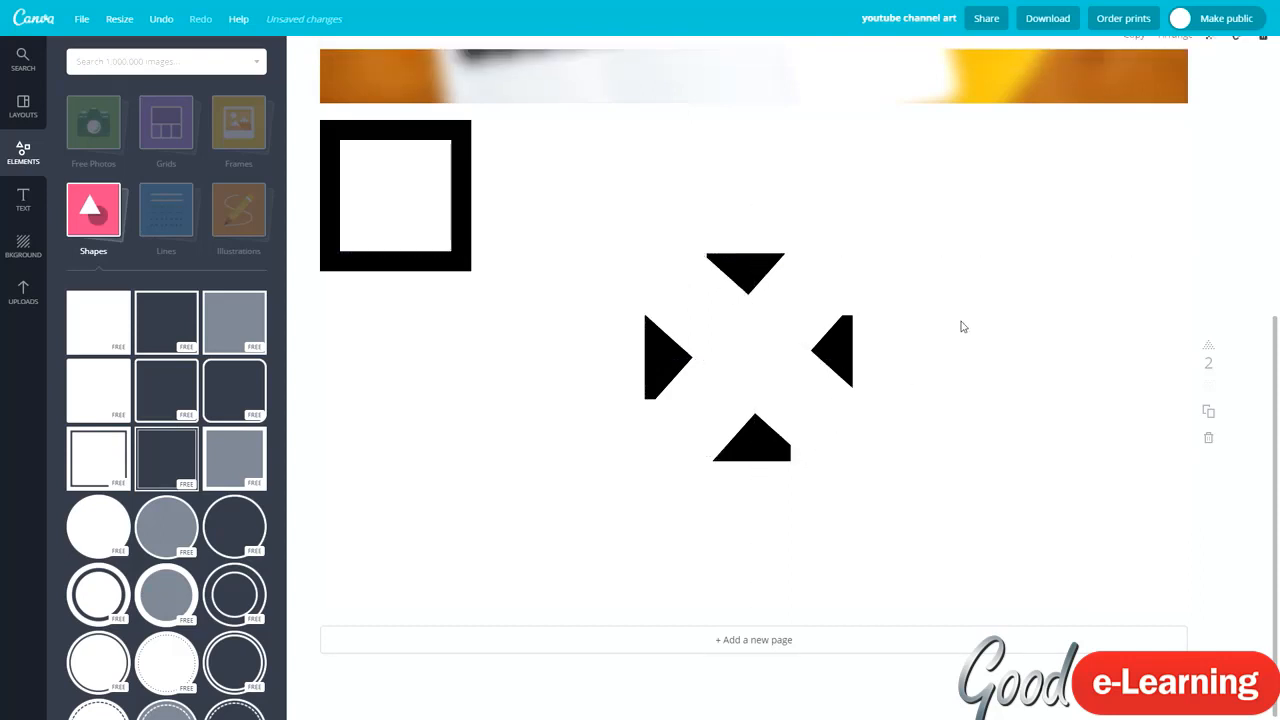
pyautogui.click(805, 401)
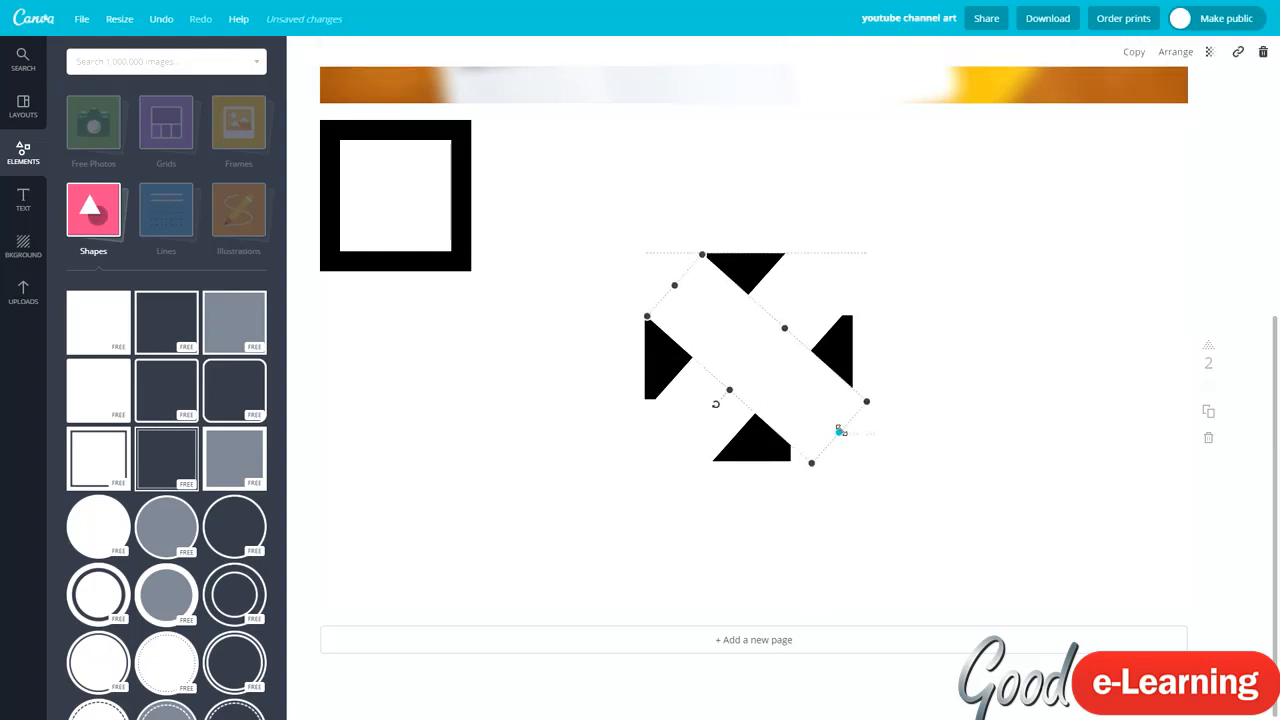
pyautogui.moveTo(840, 430)
pyautogui.mouseDown()
pyautogui.moveTo(880, 451)
pyautogui.moveTo(832, 427)
pyautogui.mouseUp()
pyautogui.moveTo(728, 390); pyautogui.dragTo(716, 398)
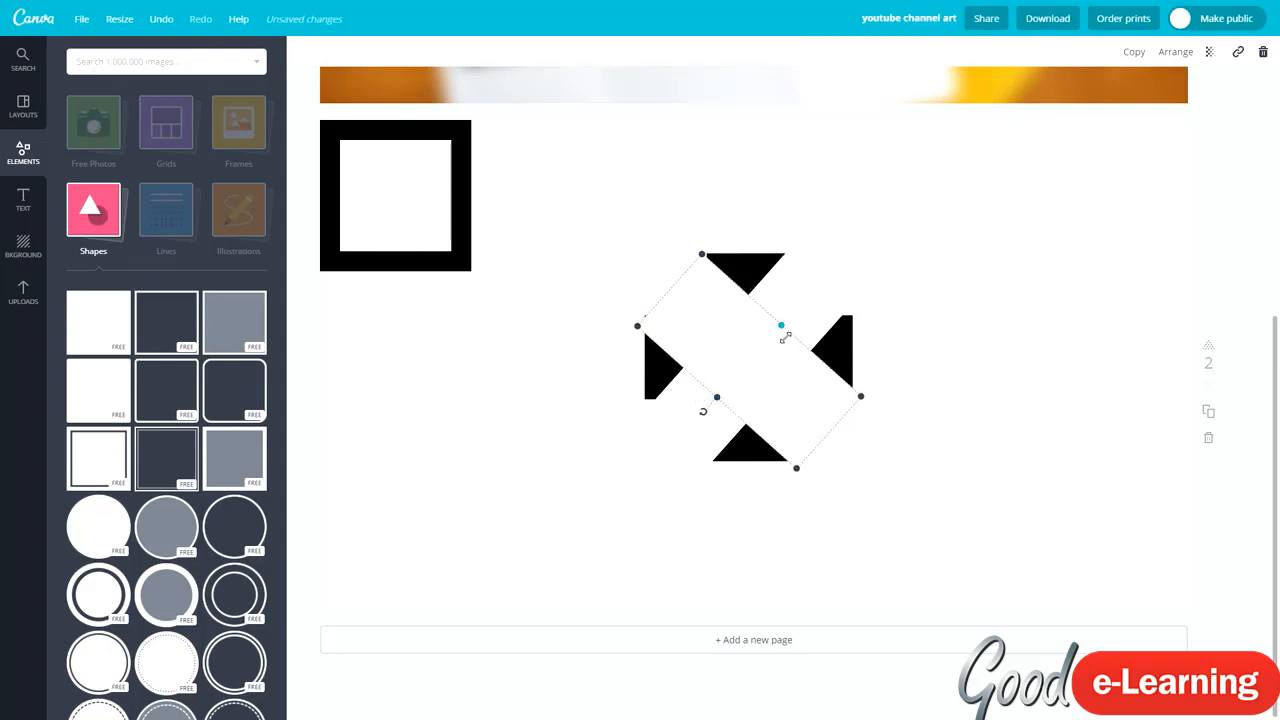
pyautogui.moveTo(786, 338); pyautogui.dragTo(788, 369)
pyautogui.click(1085, 416)
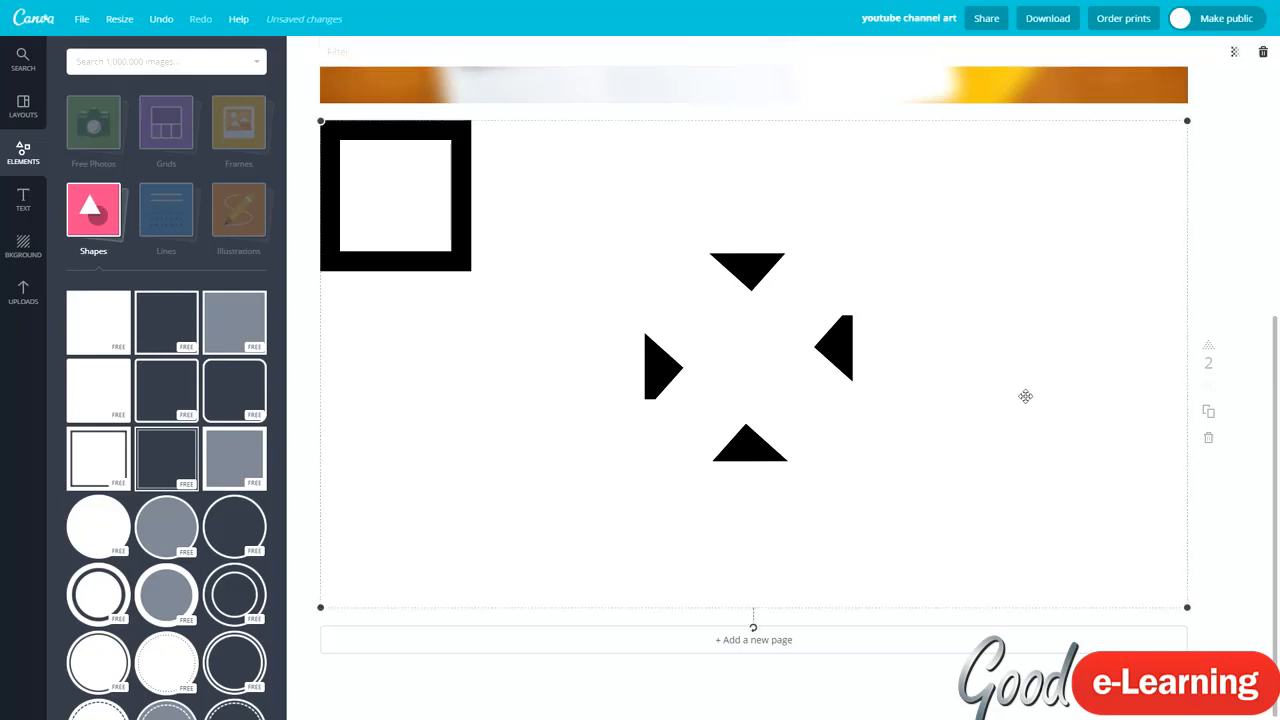
# Select all the bars that form the cut-up plus sign and delete them from the page.
pyautogui.click(844, 334)
pyautogui.moveTo(910, 534); pyautogui.dragTo(630, 226)
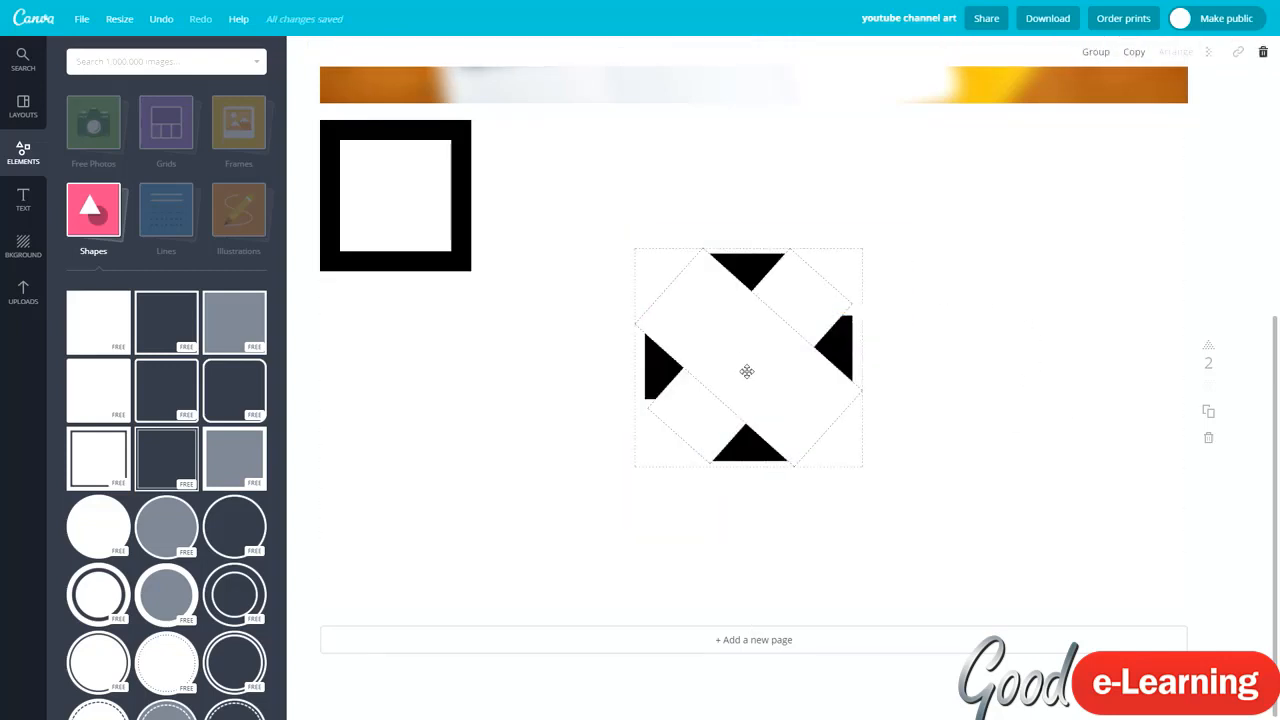
pyautogui.moveTo(746, 371); pyautogui.dragTo(685, 350)
pyautogui.press('Delete')
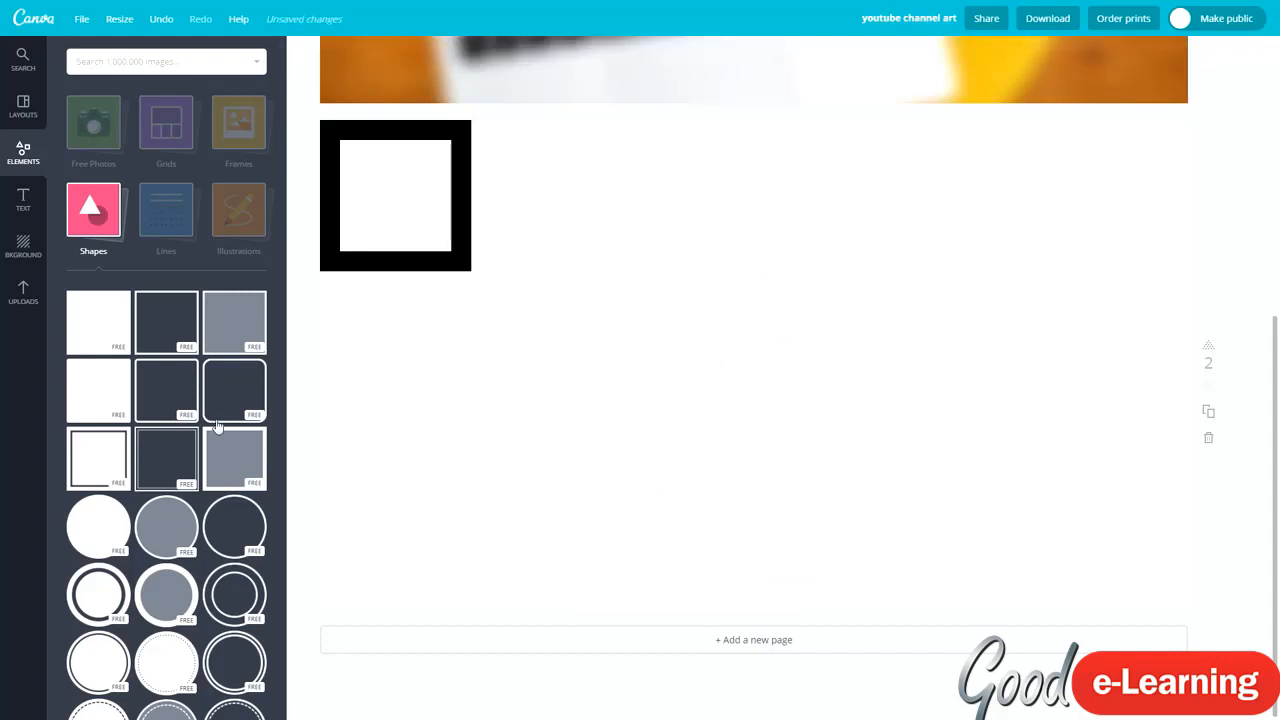
# Add a solid black circle to the second page, shrink it, and centre it on the page.
pyautogui.click(93, 527)
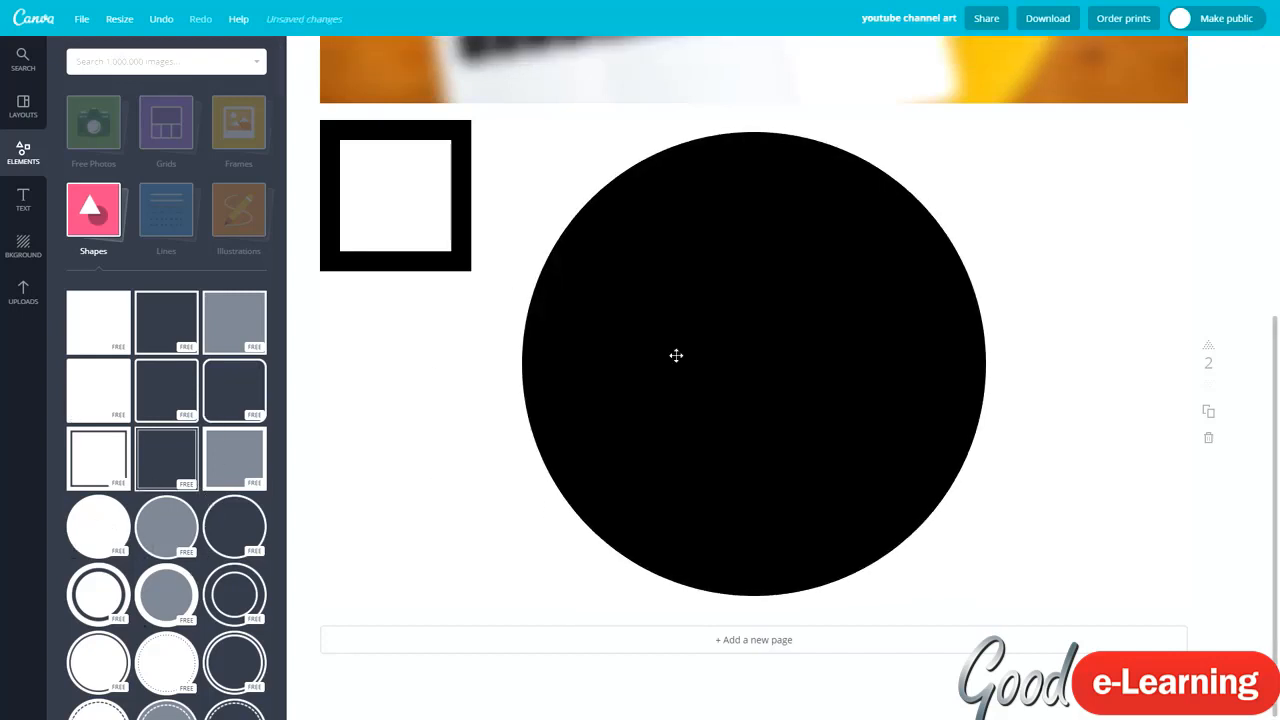
pyautogui.moveTo(984, 131); pyautogui.dragTo(789, 326)
pyautogui.moveTo(694, 414); pyautogui.dragTo(771, 351)
pyautogui.click(974, 309)
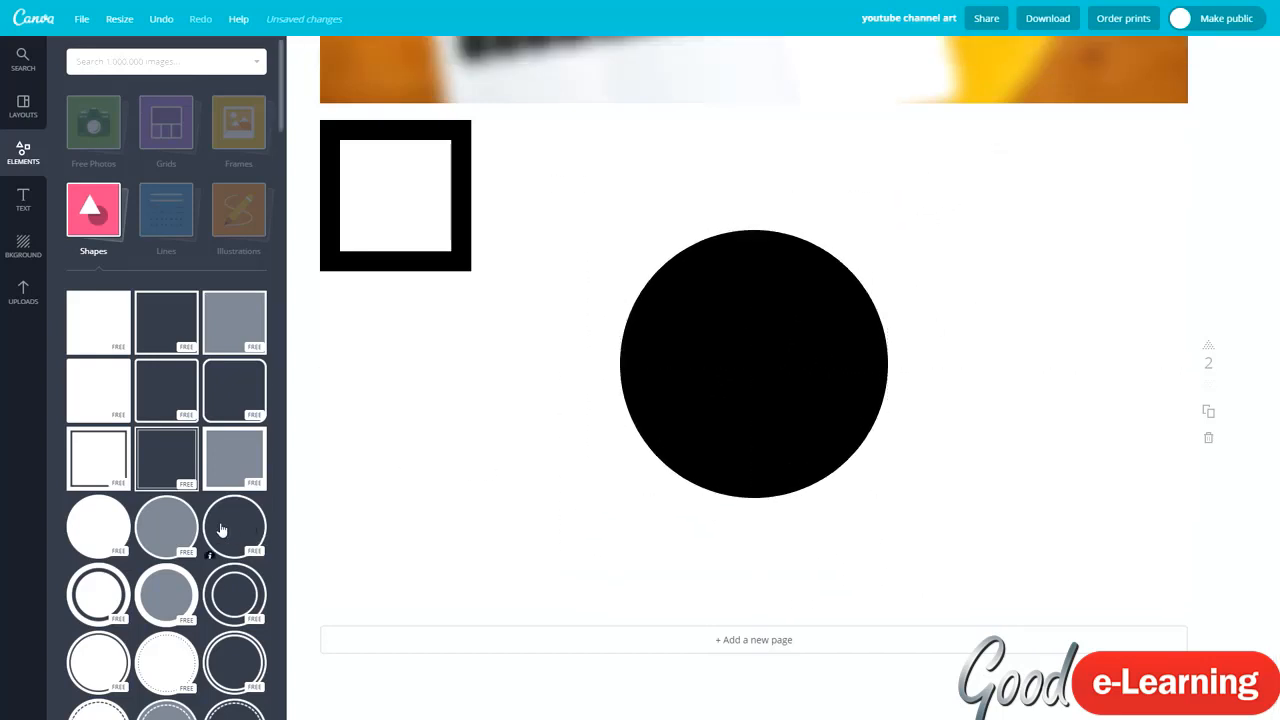
# Add a second, smaller circle, centre it inside the black circle, and recolour it white to form a black ring.
pyautogui.click(100, 533)
pyautogui.moveTo(986, 131); pyautogui.dragTo(751, 366)
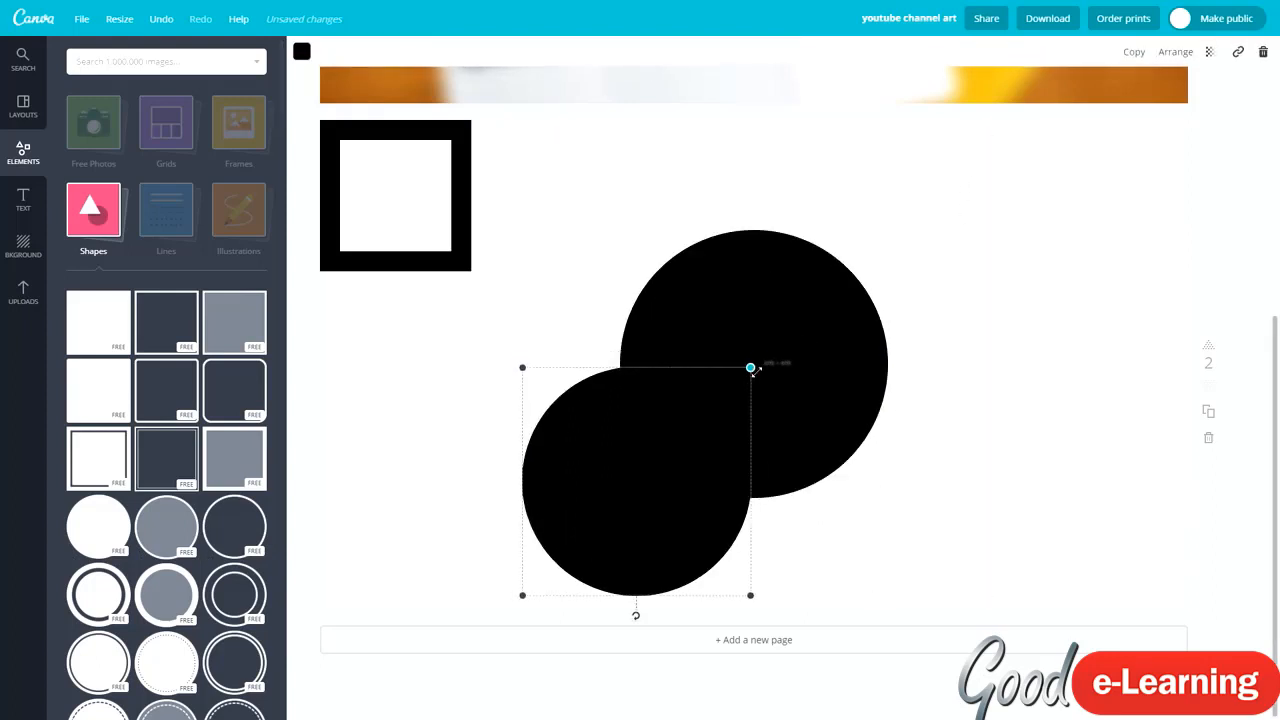
pyautogui.moveTo(636, 474); pyautogui.dragTo(751, 349)
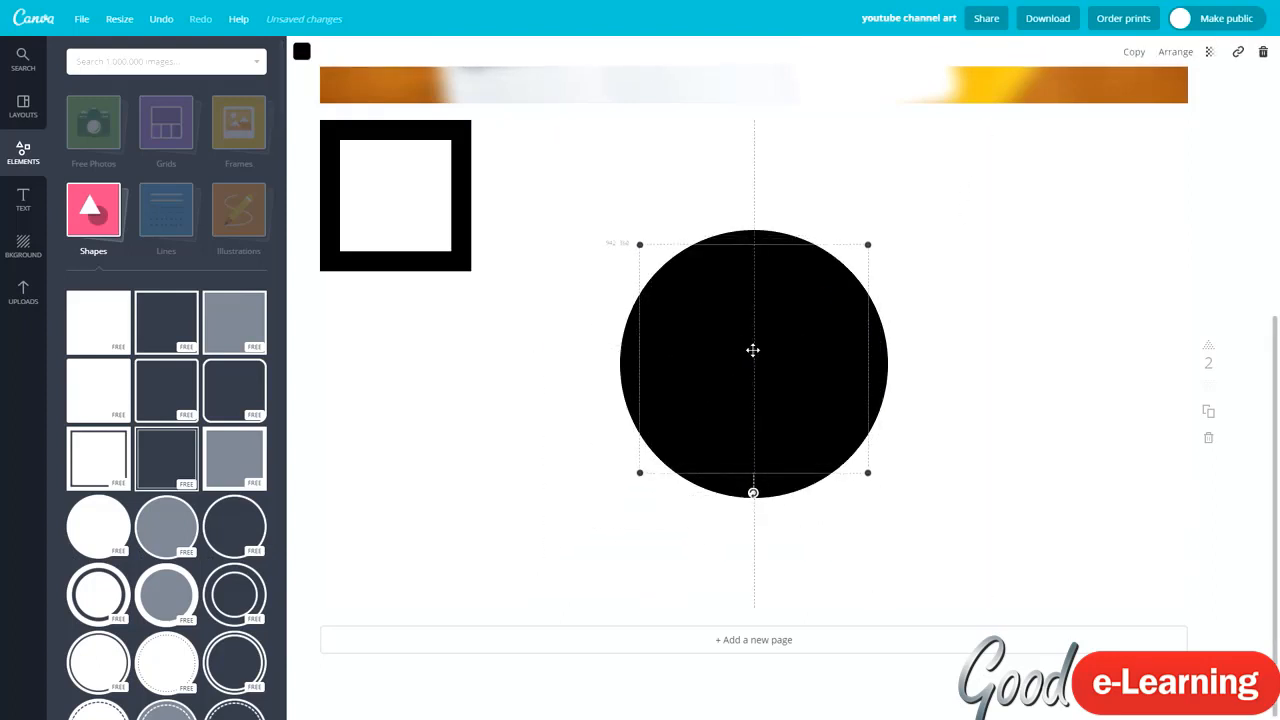
pyautogui.click(301, 51)
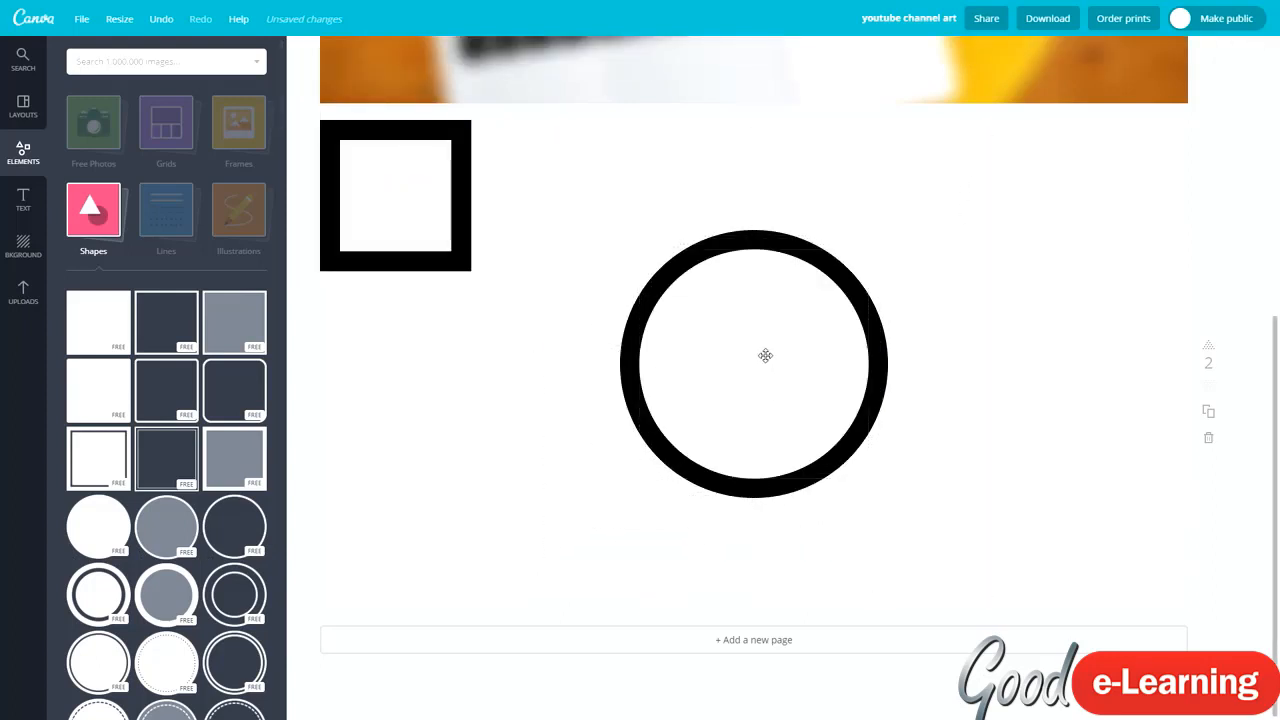
pyautogui.click(765, 355)
pyautogui.click(453, 485)
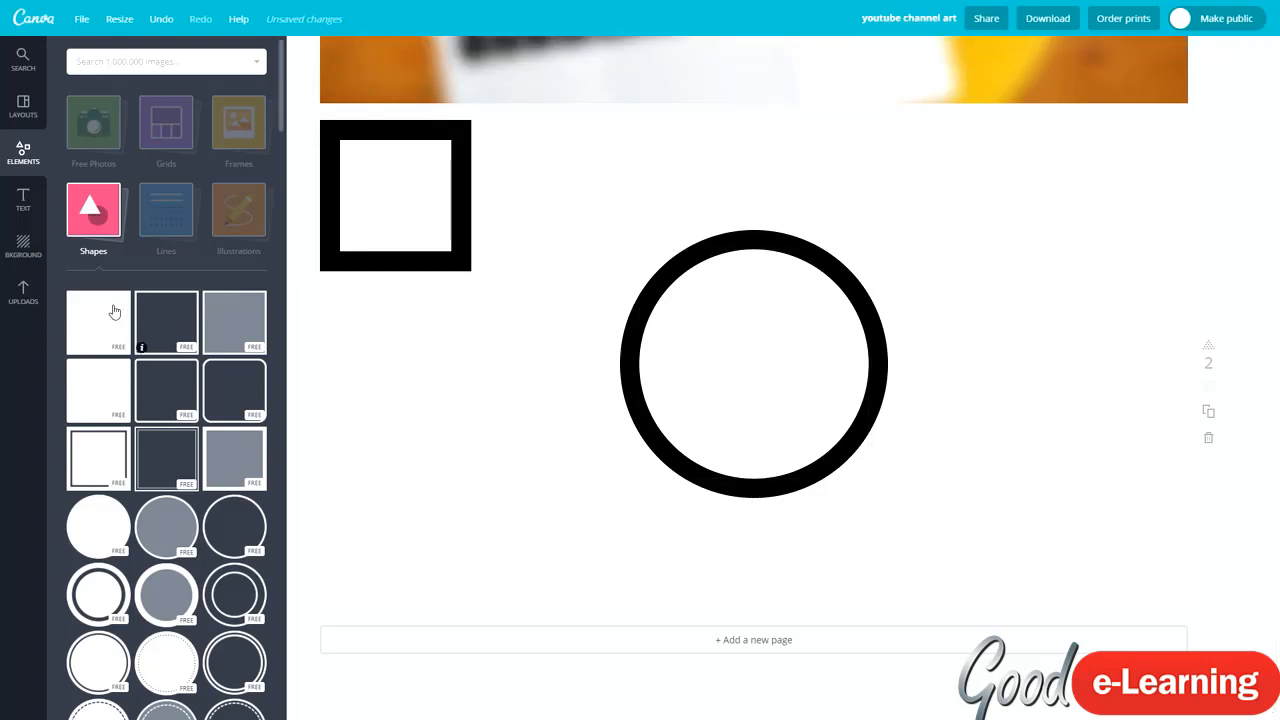
# Duplicate the inner white circle, recolour the copy black, and centre it over the upper part of the ring.
pyautogui.click(769, 346)
pyautogui.moveTo(505, 269); pyautogui.dragTo(568, 376)
pyautogui.click(305, 60)
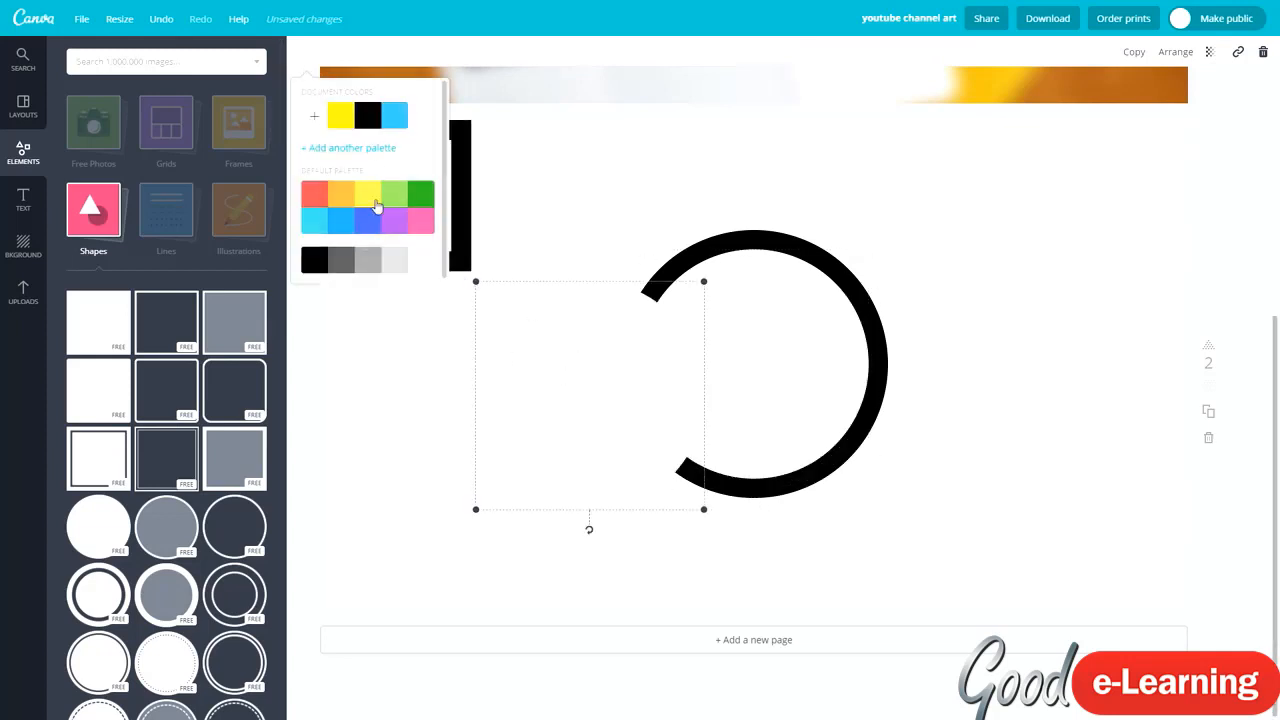
pyautogui.click(368, 117)
pyautogui.moveTo(577, 449); pyautogui.dragTo(734, 317)
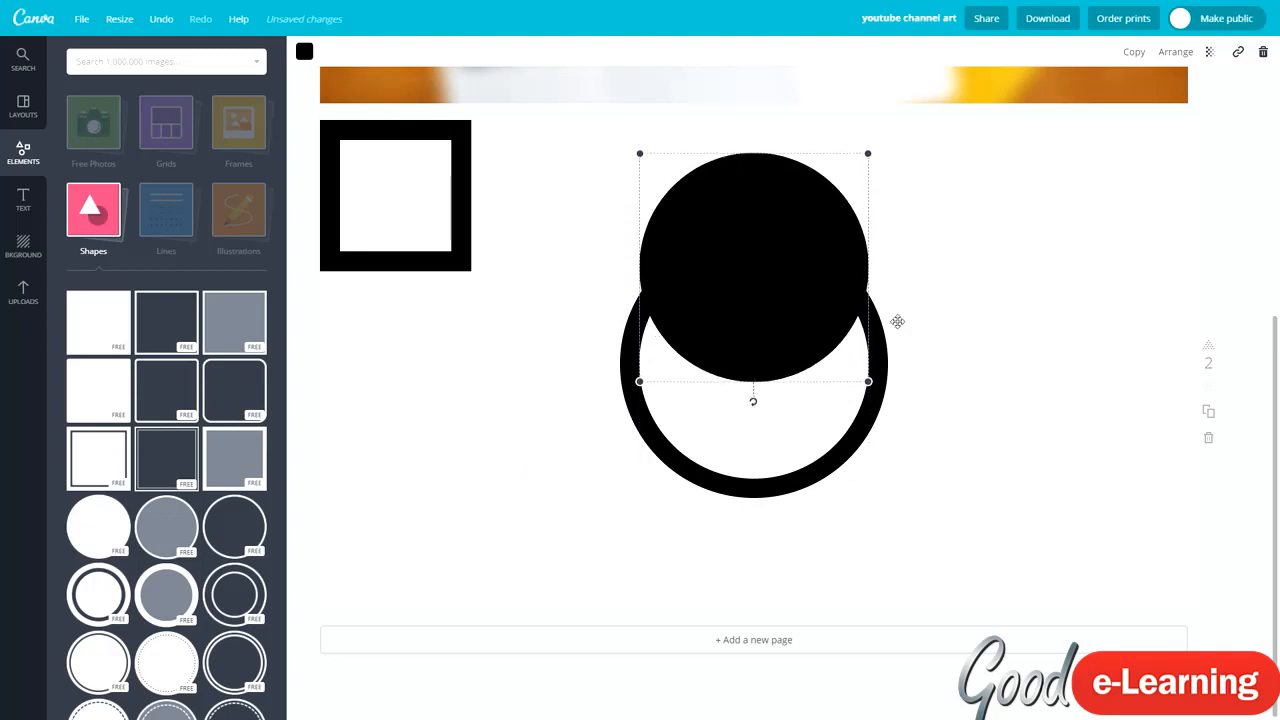
pyautogui.click(967, 312)
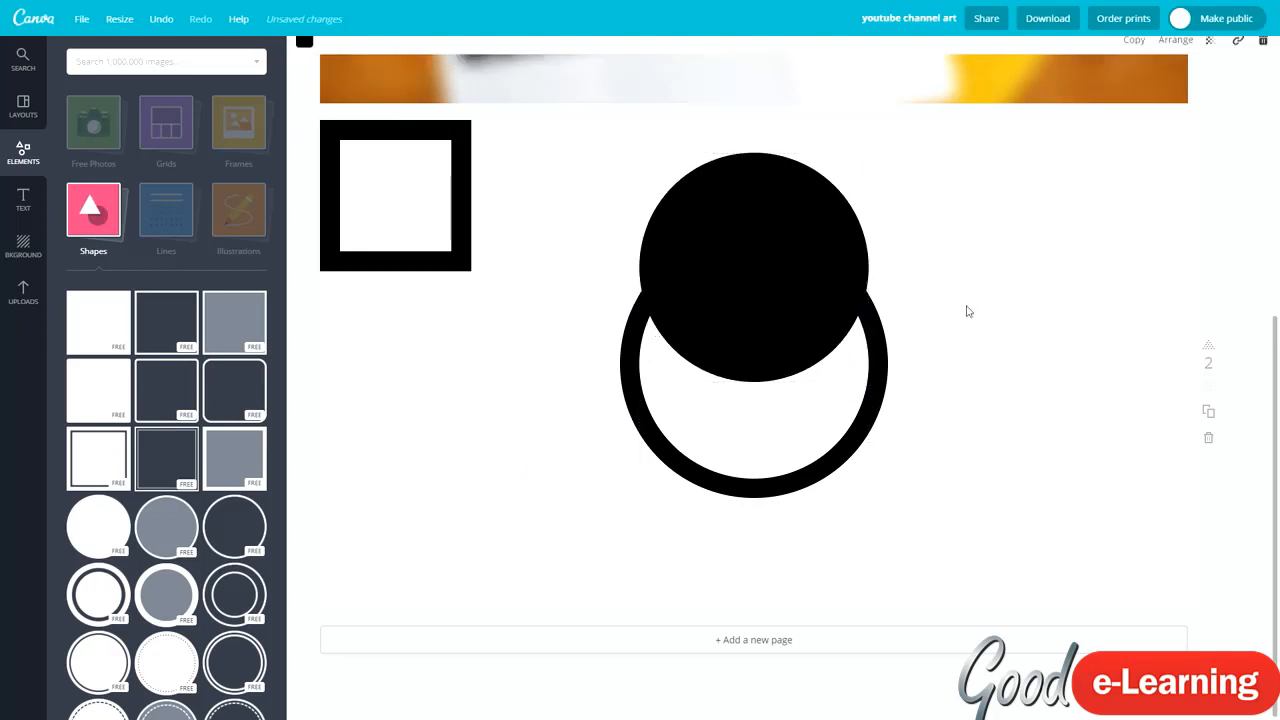
# Duplicate the upper black circle and place the copy directly below it over the lower part of the ring.
pyautogui.click(680, 207)
pyautogui.hotkey('ctrl', 'd')
pyautogui.moveTo(700, 334); pyautogui.dragTo(737, 508)
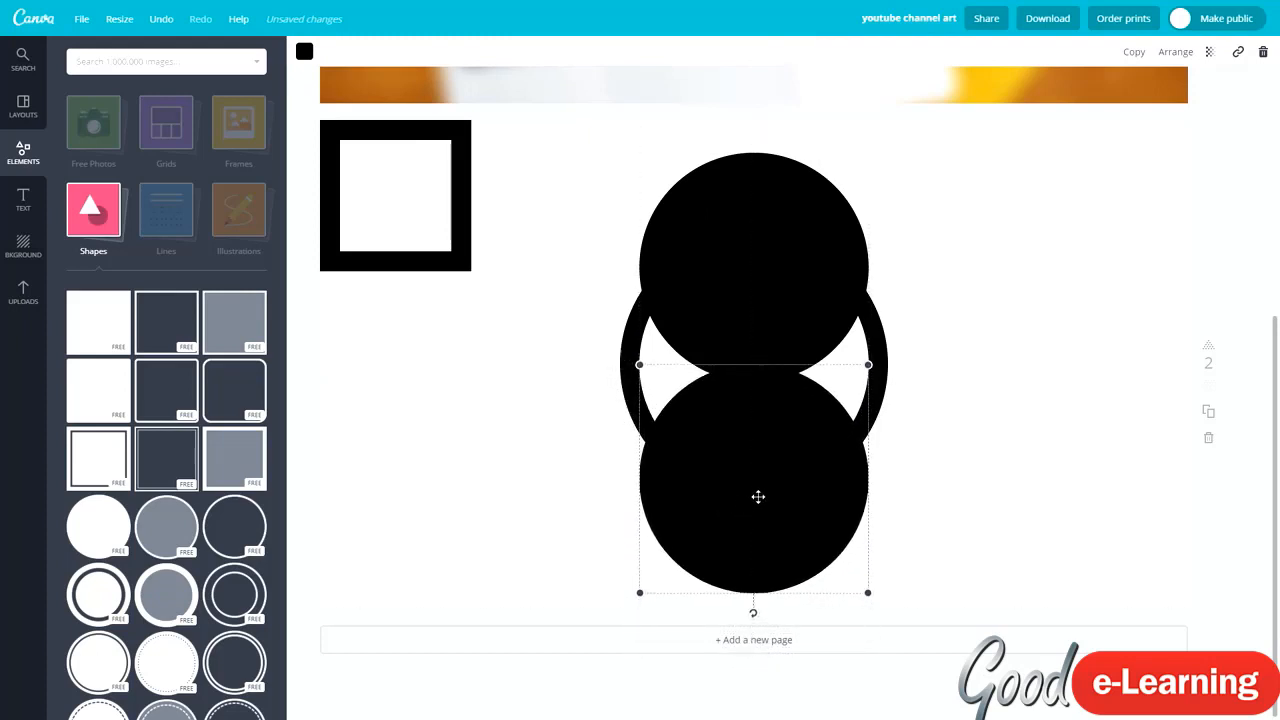
# Select all the circles on the second page and shrink them together to about three quarters of their size.
pyautogui.click(1029, 434)
pyautogui.moveTo(1014, 508); pyautogui.dragTo(632, 155)
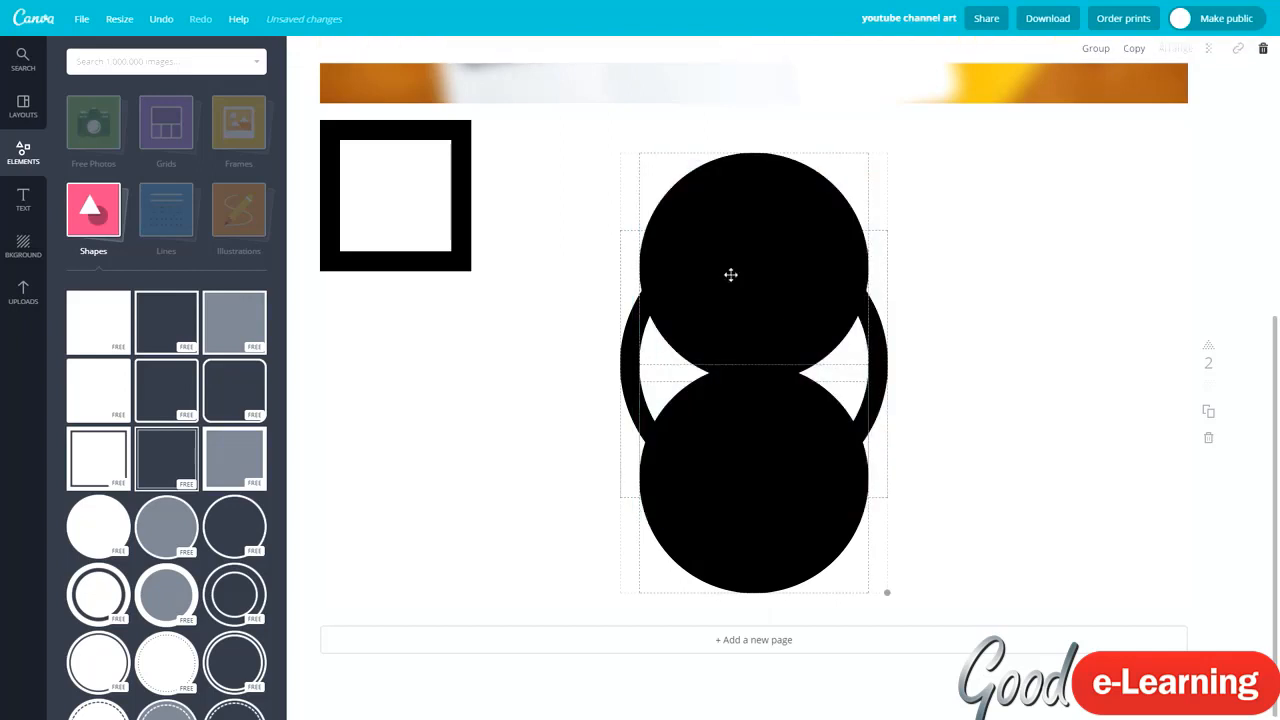
pyautogui.moveTo(887, 592); pyautogui.dragTo(805, 480)
pyautogui.click(963, 363)
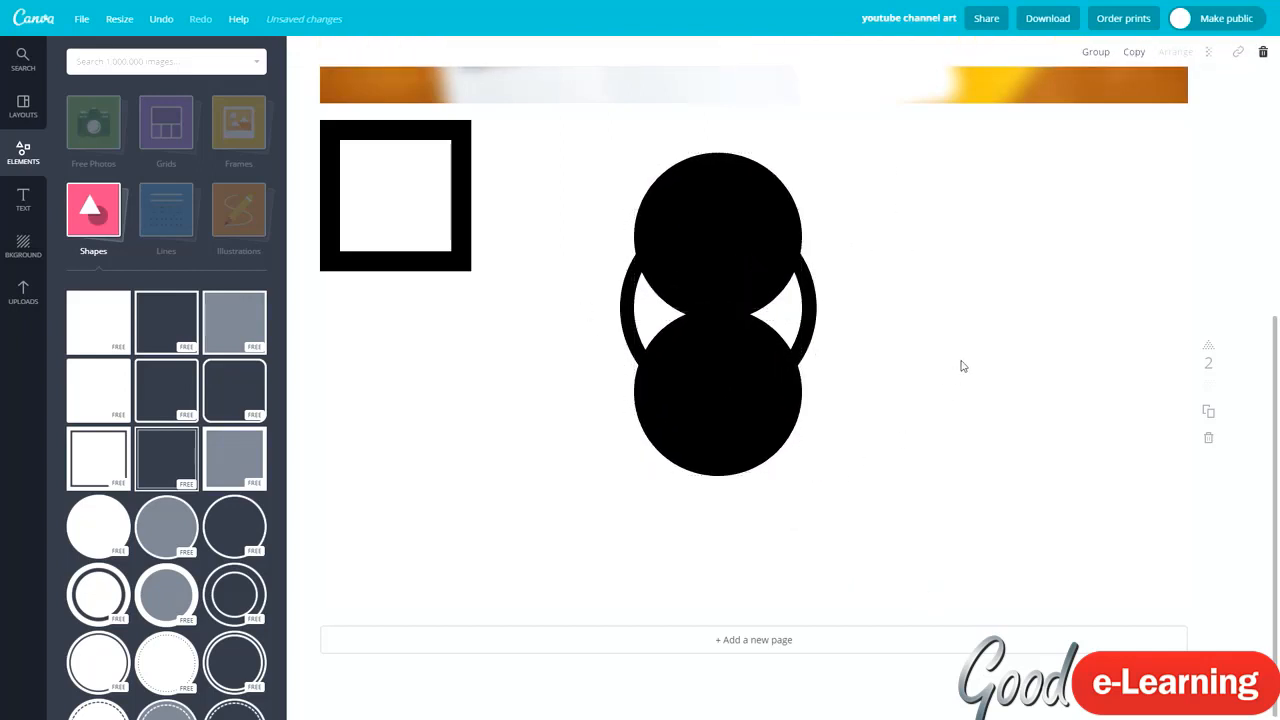
# Lower the upper black circle inside the ring to leave a thin white crescent, and set the other black circle aside at the lower left.
pyautogui.moveTo(736, 220); pyautogui.dragTo(736, 297)
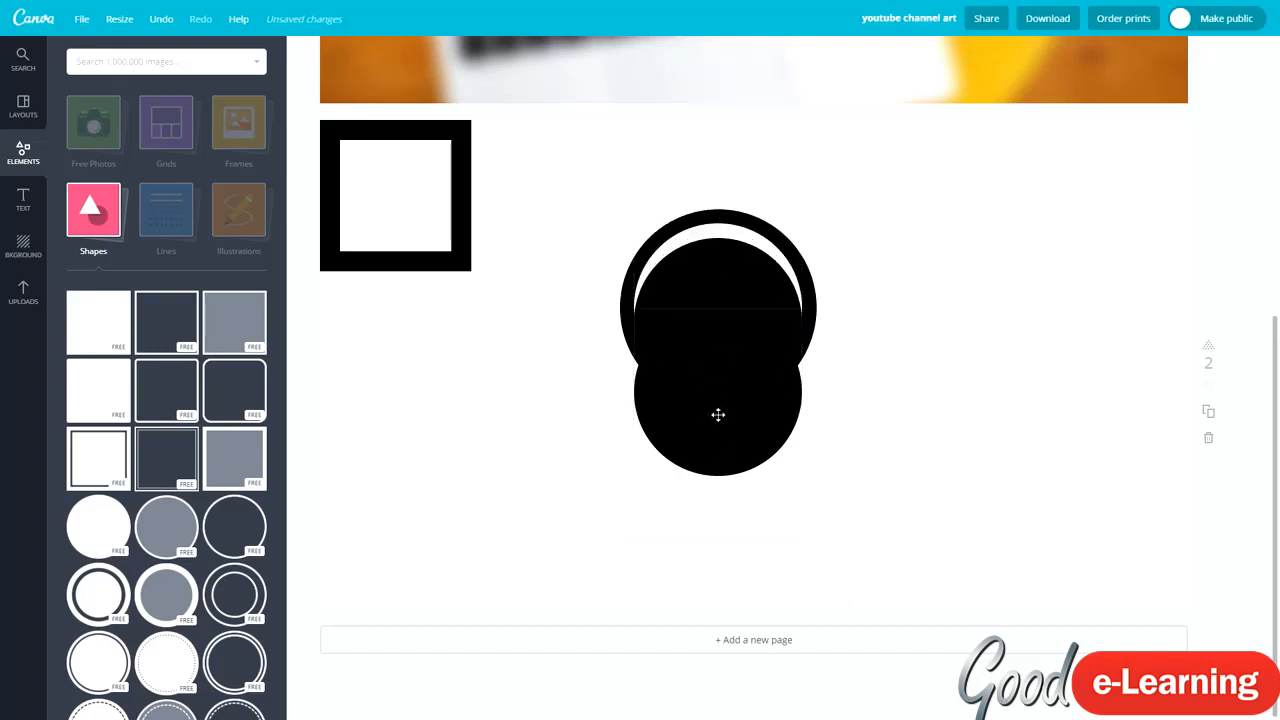
pyautogui.moveTo(695, 443); pyautogui.dragTo(461, 486)
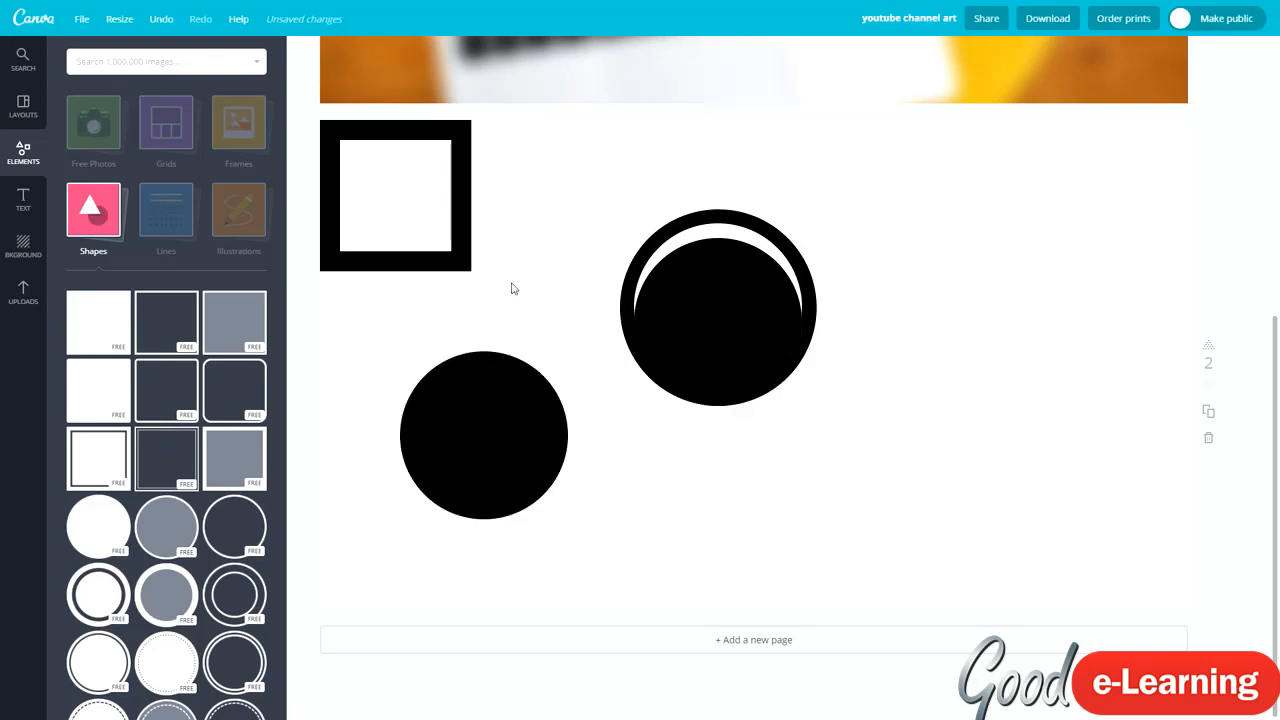
# Set the second page's background to black.
pyautogui.click(20, 250)
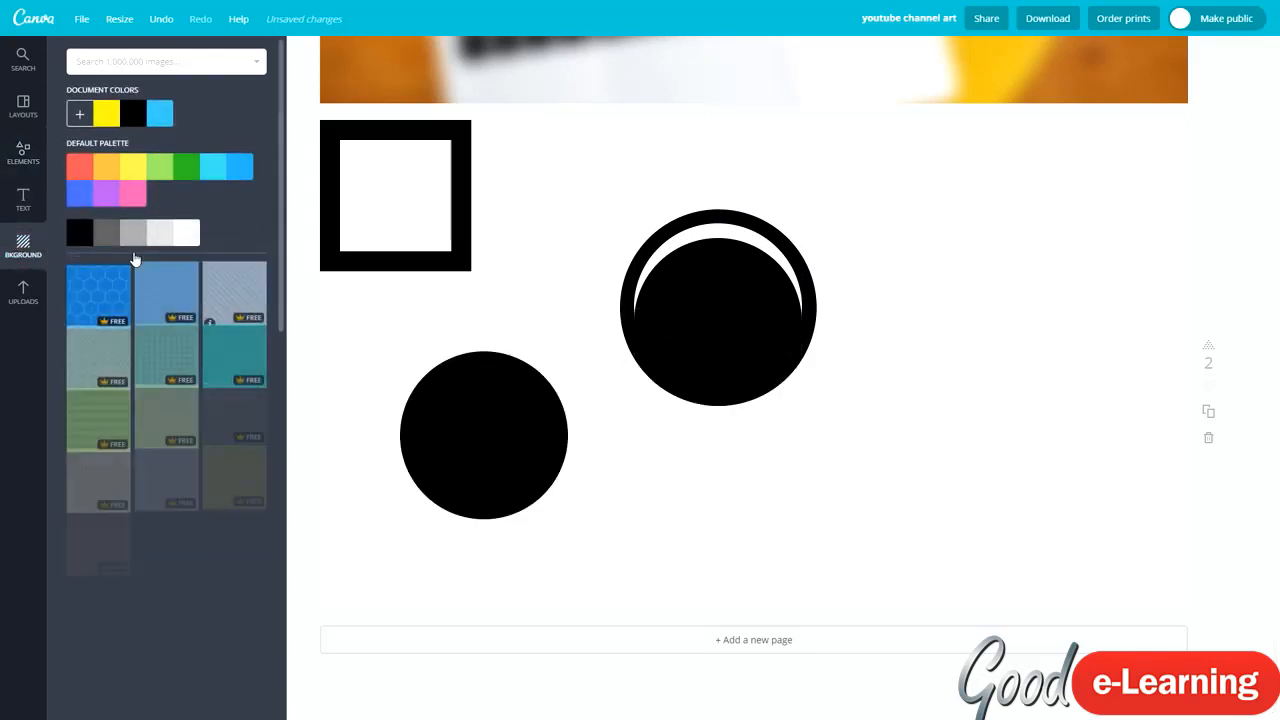
pyautogui.click(72, 233)
pyautogui.click(726, 312)
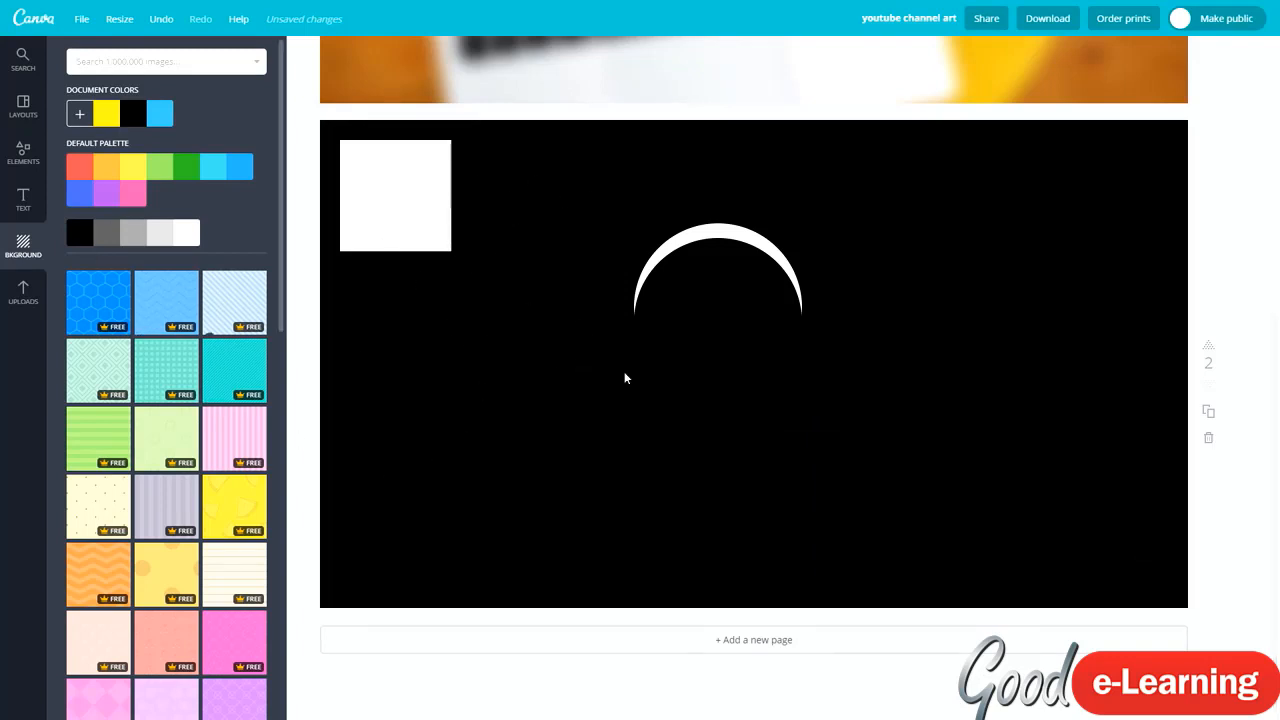
# Recolour the spare black circle white and align it beneath the white crescent.
pyautogui.click(1011, 437)
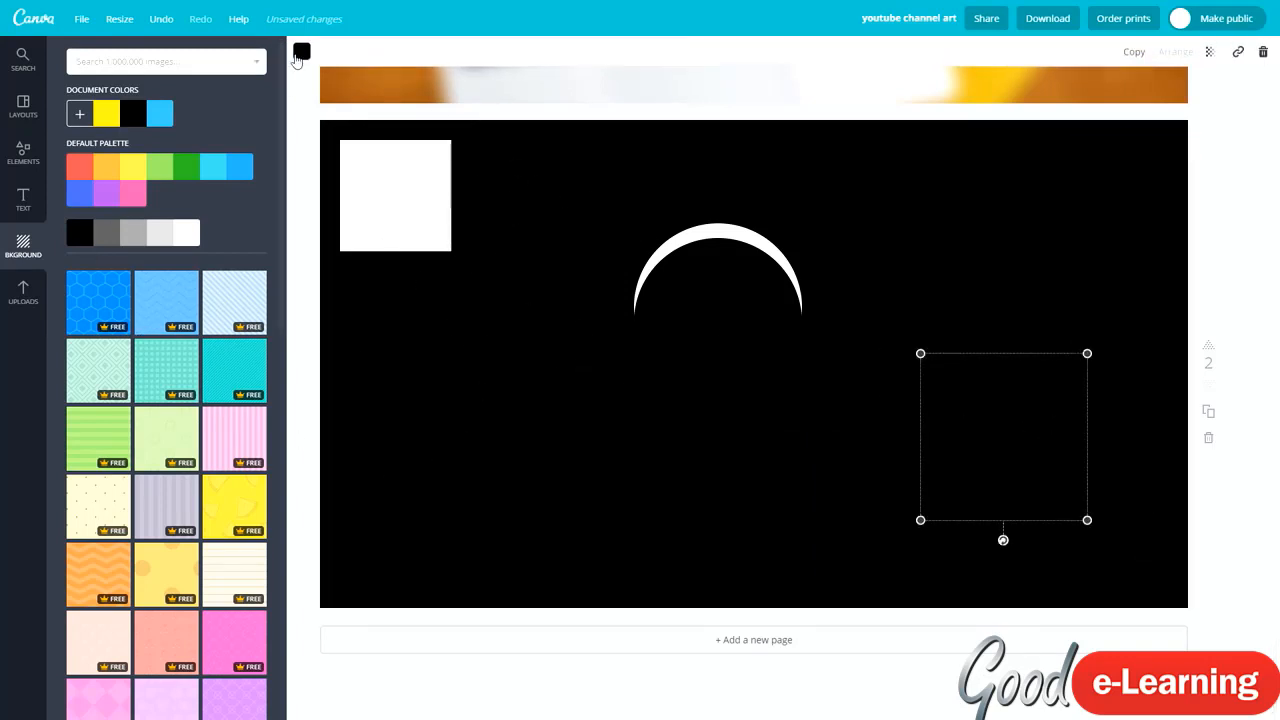
pyautogui.click(301, 51)
pyautogui.click(423, 257)
pyautogui.click(563, 286)
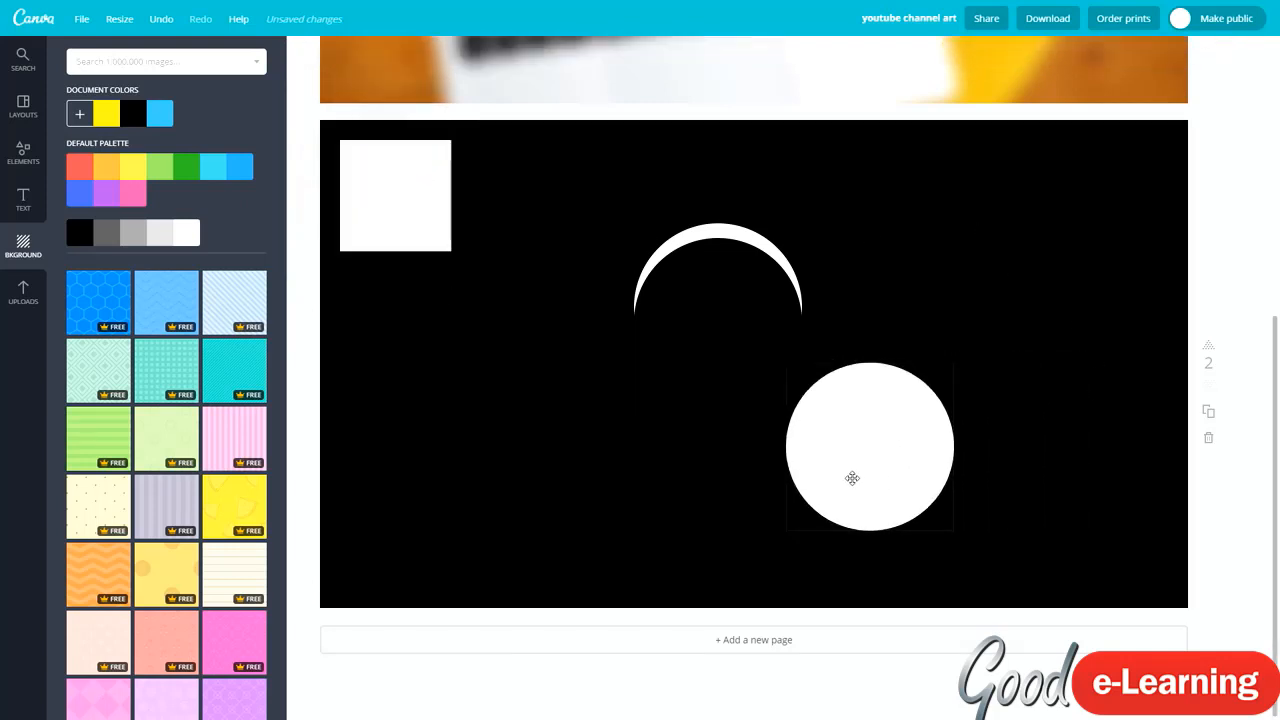
pyautogui.moveTo(852, 478); pyautogui.dragTo(757, 382)
pyautogui.click(927, 348)
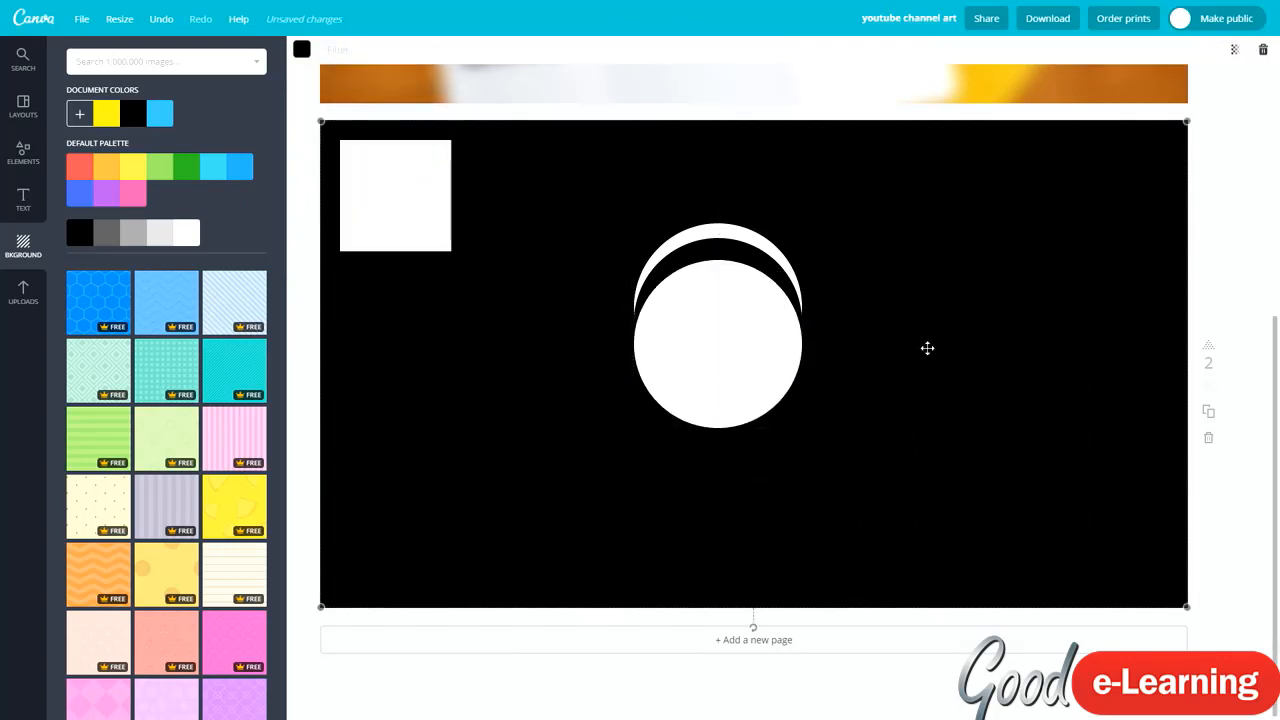
# Bring the black circle in front of the white circle and position it slightly lower to form a second white crescent.
pyautogui.click(724, 339)
pyautogui.click(707, 249)
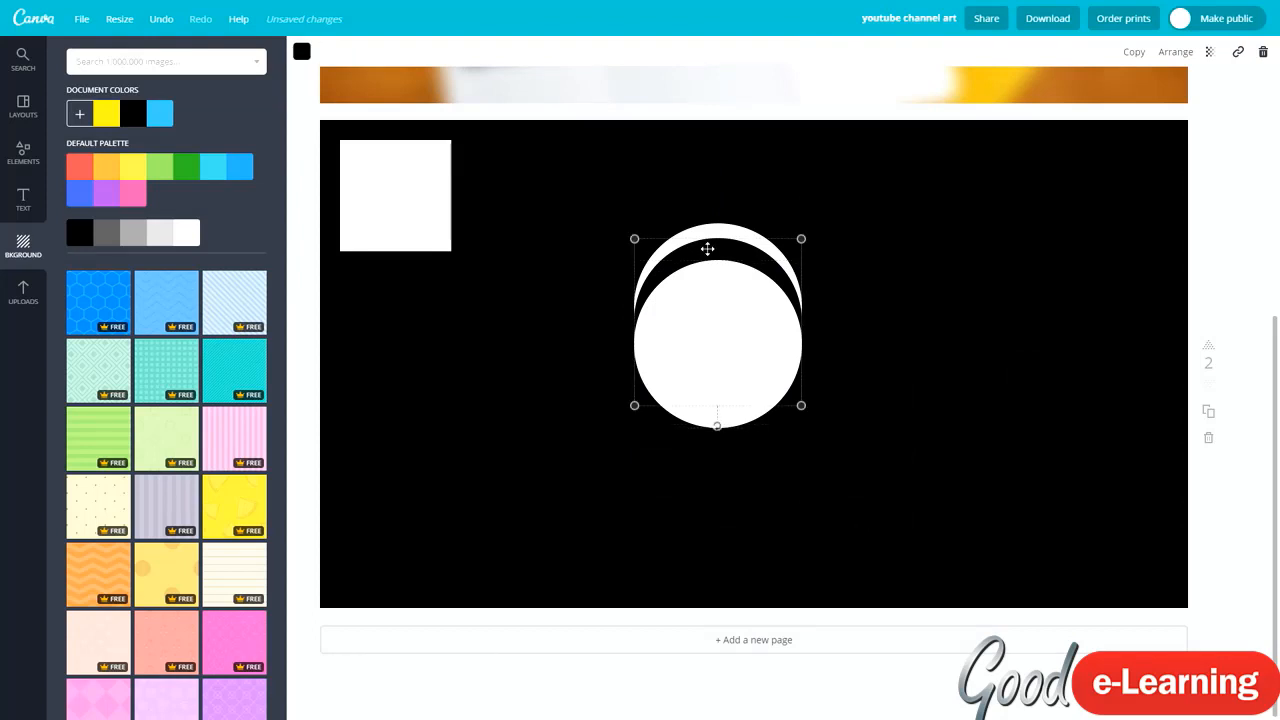
pyautogui.moveTo(707, 249); pyautogui.dragTo(707, 345)
pyautogui.click(1170, 52)
pyautogui.click(1151, 93)
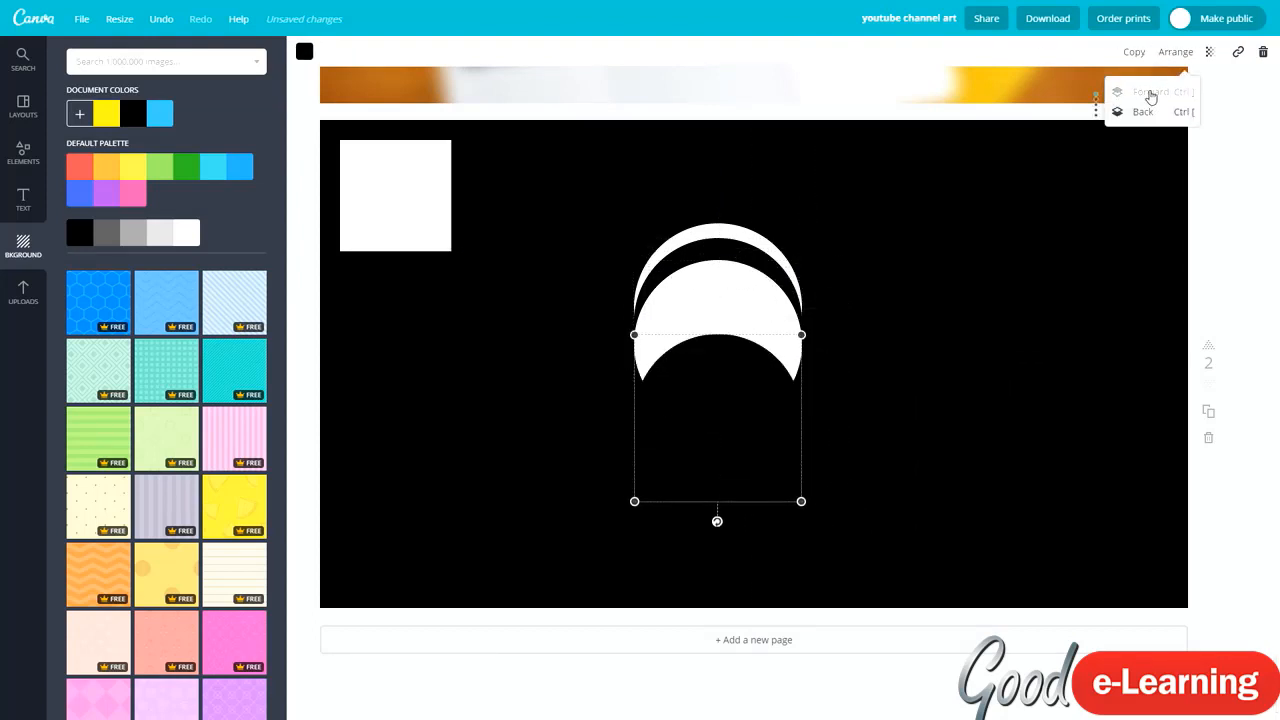
pyautogui.moveTo(726, 426); pyautogui.dragTo(726, 374)
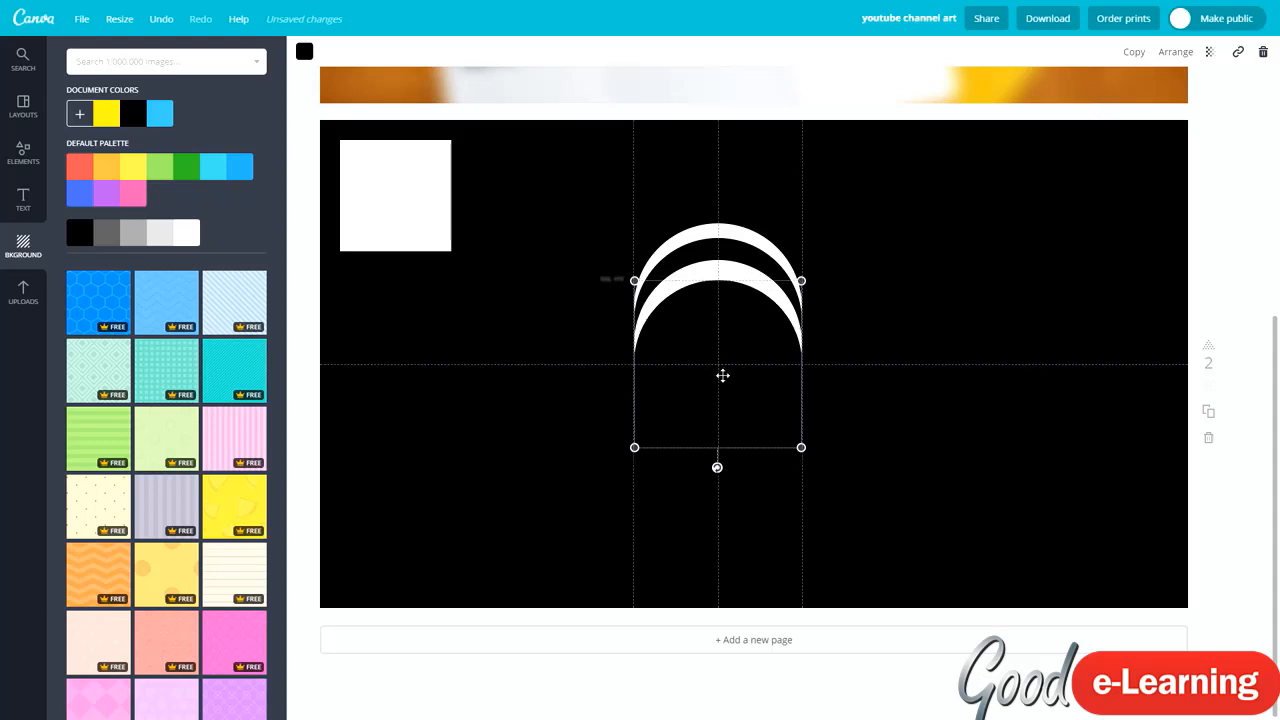
pyautogui.click(957, 341)
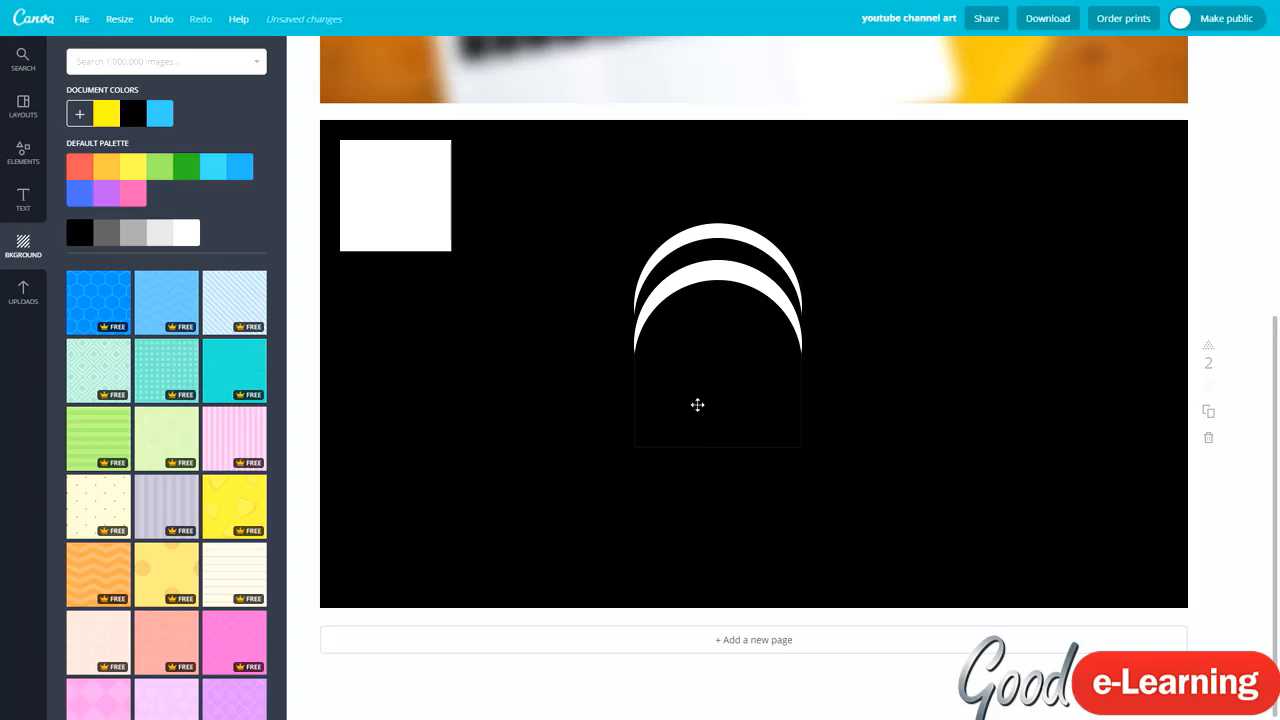
# Duplicate the white square and place the copies in the other three corners of the page.
pyautogui.moveTo(381, 210)
pyautogui.mouseDown()
pyautogui.moveTo(374, 229)
pyautogui.moveTo(375, 206)
pyautogui.mouseUp()
pyautogui.click(409, 228)
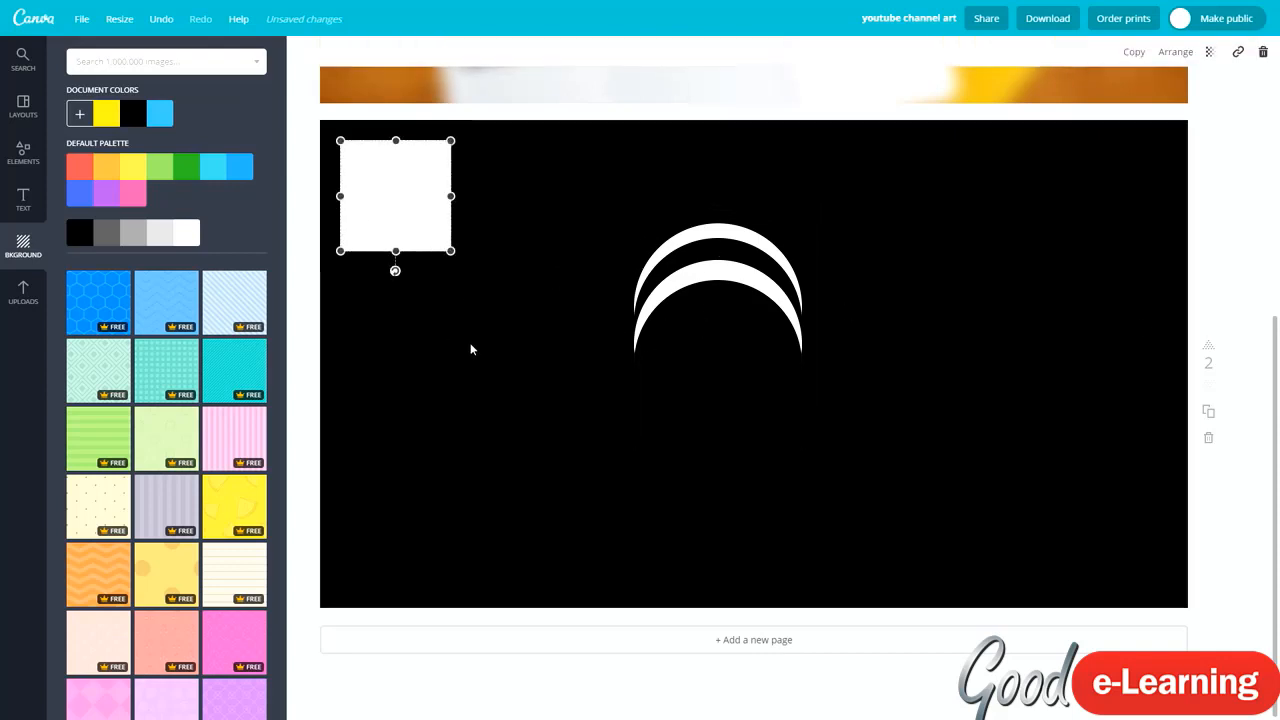
pyautogui.moveTo(471, 348); pyautogui.dragTo(1143, 214)
pyautogui.hotkey('ctrl', 'd')
pyautogui.click(1231, 224)
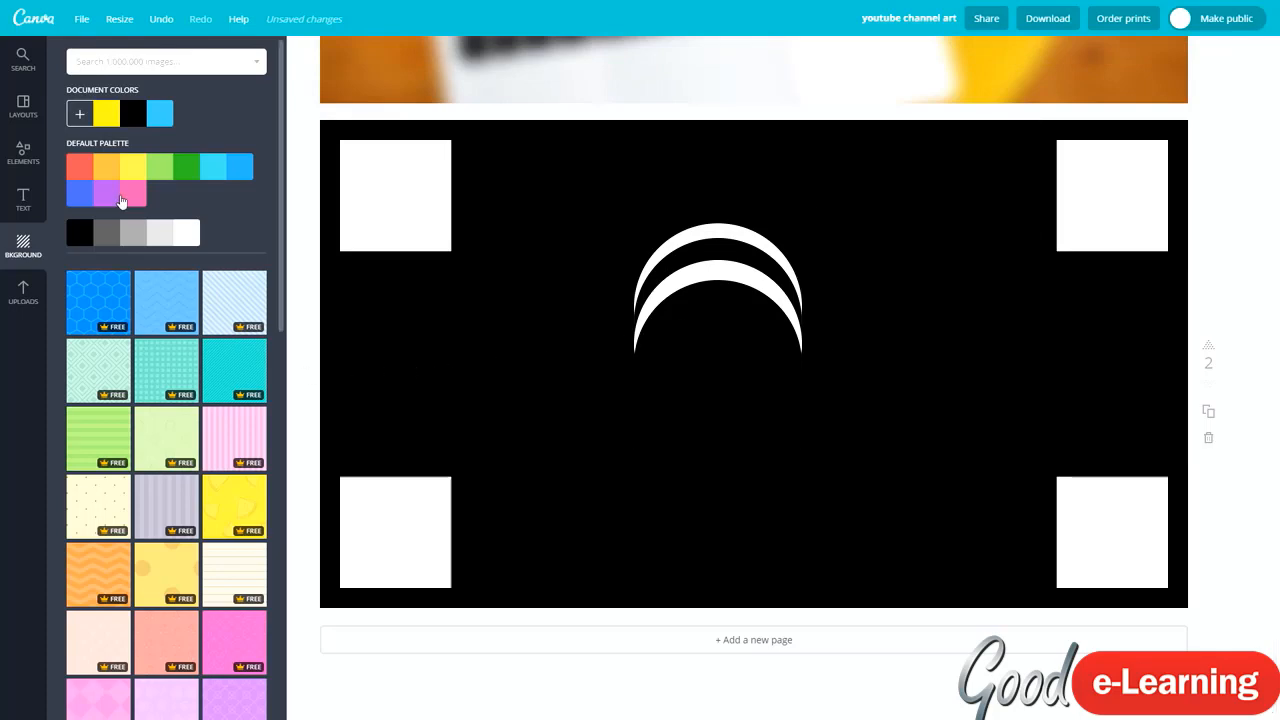
# Add a solid white line and place it as a thick bar joining the two upper squares.
pyautogui.click(21, 151)
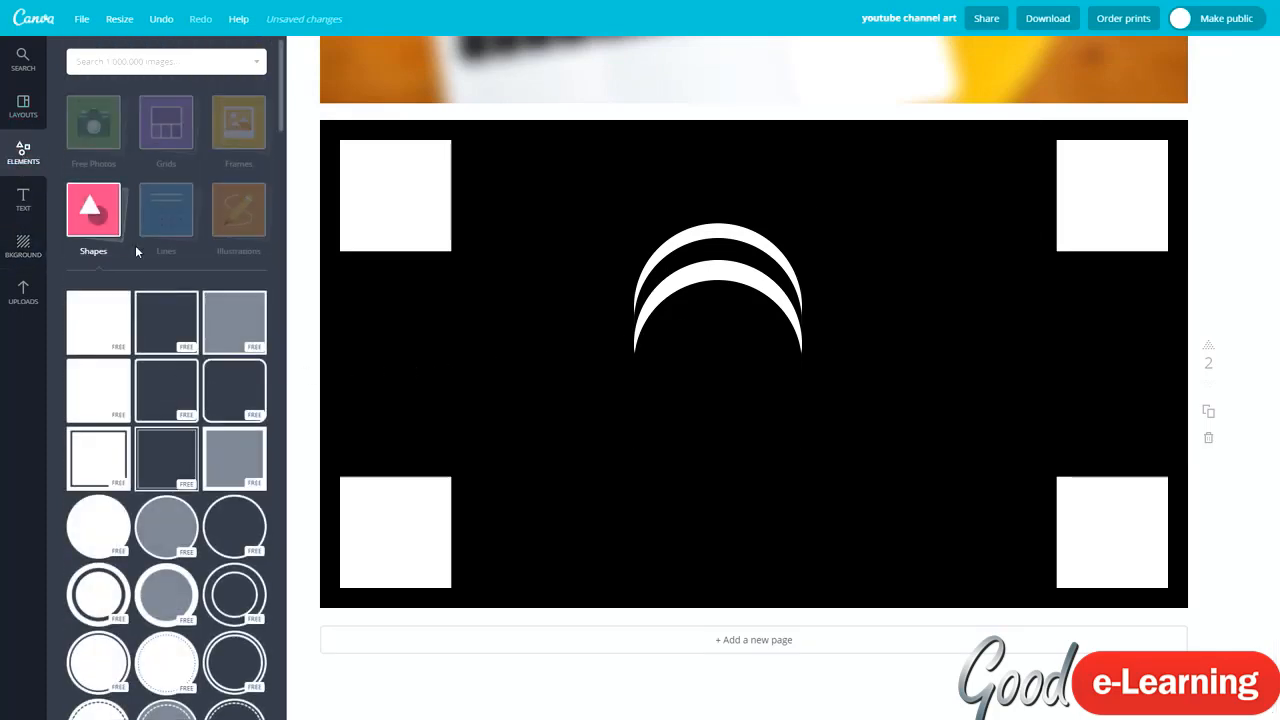
pyautogui.click(170, 227)
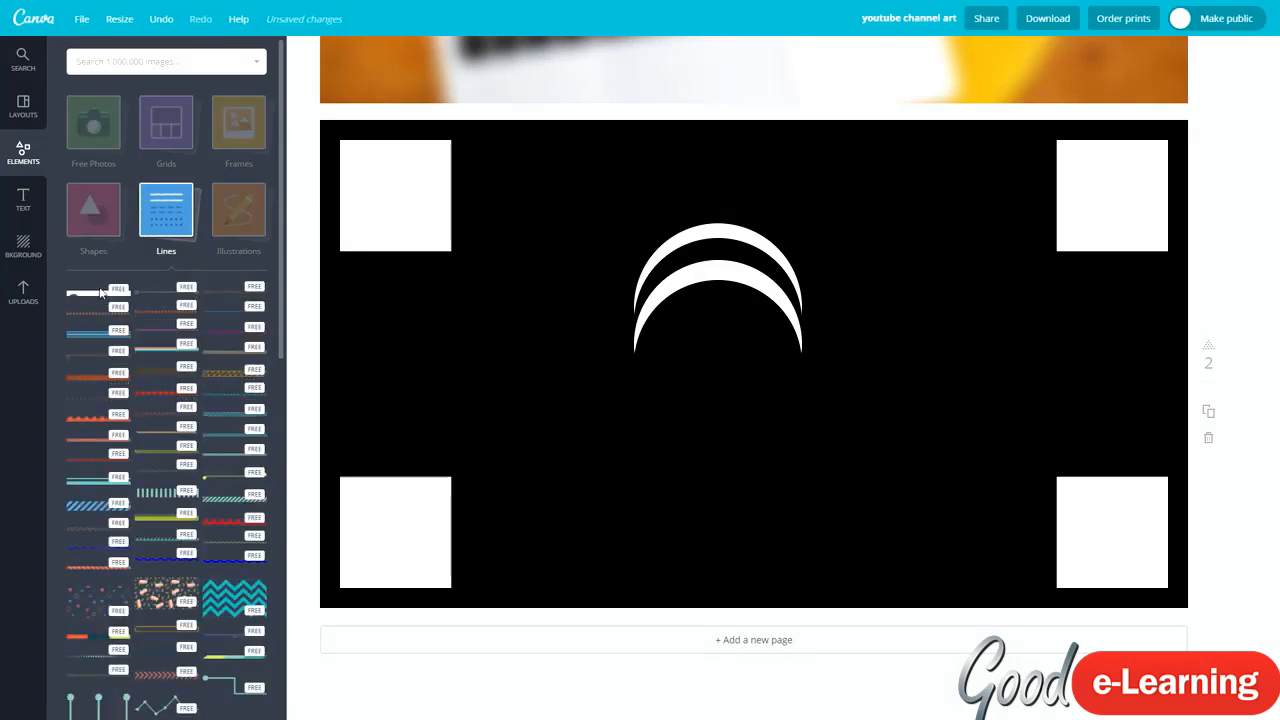
pyautogui.click(93, 298)
pyautogui.moveTo(842, 373); pyautogui.dragTo(843, 207)
pyautogui.click(1040, 351)
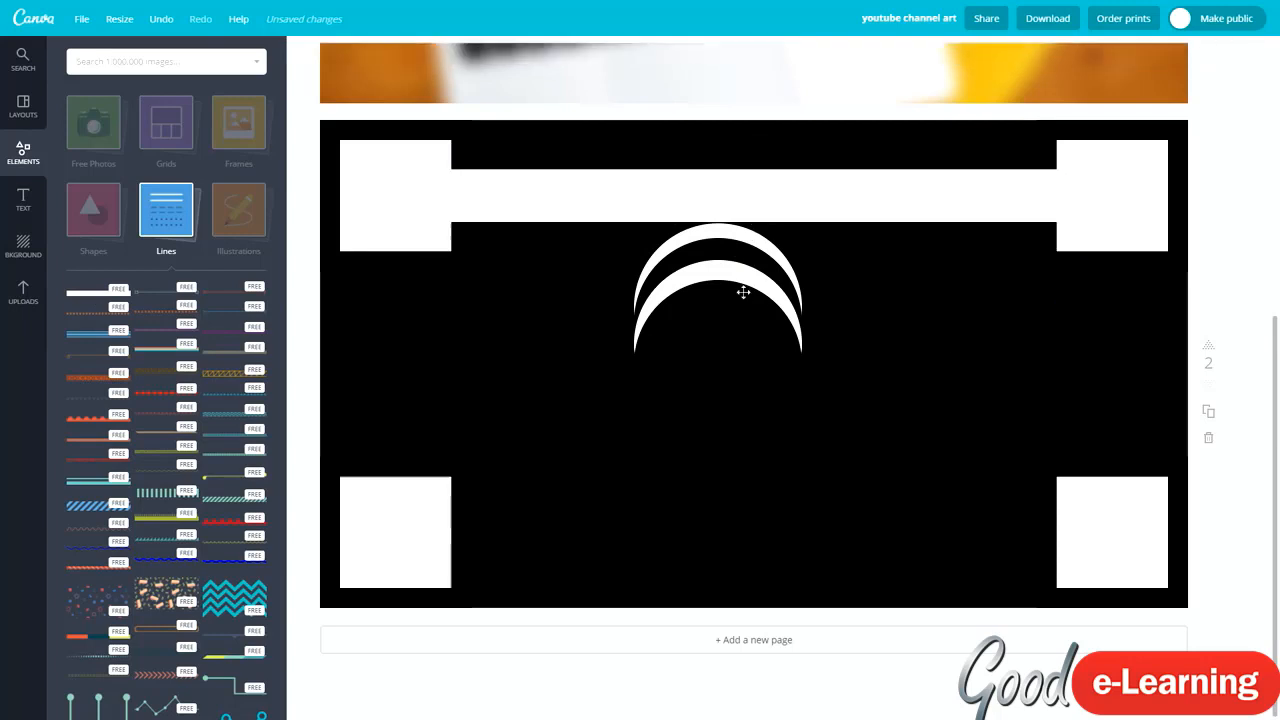
# Shift the crescent pair towards the page centre and place a duplicate of the white bar between the two lower squares.
pyautogui.moveTo(725, 333); pyautogui.dragTo(754, 360)
pyautogui.click(659, 201)
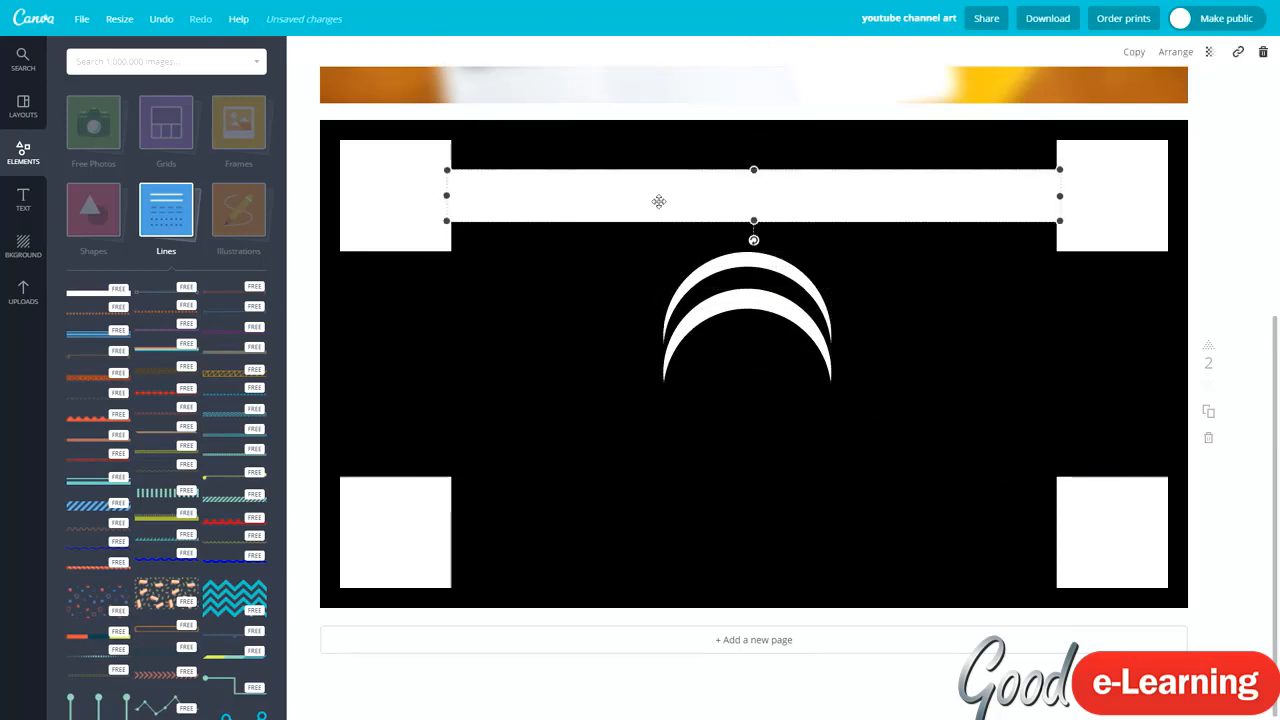
pyautogui.hotkey('ctrl', 'd')
pyautogui.moveTo(720, 217); pyautogui.dragTo(712, 545)
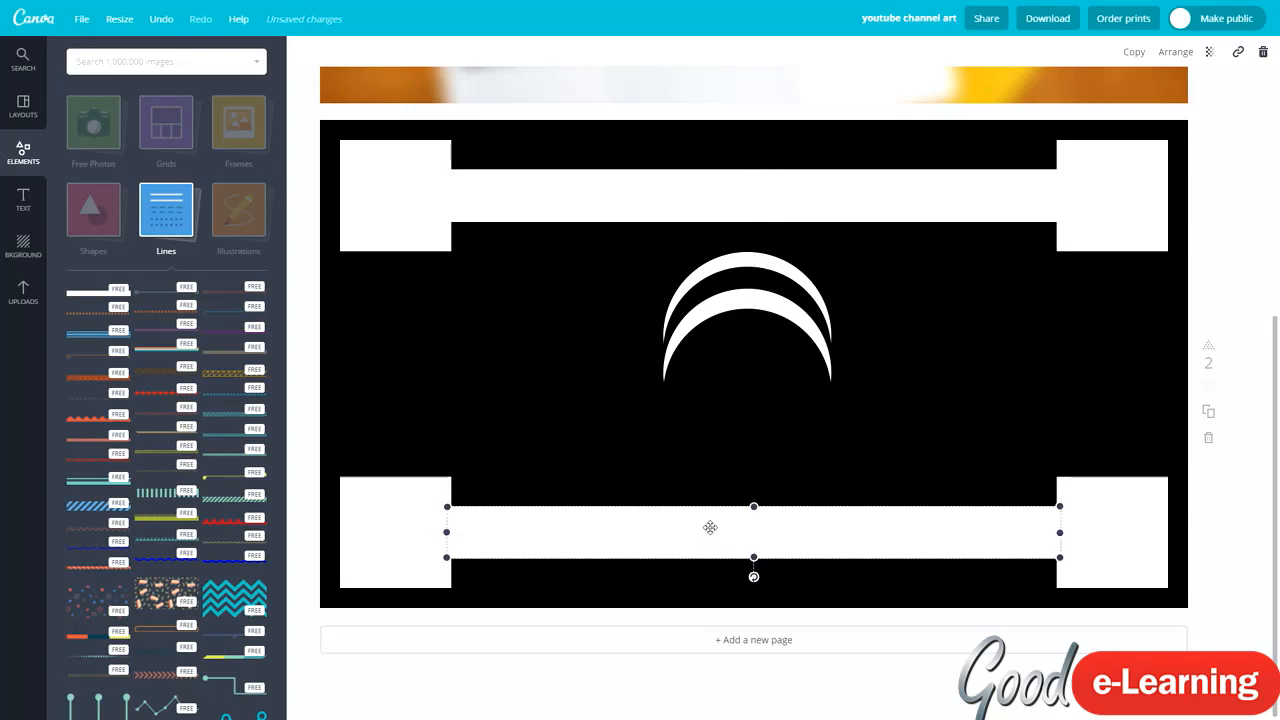
pyautogui.click(1000, 363)
# Duplicate the lower bar, shorten it, rotate it to vertical and place it between the two left-hand squares.
pyautogui.click(726, 528)
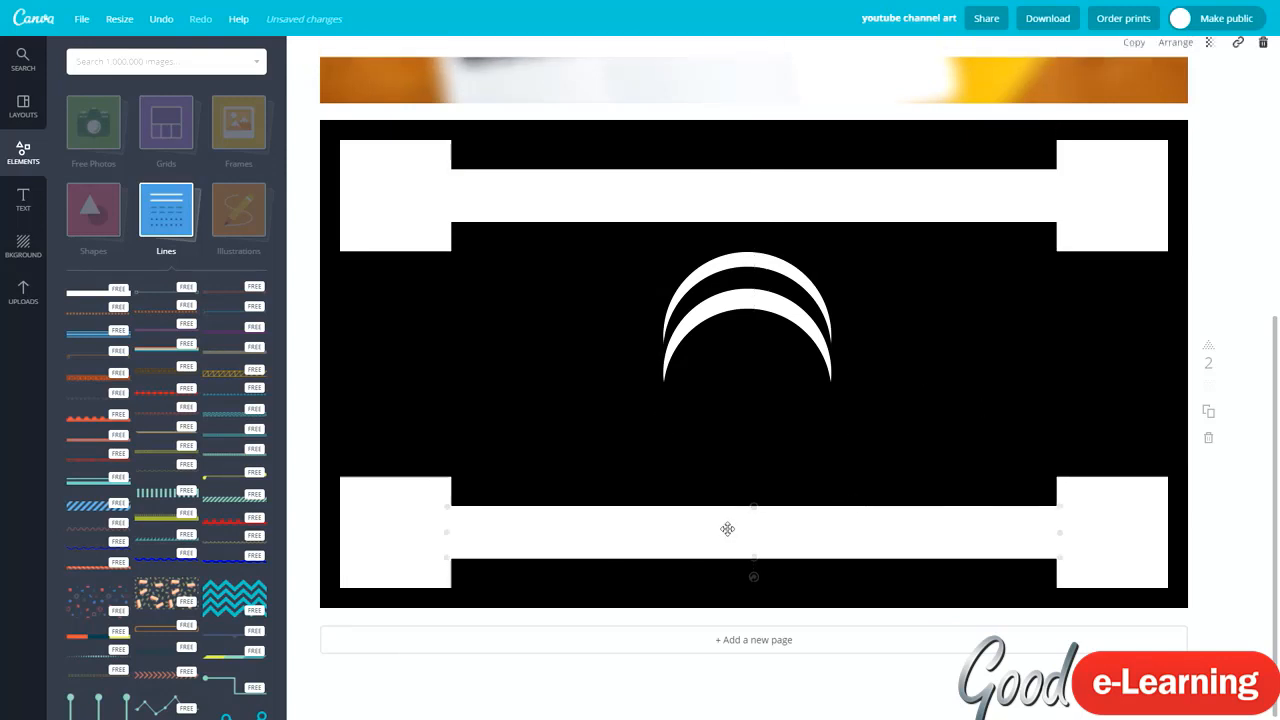
pyautogui.moveTo(726, 528); pyautogui.dragTo(657, 319)
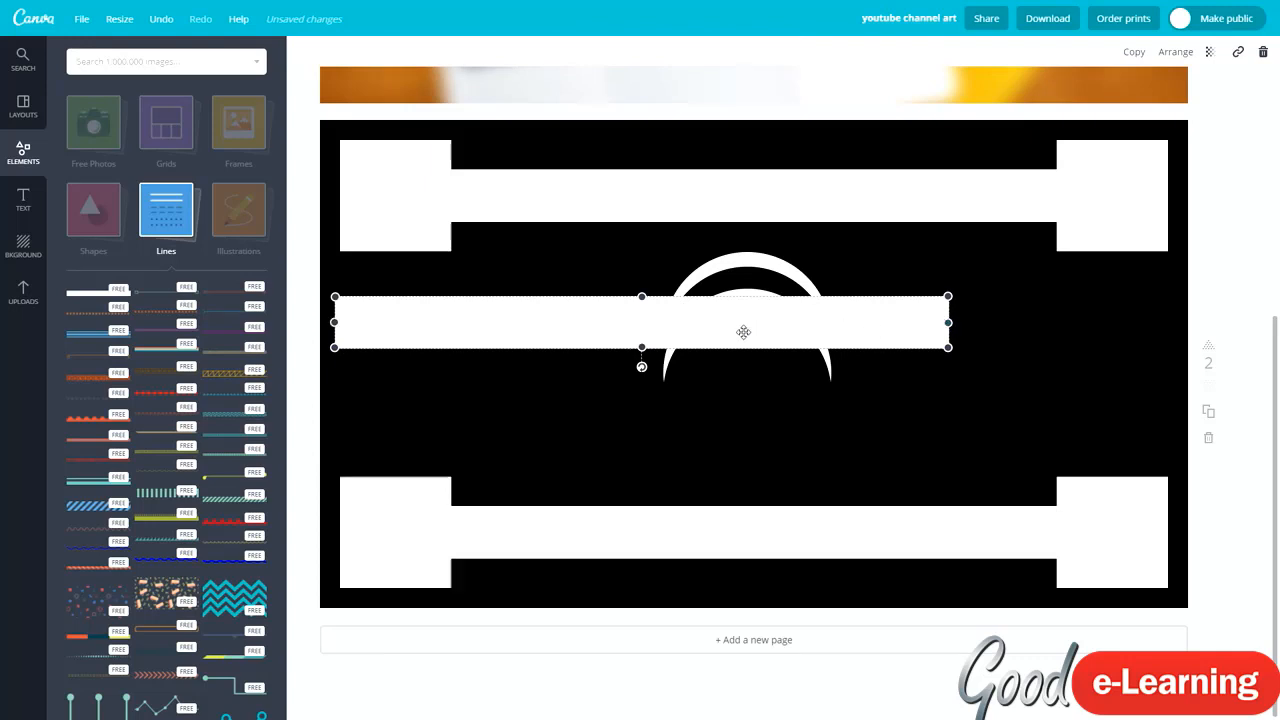
pyautogui.moveTo(743, 332); pyautogui.dragTo(783, 346)
pyautogui.moveTo(372, 336); pyautogui.dragTo(668, 348)
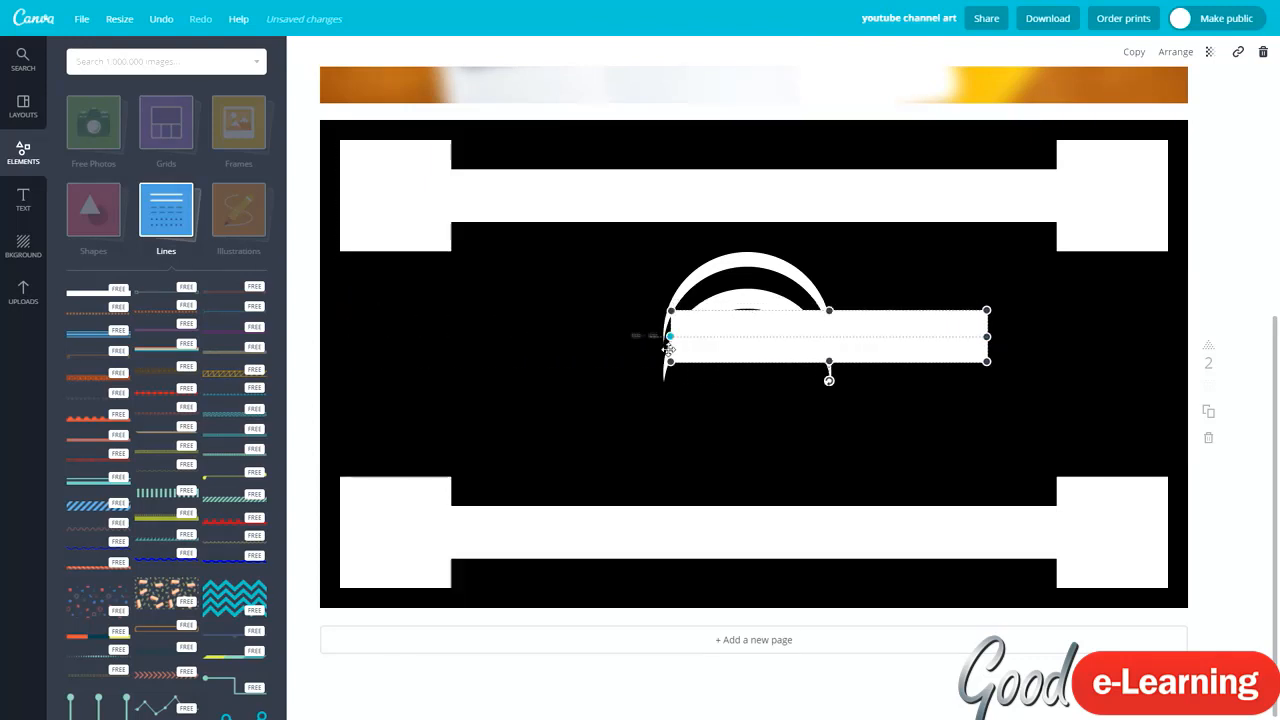
pyautogui.moveTo(835, 378); pyautogui.dragTo(668, 335)
pyautogui.moveTo(837, 405); pyautogui.dragTo(400, 443)
pyautogui.click(434, 406)
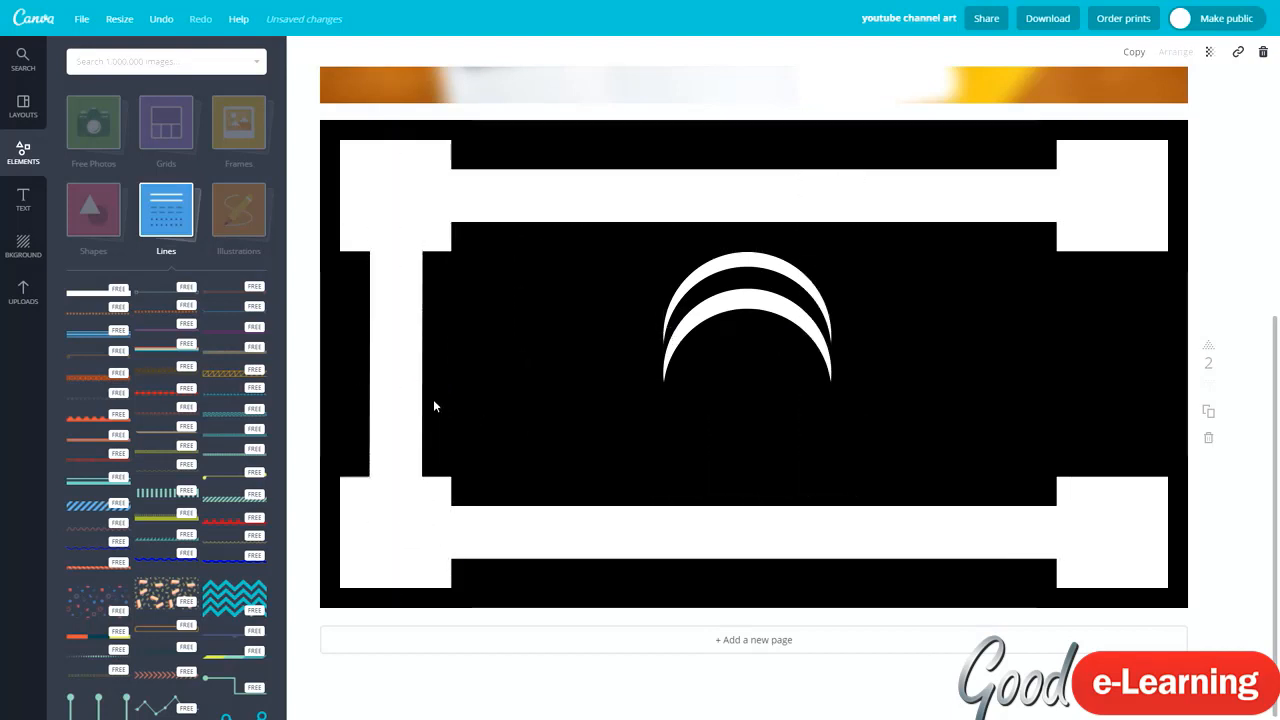
# Duplicate the vertical bar and place the copy between the two right-hand squares to complete the frame.
pyautogui.click(407, 389)
pyautogui.moveTo(410, 390); pyautogui.dragTo(1111, 364)
pyautogui.click(983, 331)
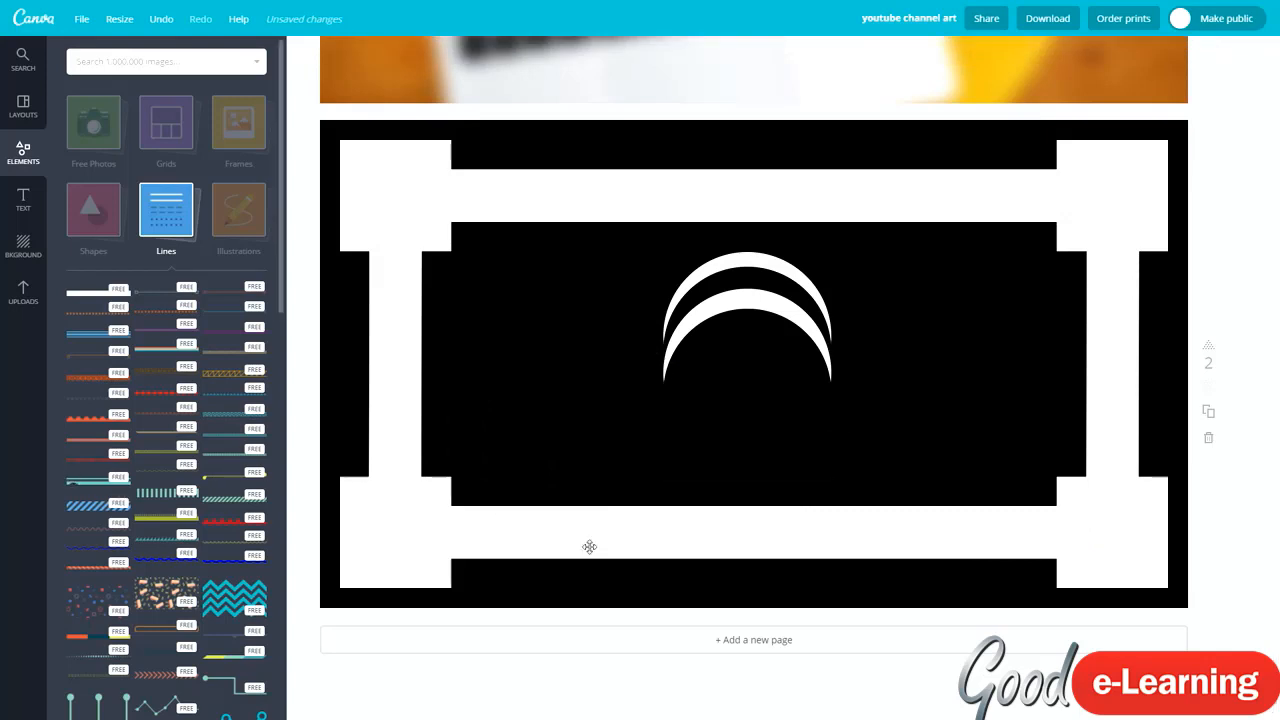
# Move the crescent pair to the left inside the frame and place a duplicate of it on the right.
pyautogui.moveTo(907, 396); pyautogui.dragTo(658, 282)
pyautogui.moveTo(733, 379); pyautogui.dragTo(575, 357)
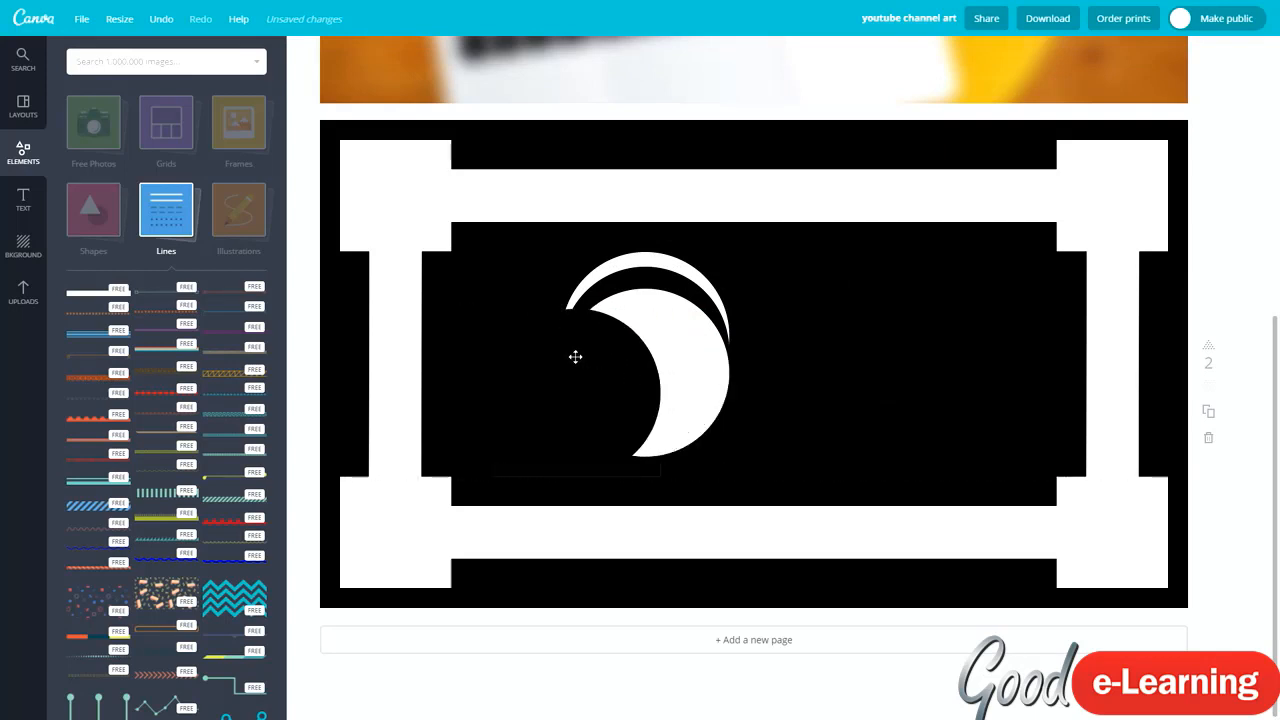
pyautogui.hotkey('ctrl', 'z')
pyautogui.moveTo(823, 429); pyautogui.dragTo(571, 271)
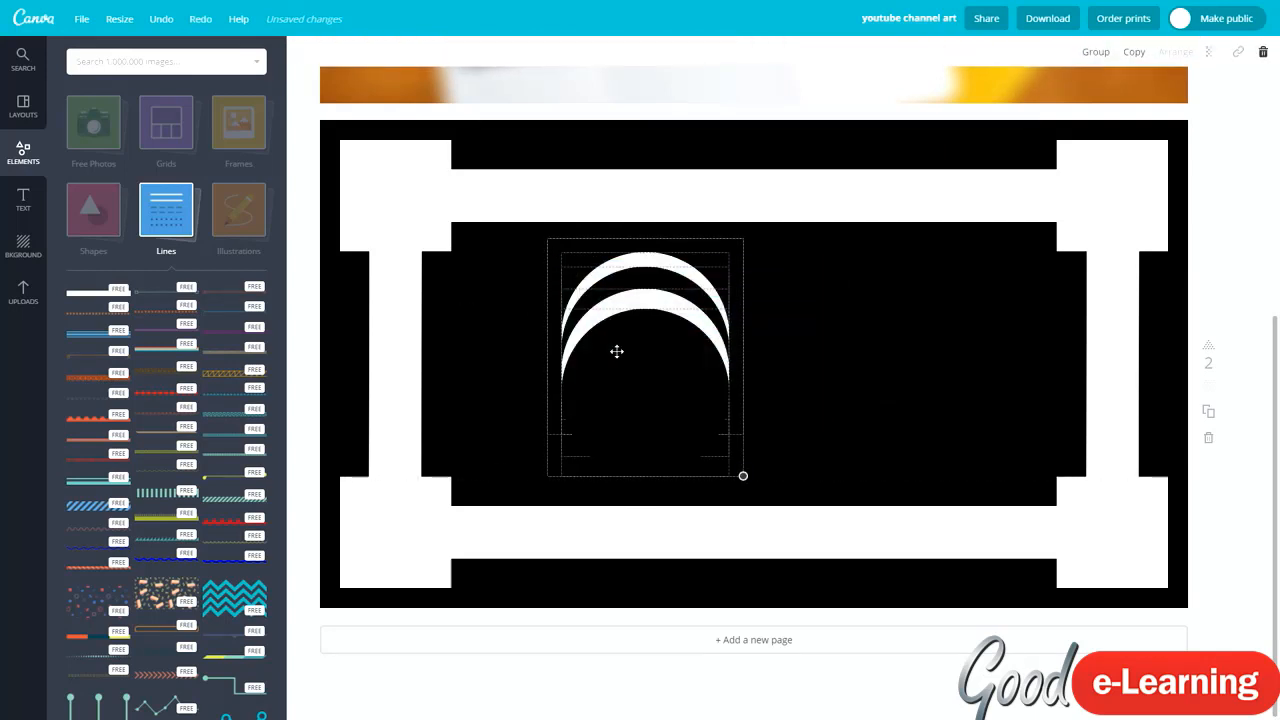
pyautogui.moveTo(617, 351); pyautogui.dragTo(851, 388)
pyautogui.hotkey('ctrl', 'd')
pyautogui.click(878, 382)
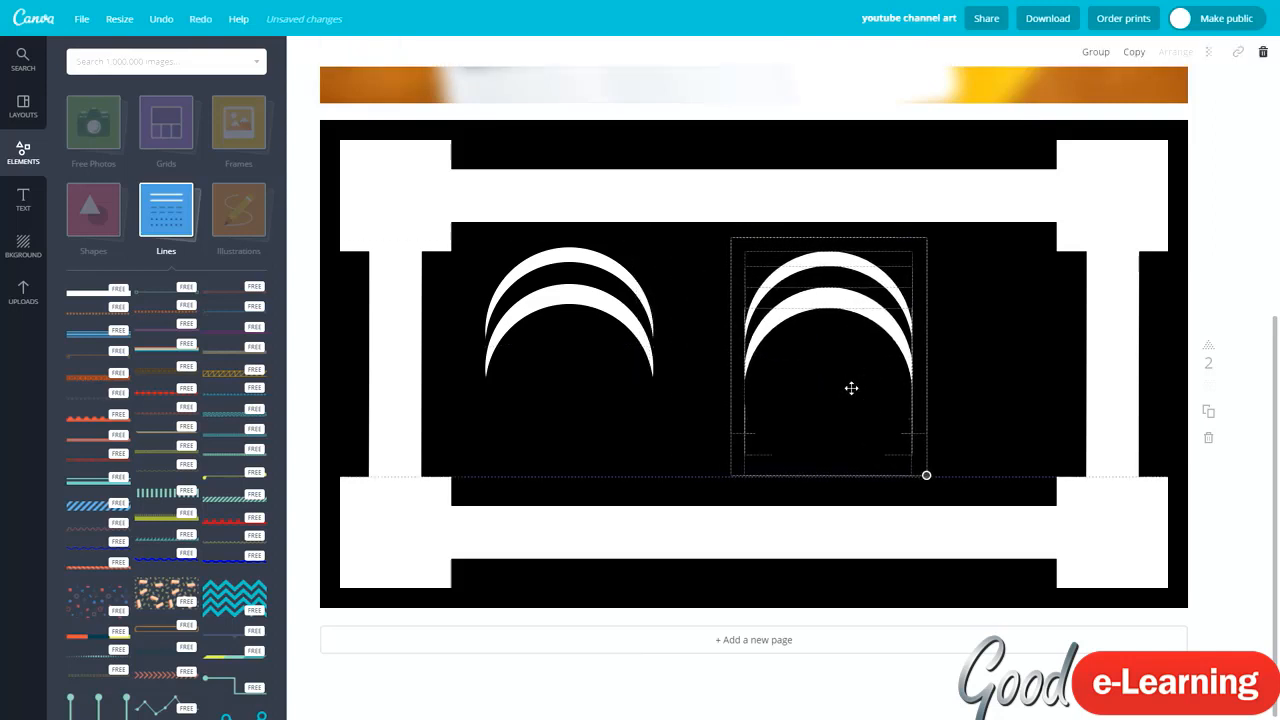
# Nudge the two white circles of the right-hand crescent pair slightly to the left.
pyautogui.click(712, 388)
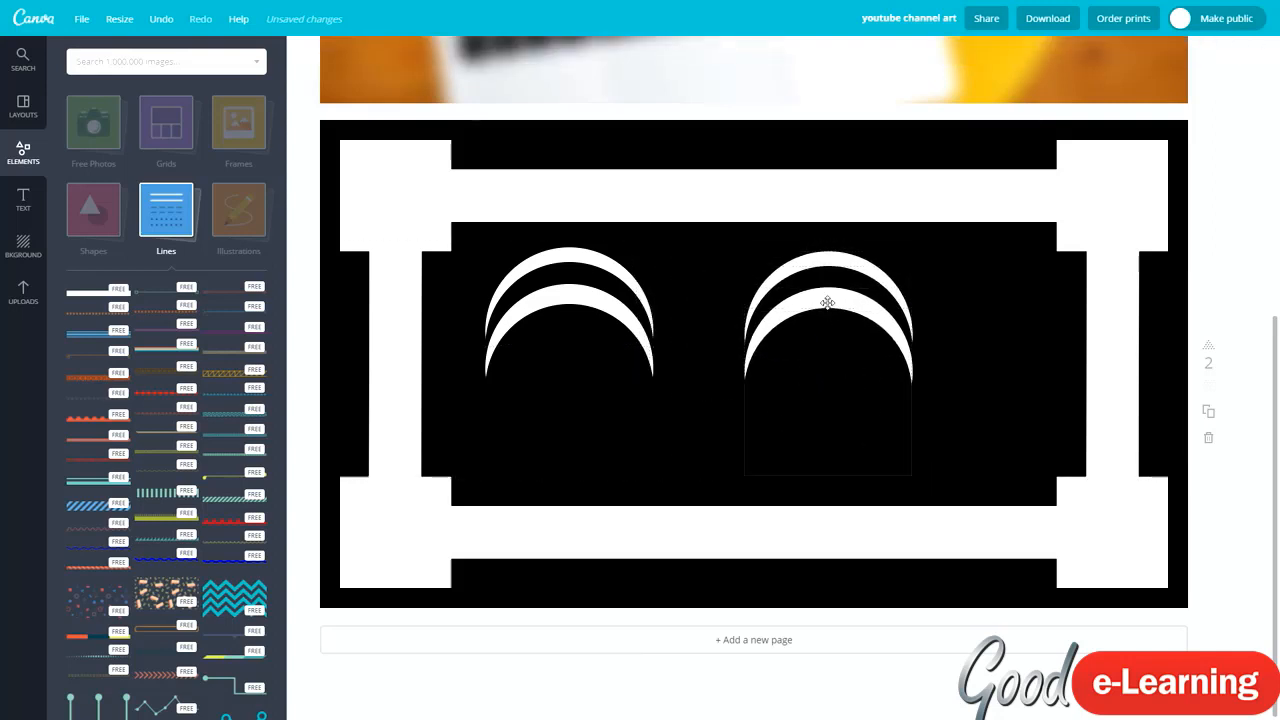
pyautogui.click(825, 298)
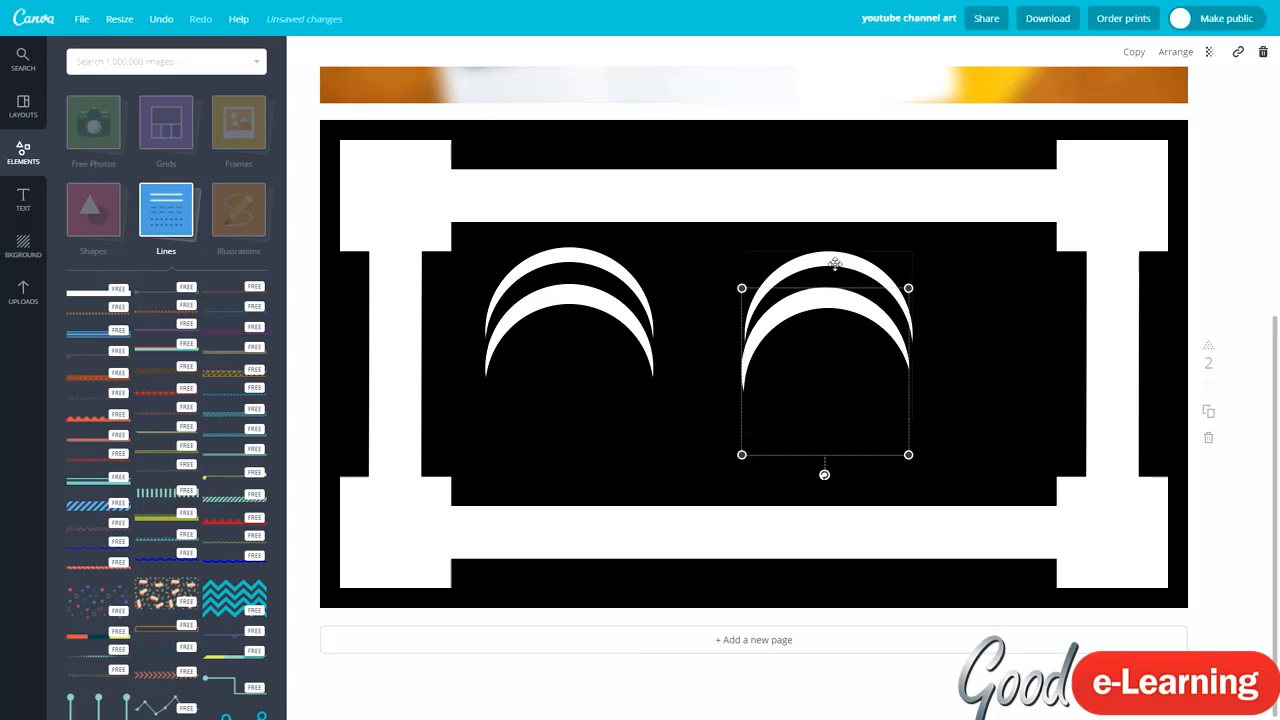
pyautogui.press('Left')
pyautogui.press('Left')
pyautogui.press('Left')
pyautogui.press('Left')
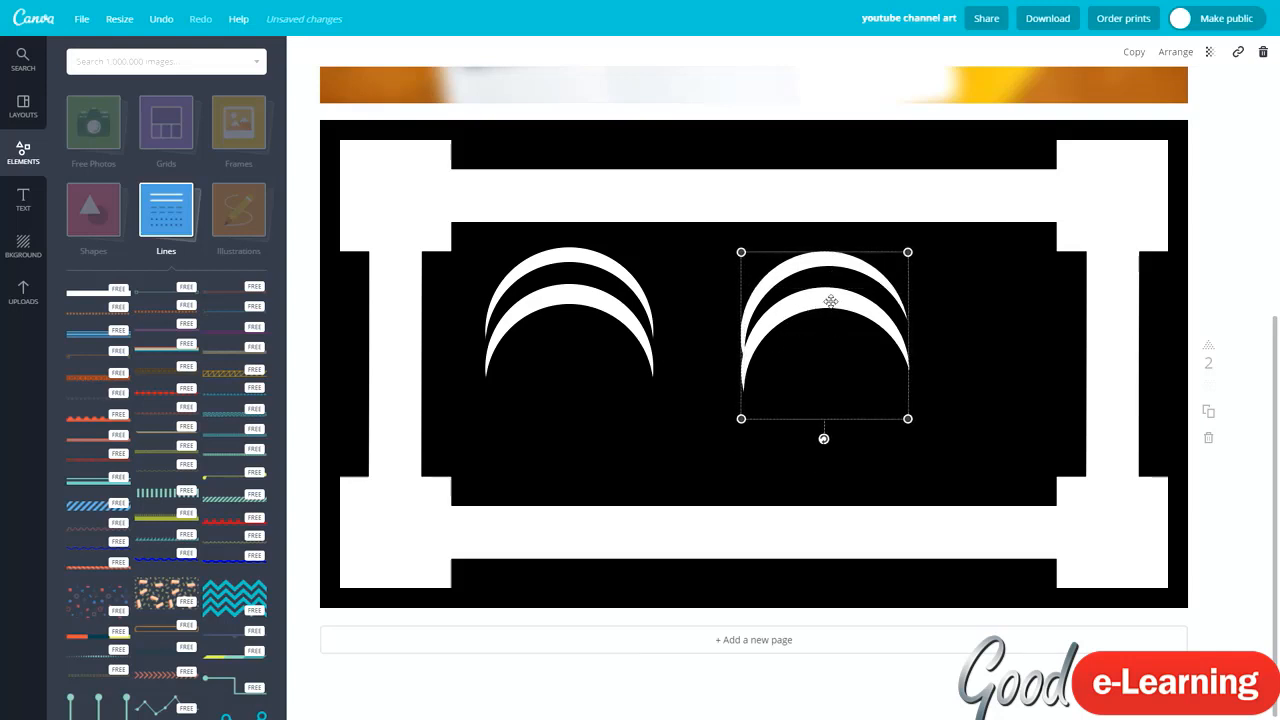
pyautogui.moveTo(830, 300); pyautogui.dragTo(827, 303)
pyautogui.click(994, 409)
# Move the right-hand crescent pair up and to the left until its edge meets the left-hand pair.
pyautogui.moveTo(840, 366); pyautogui.dragTo(753, 363)
pyautogui.click(759, 365)
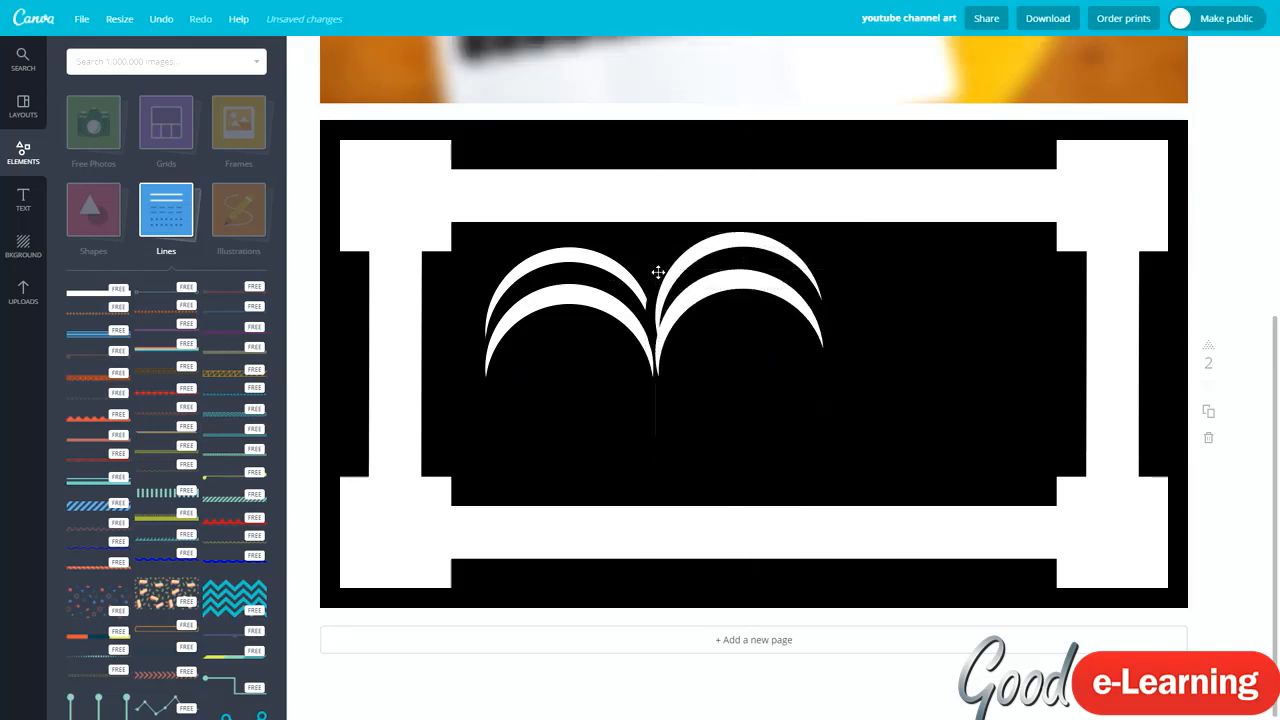
pyautogui.click(653, 270)
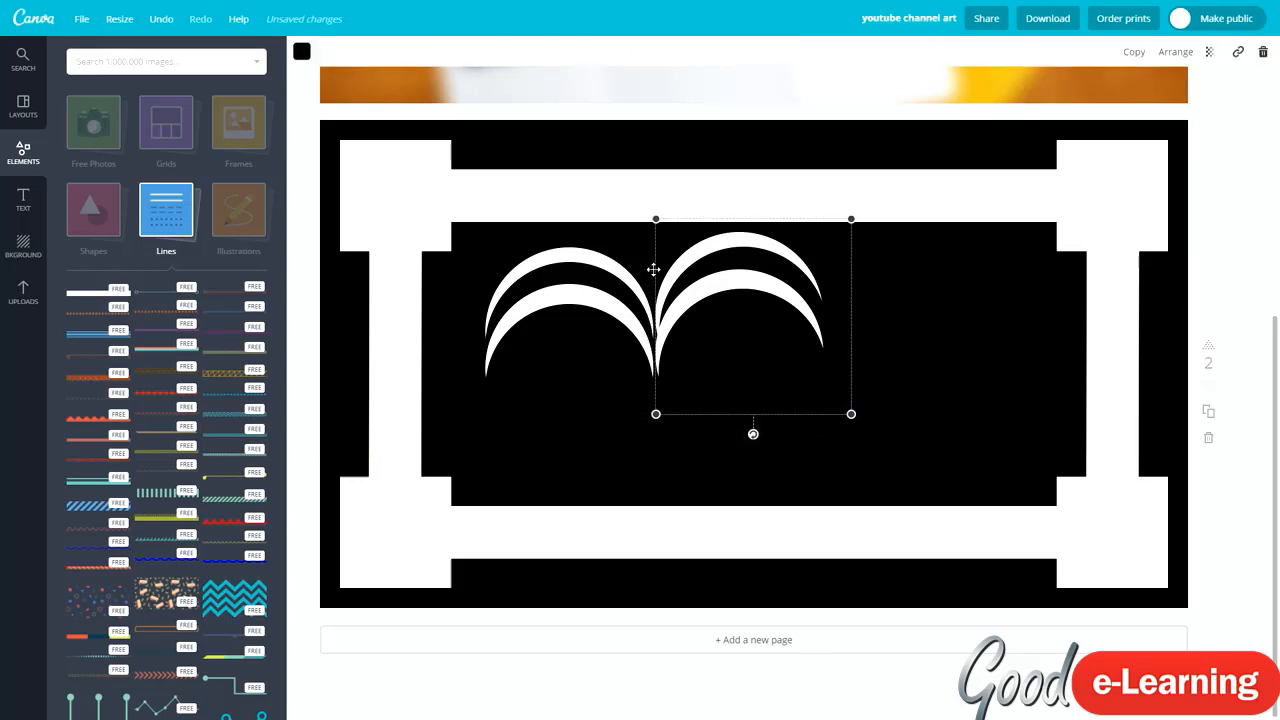
pyautogui.click(909, 423)
pyautogui.moveTo(897, 379); pyautogui.dragTo(777, 383)
pyautogui.click(846, 346)
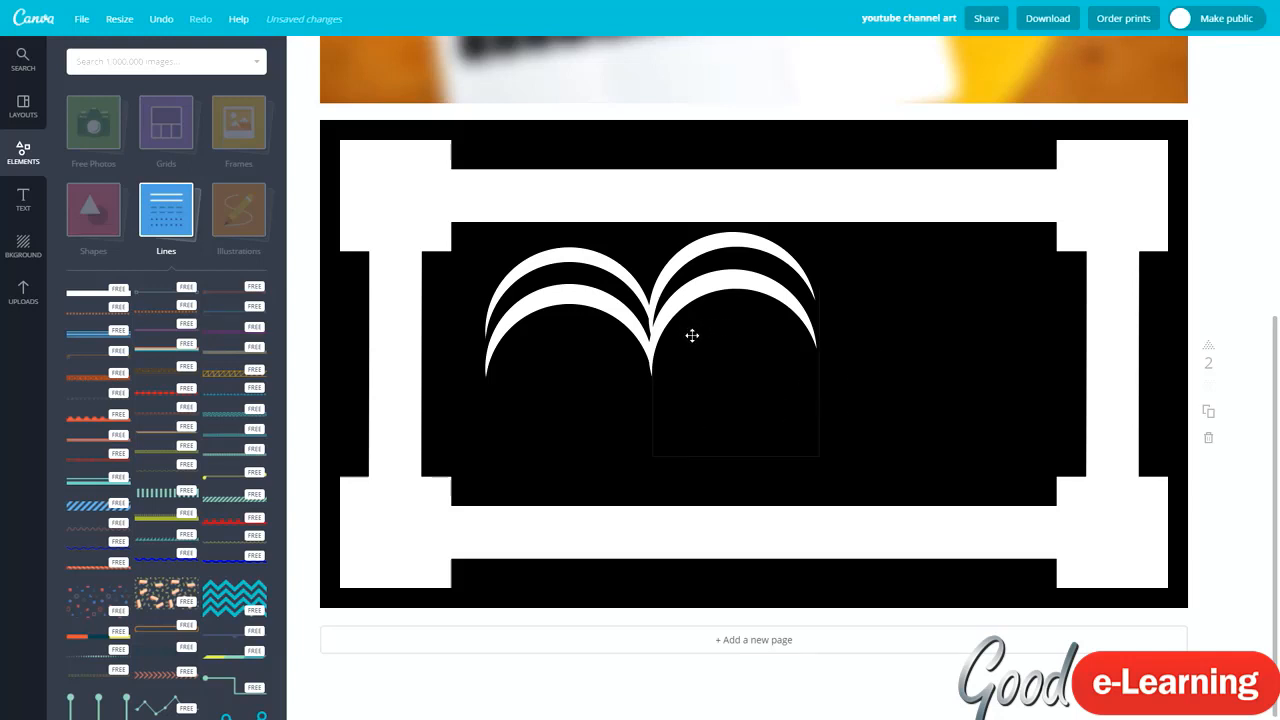
# Separate the right-hand pair of white arcs from the left pair and delete it from page 2.
pyautogui.click(692, 335)
pyautogui.moveTo(871, 383); pyautogui.dragTo(800, 370)
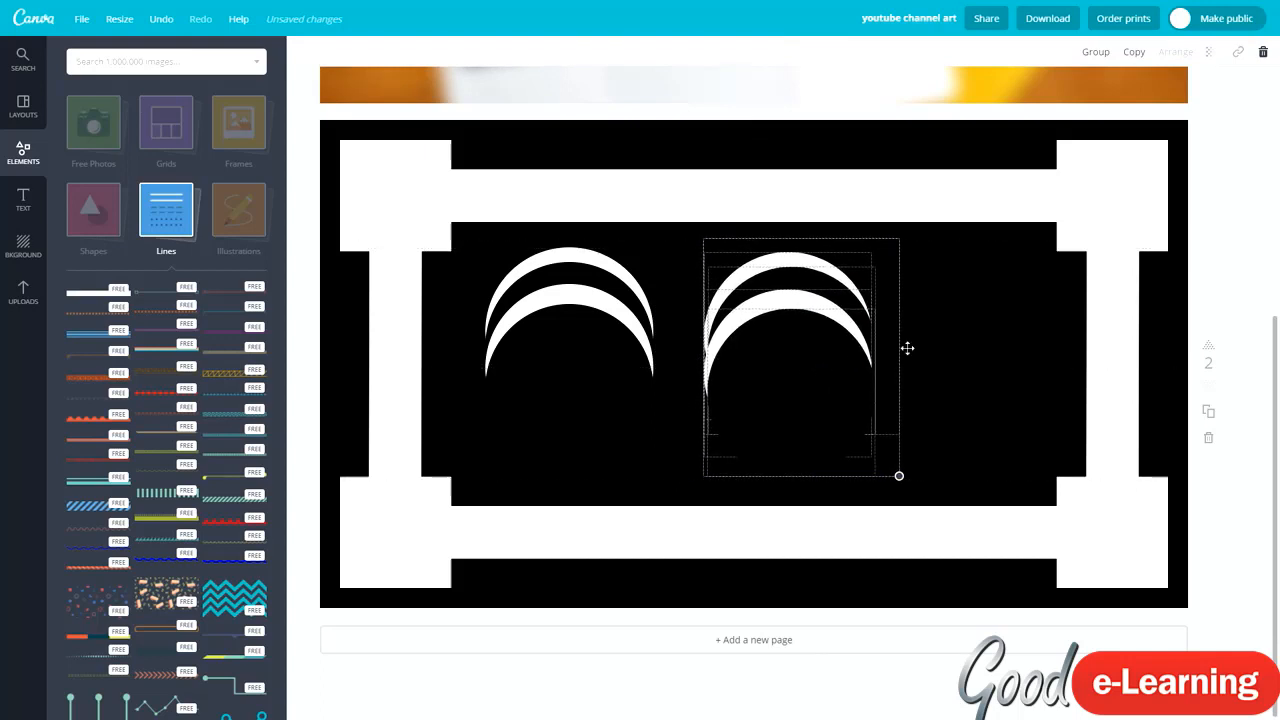
pyautogui.click(801, 179)
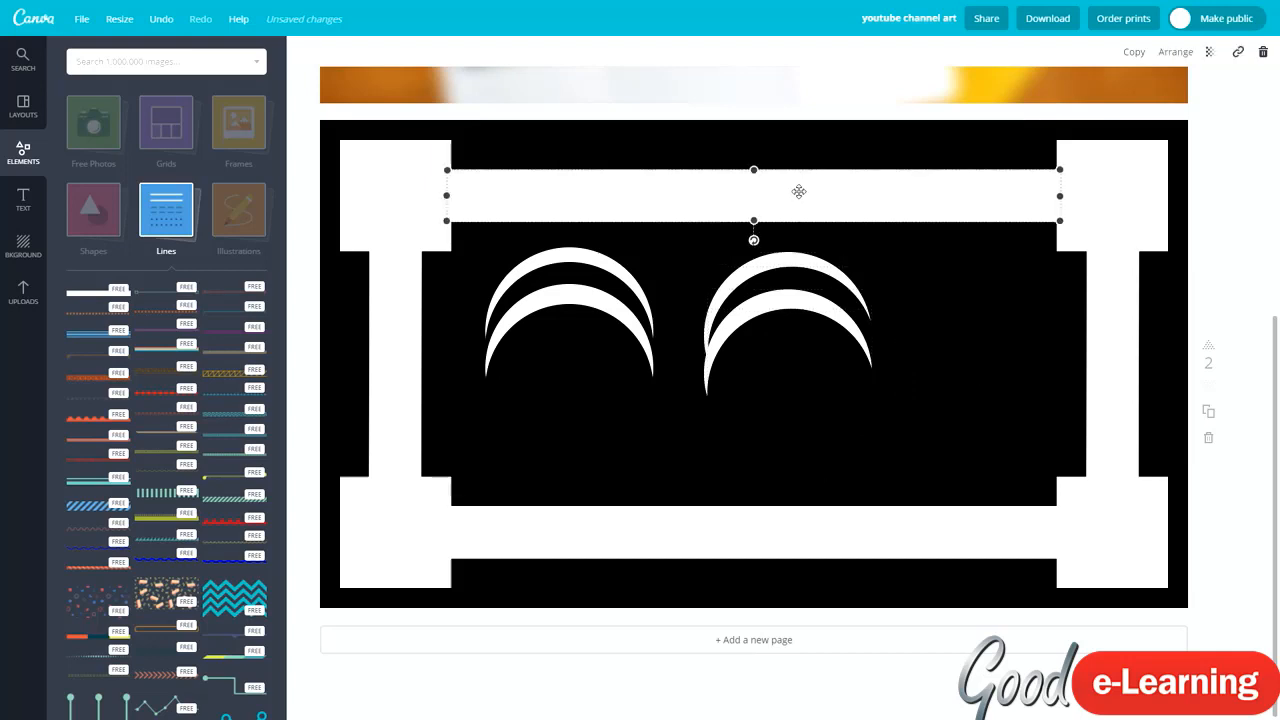
pyautogui.moveTo(955, 428); pyautogui.dragTo(792, 333)
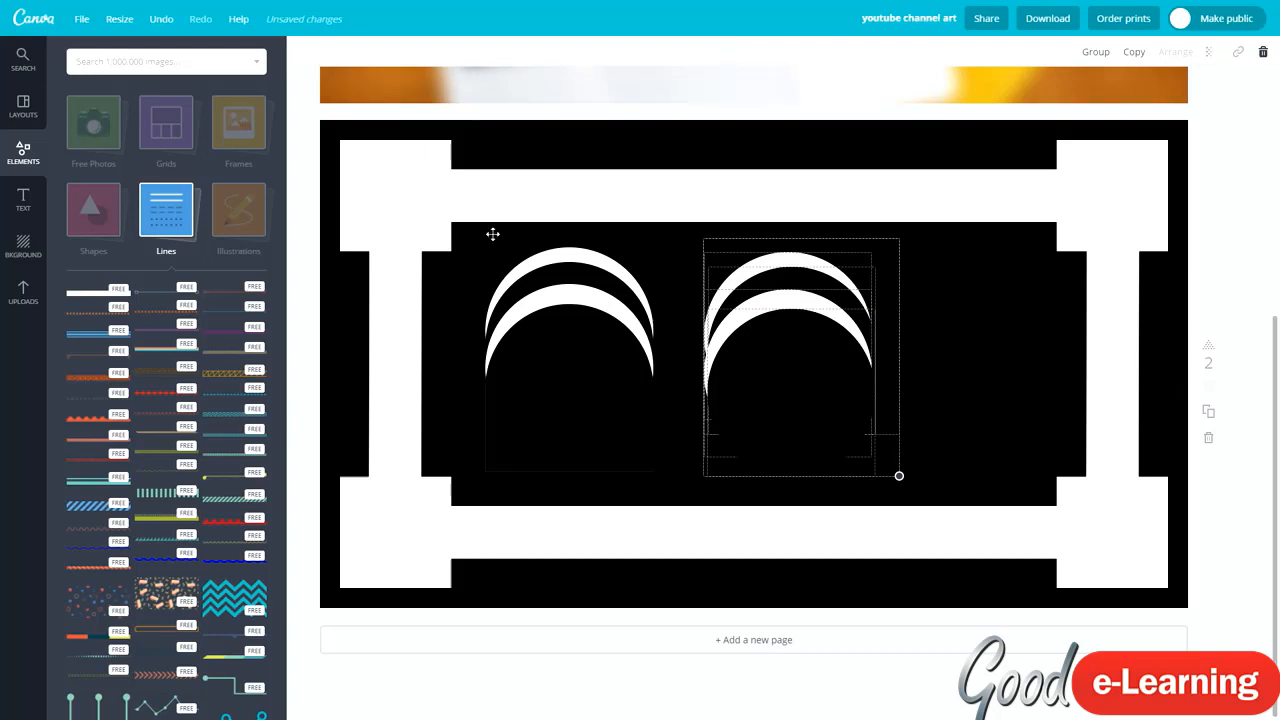
pyautogui.moveTo(785, 383); pyautogui.dragTo(955, 373)
pyautogui.moveTo(1067, 465); pyautogui.dragTo(884, 438)
pyautogui.press('Delete')
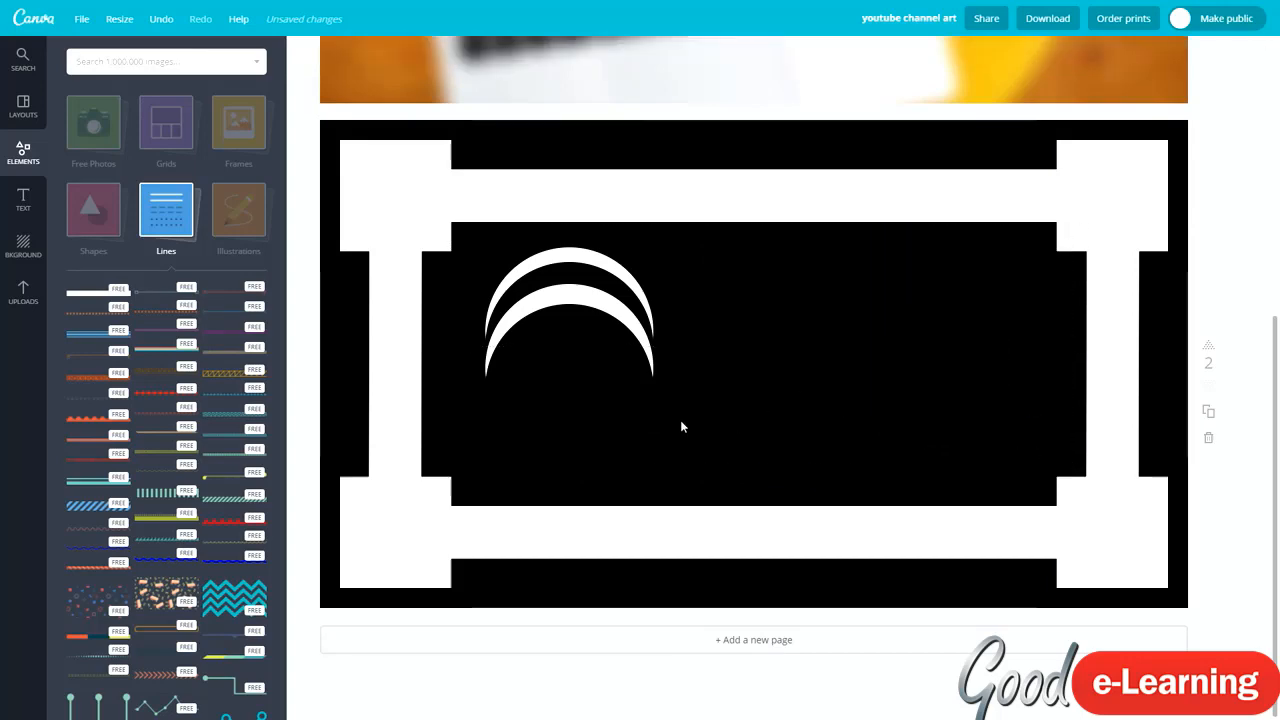
# Add a solid white square shape, shrink it and place it over the frame's upper-right inner corner.
pyautogui.click(102, 235)
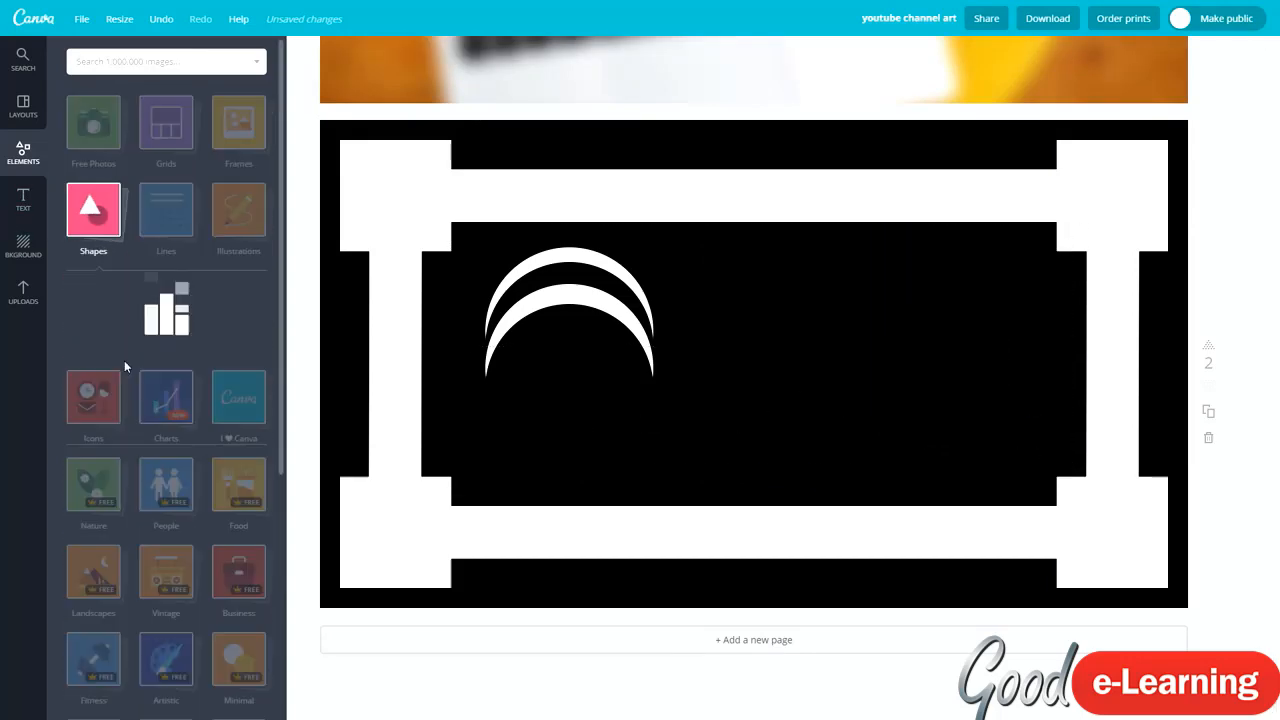
pyautogui.click(95, 330)
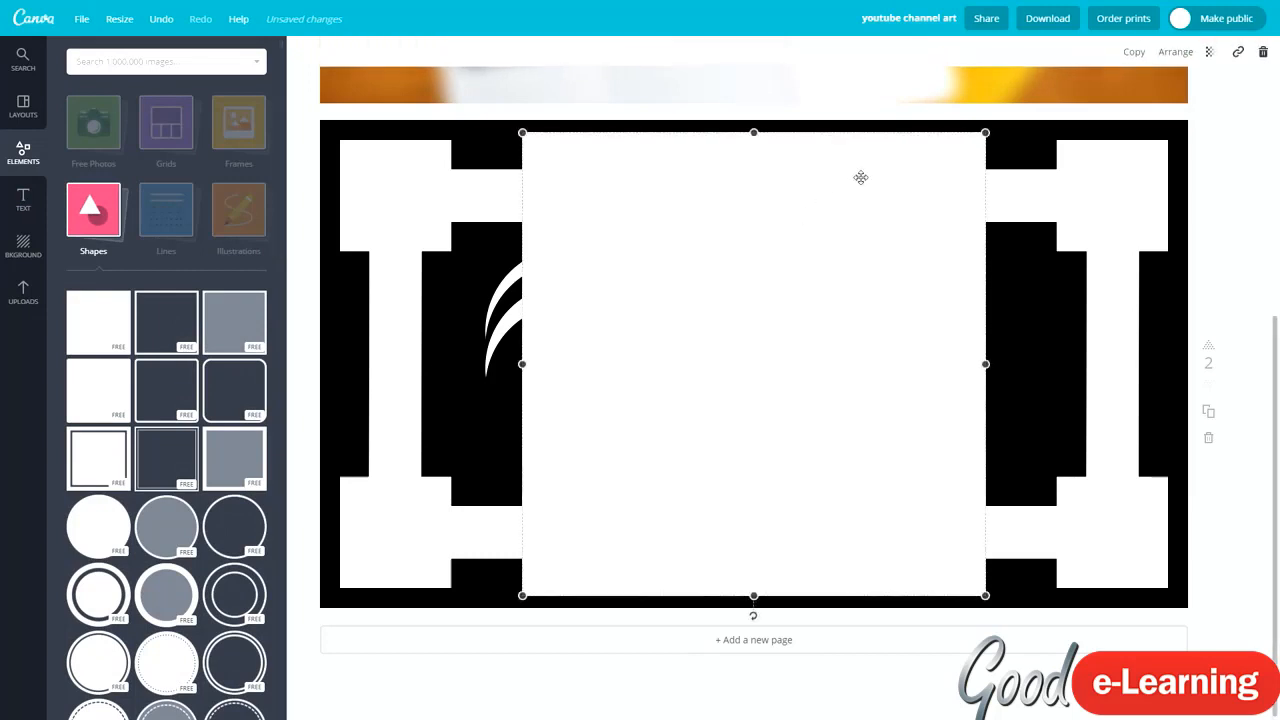
pyautogui.moveTo(985, 133); pyautogui.dragTo(706, 409)
pyautogui.moveTo(660, 480); pyautogui.dragTo(1045, 277)
pyautogui.moveTo(990, 355); pyautogui.dragTo(1000, 343)
pyautogui.click(894, 454)
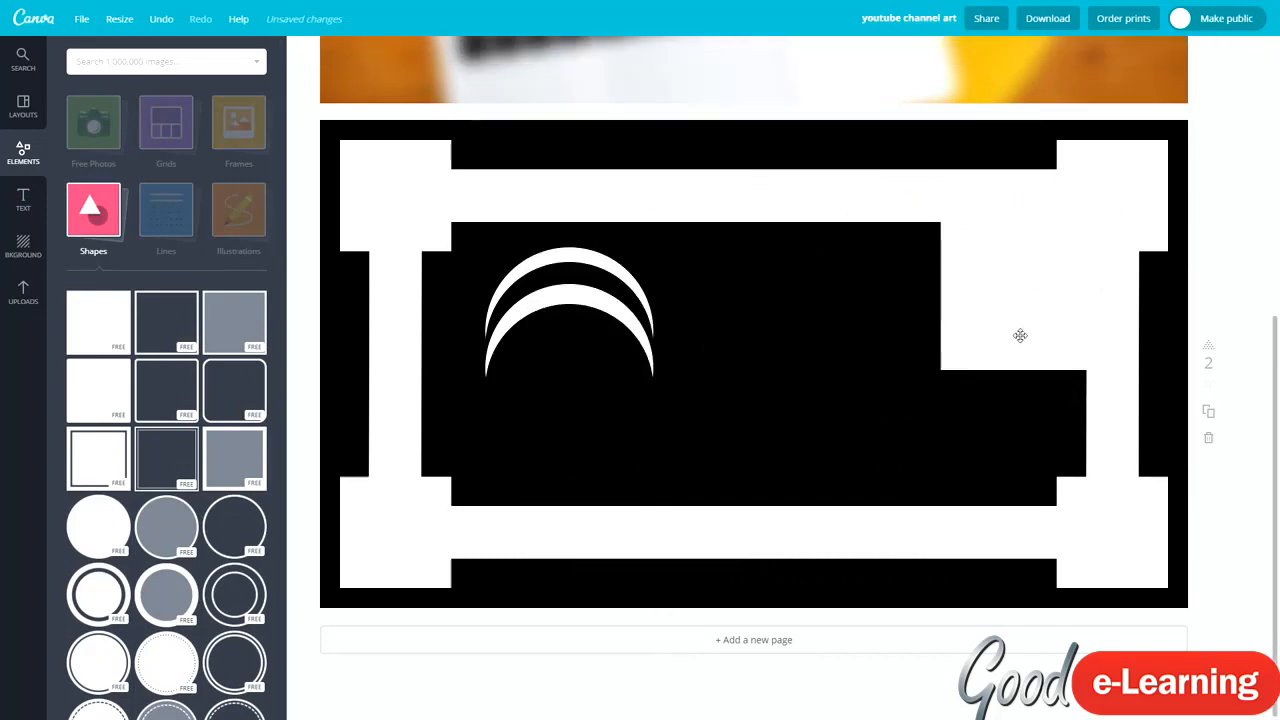
# Fill the square at the frame's upper-right inner corner with black.
pyautogui.click(1012, 275)
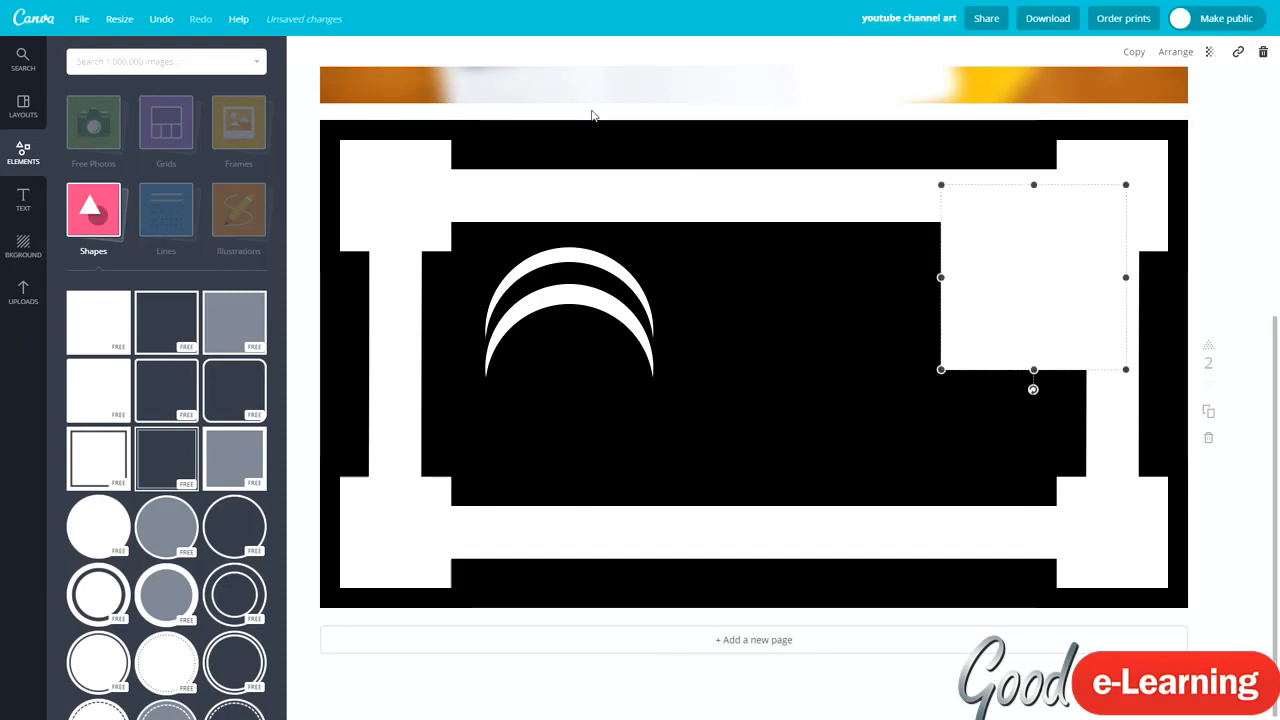
pyautogui.click(309, 56)
pyautogui.click(378, 119)
pyautogui.click(791, 383)
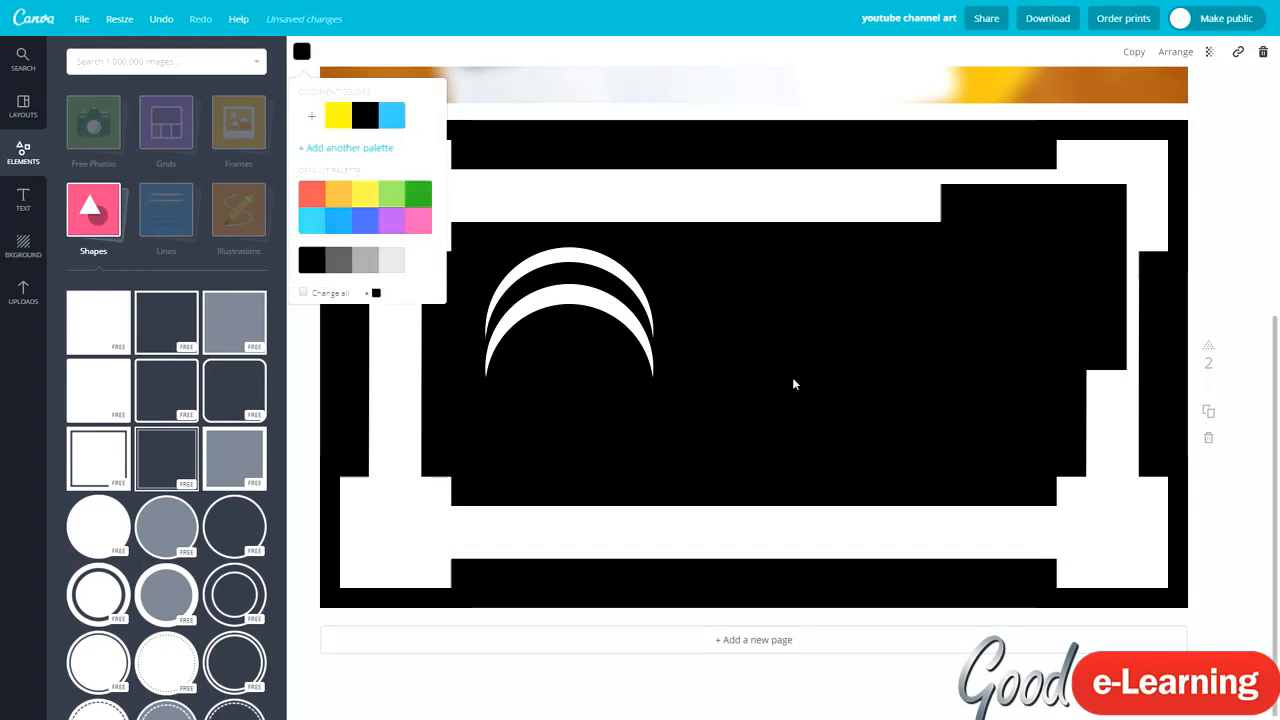
pyautogui.click(906, 414)
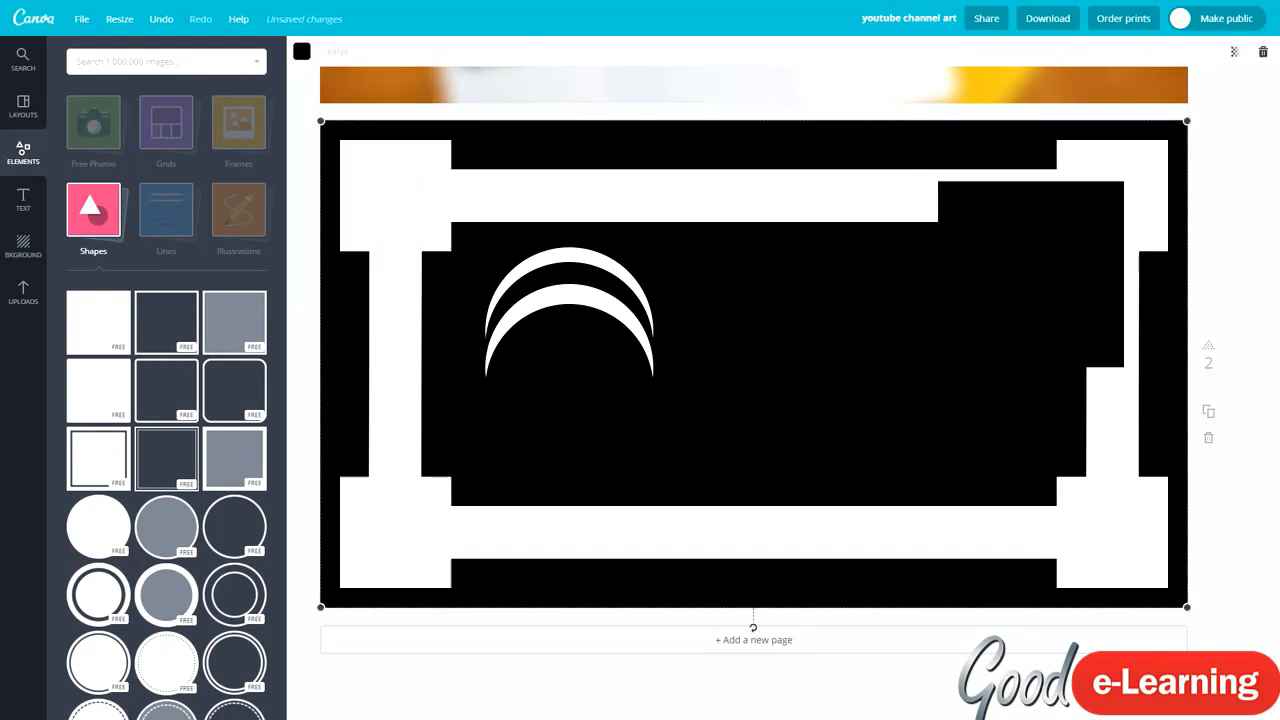
# Change the fill of the square at the upper-right inner corner back to white.
pyautogui.click(1230, 400)
pyautogui.moveTo(1031, 326)
pyautogui.mouseDown()
pyautogui.moveTo(1041, 340)
pyautogui.moveTo(1008, 337)
pyautogui.mouseUp()
pyautogui.click(301, 51)
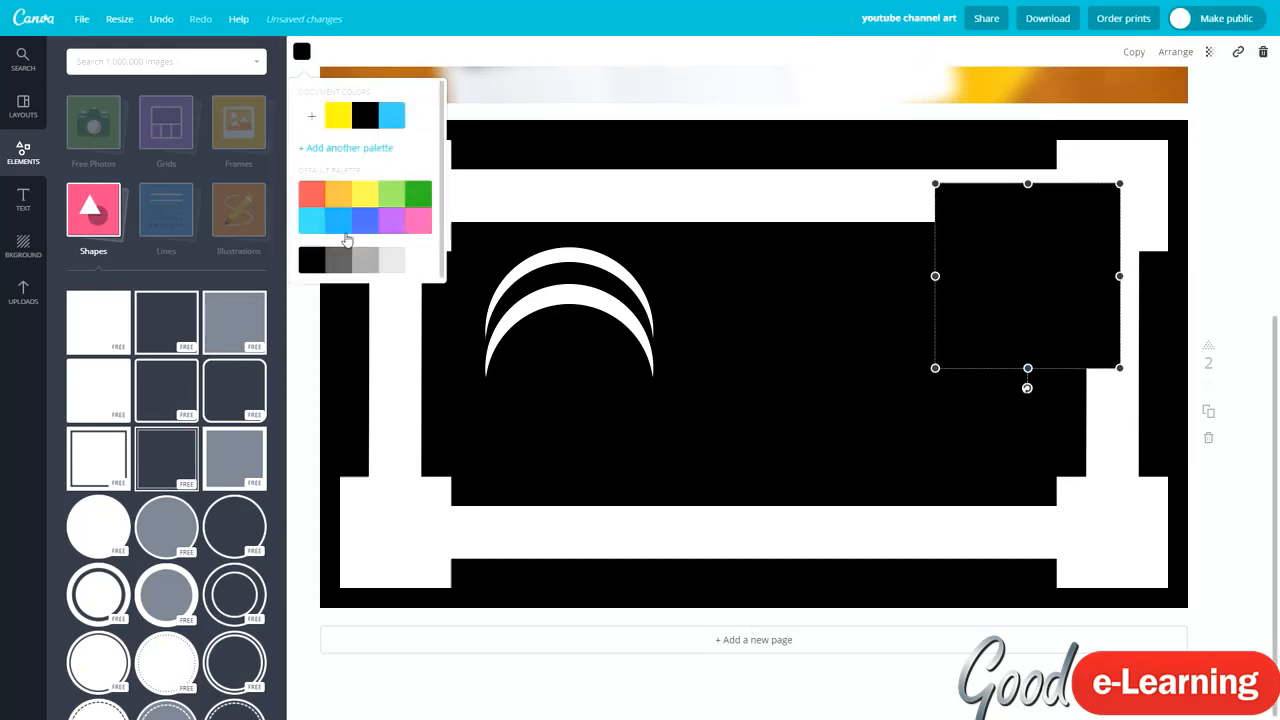
pyautogui.click(395, 259)
pyautogui.click(791, 351)
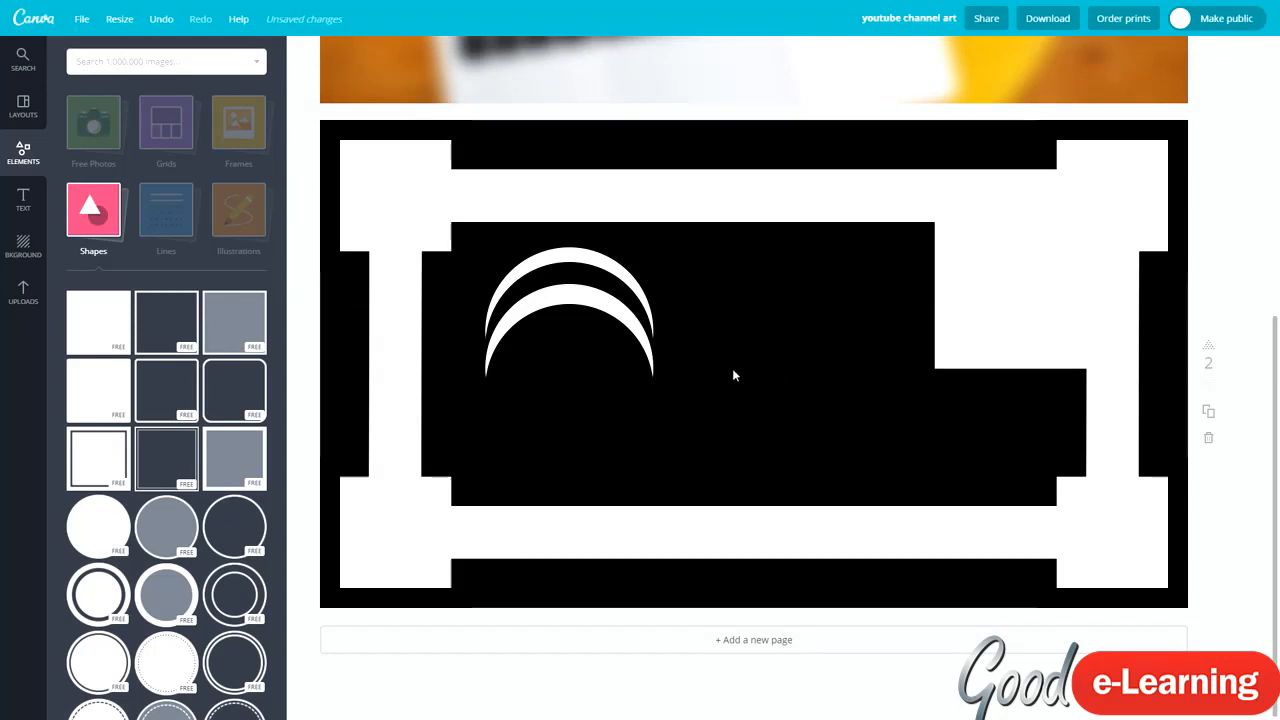
# Shrink the white square into a small diamond at the center of the frame's upper bar, and delete the remaining arcs.
pyautogui.moveTo(994, 343); pyautogui.dragTo(817, 409)
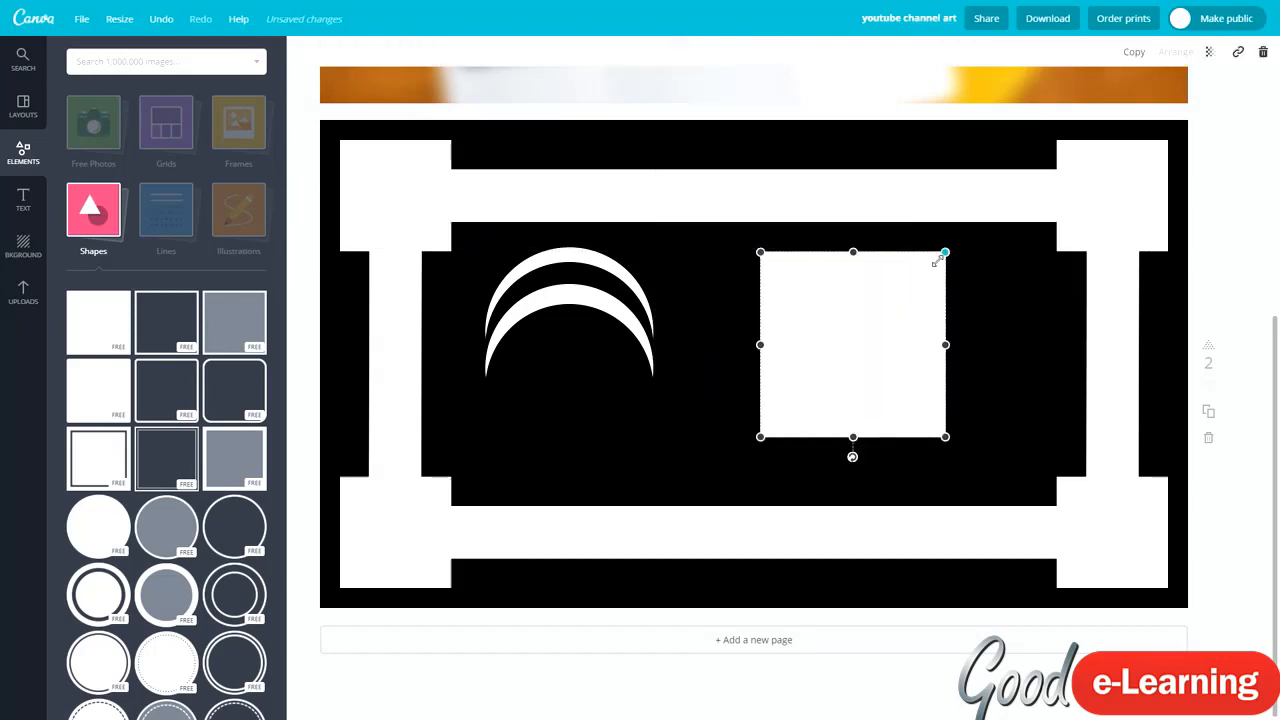
pyautogui.moveTo(938, 259); pyautogui.dragTo(829, 368)
pyautogui.moveTo(771, 409); pyautogui.dragTo(751, 265)
pyautogui.moveTo(677, 386); pyautogui.dragTo(511, 263)
pyautogui.press('Delete')
# Place a copy of the diamond slightly below the original and fill it black to form a chevron.
pyautogui.moveTo(752, 262)
pyautogui.mouseDown()
pyautogui.moveTo(753, 242)
pyautogui.moveTo(754, 271)
pyautogui.mouseUp()
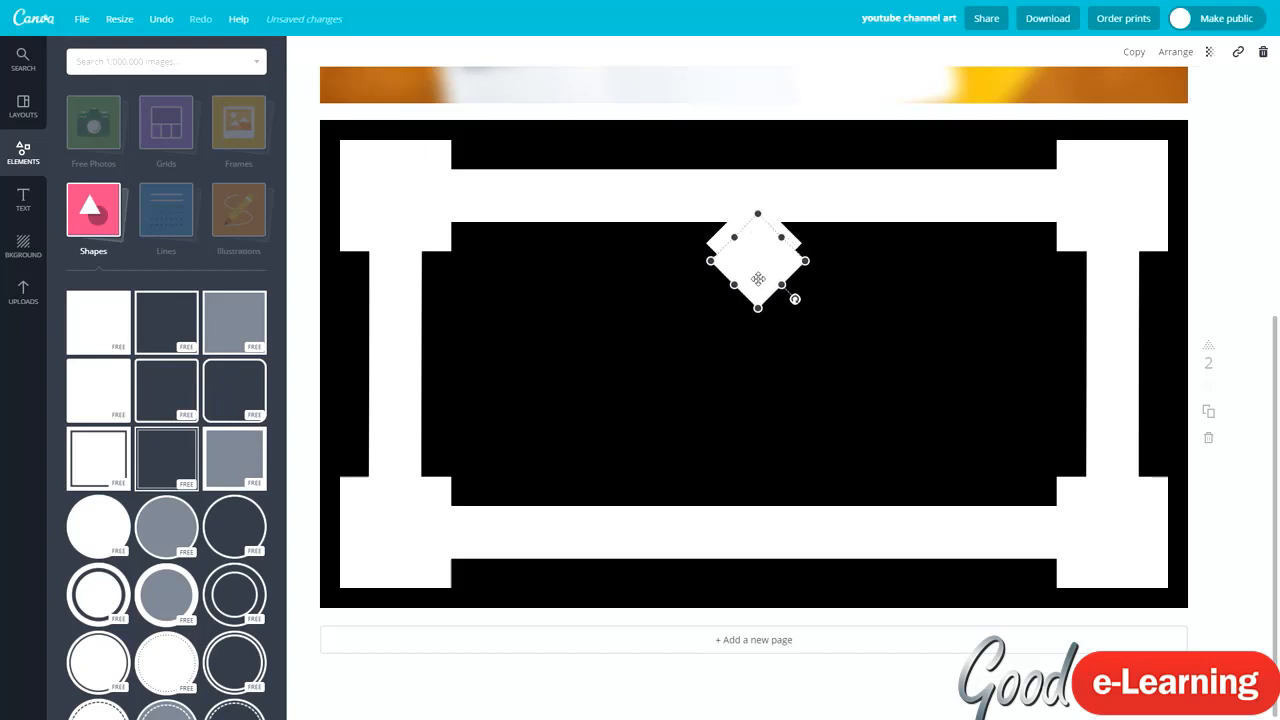
pyautogui.click(306, 51)
pyautogui.click(394, 116)
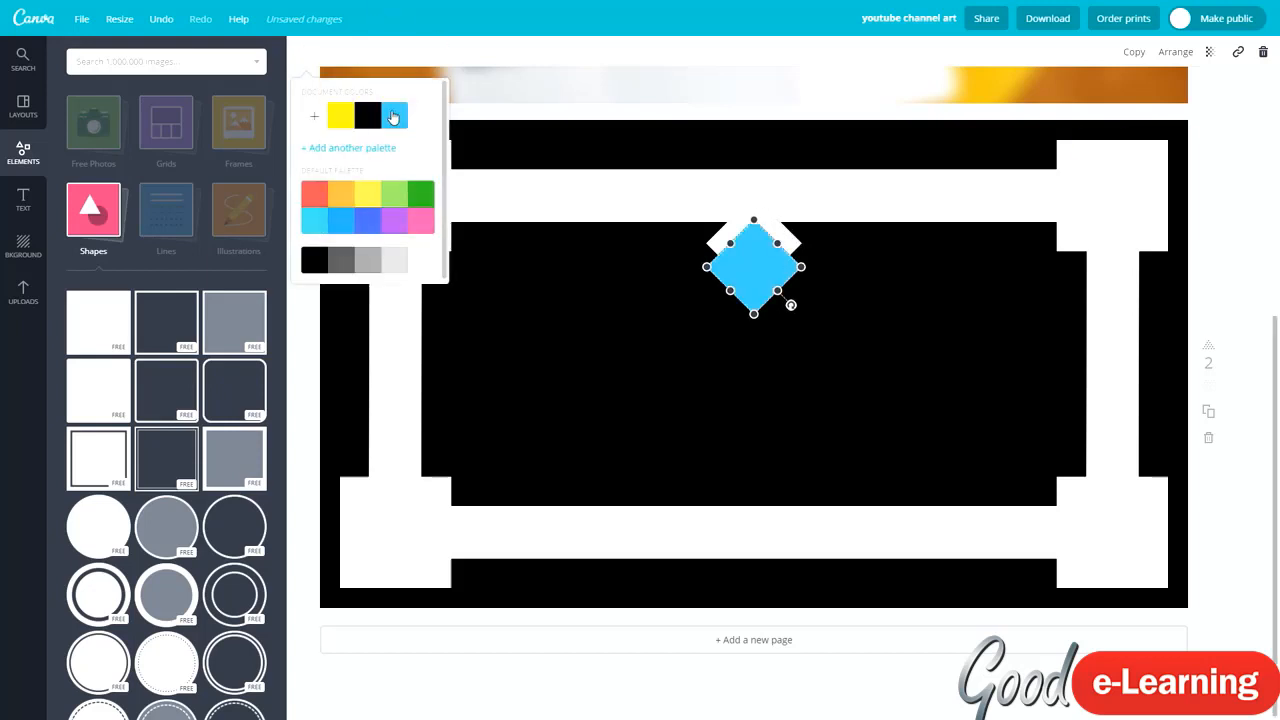
pyautogui.click(367, 116)
# Add a white diamond copy under the first chevron and cover its lower part with a black copy to form a second chevron.
pyautogui.hotkey('ctrl', 'd')
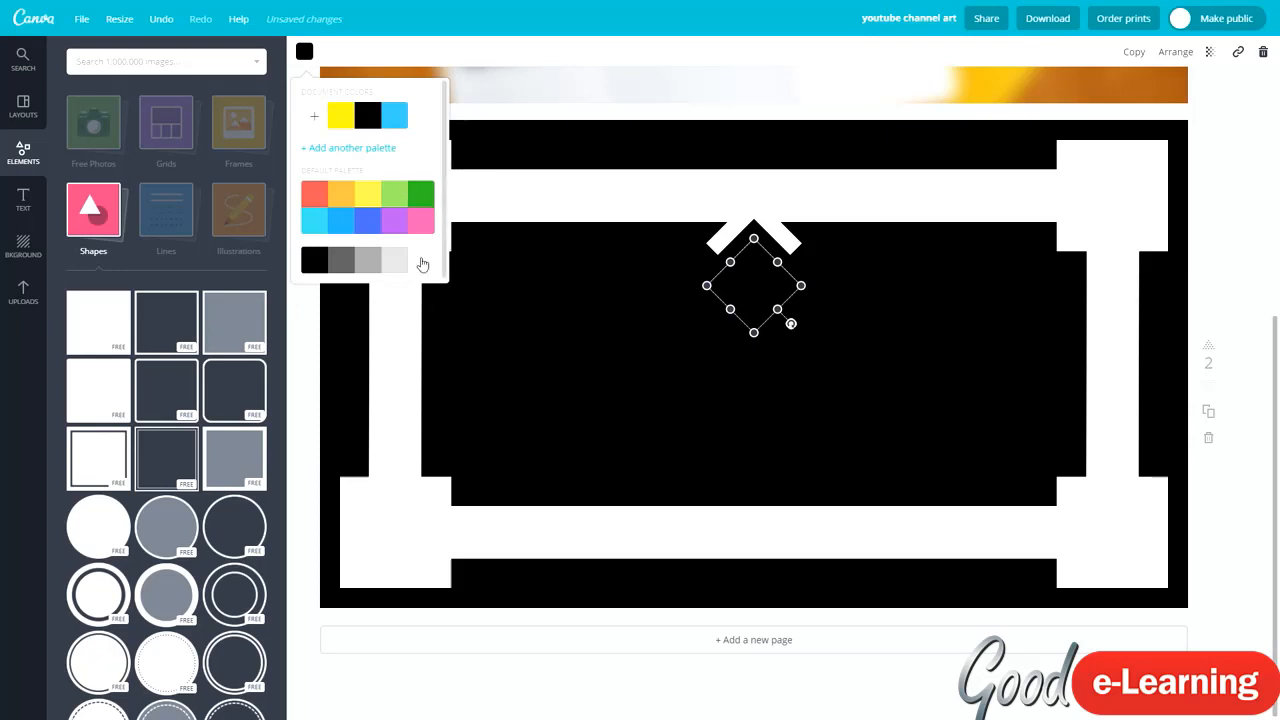
pyautogui.click(422, 264)
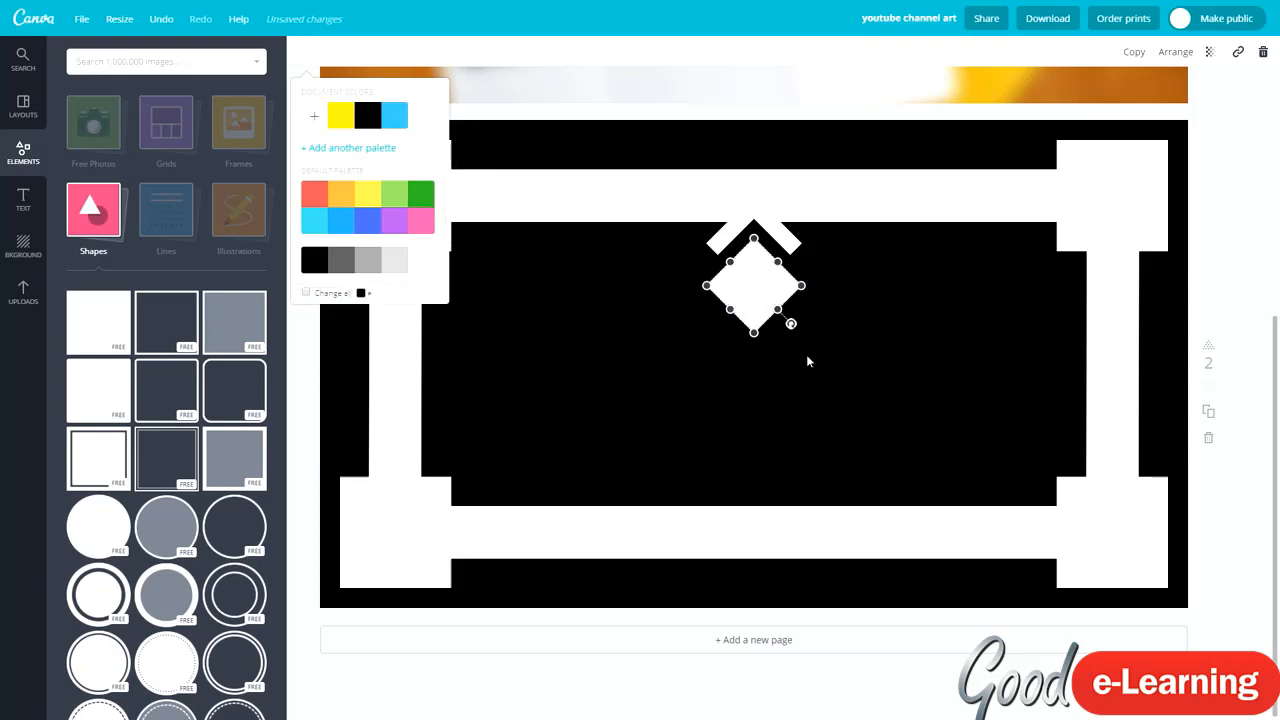
pyautogui.click(729, 277)
pyautogui.moveTo(742, 285); pyautogui.dragTo(753, 340)
pyautogui.click(304, 51)
pyautogui.click(315, 262)
# Build a third chevron below the second from a white diamond overlapped by a black copy.
pyautogui.click(305, 55)
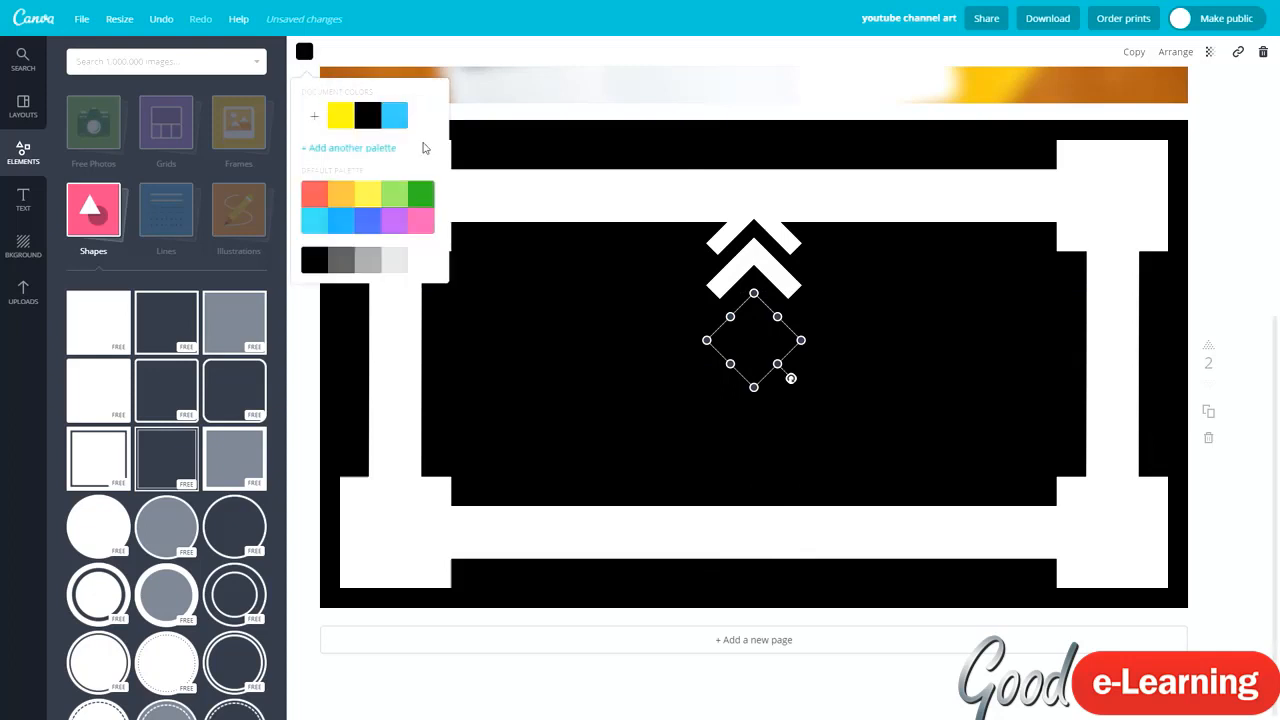
pyautogui.click(425, 262)
pyautogui.click(943, 363)
pyautogui.moveTo(754, 354); pyautogui.dragTo(752, 468)
pyautogui.click(305, 52)
pyautogui.click(367, 115)
# Build a fourth chevron in the center column from a white diamond copy overlapped by a black one.
pyautogui.hotkey('ctrl', 'd')
pyautogui.click(305, 52)
pyautogui.click(425, 262)
pyautogui.click(770, 390)
pyautogui.hotkey('ctrl', 'd')
pyautogui.click(305, 52)
pyautogui.click(367, 115)
# Duplicate the diamond twice more, one white and one black, to form the fifth chevron of the column.
pyautogui.hotkey('ctrl', 'd')
pyautogui.click(305, 52)
pyautogui.click(421, 260)
pyautogui.hotkey('ctrl', 'd')
pyautogui.click(305, 52)
pyautogui.click(367, 115)
# Complete the sixth, lowest chevron with a white diamond copy and an offset black diamond reaching over the frame's lower bar.
pyautogui.hotkey('ctrl', 'd')
pyautogui.click(305, 52)
pyautogui.click(421, 260)
pyautogui.click(903, 514)
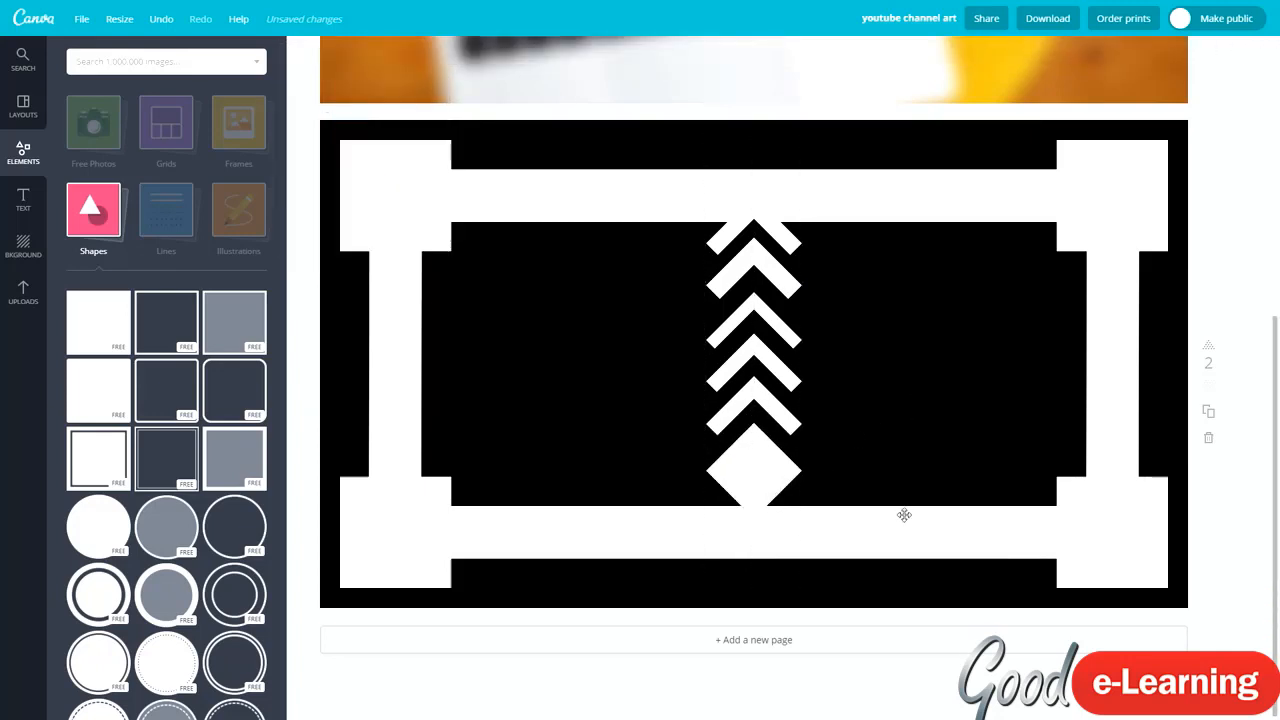
pyautogui.click(771, 471)
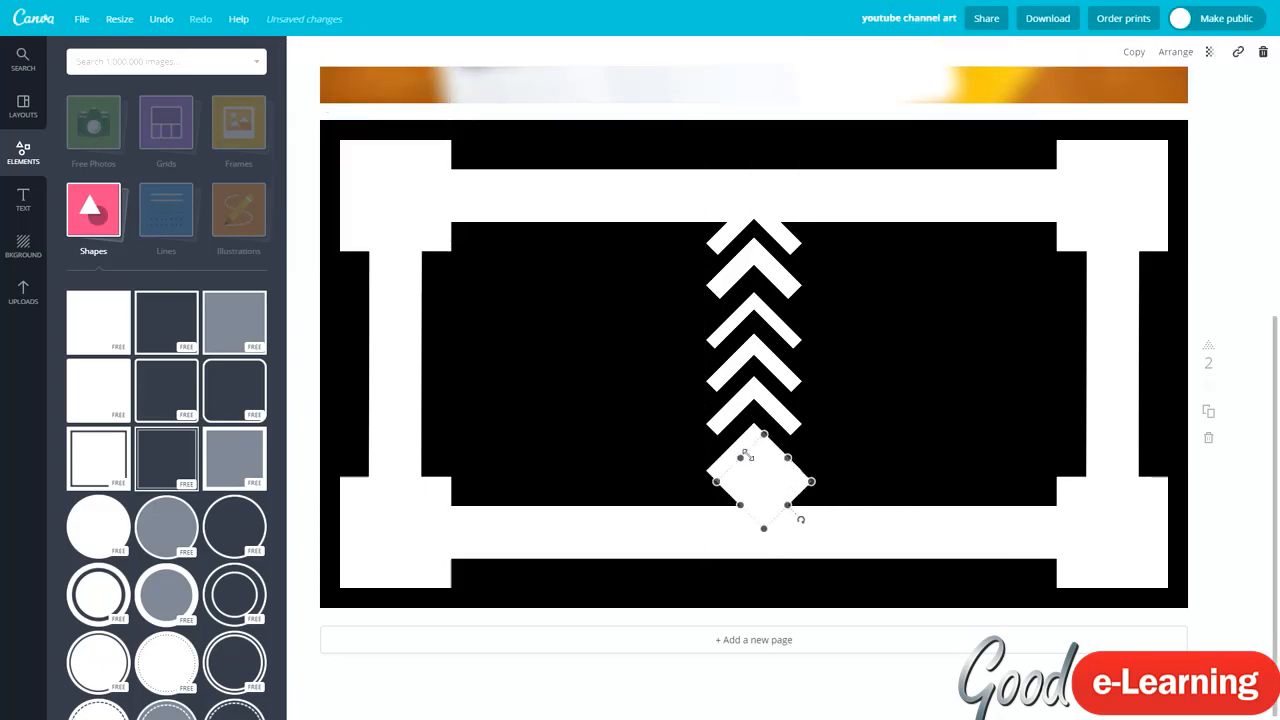
pyautogui.moveTo(762, 489); pyautogui.dragTo(753, 498)
pyautogui.click(305, 52)
pyautogui.click(938, 403)
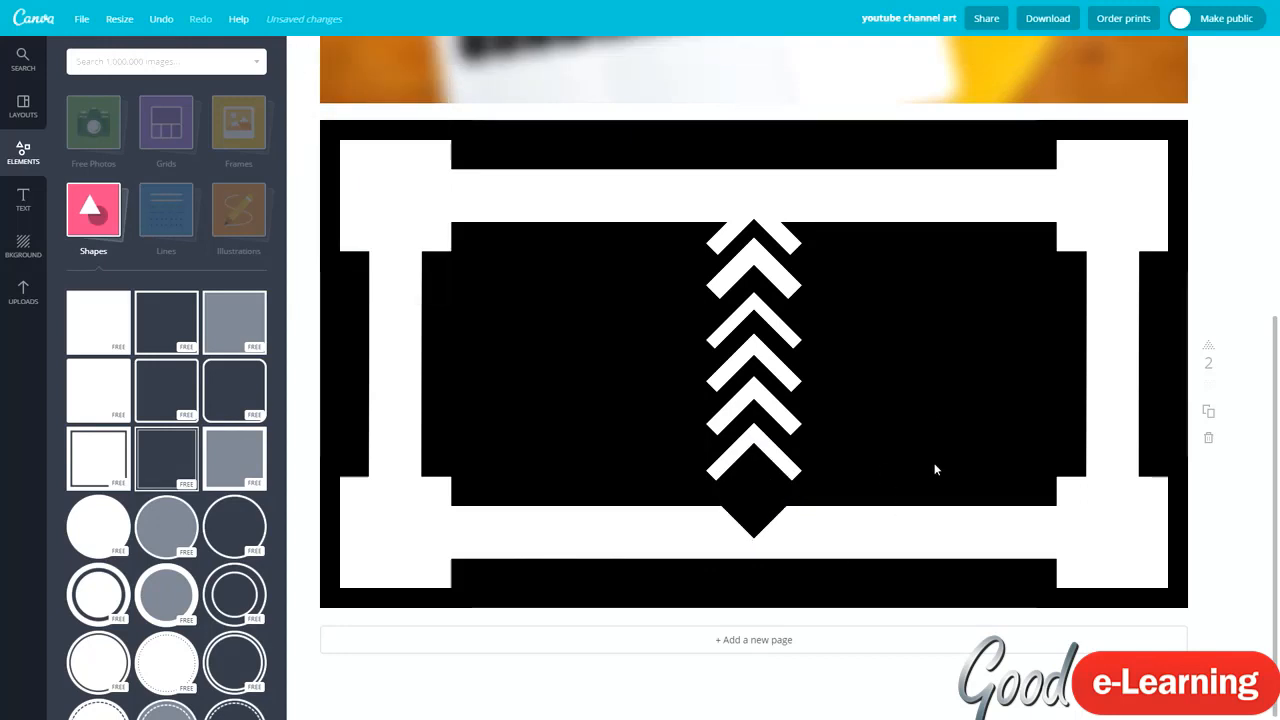
# Move the column of chevrons from the page center onto the frame's left vertical bar.
pyautogui.moveTo(880, 438); pyautogui.dragTo(694, 242)
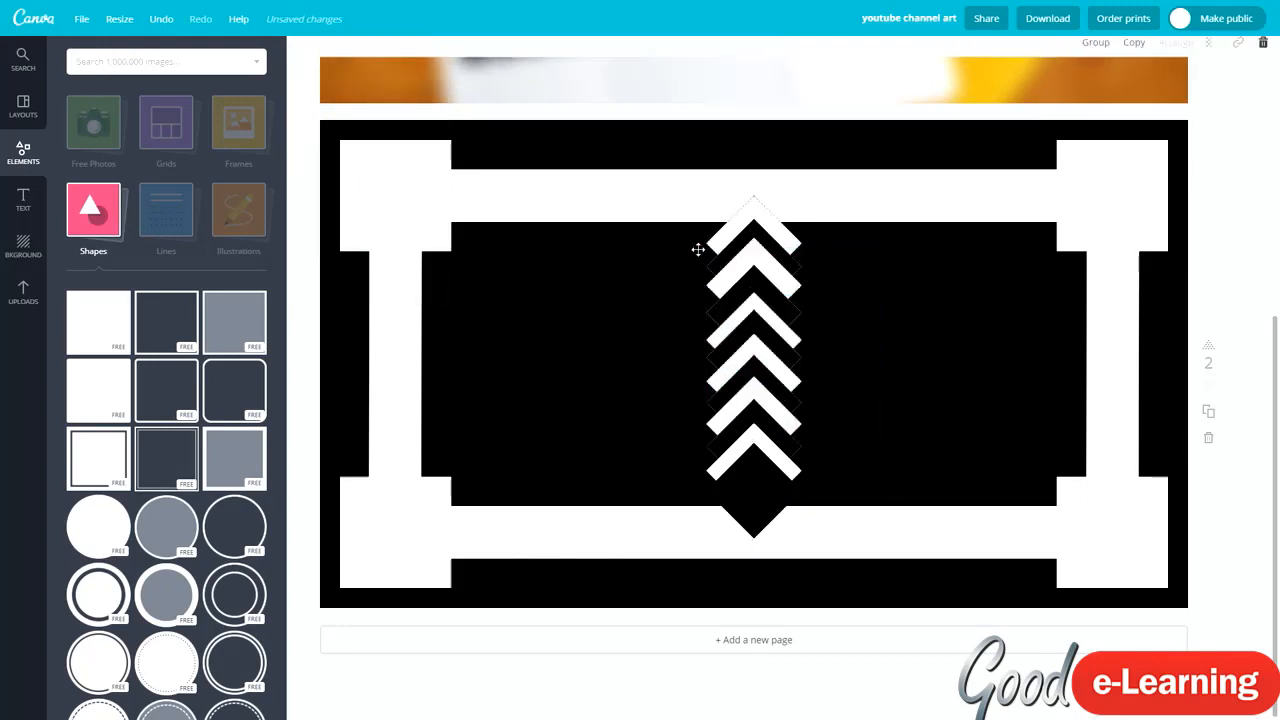
pyautogui.moveTo(764, 445); pyautogui.dragTo(418, 464)
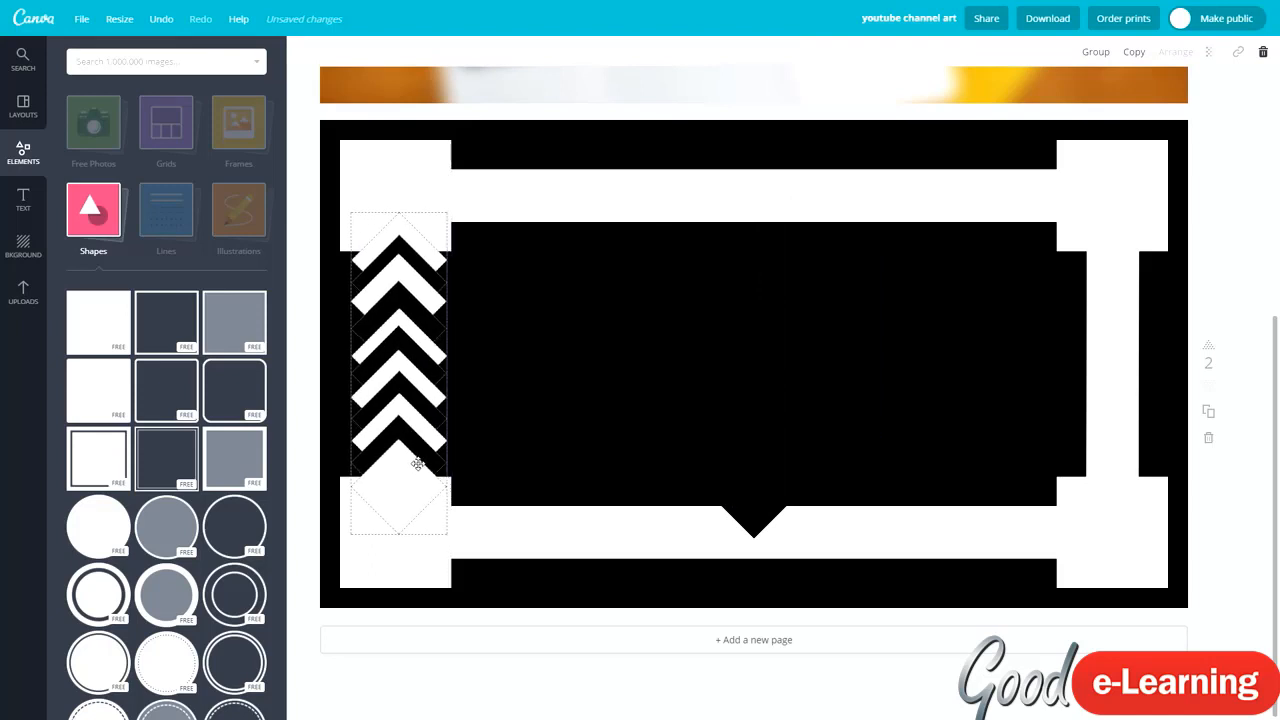
pyautogui.click(703, 406)
# Move the leftover black diamond onto the lower-left corner square and even out the spacing of the upper chevrons.
pyautogui.moveTo(752, 499); pyautogui.dragTo(397, 525)
pyautogui.click(608, 369)
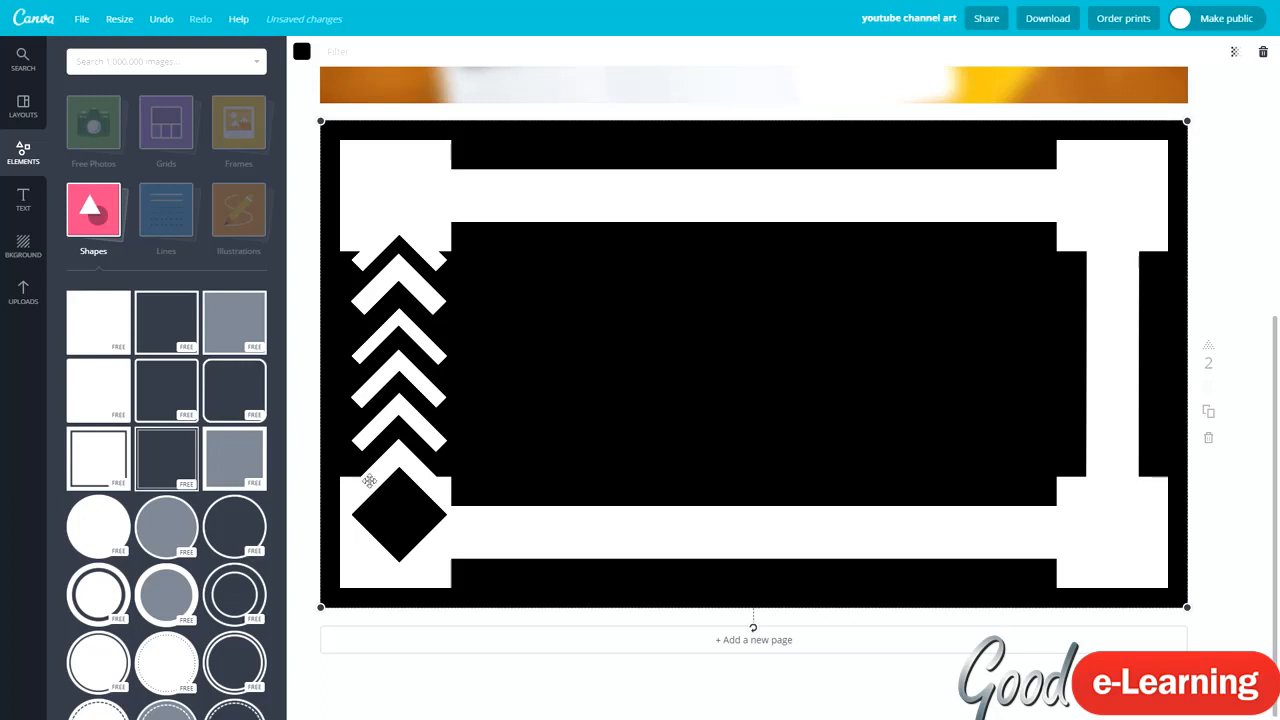
pyautogui.moveTo(393, 265); pyautogui.dragTo(395, 270)
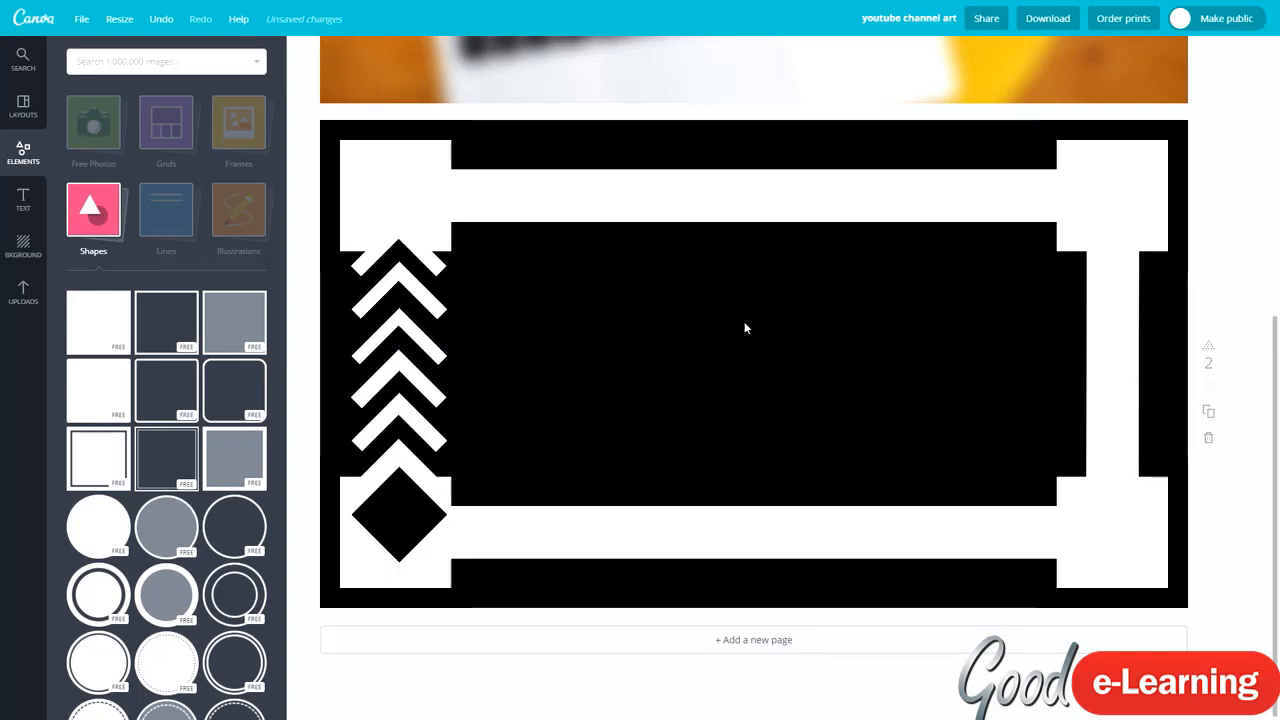
# Place copies of the black diamond on the lower-right and upper-right corner squares, enlarging the lower-right one to span its square.
pyautogui.click(410, 526)
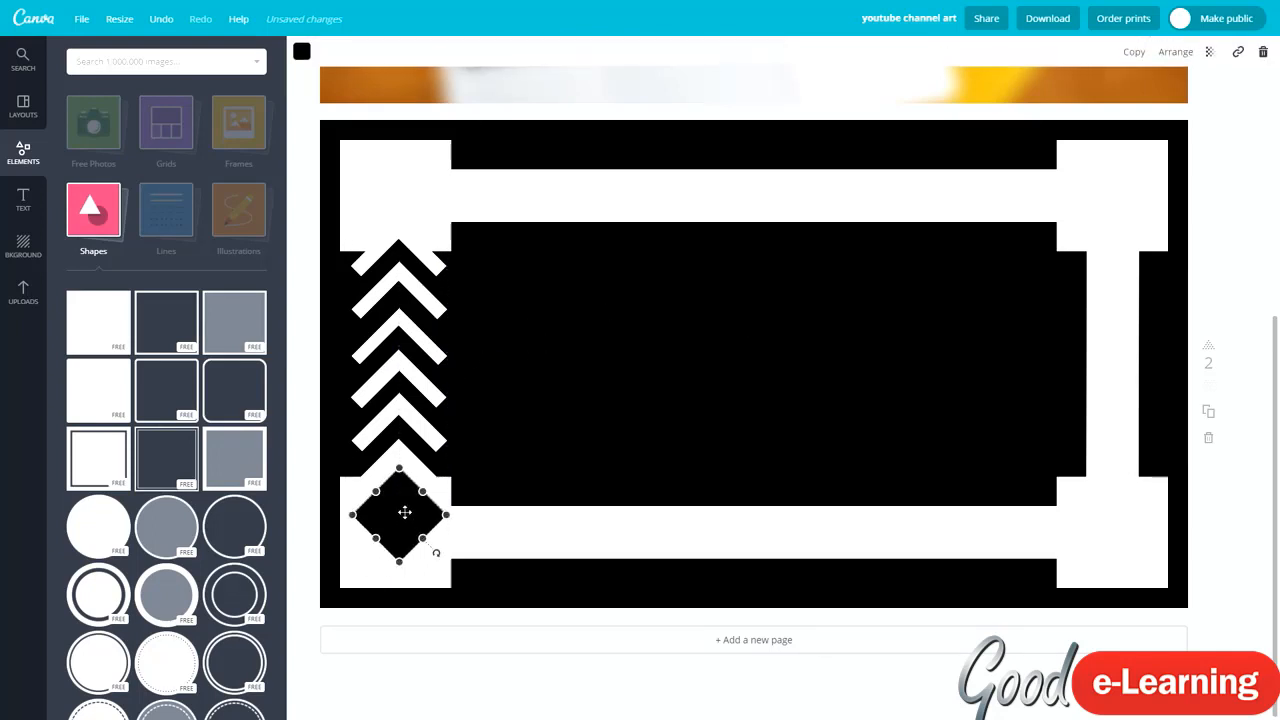
pyautogui.hotkey('ctrl', 'd')
pyautogui.moveTo(409, 534); pyautogui.dragTo(1122, 543)
pyautogui.hotkey('ctrl', 'd')
pyautogui.click(986, 411)
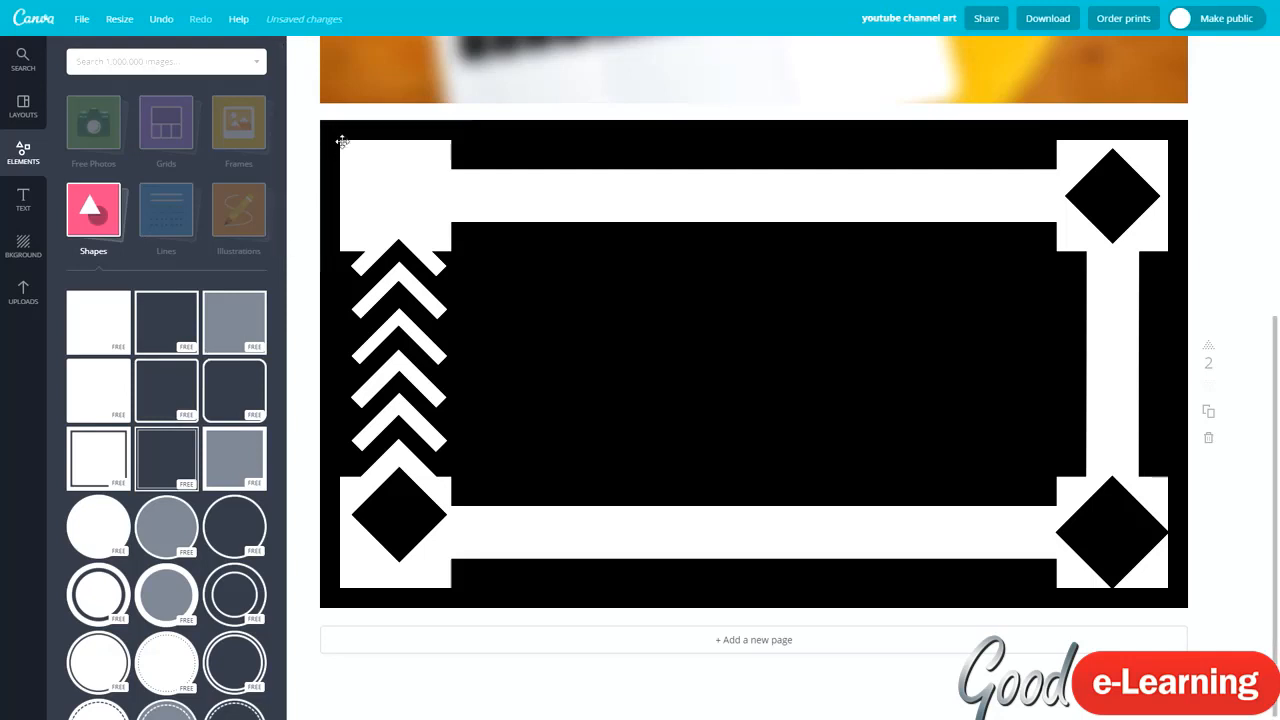
# Add a heading inside the frame reading "BlackBrick".
pyautogui.click(23, 198)
pyautogui.click(166, 134)
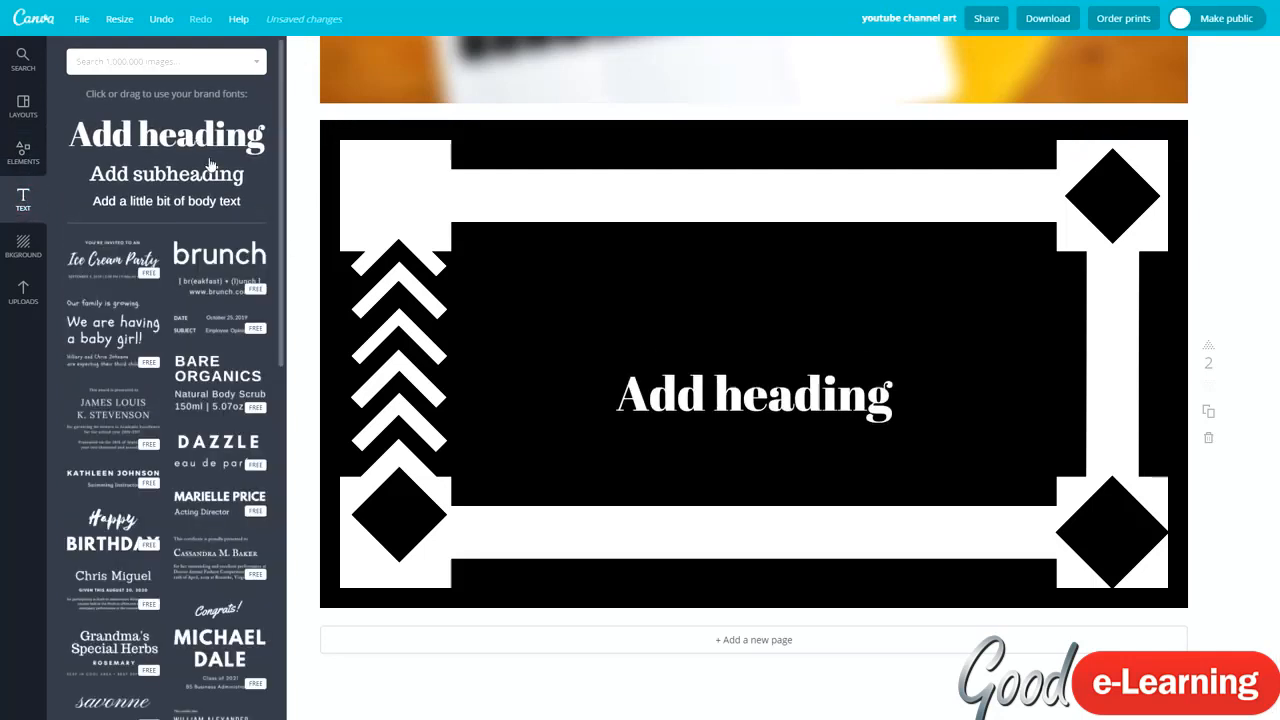
pyautogui.tripleClick(688, 398)
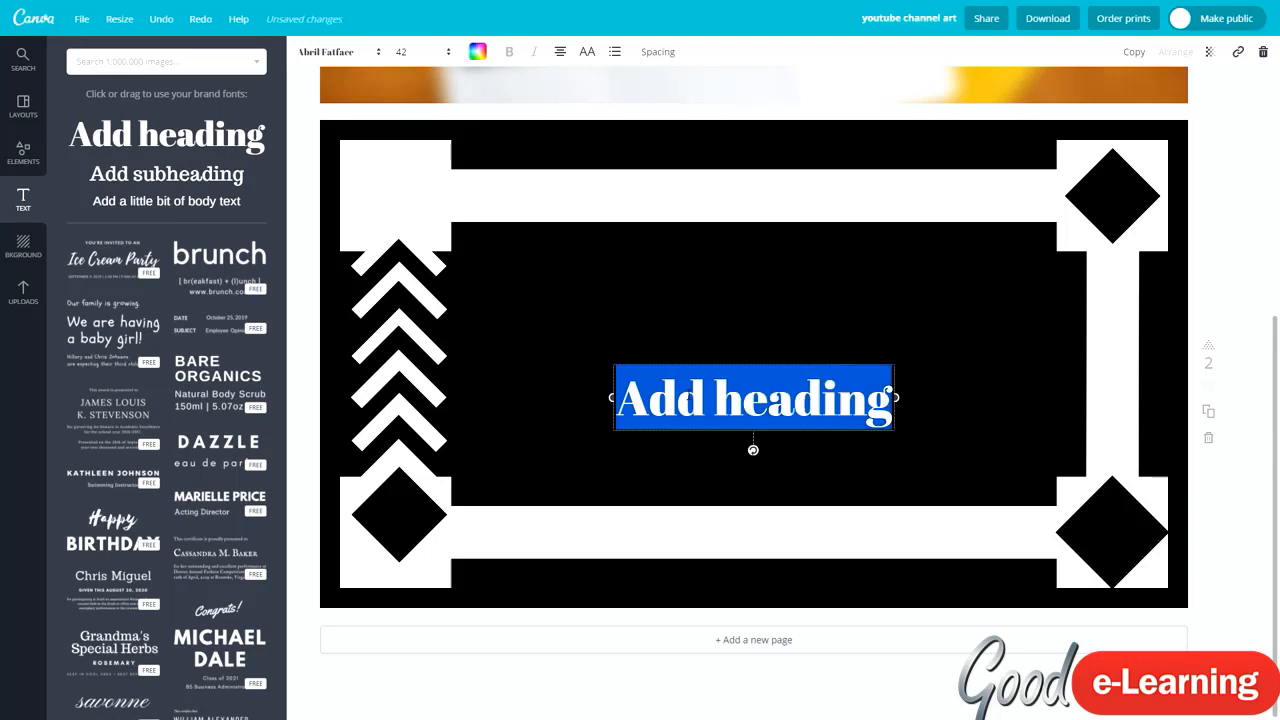
pyautogui.write('BlackBrick')
# Set the font of the "BlackBrick" heading to Permanent Marker.
pyautogui.hotkey('ctrl', 'a')
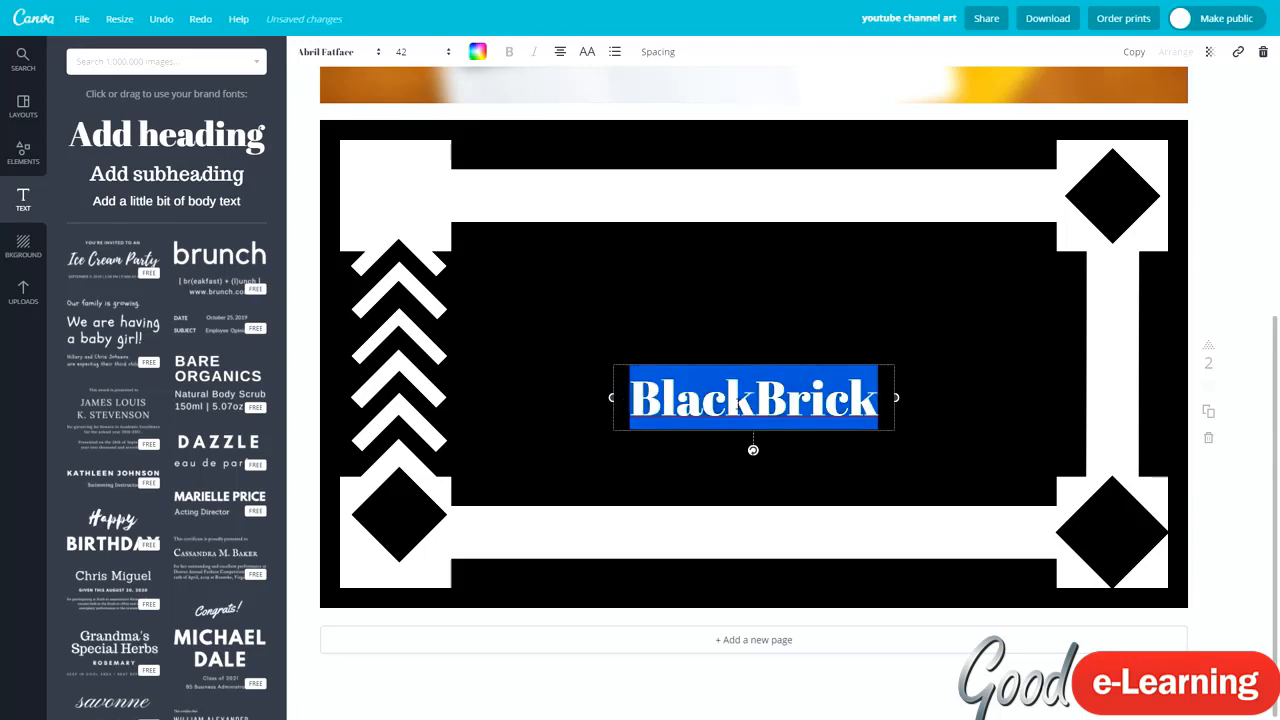
pyautogui.click(339, 53)
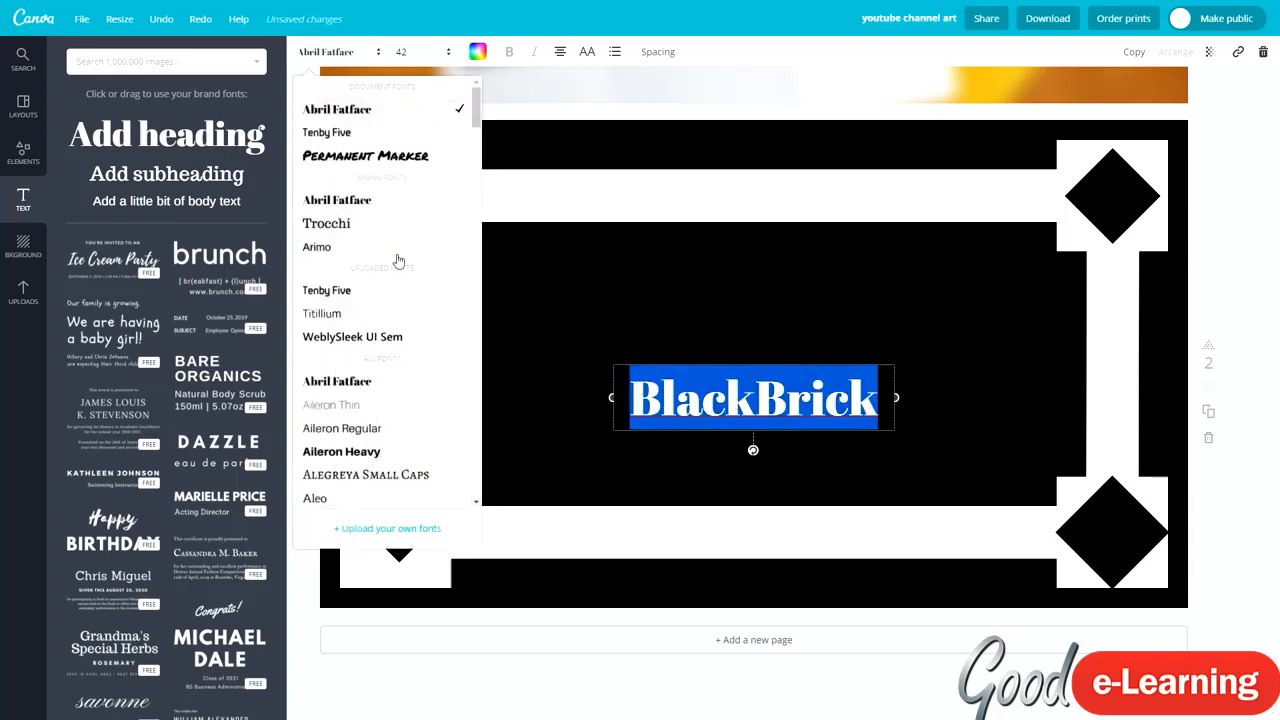
pyautogui.click(393, 163)
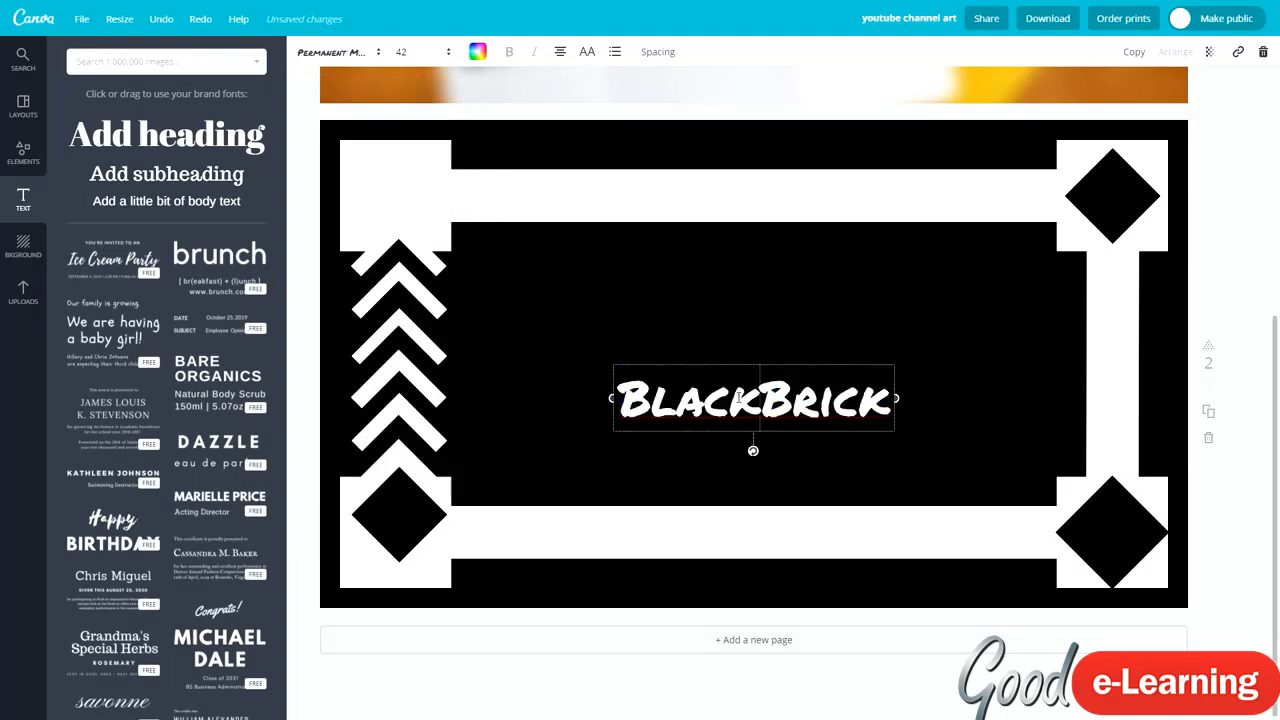
# Set the font of the "BlackBrick" heading to Hitchcut.
pyautogui.click(339, 52)
pyautogui.scroll(-10, 420, 326)
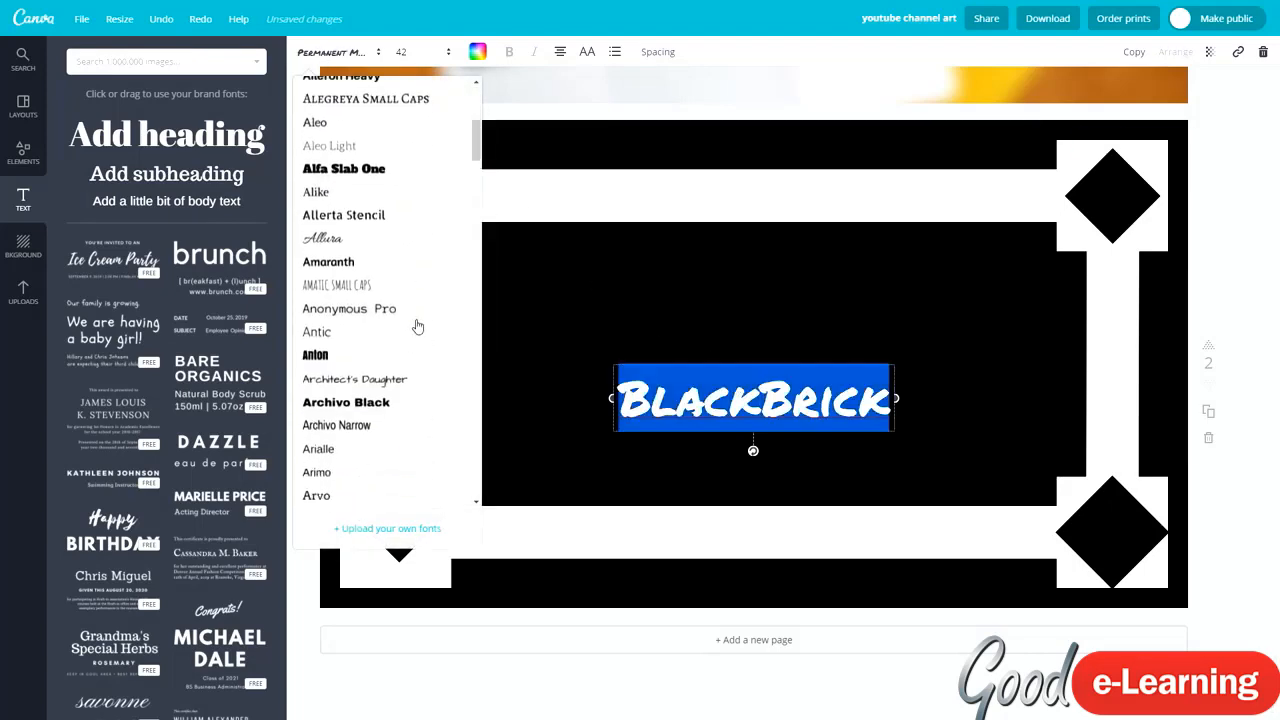
pyautogui.scroll(-8, 400, 320)
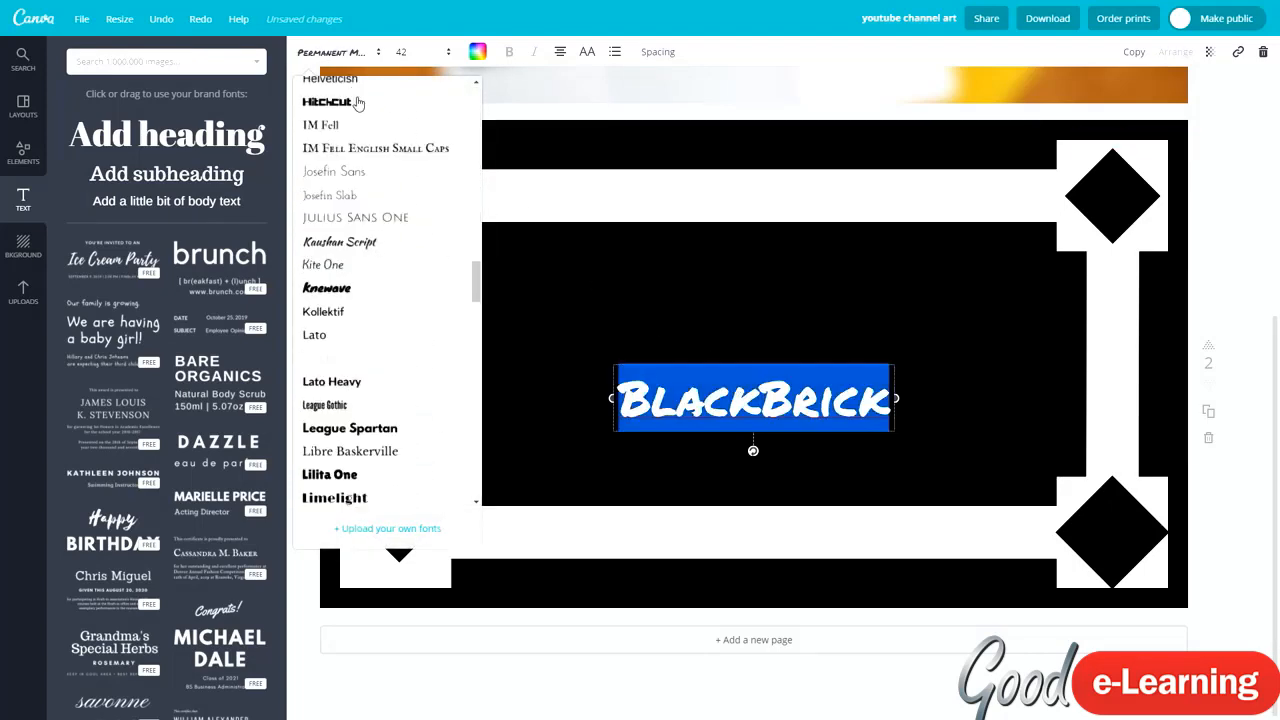
pyautogui.click(358, 103)
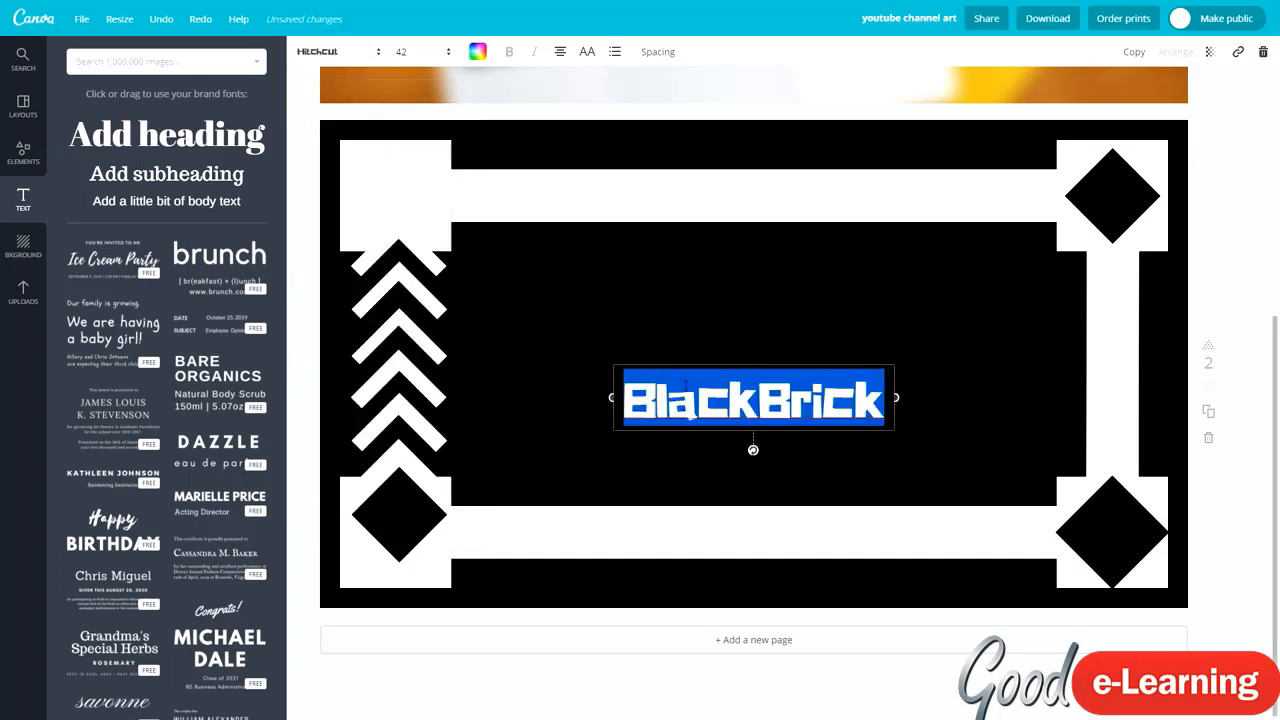
# Set the heading's font to Rubik Mono One and widen and recentre its text box so the name fits one line.
pyautogui.click(343, 53)
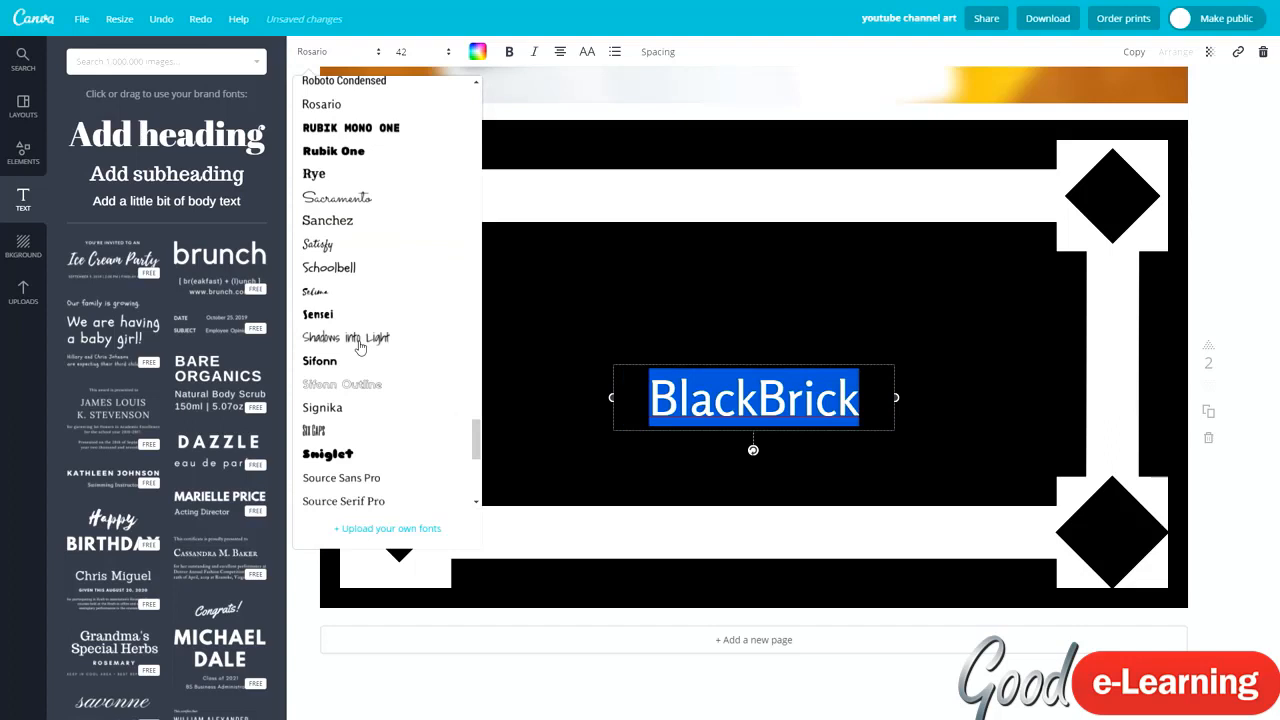
pyautogui.scroll(3, 358, 345)
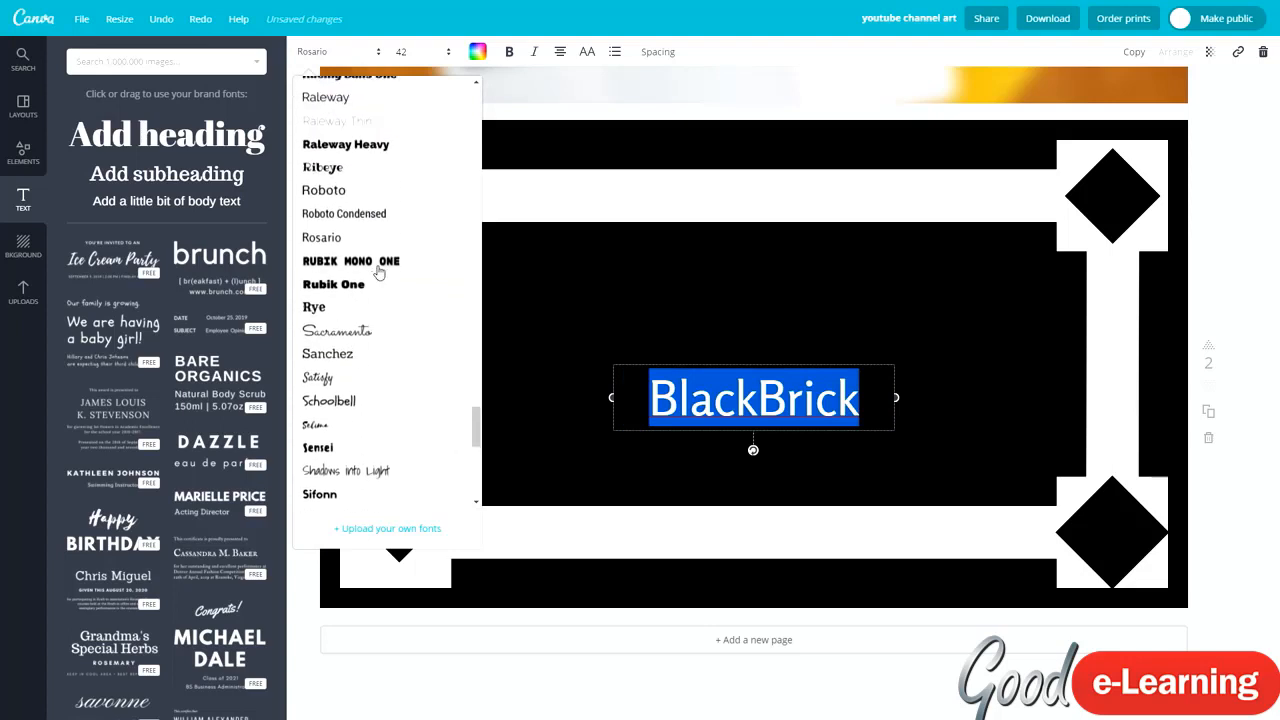
pyautogui.click(379, 272)
pyautogui.moveTo(896, 430); pyautogui.dragTo(1005, 420)
pyautogui.moveTo(862, 362); pyautogui.dragTo(810, 330)
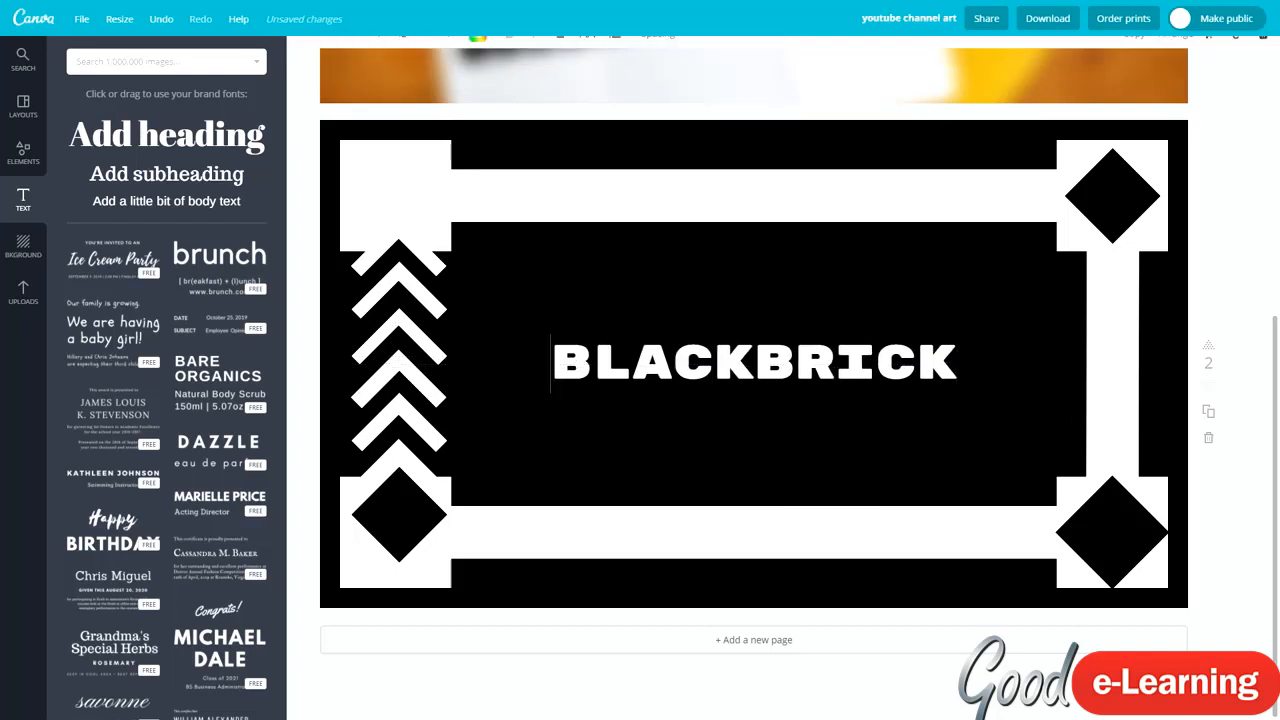
# Set the heading's font size to 72, widen its text box to hold one line, and centre it in the frame.
pyautogui.click(556, 380)
pyautogui.click(418, 52)
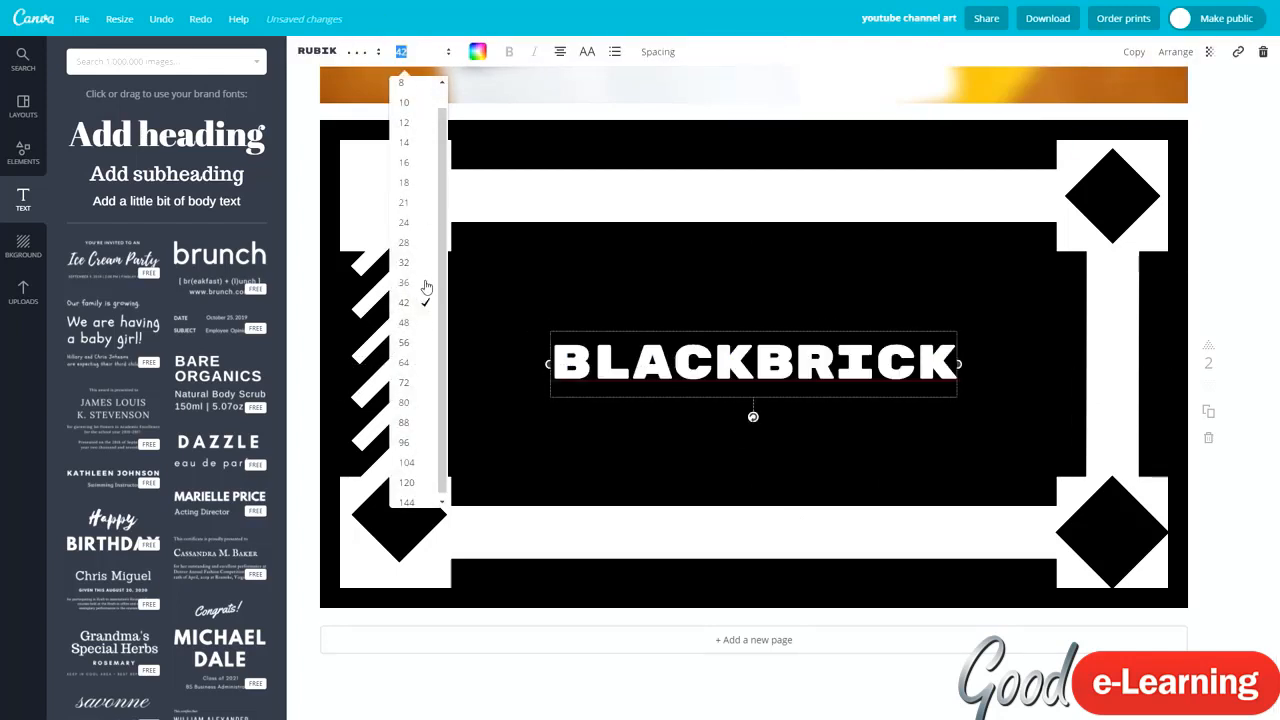
pyautogui.click(429, 391)
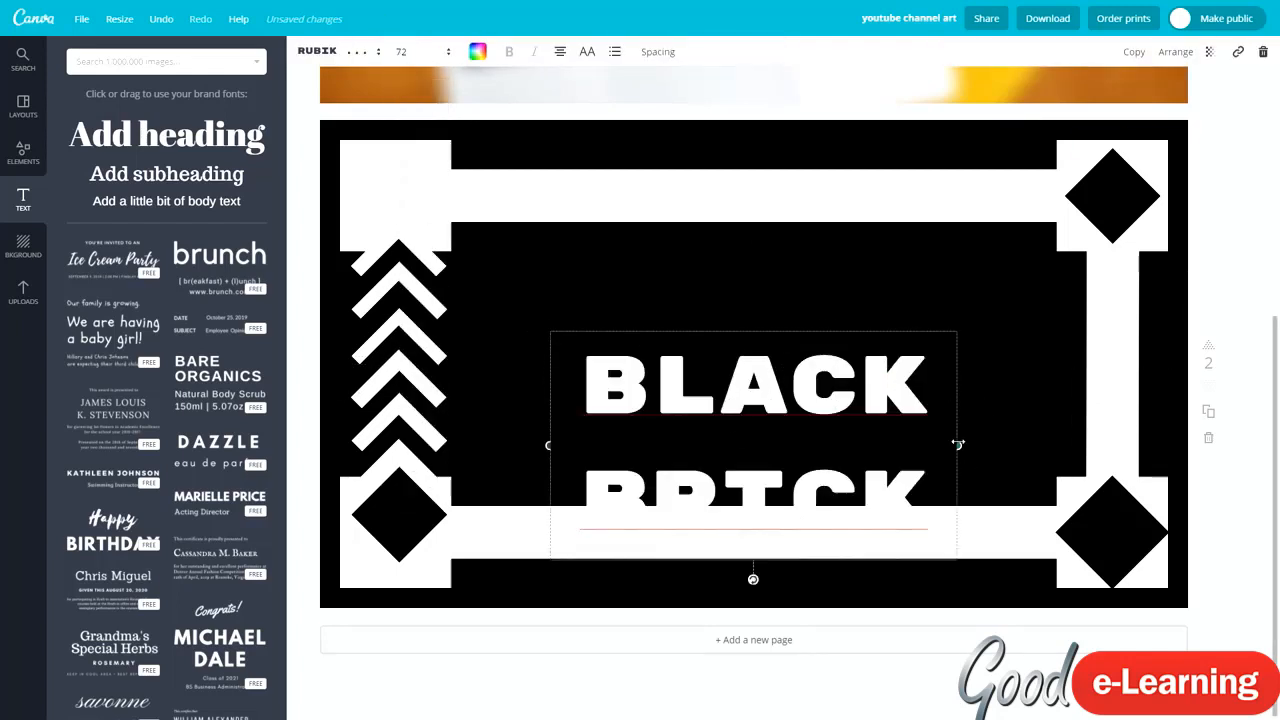
pyautogui.moveTo(958, 445); pyautogui.dragTo(1222, 431)
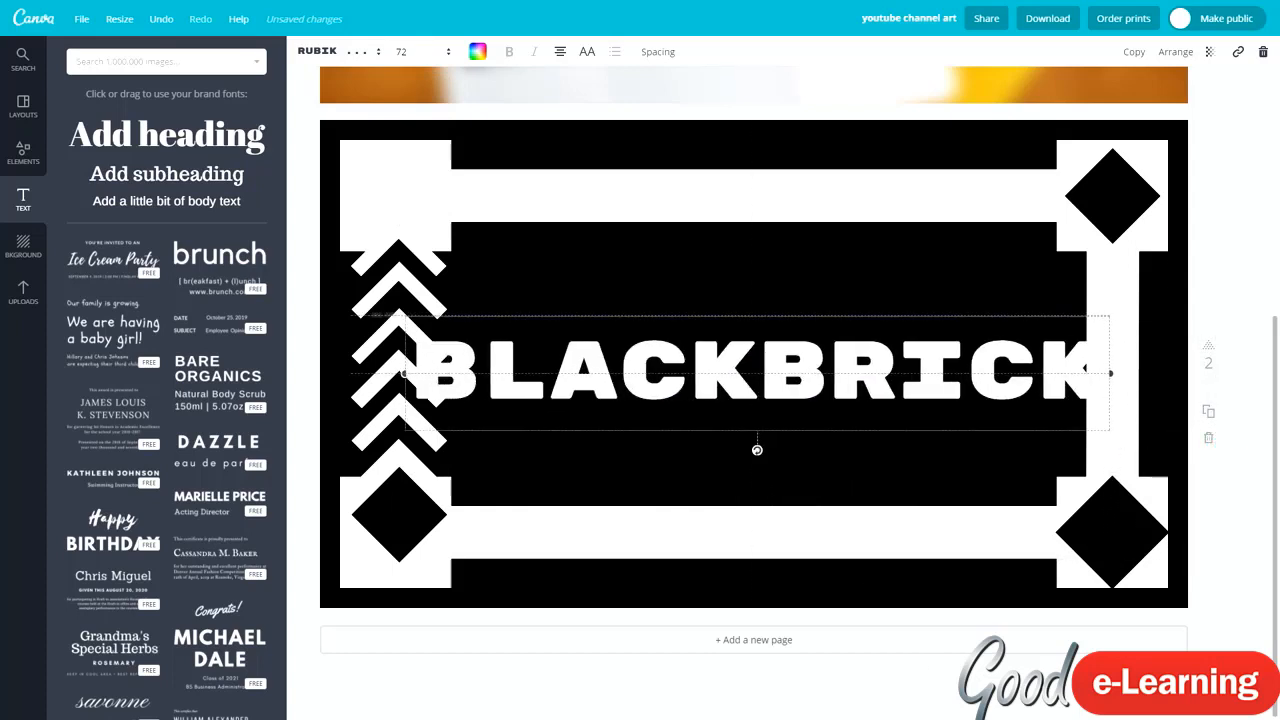
pyautogui.moveTo(757, 374); pyautogui.dragTo(753, 373)
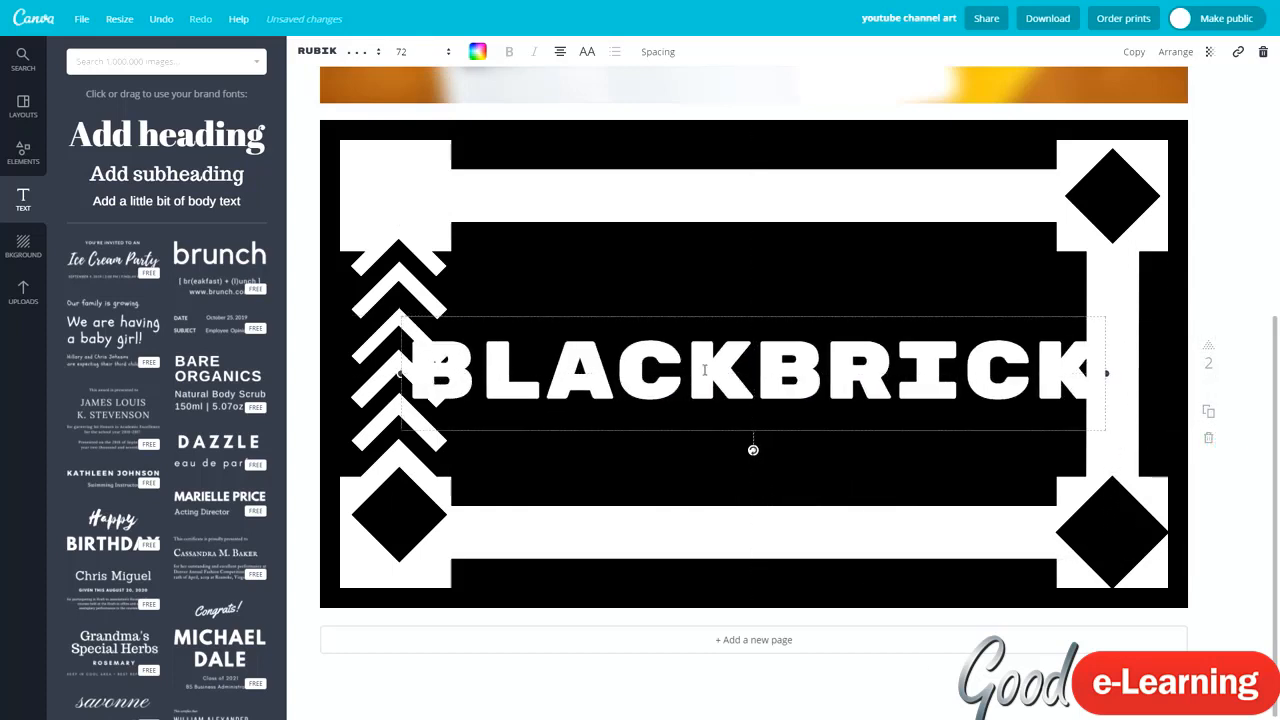
# Set the heading's font size to 64 and recentre it vertically inside the frame.
pyautogui.doubleClick(753, 373)
pyautogui.click(410, 52)
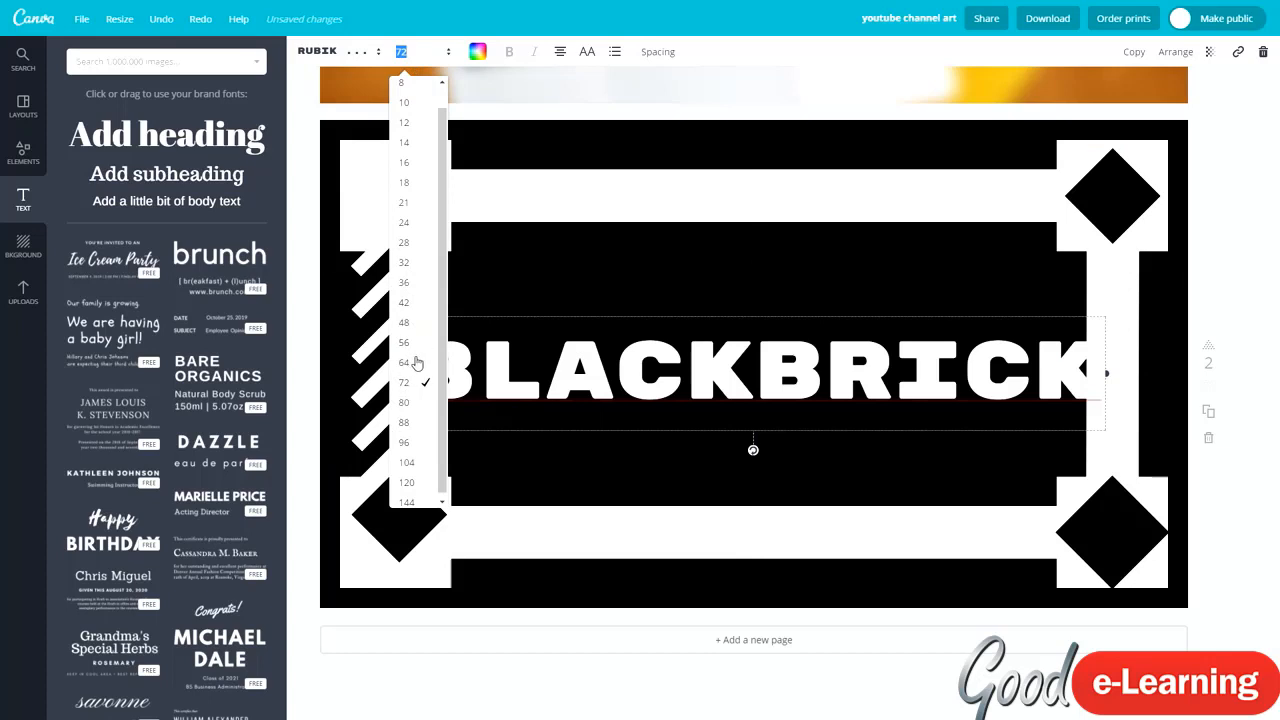
pyautogui.click(414, 362)
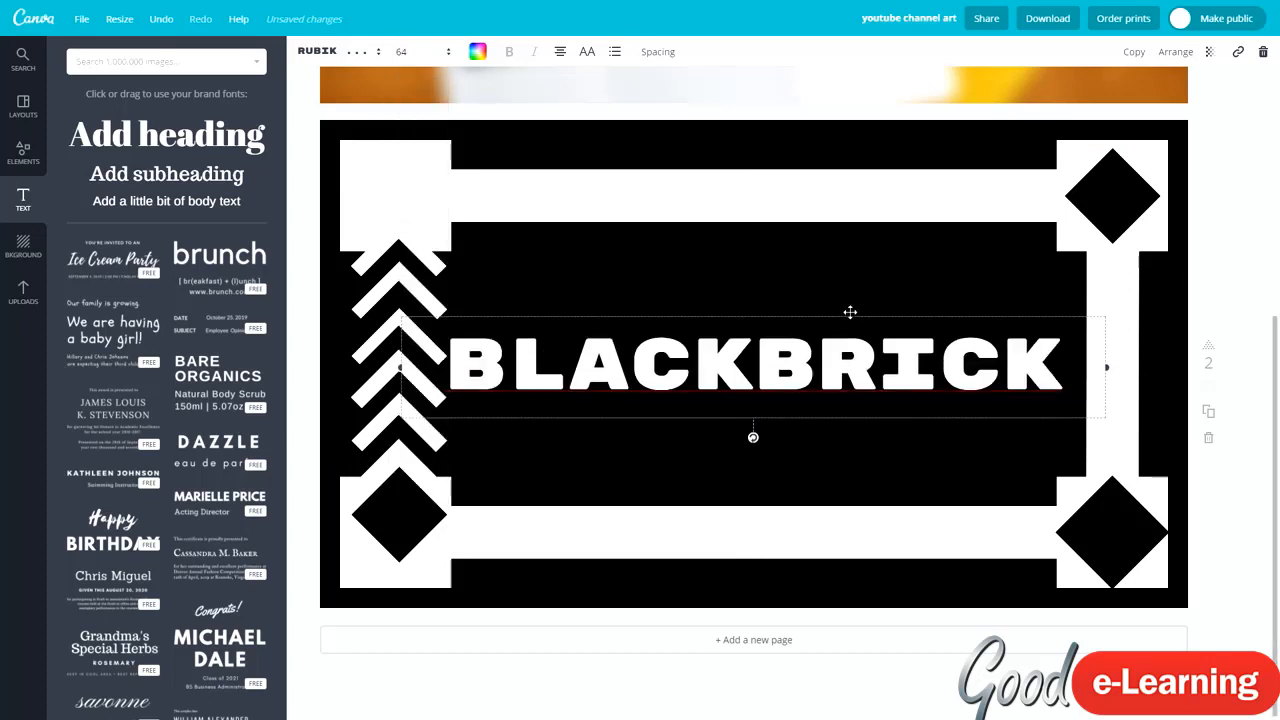
pyautogui.moveTo(849, 312); pyautogui.dragTo(846, 317)
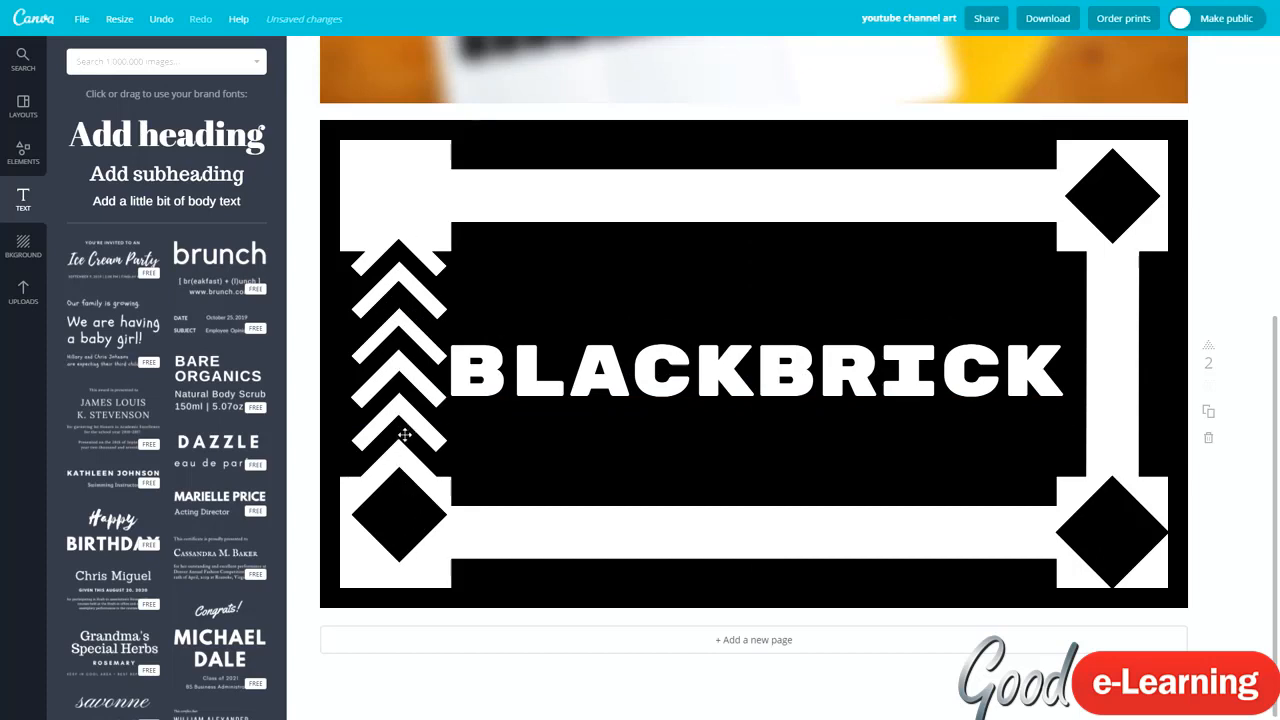
# Try to shrink the black diamond on the upper-right corner square.
pyautogui.click(1107, 197)
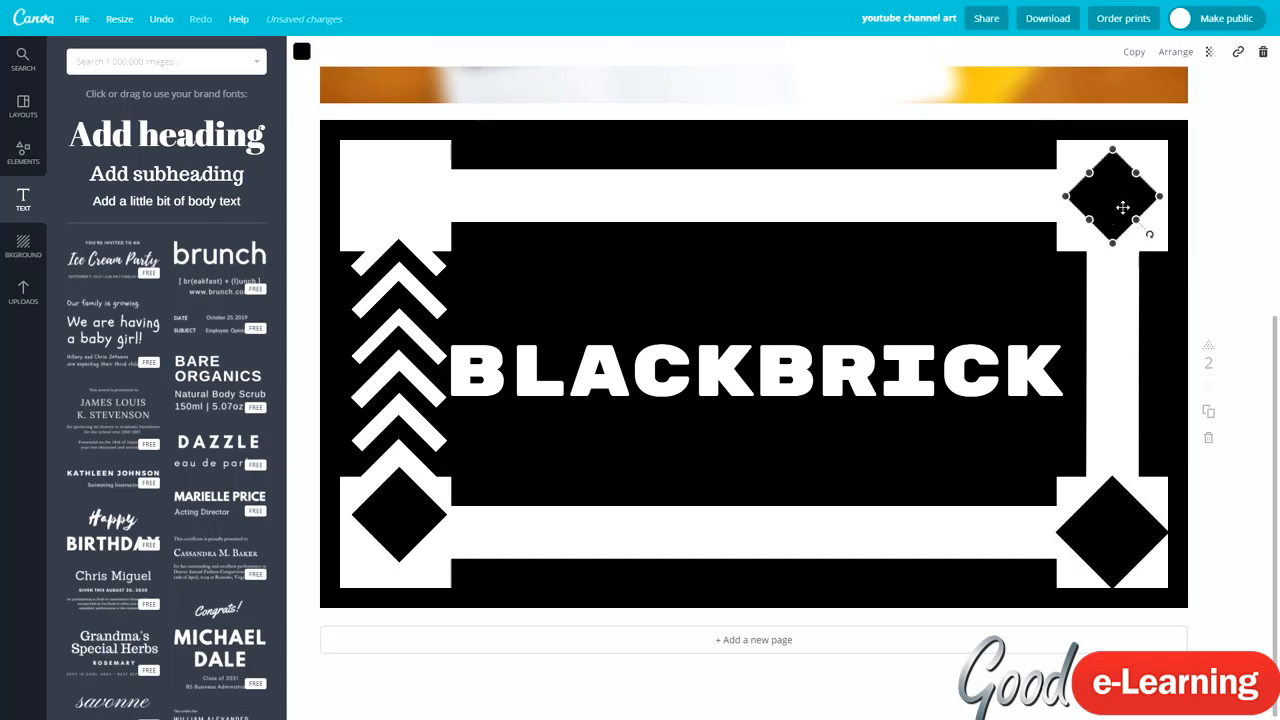
pyautogui.click(977, 254)
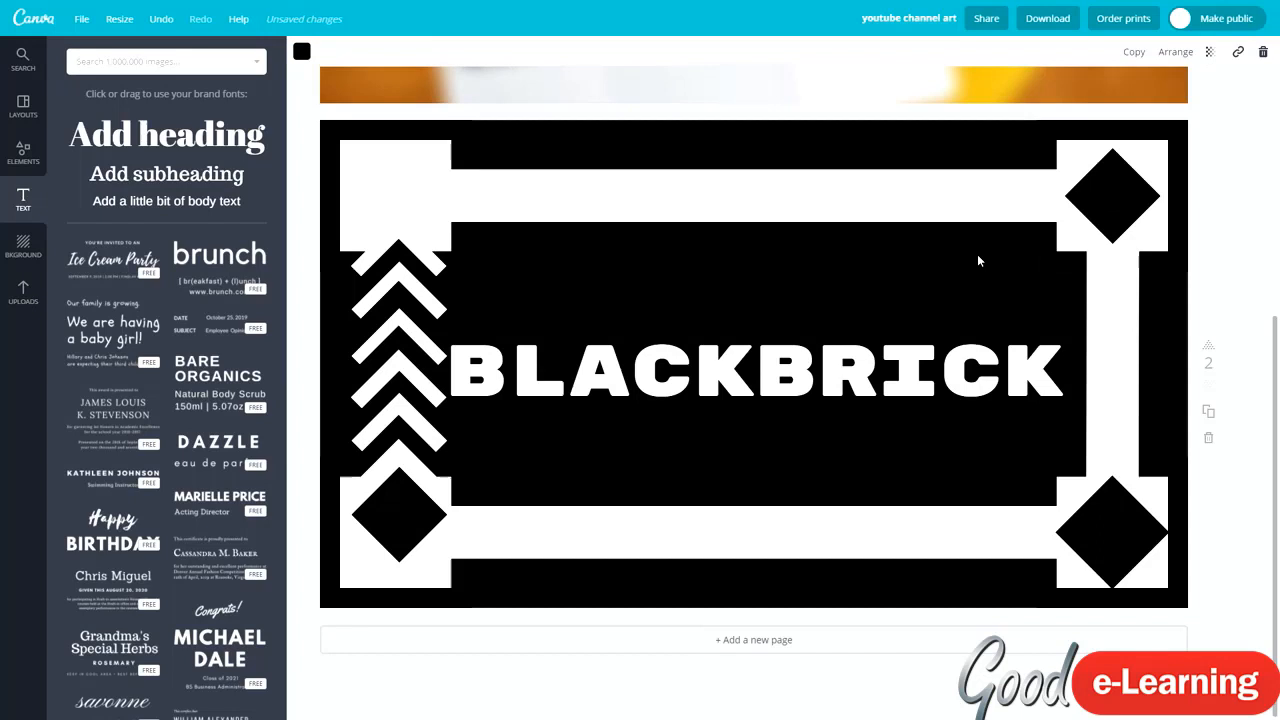
pyautogui.click(1122, 183)
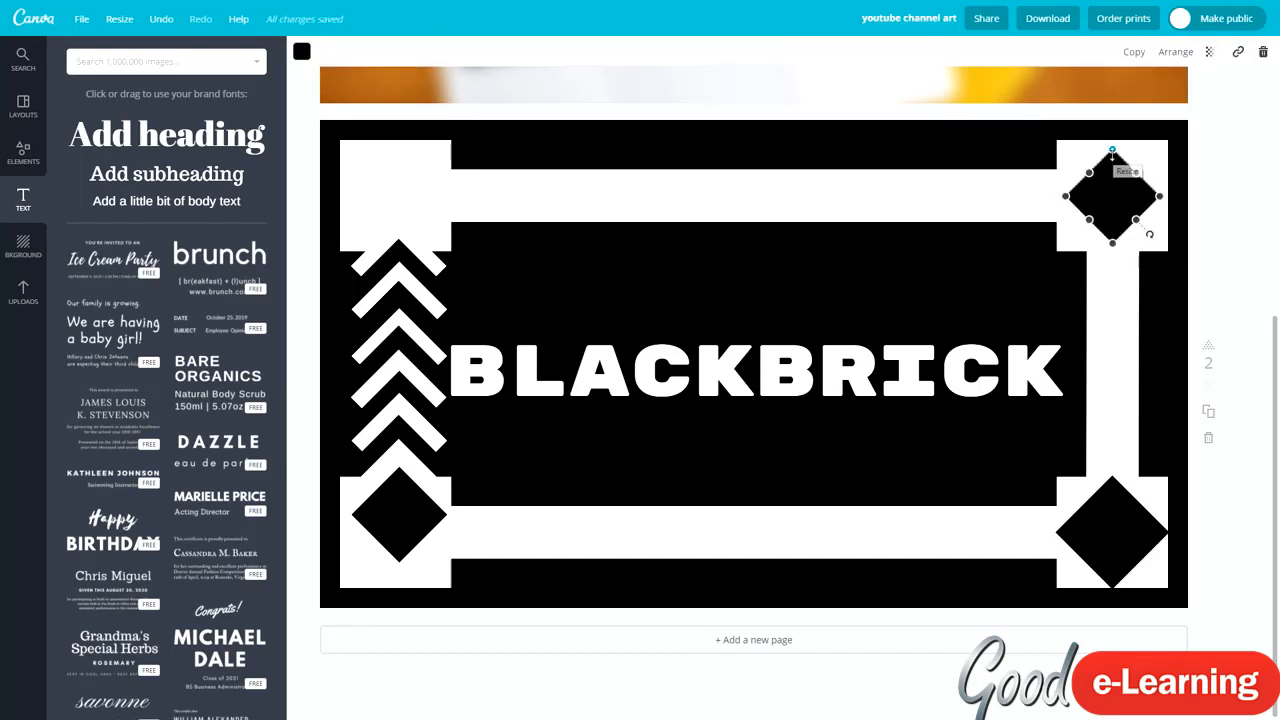
pyautogui.moveTo(1112, 150); pyautogui.dragTo(1101, 189)
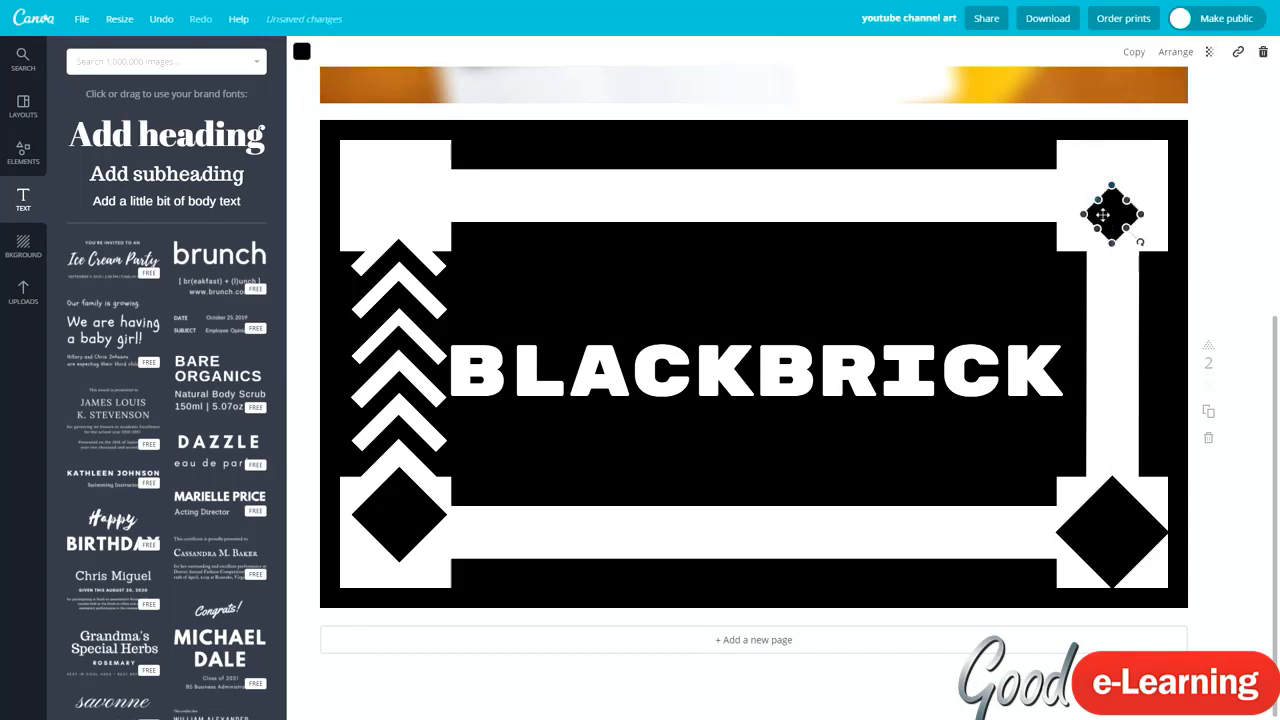
pyautogui.hotkey('ctrl', 'z')
pyautogui.click(807, 283)
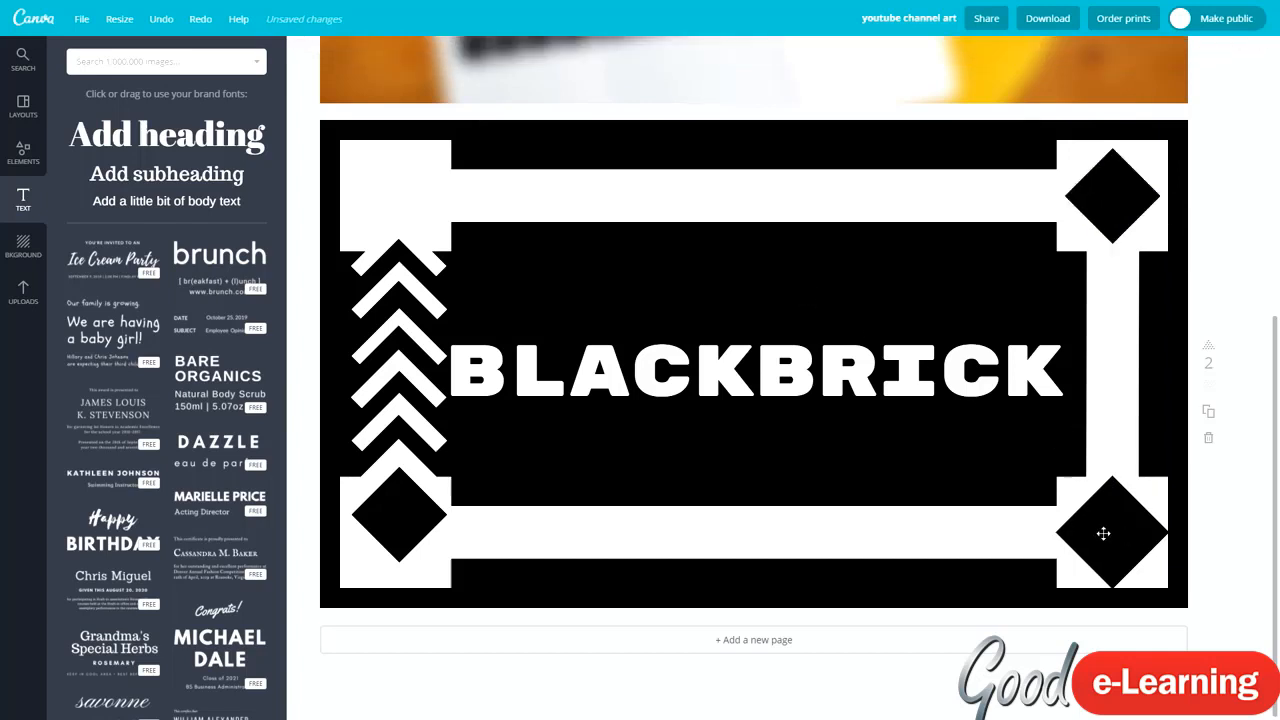
pyautogui.click(1103, 534)
pyautogui.click(967, 450)
# Add a solid white triangle and shrink it onto the frame's top bar, its base reaching just below the bar.
pyautogui.click(23, 247)
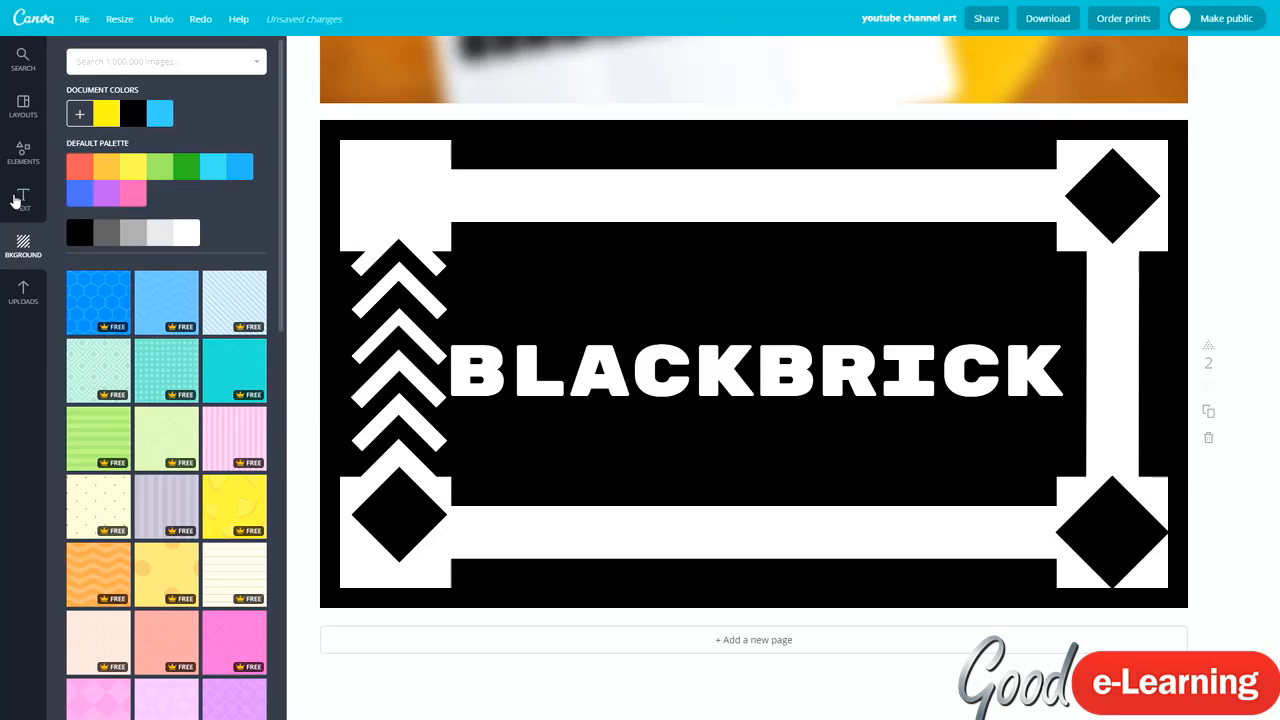
pyautogui.click(24, 161)
pyautogui.moveTo(1016, 138); pyautogui.dragTo(773, 393)
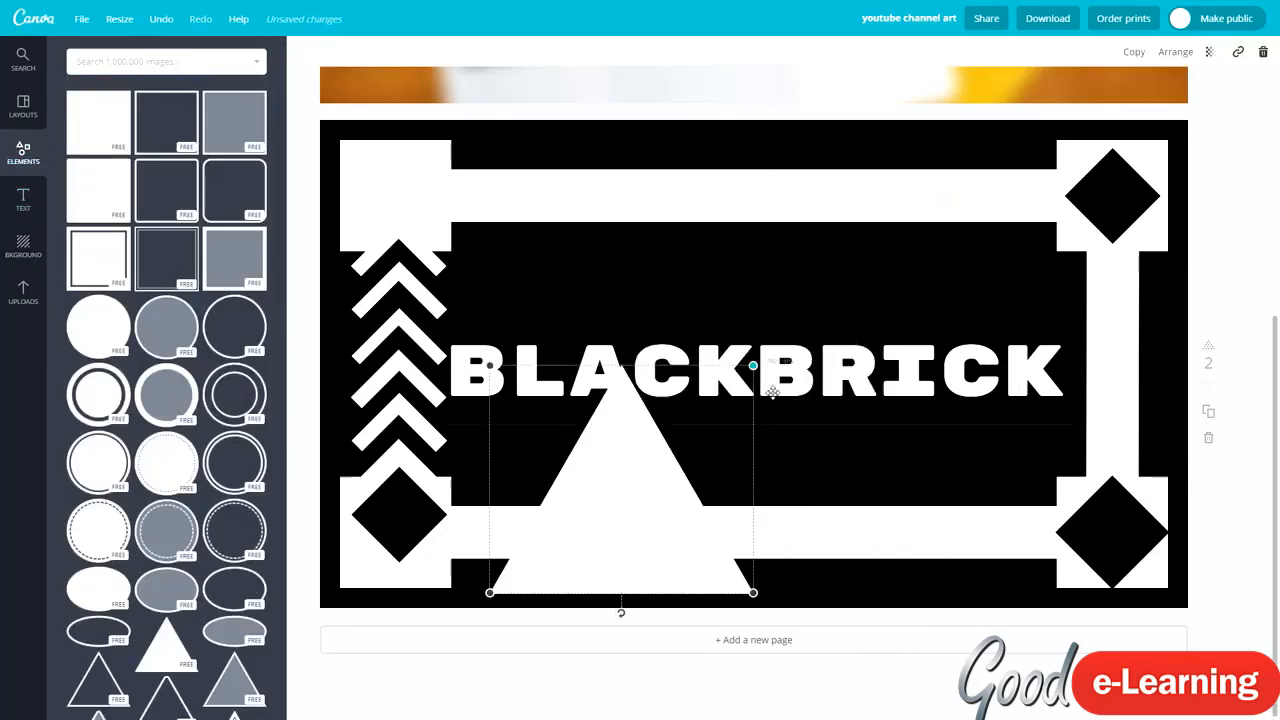
pyautogui.moveTo(617, 571); pyautogui.dragTo(575, 327)
pyautogui.moveTo(712, 118); pyautogui.dragTo(566, 198)
# Place copies of the white triangle side by side along the top bar from corner square to corner square.
pyautogui.moveTo(526, 265); pyautogui.dragTo(723, 238)
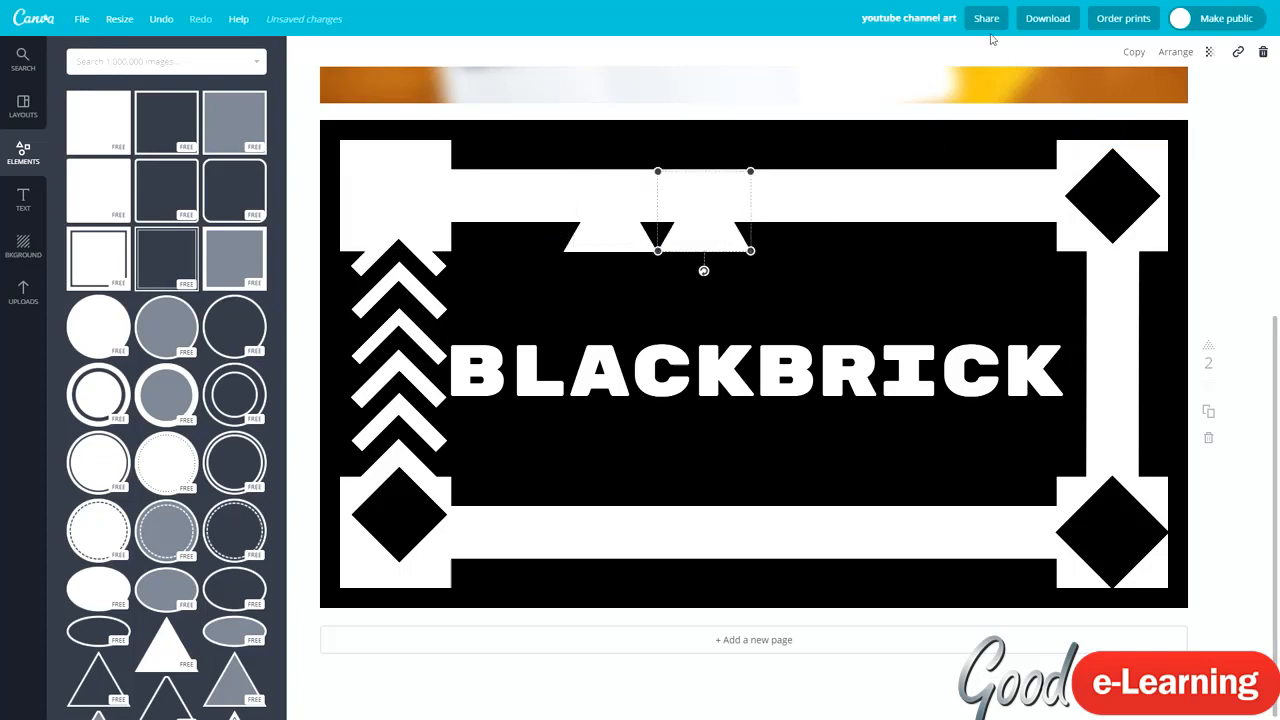
pyautogui.moveTo(600, 243); pyautogui.dragTo(500, 244)
pyautogui.moveTo(720, 243); pyautogui.dragTo(1043, 237)
# Add a black triangle to the row near the left end of the top bar.
pyautogui.click(304, 51)
pyautogui.click(367, 117)
pyautogui.hotkey('ctrl', 'd')
pyautogui.click(304, 51)
pyautogui.click(415, 268)
pyautogui.hotkey('ctrl', 'd')
# Colour two more triangles black, one at the middle and one near the right end of the top bar.
pyautogui.click(727, 230)
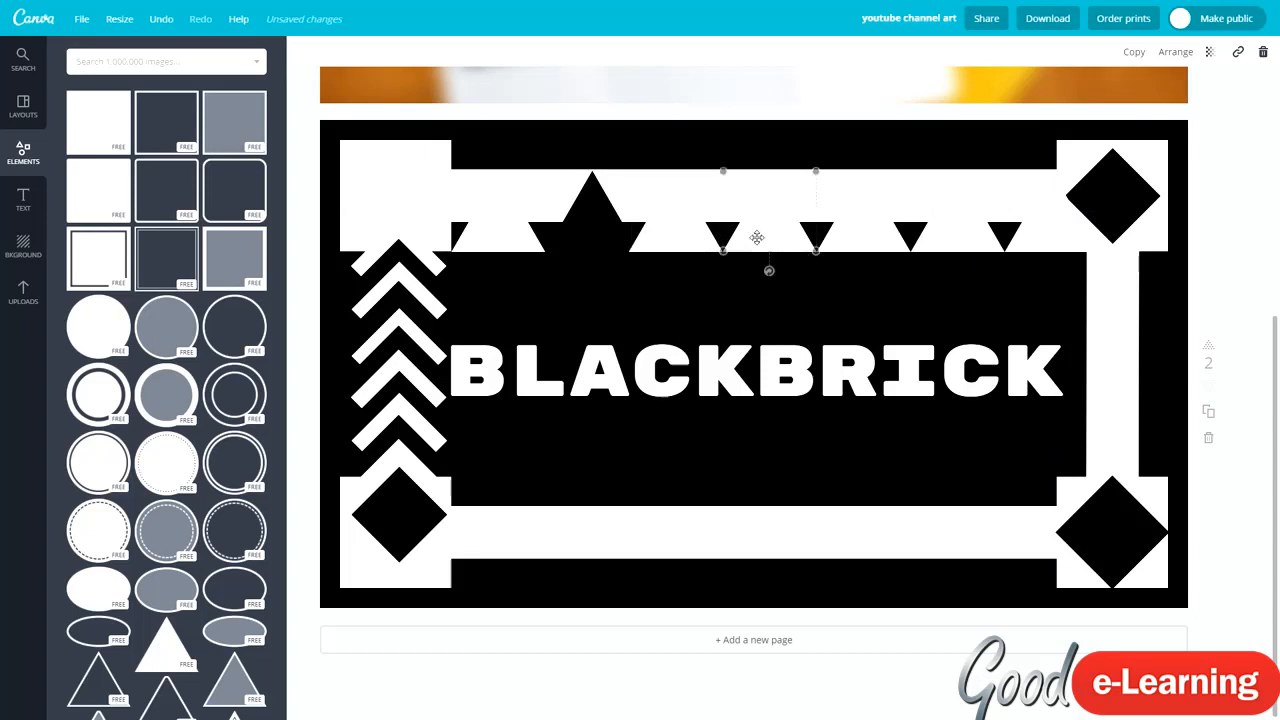
pyautogui.click(309, 55)
pyautogui.click(365, 115)
pyautogui.click(957, 230)
pyautogui.click(301, 54)
pyautogui.click(365, 115)
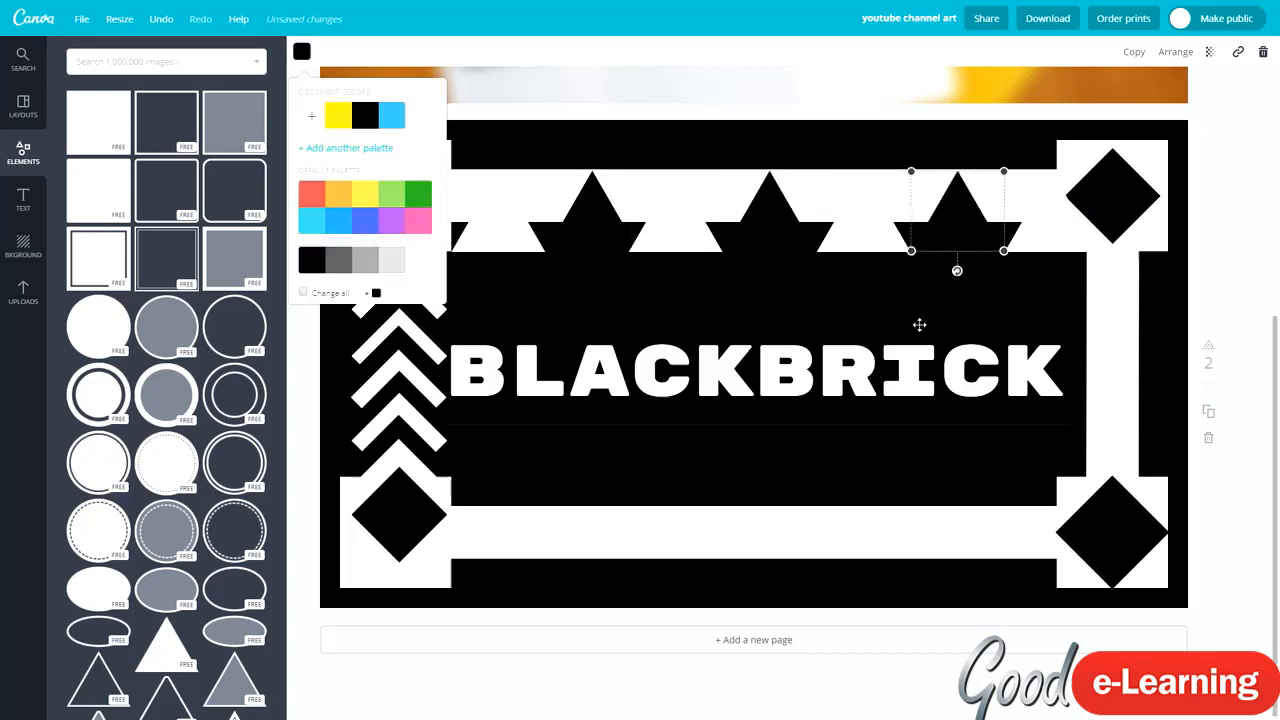
pyautogui.click(889, 311)
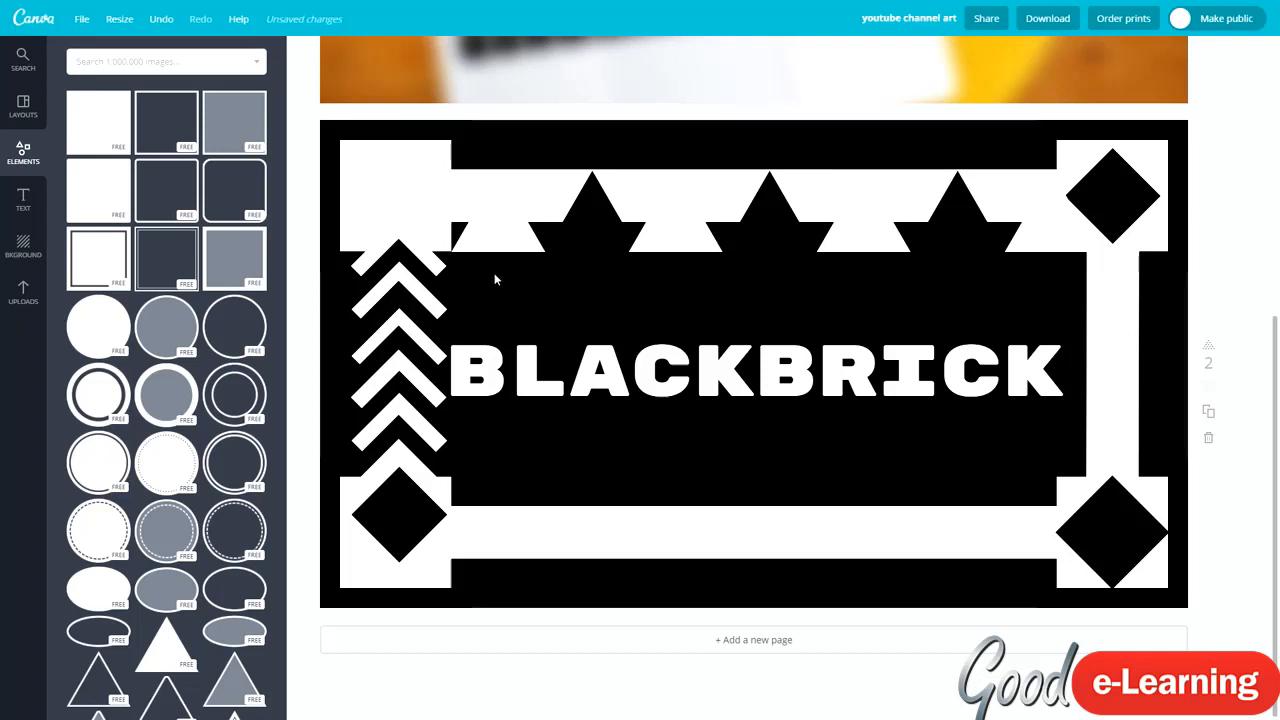
# Select the whole row of triangles and shift it slightly upward on the top bar.
pyautogui.moveTo(549, 263); pyautogui.dragTo(1030, 258)
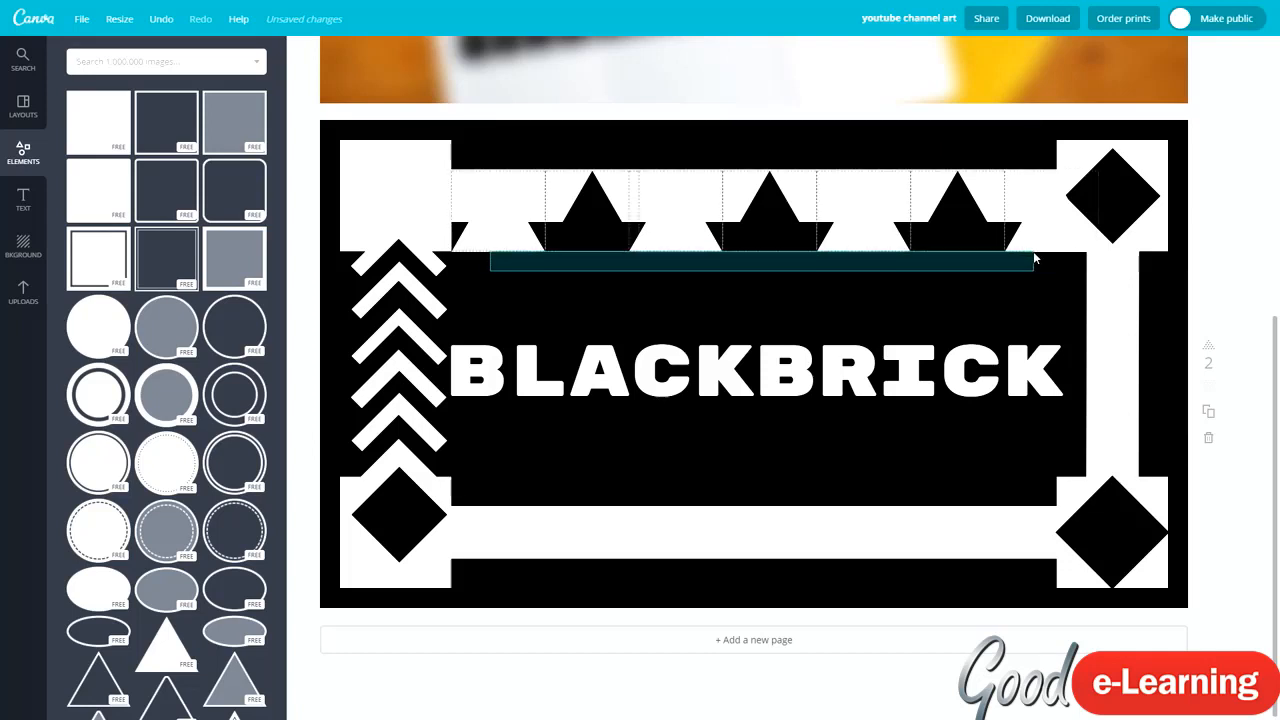
pyautogui.moveTo(745, 243); pyautogui.dragTo(742, 229)
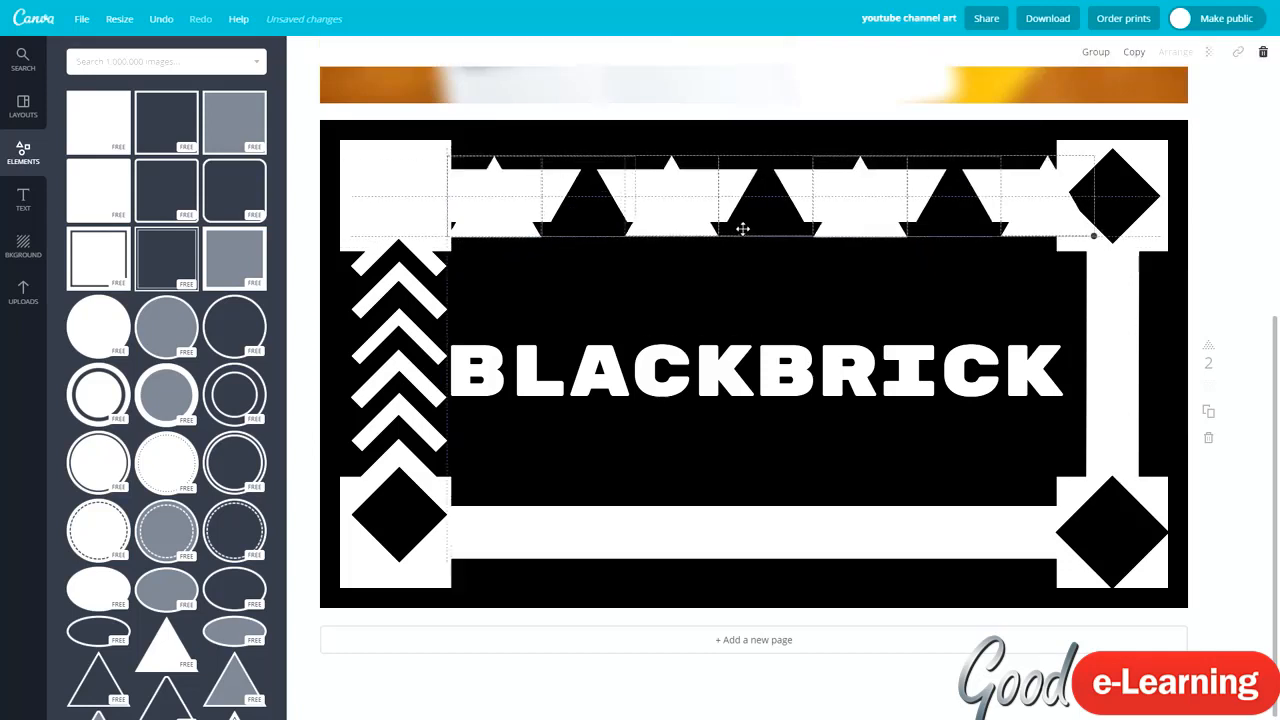
pyautogui.click(853, 302)
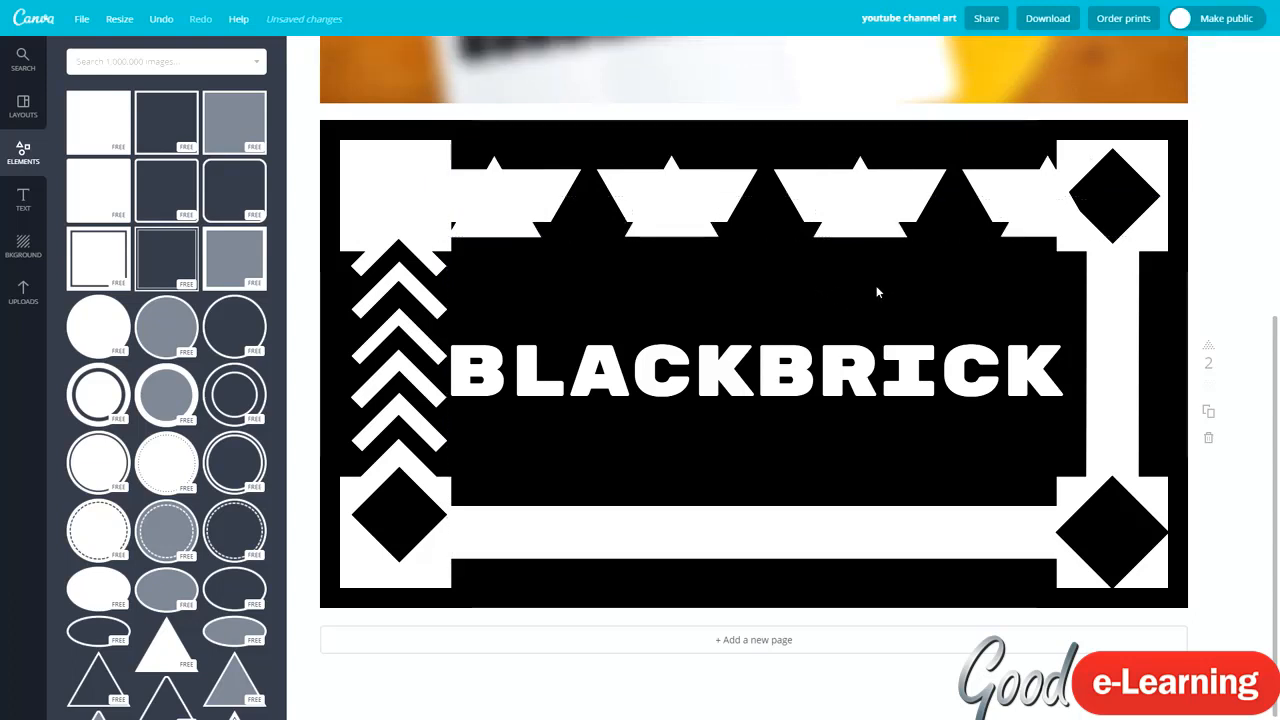
# Rotate the three black triangles 180 degrees to point down and delete the white triangle at the row's right end.
pyautogui.click(576, 222)
pyautogui.moveTo(591, 258); pyautogui.dragTo(588, 131)
pyautogui.moveTo(581, 205); pyautogui.dragTo(758, 205)
pyautogui.moveTo(764, 136)
pyautogui.mouseDown()
pyautogui.moveTo(697, 136)
pyautogui.moveTo(766, 125)
pyautogui.mouseUp()
pyautogui.click(954, 205)
pyautogui.moveTo(955, 258); pyautogui.dragTo(955, 100)
pyautogui.click(1033, 220)
pyautogui.press('Delete')
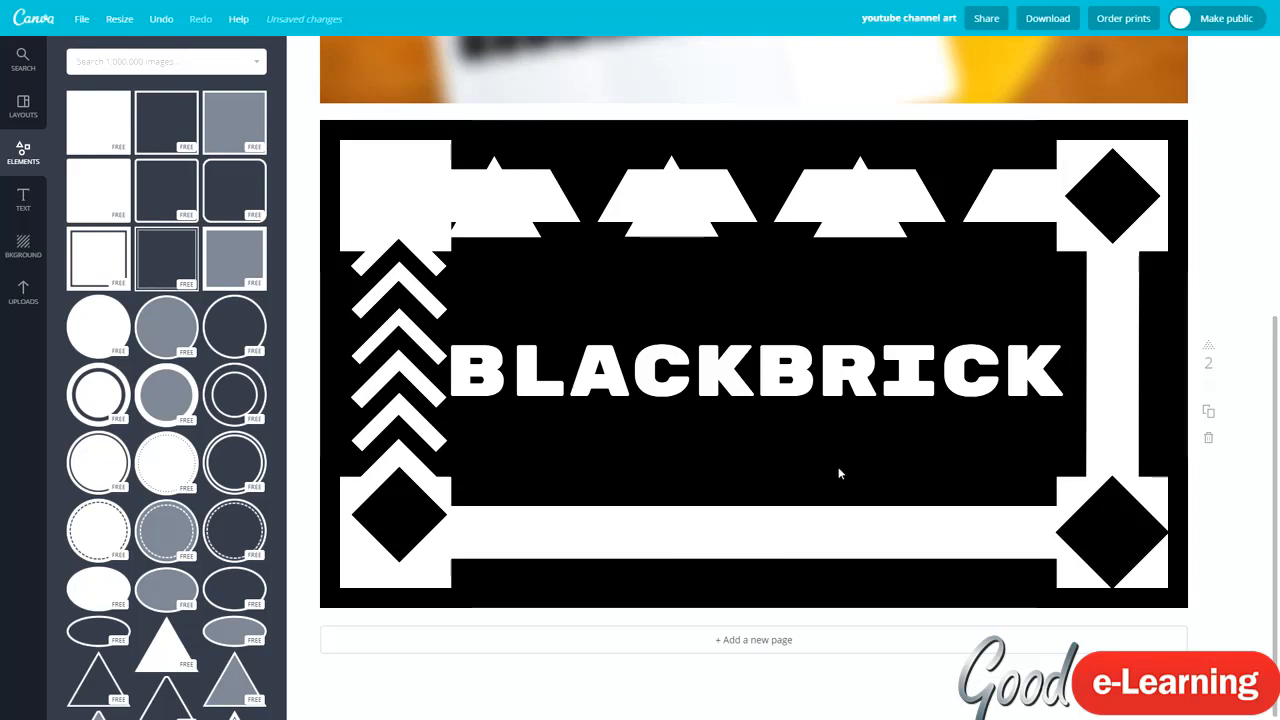
# Replace the oversized lower-right diamond with a copy of the upper-right diamond, centred on its corner square.
pyautogui.click(1098, 532)
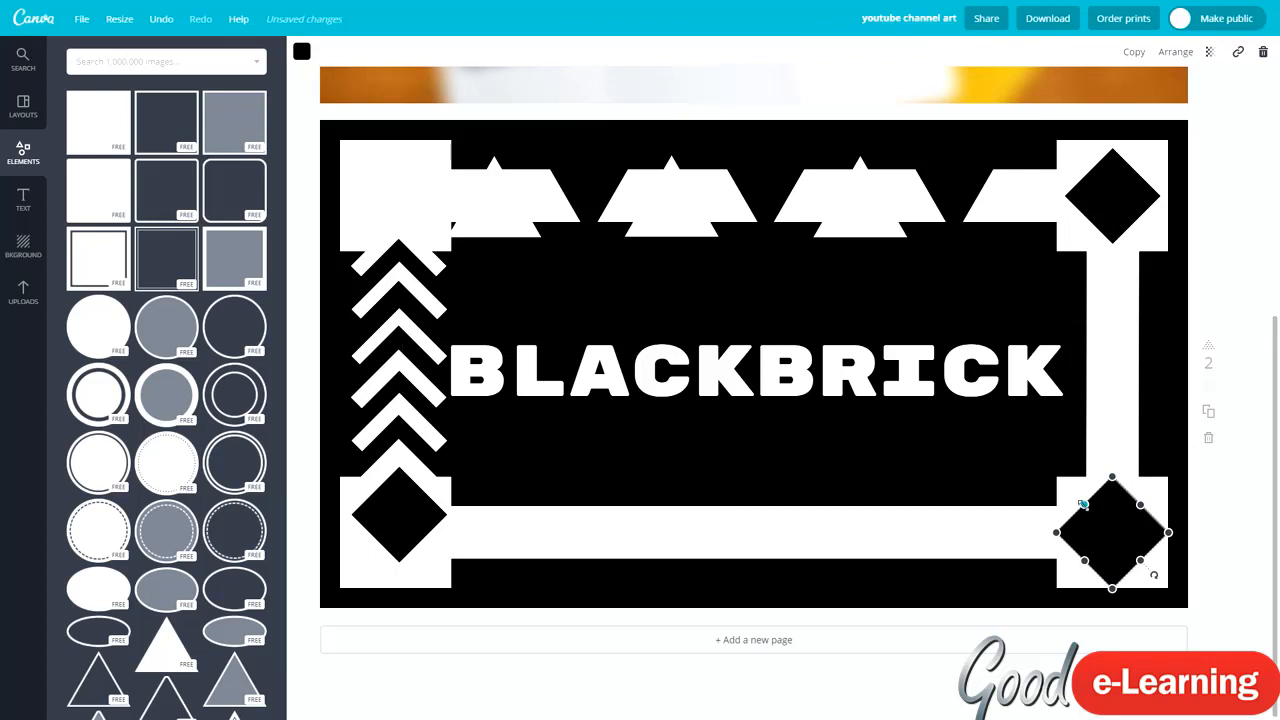
pyautogui.press('Delete')
pyautogui.click(1120, 183)
pyautogui.hotkey('ctrl', 'd')
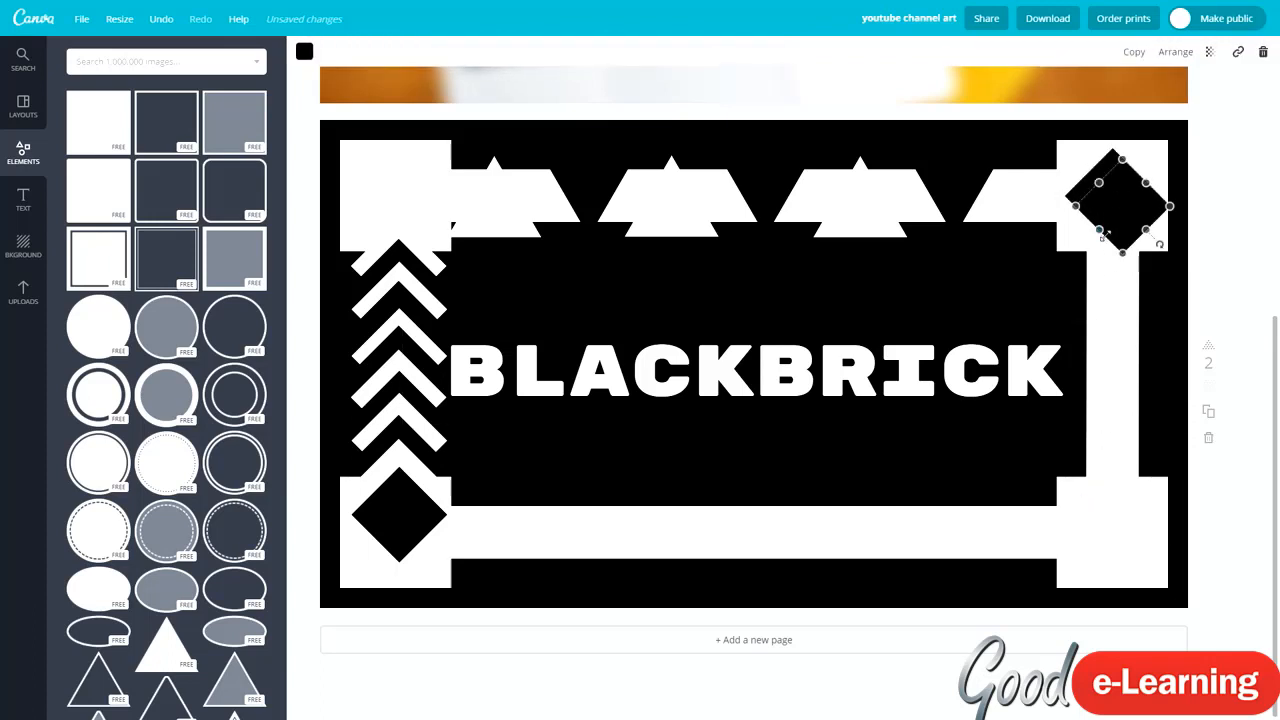
pyautogui.moveTo(1105, 232); pyautogui.dragTo(1119, 537)
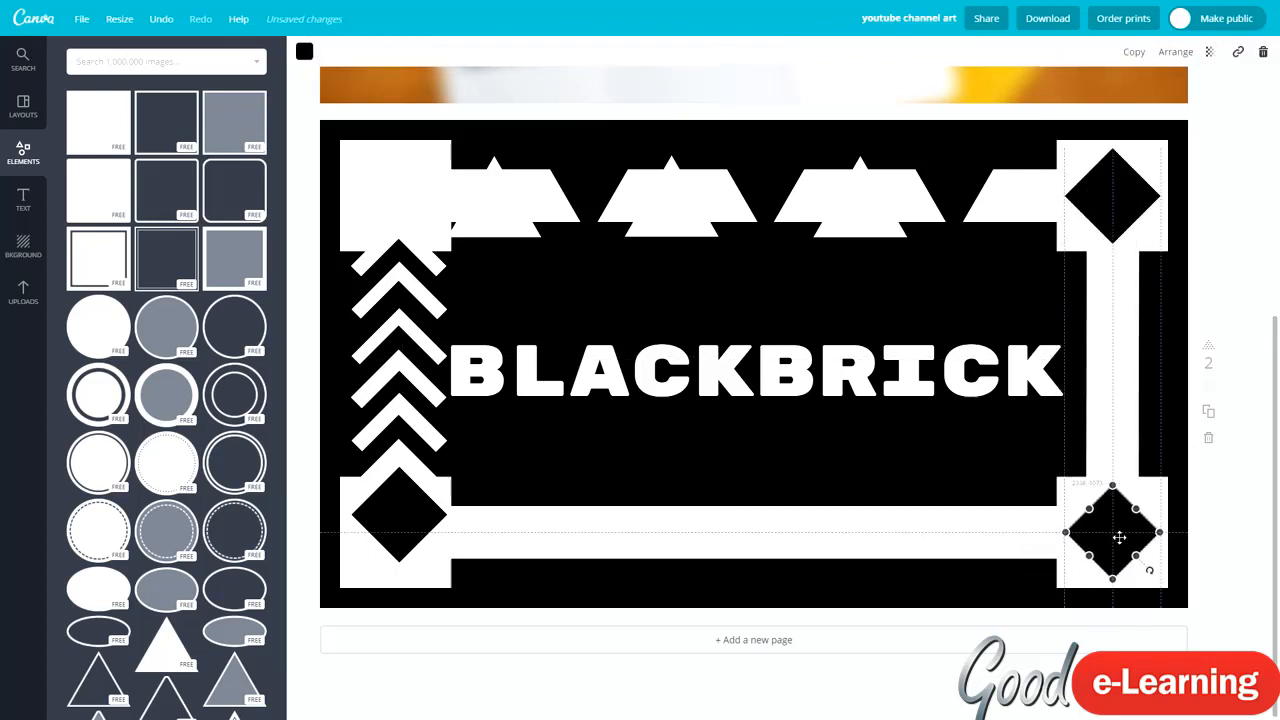
pyautogui.click(331, 380)
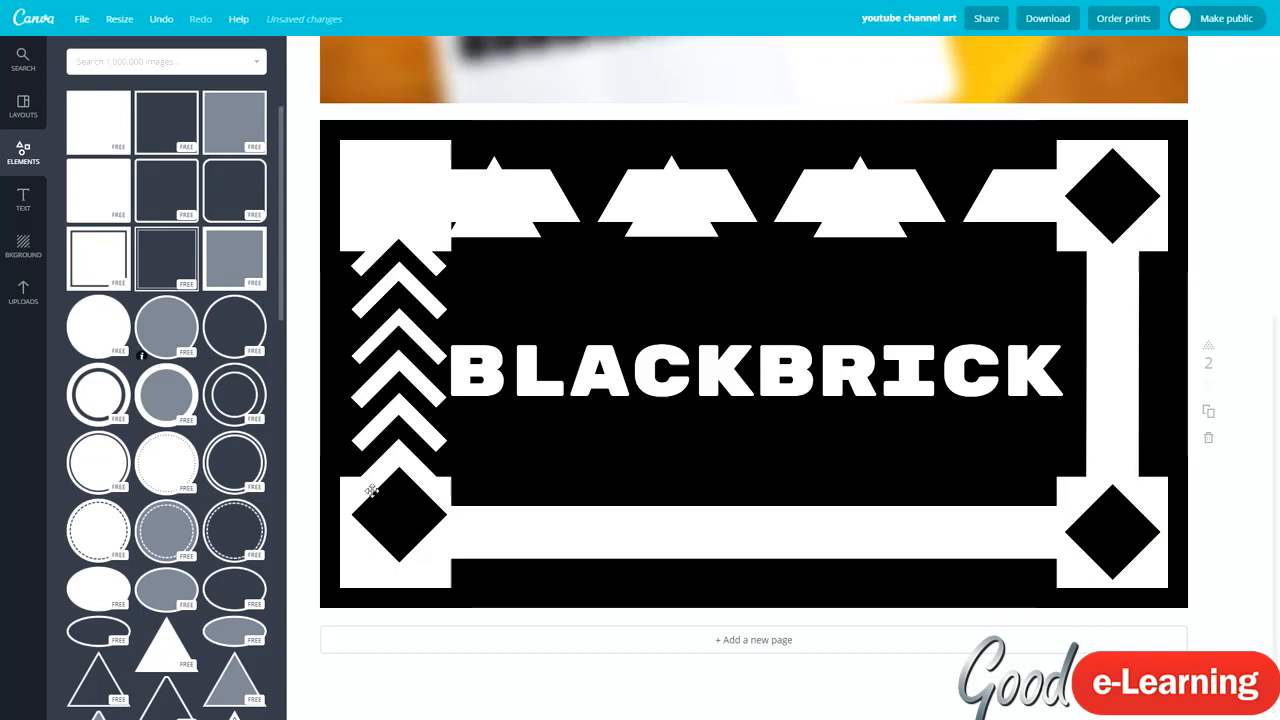
# Delete the lower-left diamond and the topmost chevron, and shift the remaining chevron column slightly up.
pyautogui.click(395, 512)
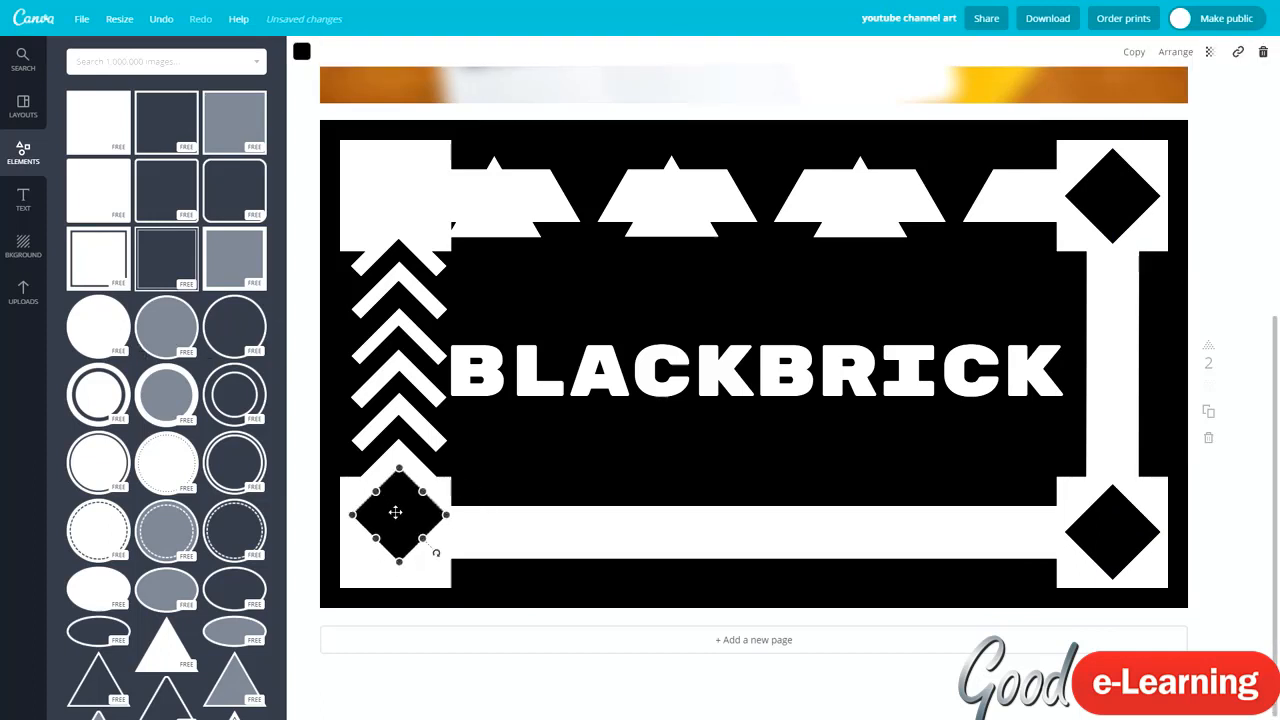
pyautogui.press('Delete')
pyautogui.click(398, 232)
pyautogui.press('Delete')
pyautogui.click(399, 249)
pyautogui.press('Delete')
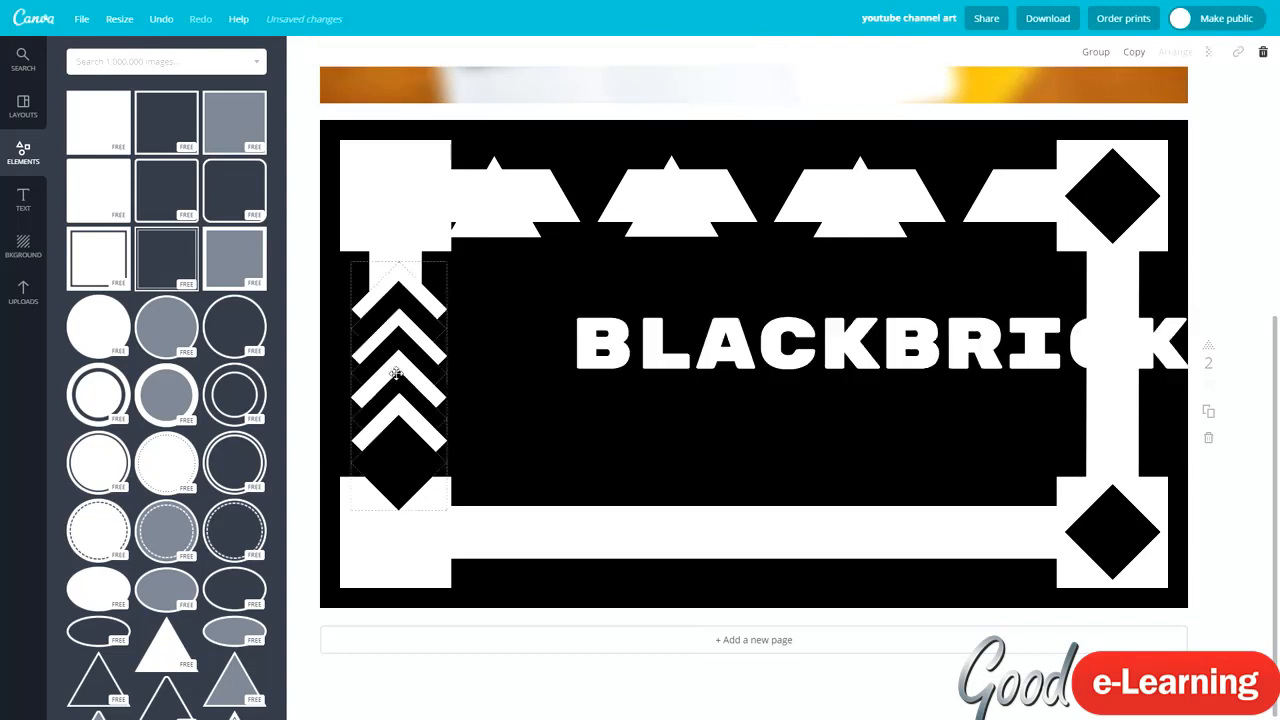
pyautogui.moveTo(396, 367)
pyautogui.mouseDown()
pyautogui.moveTo(405, 349)
pyautogui.moveTo(393, 350)
pyautogui.mouseUp()
pyautogui.click(561, 426)
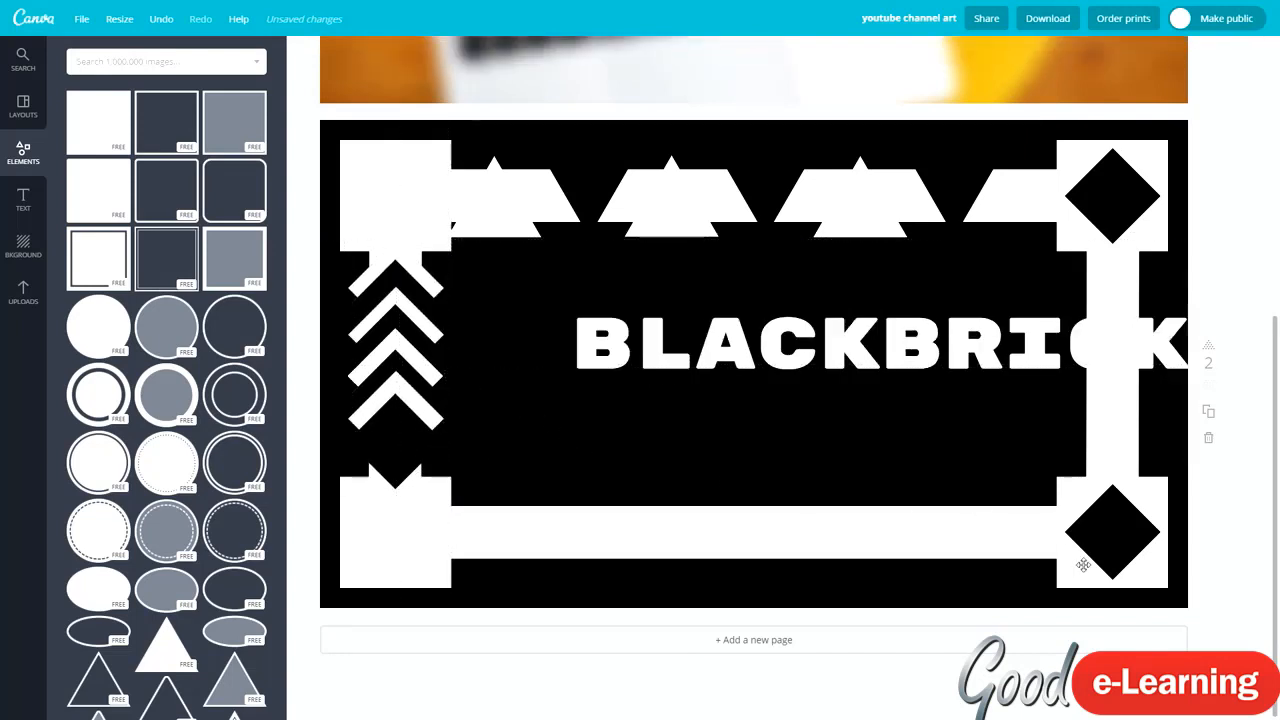
# Place copies of the lower-right diamond on the upper-left and lower-left corner squares.
pyautogui.click(1113, 546)
pyautogui.hotkey('ctrl', 'd')
pyautogui.moveTo(1113, 546); pyautogui.dragTo(409, 208)
pyautogui.hotkey('ctrl', 'd')
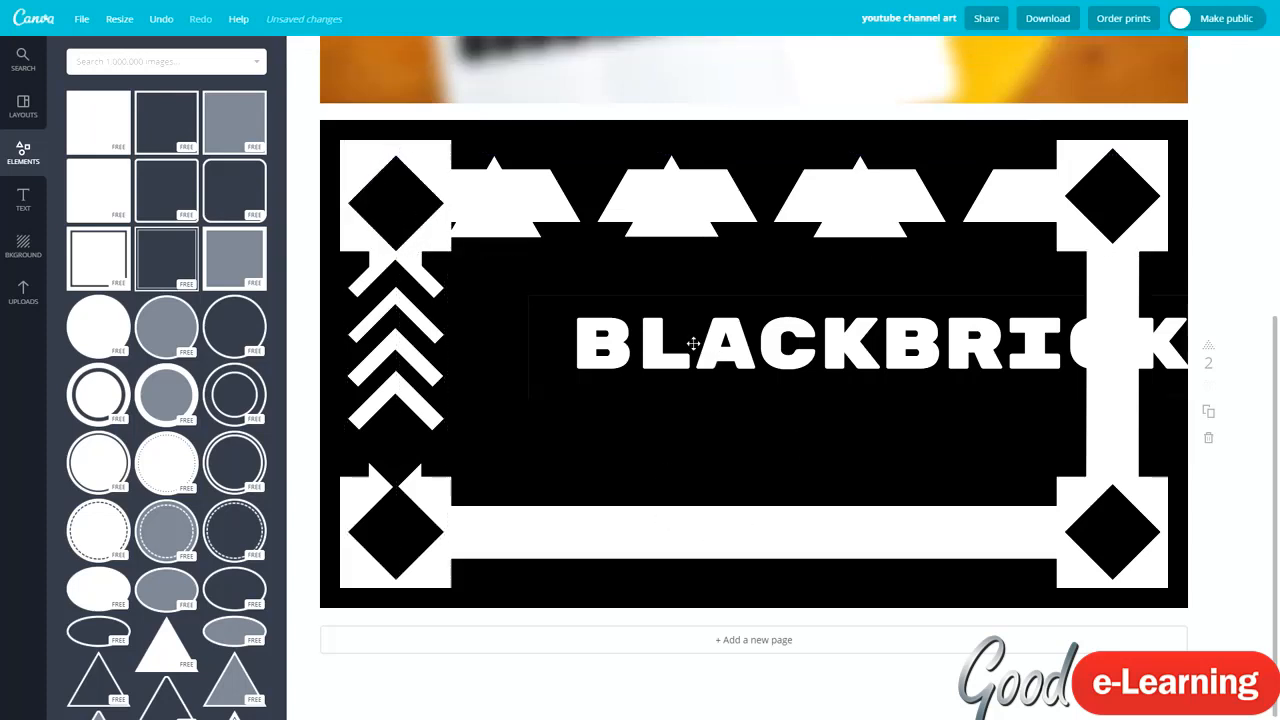
# Move the heading back inside the frame between the chevrons and the right bar, and show the Canva layouts.
pyautogui.moveTo(693, 343); pyautogui.dragTo(588, 362)
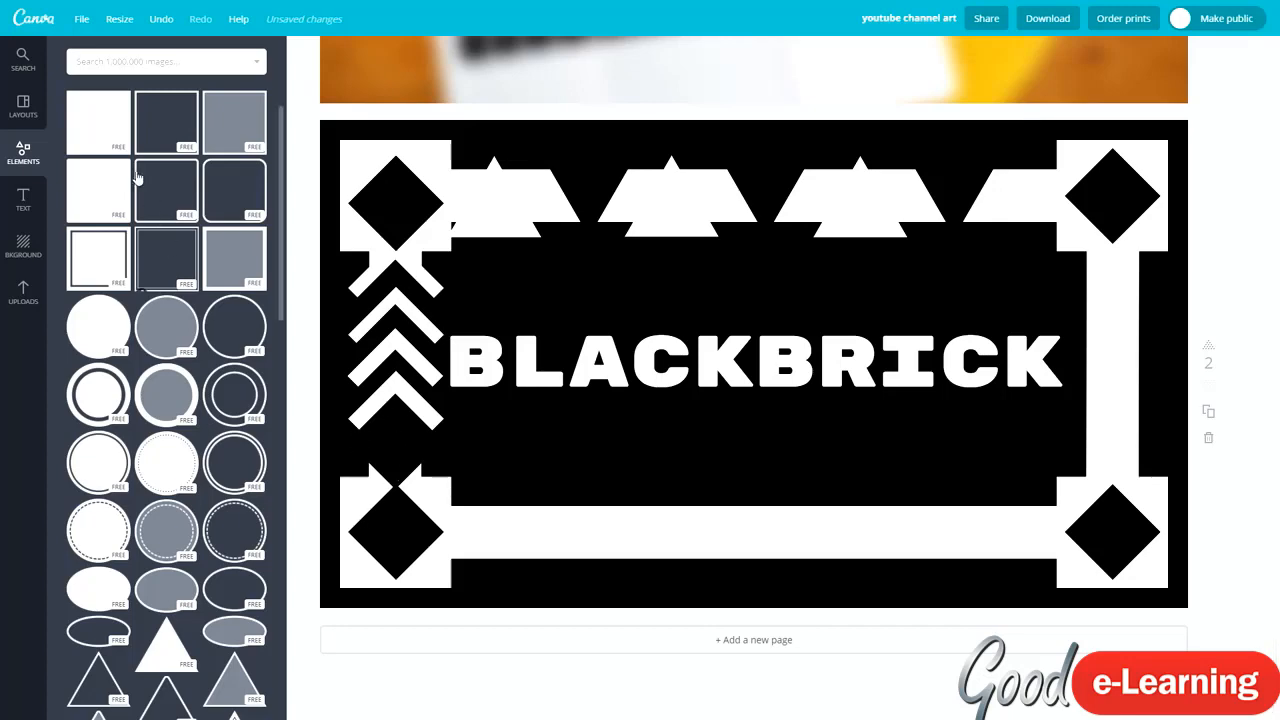
pyautogui.click(22, 104)
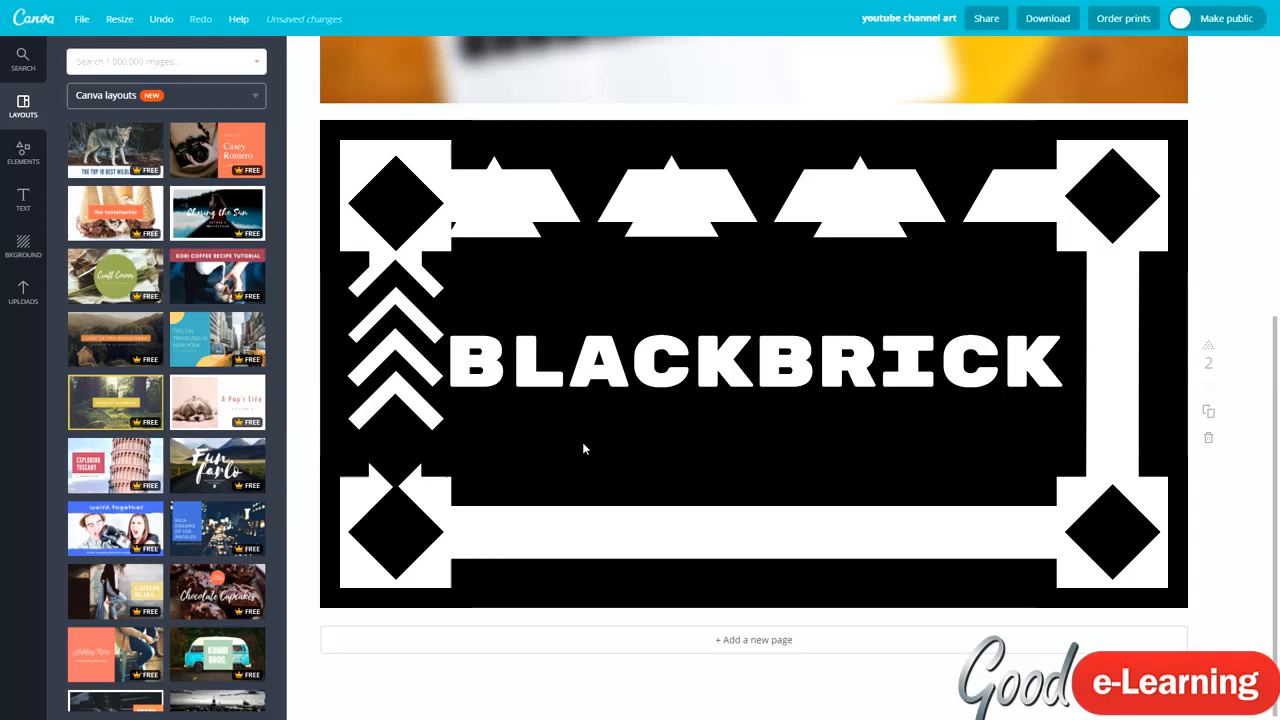
# Try the Tenby Five and Germania One fonts on the BlackBrick heading.
pyautogui.click(655, 378)
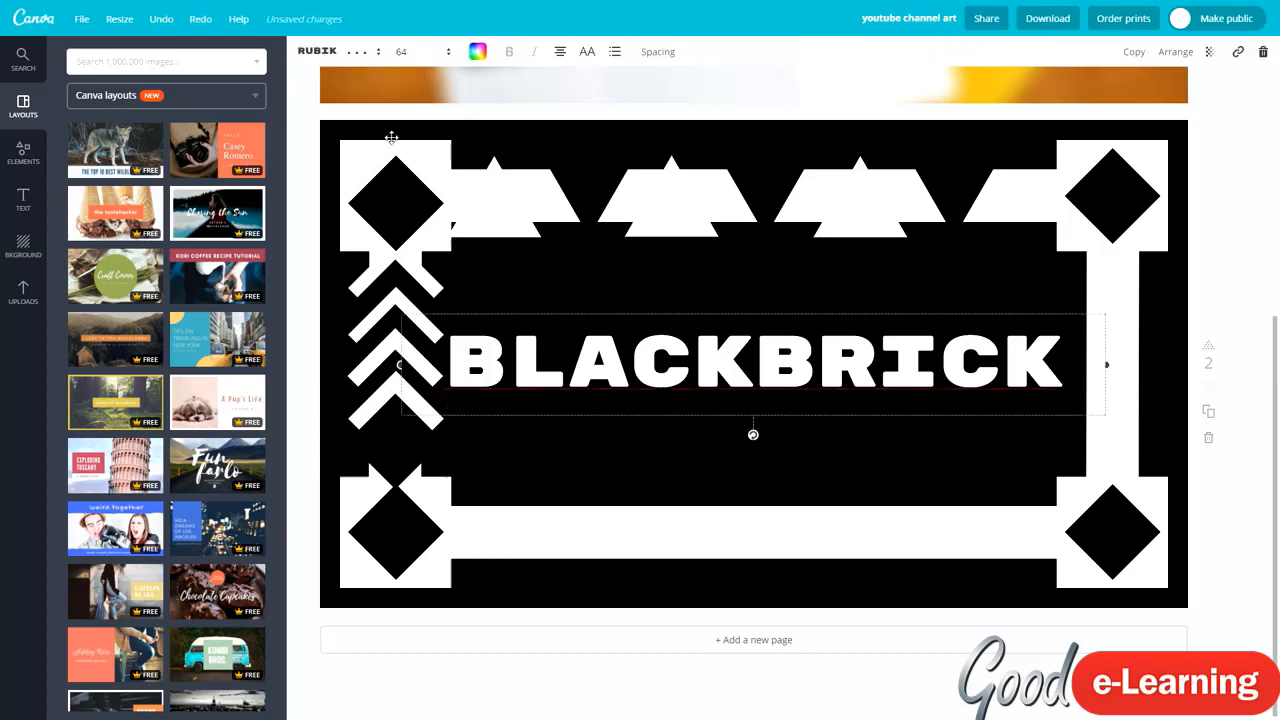
pyautogui.click(332, 56)
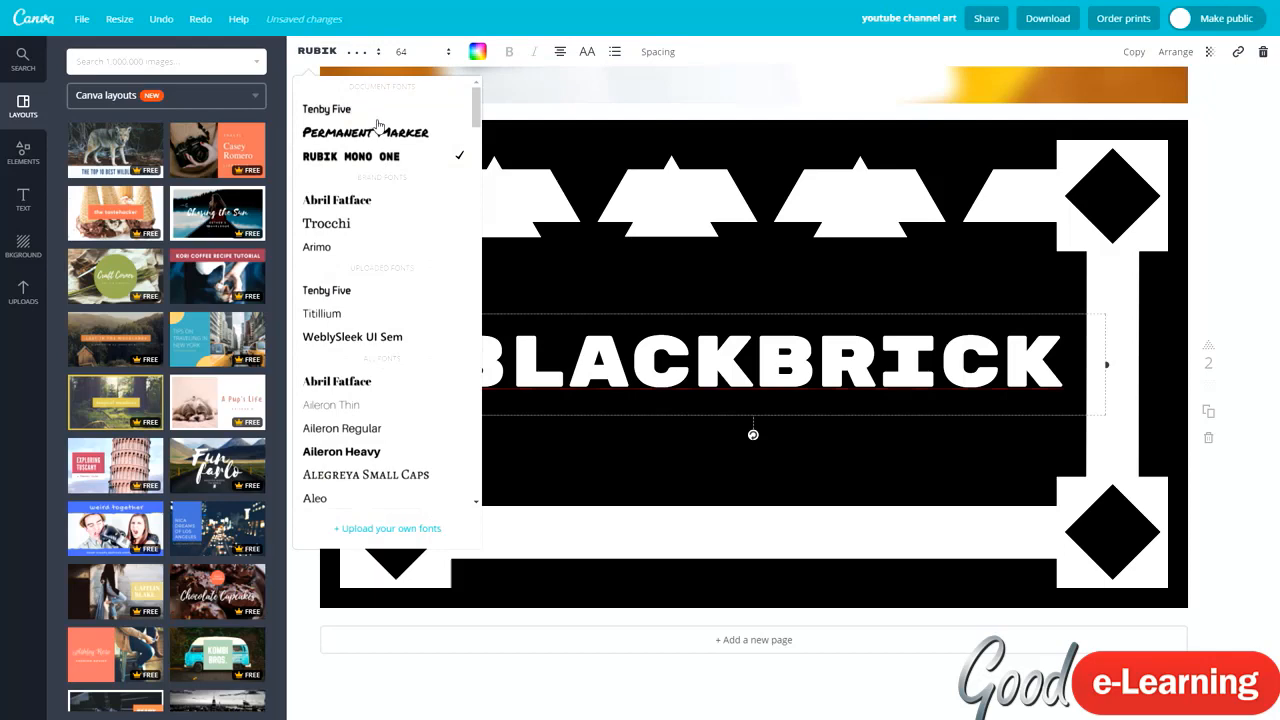
pyautogui.click(430, 109)
pyautogui.click(343, 53)
pyautogui.scroll(-10, 366, 406)
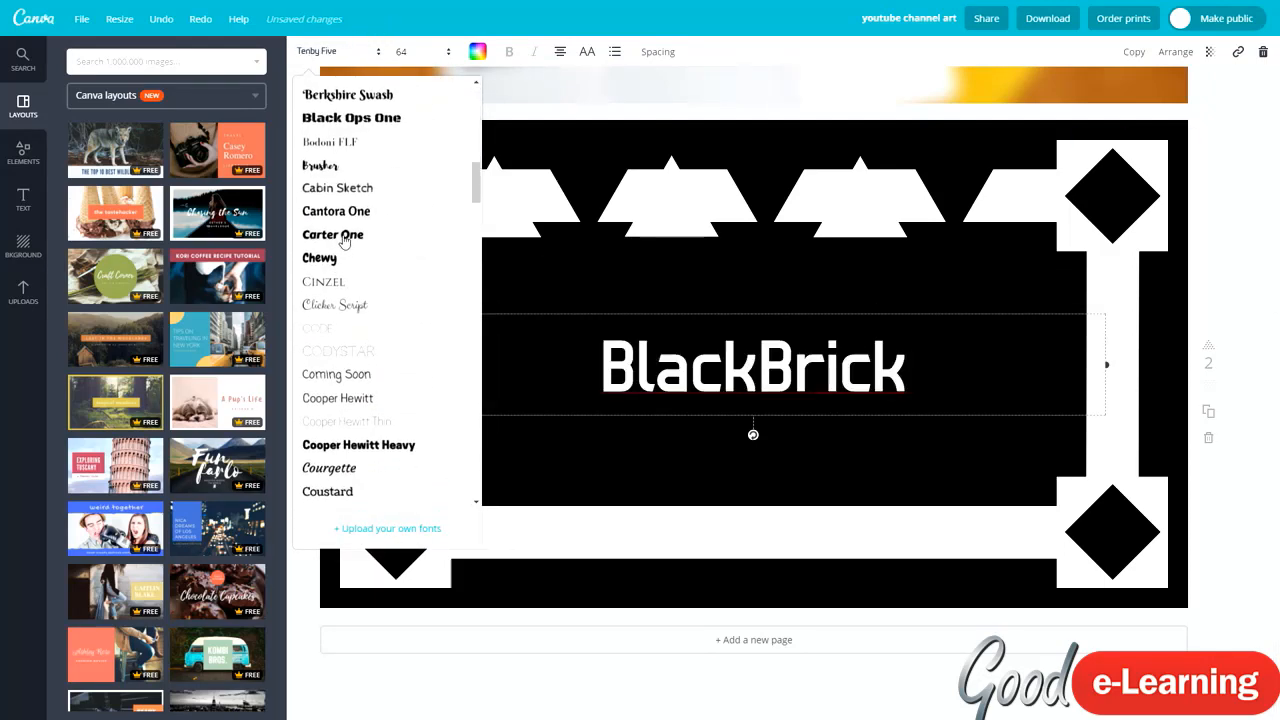
pyautogui.scroll(-1, 338, 325)
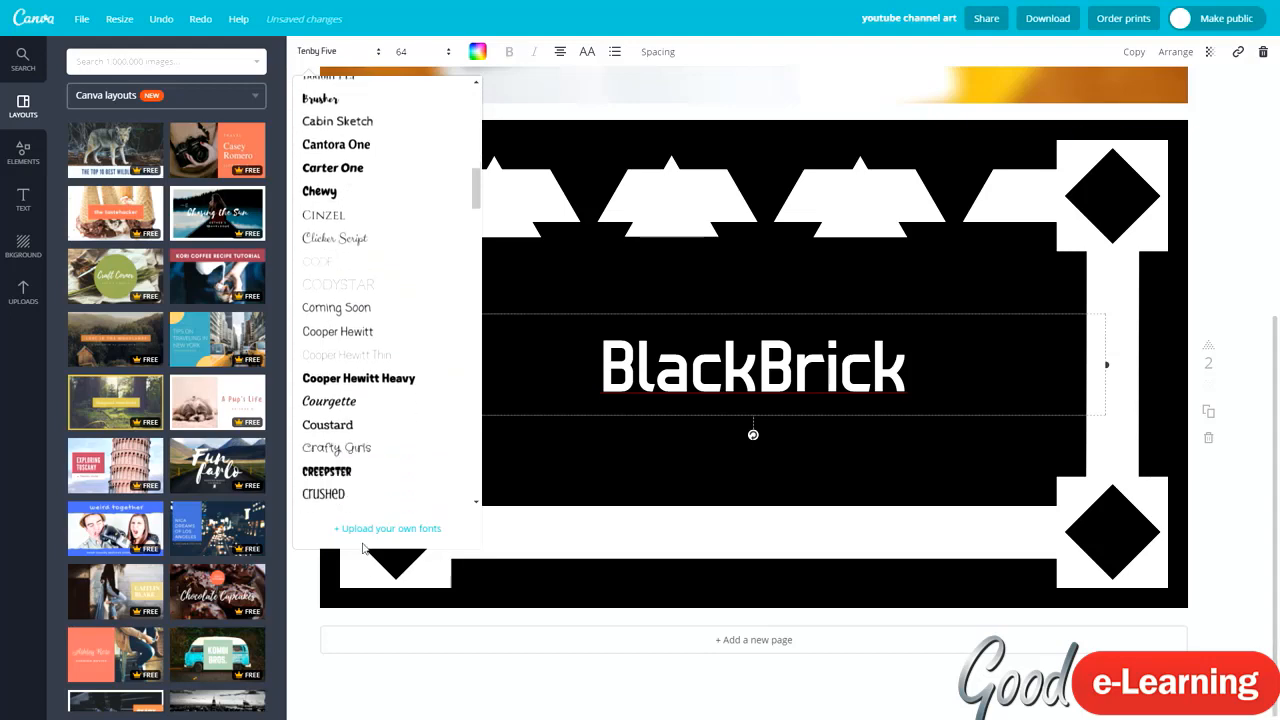
pyautogui.scroll(-5, 379, 401)
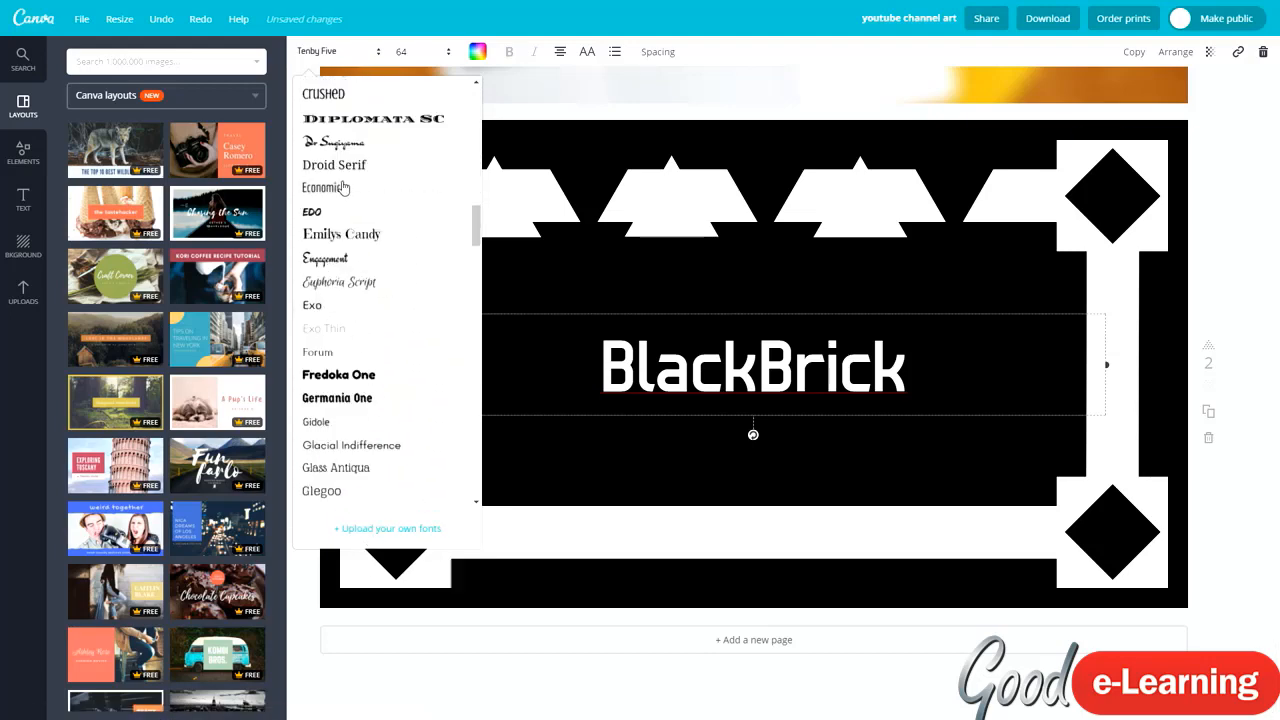
pyautogui.click(360, 398)
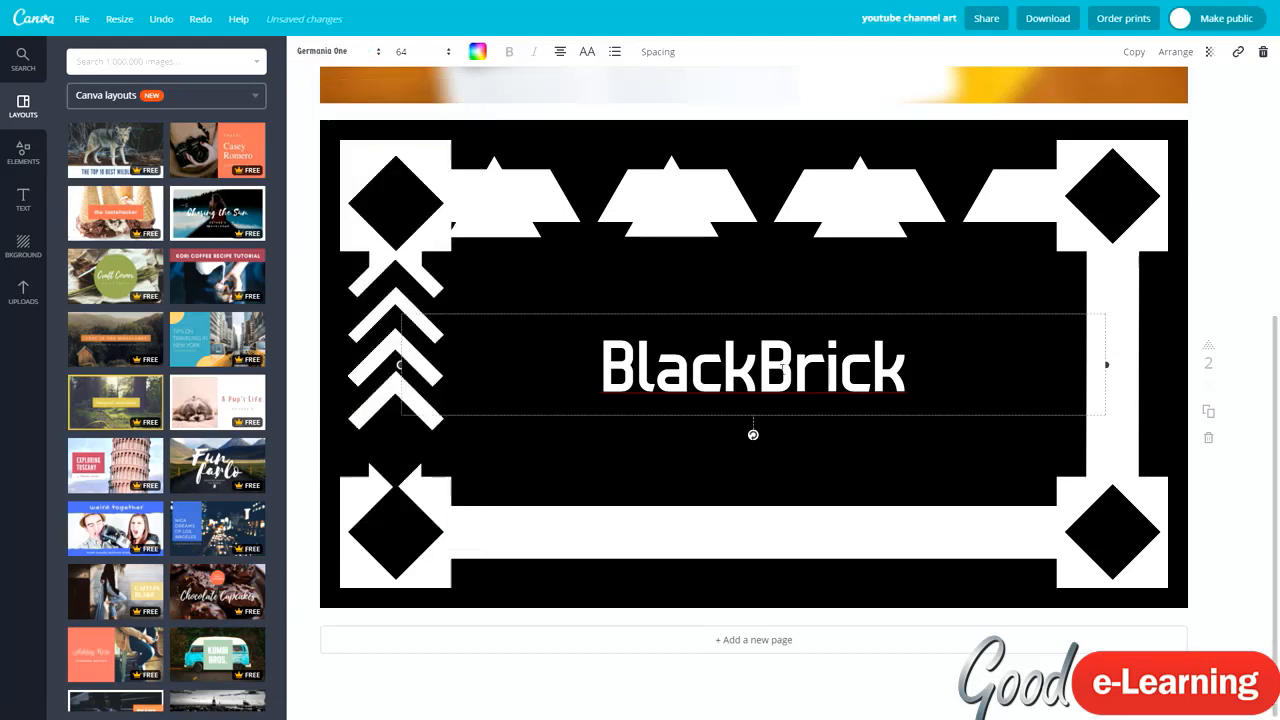
# Set the BlackBrick heading's font to Montserrat and nudge the heading slightly within the frame.
pyautogui.click(342, 55)
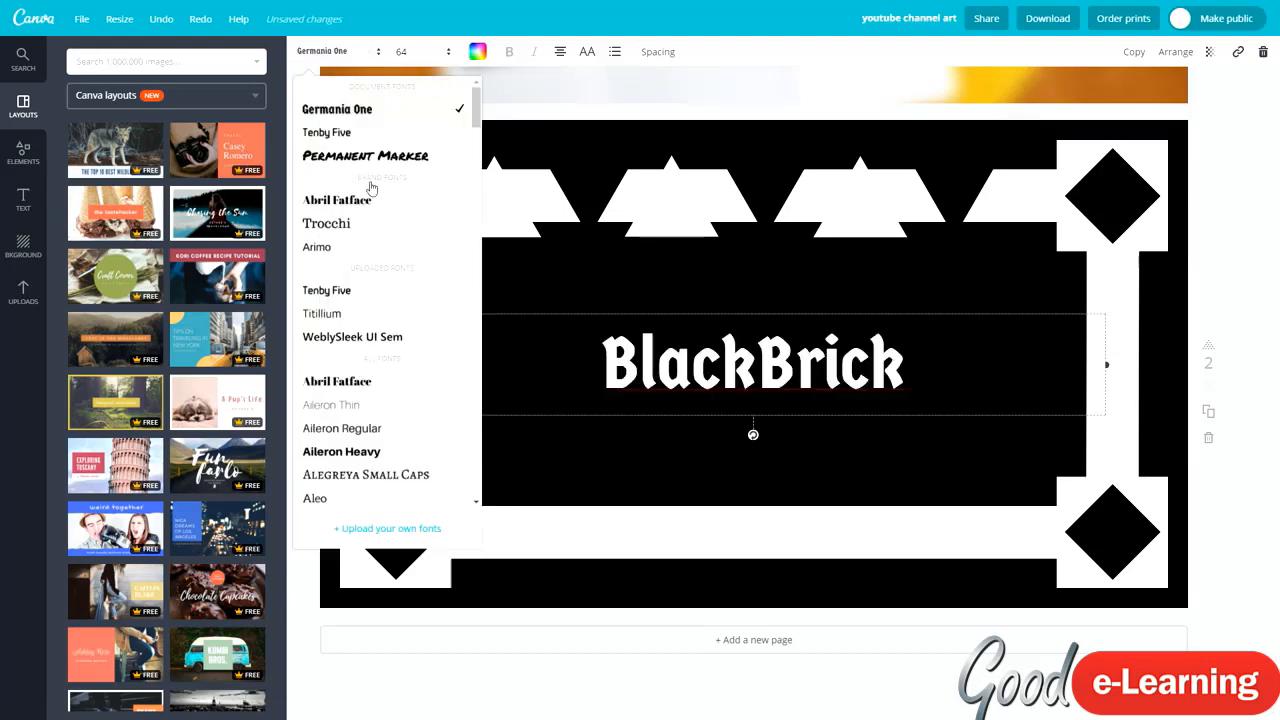
pyautogui.scroll(-6, 378, 430)
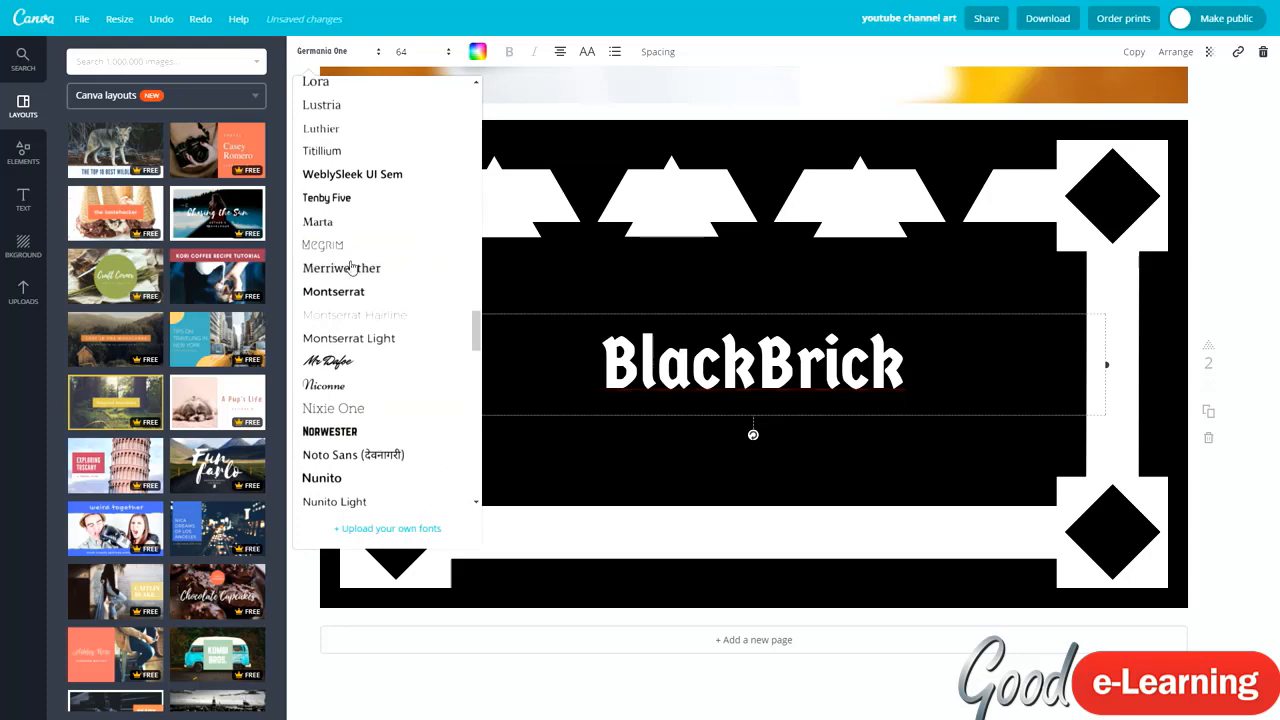
pyautogui.click(338, 292)
pyautogui.click(606, 281)
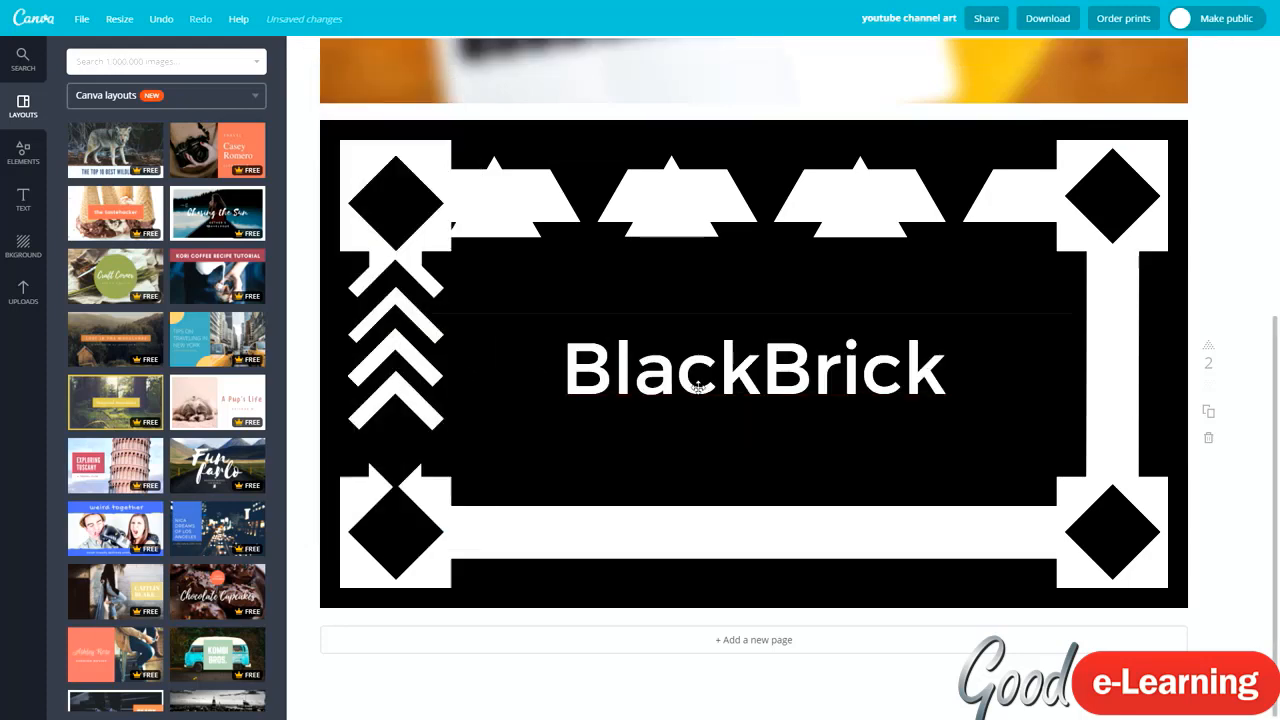
pyautogui.moveTo(695, 380)
pyautogui.mouseDown()
pyautogui.moveTo(679, 396)
pyautogui.moveTo(684, 385)
pyautogui.mouseUp()
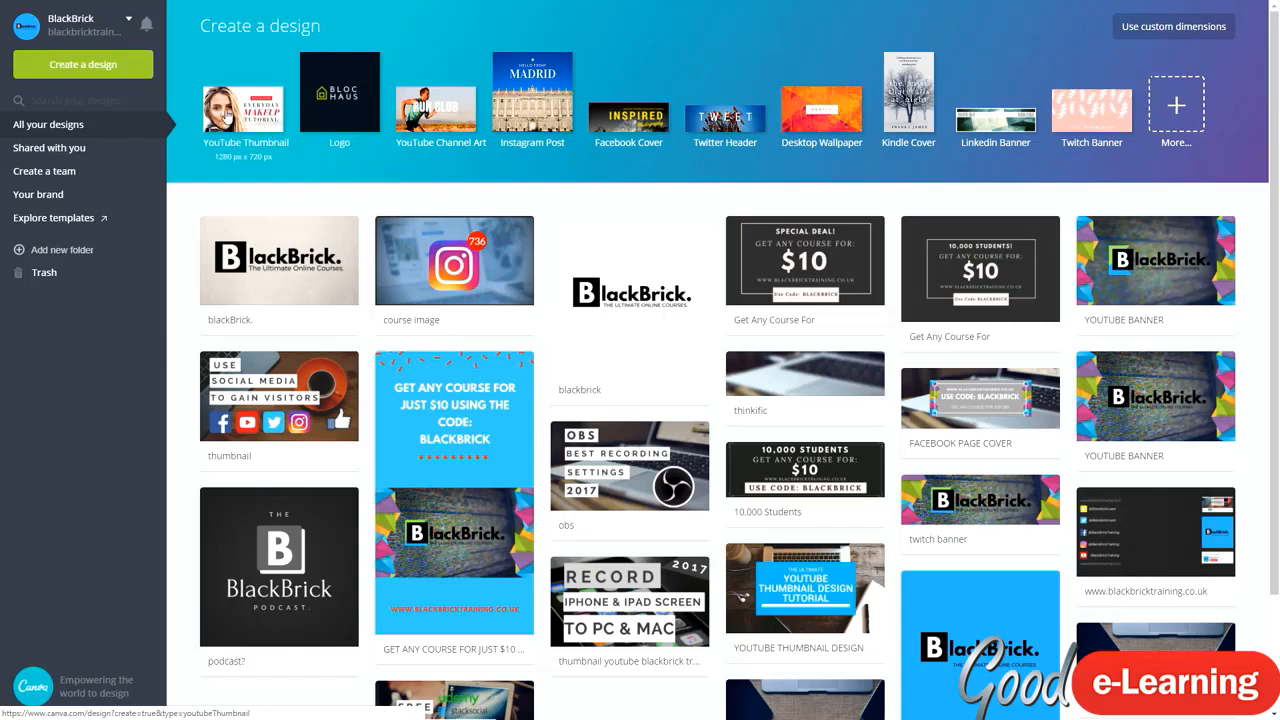
# Create a new YouTube Thumbnail design from the social media and email header formats.
pyautogui.click(1178, 104)
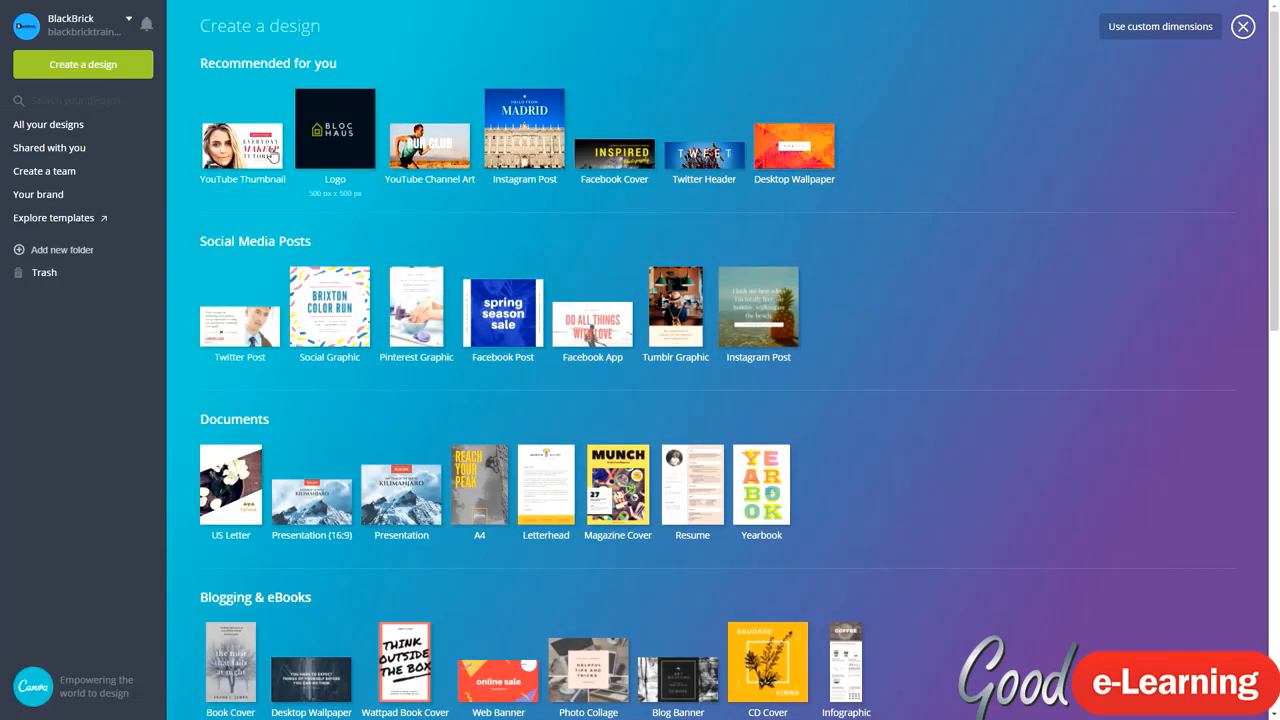
pyautogui.scroll(-3, 358, 215)
pyautogui.scroll(3, 358, 215)
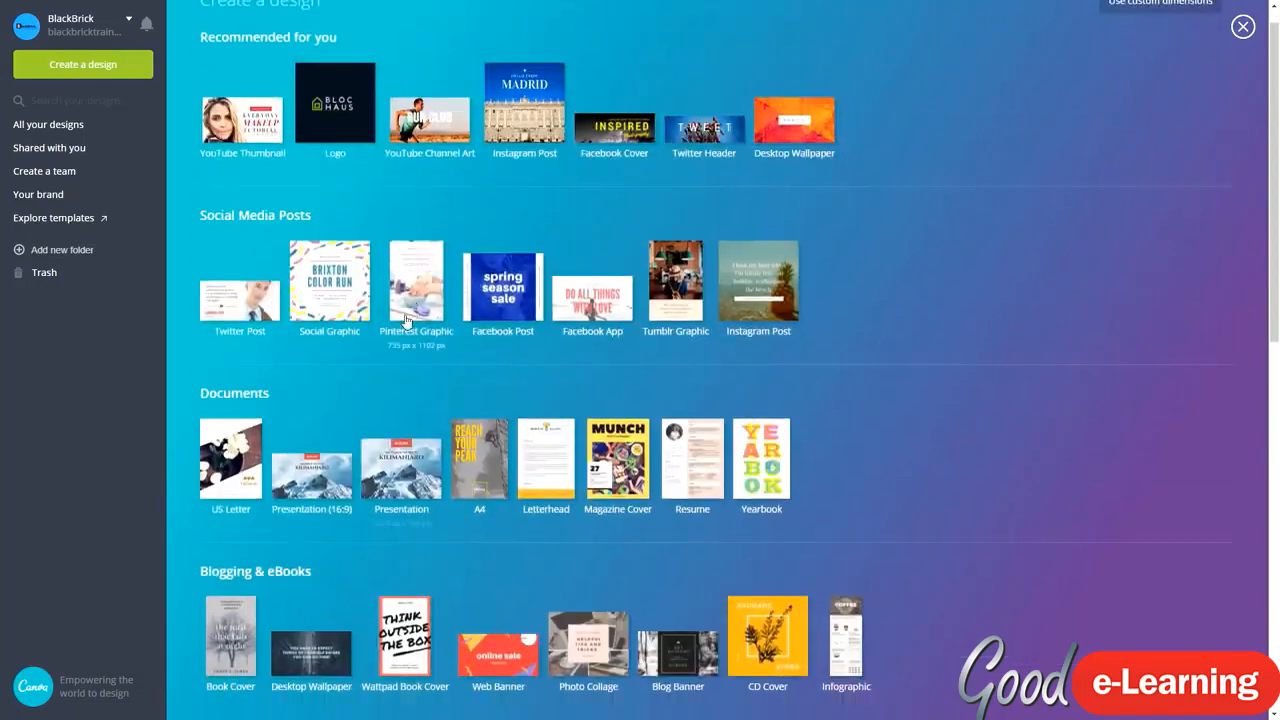
pyautogui.scroll(-5, 391, 265)
pyautogui.scroll(-4, 389, 262)
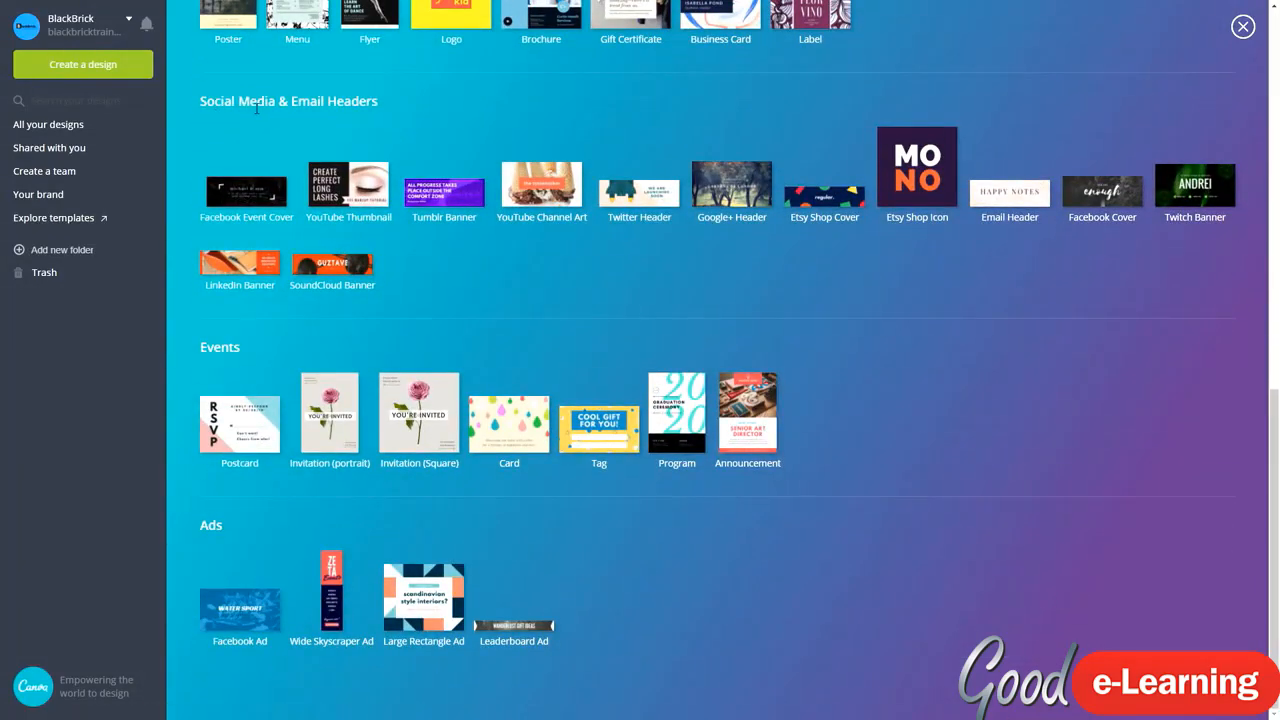
pyautogui.click(352, 188)
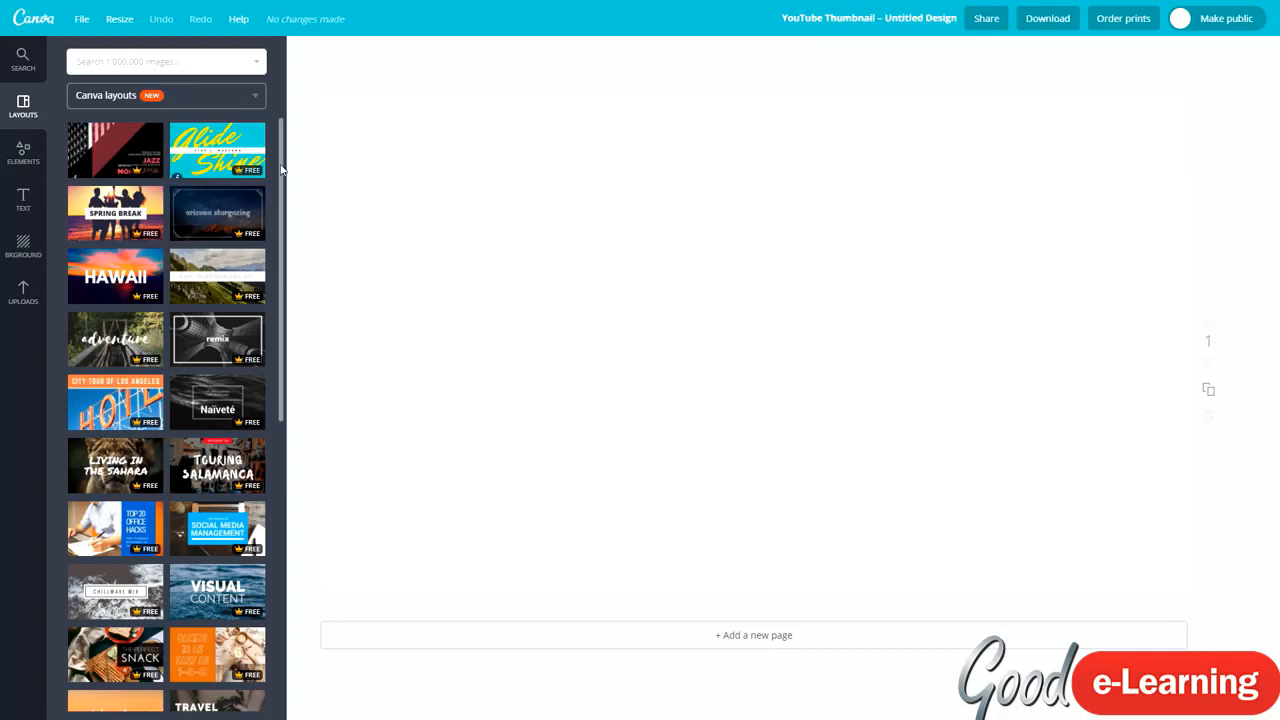
# Look over the thumbnail layouts and the available elements, text, background and upload collections, and return to the layouts.
pyautogui.scroll(-6, 166, 290)
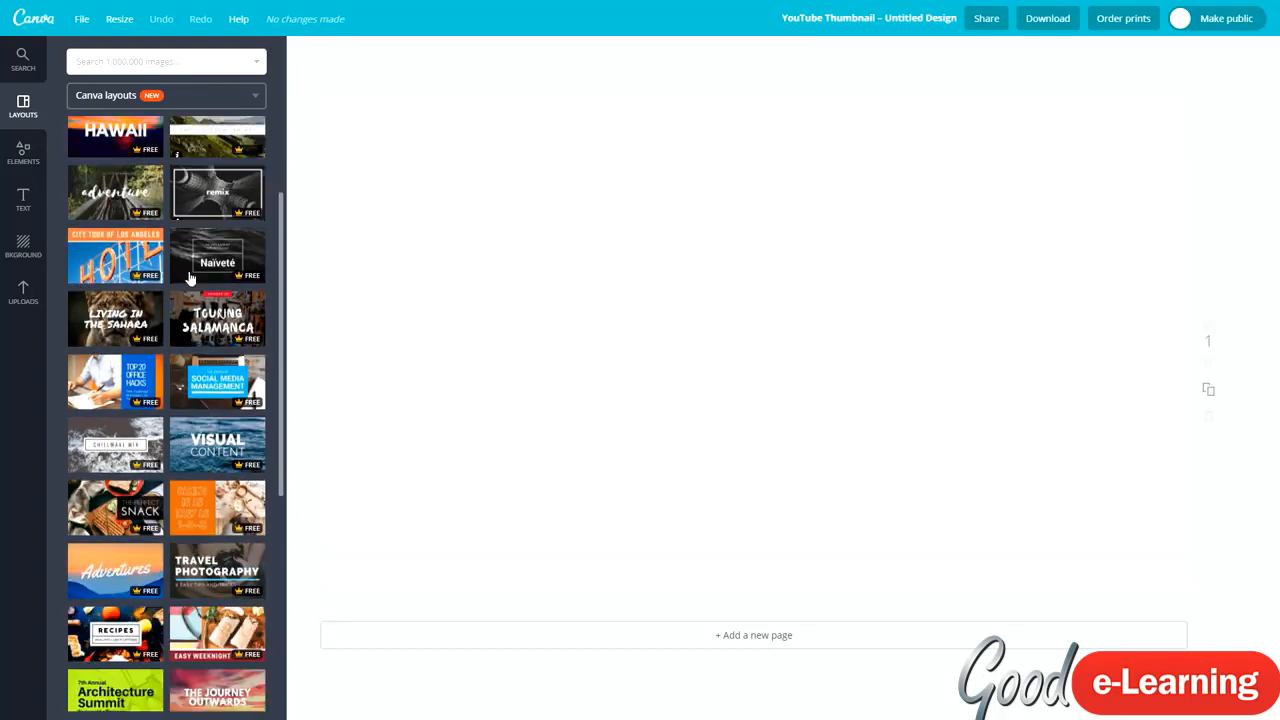
pyautogui.scroll(-8, 166, 290)
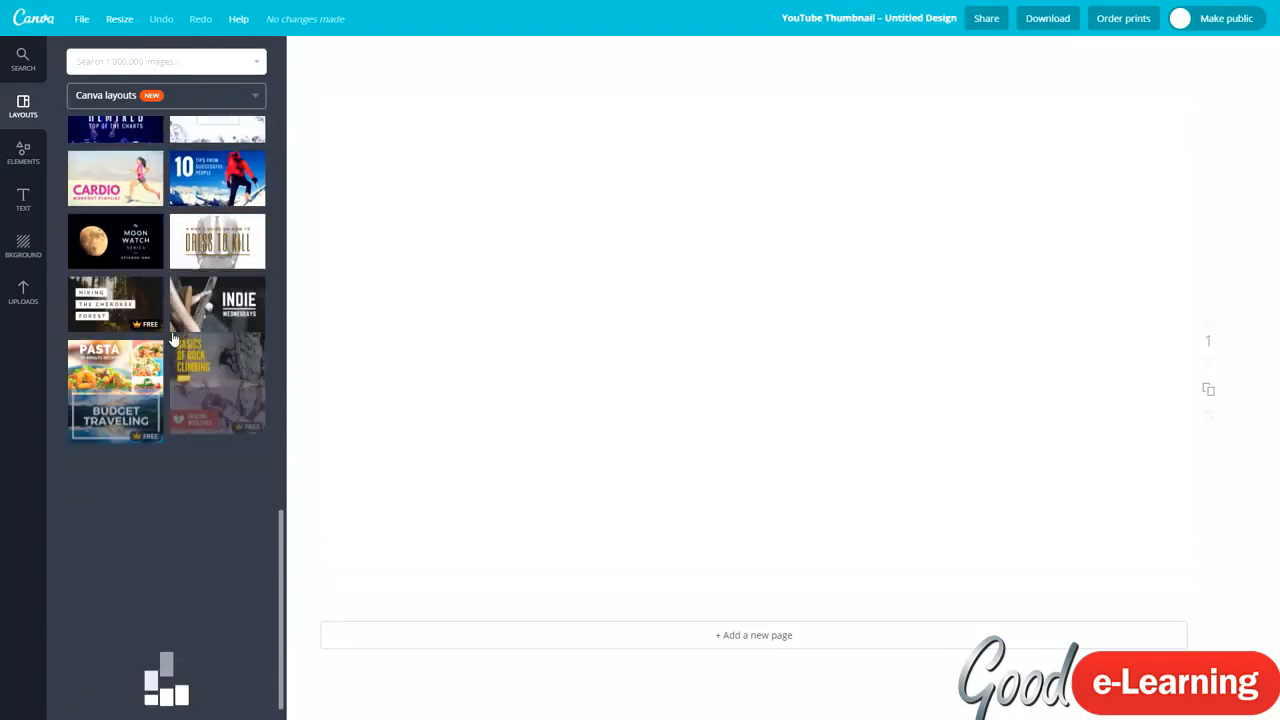
pyautogui.scroll(-15, 172, 342)
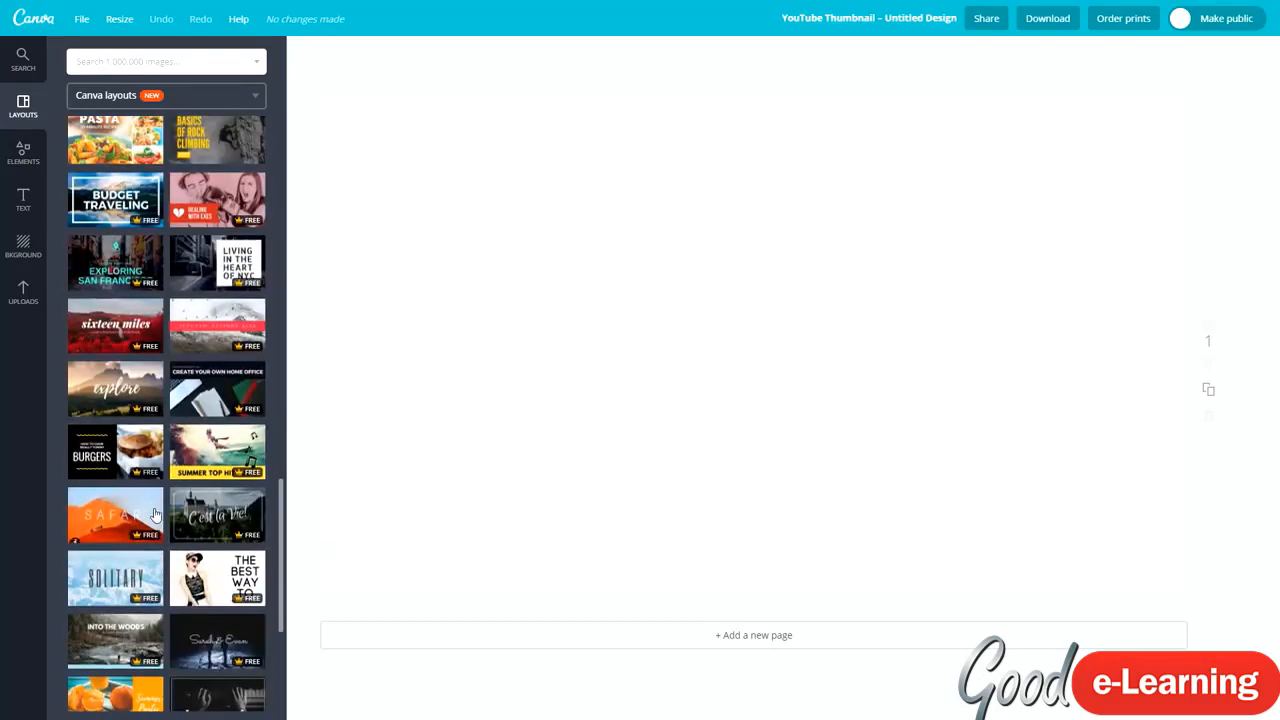
pyautogui.scroll(-5, 163, 476)
pyautogui.click(23, 152)
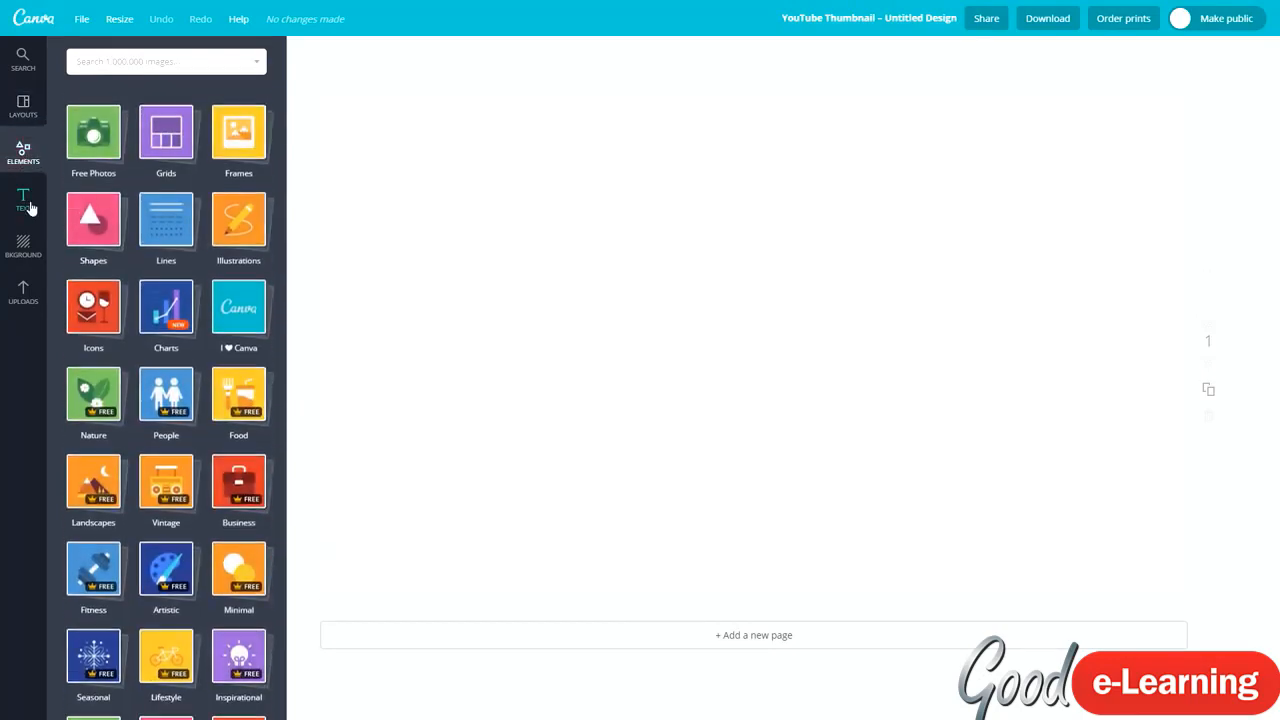
pyautogui.click(23, 198)
pyautogui.click(22, 246)
pyautogui.click(23, 294)
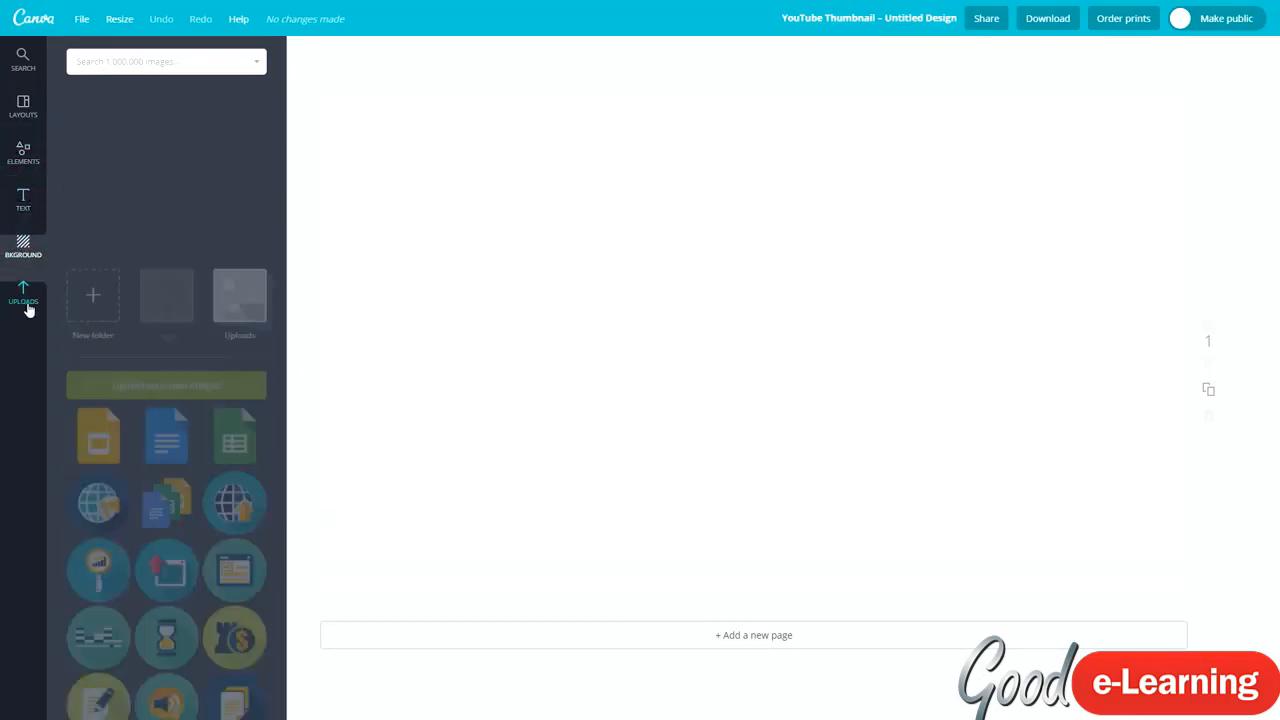
pyautogui.click(20, 104)
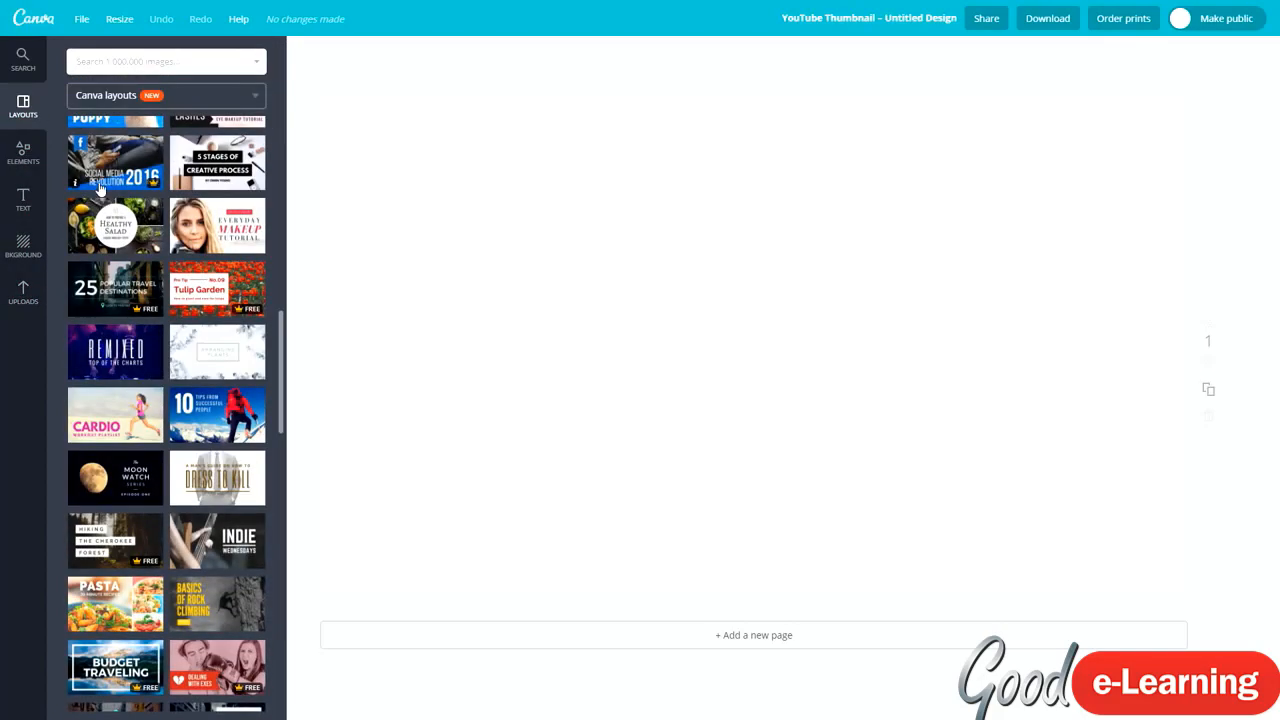
# Browse the YouTube thumbnail layouts from the first designs down to the blank photo grids for ideas.
pyautogui.scroll(10, 135, 310)
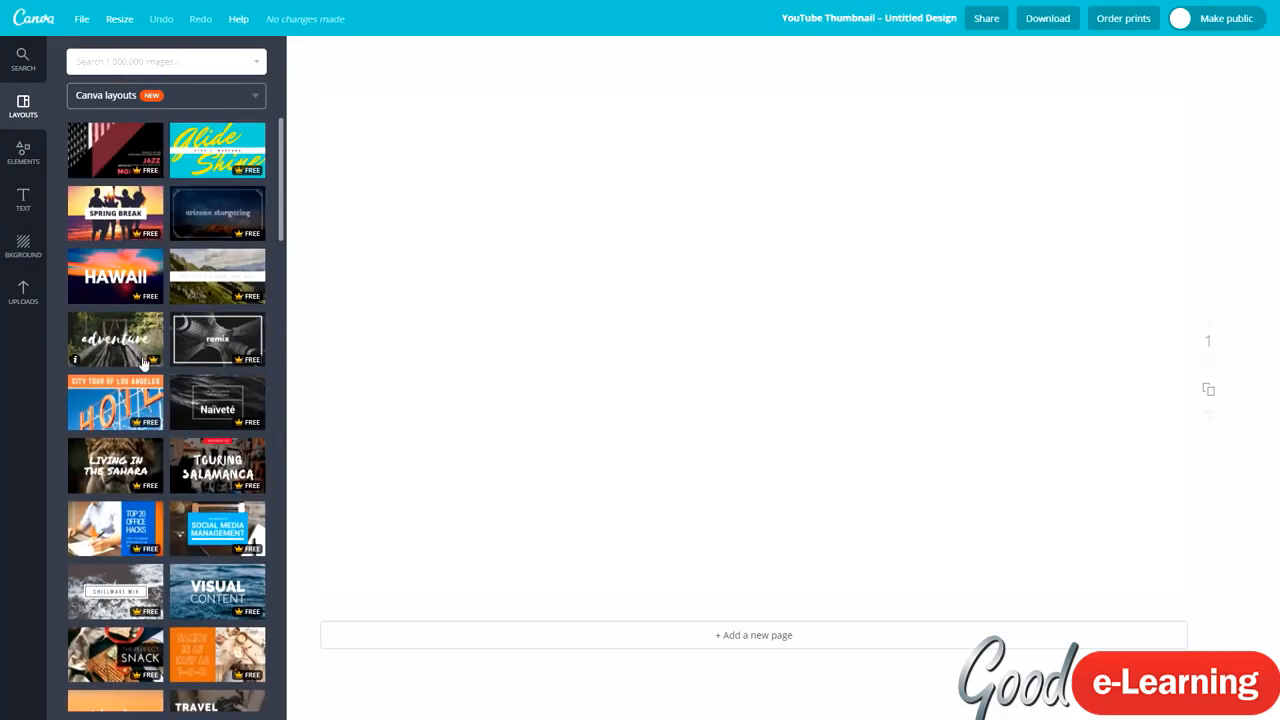
pyautogui.scroll(-5, 142, 363)
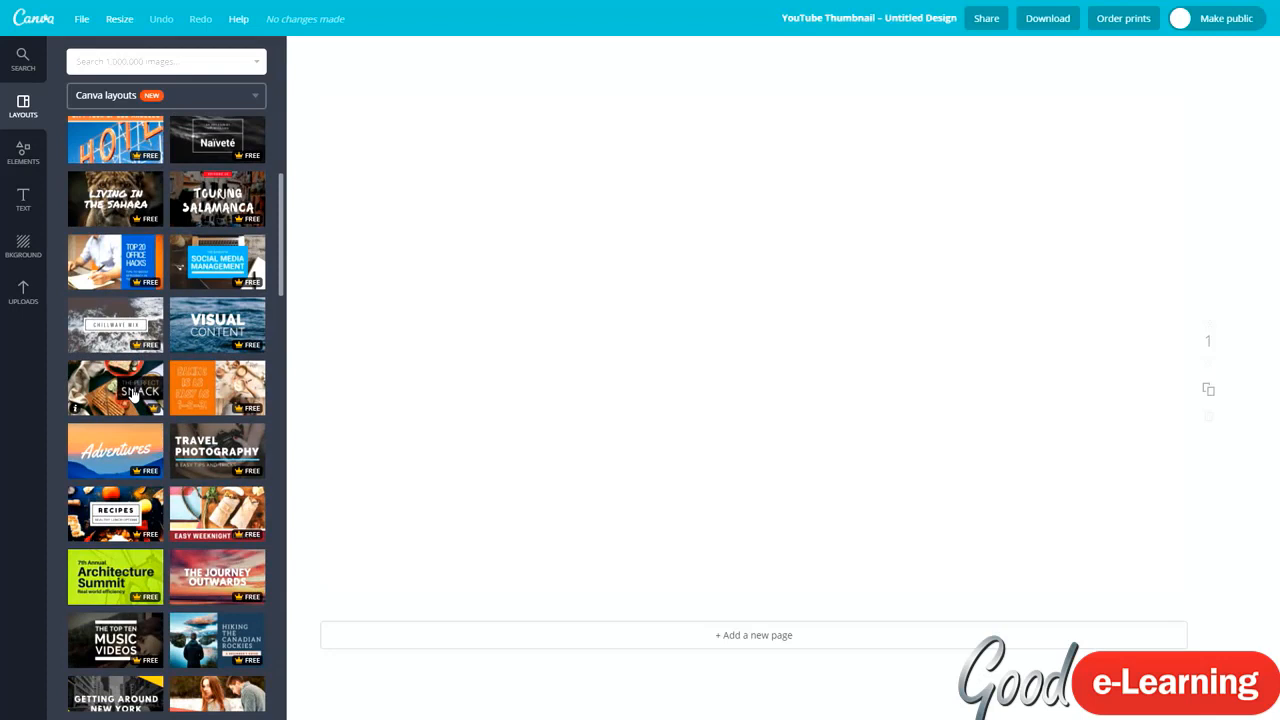
pyautogui.scroll(-1, 118, 428)
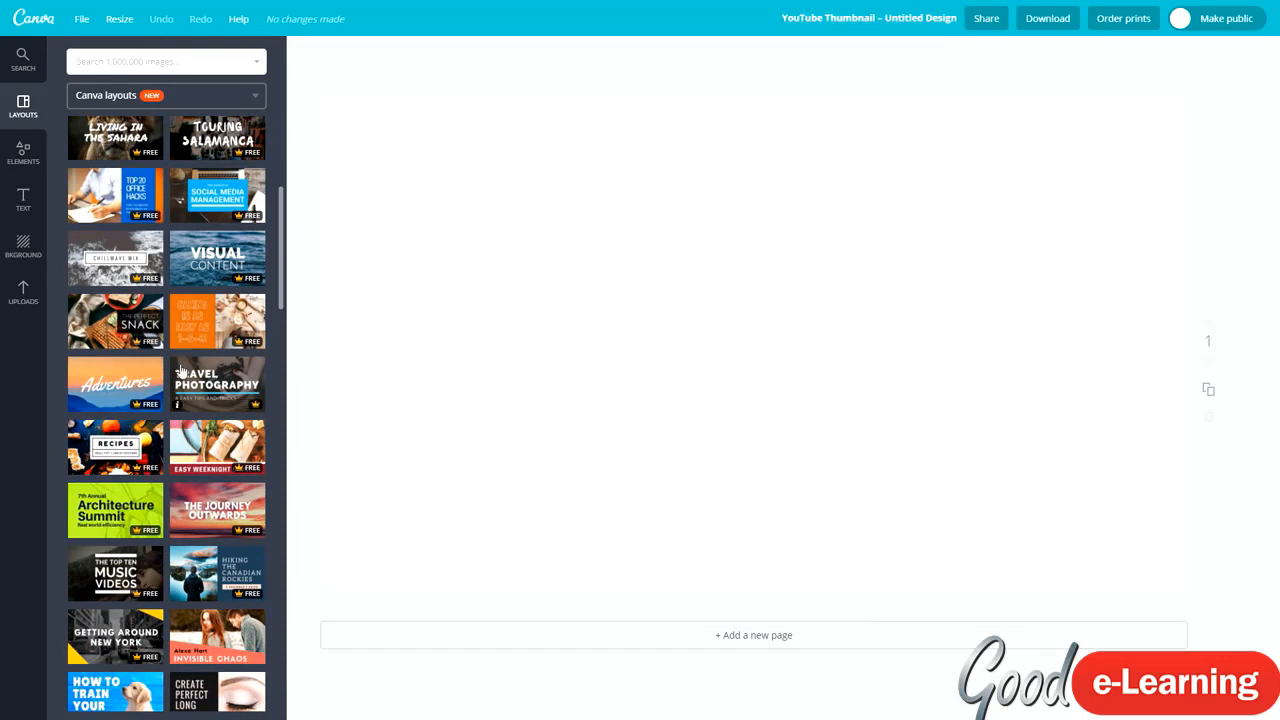
pyautogui.scroll(-4, 184, 342)
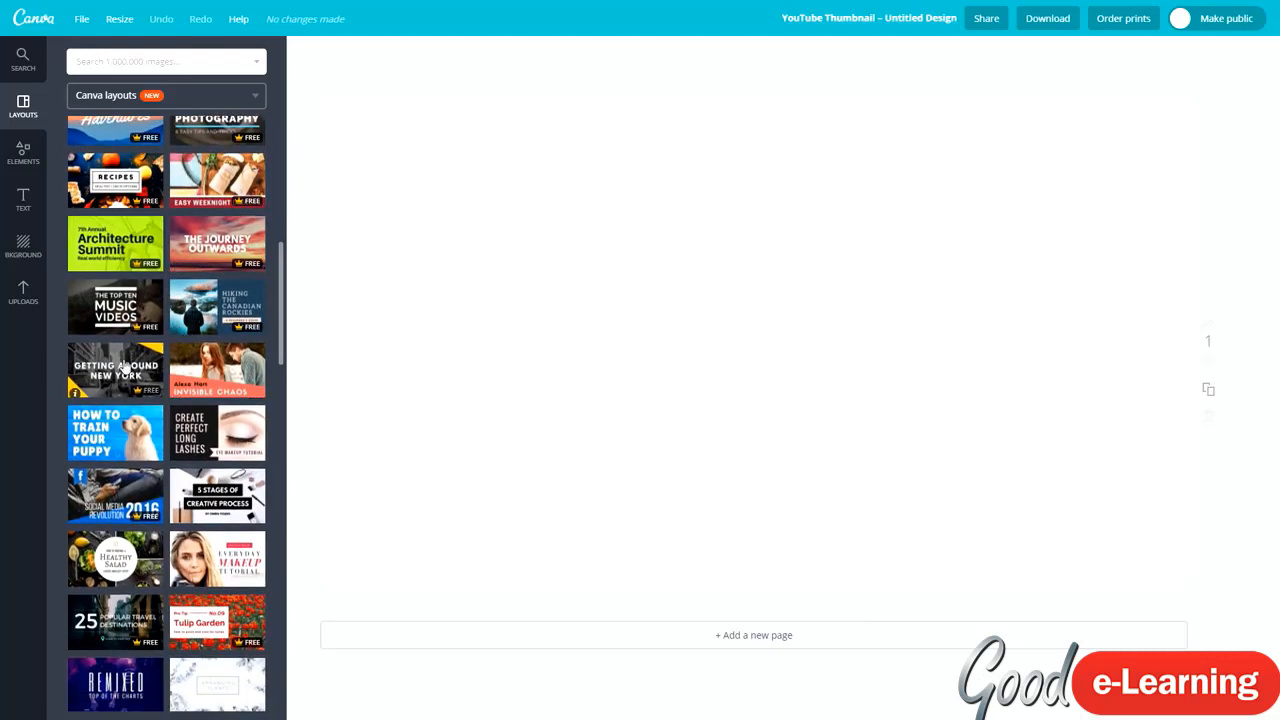
pyautogui.scroll(-2, 125, 365)
pyautogui.scroll(-1, 125, 362)
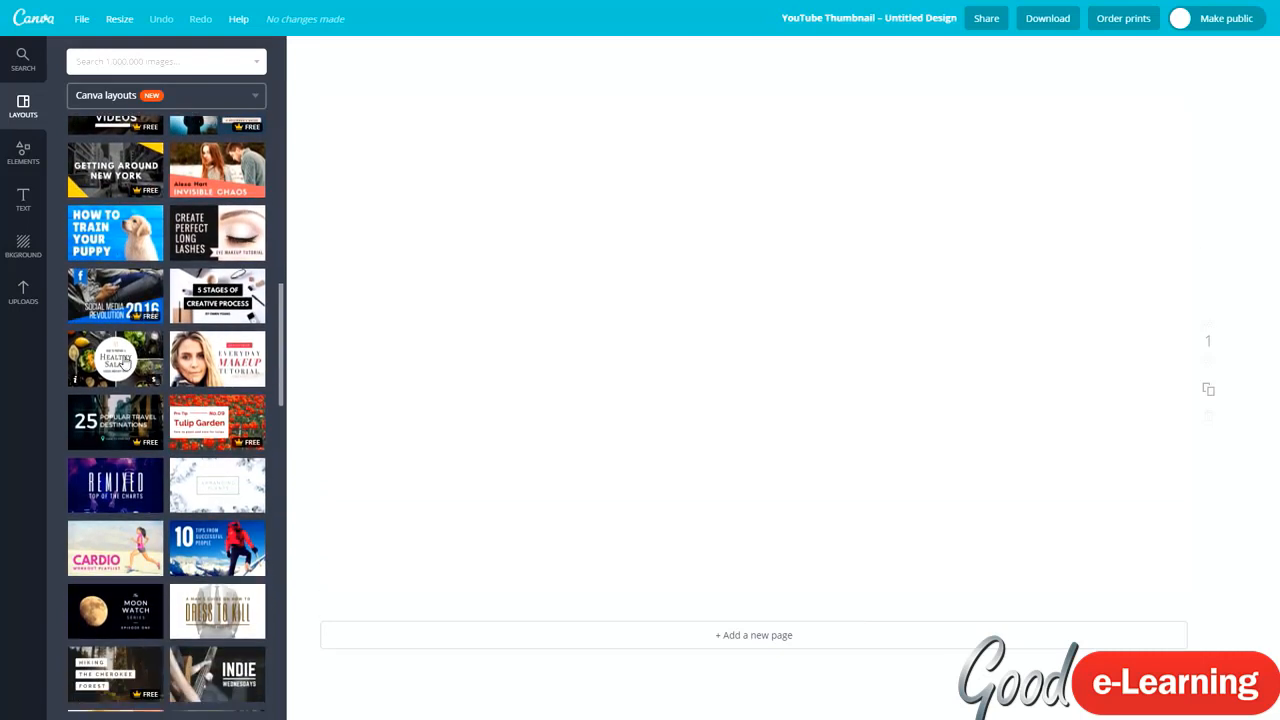
pyautogui.scroll(-3, 125, 362)
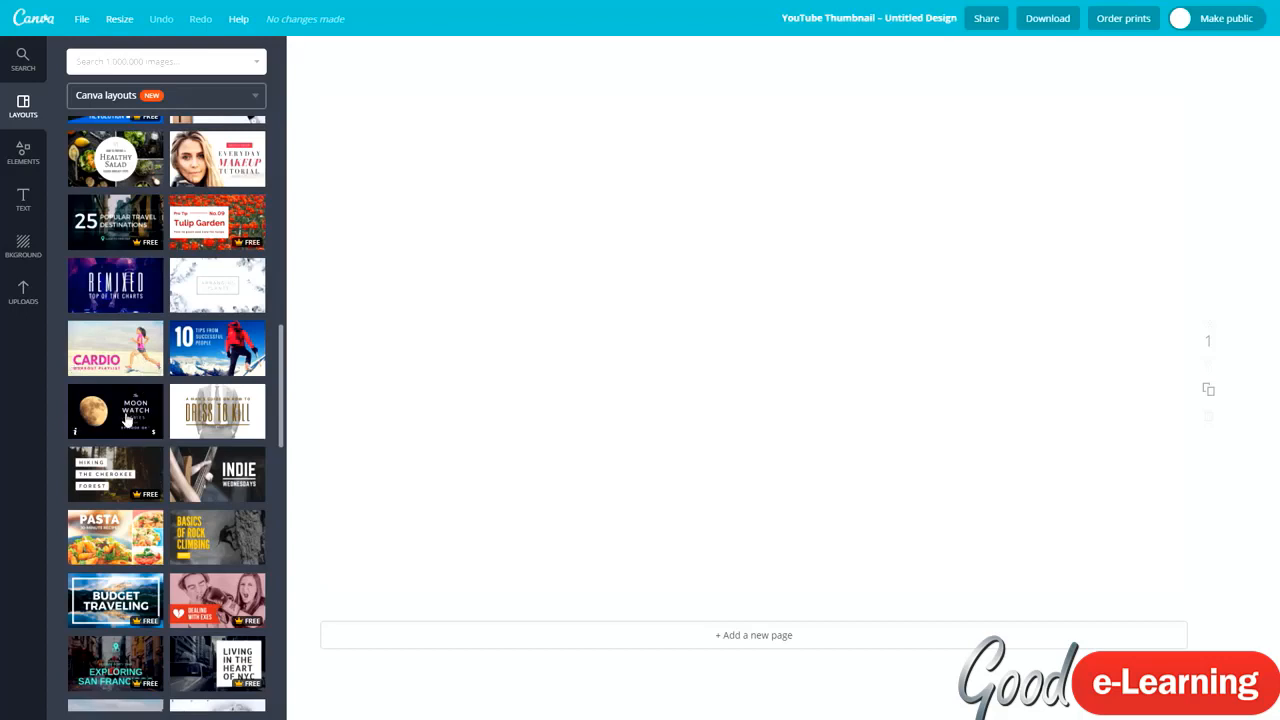
pyautogui.scroll(-4, 157, 430)
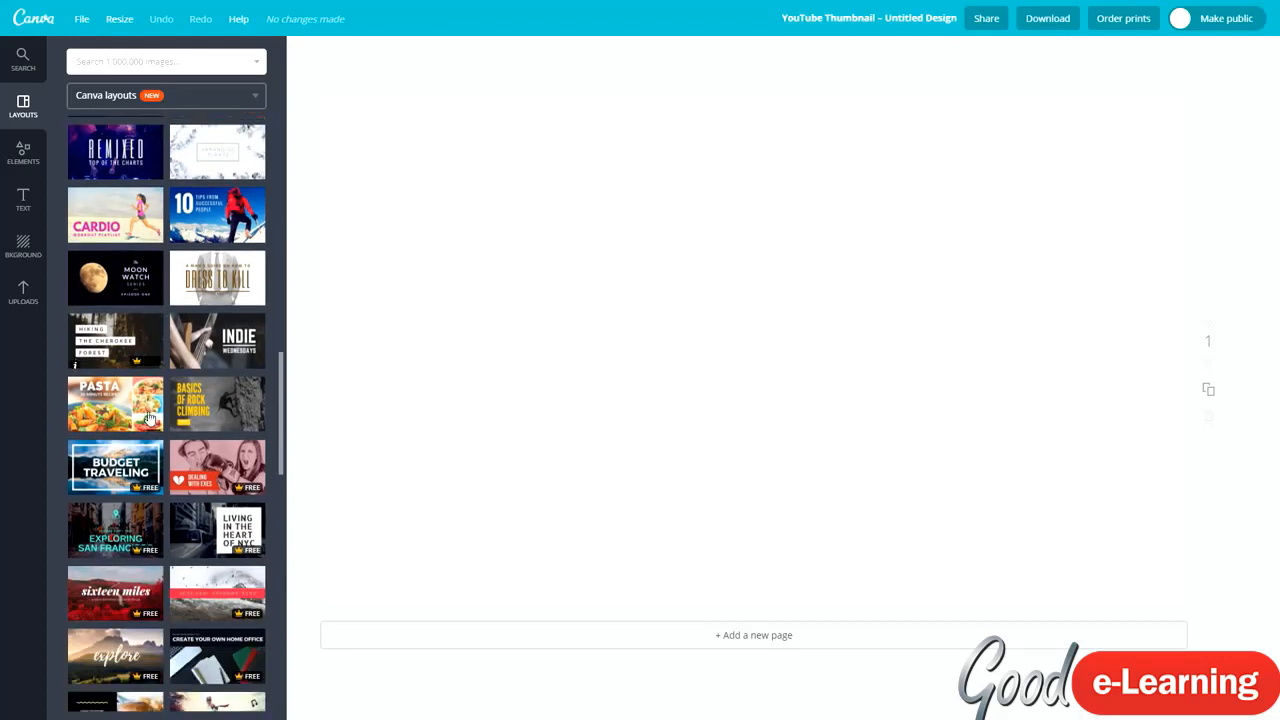
pyautogui.scroll(-7, 125, 390)
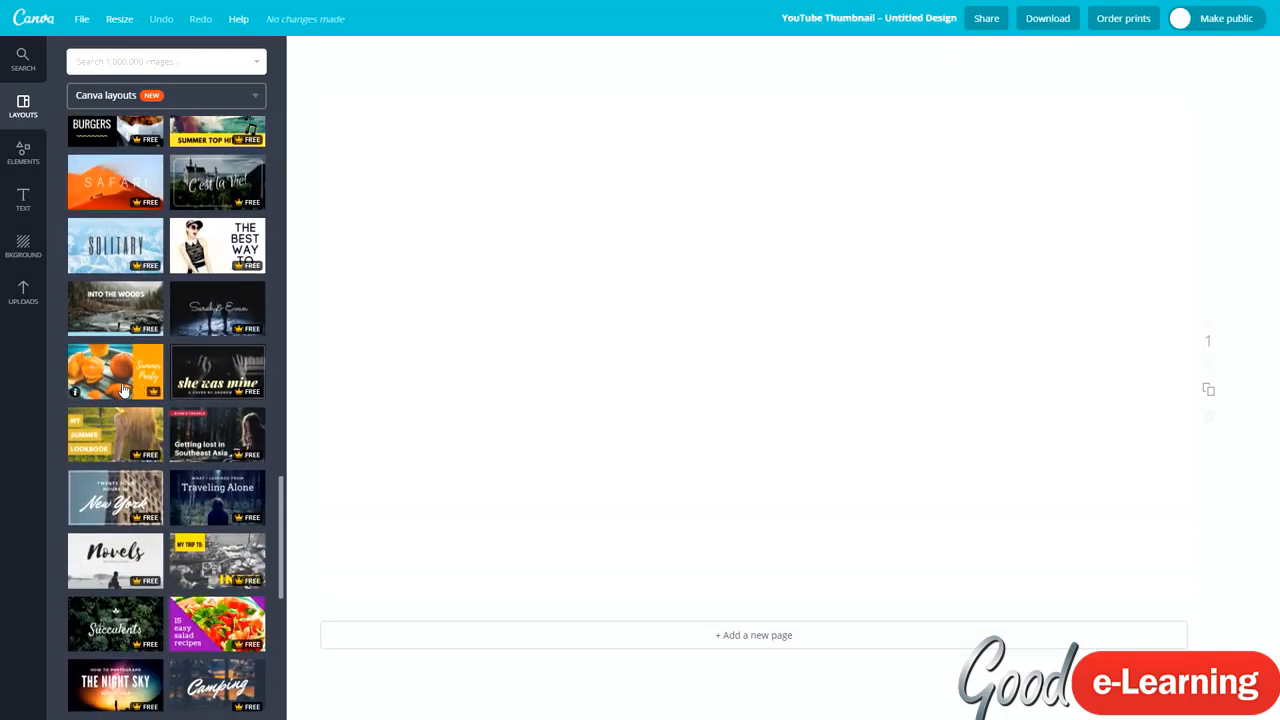
pyautogui.scroll(-1, 123, 390)
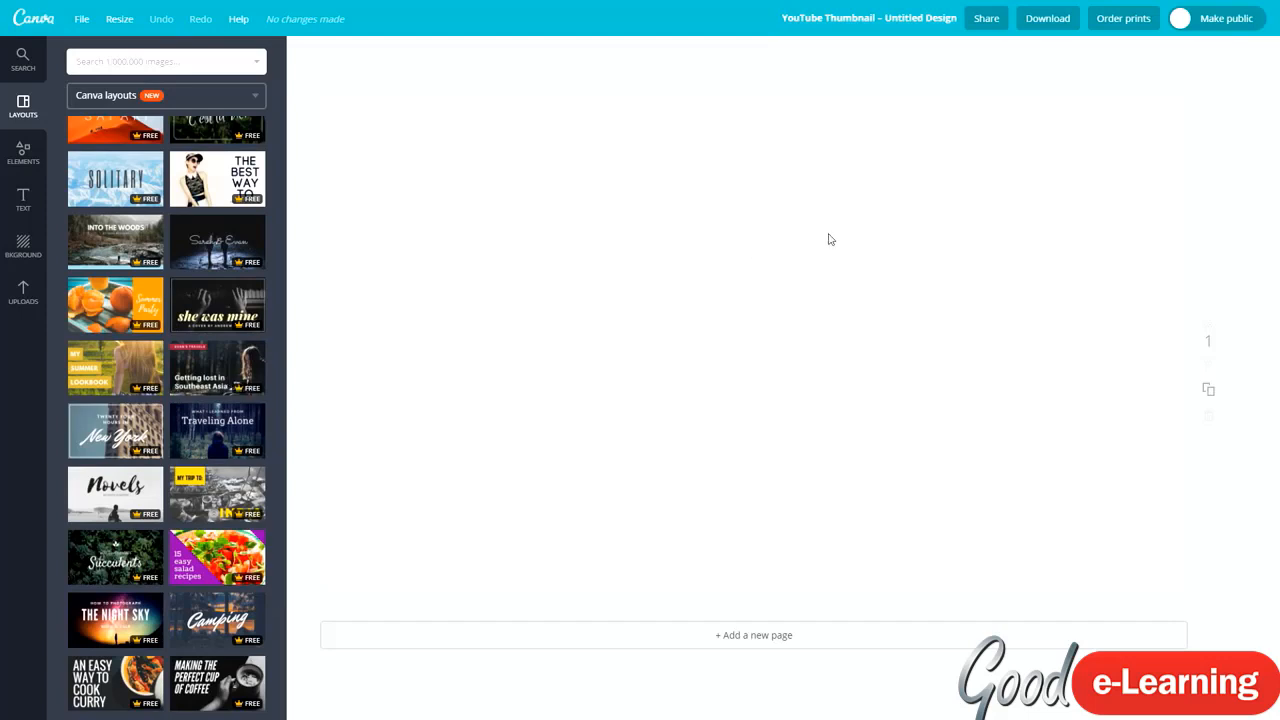
pyautogui.scroll(-1, 135, 515)
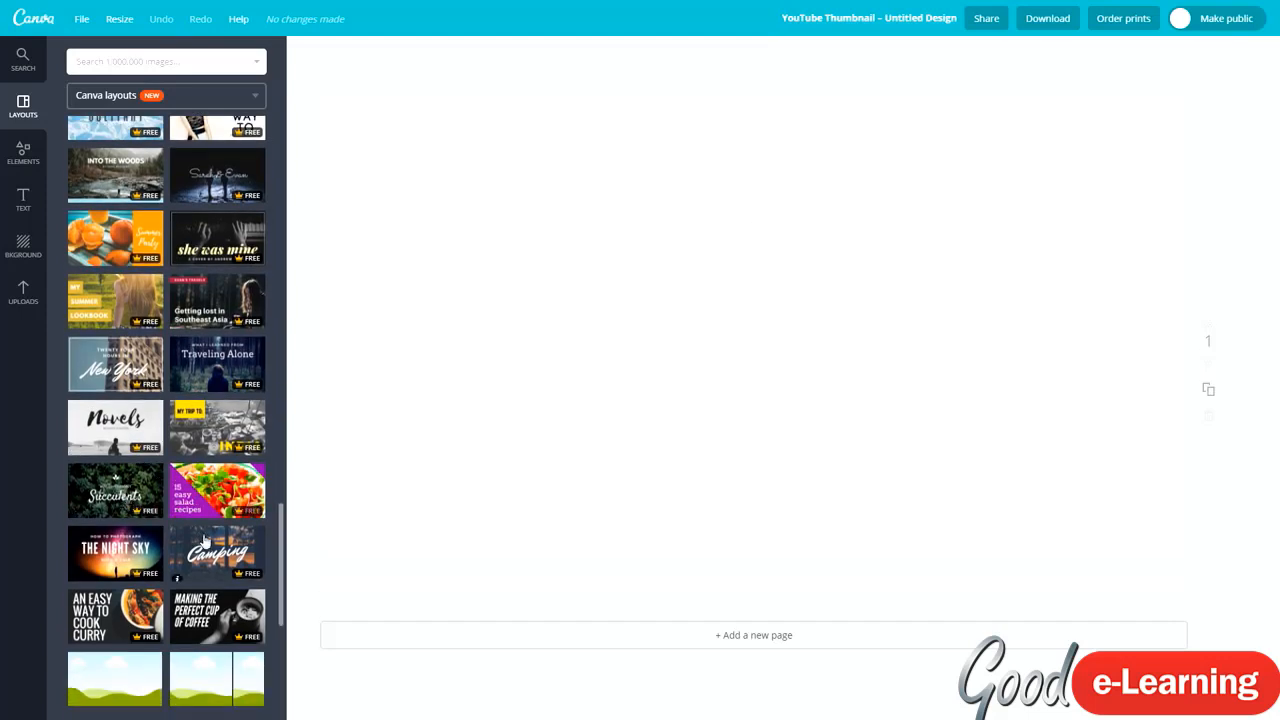
pyautogui.scroll(-1, 208, 545)
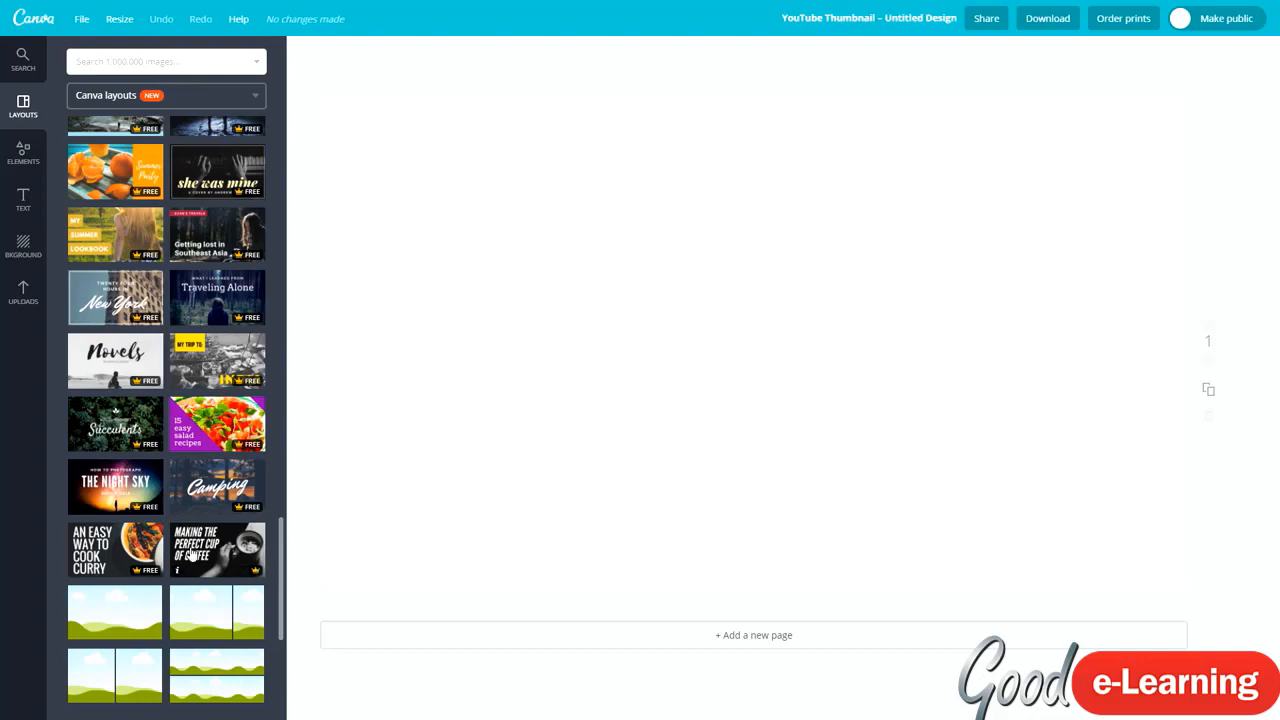
# Go back to the first thumbnail layouts and look through the ready-made designs once more.
pyautogui.scroll(10, 211, 403)
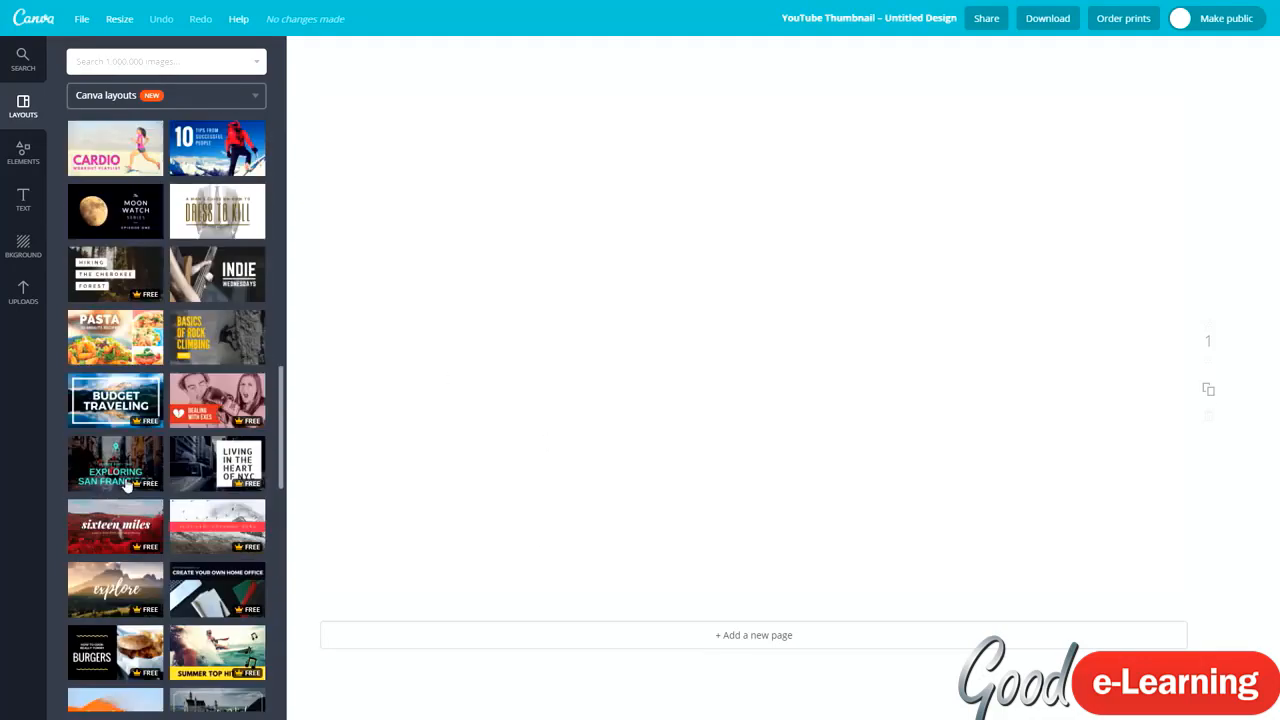
pyautogui.scroll(5, 211, 403)
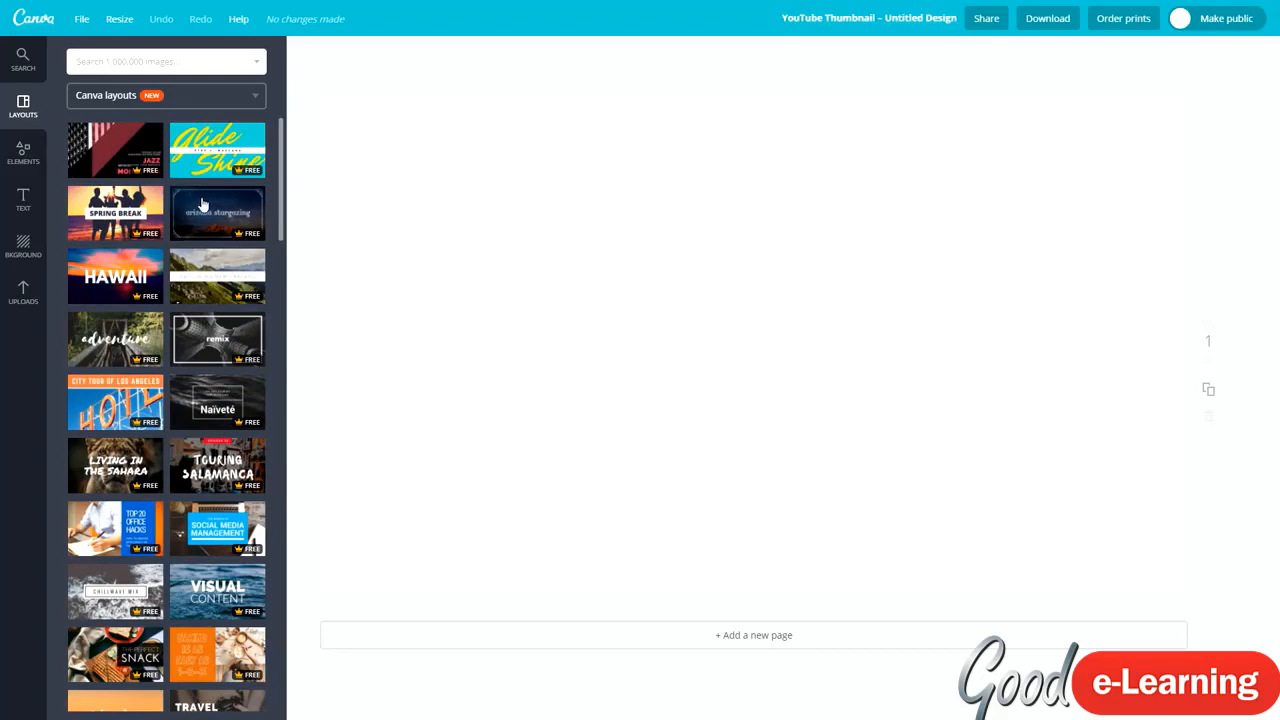
pyautogui.scroll(-8, 174, 414)
pyautogui.scroll(-3, 174, 414)
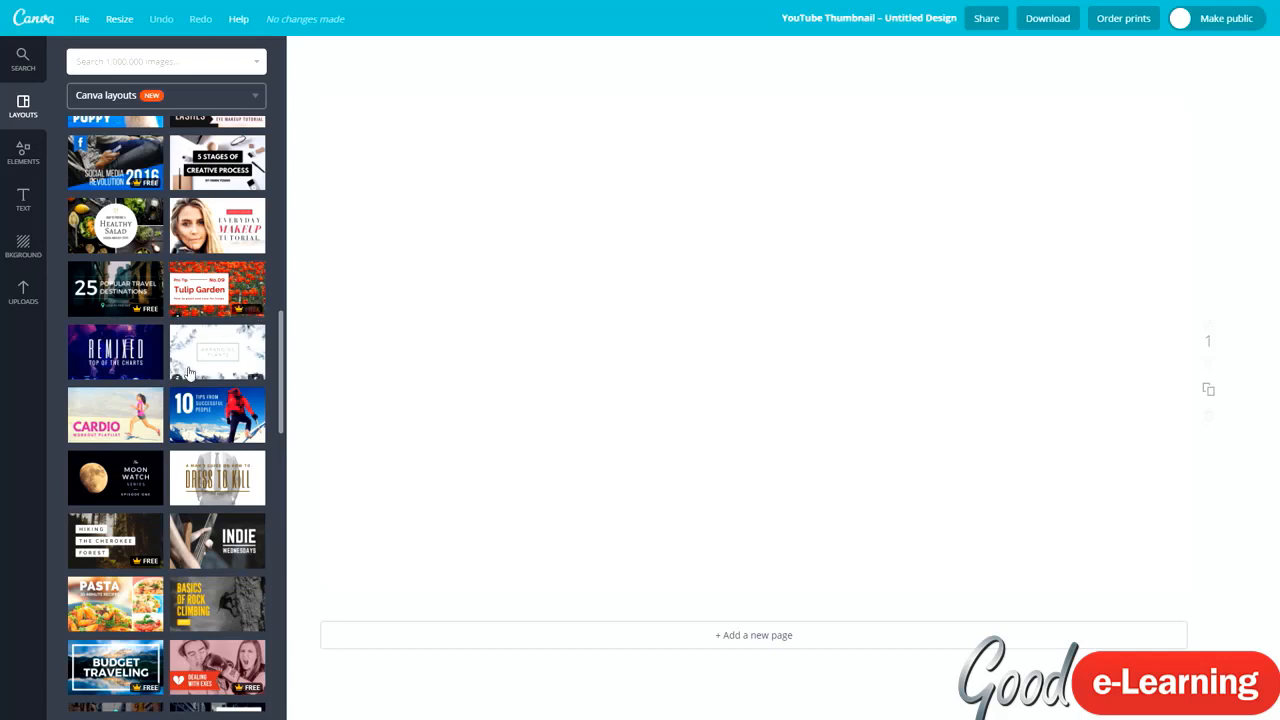
pyautogui.scroll(-10, 110, 463)
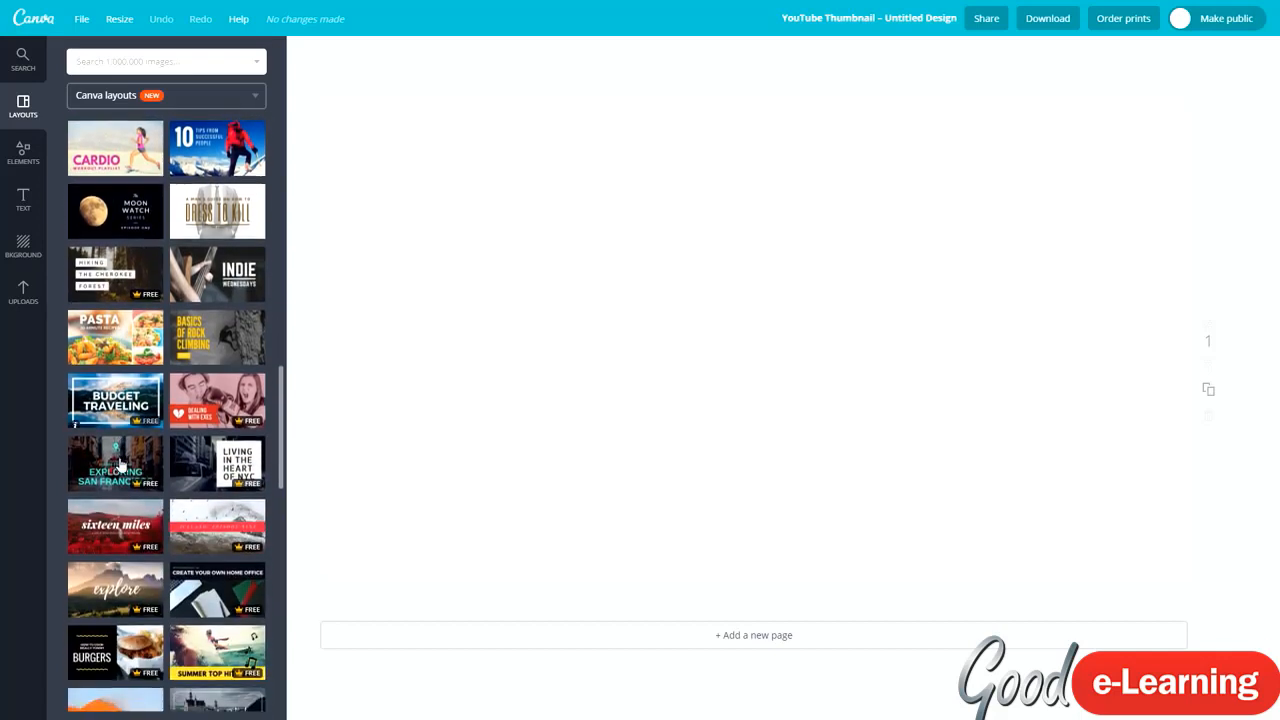
# Apply the "Making the perfect cup of coffee" layout and shift its heading slightly down and inward from the corner.
pyautogui.scroll(-5, 127, 458)
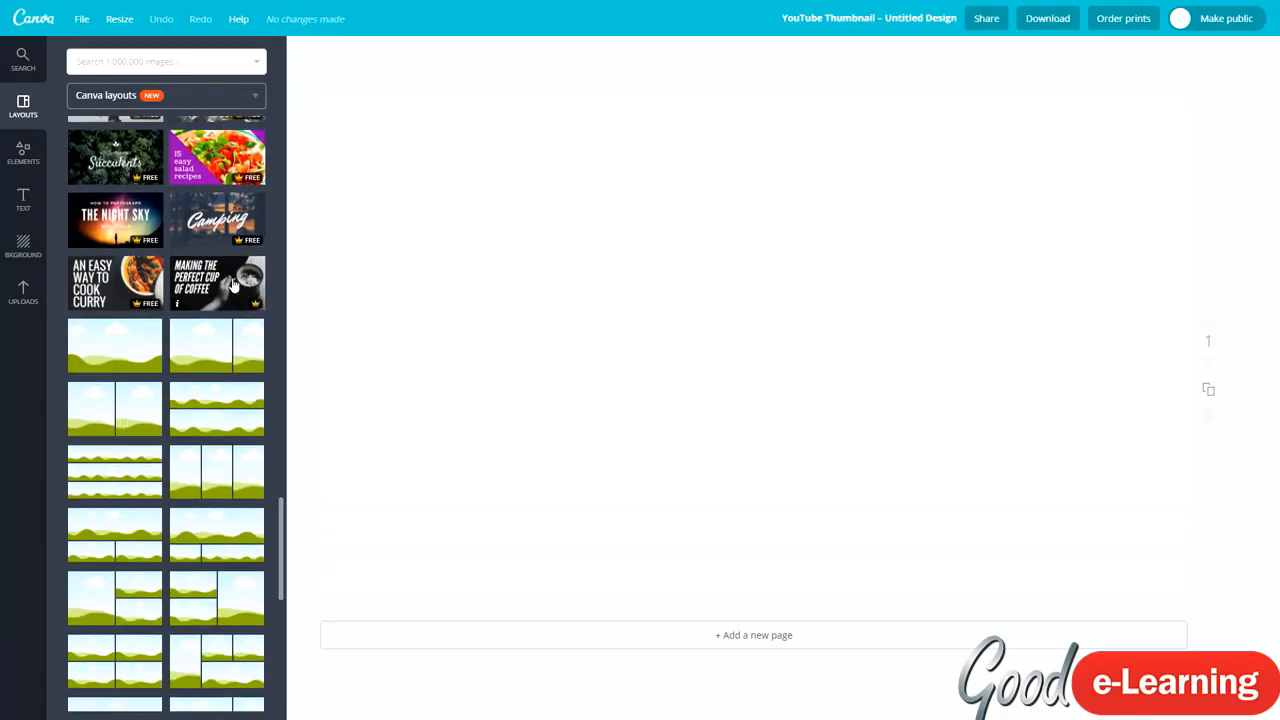
pyautogui.click(232, 285)
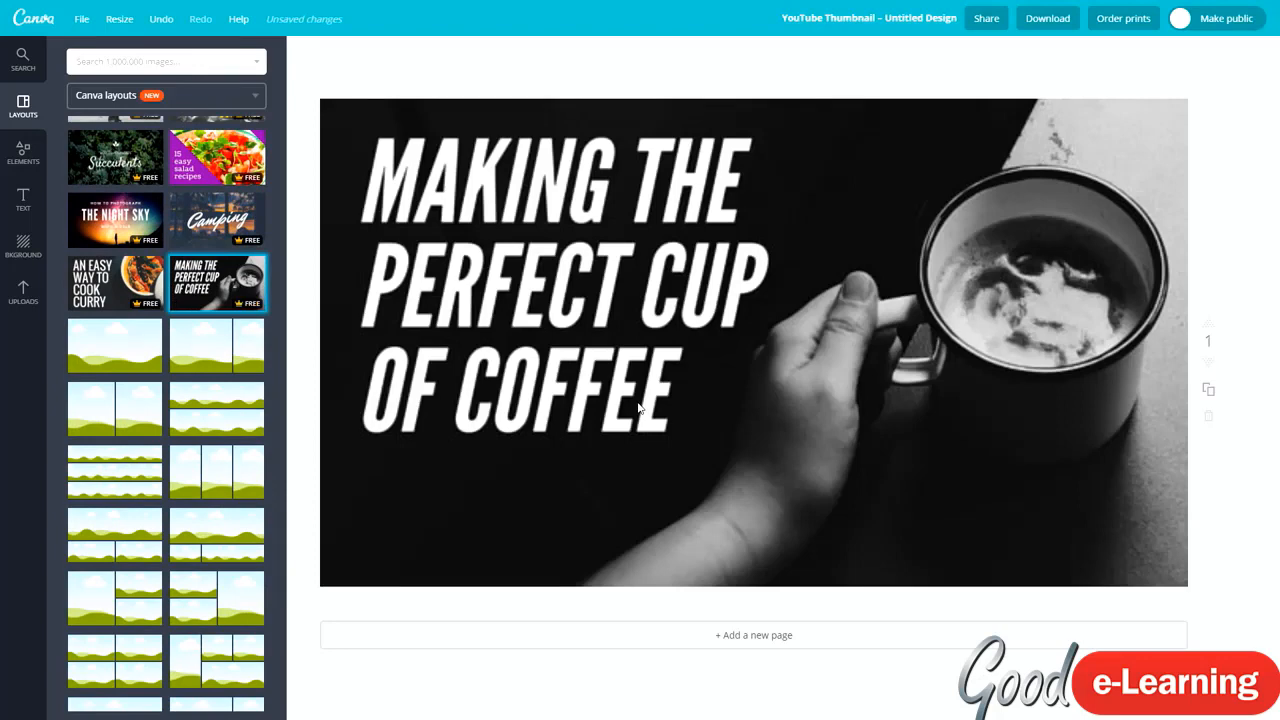
pyautogui.doubleClick(513, 181)
pyautogui.tripleClick(598, 299)
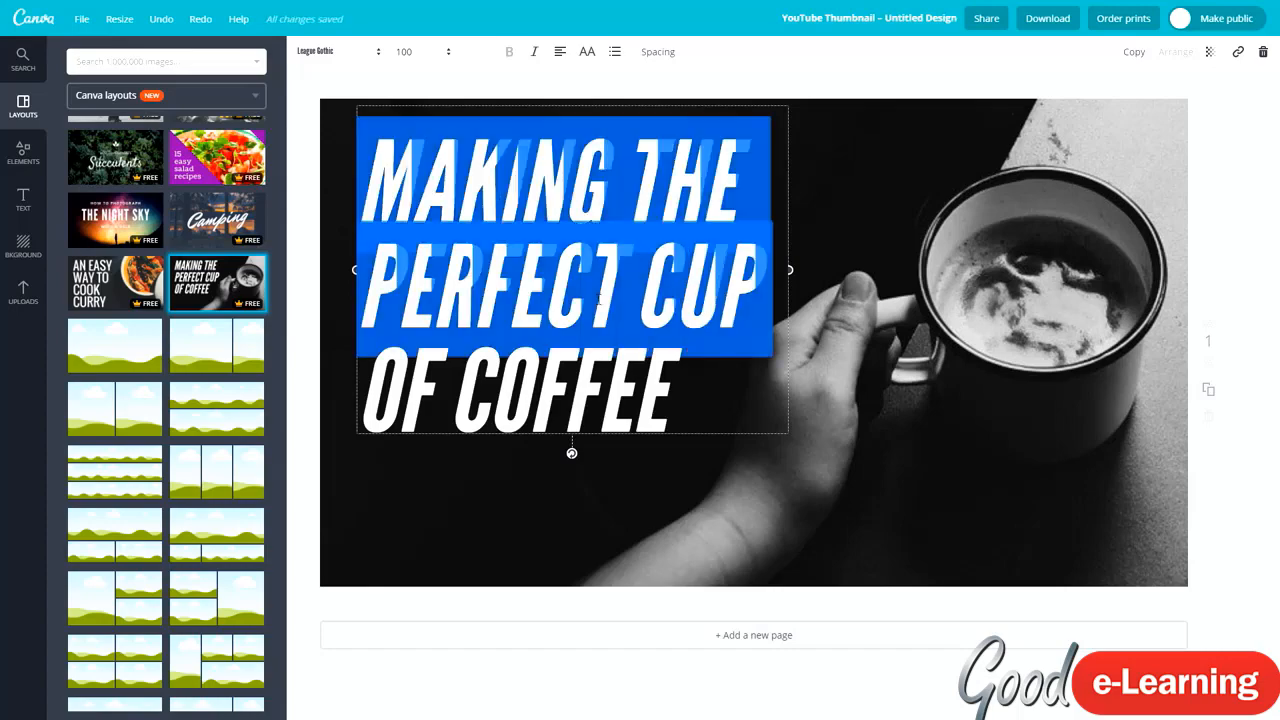
pyautogui.doubleClick(661, 393)
pyautogui.moveTo(661, 393); pyautogui.dragTo(361, 195)
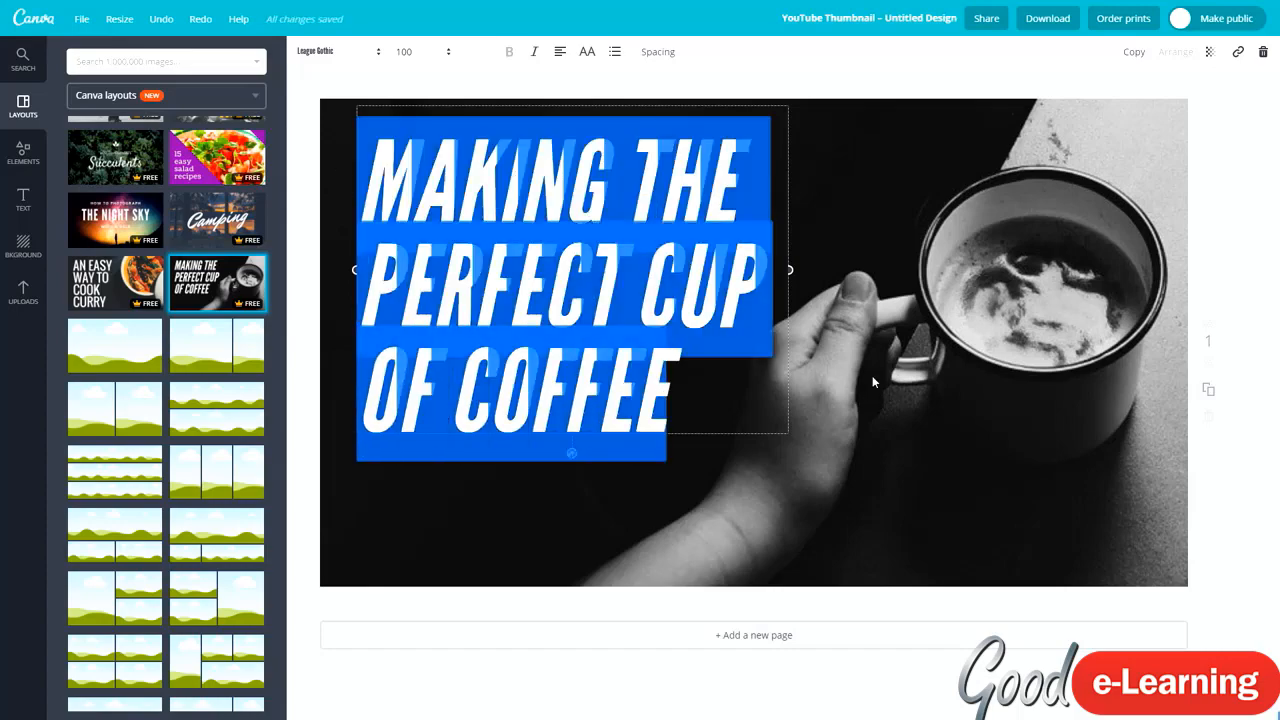
pyautogui.moveTo(789, 220); pyautogui.dragTo(725, 153)
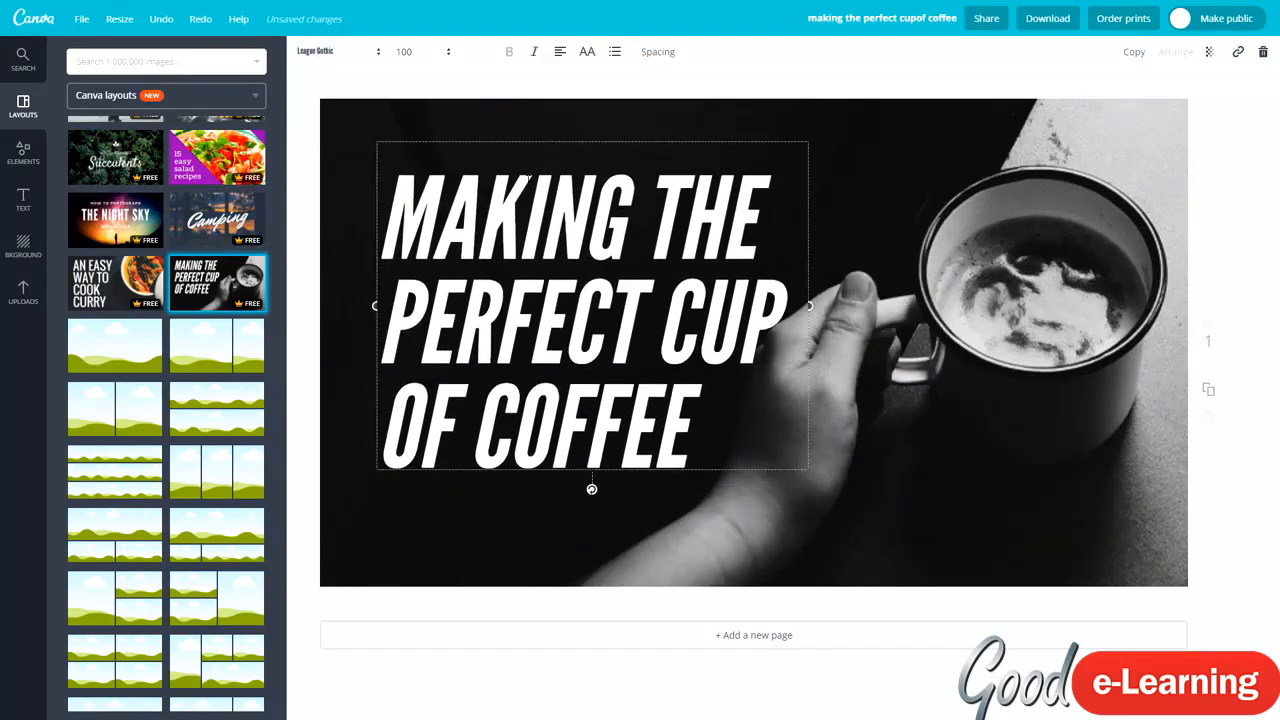
# Look over the font and font size options available for the coffee heading.
pyautogui.moveTo(382, 200); pyautogui.dragTo(600, 389)
pyautogui.click(601, 360)
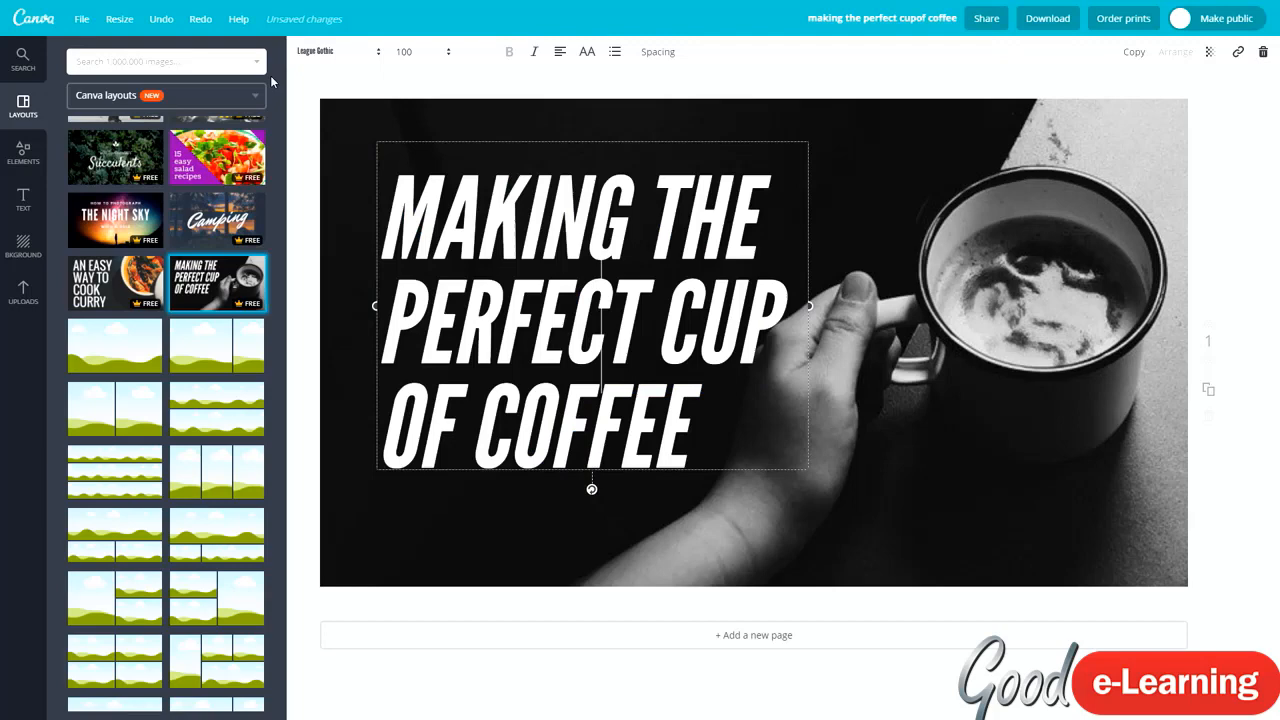
pyautogui.click(337, 51)
pyautogui.click(447, 52)
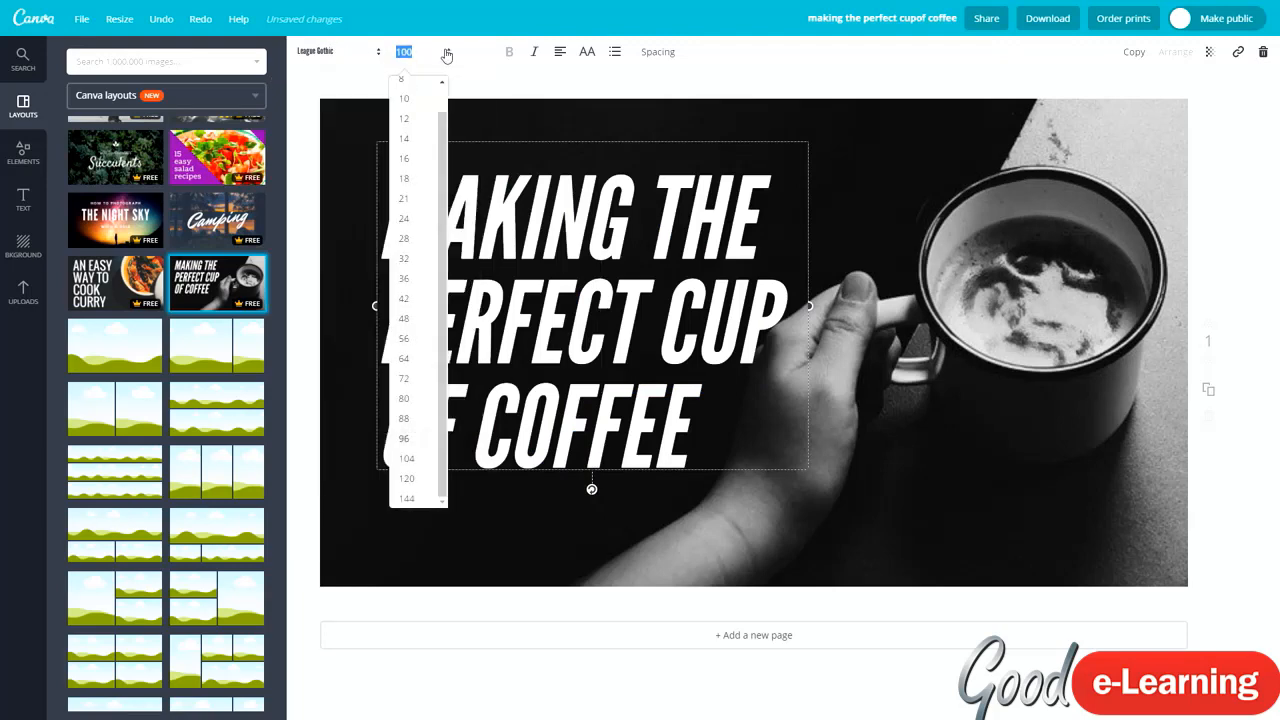
pyautogui.click(476, 52)
pyautogui.click(407, 59)
# Try centre and right alignment on the heading, then restore its left alignment.
pyautogui.click(562, 55)
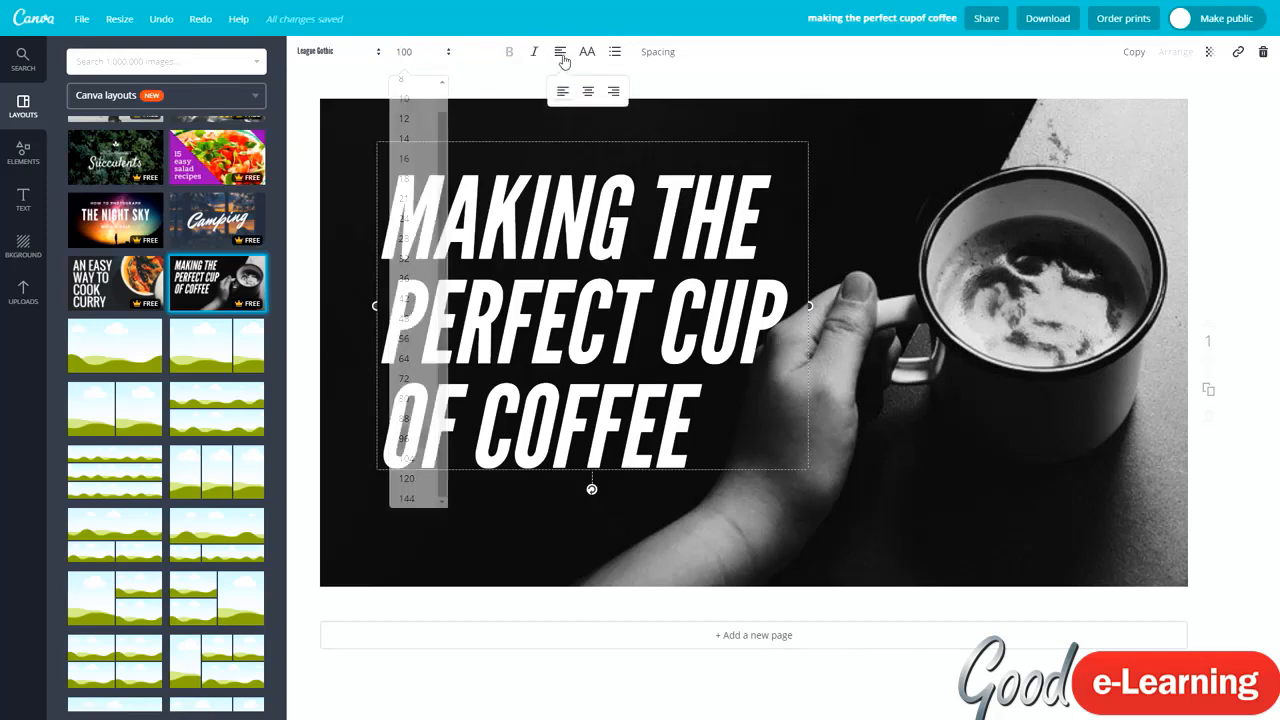
pyautogui.click(596, 94)
pyautogui.click(613, 92)
pyautogui.click(588, 92)
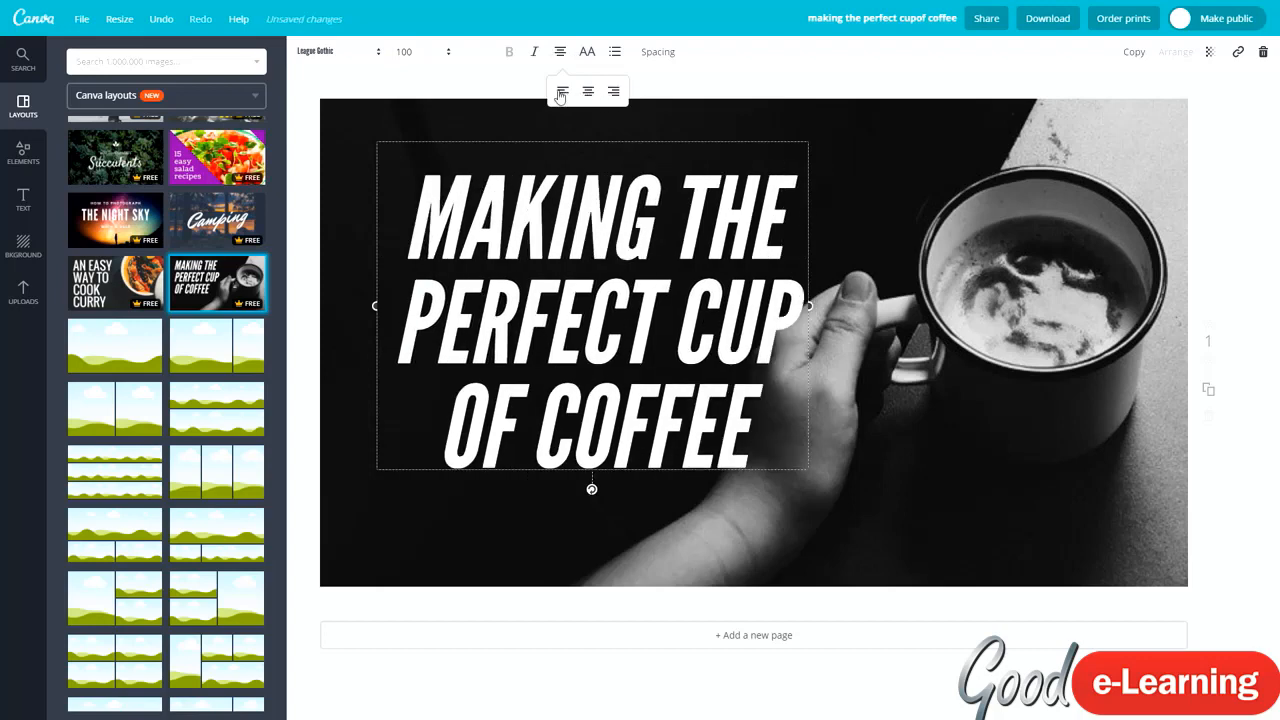
pyautogui.click(562, 92)
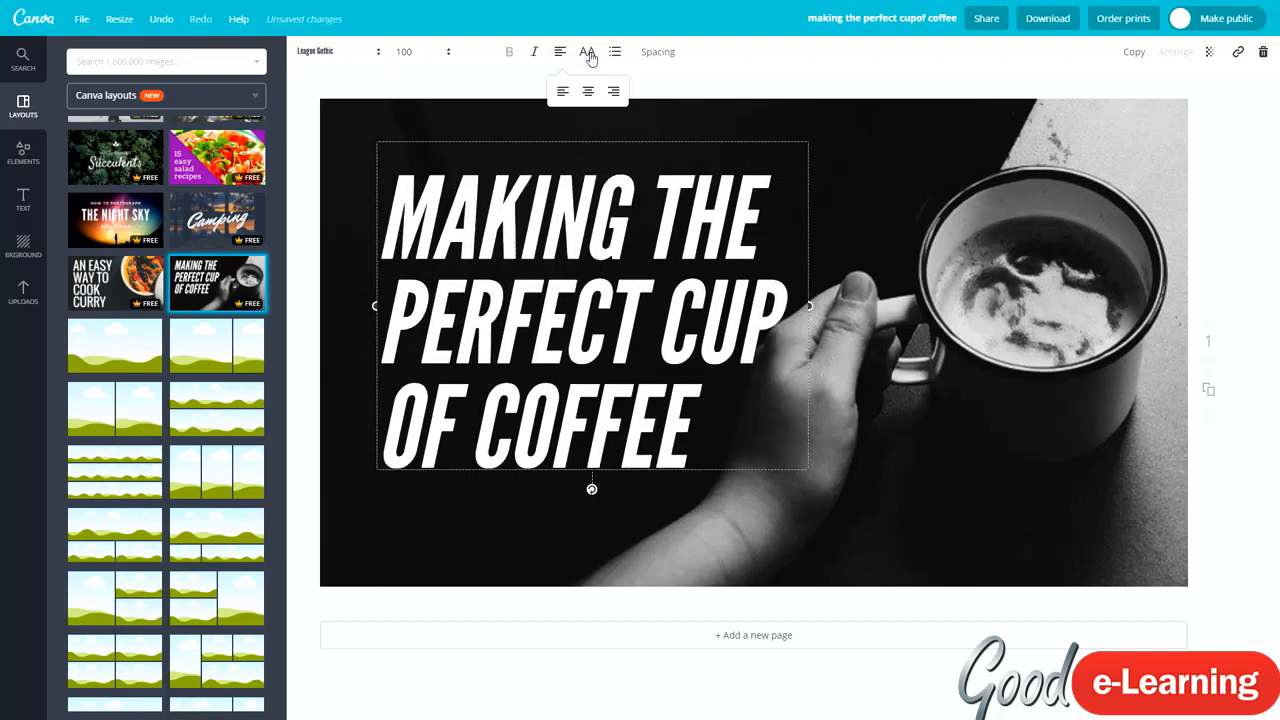
# Try the uppercase toggle and bulleted list formatting on the heading, restoring the plain uppercase text.
pyautogui.click(589, 56)
pyautogui.click(589, 56)
pyautogui.click(617, 55)
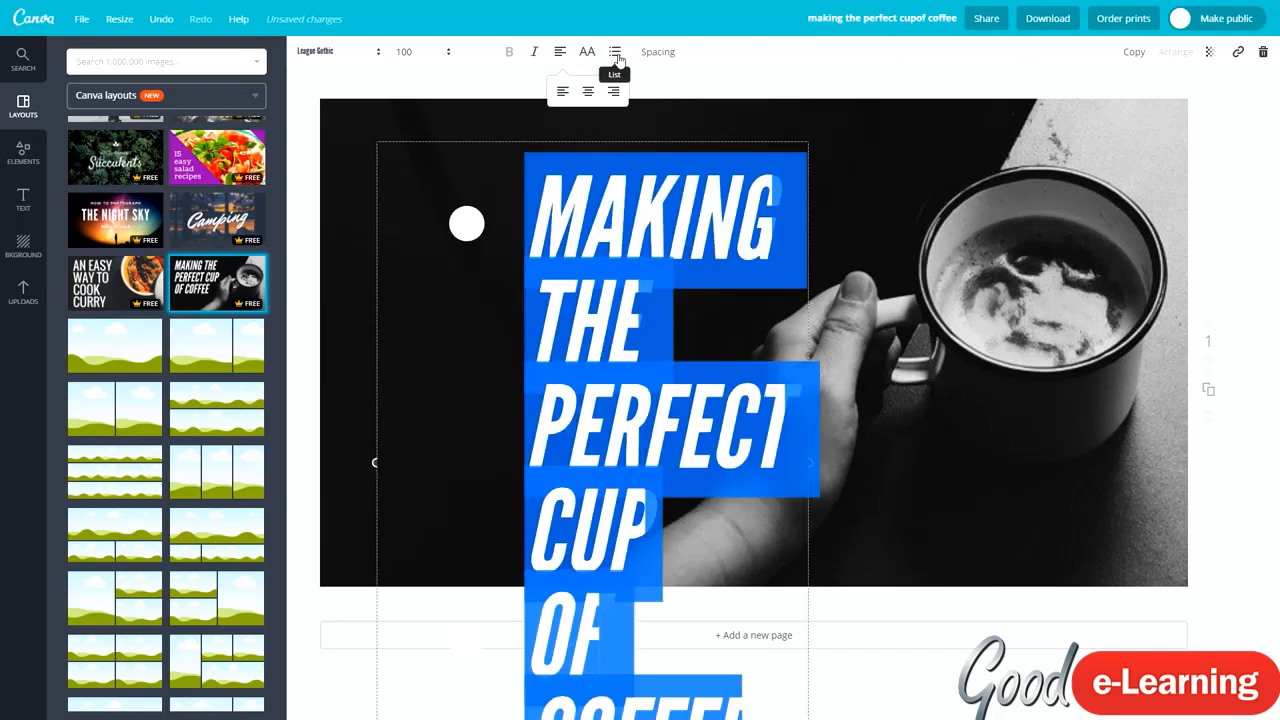
pyautogui.click(617, 56)
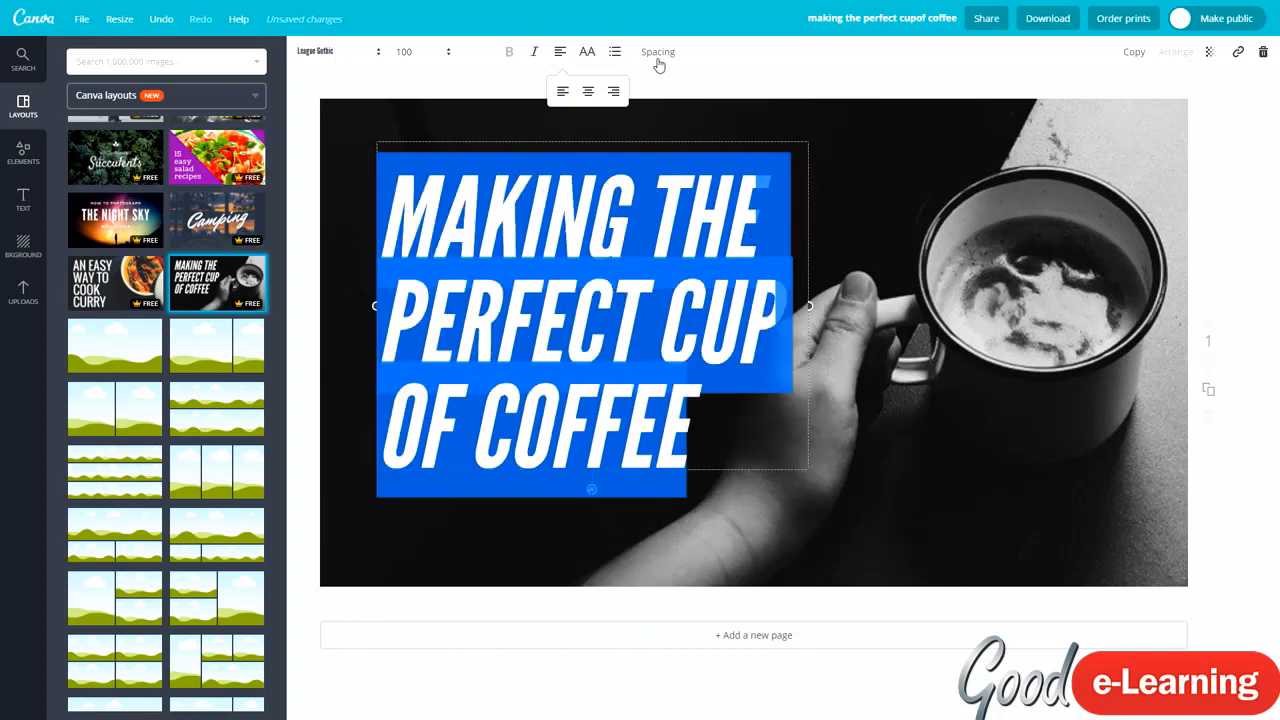
# Set the heading's letter spacing to 30 and line height to 0.89, and move the heading slightly up.
pyautogui.click(662, 55)
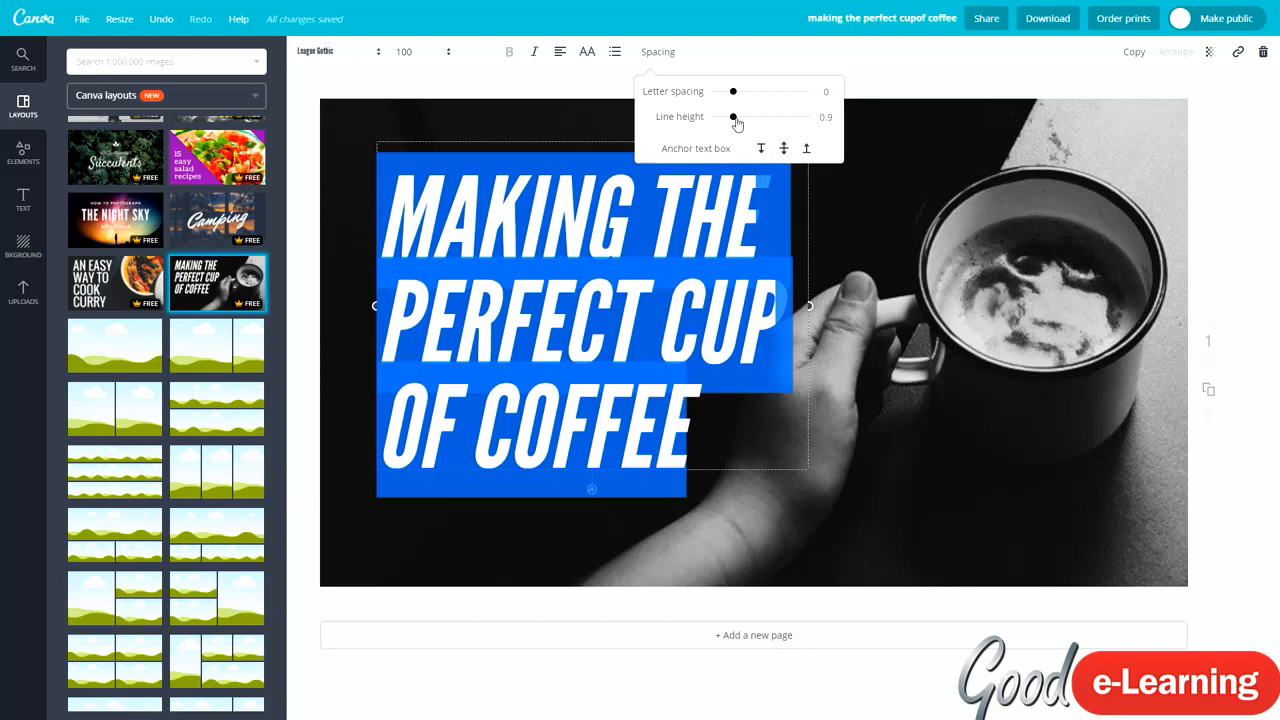
pyautogui.moveTo(735, 121)
pyautogui.mouseDown()
pyautogui.moveTo(761, 123)
pyautogui.moveTo(727, 127)
pyautogui.moveTo(773, 95)
pyautogui.moveTo(739, 99)
pyautogui.mouseUp()
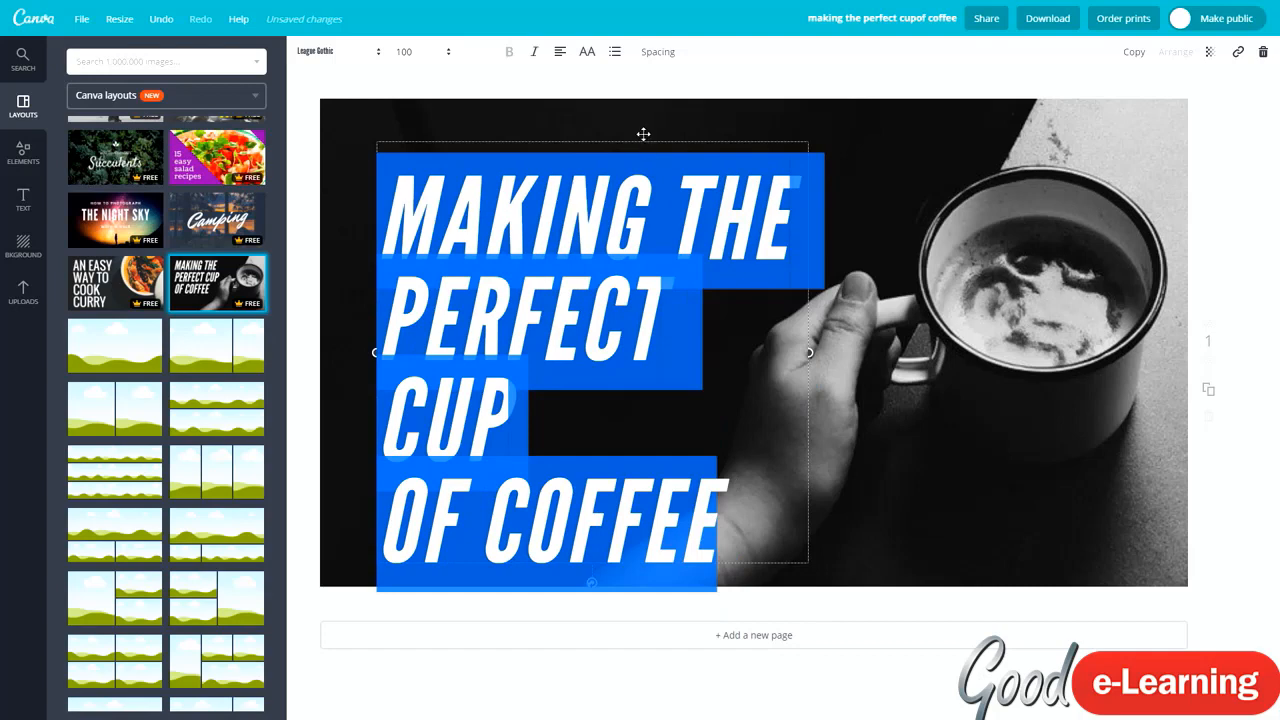
pyautogui.moveTo(643, 133); pyautogui.dragTo(640, 111)
# Turn the heading's bullets on and off again, and toggle its uppercase setting back and forth.
pyautogui.click(614, 52)
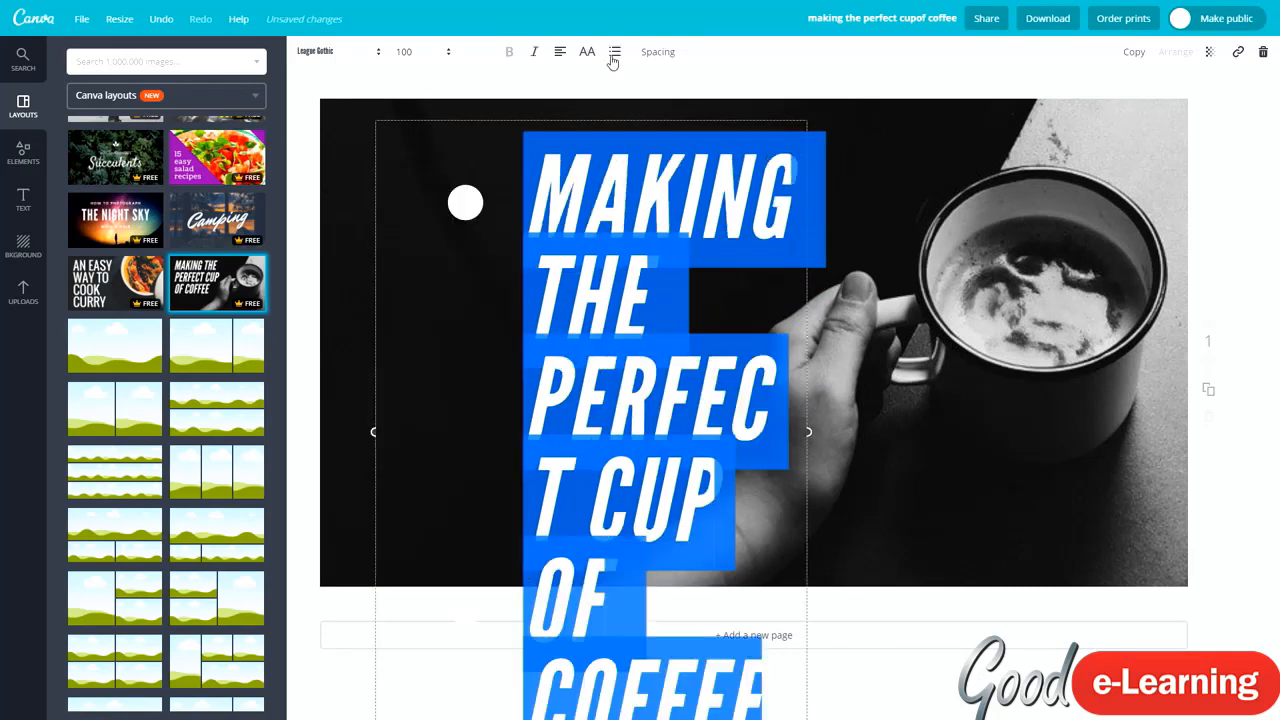
pyautogui.click(614, 52)
pyautogui.click(588, 52)
pyautogui.click(588, 52)
# Set the heading's letter spacing to 20 and its line height to 0.9.
pyautogui.click(657, 54)
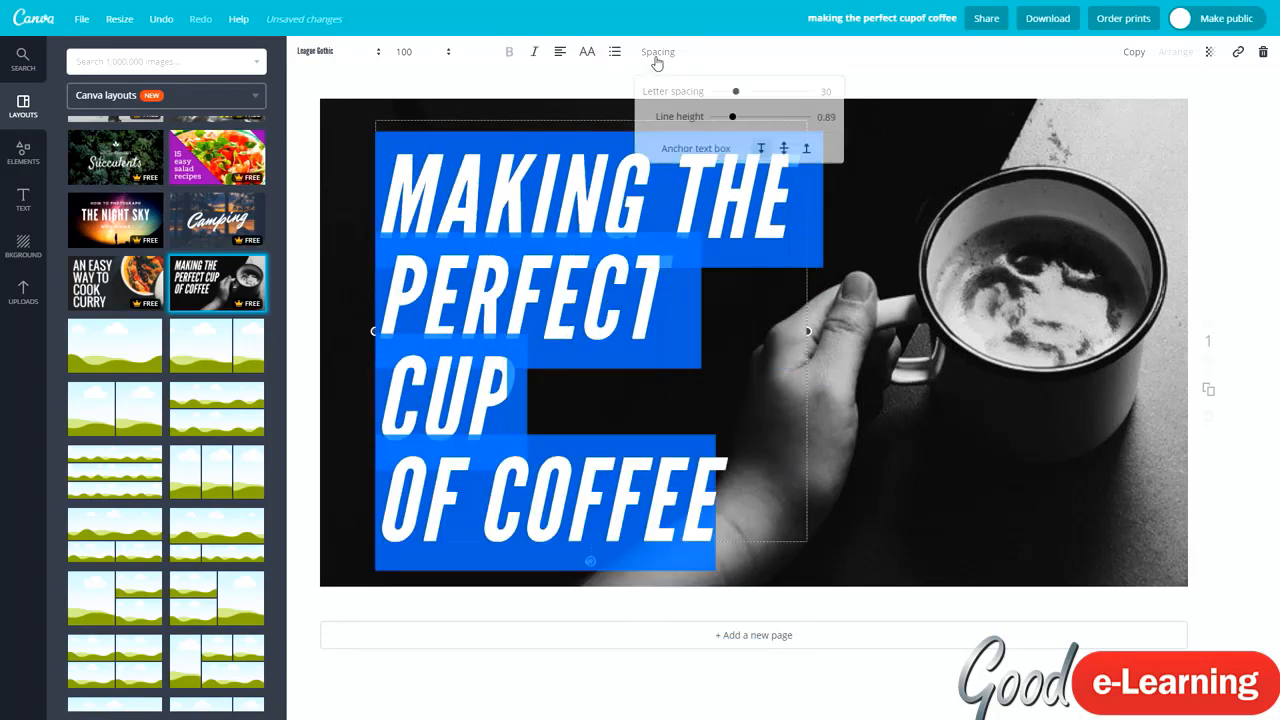
pyautogui.moveTo(737, 94); pyautogui.dragTo(736, 94)
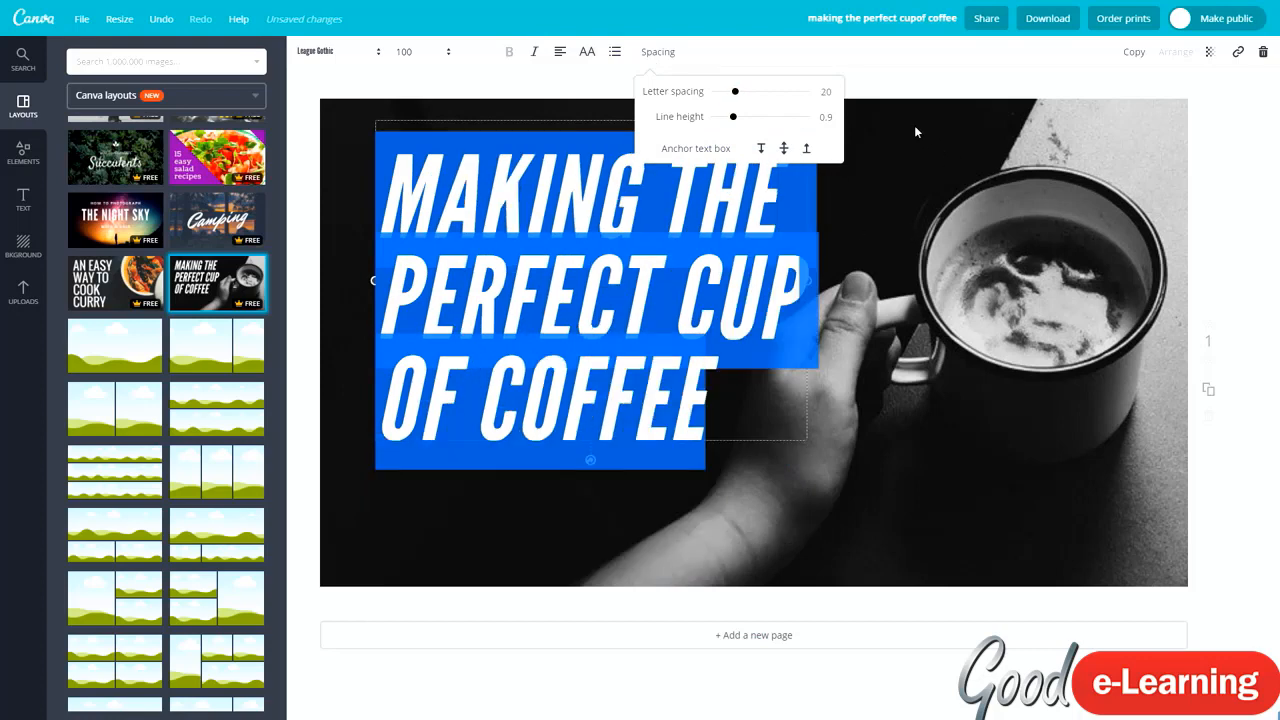
pyautogui.click(952, 112)
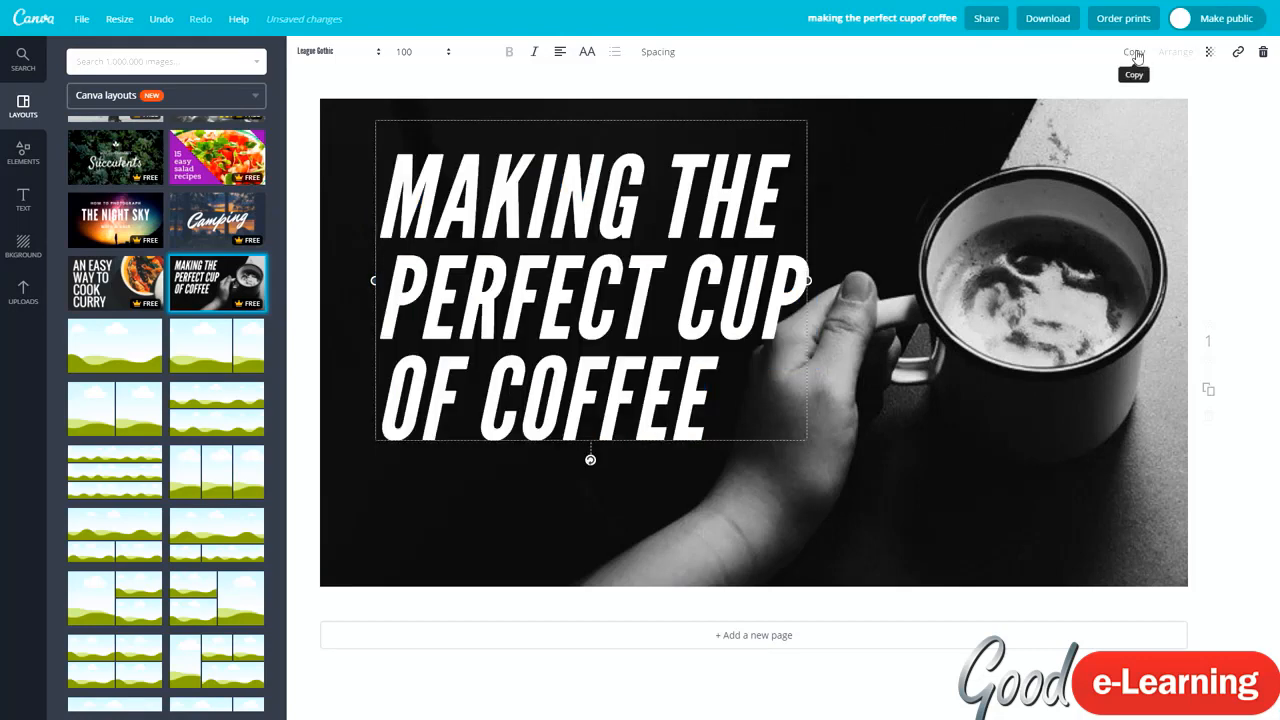
# Duplicate the coffee heading, check the layer order options, and reposition the copy slightly.
pyautogui.click(1134, 52)
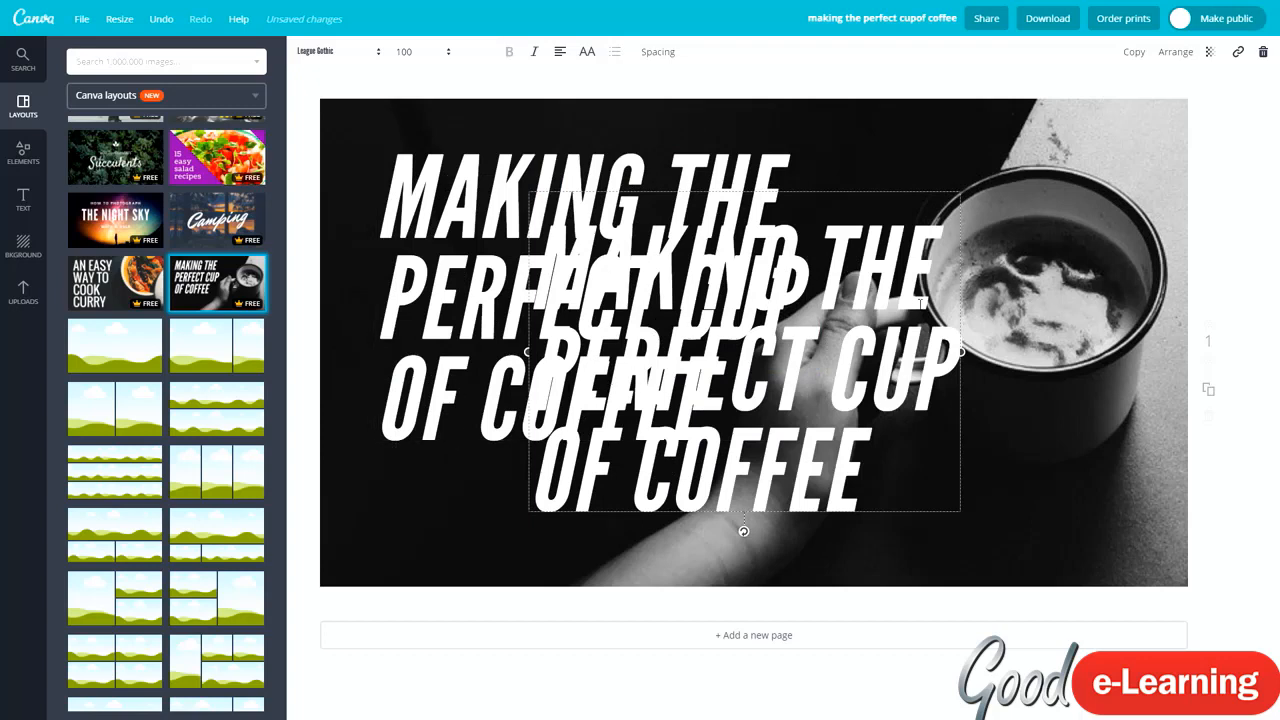
pyautogui.click(1175, 58)
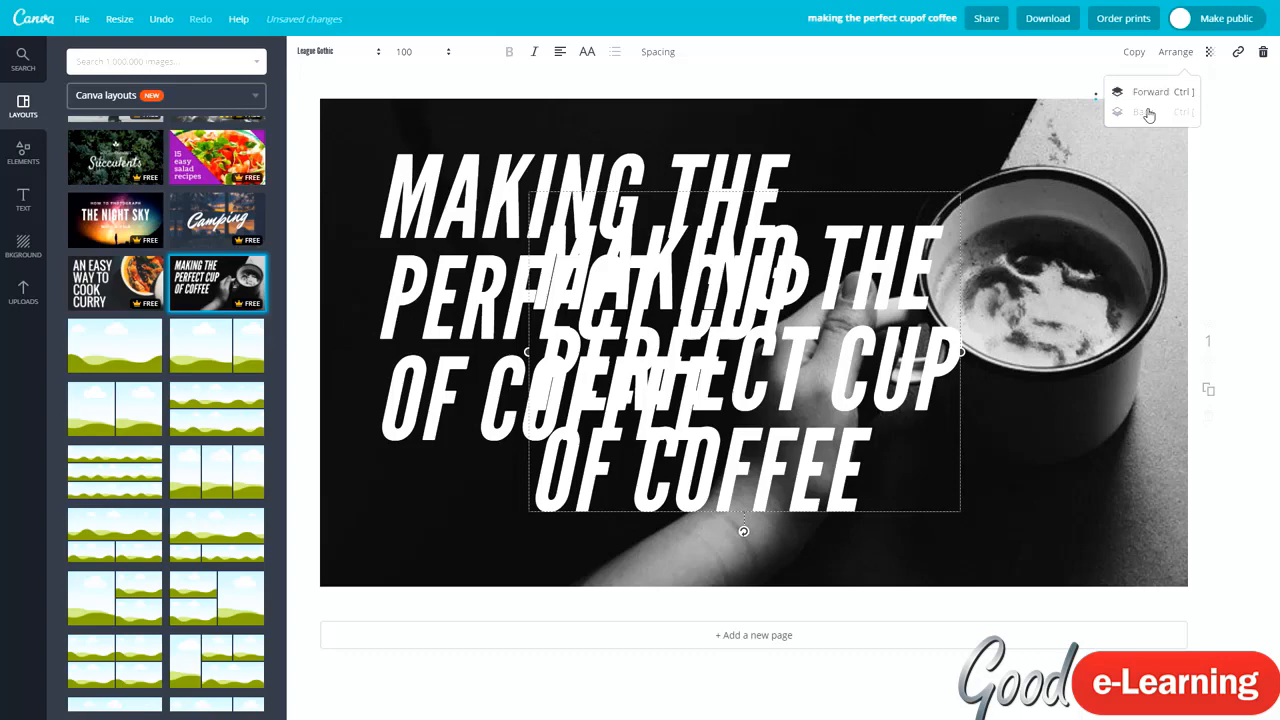
pyautogui.moveTo(823, 185)
pyautogui.mouseDown()
pyautogui.moveTo(844, 185)
pyautogui.moveTo(806, 220)
pyautogui.moveTo(834, 166)
pyautogui.mouseUp()
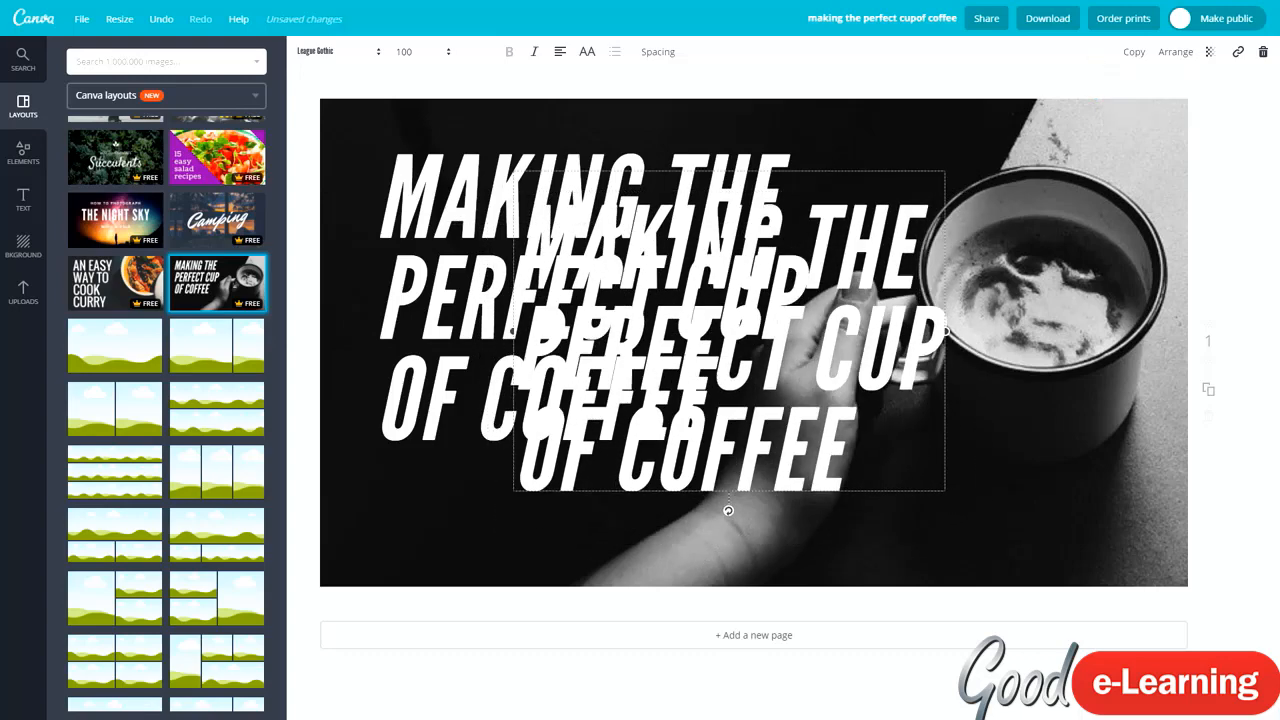
# Move the heading copy closer to the cup and try its transparency, leaving it at 100.
pyautogui.moveTo(858, 162); pyautogui.dragTo(999, 157)
pyautogui.click(1211, 52)
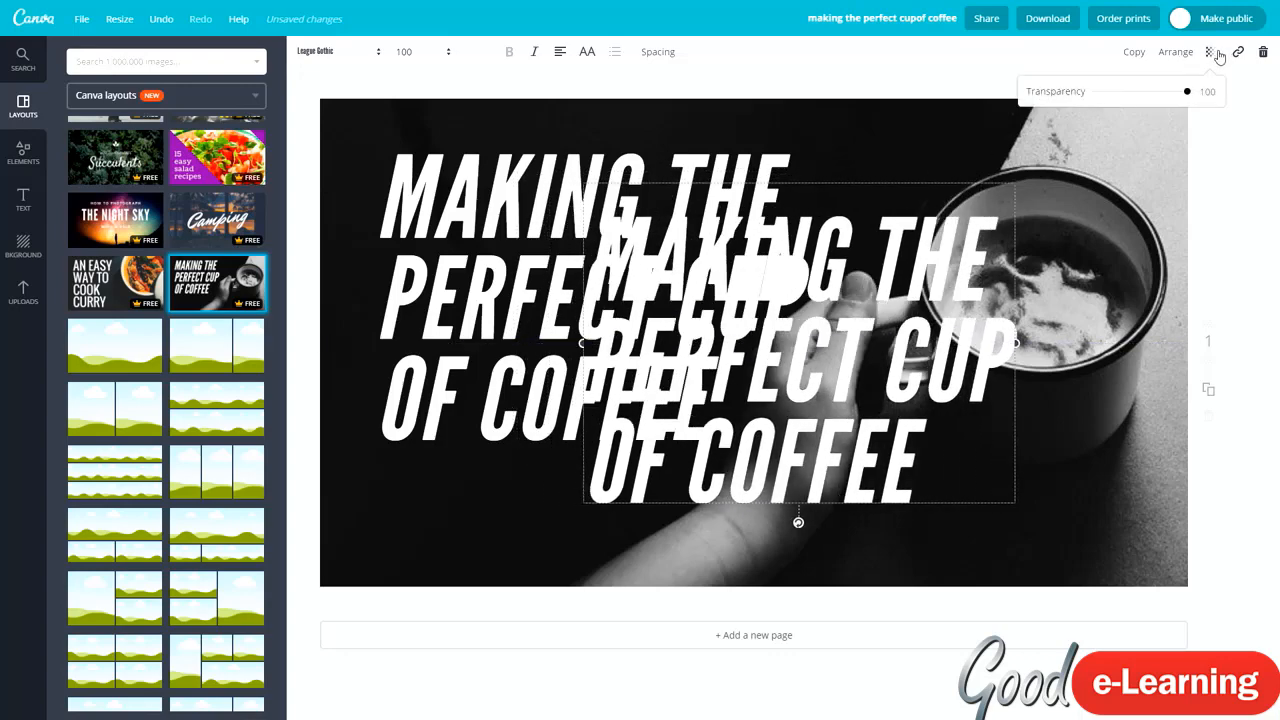
pyautogui.moveTo(1183, 92)
pyautogui.mouseDown()
pyautogui.moveTo(1103, 92)
pyautogui.moveTo(1126, 92)
pyautogui.moveTo(1050, 113)
pyautogui.moveTo(1123, 92)
pyautogui.moveTo(1200, 92)
pyautogui.mouseUp()
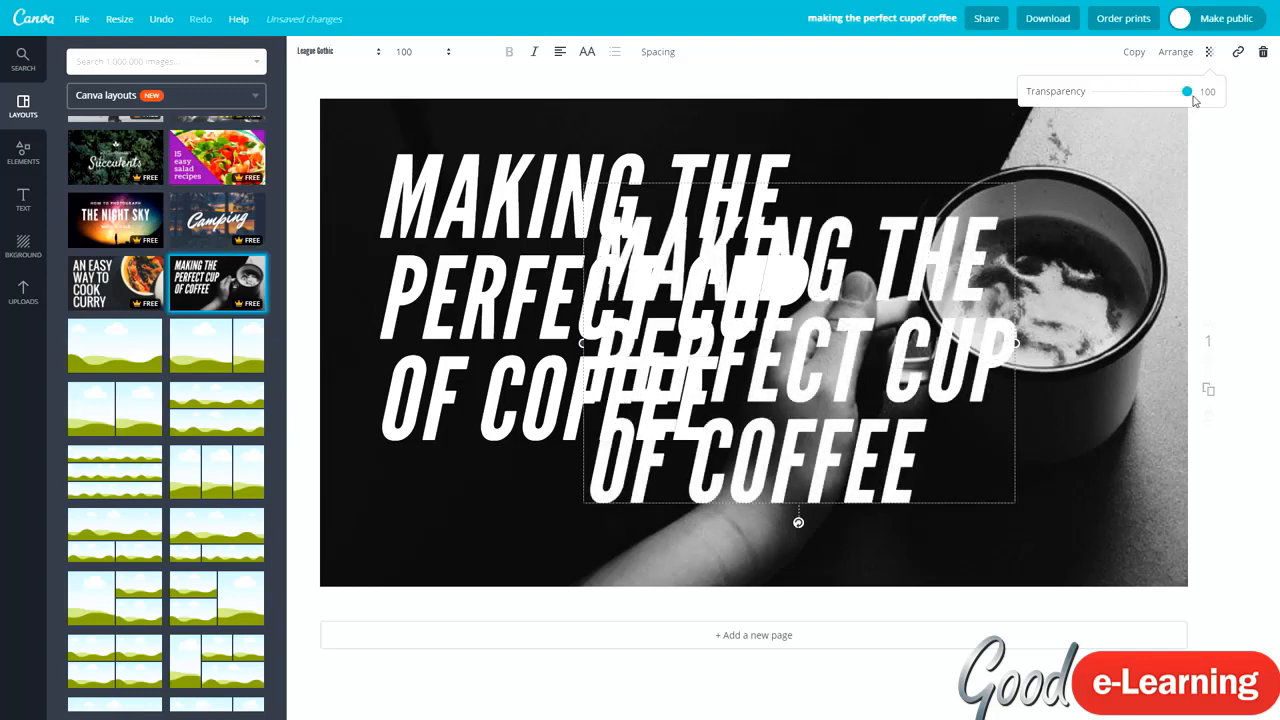
pyautogui.click(1238, 52)
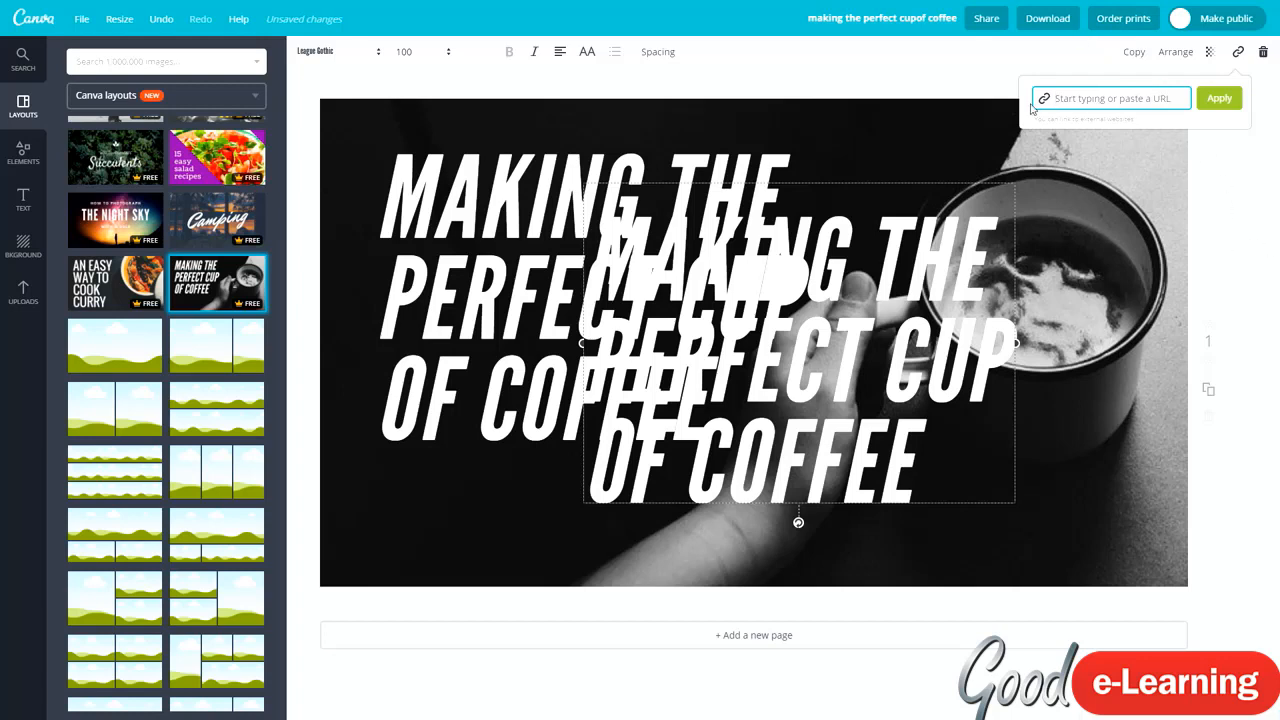
pyautogui.write('ww')
pyautogui.press('BackSpace')
pyautogui.press('BackSpace')
pyautogui.write('www.google.com')
pyautogui.click(1208, 108)
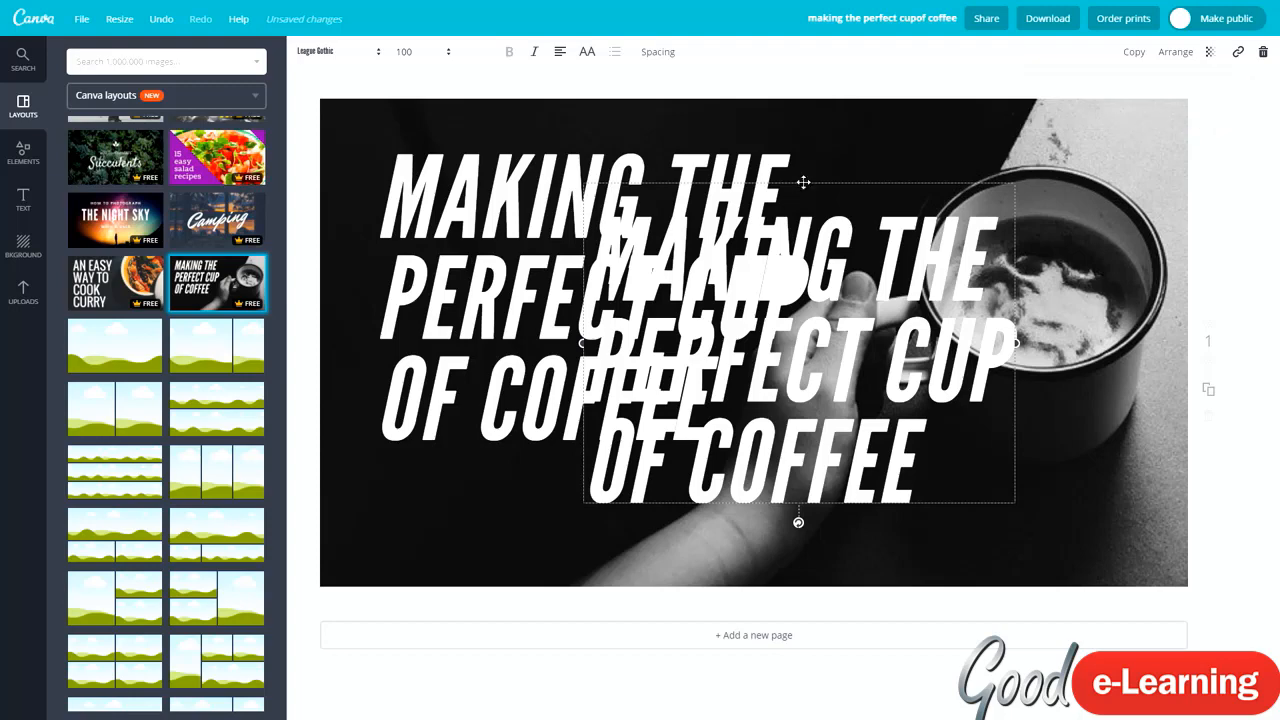
pyautogui.moveTo(803, 182); pyautogui.dragTo(898, 177)
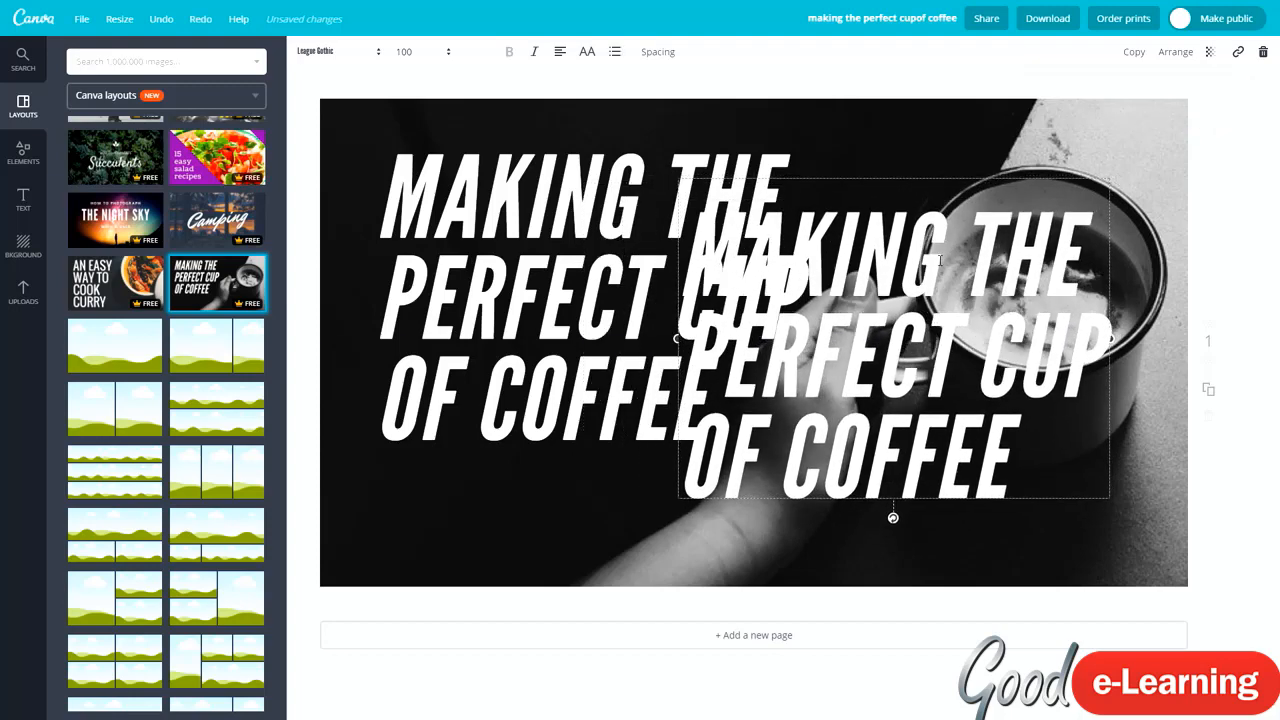
# Check the file types offered for downloading the design, including the PDF options, and close the download settings.
pyautogui.click(1047, 18)
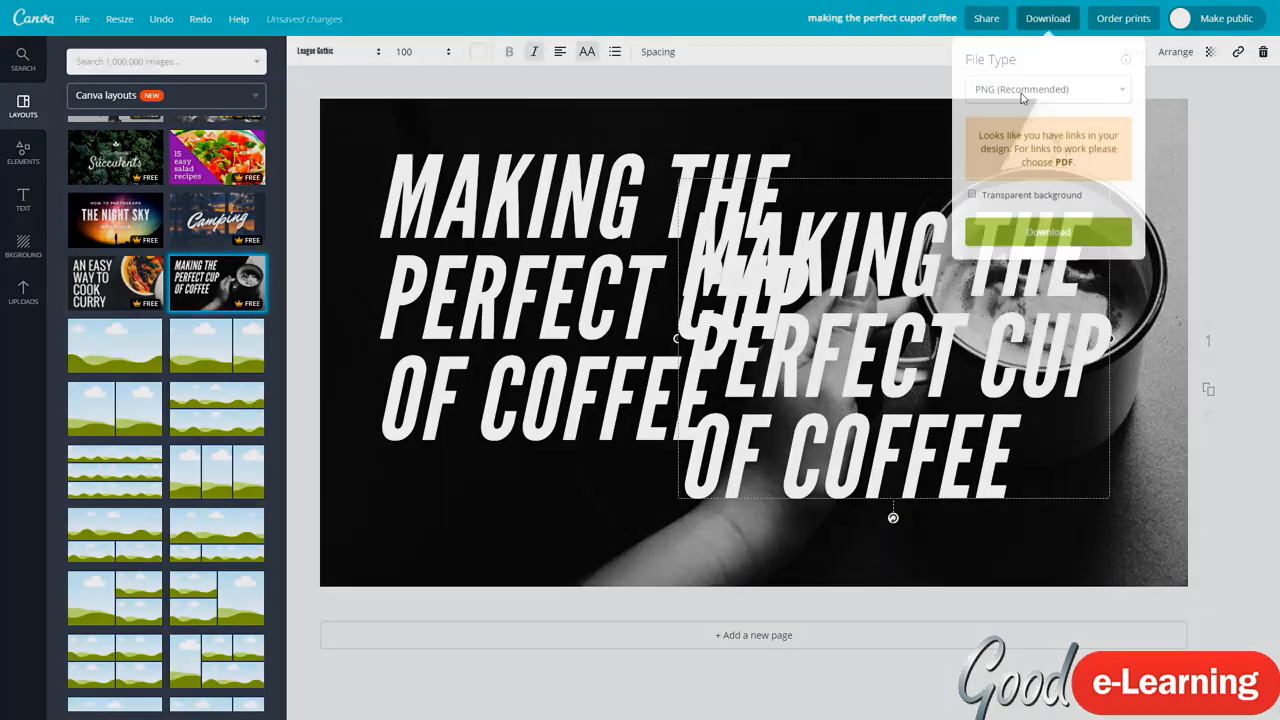
pyautogui.click(1022, 90)
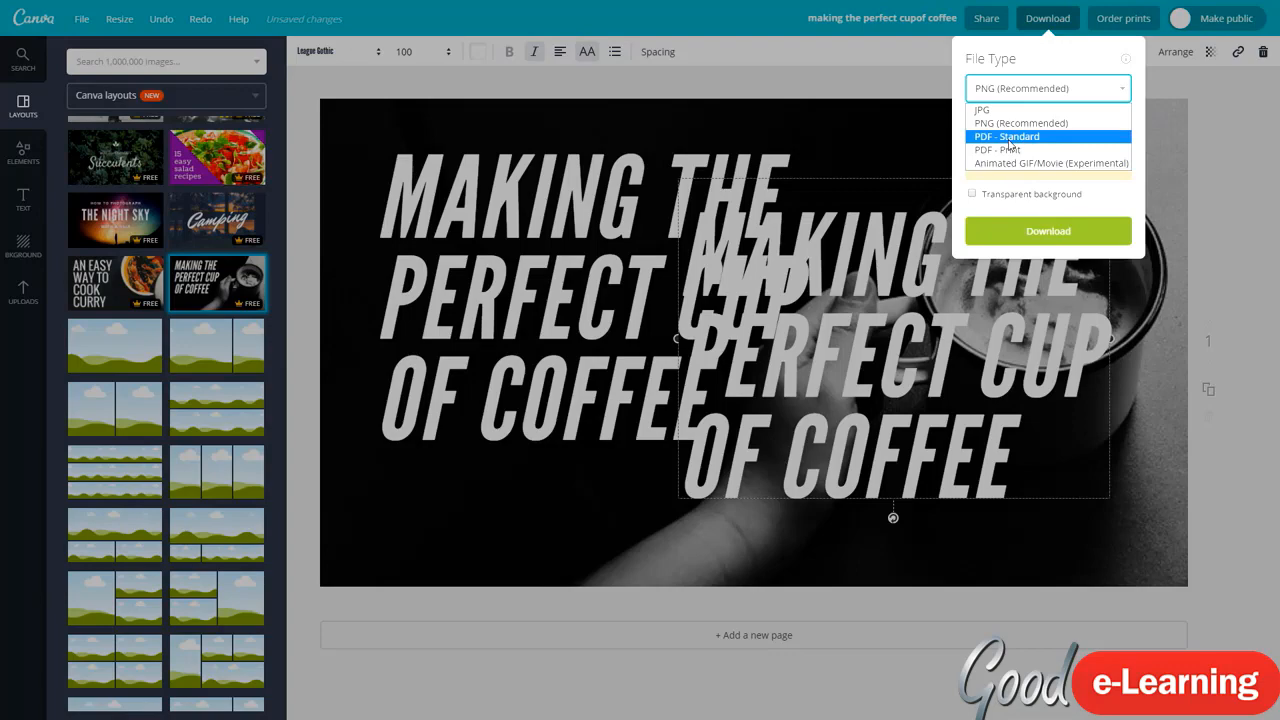
pyautogui.click(1250, 204)
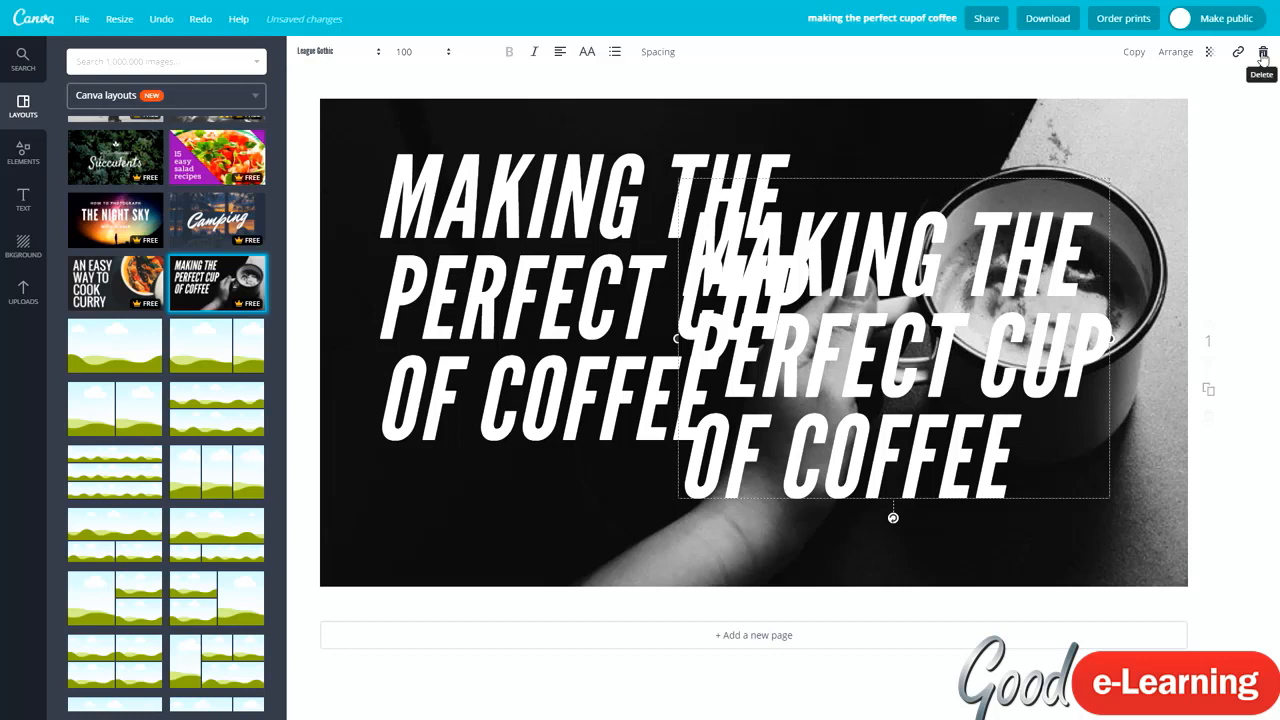
# Delete the duplicate heading and move the remaining heading slightly towards the thumbnail's upper-left corner.
pyautogui.click(1263, 53)
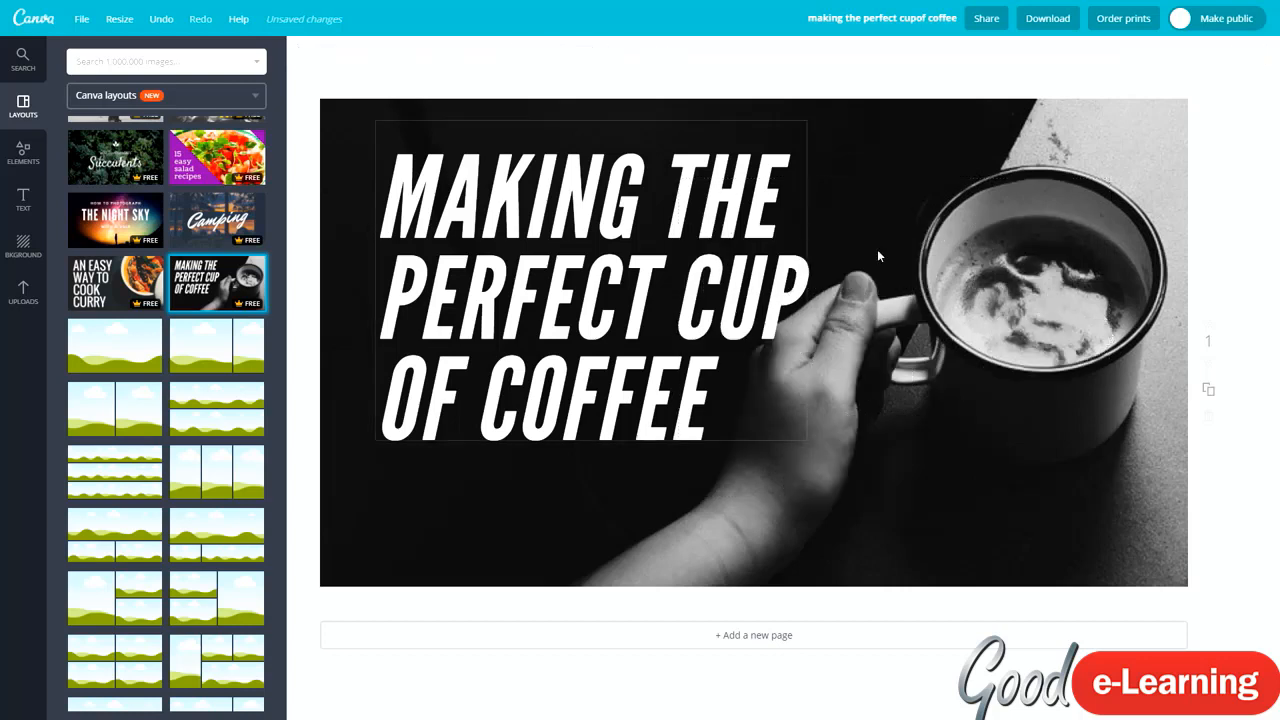
pyautogui.moveTo(598, 229); pyautogui.dragTo(576, 222)
pyautogui.click(871, 304)
pyautogui.click(576, 125)
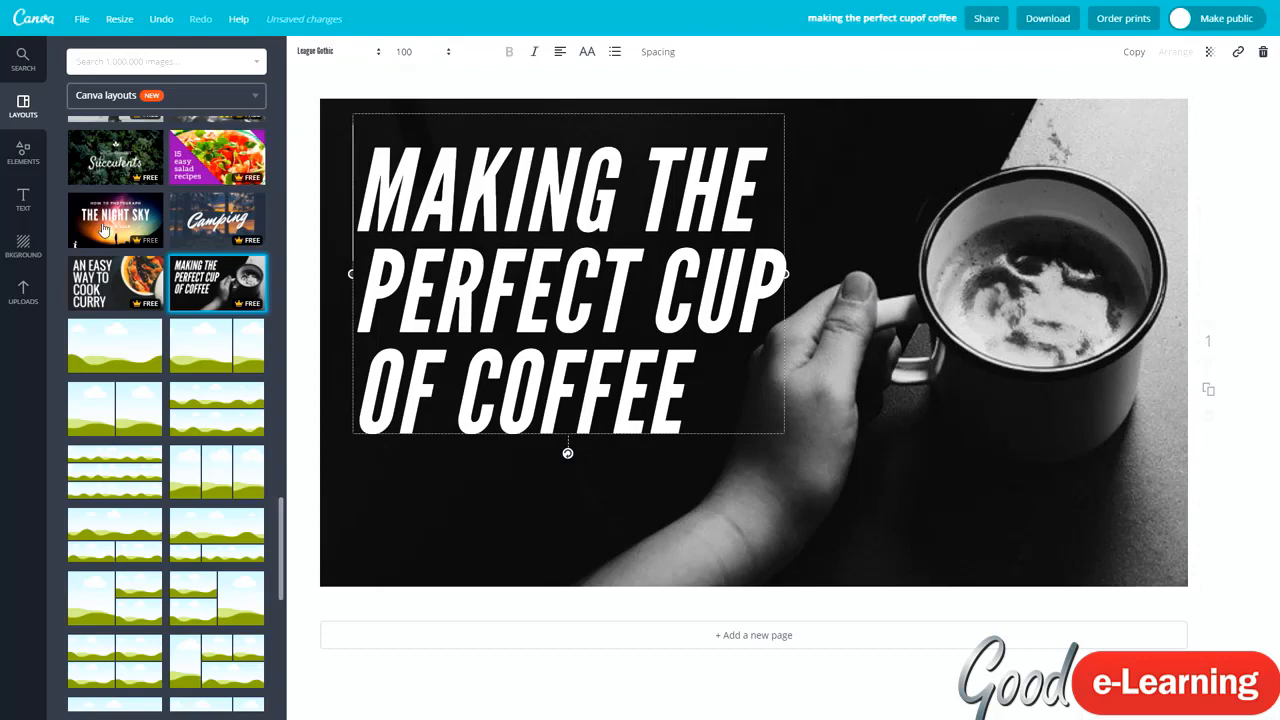
# Replace the coffee background with the black-and-white misty forest picture from the free photos.
pyautogui.click(28, 168)
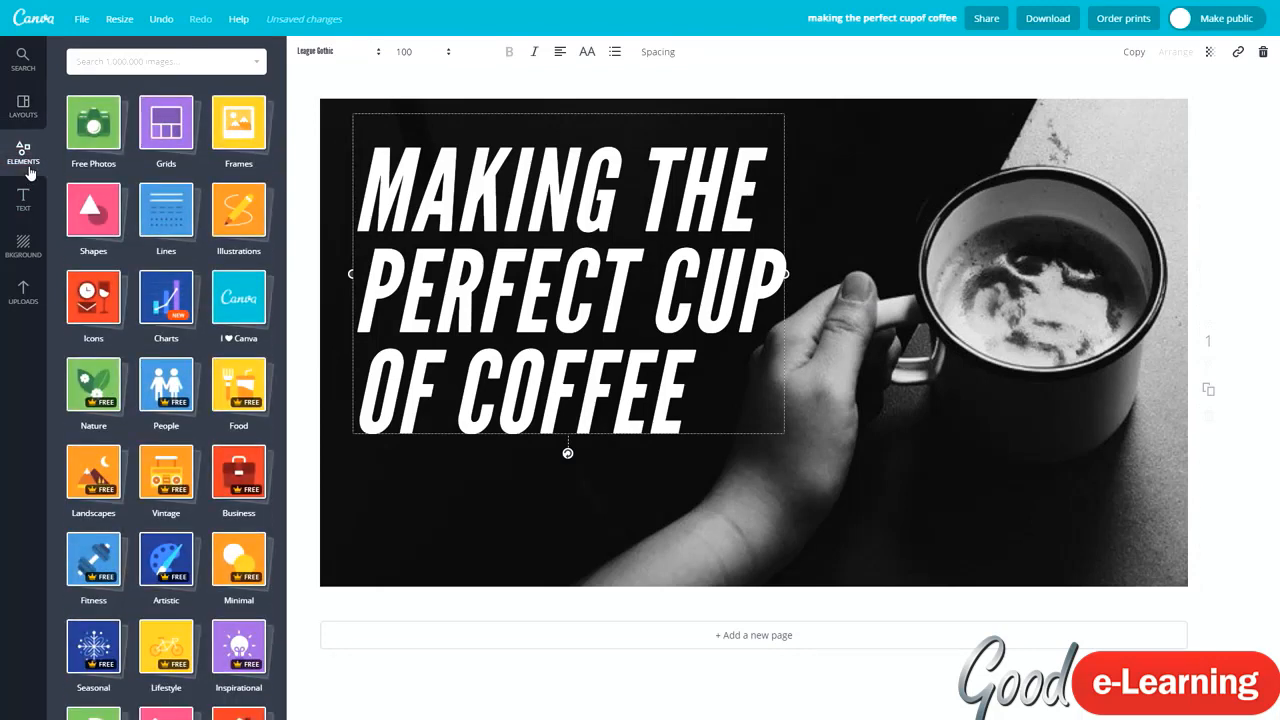
pyautogui.click(90, 130)
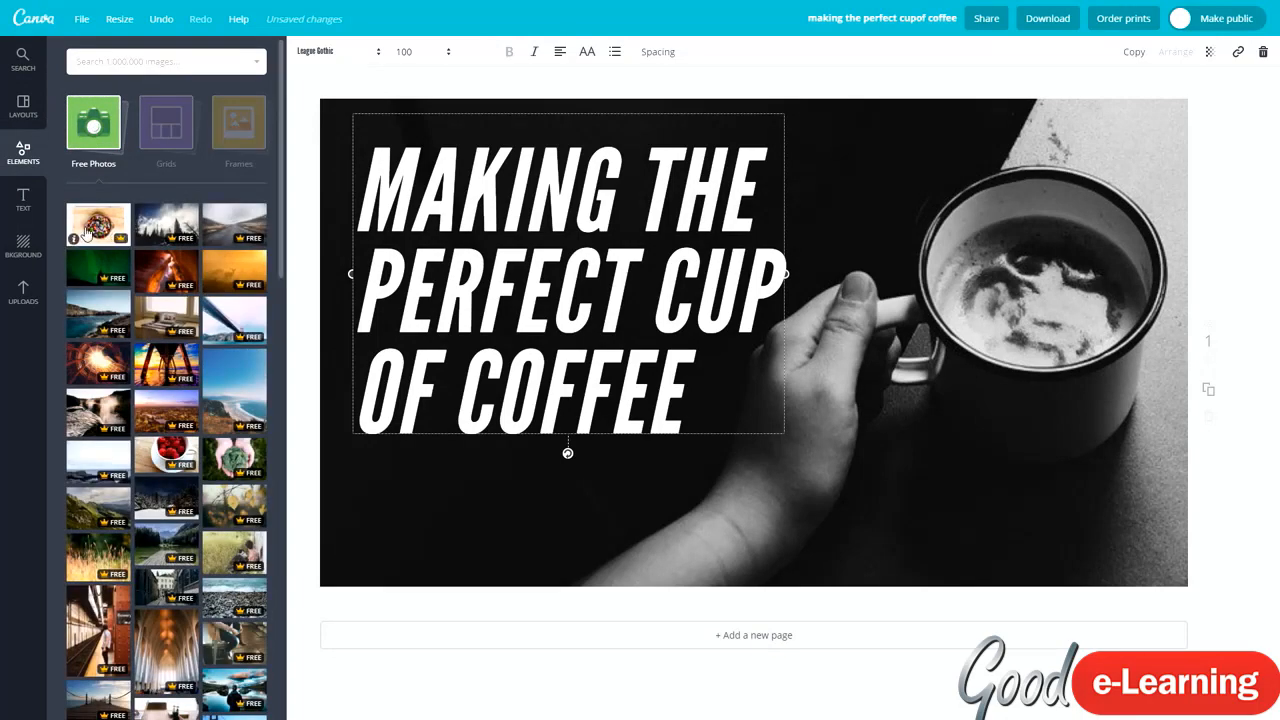
pyautogui.moveTo(145, 232); pyautogui.dragTo(789, 296)
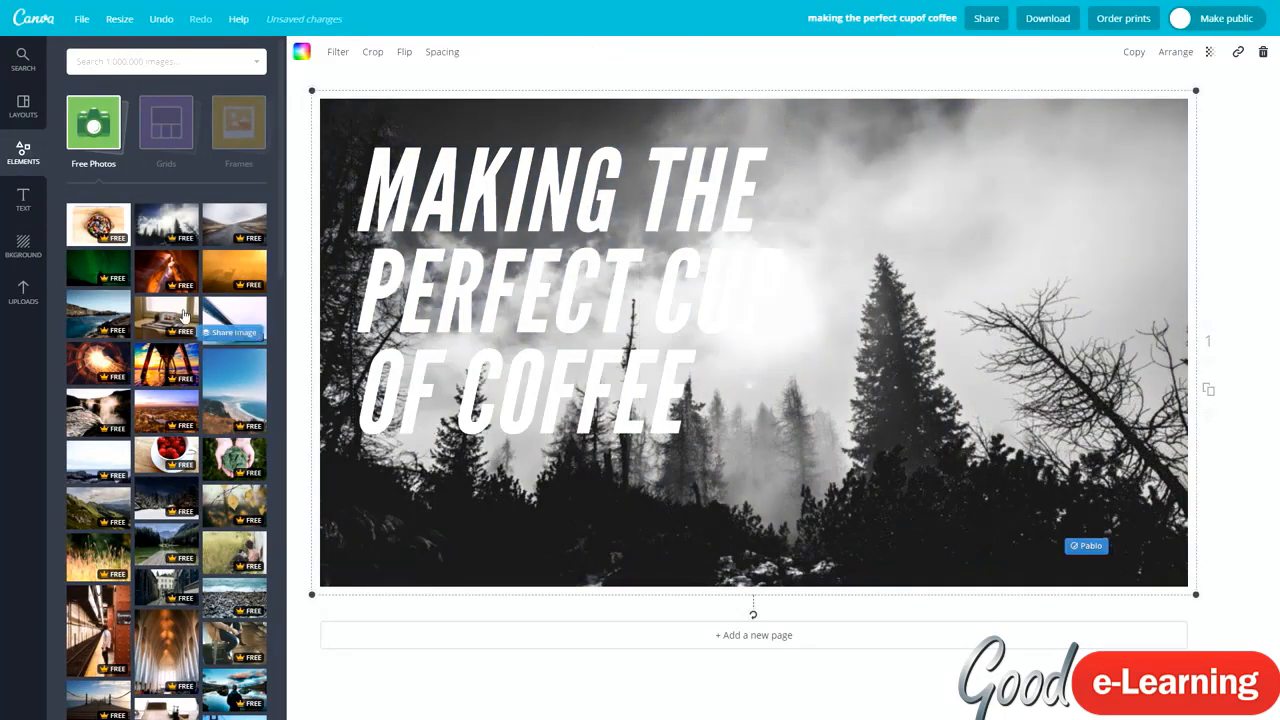
# Search the images for "macbook" and replace the thumbnail's background with the photo of a laptop and phone on a wooden desk.
pyautogui.click(148, 62)
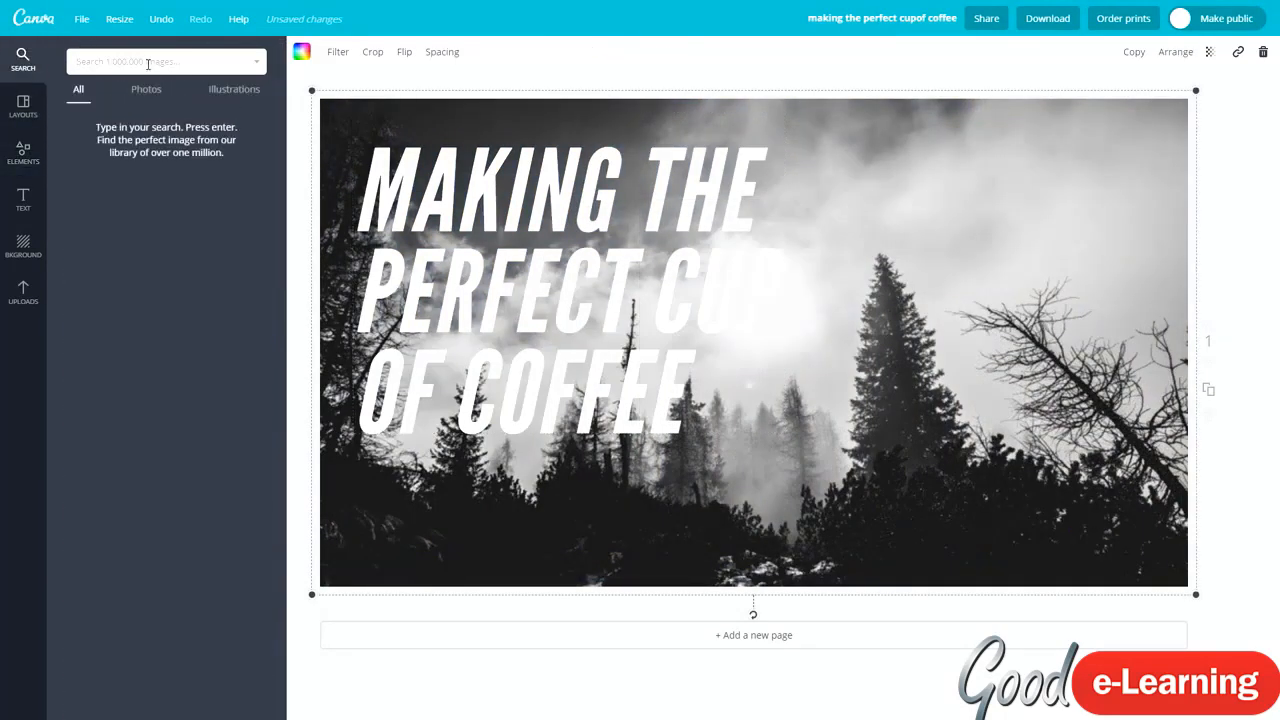
pyautogui.write('macbook')
pyautogui.press('Return')
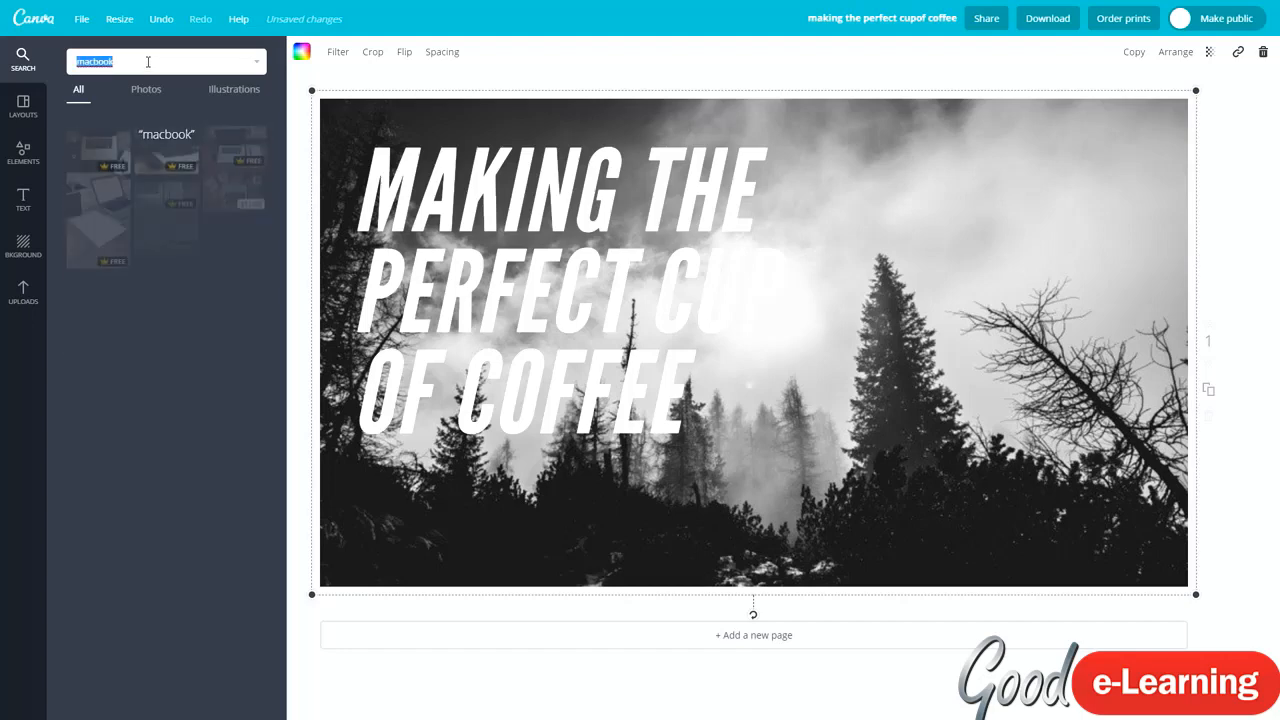
pyautogui.moveTo(155, 177); pyautogui.dragTo(837, 309)
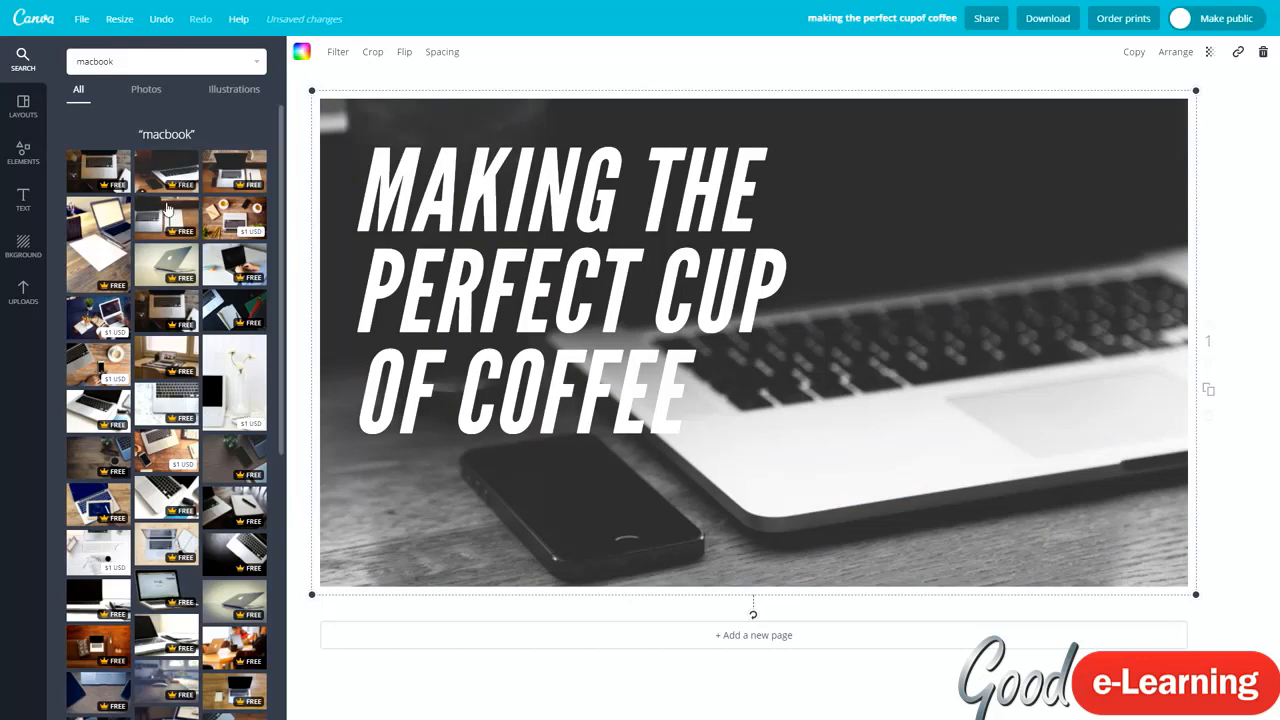
# Try other filters such as Edge on the laptop photo and set its filter to Normal.
pyautogui.click(338, 55)
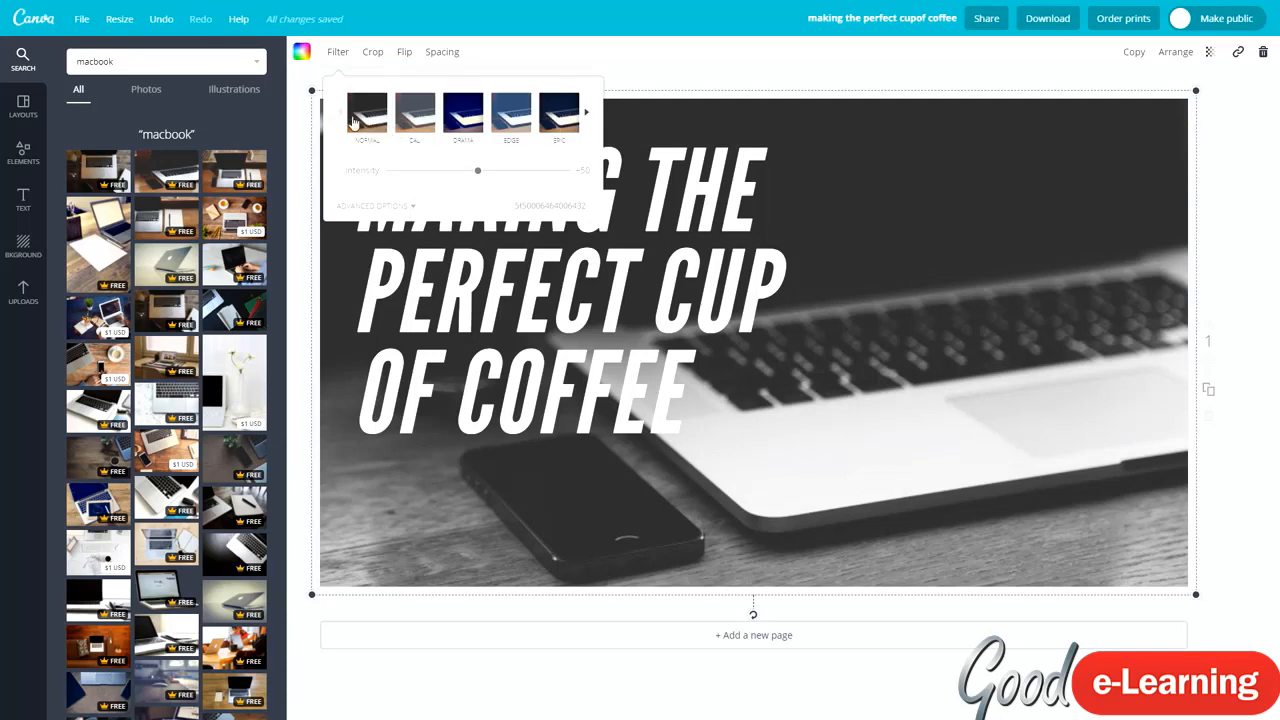
pyautogui.click(380, 124)
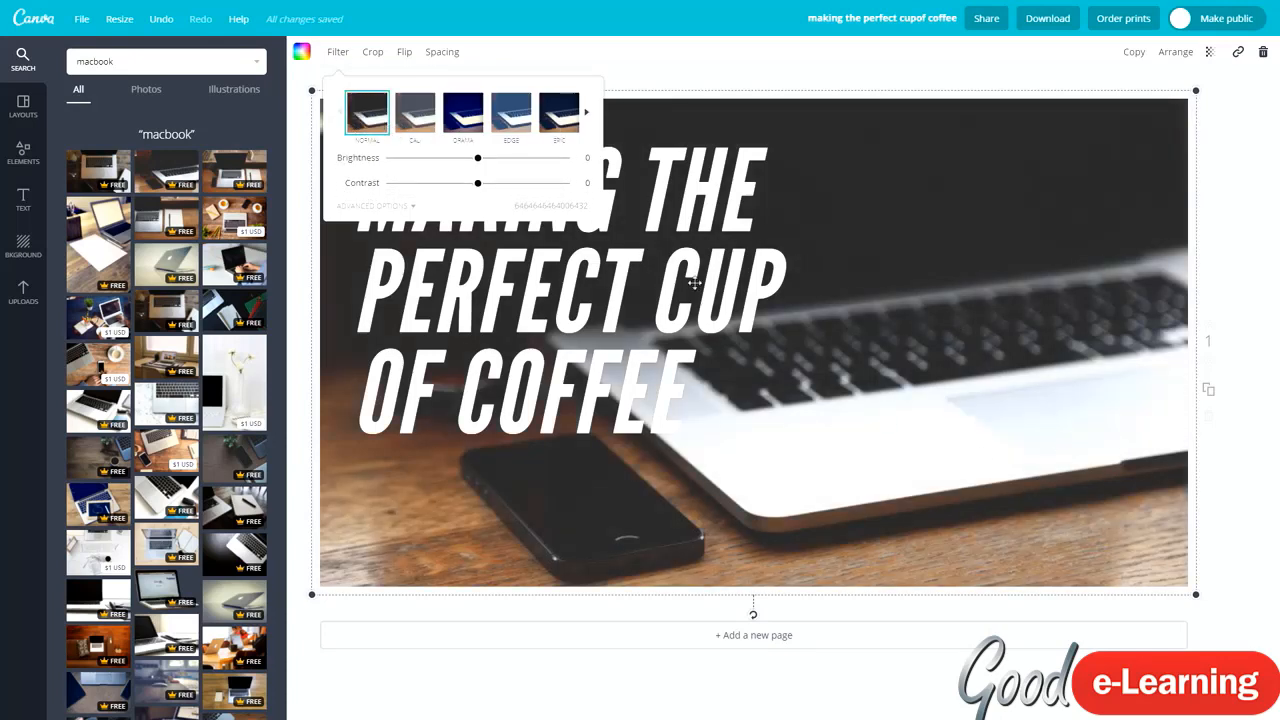
pyautogui.click(422, 128)
pyautogui.click(449, 124)
pyautogui.click(412, 124)
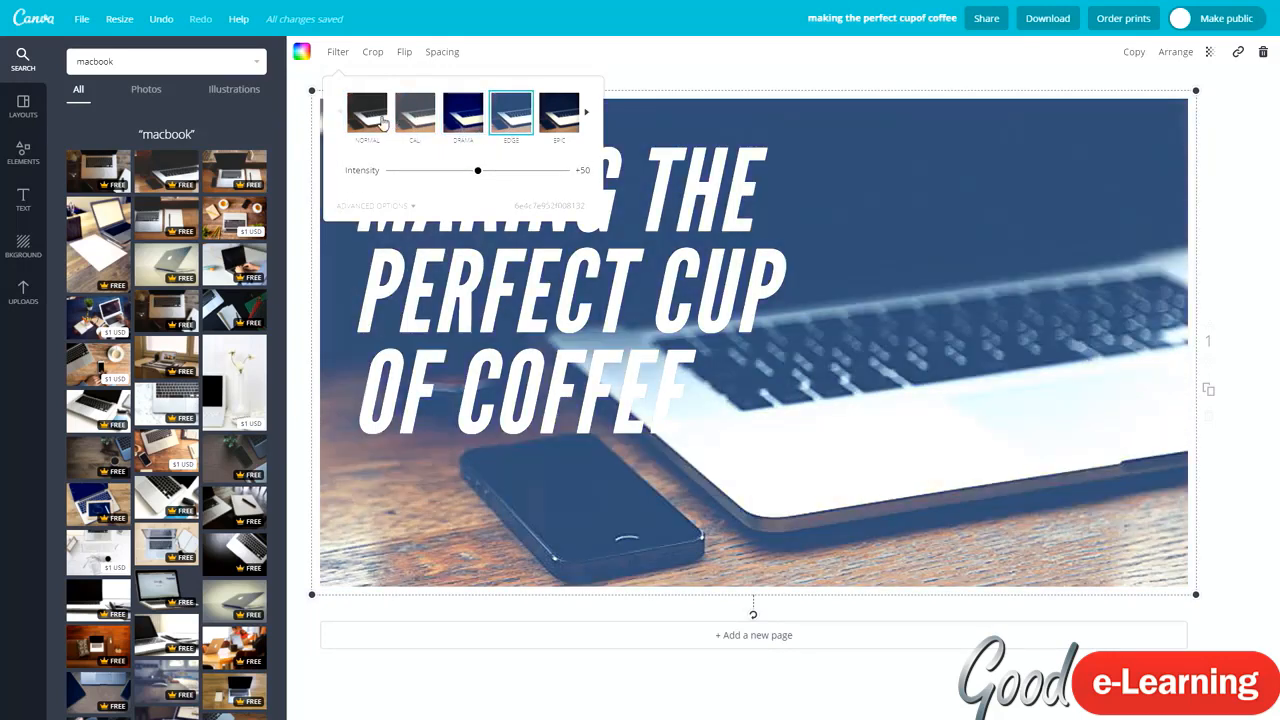
pyautogui.click(380, 124)
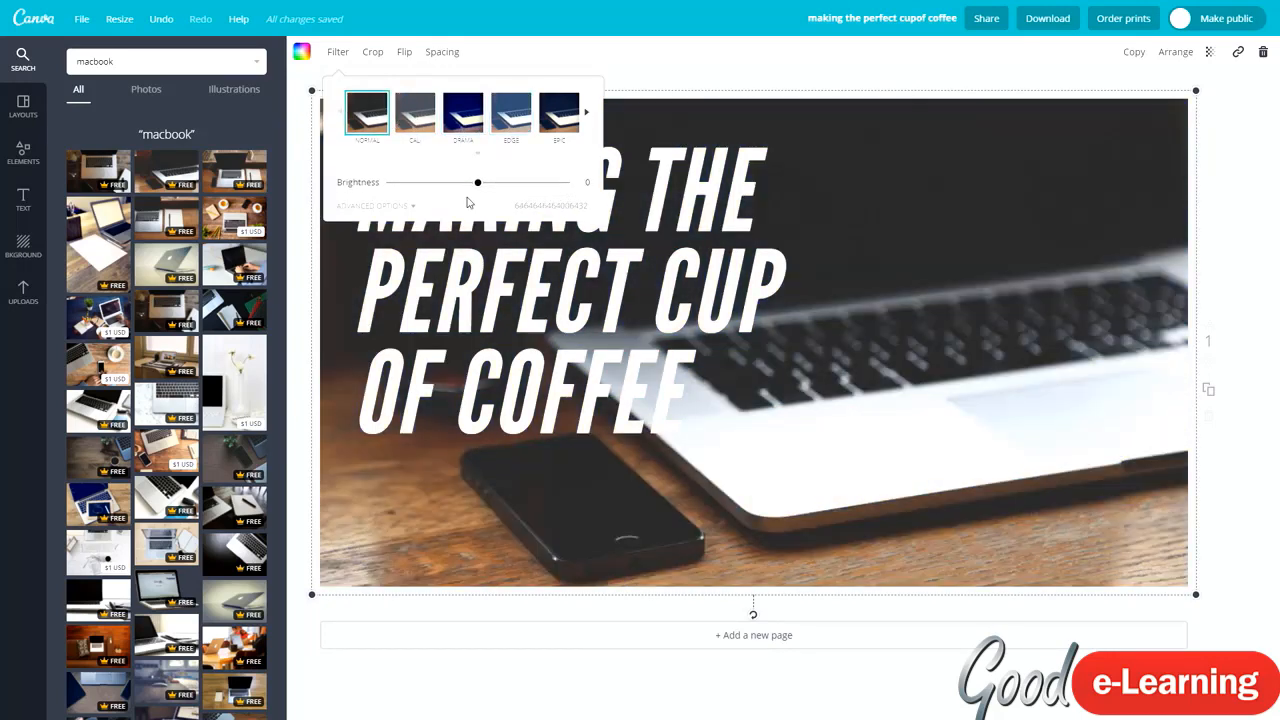
# Try advanced filter settings of brightness +50, contrast -44, saturation +21 and tint -33 on the photo, and bring them back to about zero.
pyautogui.click(405, 206)
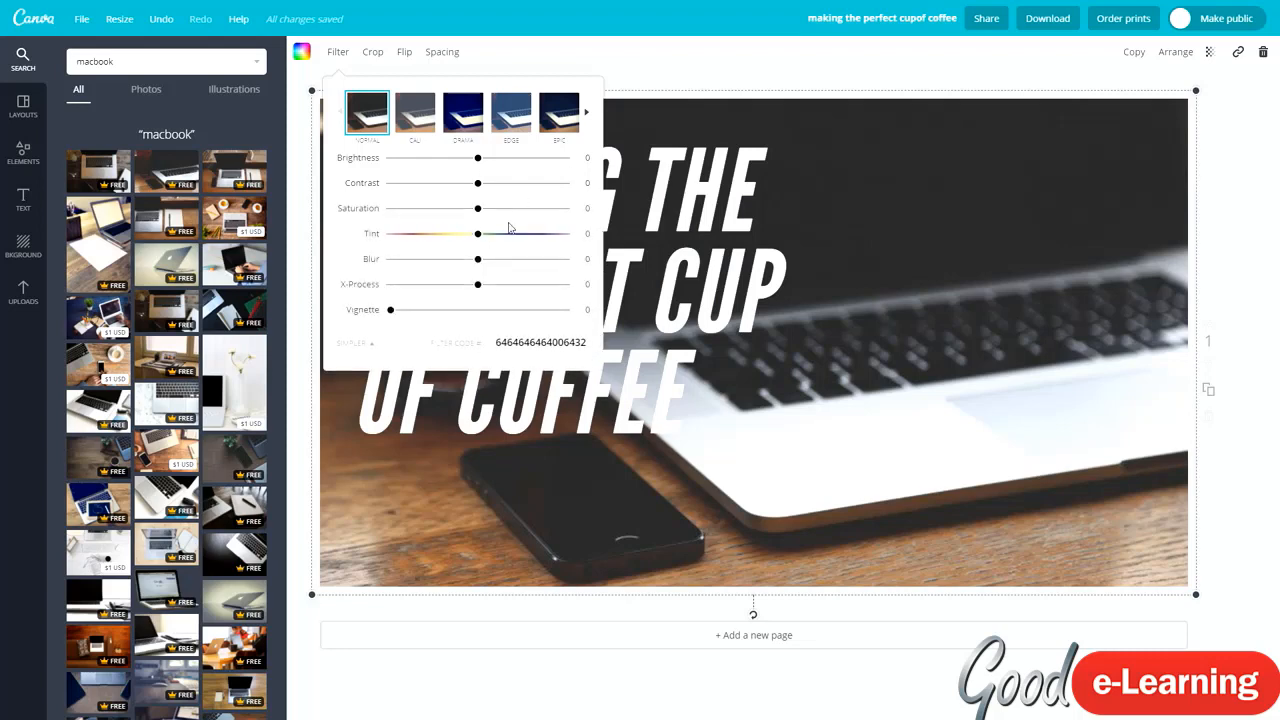
pyautogui.moveTo(479, 157); pyautogui.dragTo(451, 236)
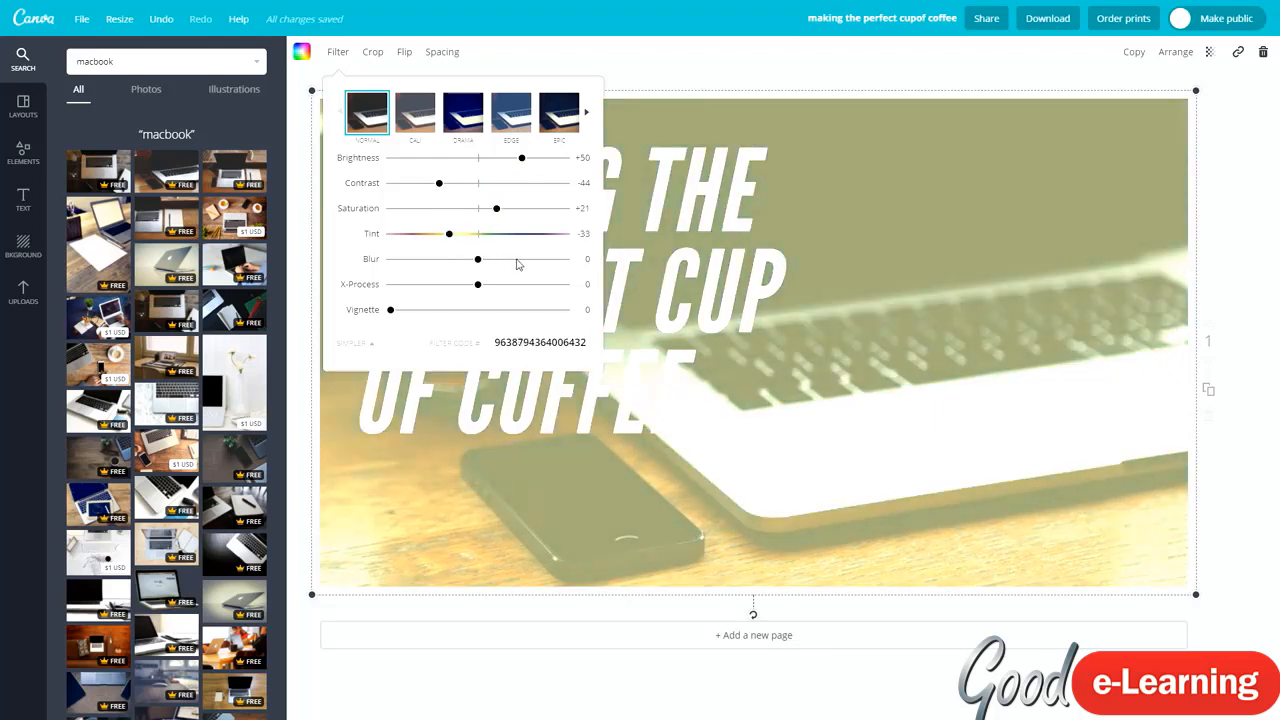
pyautogui.moveTo(517, 264); pyautogui.dragTo(479, 165)
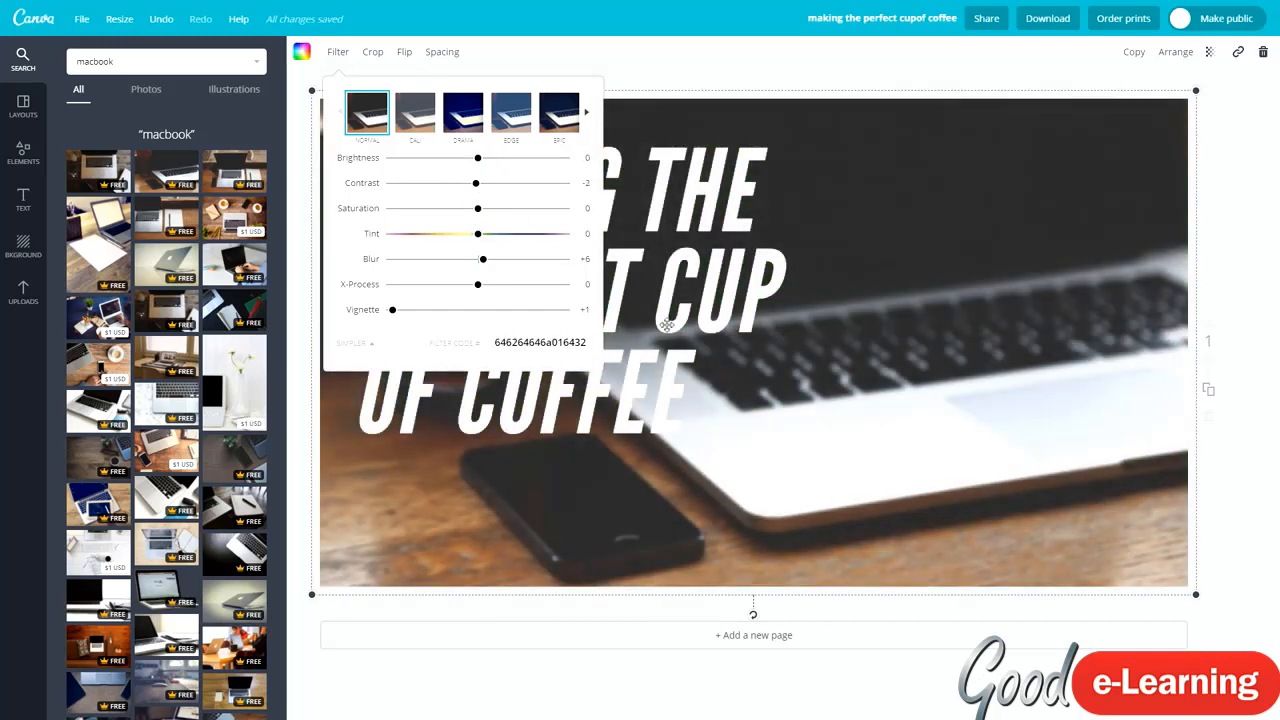
# Try the Grayscale filter on the laptop photo and return it to the Normal filter.
pyautogui.click(558, 112)
pyautogui.click(586, 112)
pyautogui.click(511, 112)
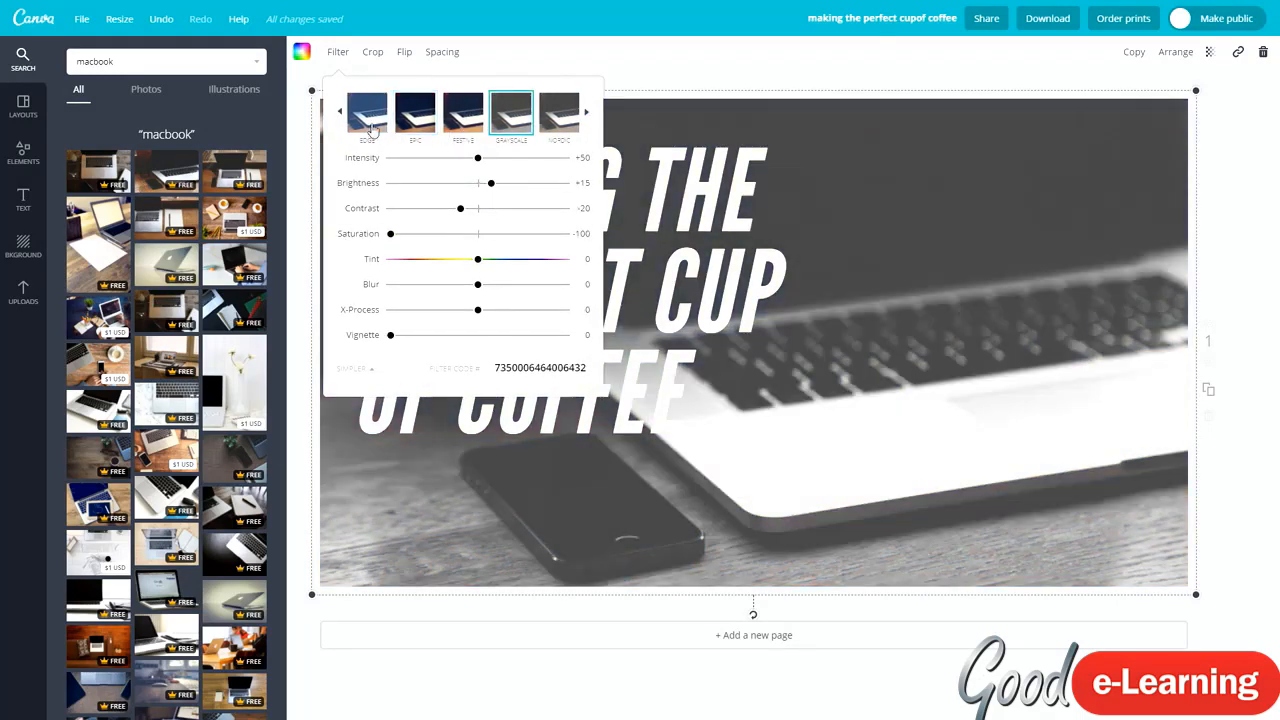
pyautogui.click(343, 111)
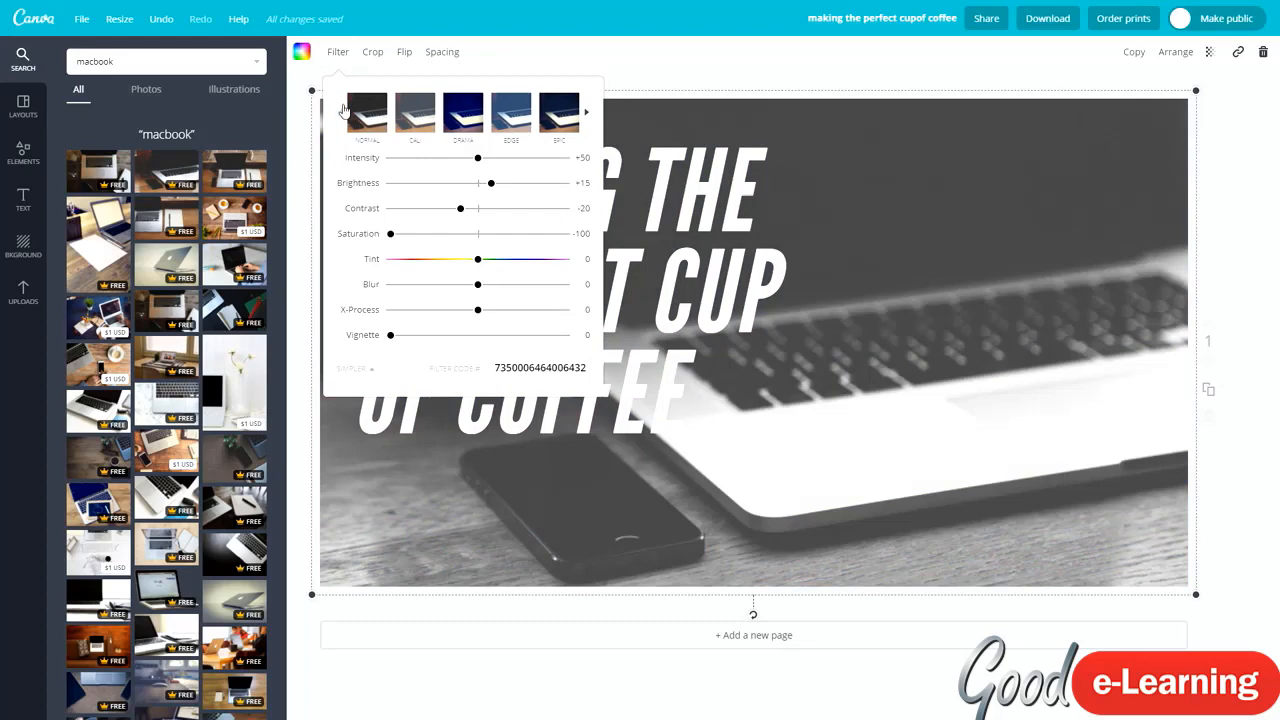
pyautogui.click(352, 122)
pyautogui.click(885, 222)
# Replace the entire heading text with "BLACKBRICK TRAINING".
pyautogui.click(550, 230)
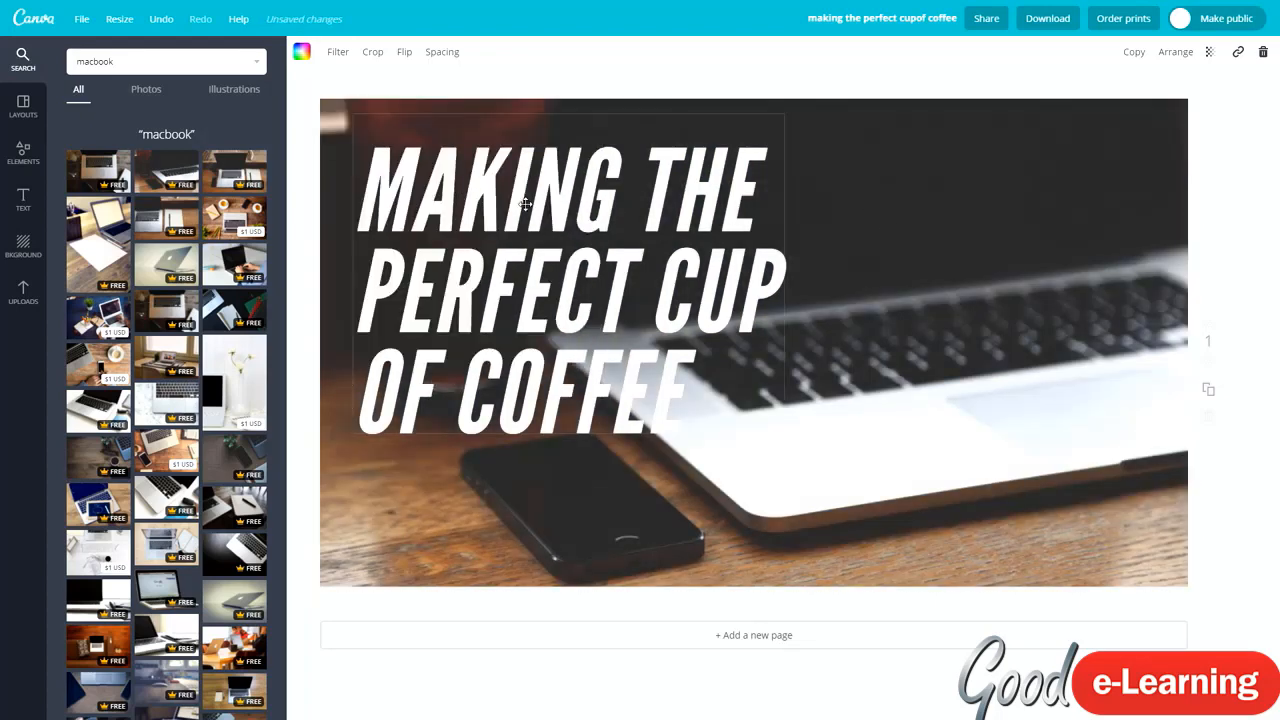
pyautogui.moveTo(646, 362); pyautogui.dragTo(577, 356)
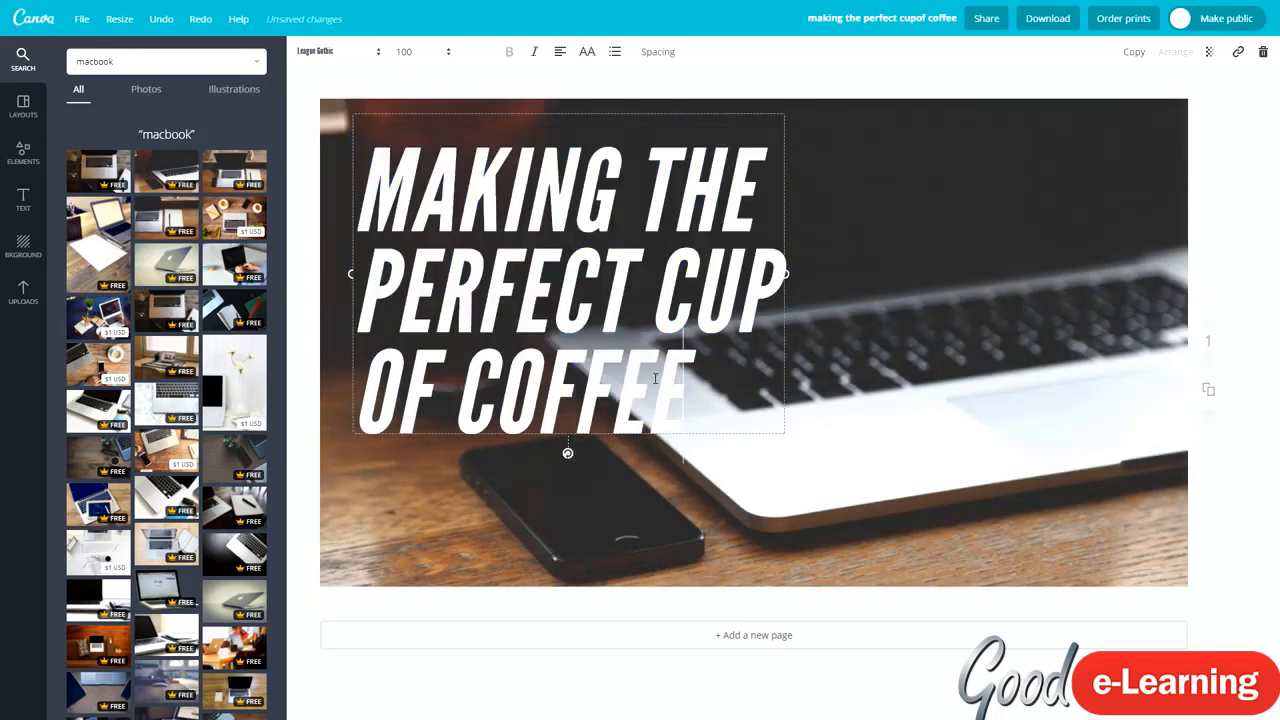
pyautogui.moveTo(690, 400); pyautogui.dragTo(360, 250)
pyautogui.write('P')
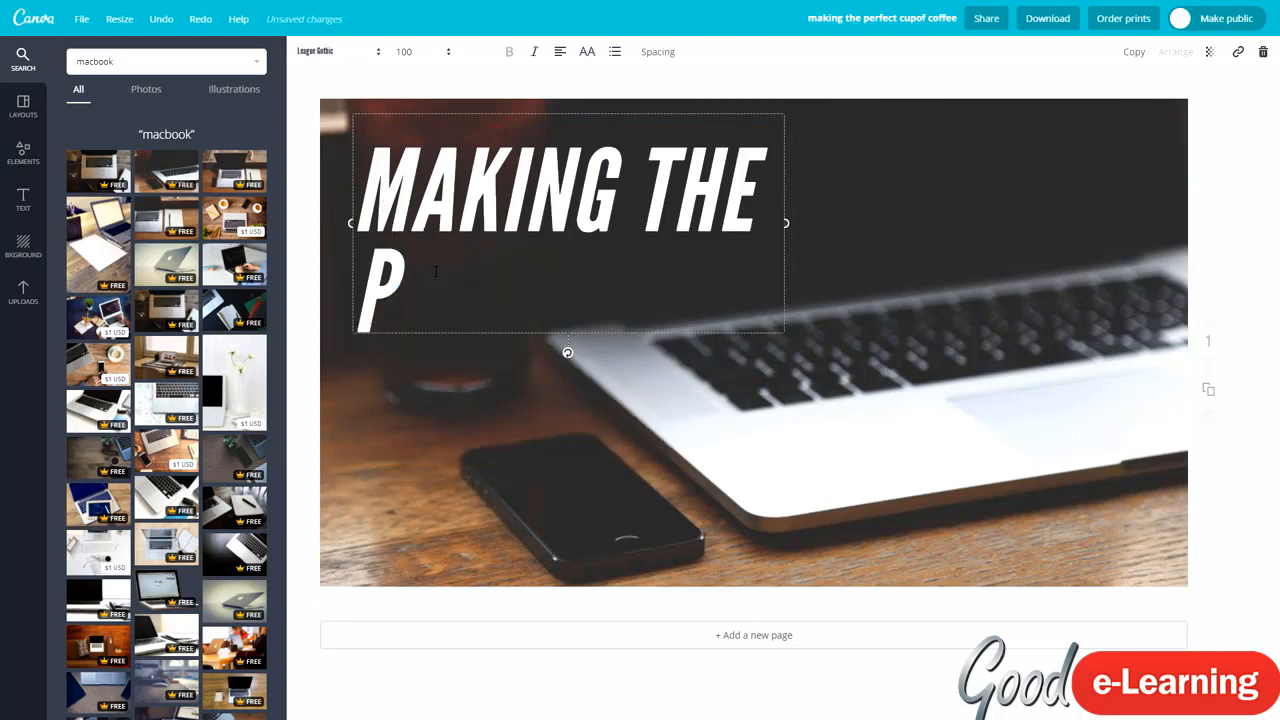
pyautogui.hotkey('ctrl', 'a')
pyautogui.press('BackSpace')
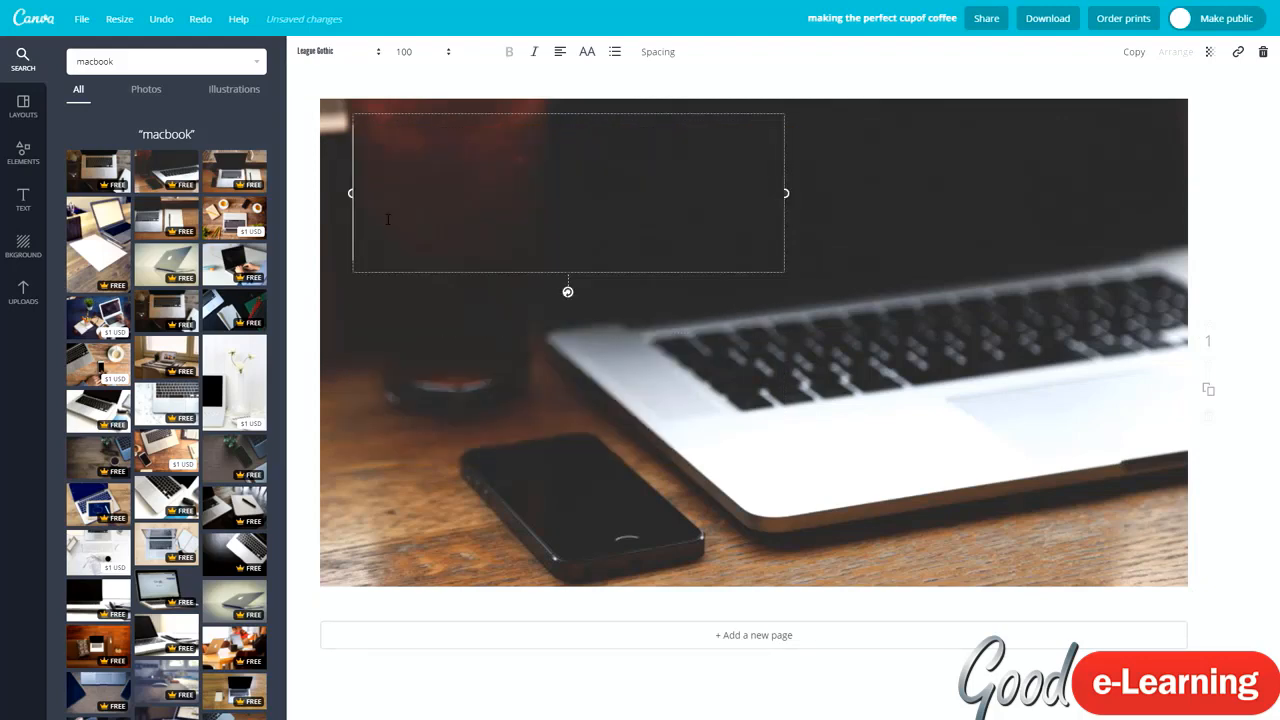
pyautogui.write('BALCK')
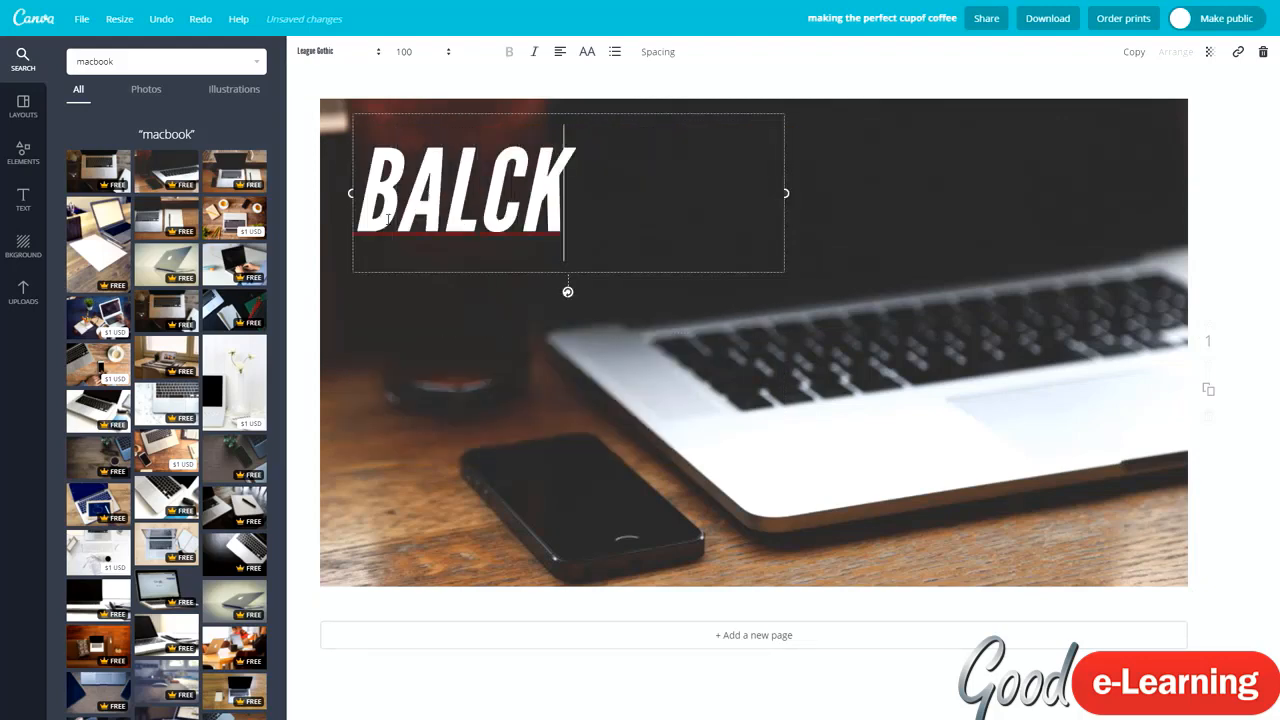
pyautogui.press('BackSpace')
pyautogui.press('BackSpace')
pyautogui.press('BackSpace')
pyautogui.press('BackSpace')
pyautogui.write('LACK')
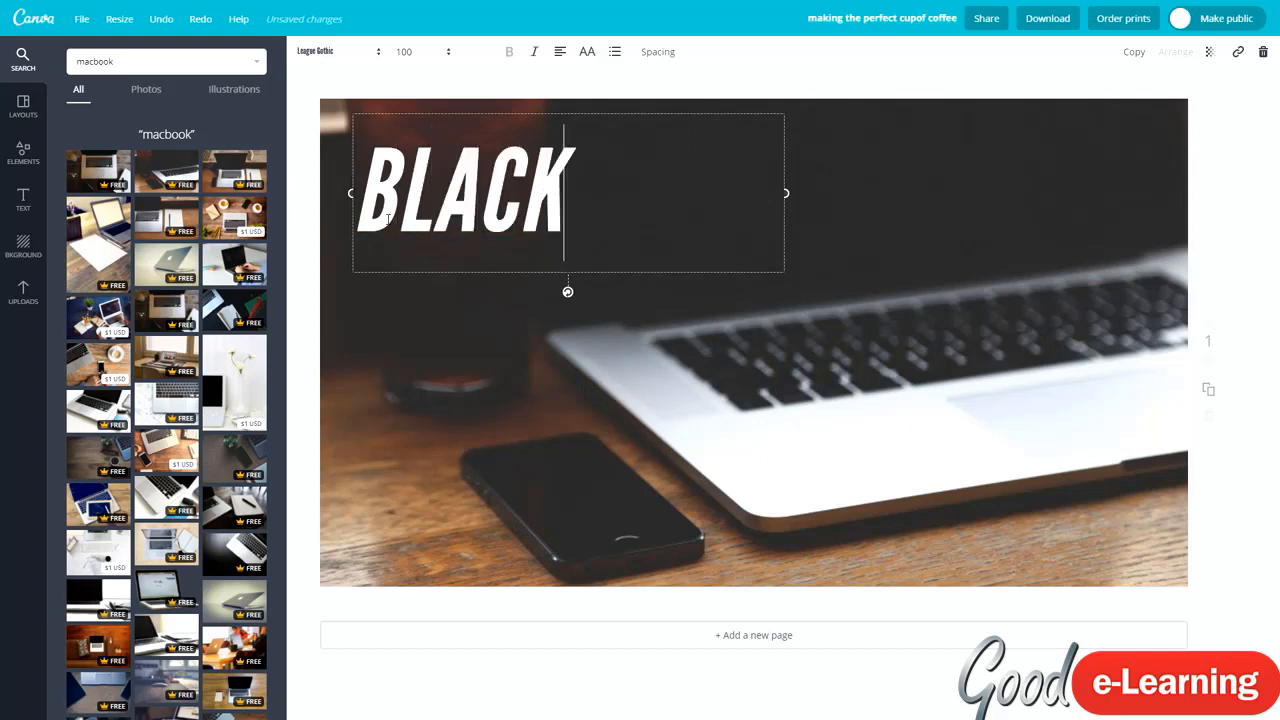
pyautogui.write('BRICK TRAIN')
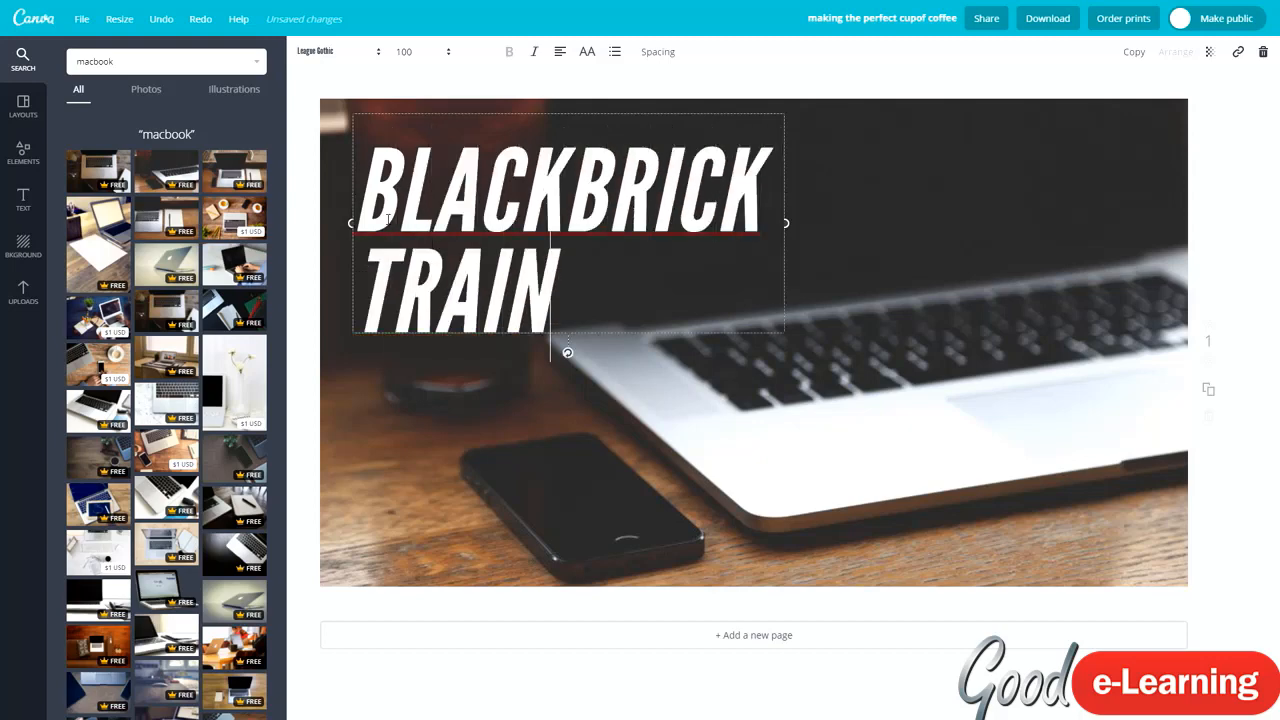
pyautogui.write('ING')
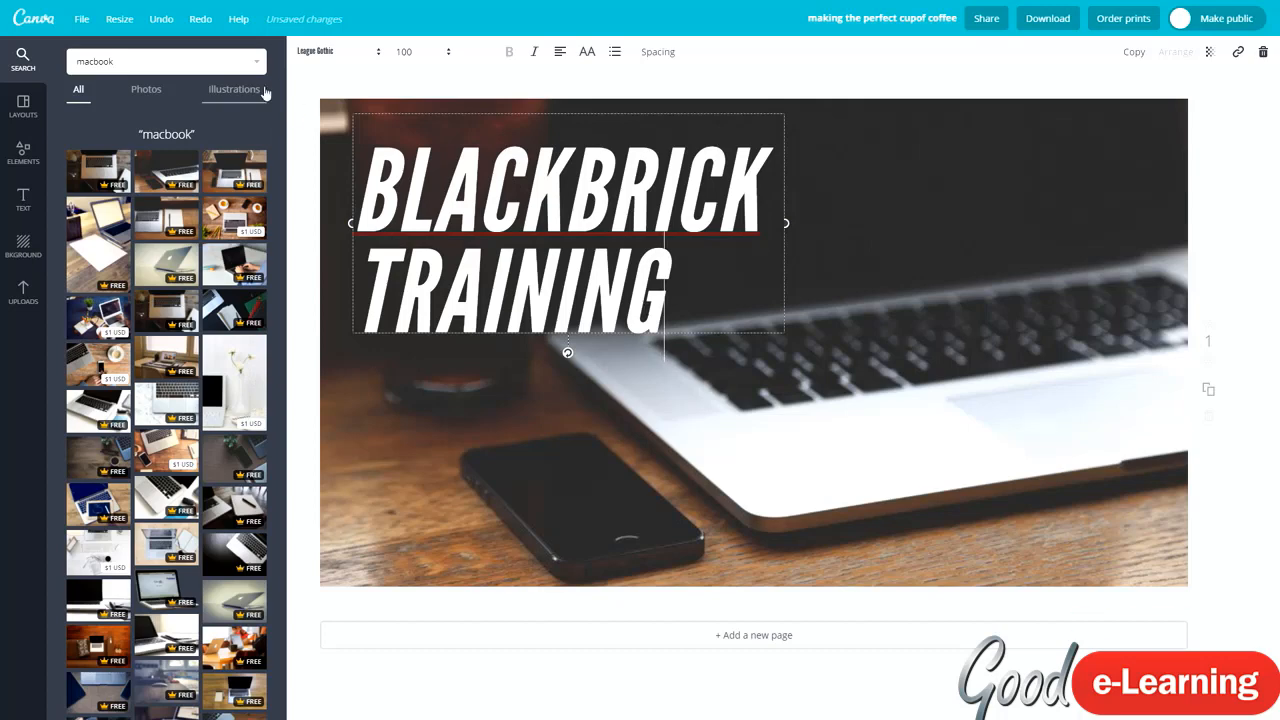
pyautogui.click(728, 474)
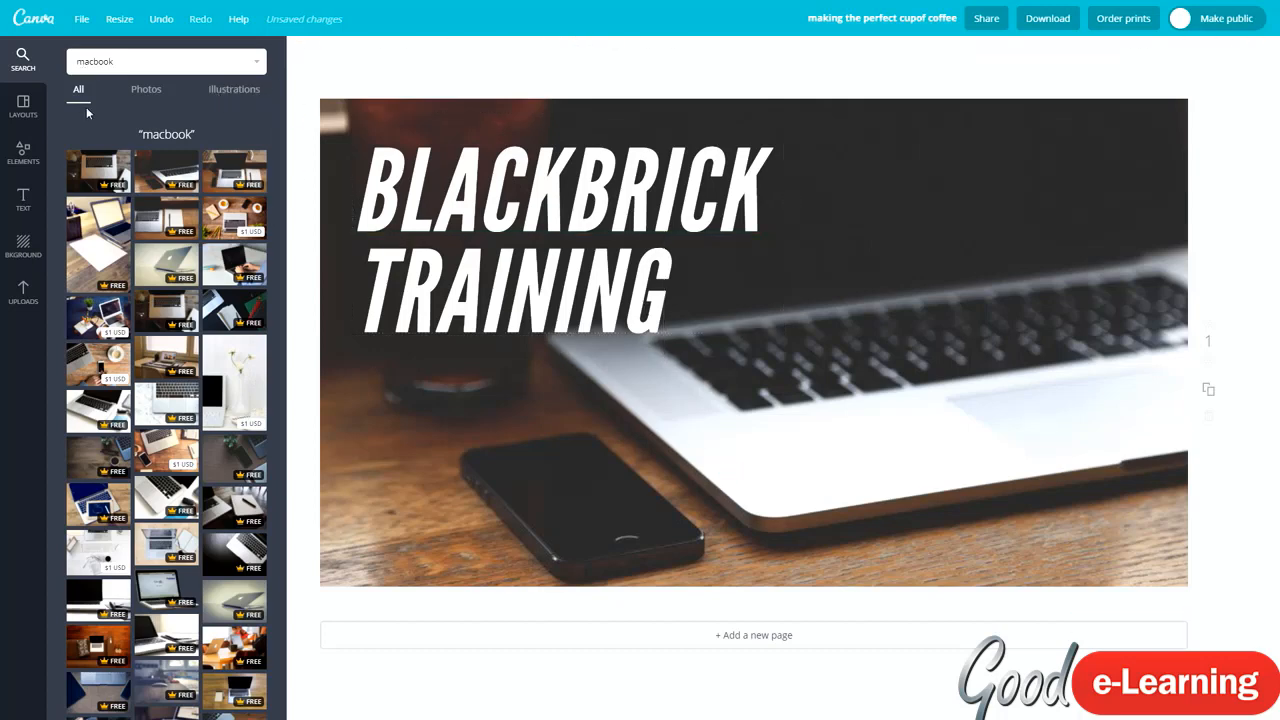
# Apply the "The Top Ten Music Videos" layout to the first page.
pyautogui.click(24, 106)
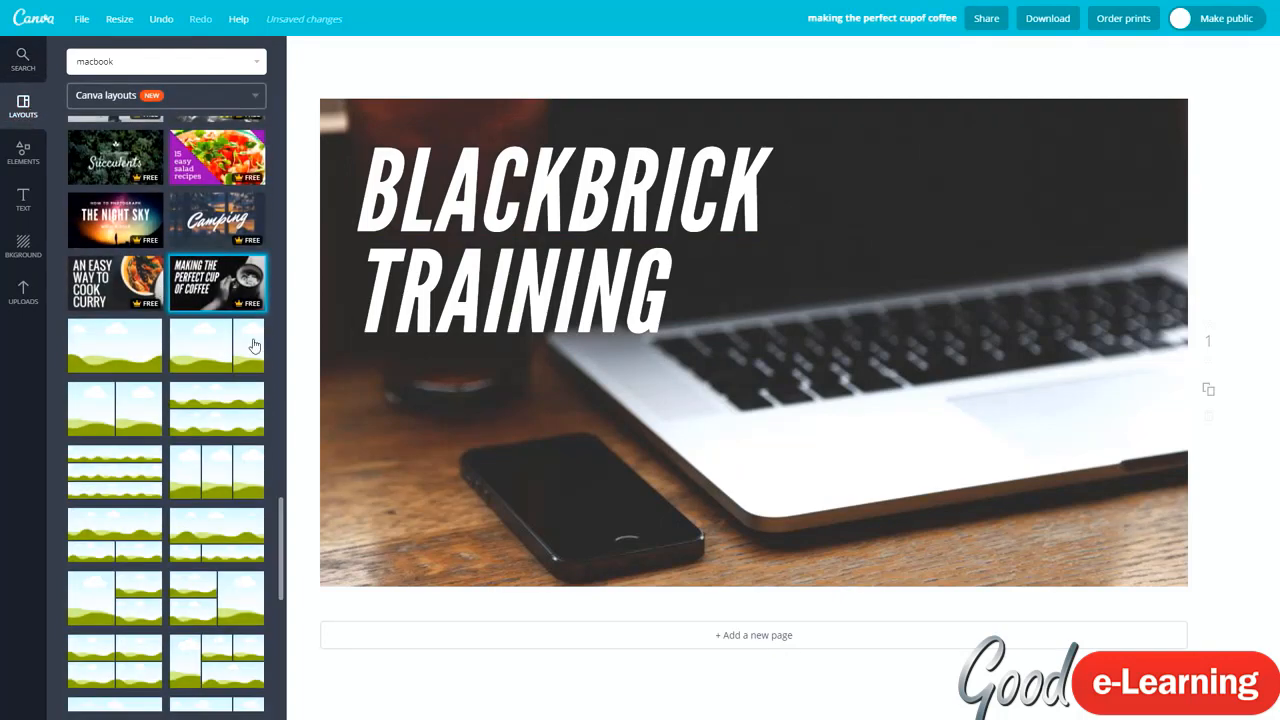
pyautogui.scroll(15, 254, 345)
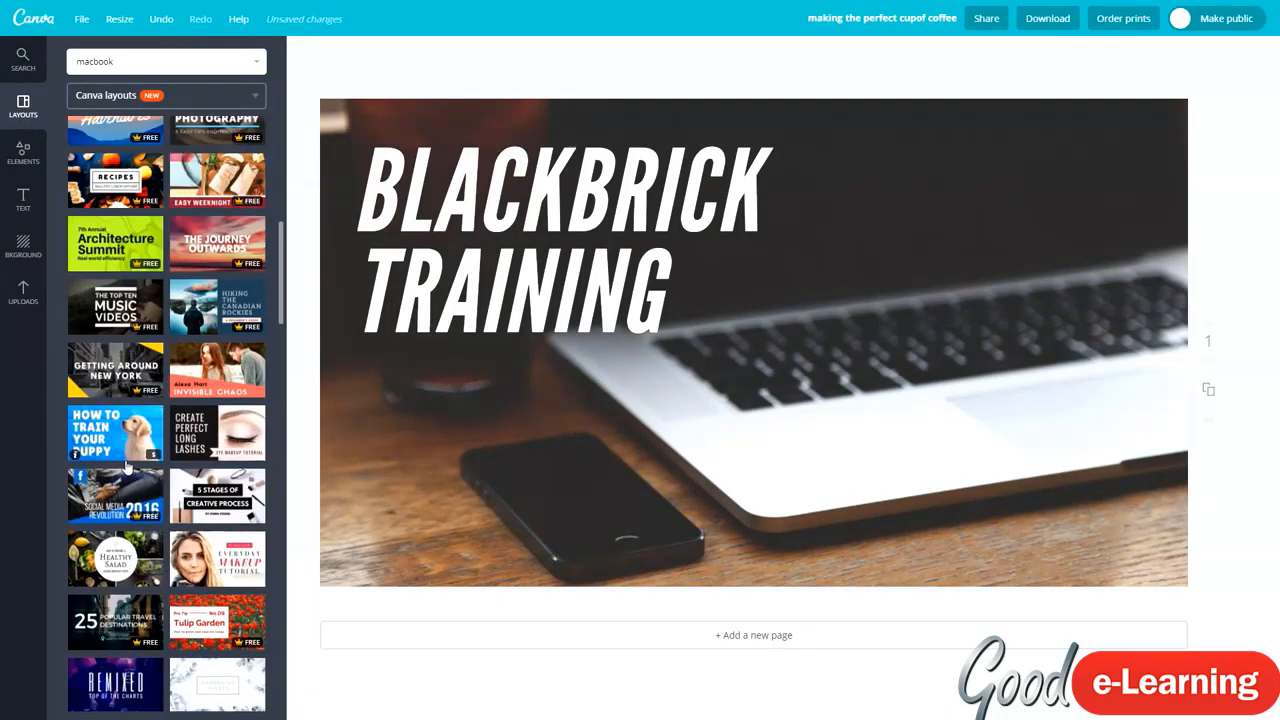
pyautogui.click(115, 307)
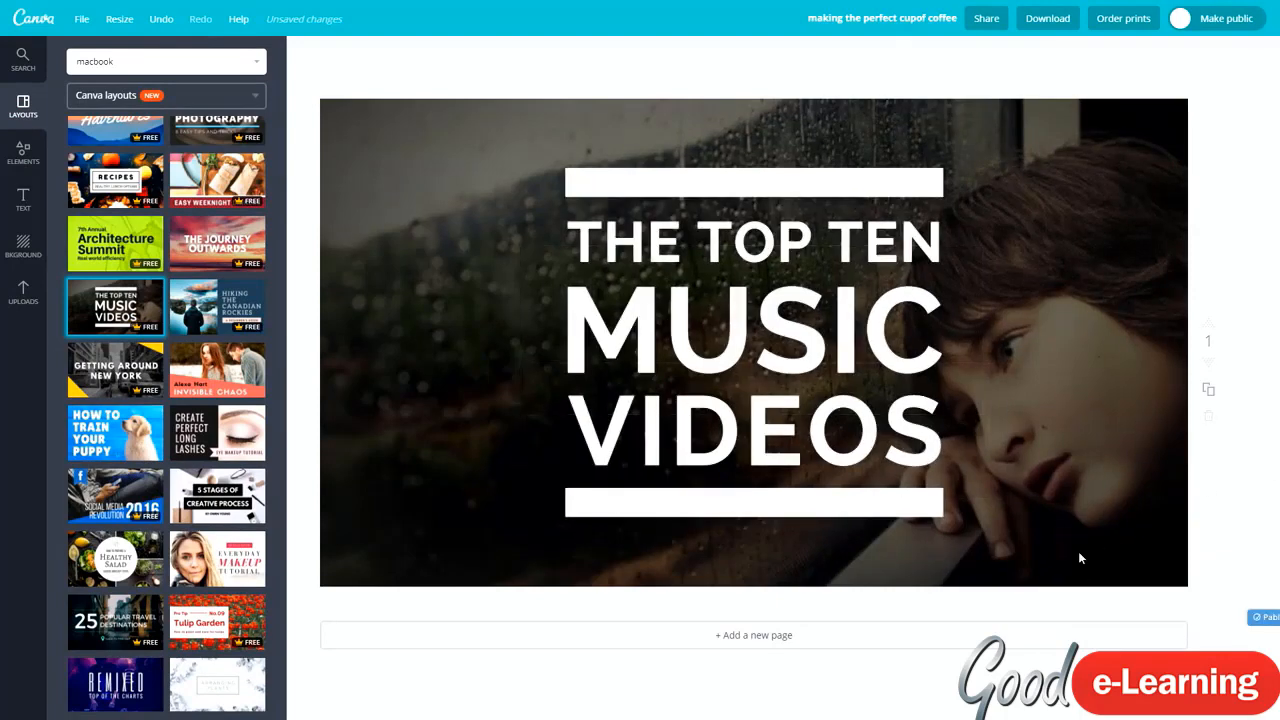
# Add a second page and apply the orange "Baking is as easy as 1-2-3!" layout to it.
pyautogui.click(737, 636)
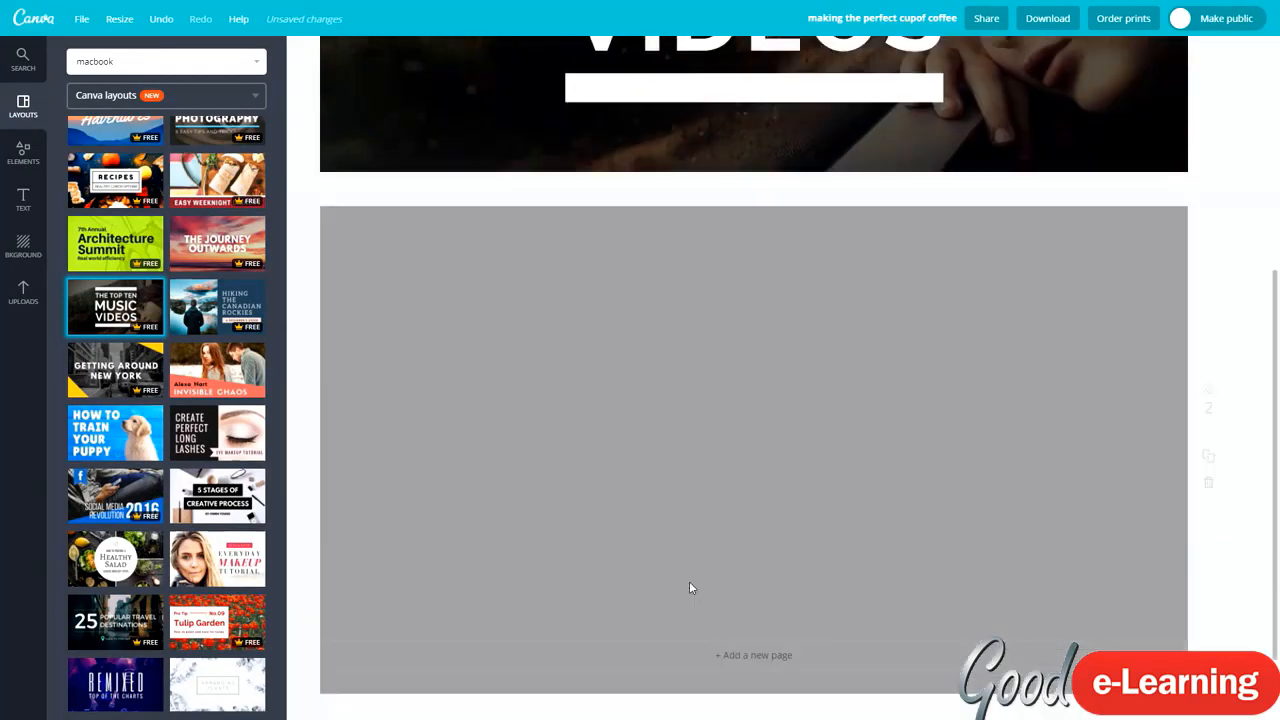
pyautogui.scroll(2, 215, 265)
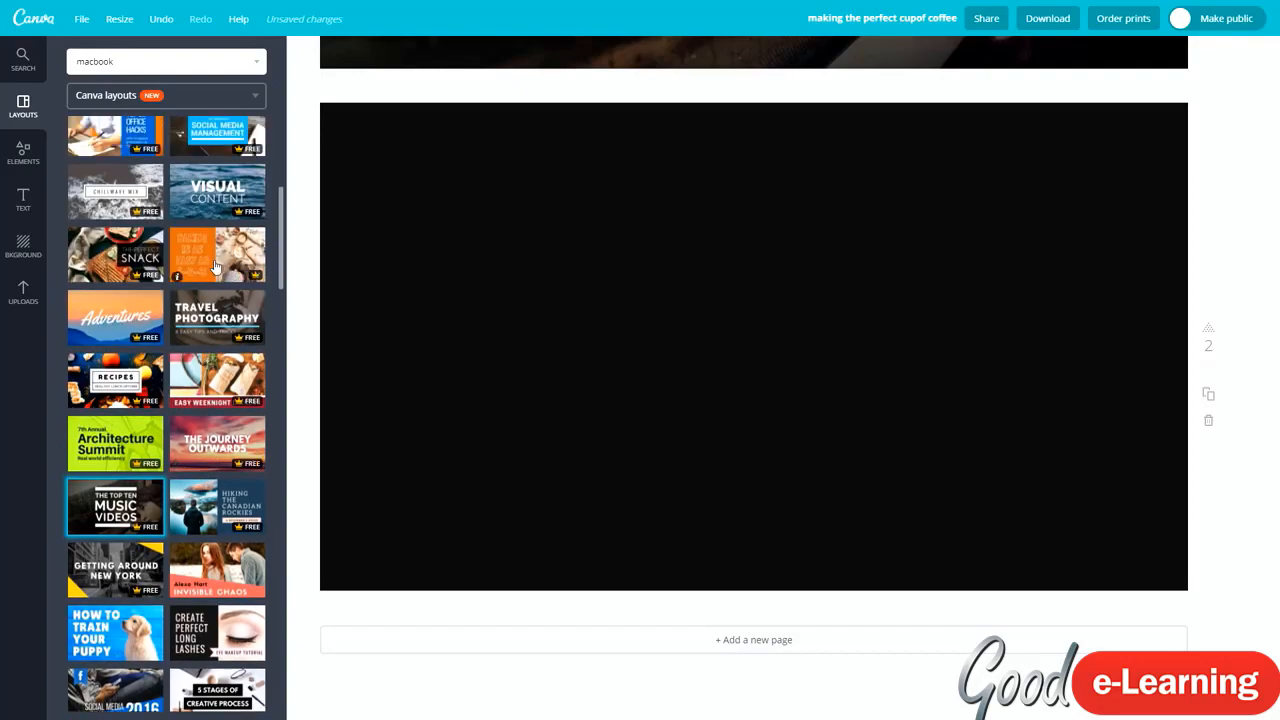
pyautogui.click(215, 265)
pyautogui.scroll(5, 833, 230)
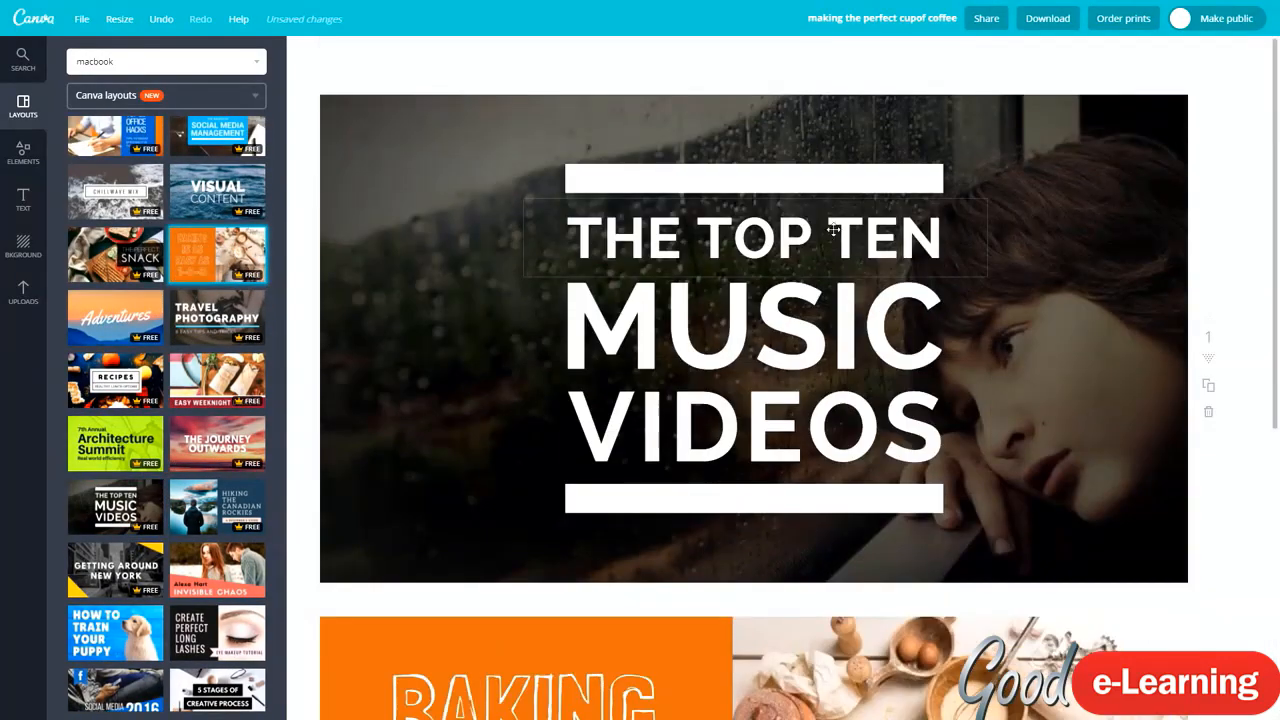
pyautogui.scroll(-5, 969, 211)
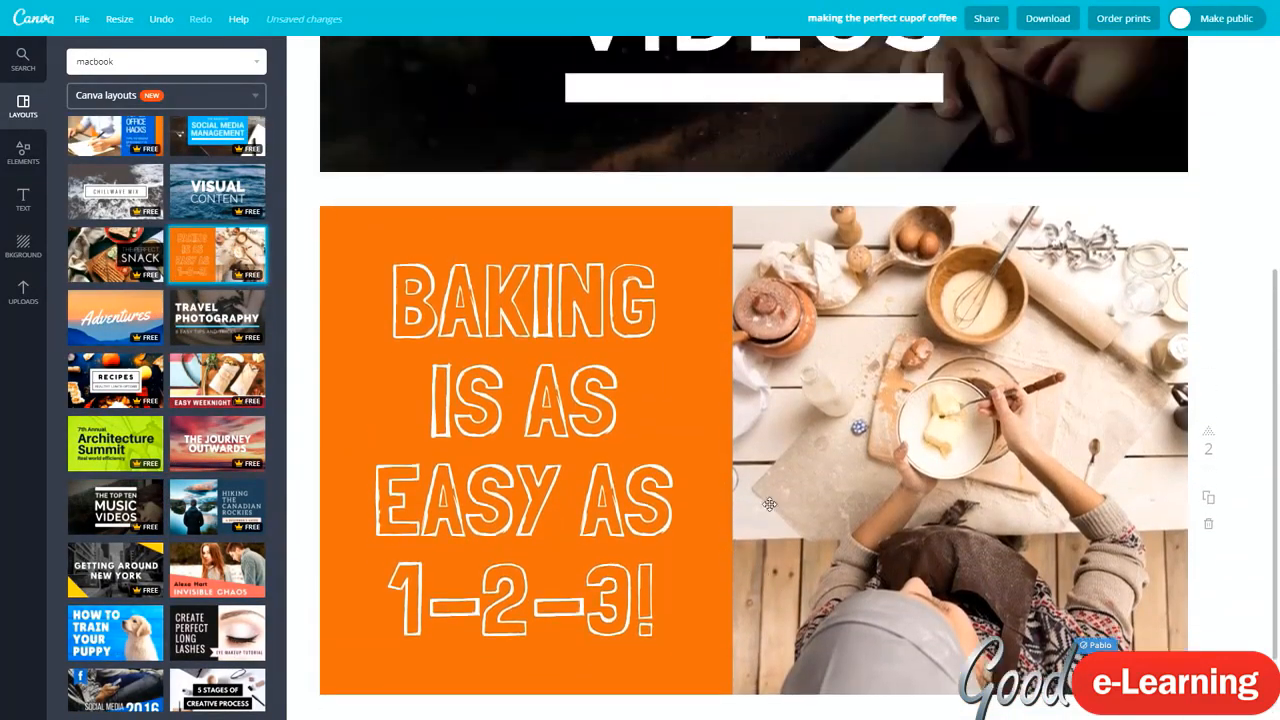
# Check the PNG download's page options by choosing only page 2 and switching back to all pages, and close the settings without downloading.
pyautogui.scroll(4, 769, 504)
pyautogui.click(1046, 17)
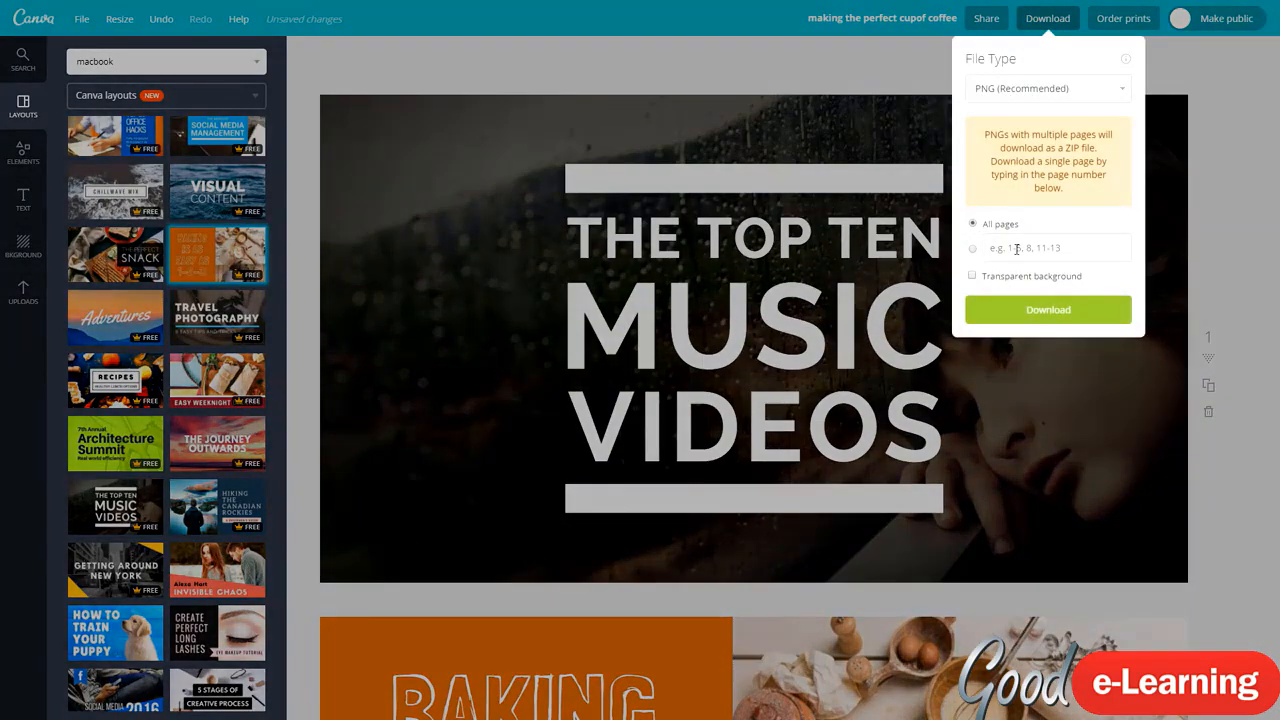
pyautogui.click(1016, 249)
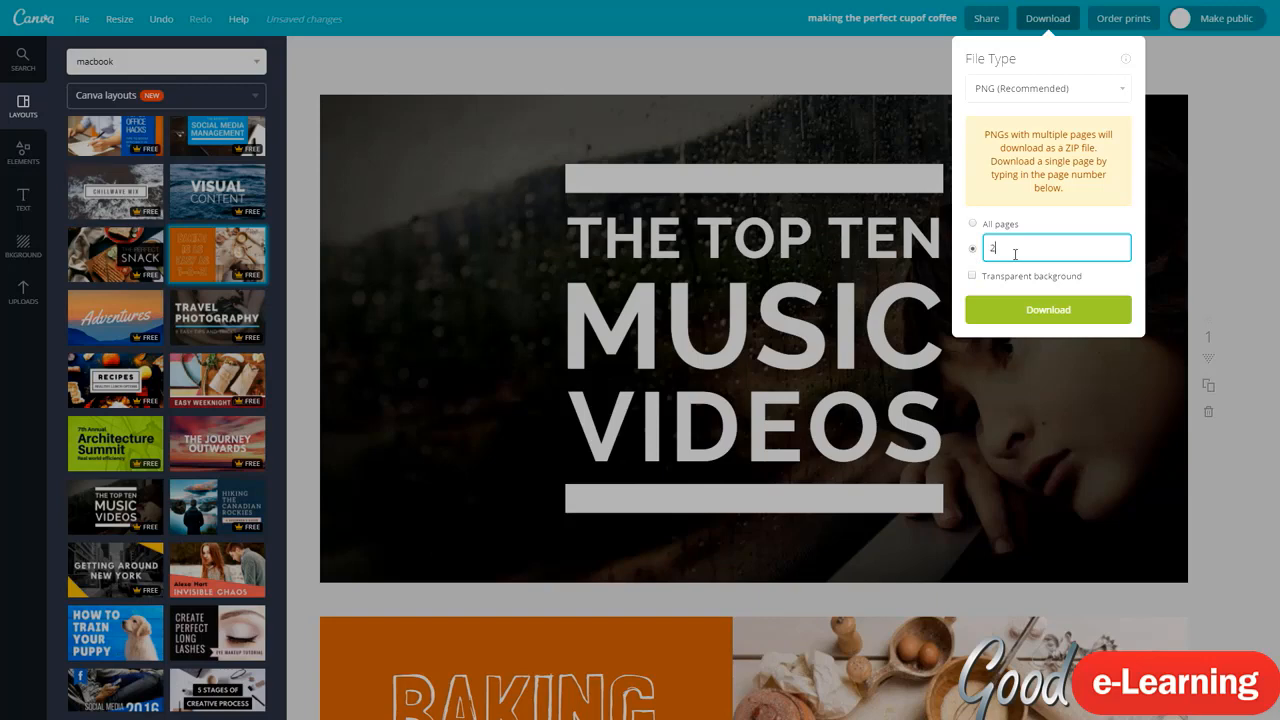
pyautogui.click(972, 225)
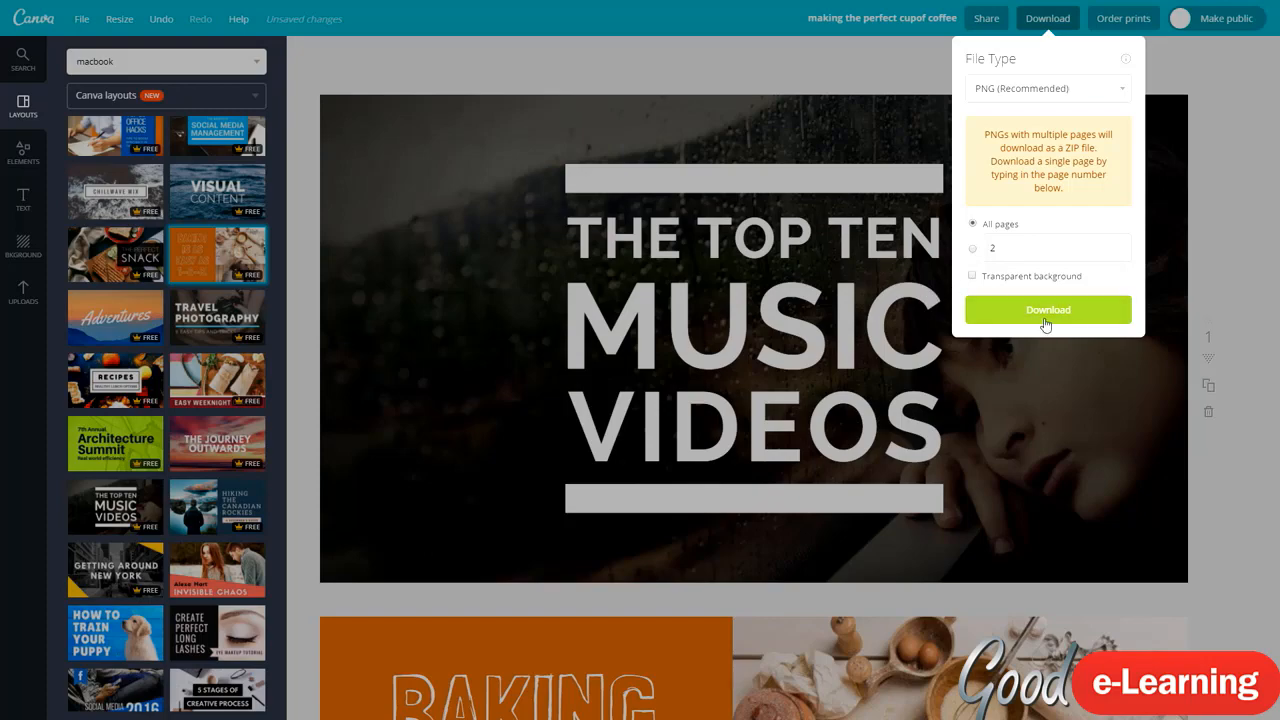
pyautogui.click(1264, 225)
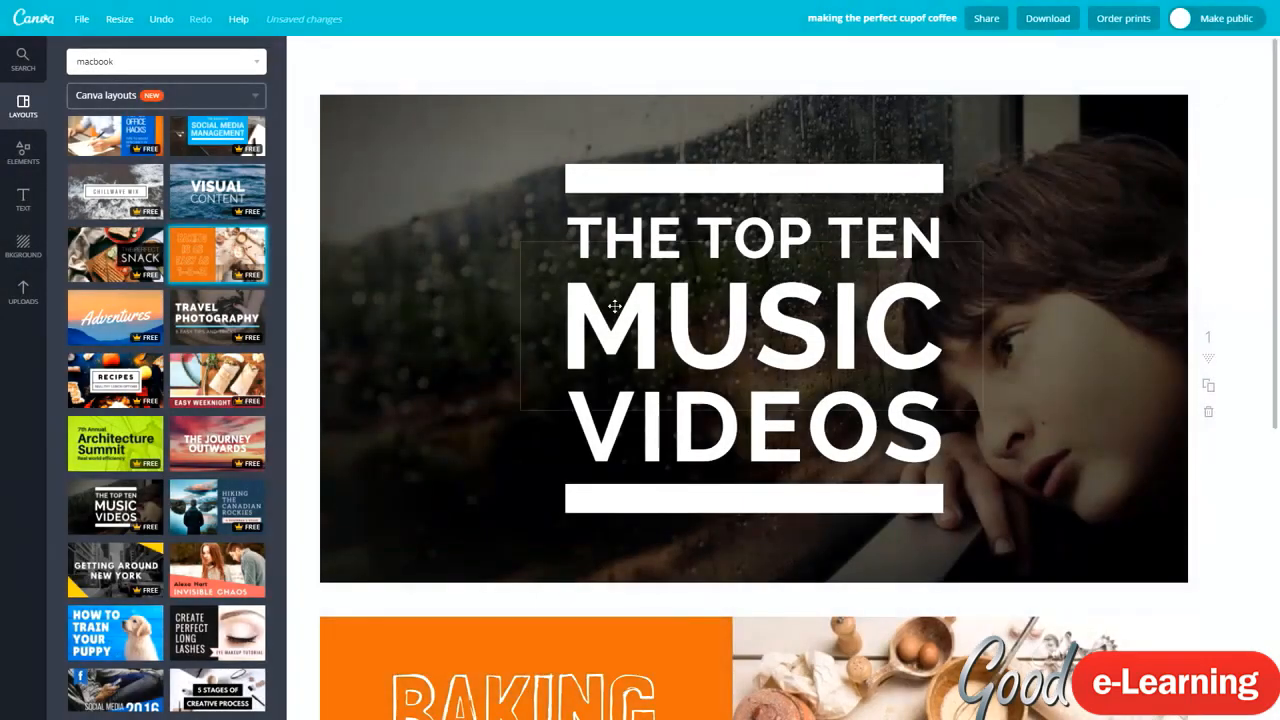
pyautogui.scroll(-5, 608, 308)
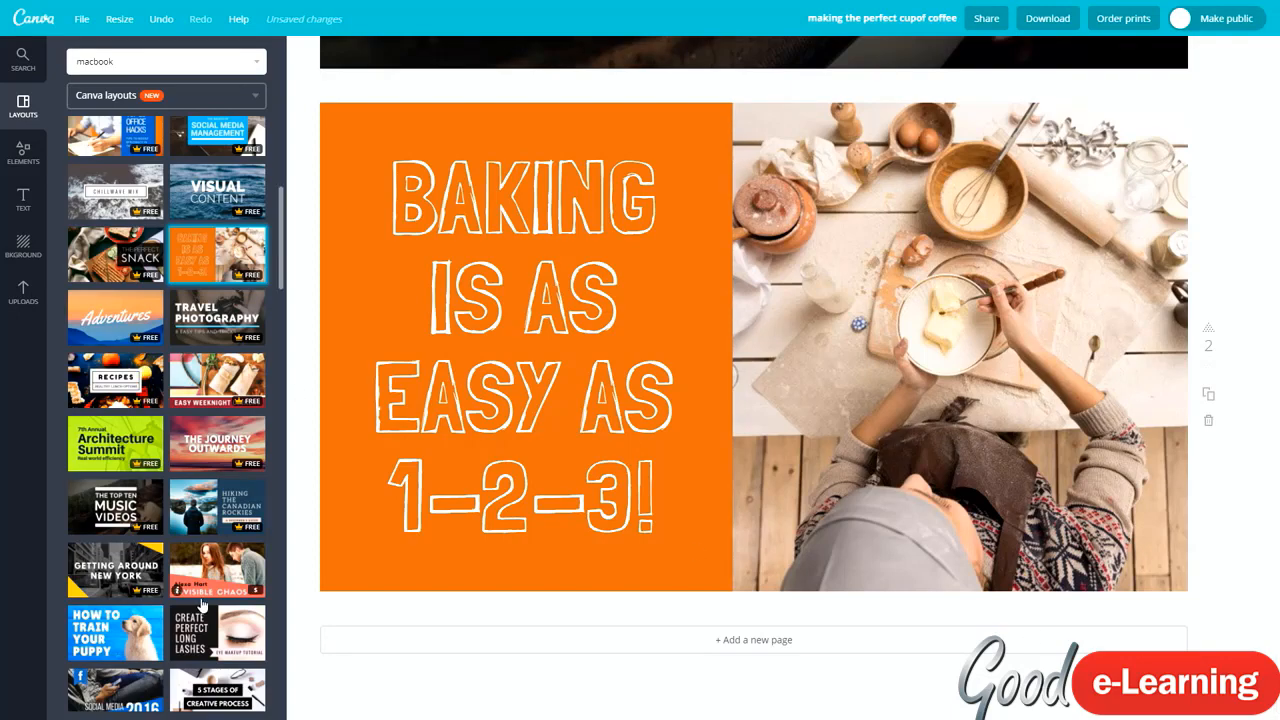
pyautogui.scroll(4, 205, 605)
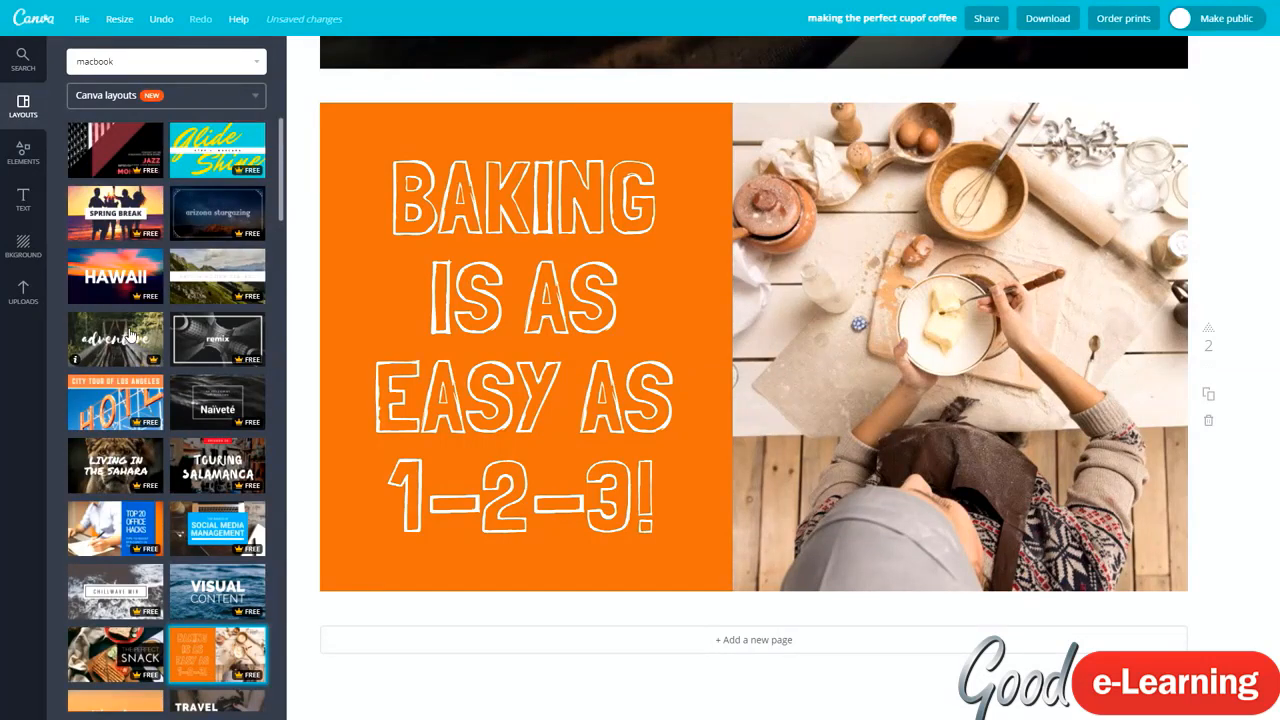
pyautogui.scroll(-1, 175, 505)
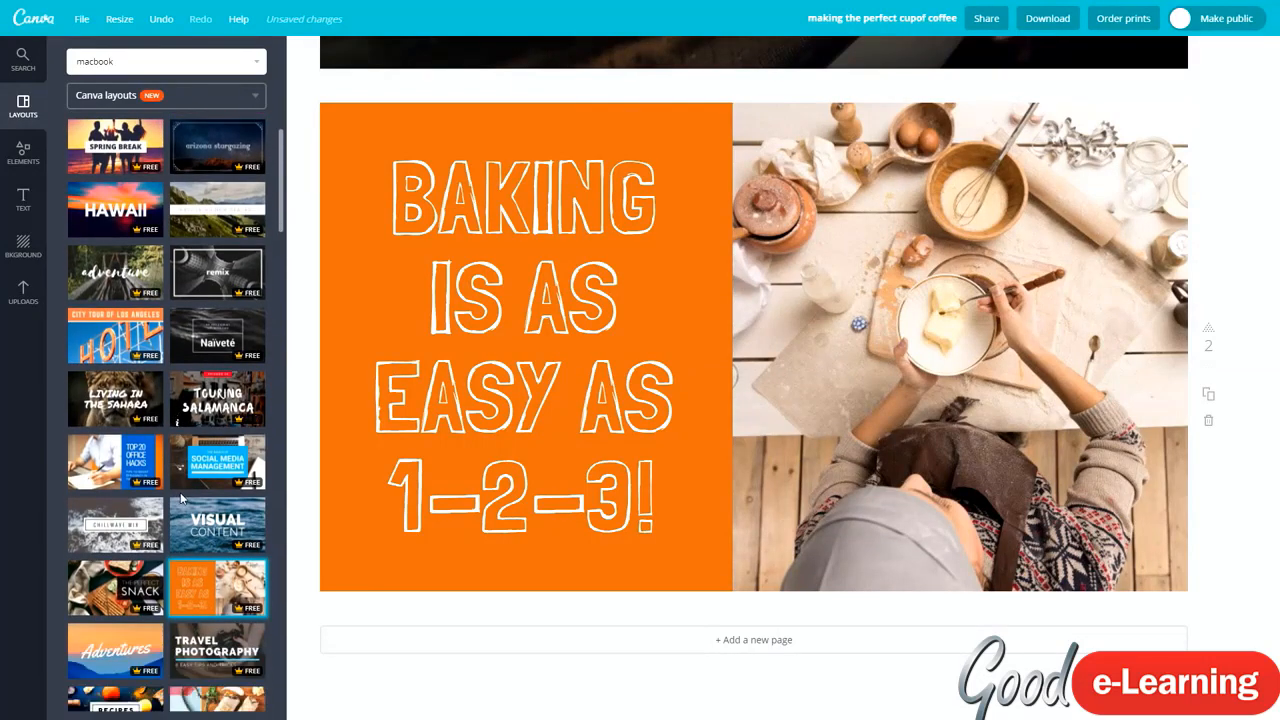
# Try several other layouts on the second page and settle on the "Travel Photography" layout.
pyautogui.scroll(-1, 175, 505)
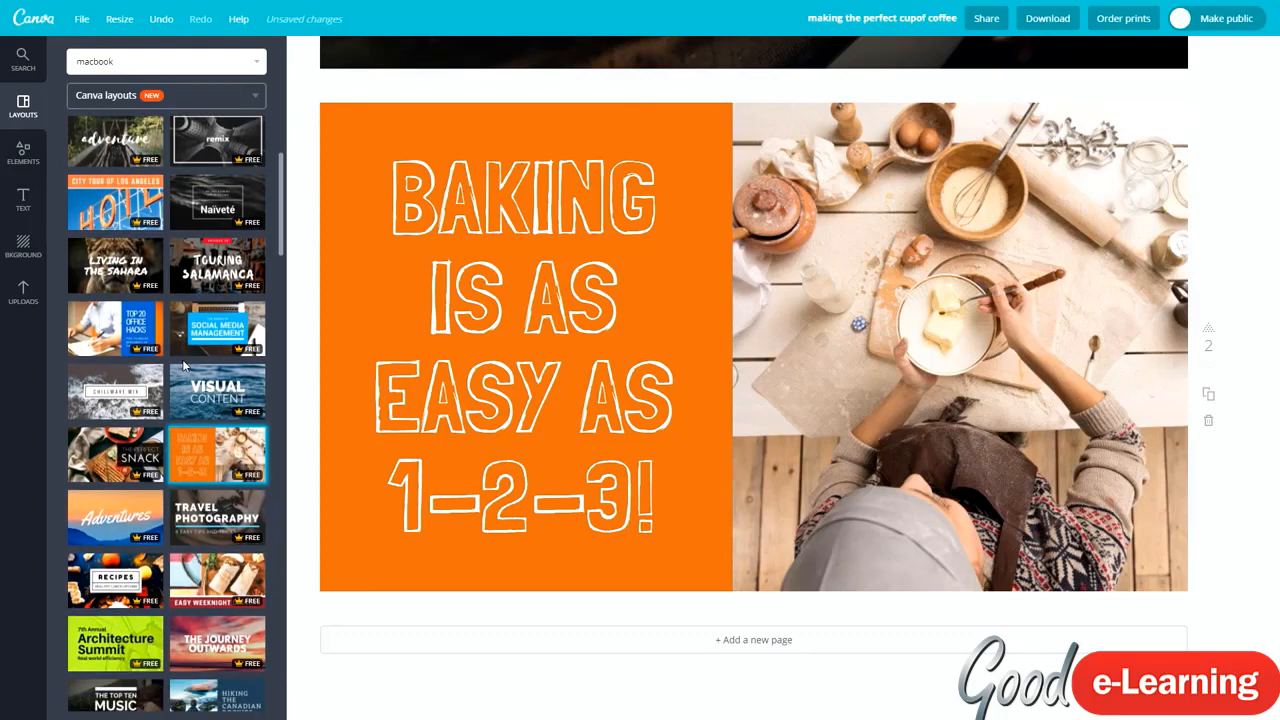
pyautogui.click(205, 398)
pyautogui.click(112, 458)
pyautogui.click(222, 462)
pyautogui.click(188, 528)
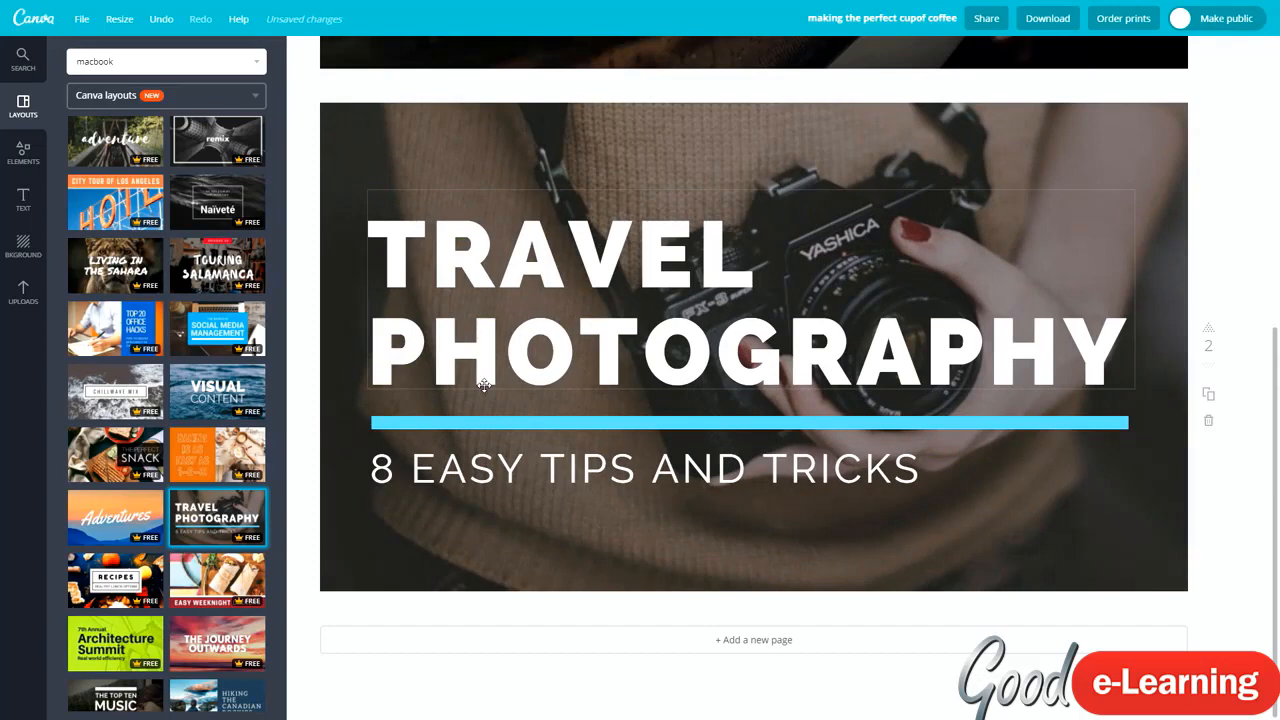
# Browse the macbook search results and replace the second page's background with the photo of a silver laptop beside a blue notebook.
pyautogui.click(22, 155)
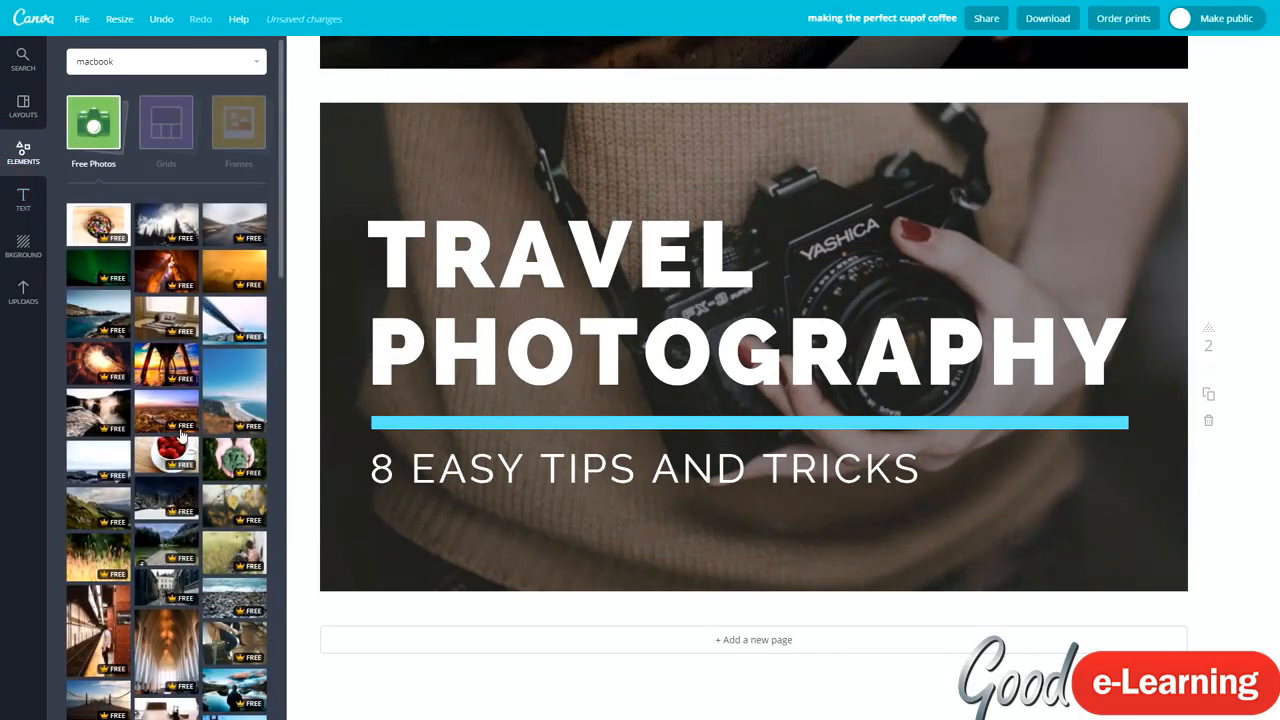
pyautogui.click(91, 63)
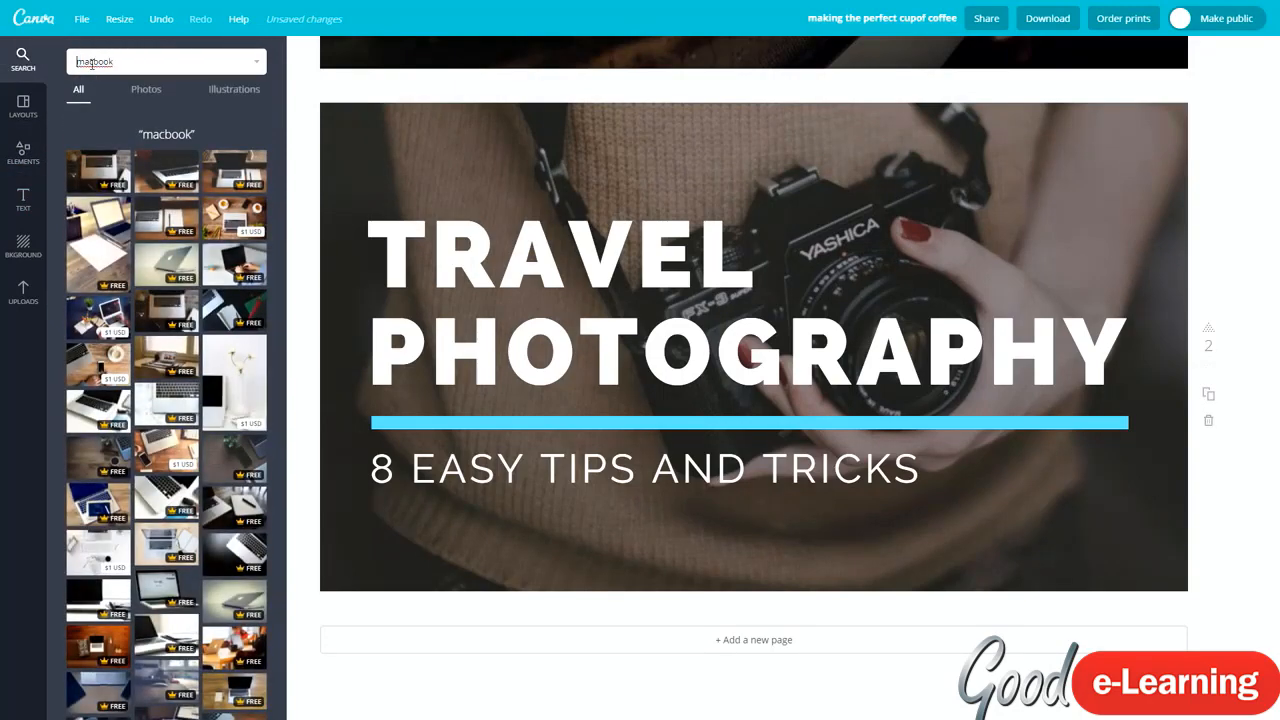
pyautogui.click(234, 89)
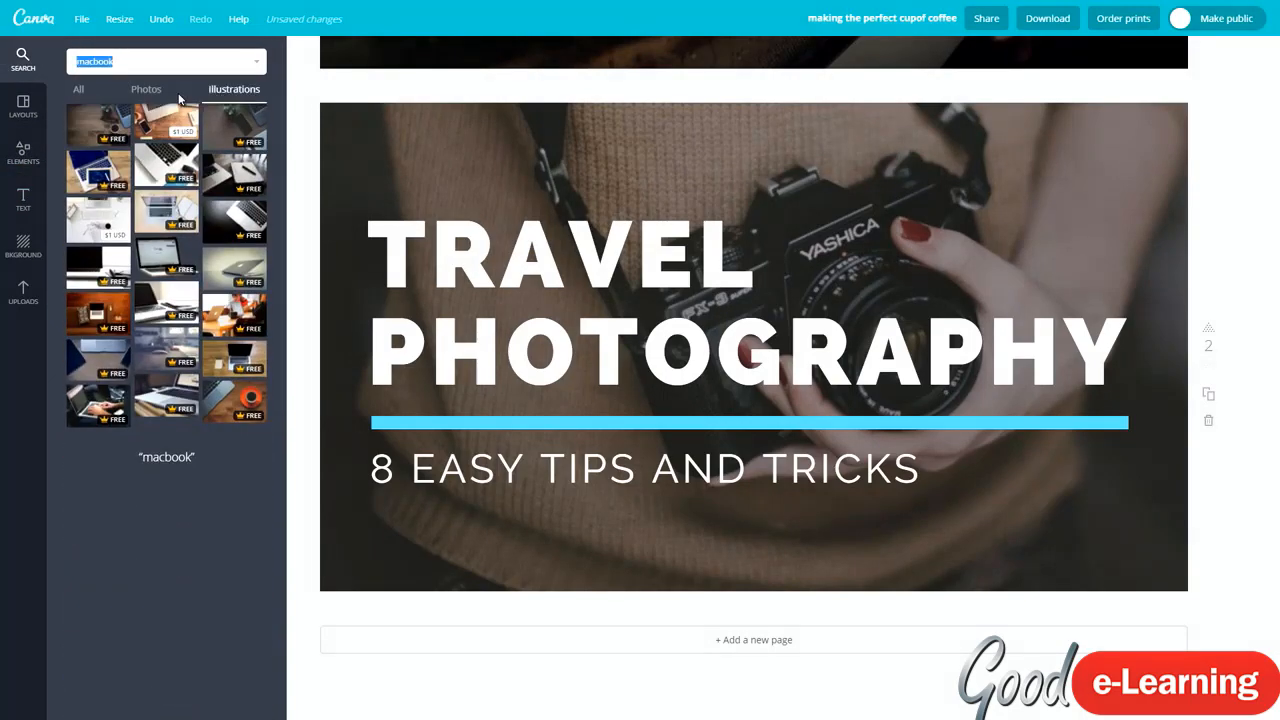
pyautogui.click(146, 92)
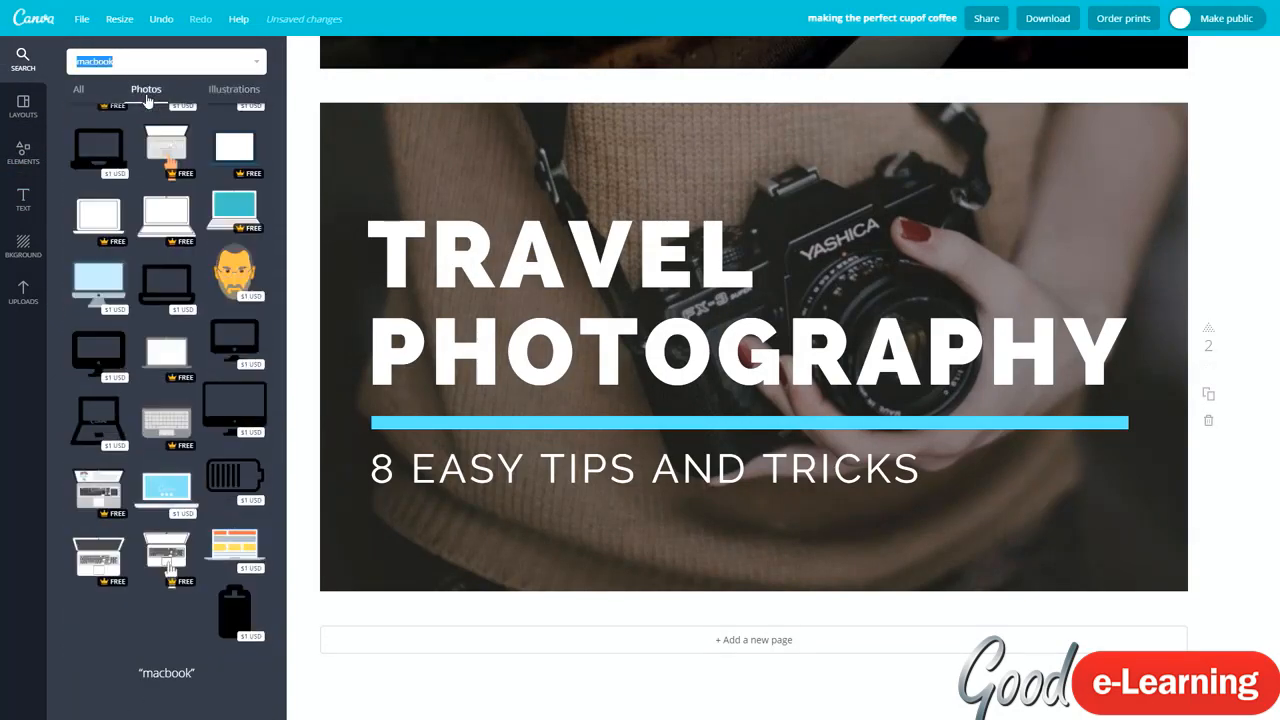
pyautogui.click(79, 90)
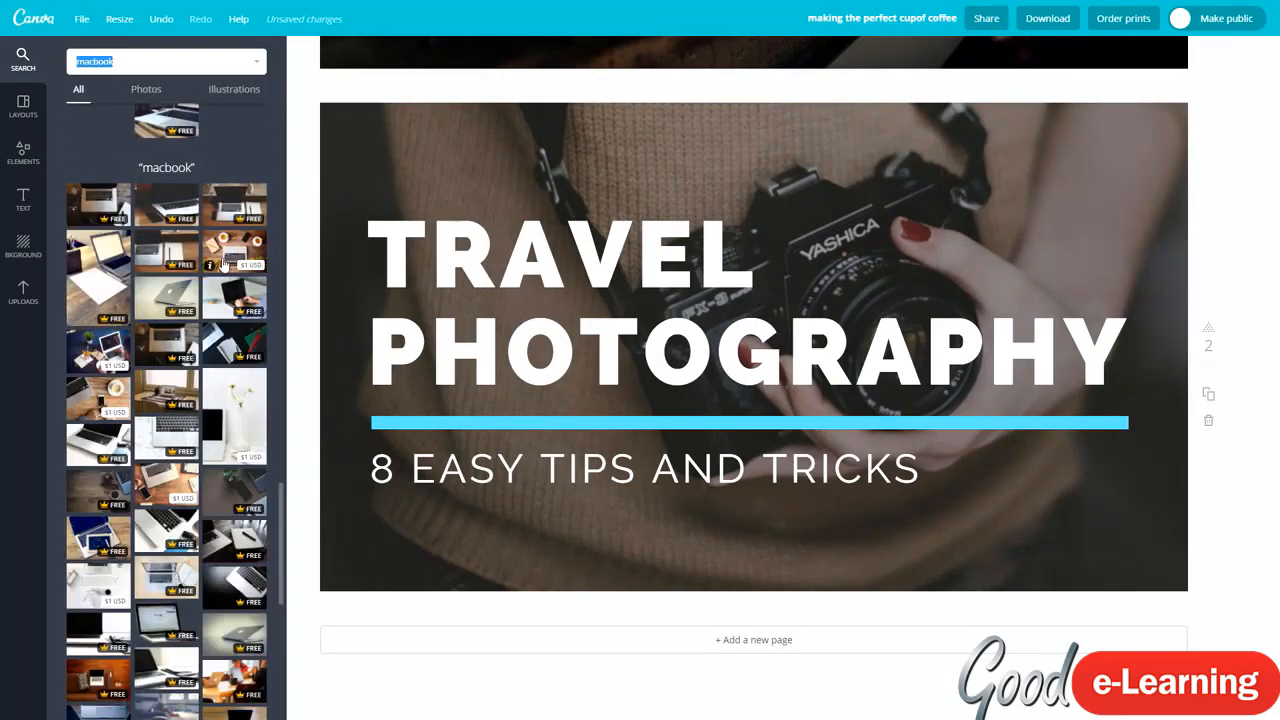
pyautogui.moveTo(234, 297); pyautogui.dragTo(505, 192)
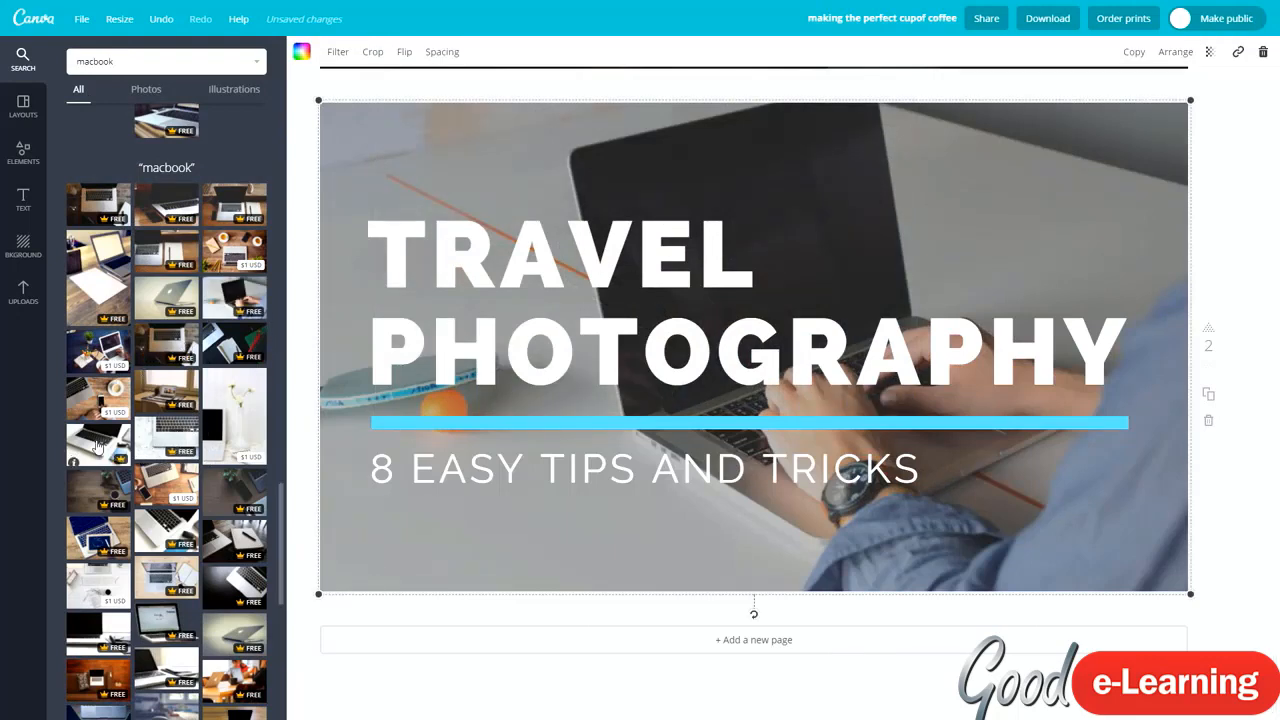
pyautogui.moveTo(100, 448); pyautogui.dragTo(486, 487)
# Replace the "TRAVEL PHOTOGRAPHY" heading text with "HOW TO TYPE FASTER".
pyautogui.doubleClick(563, 320)
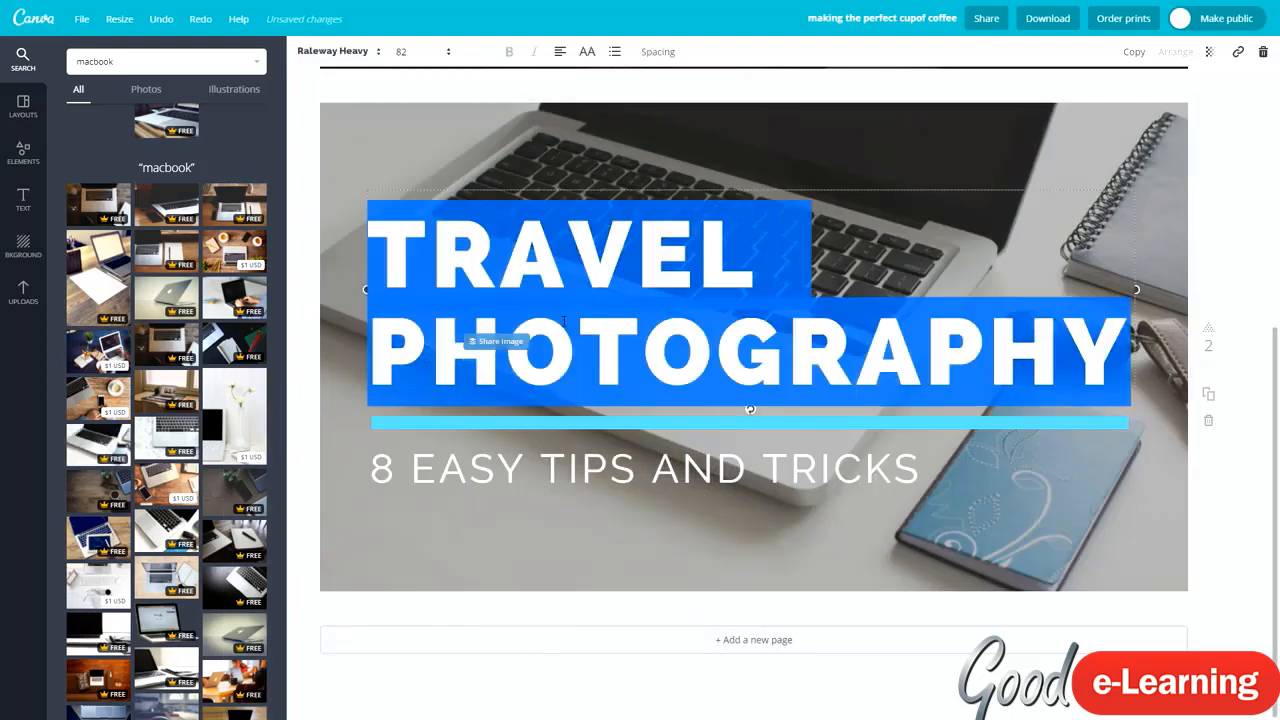
pyautogui.write('HOW ')
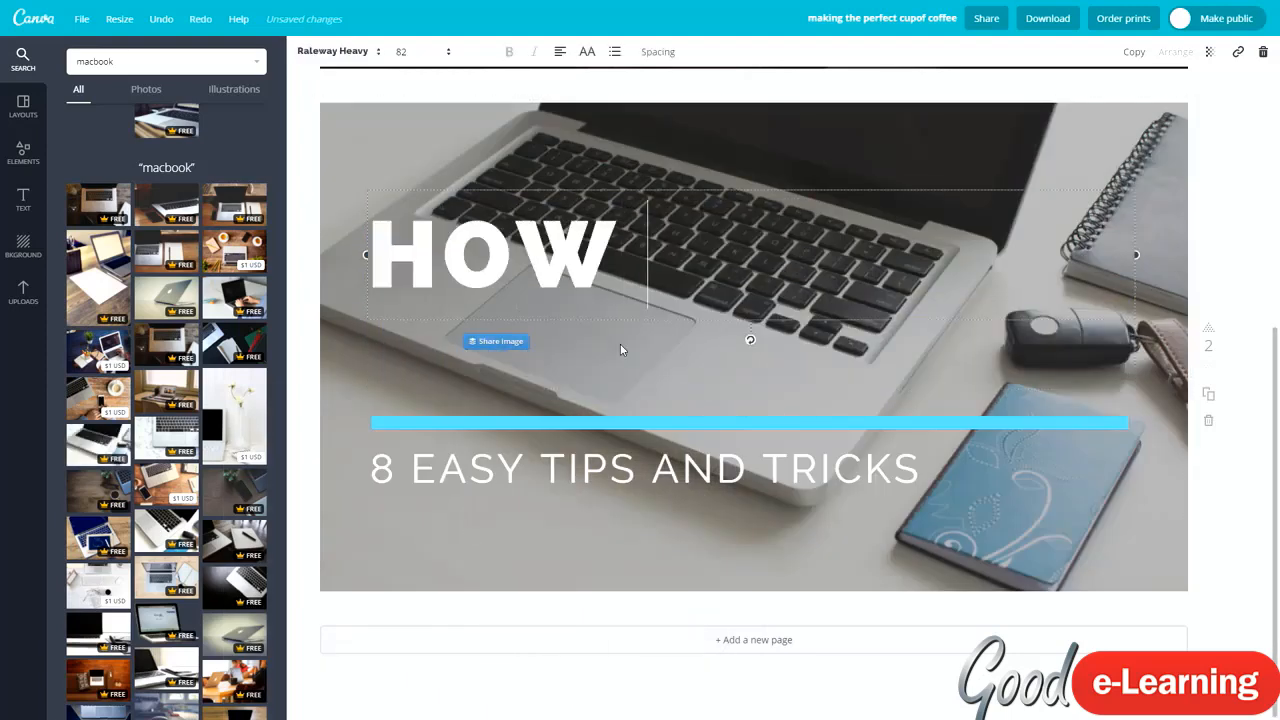
pyautogui.write('TO TYPE')
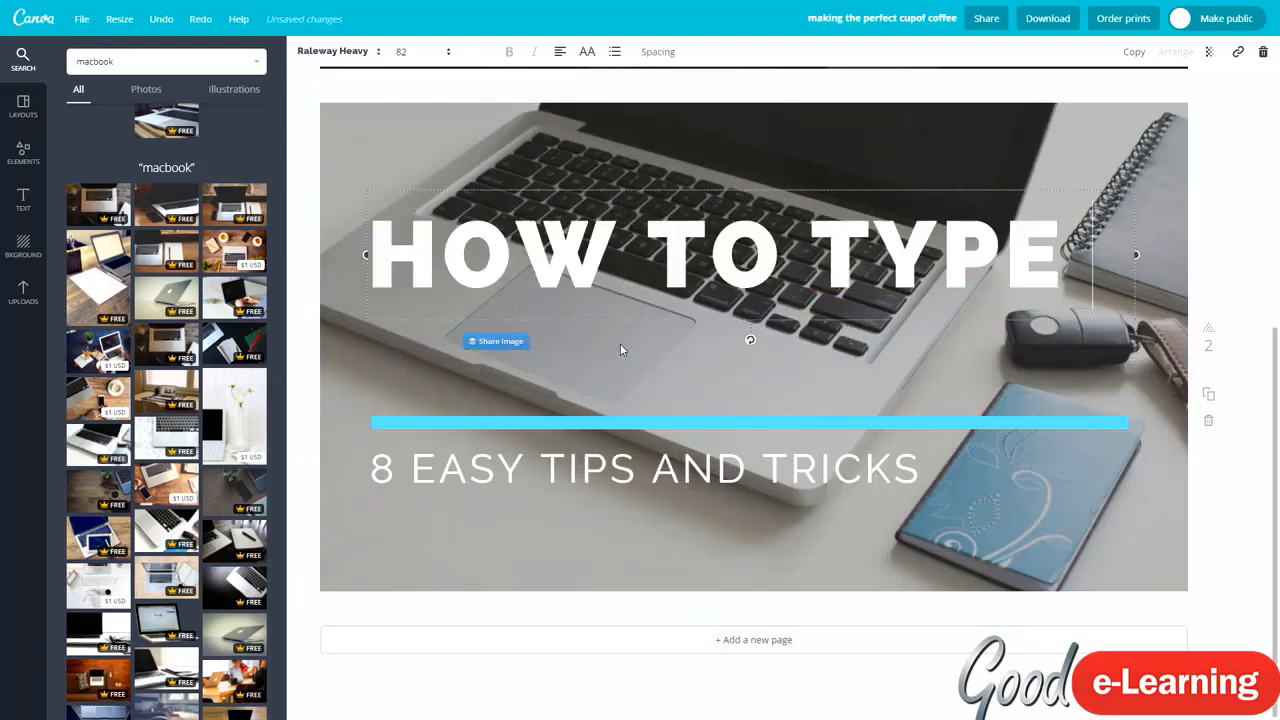
pyautogui.write(' FASTER')
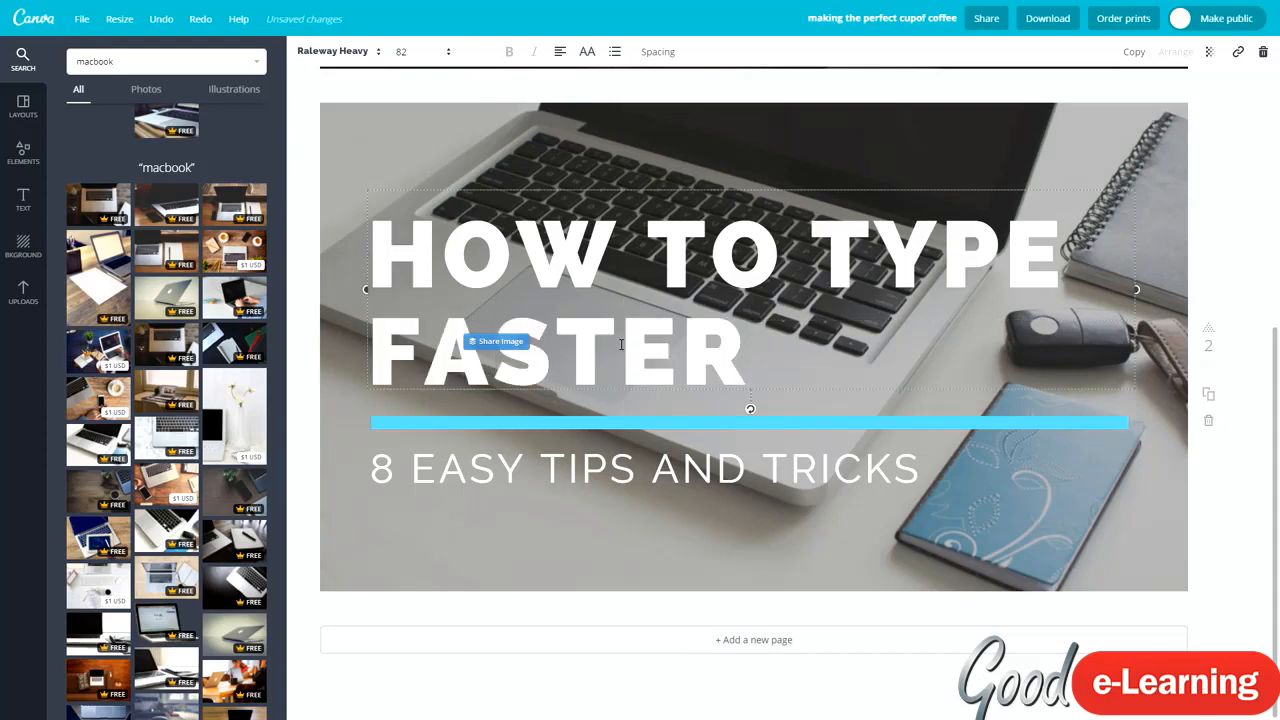
# Replace the subheading below the blue line with "TO BECOME MORE PRODUCTIVE.".
pyautogui.click(644, 488)
pyautogui.click(644, 488)
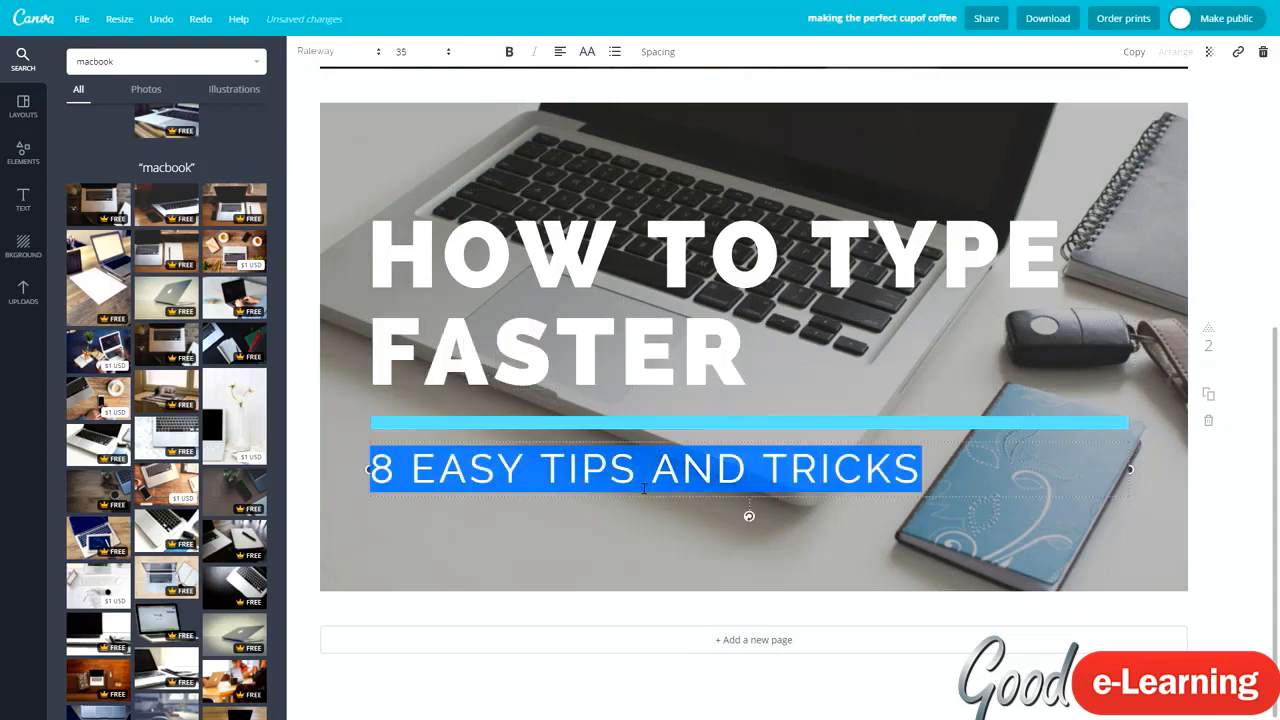
pyautogui.write('TO BECOME ')
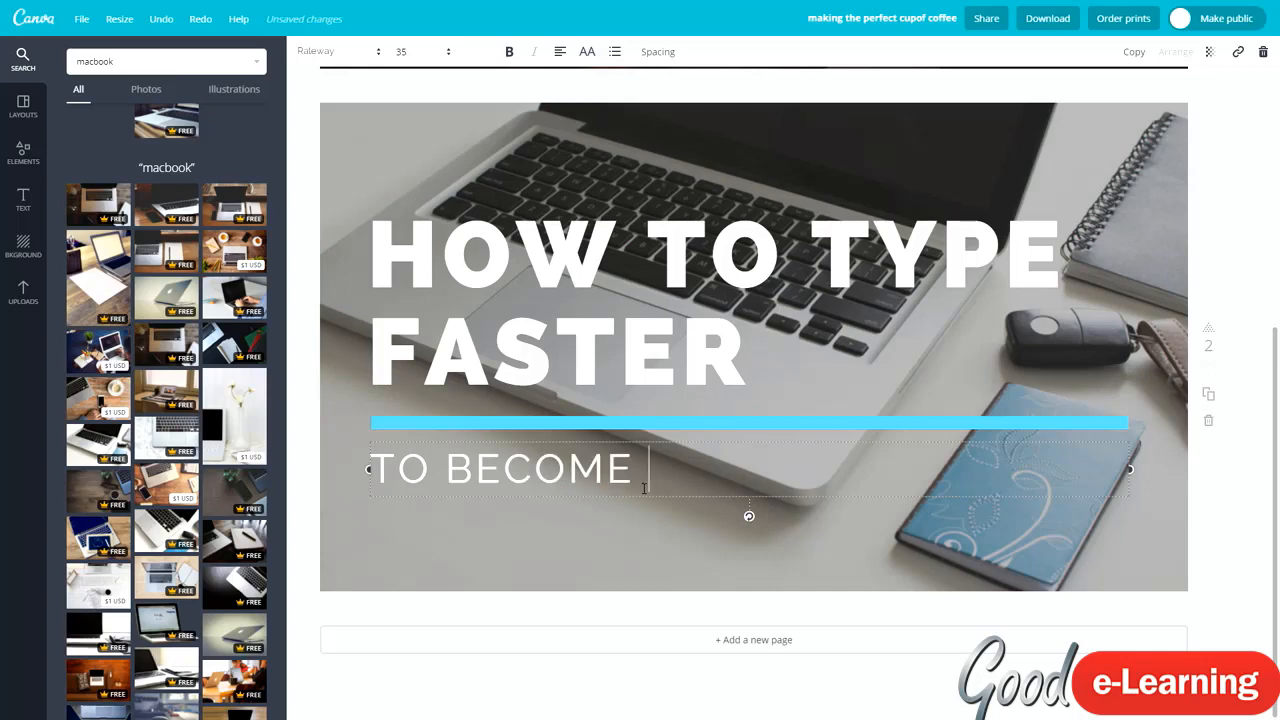
pyautogui.write('MORE PRO')
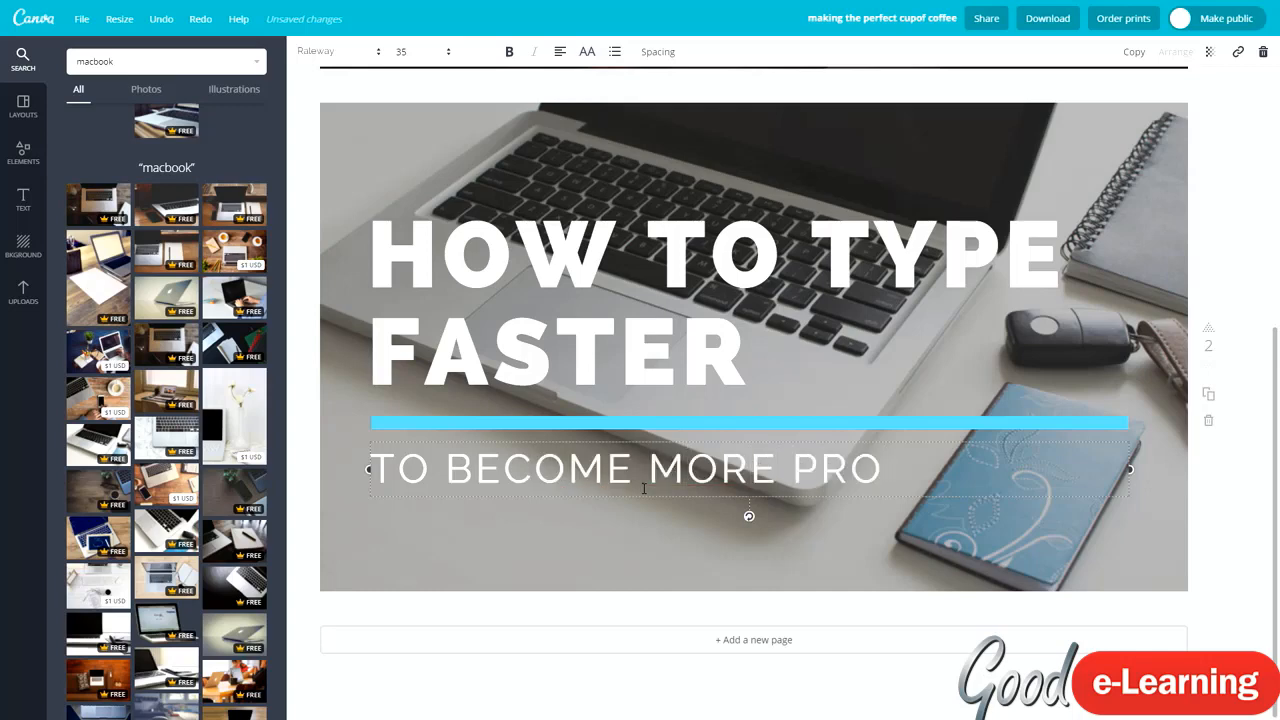
pyautogui.write('DUCTIVE.')
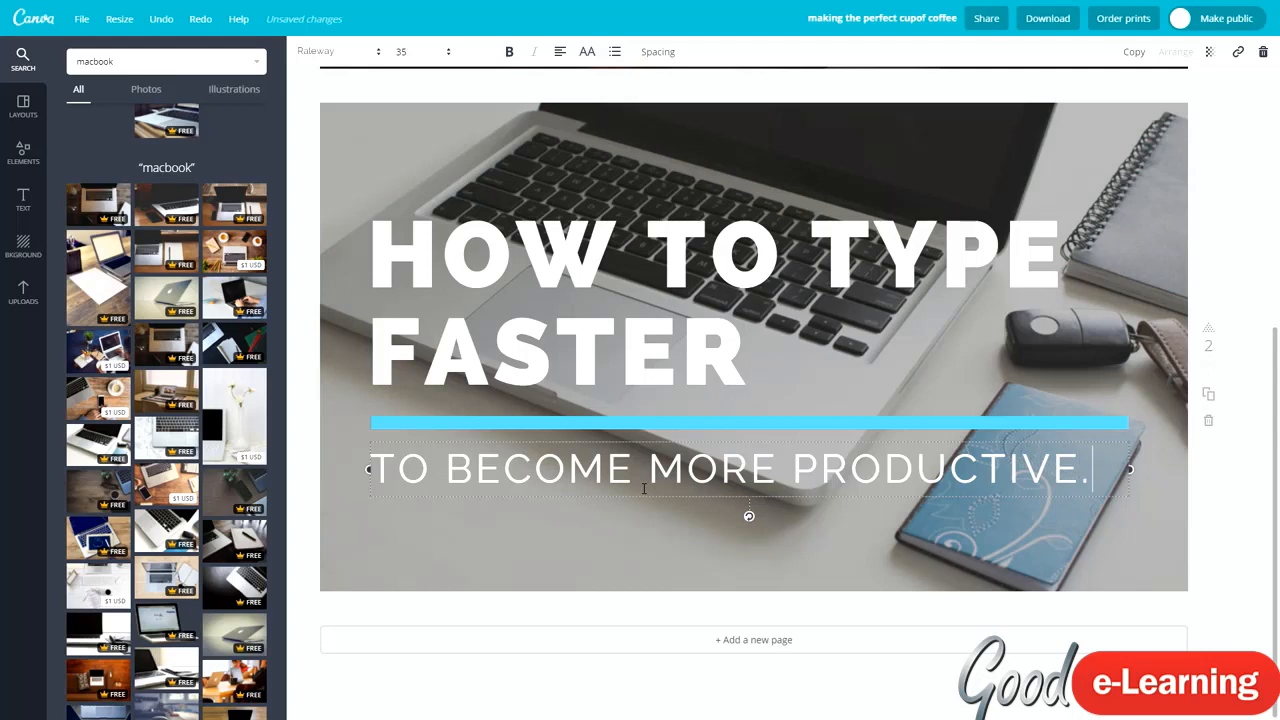
pyautogui.click(612, 553)
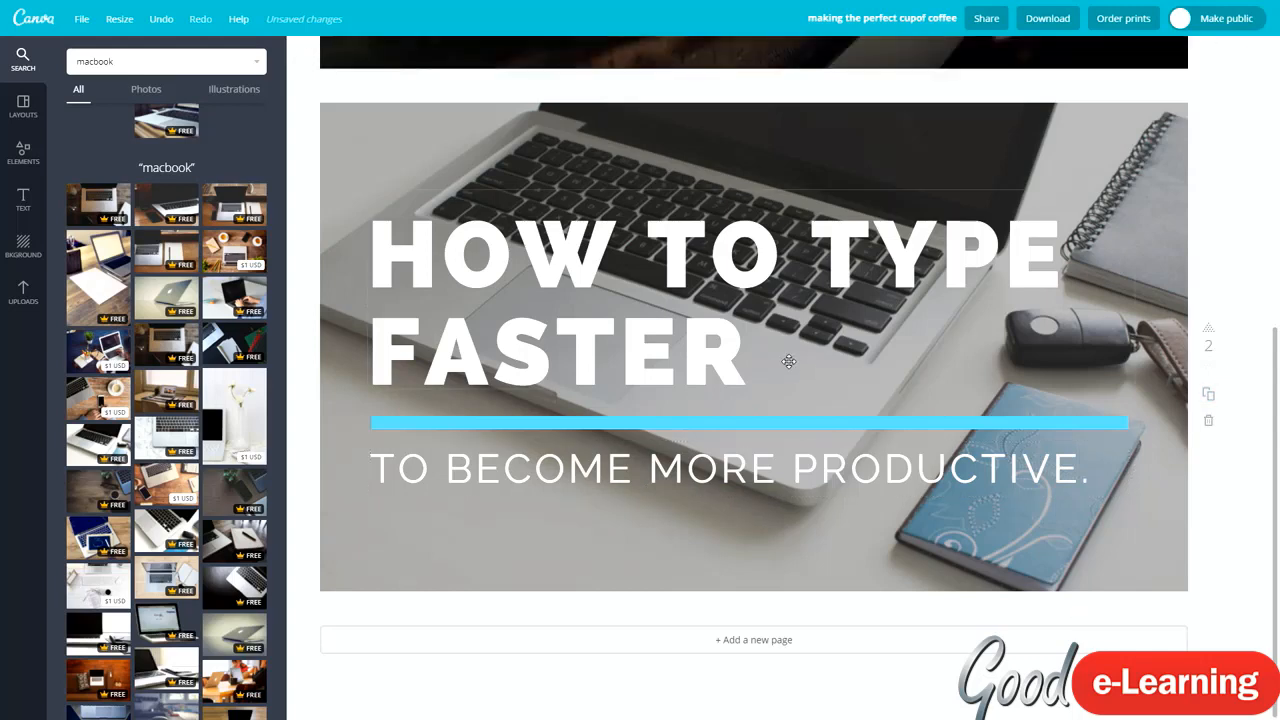
# Swap the second page's background for the macbook photo showing a laptop keyboard on white marble.
pyautogui.click(749, 359)
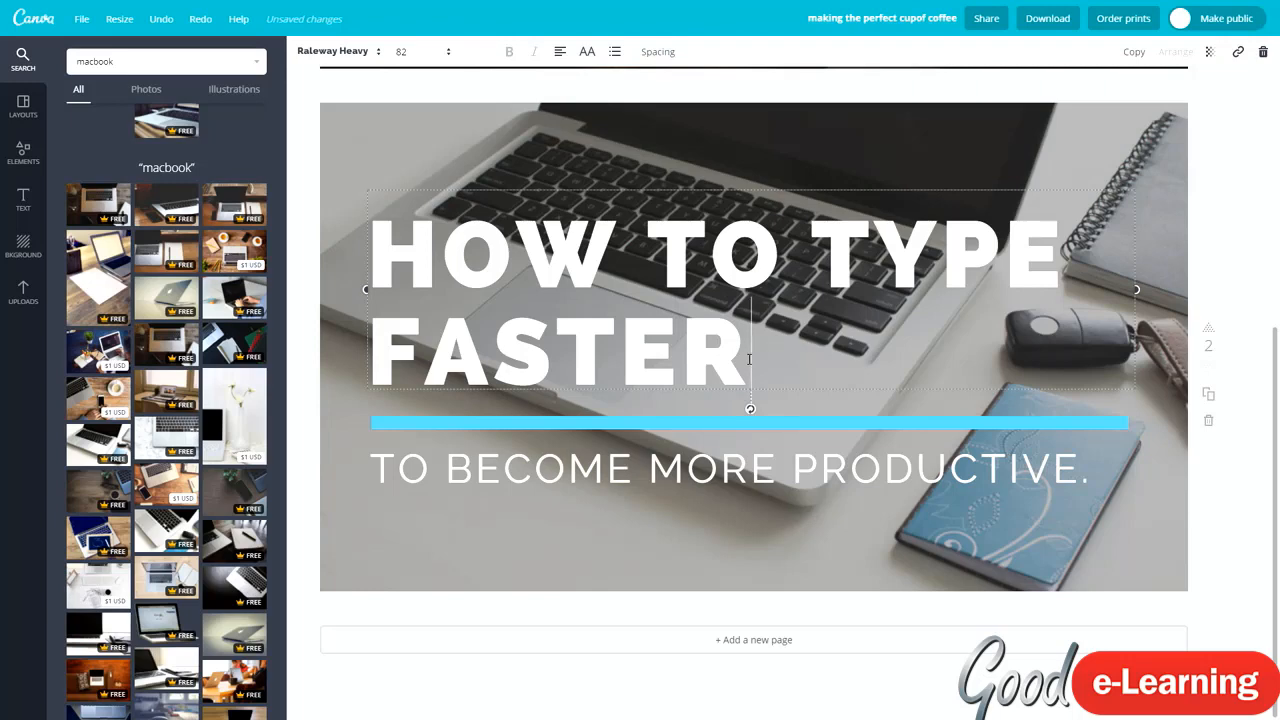
pyautogui.click(1236, 252)
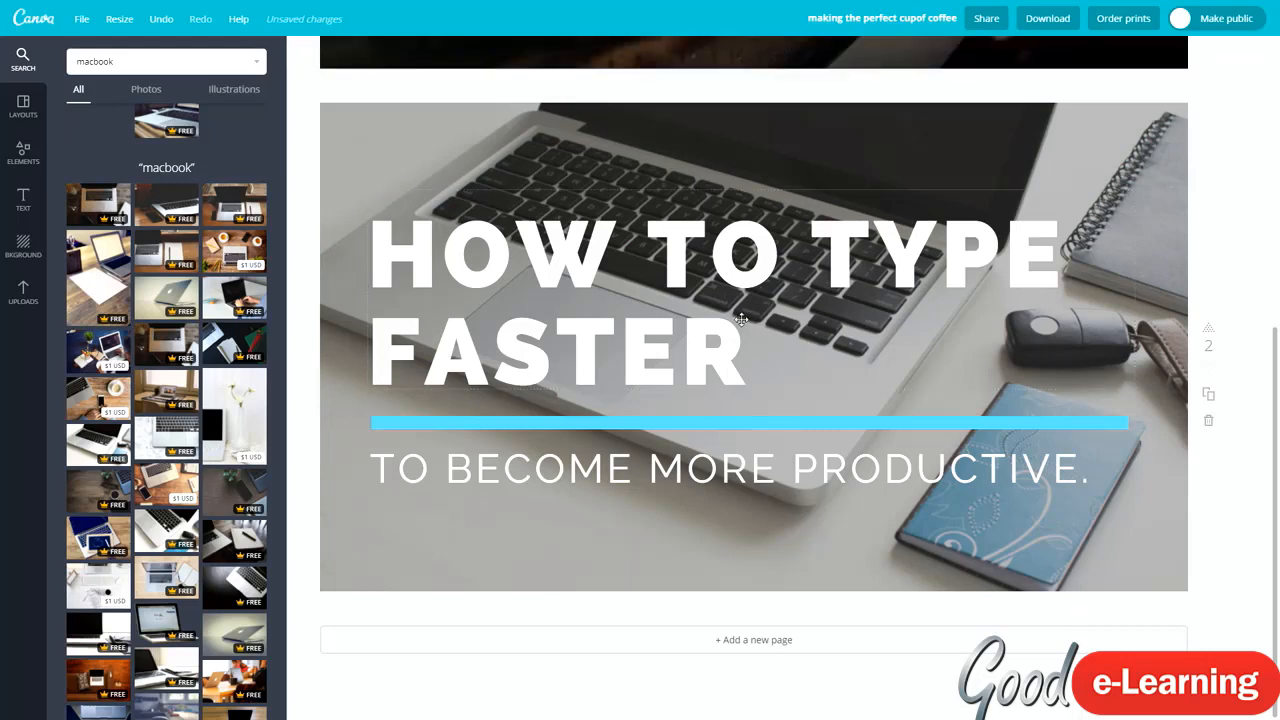
pyautogui.moveTo(166, 440); pyautogui.dragTo(431, 287)
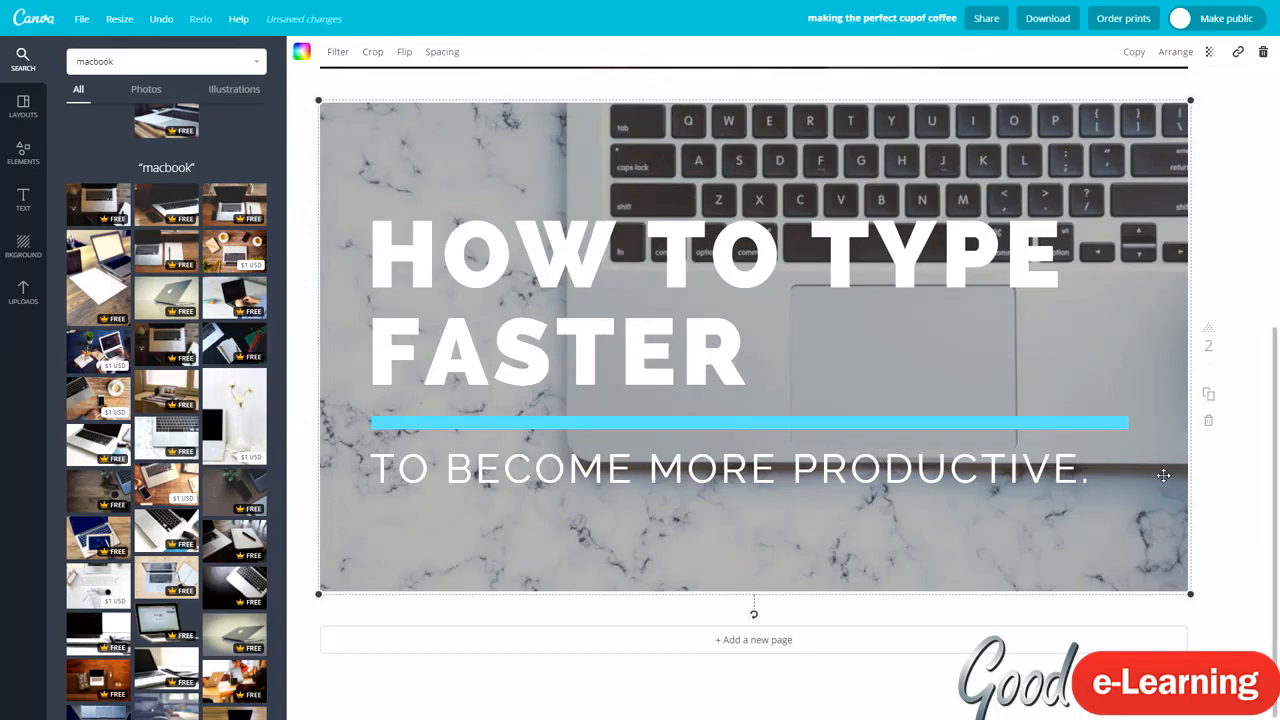
pyautogui.click(1219, 481)
# Blur the marble laptop background photo by setting the advanced filter's blur to +23.
pyautogui.click(451, 287)
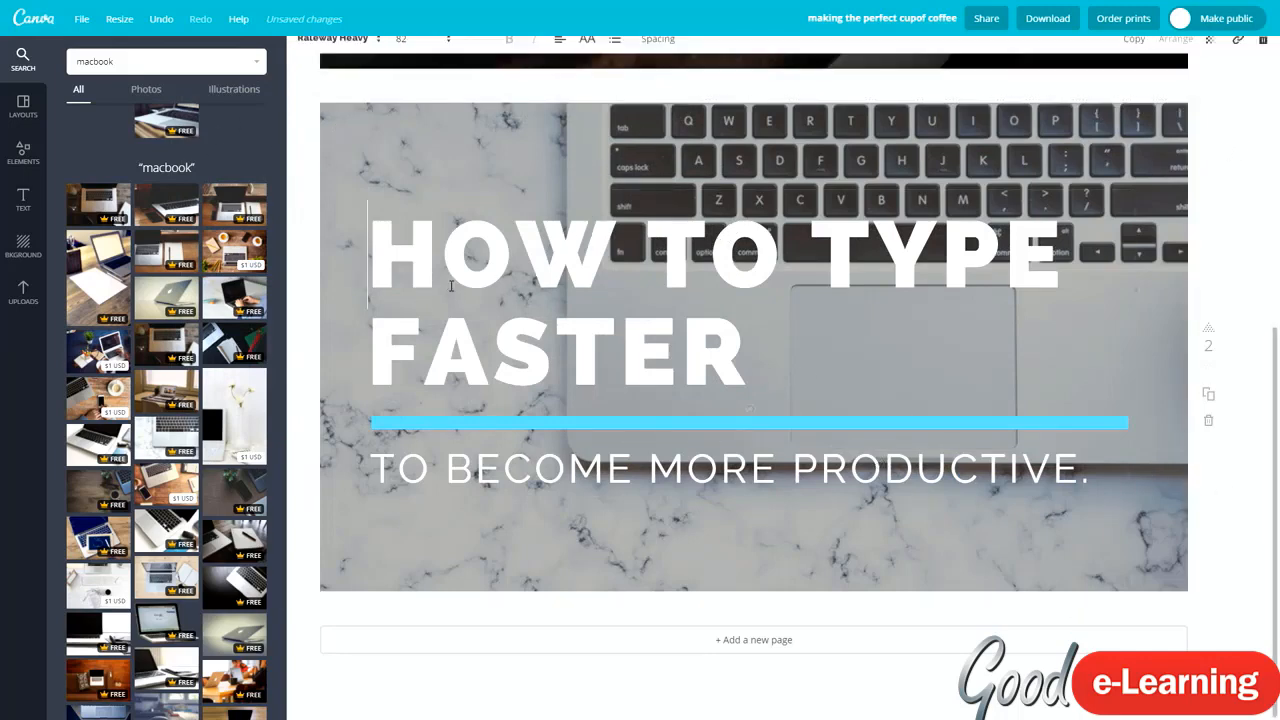
pyautogui.click(536, 160)
pyautogui.click(338, 51)
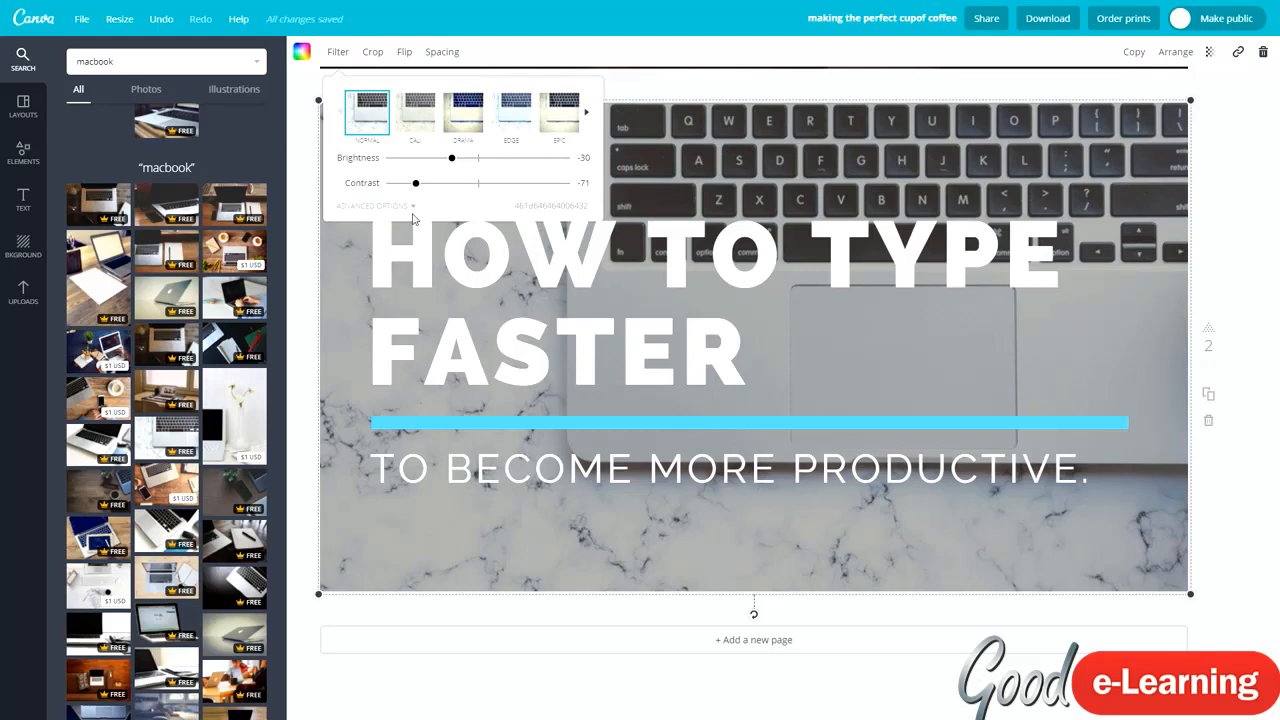
pyautogui.click(412, 208)
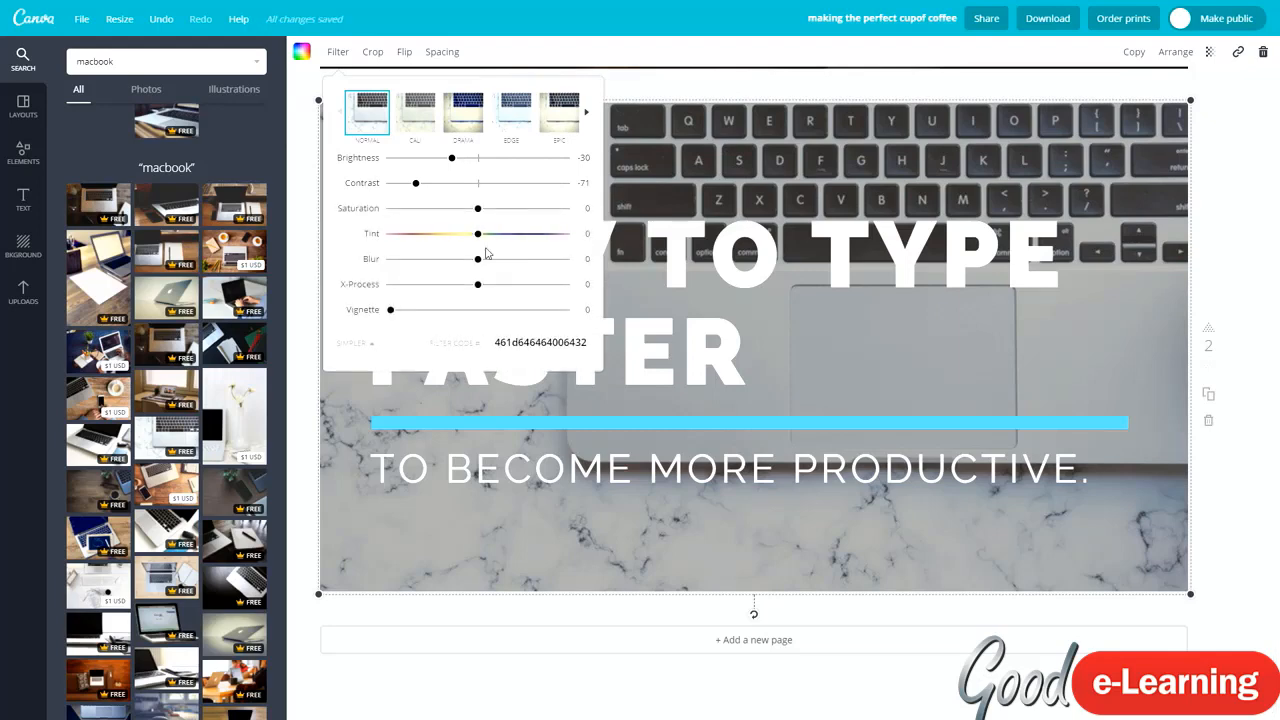
pyautogui.moveTo(483, 263)
pyautogui.mouseDown()
pyautogui.moveTo(531, 261)
pyautogui.moveTo(497, 262)
pyautogui.mouseUp()
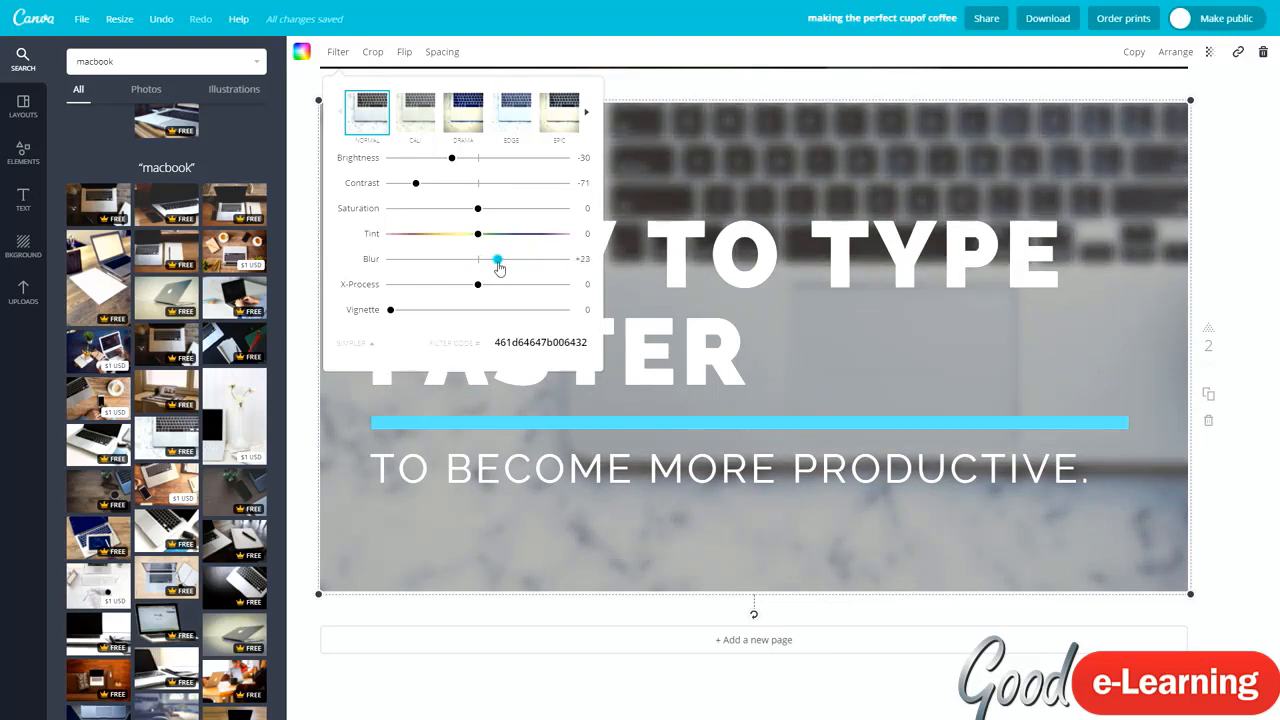
pyautogui.click(1210, 235)
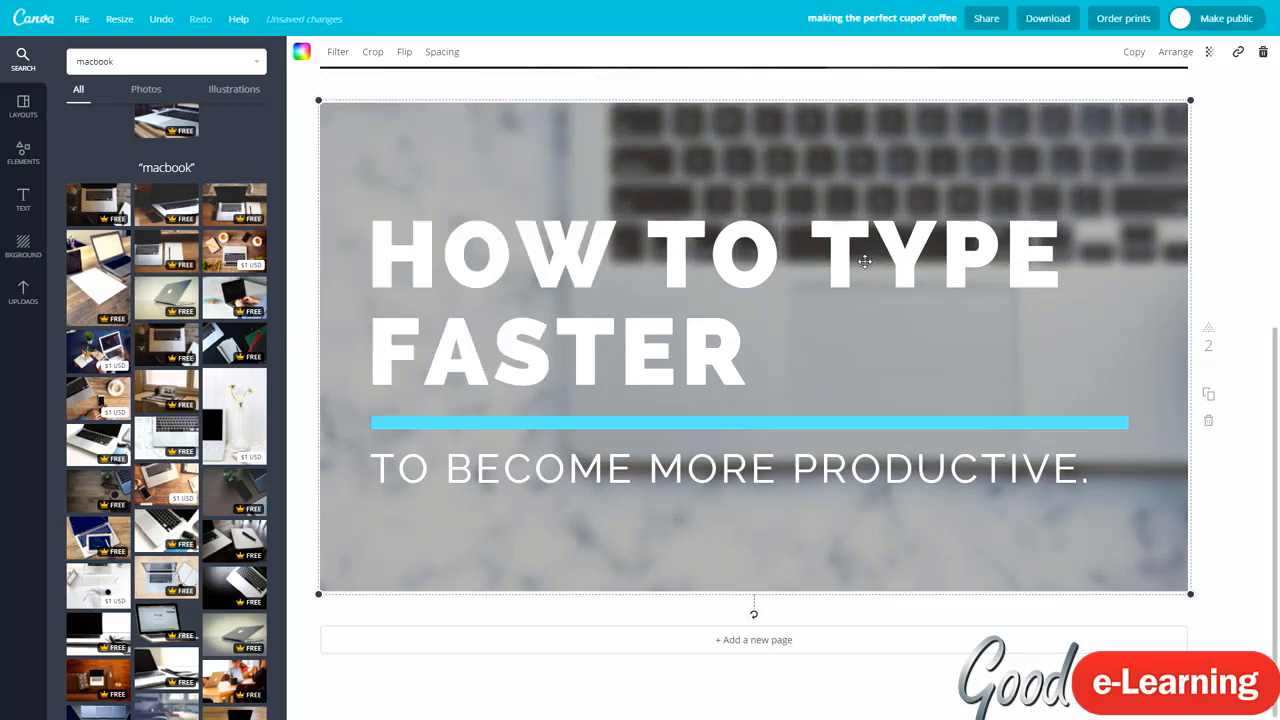
# Change the font of the whole "HOW TO TYPE FASTER" heading to Archivo Black.
pyautogui.click(550, 268)
pyautogui.tripleClick(478, 257)
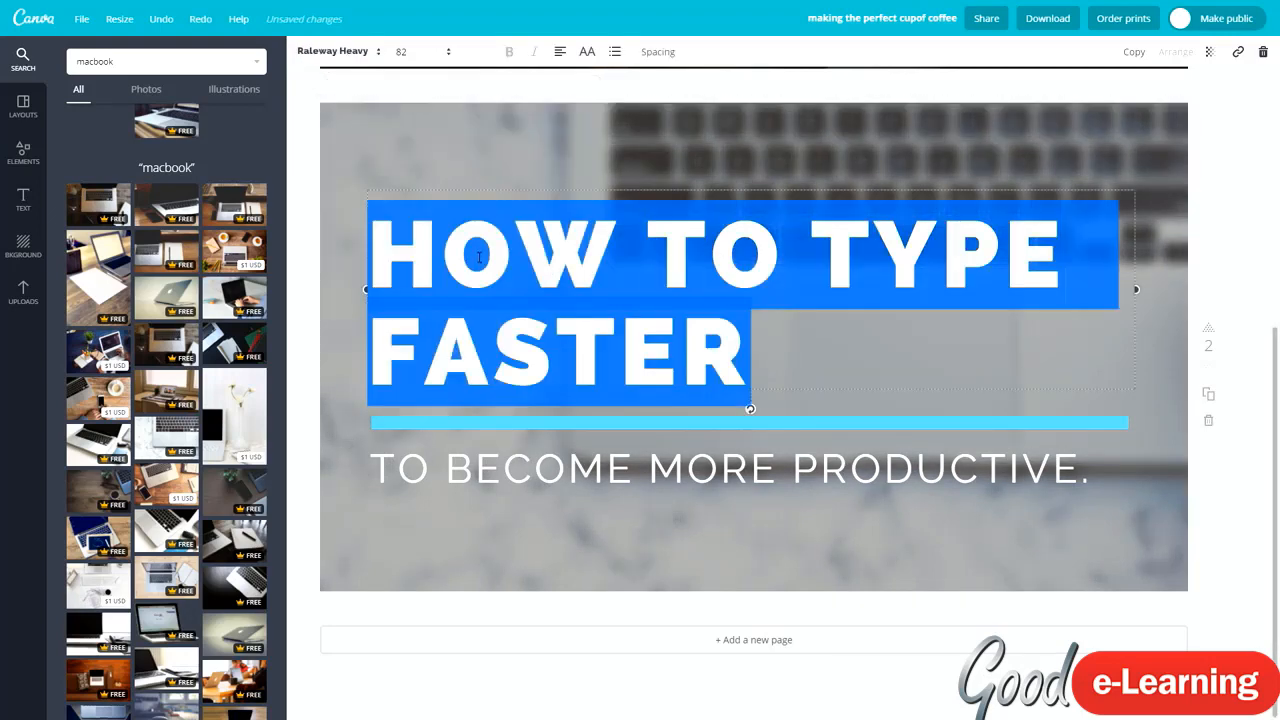
pyautogui.click(360, 55)
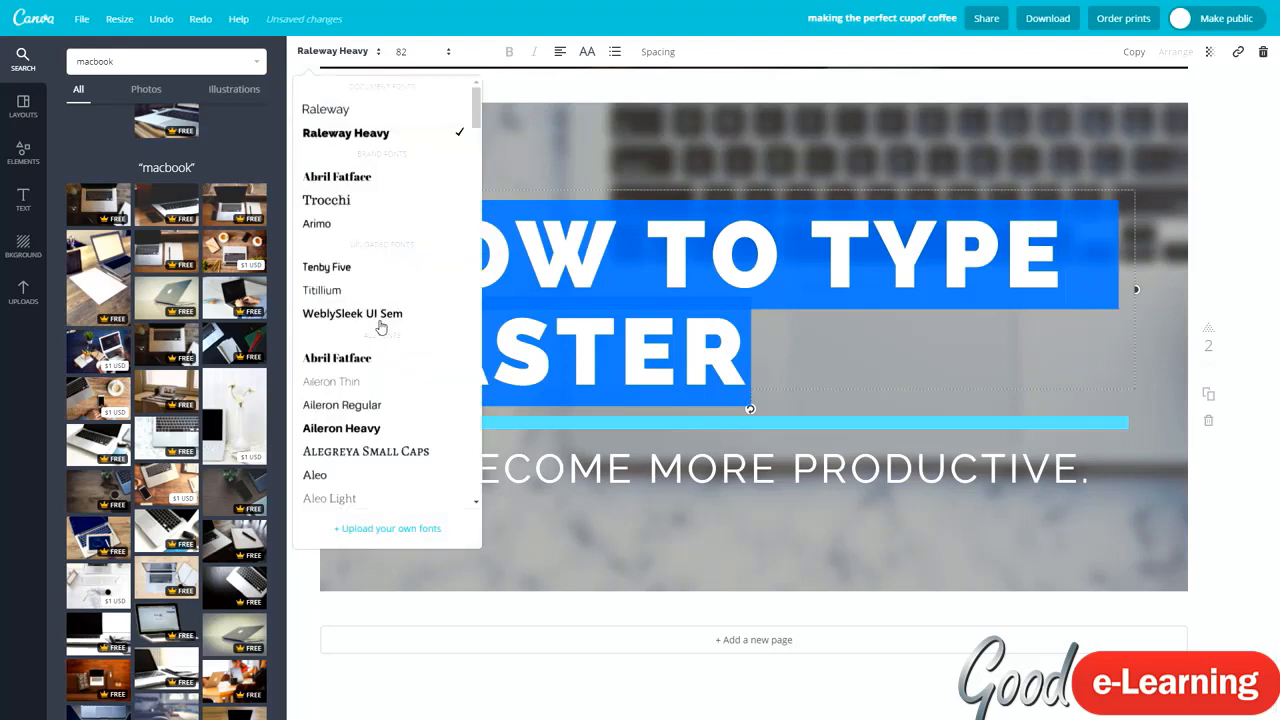
pyautogui.scroll(-1, 381, 324)
pyautogui.scroll(-5, 383, 329)
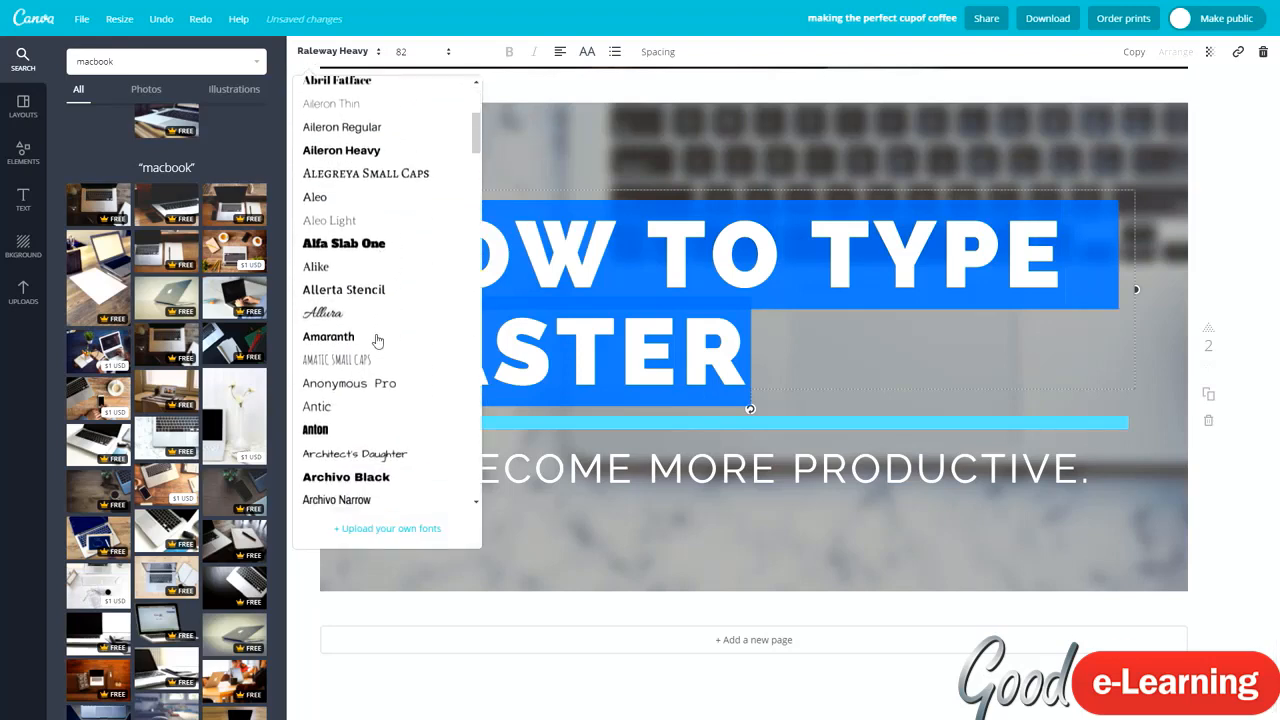
pyautogui.scroll(-3, 380, 340)
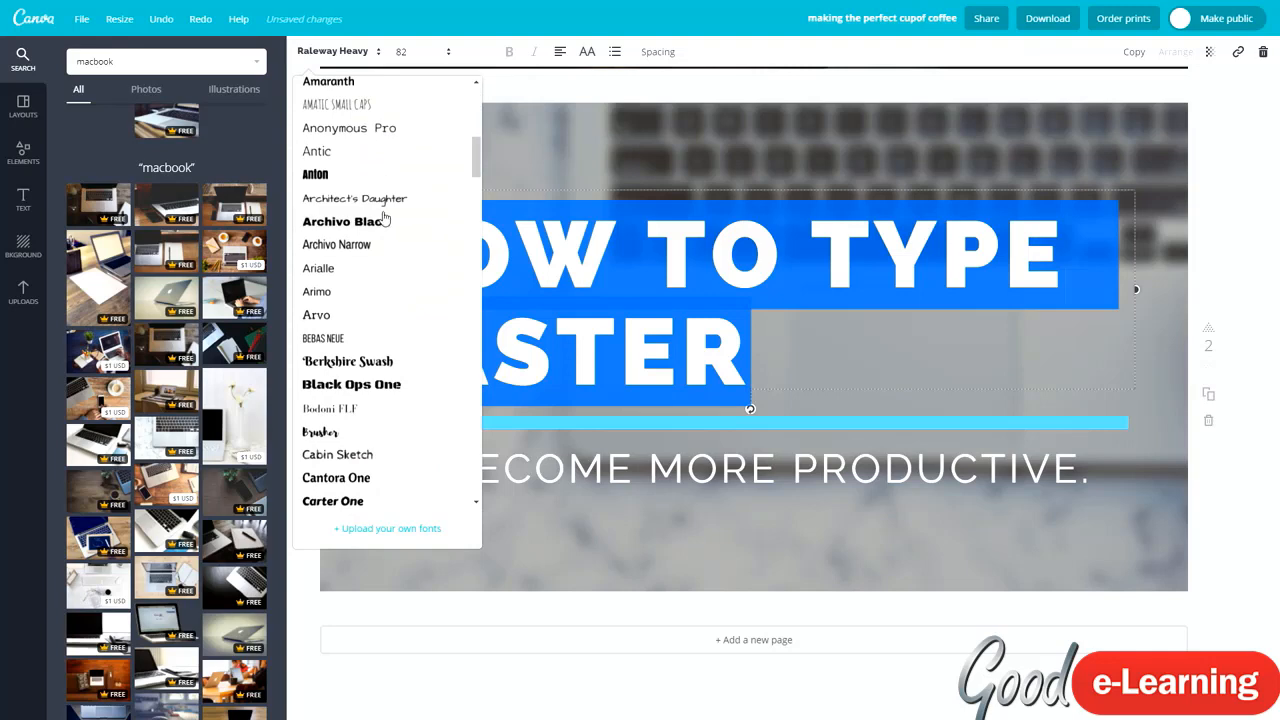
pyautogui.click(383, 218)
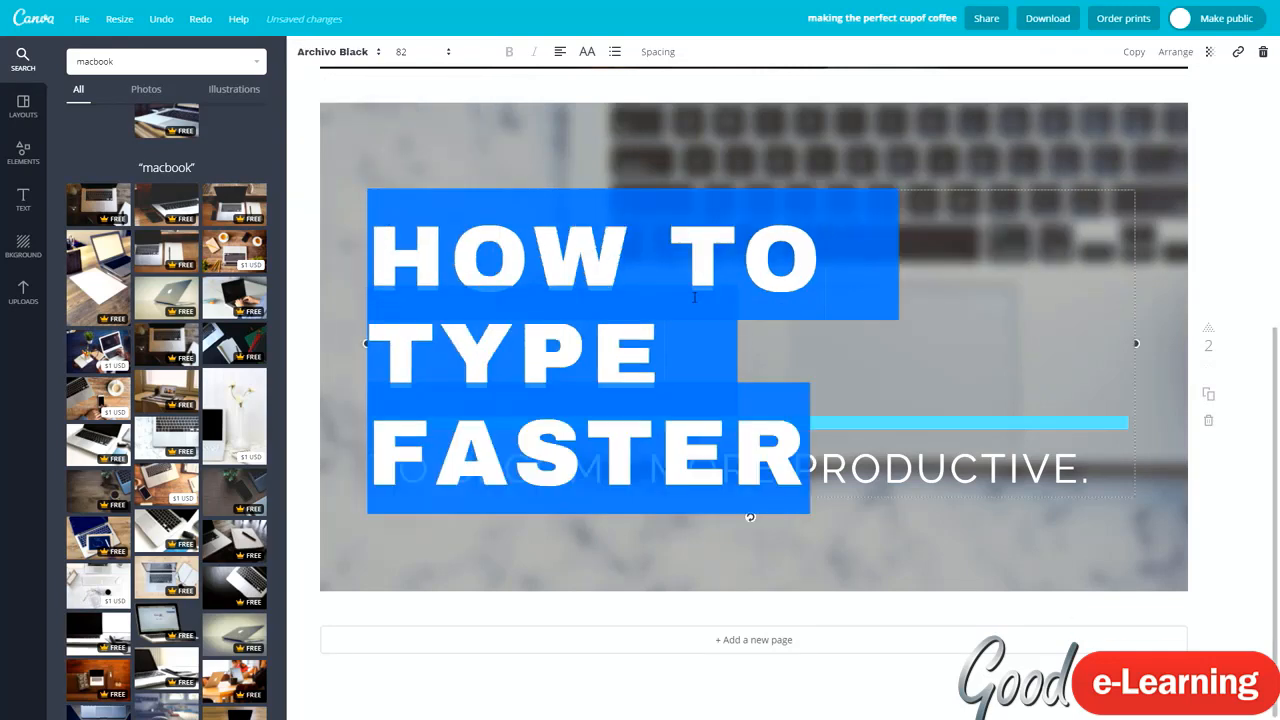
# Reduce the heading's letter spacing to 0 and deselect the heading.
pyautogui.click(658, 52)
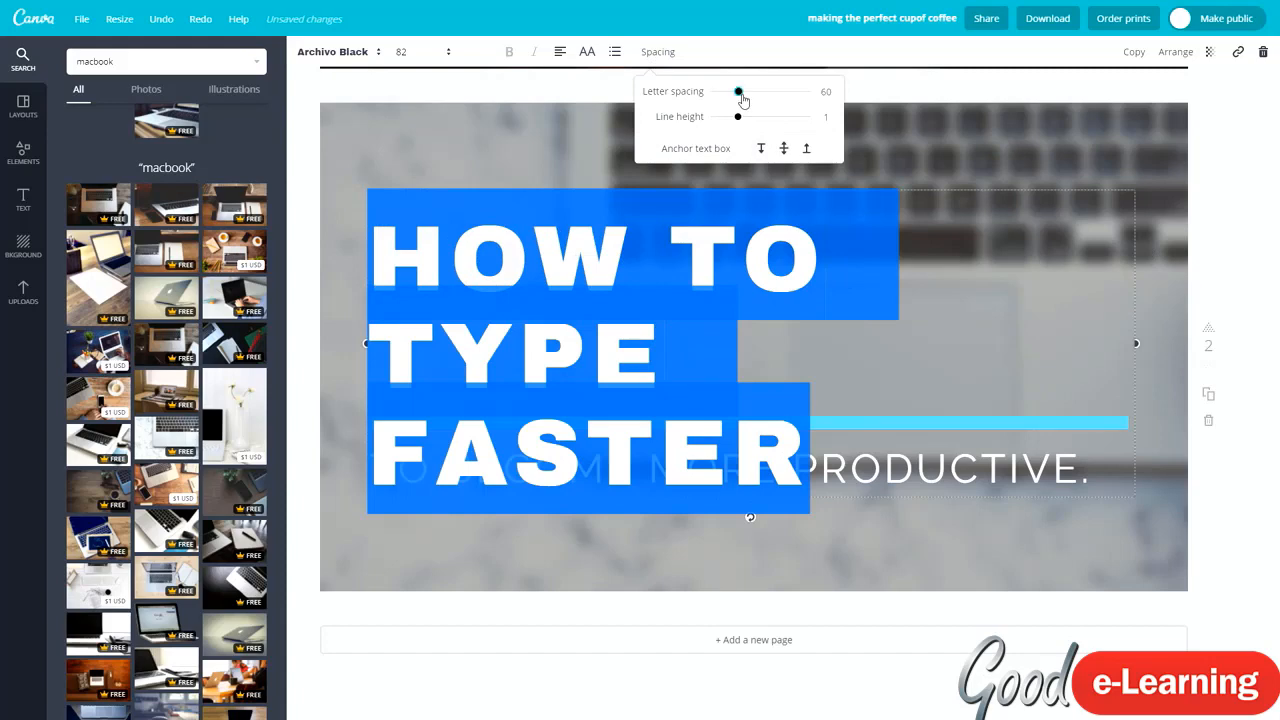
pyautogui.moveTo(743, 99); pyautogui.dragTo(735, 102)
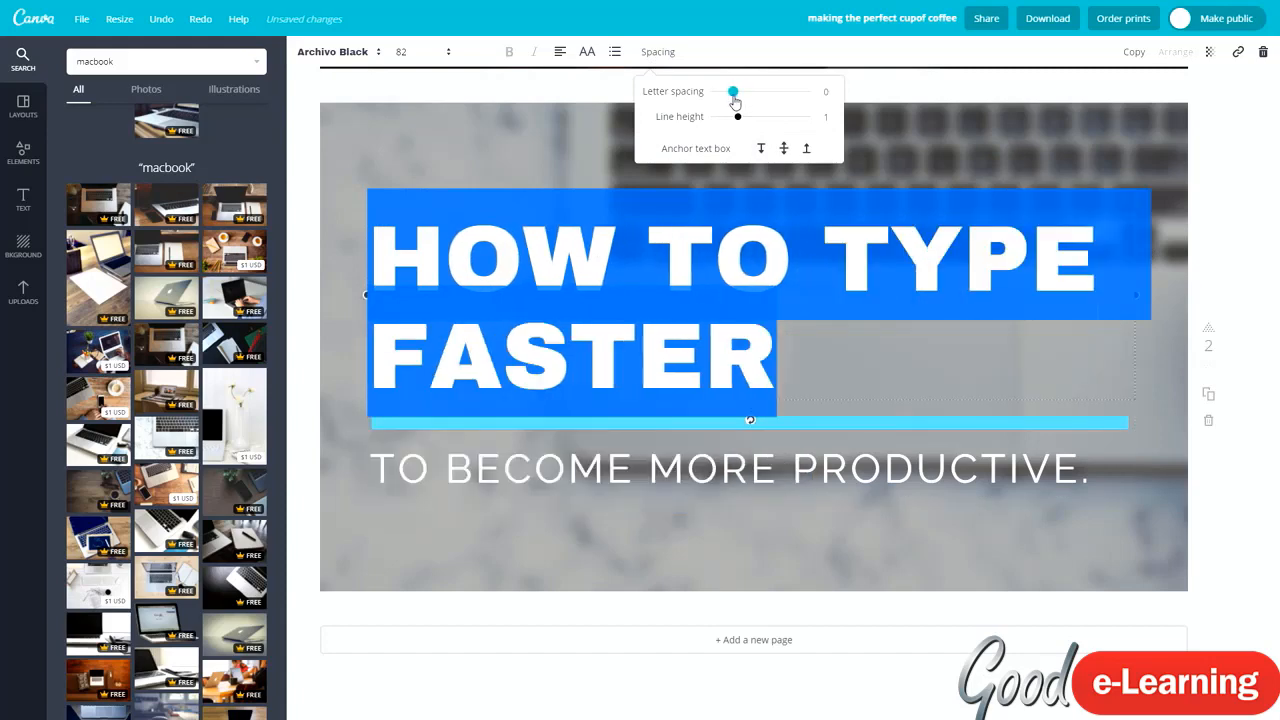
pyautogui.click(1229, 263)
pyautogui.click(1226, 270)
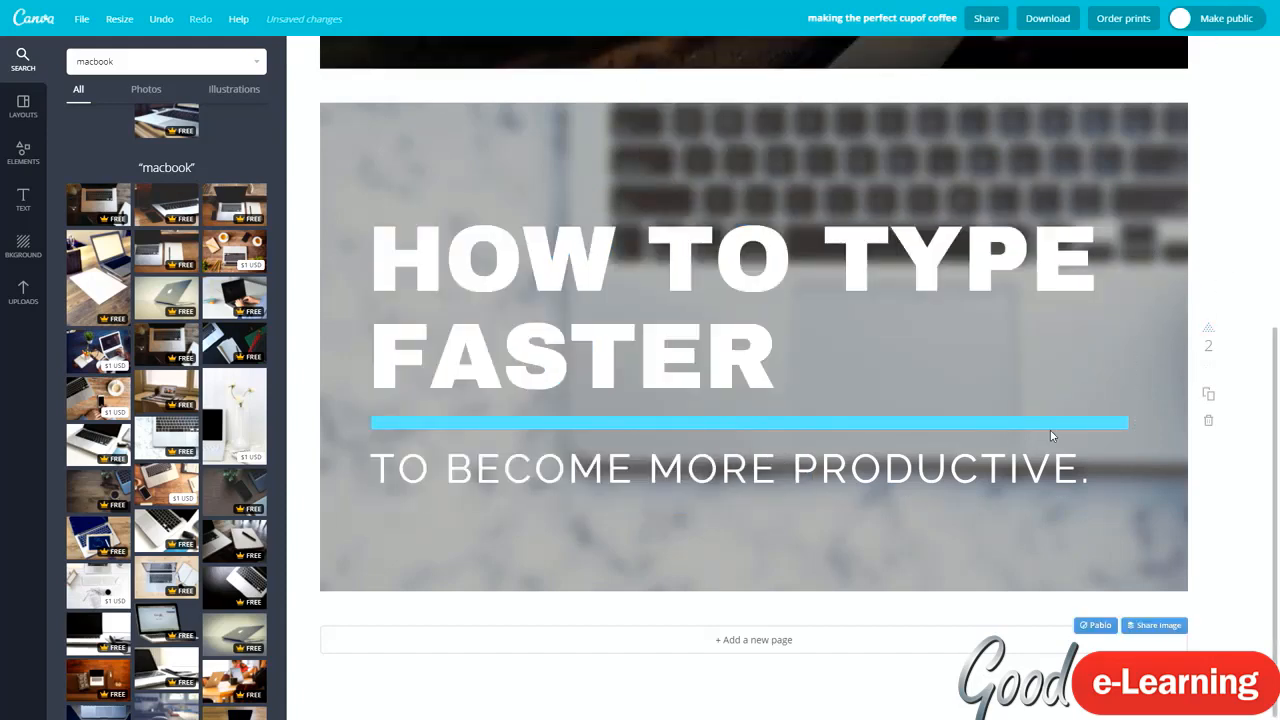
pyautogui.click(796, 466)
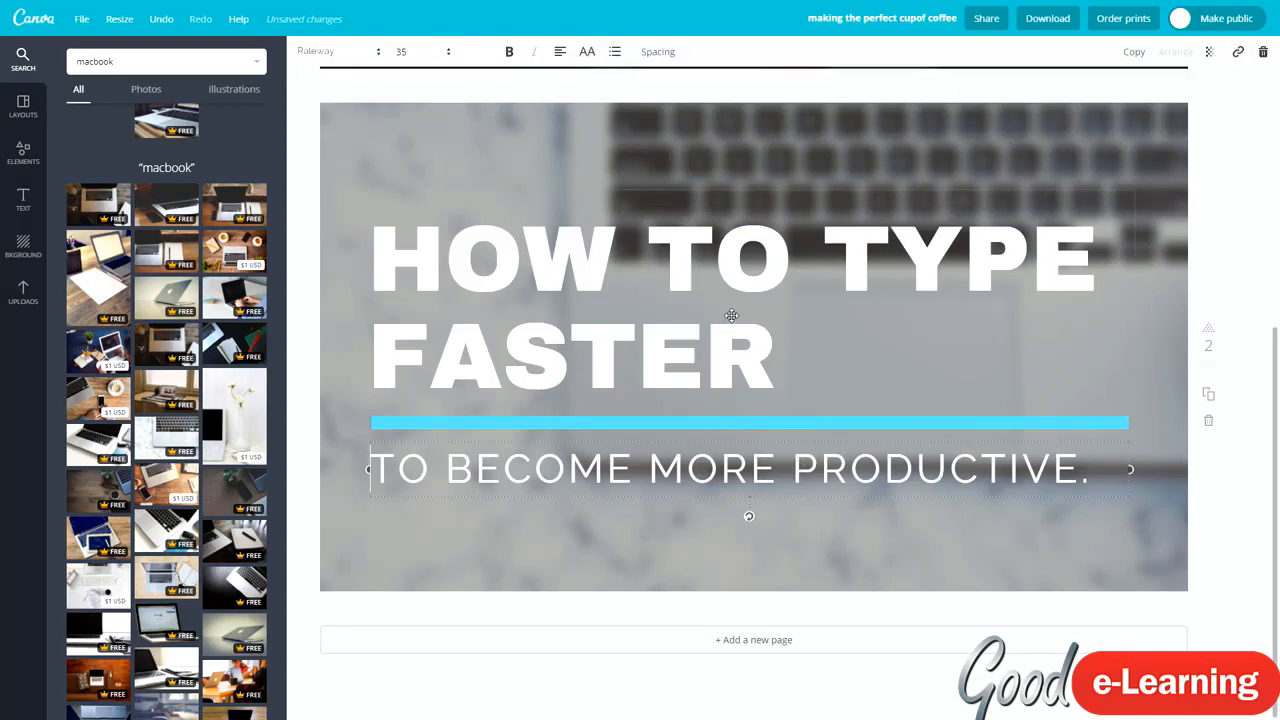
pyautogui.click(1229, 233)
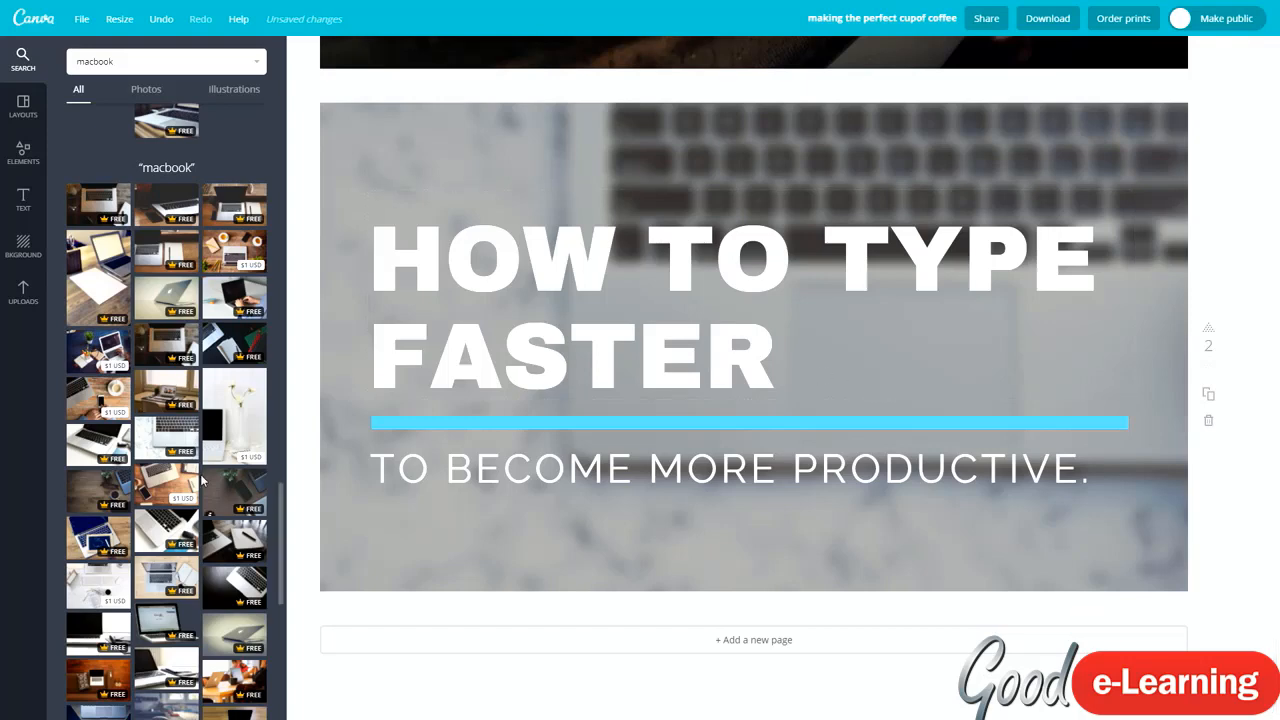
# Replace the "HOW TO TYPE FASTER" background with the dark wooden desk photo showing a laptop and coffee cup.
pyautogui.moveTo(100, 495); pyautogui.dragTo(437, 492)
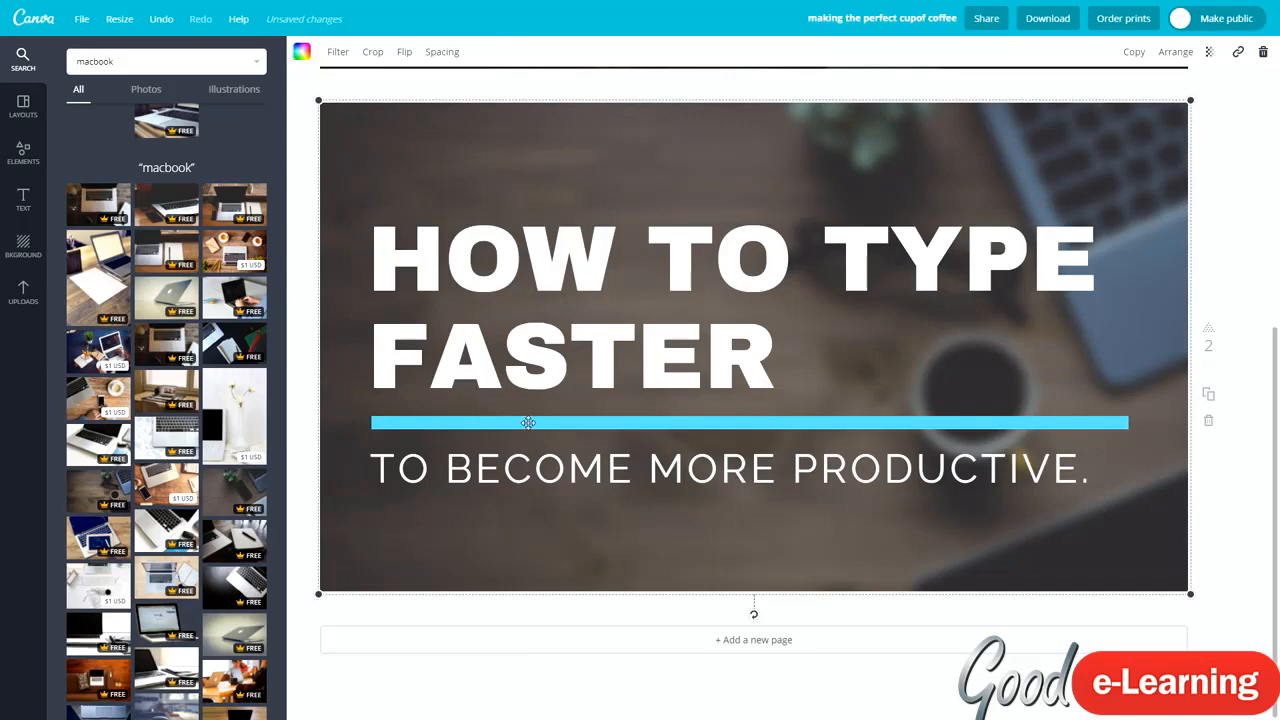
pyautogui.click(1257, 208)
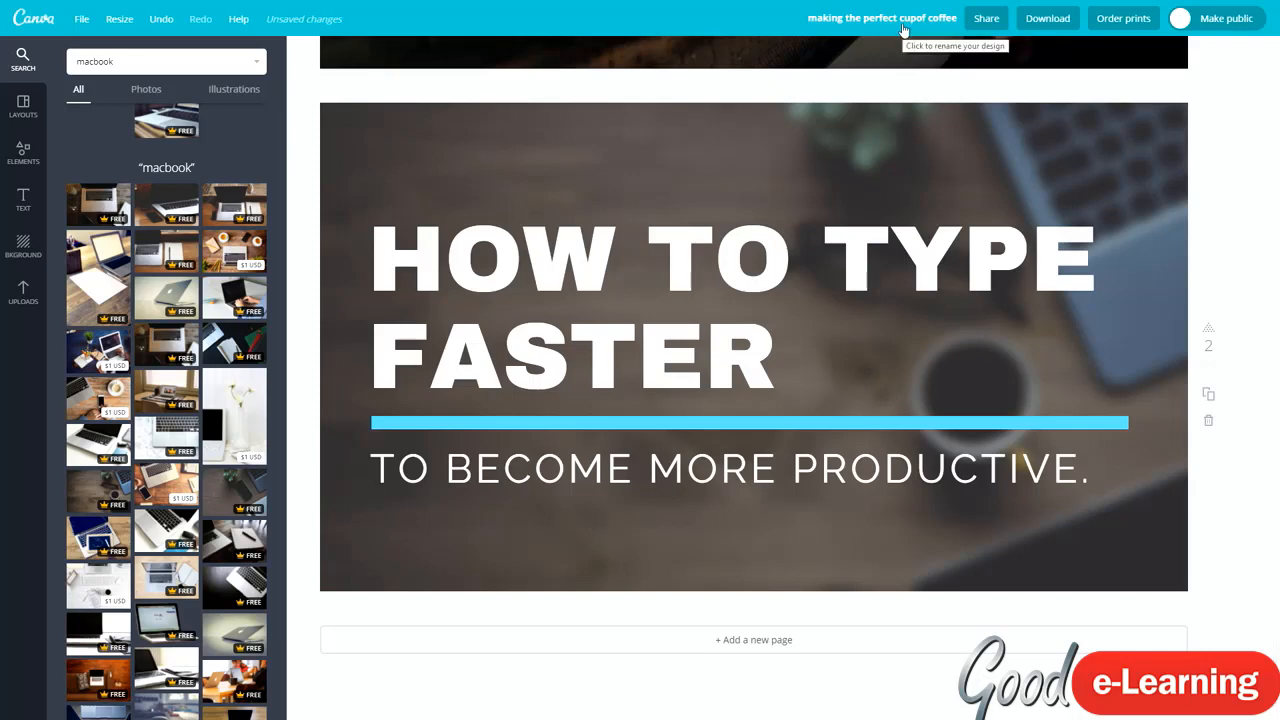
# Delete the "THE TOP TEN MUSIC VIDEOS" page and rename the design as typefaster.
pyautogui.scroll(2, 788, 313)
pyautogui.scroll(5, 788, 313)
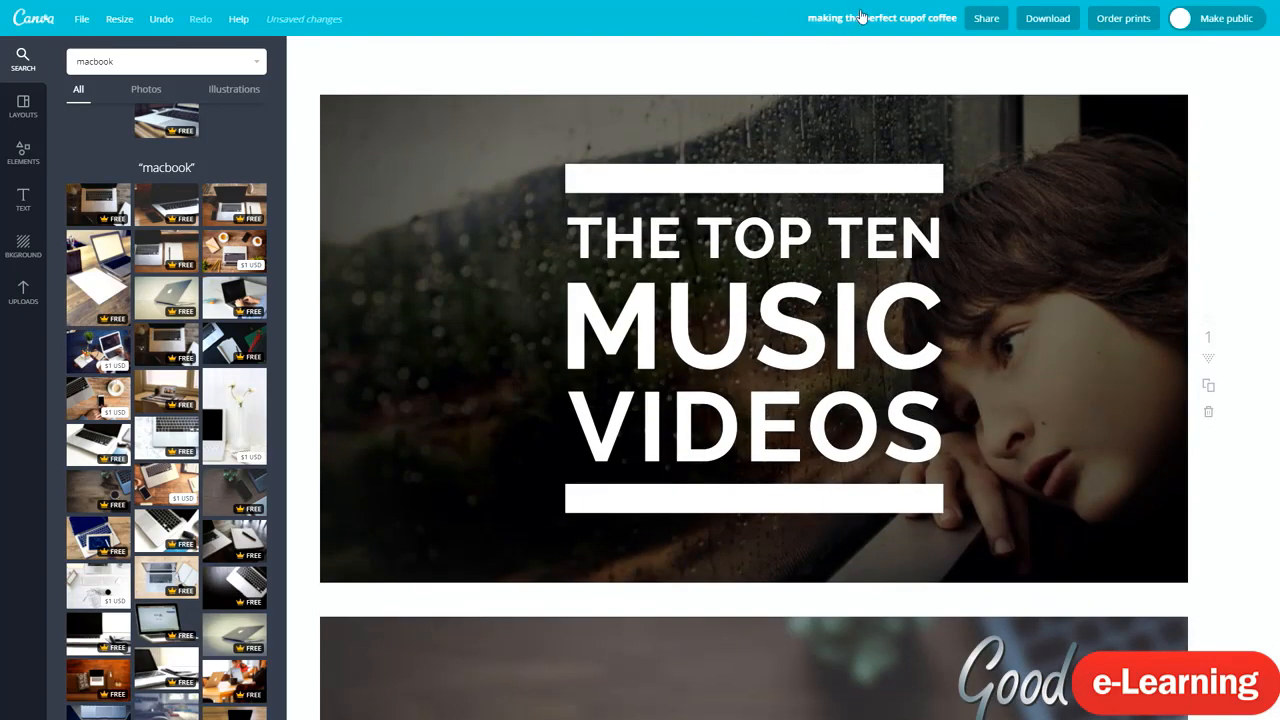
pyautogui.click(1209, 413)
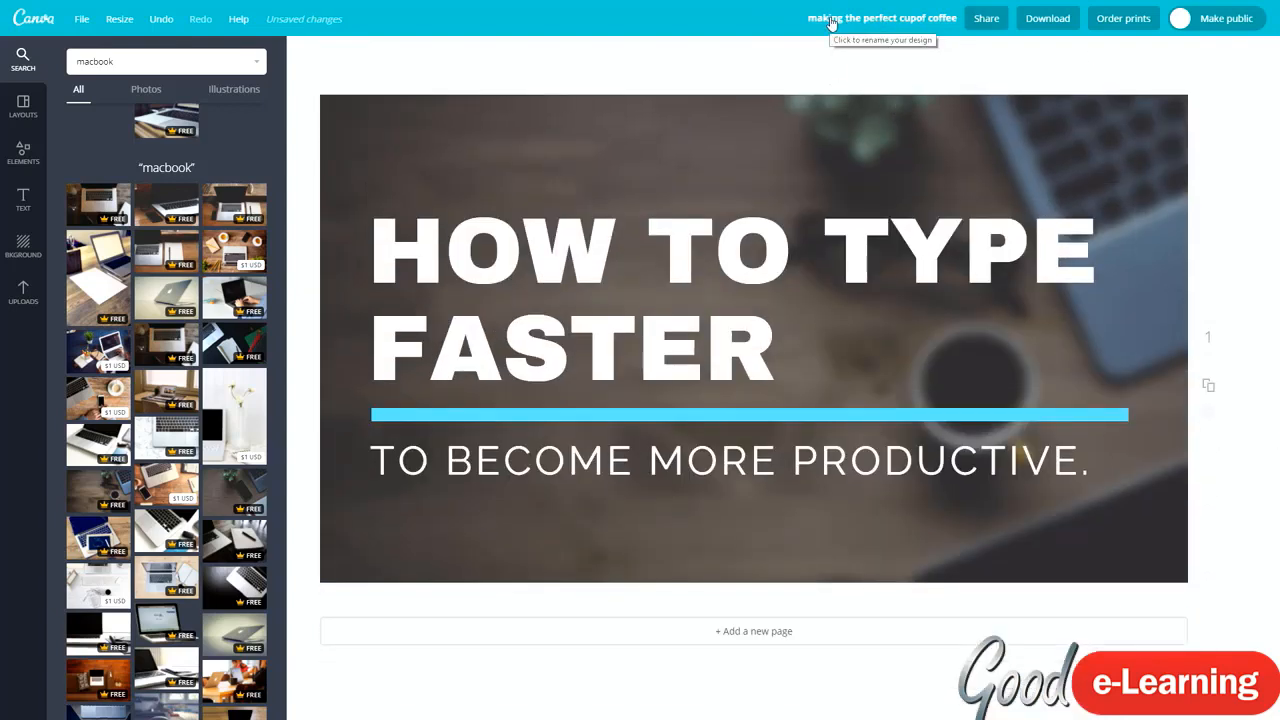
pyautogui.click(863, 20)
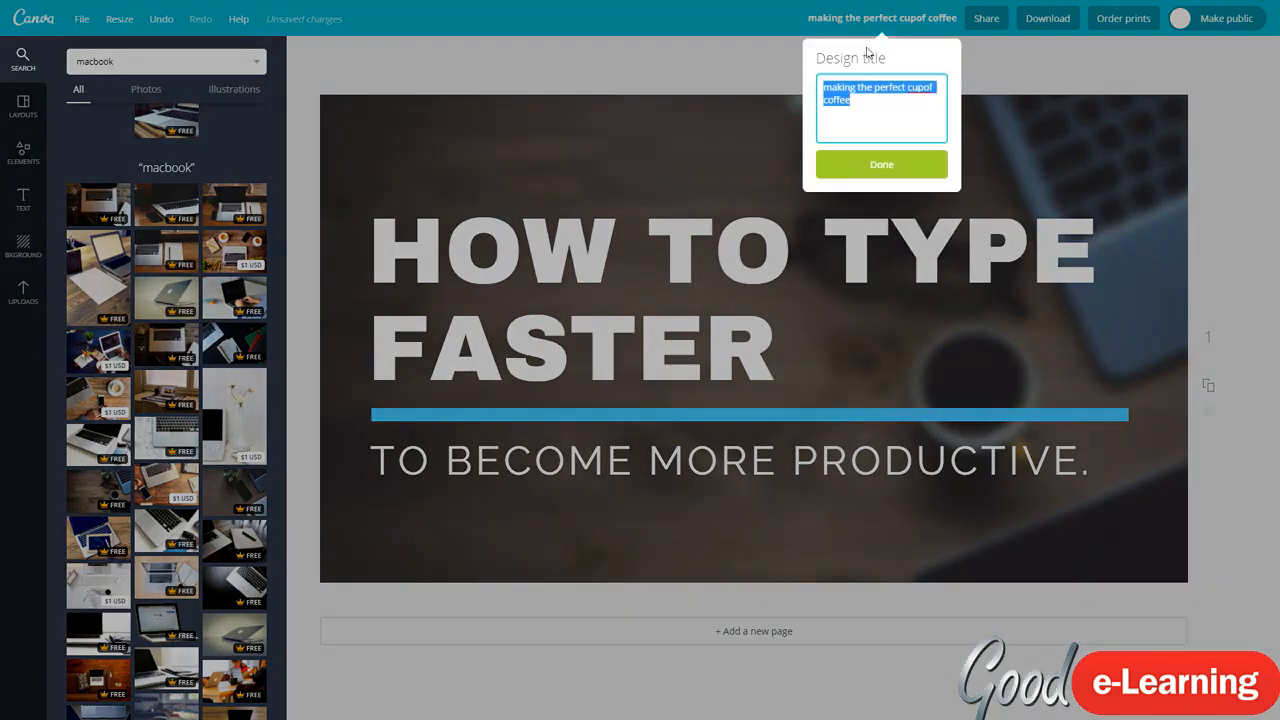
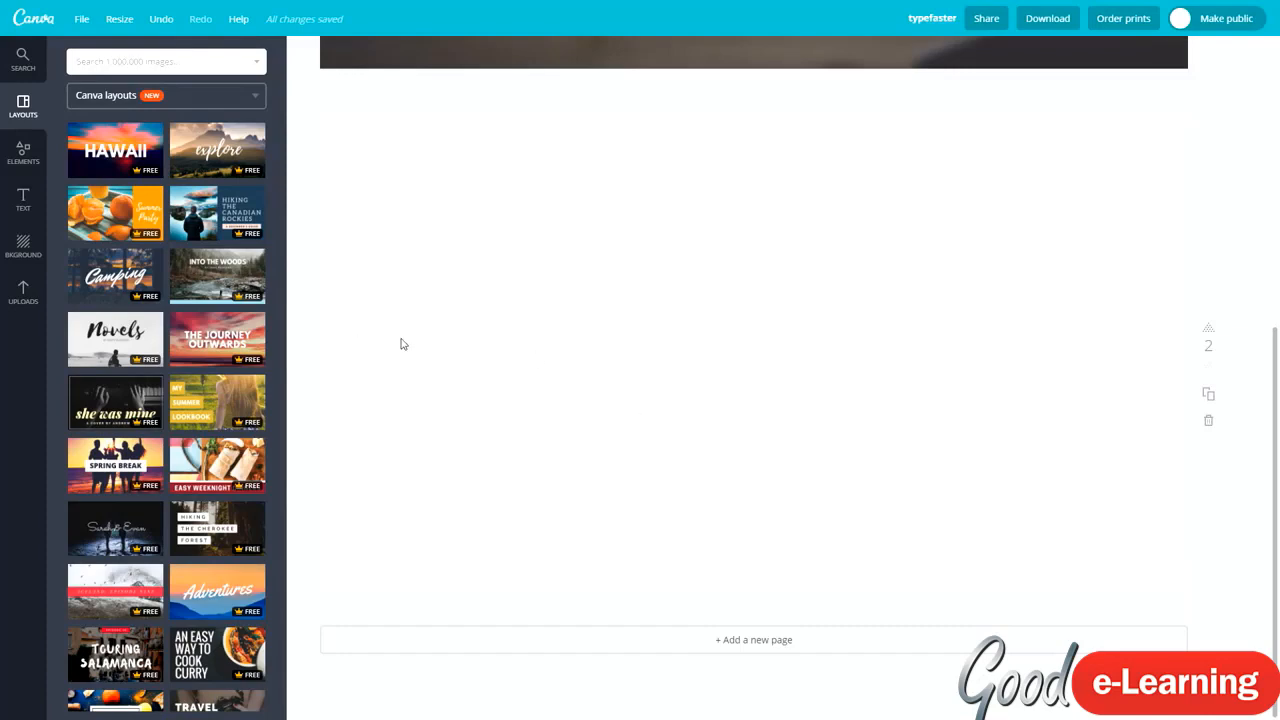
# Browse the Canva layouts and apply the "HIKING THE CHEROKEE FOREST" layout to the blank second page.
pyautogui.scroll(-15, 153, 165)
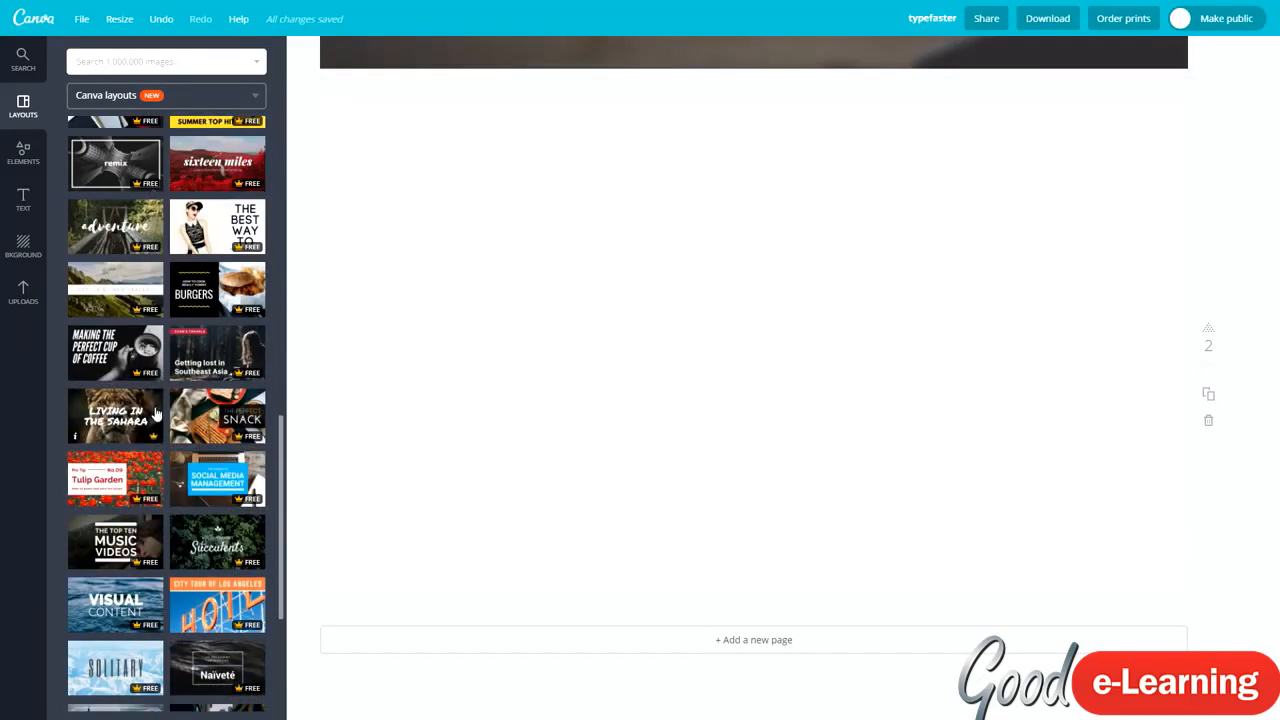
pyautogui.scroll(-3, 155, 415)
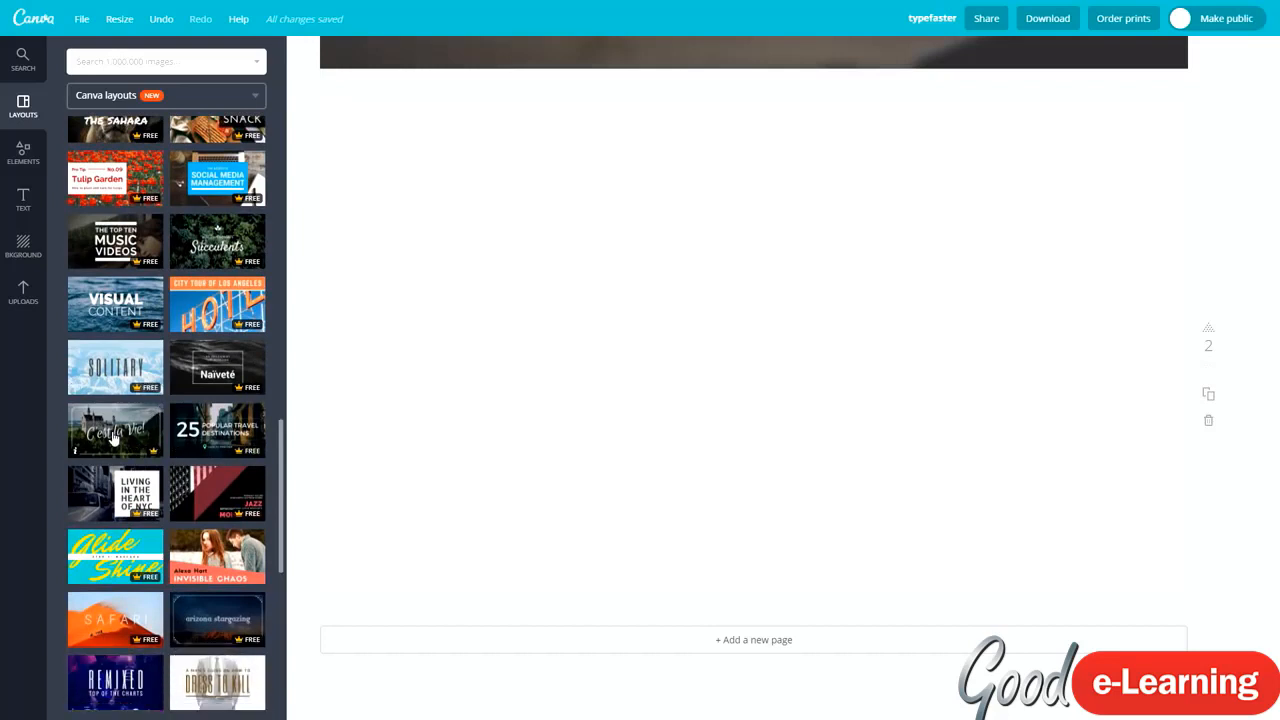
pyautogui.scroll(-2, 114, 438)
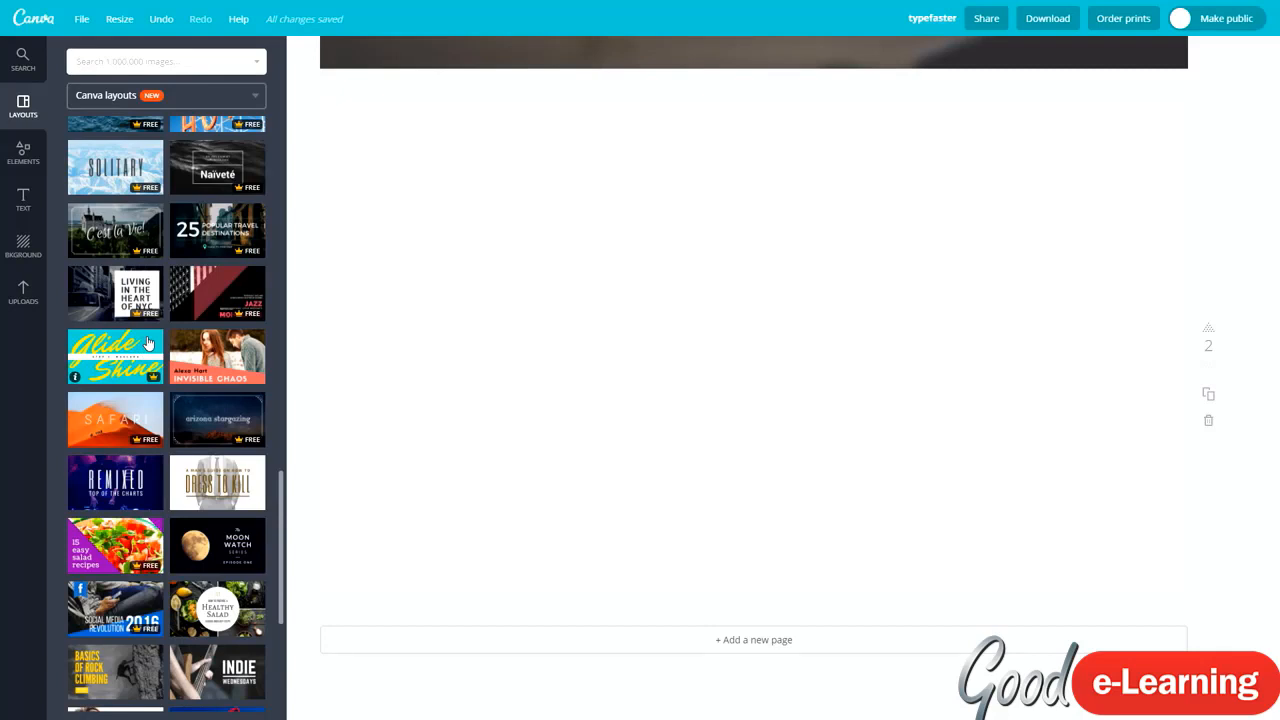
pyautogui.scroll(10, 148, 343)
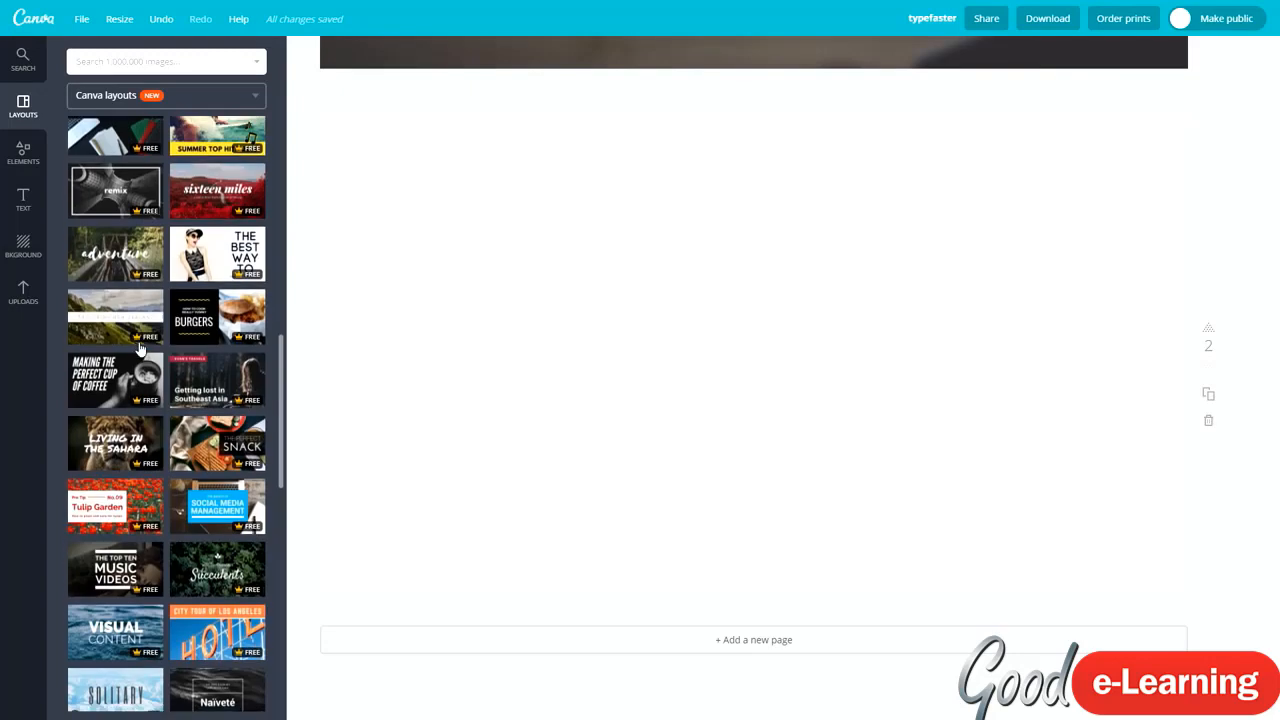
pyautogui.scroll(5, 140, 347)
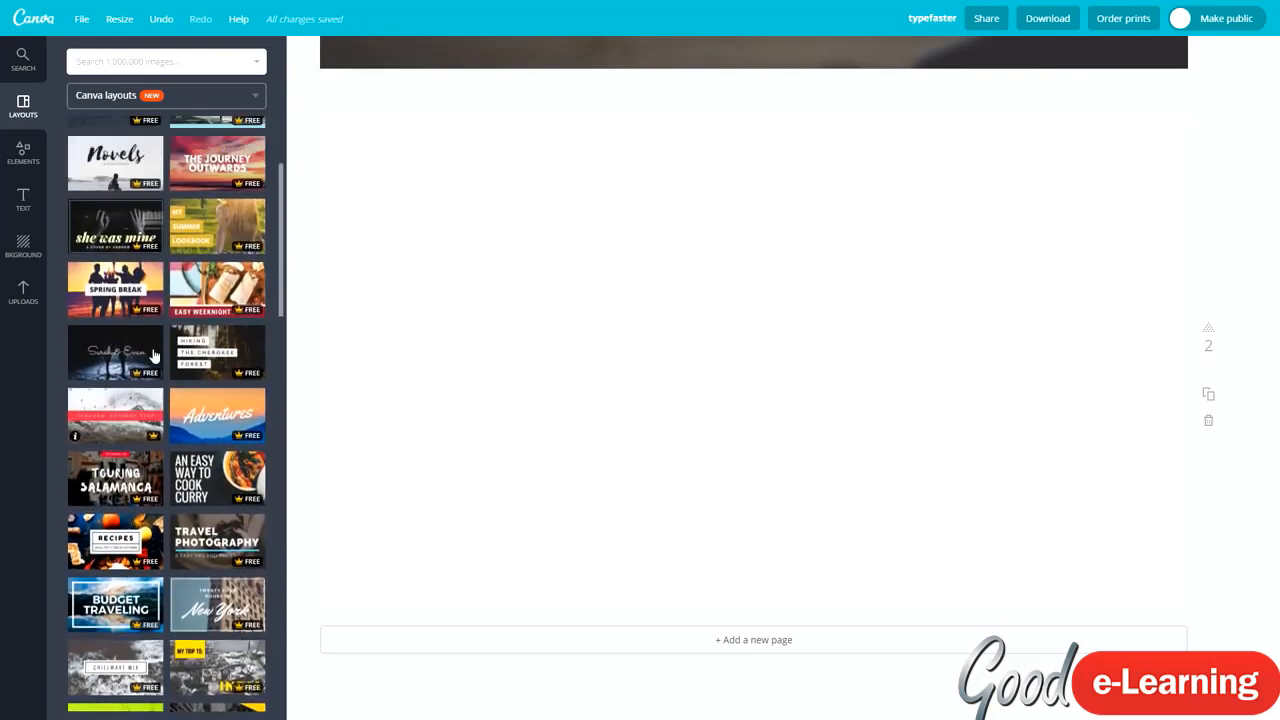
pyautogui.click(217, 425)
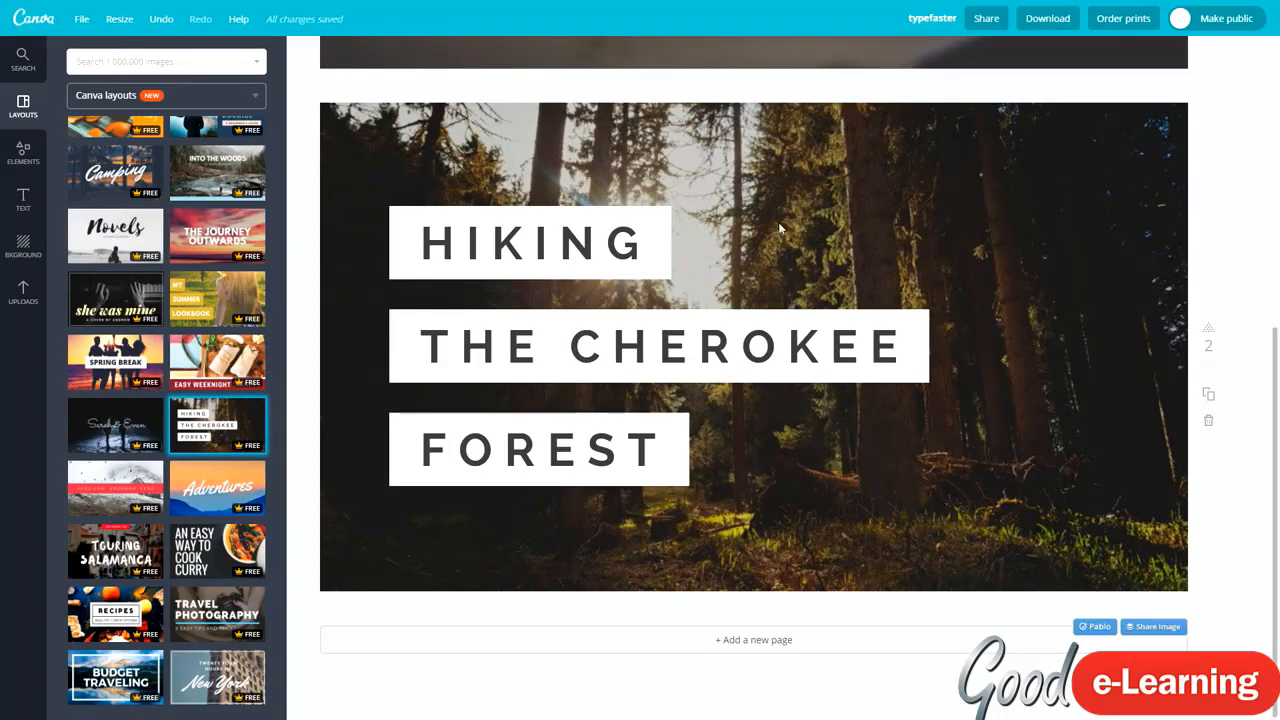
# Try plain ready-made backgrounds such as the black wood and navy gradient behind the hiking text on the second page.
pyautogui.click(33, 238)
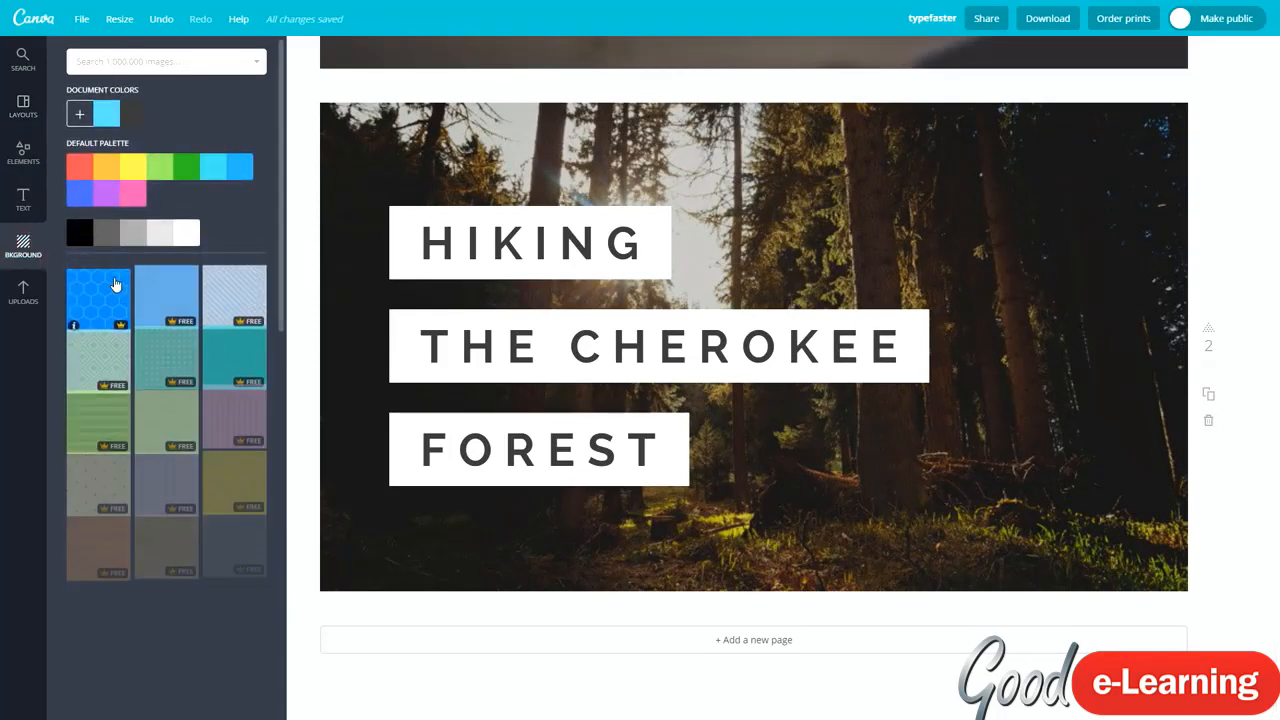
pyautogui.scroll(-3, 48, 243)
pyautogui.scroll(-3, 140, 460)
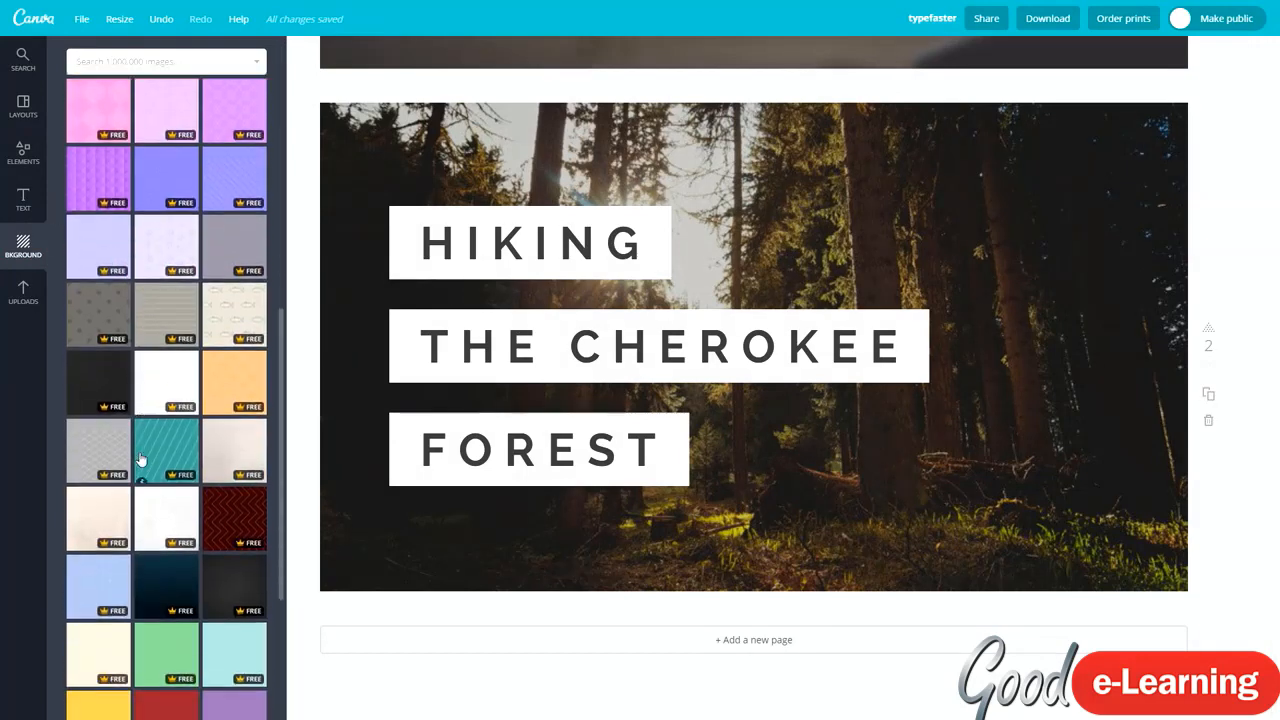
pyautogui.click(174, 321)
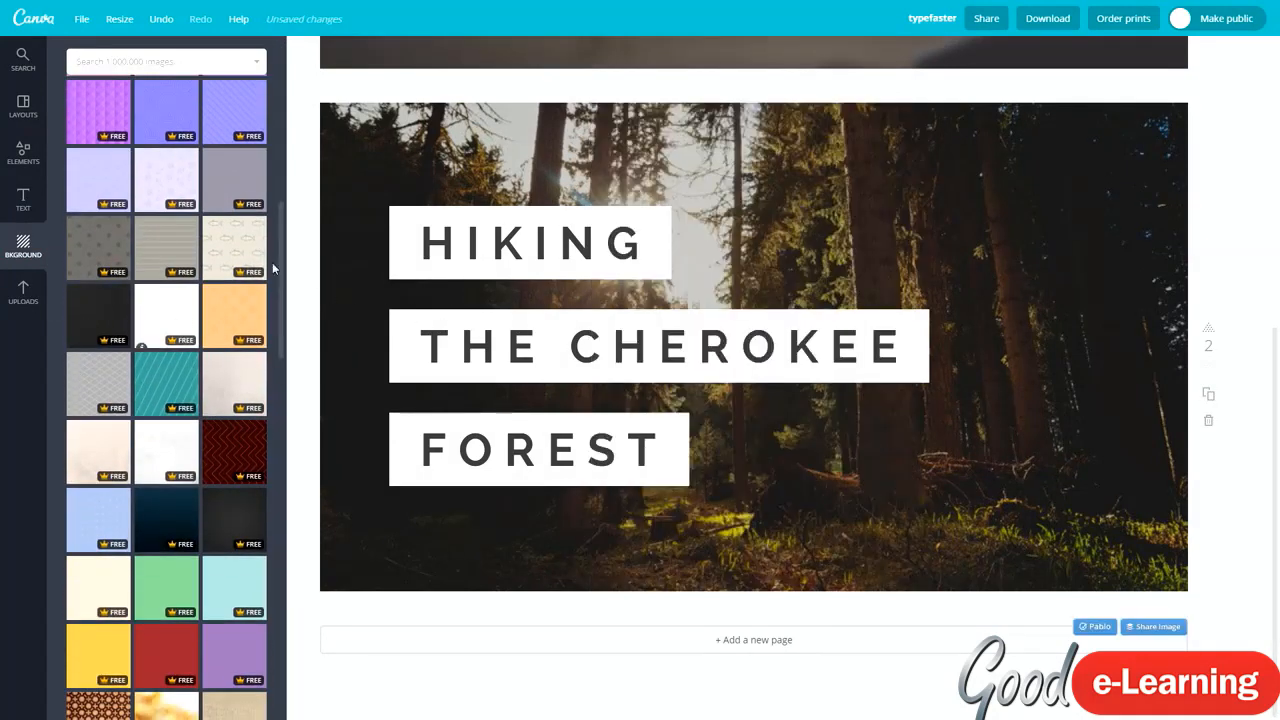
pyautogui.click(702, 164)
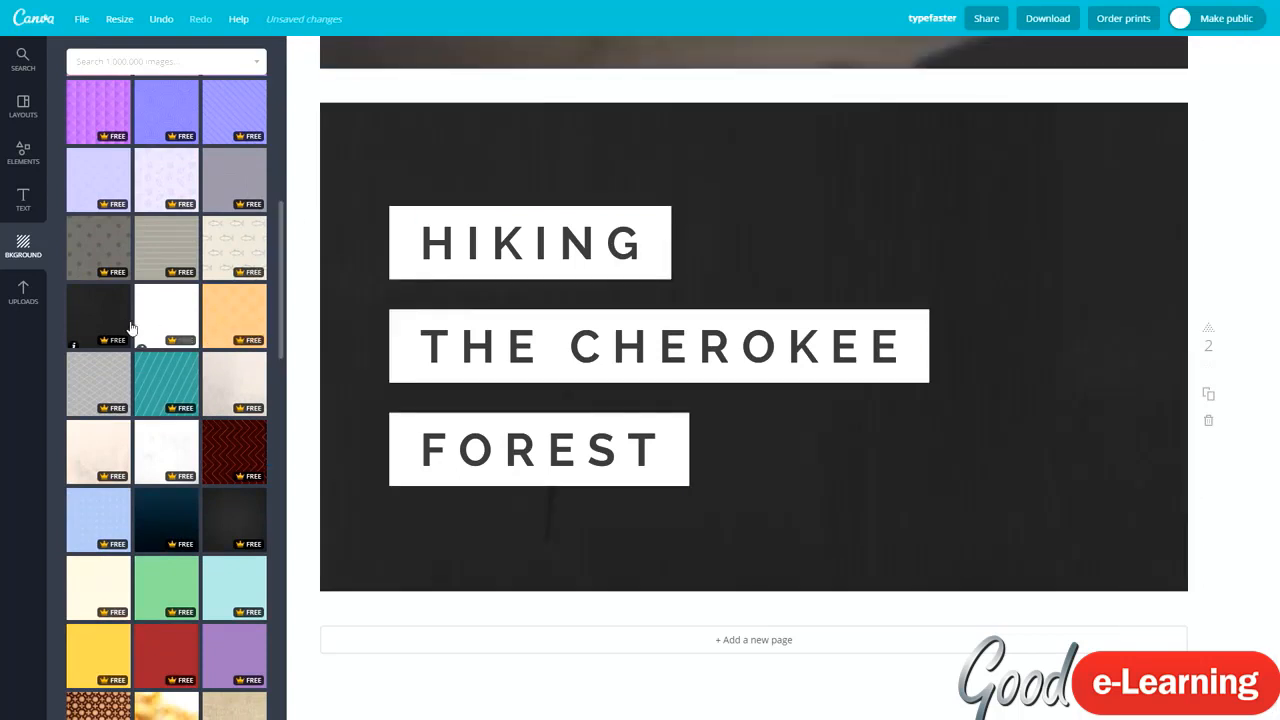
pyautogui.click(100, 178)
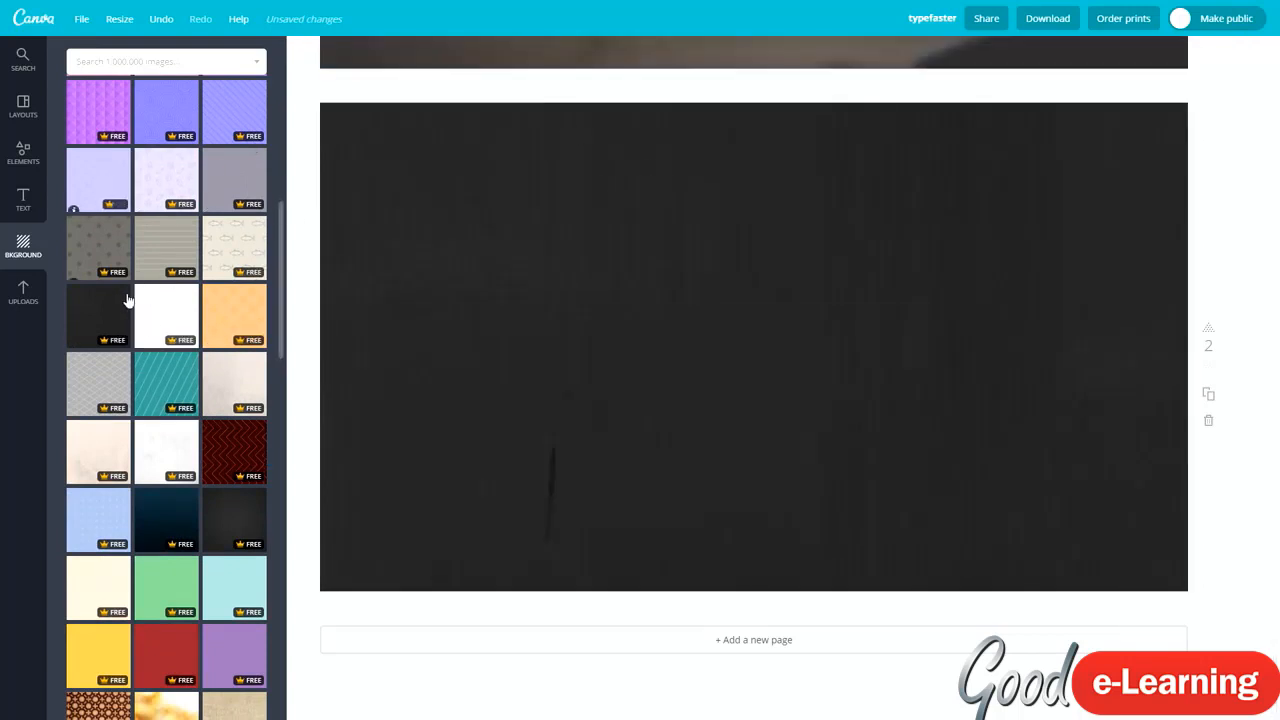
pyautogui.scroll(-3, 170, 380)
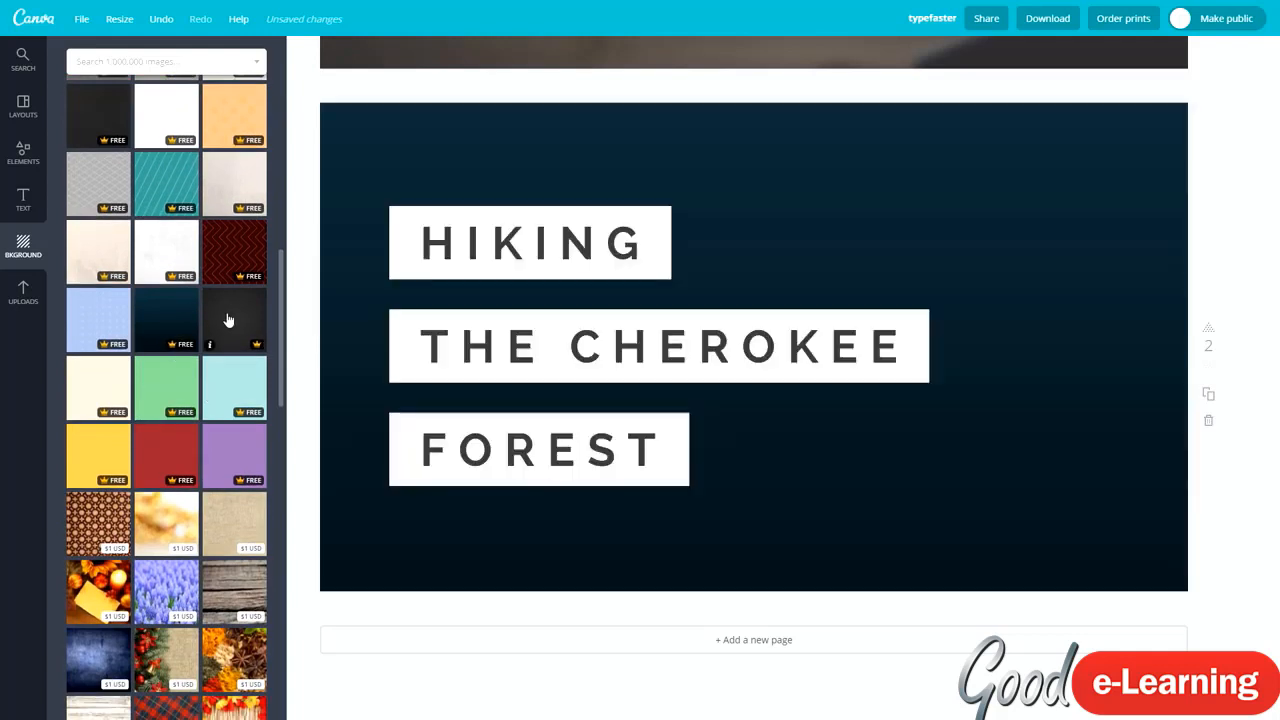
# Compare the charcoal gradient and textured white backgrounds on the second page, and keep the charcoal gradient.
pyautogui.click(246, 305)
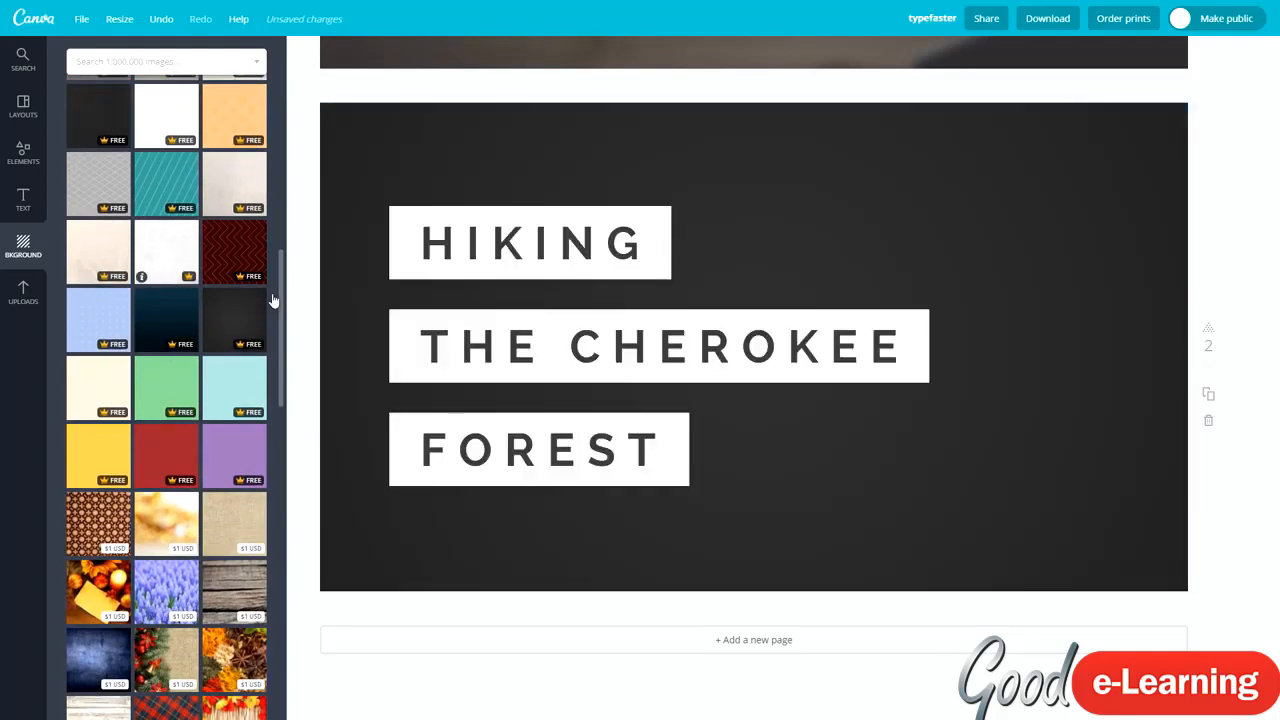
pyautogui.click(164, 258)
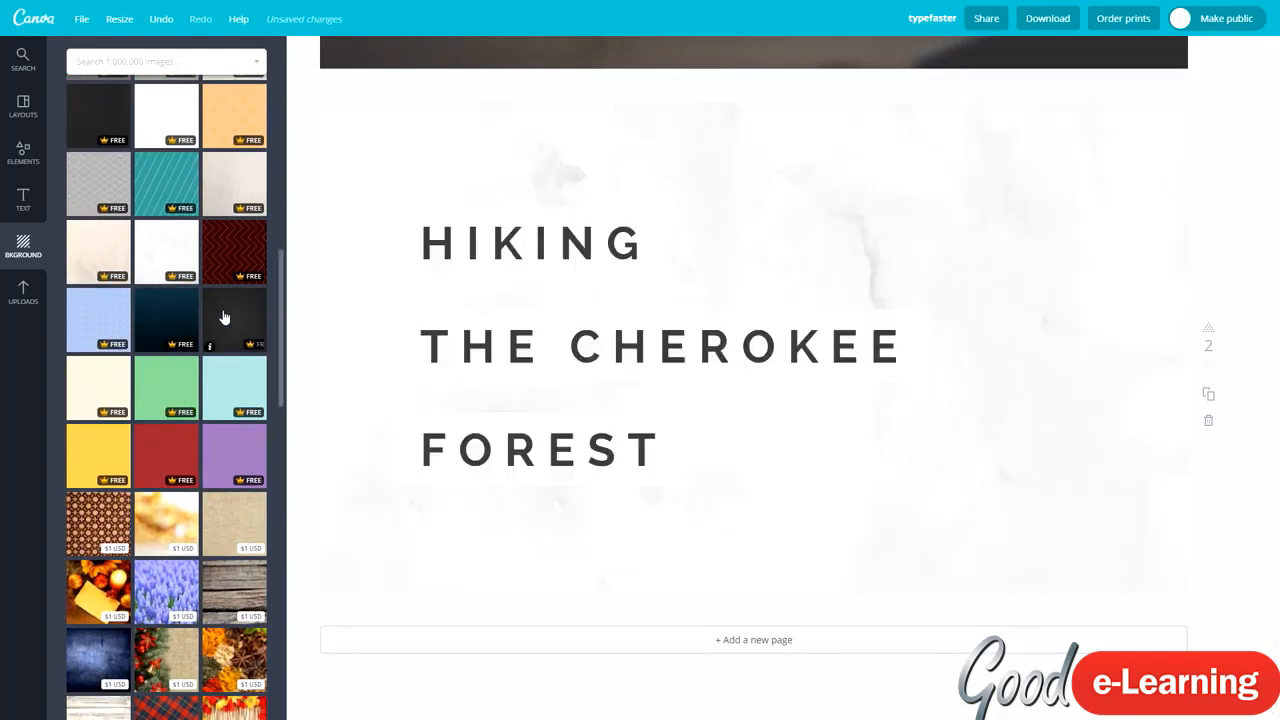
pyautogui.click(224, 318)
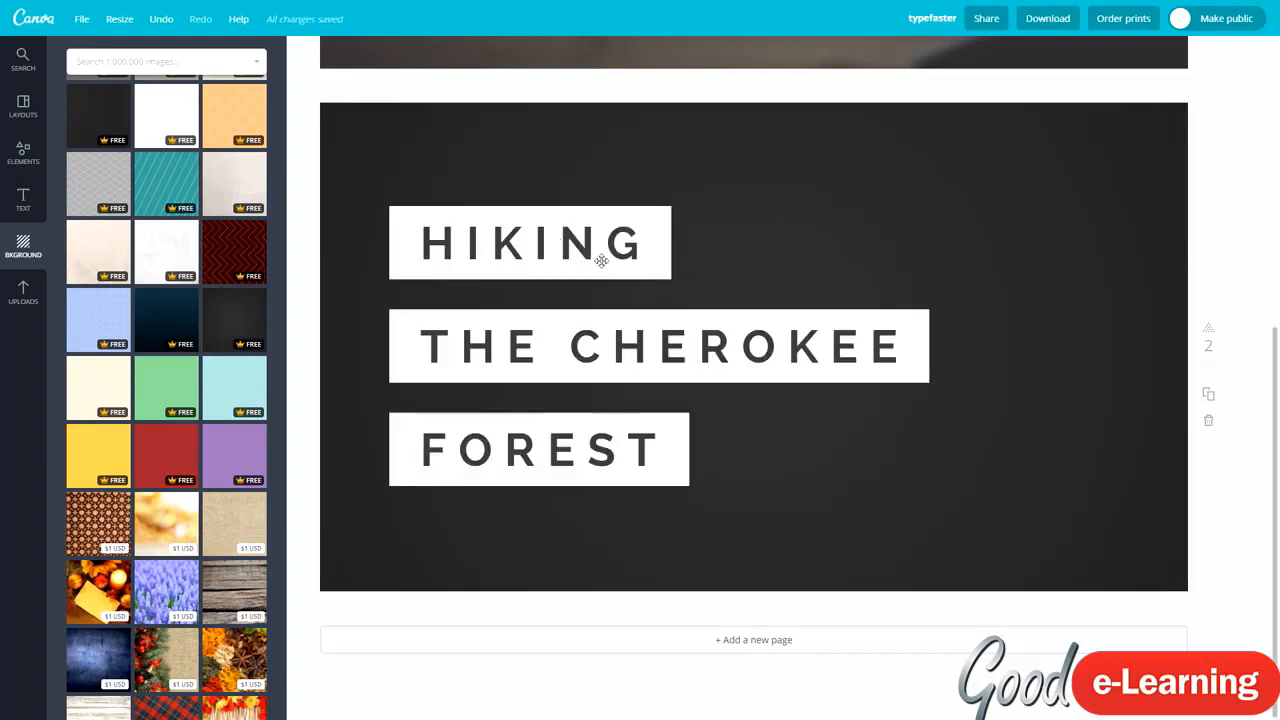
pyautogui.scroll(-3, 201, 297)
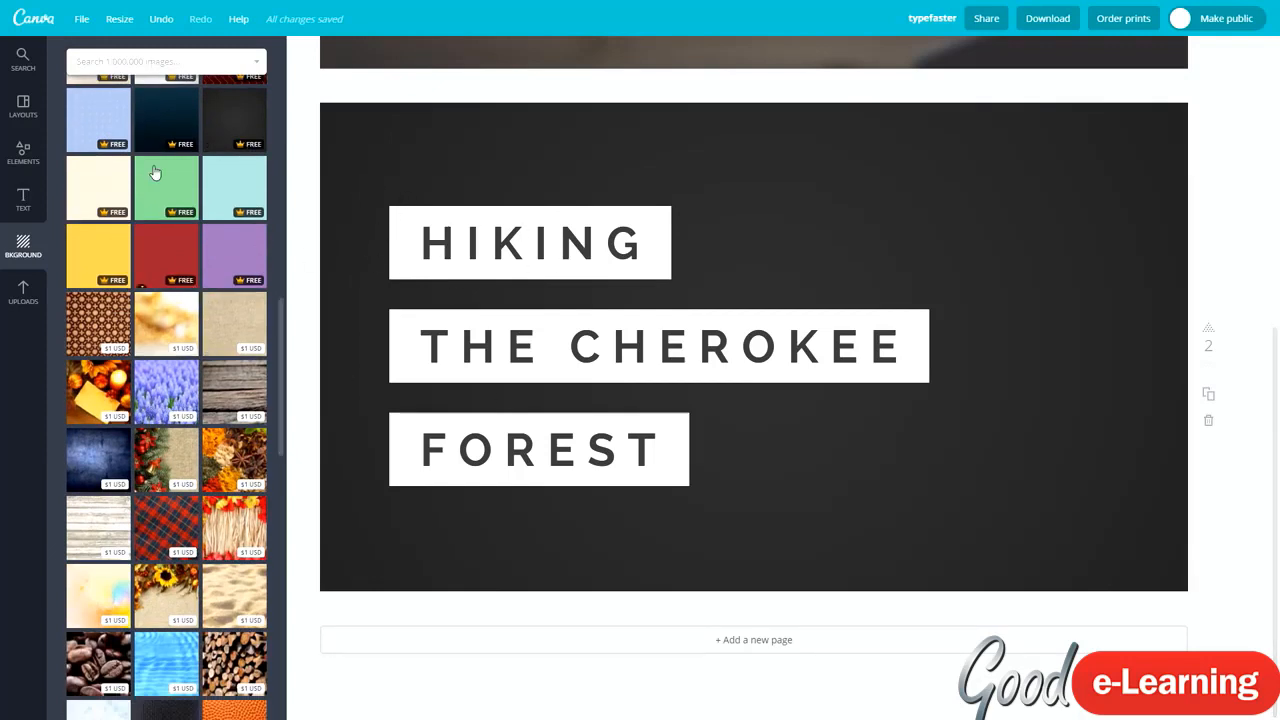
# Add the single-cell picture grid from the elements to the second page so it fills the page.
pyautogui.click(137, 61)
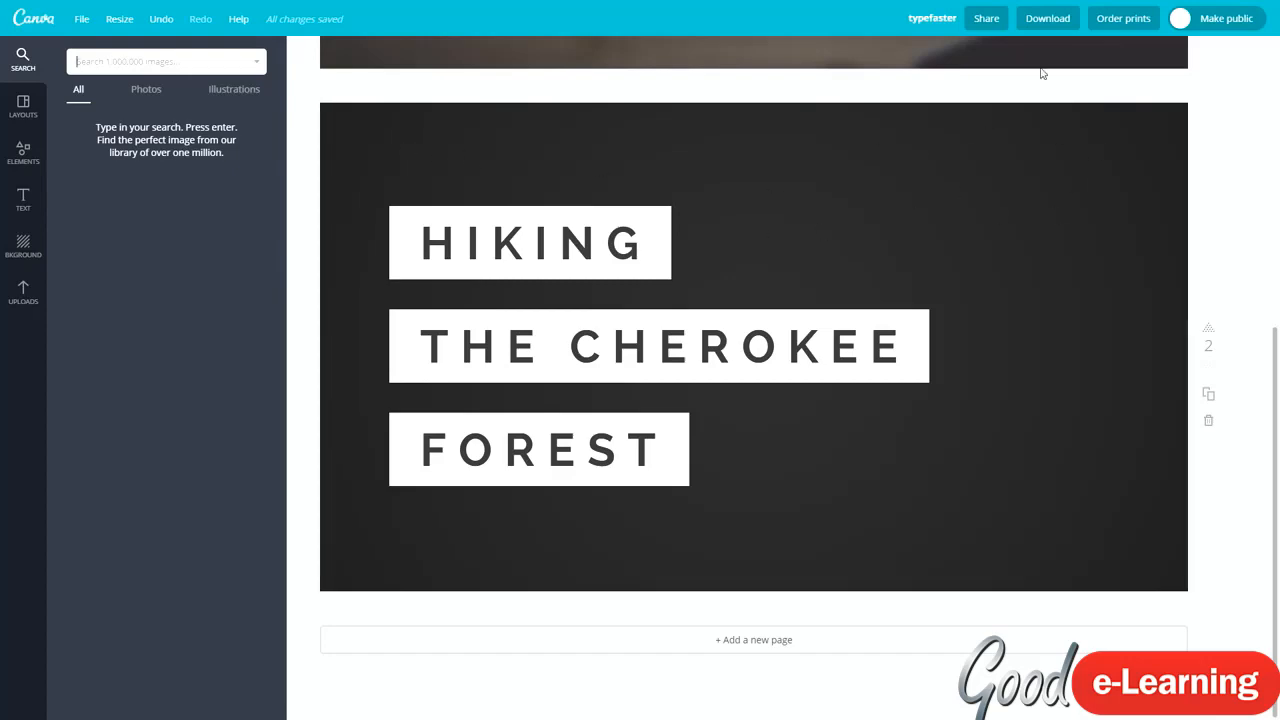
pyautogui.click(23, 110)
pyautogui.click(24, 152)
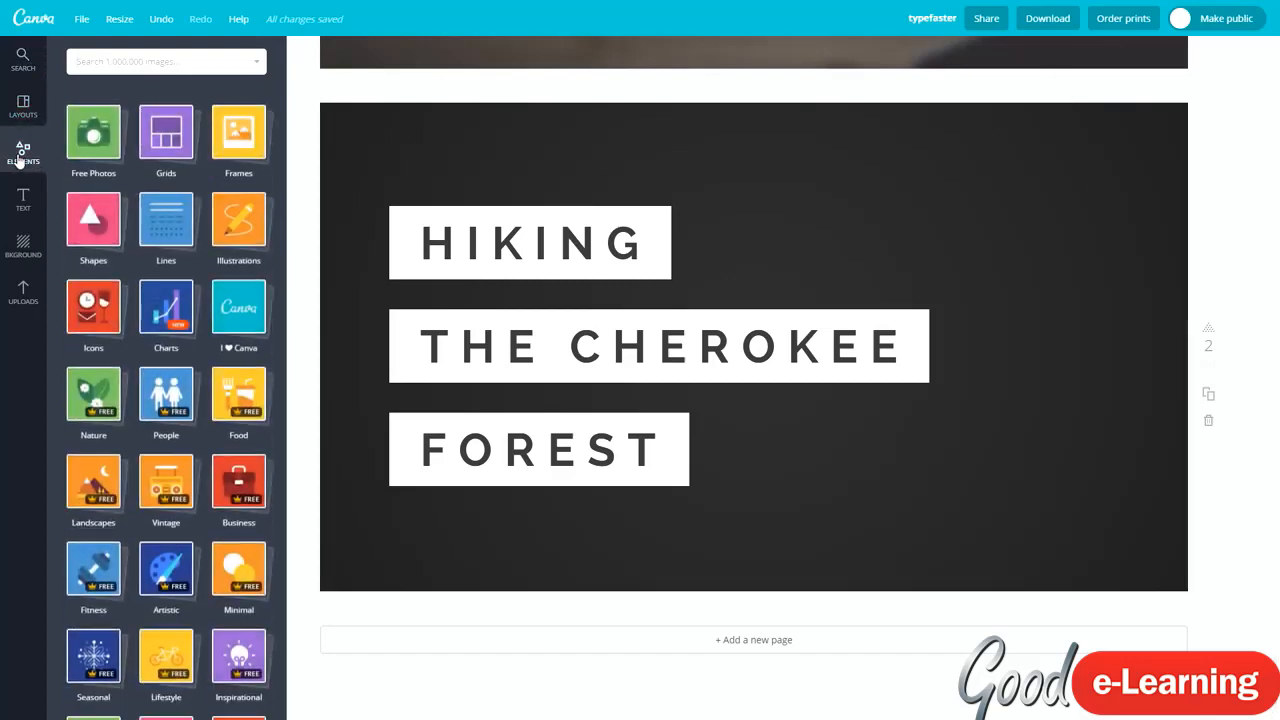
pyautogui.click(162, 130)
pyautogui.click(101, 251)
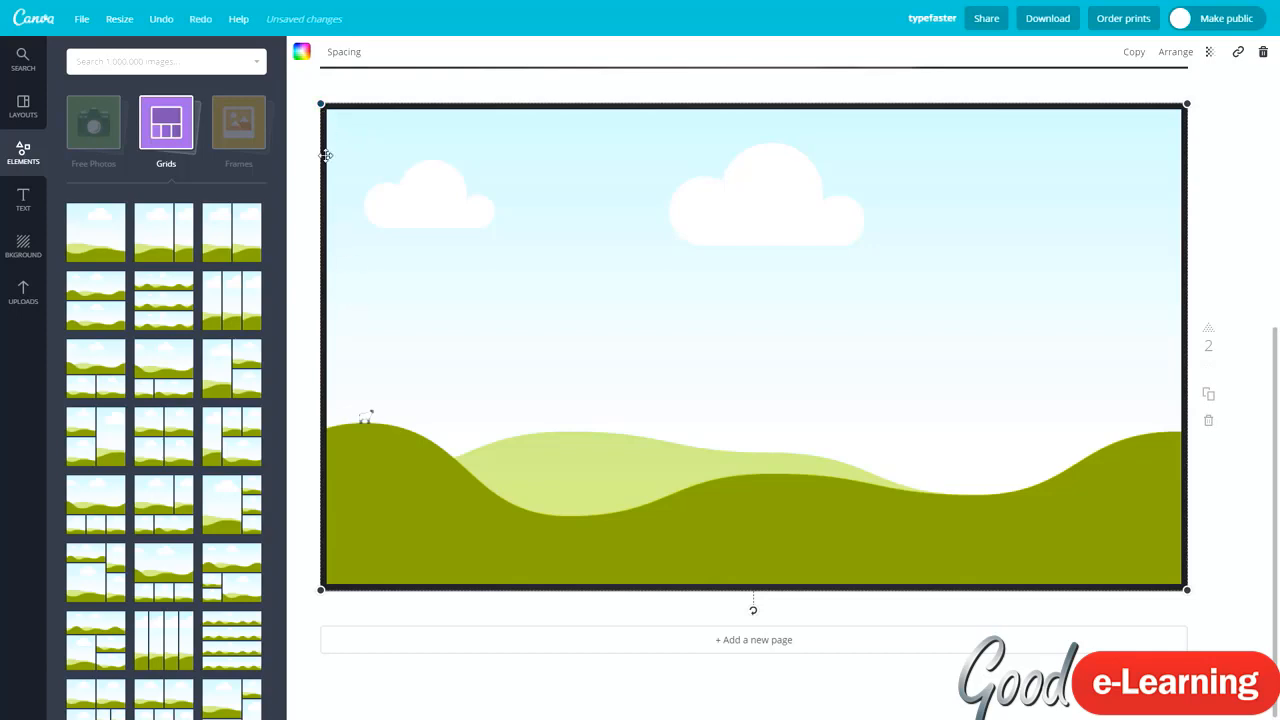
# Enlarge the grid slightly beyond the page edges so it covers the dark border, and deselect it.
pyautogui.moveTo(321, 100); pyautogui.dragTo(303, 92)
pyautogui.moveTo(586, 287); pyautogui.dragTo(596, 293)
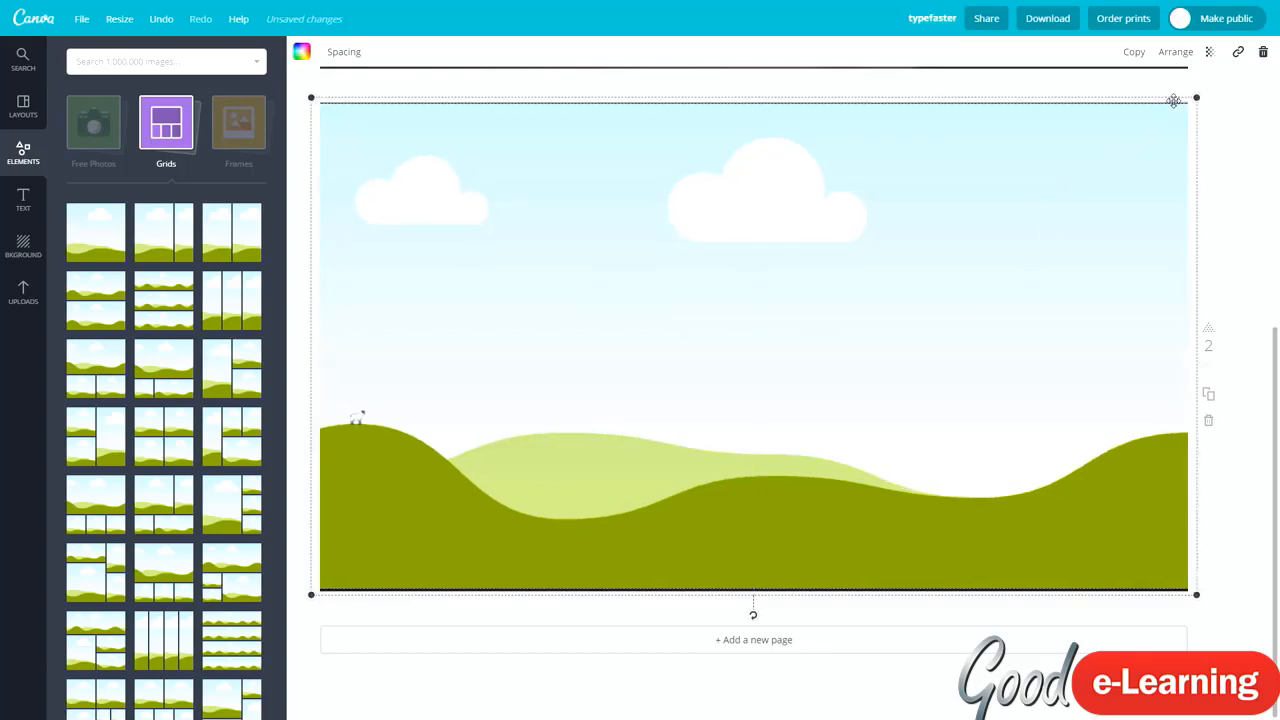
pyautogui.moveTo(1191, 100); pyautogui.dragTo(1200, 94)
pyautogui.moveTo(809, 258); pyautogui.dragTo(809, 259)
pyautogui.click(1211, 221)
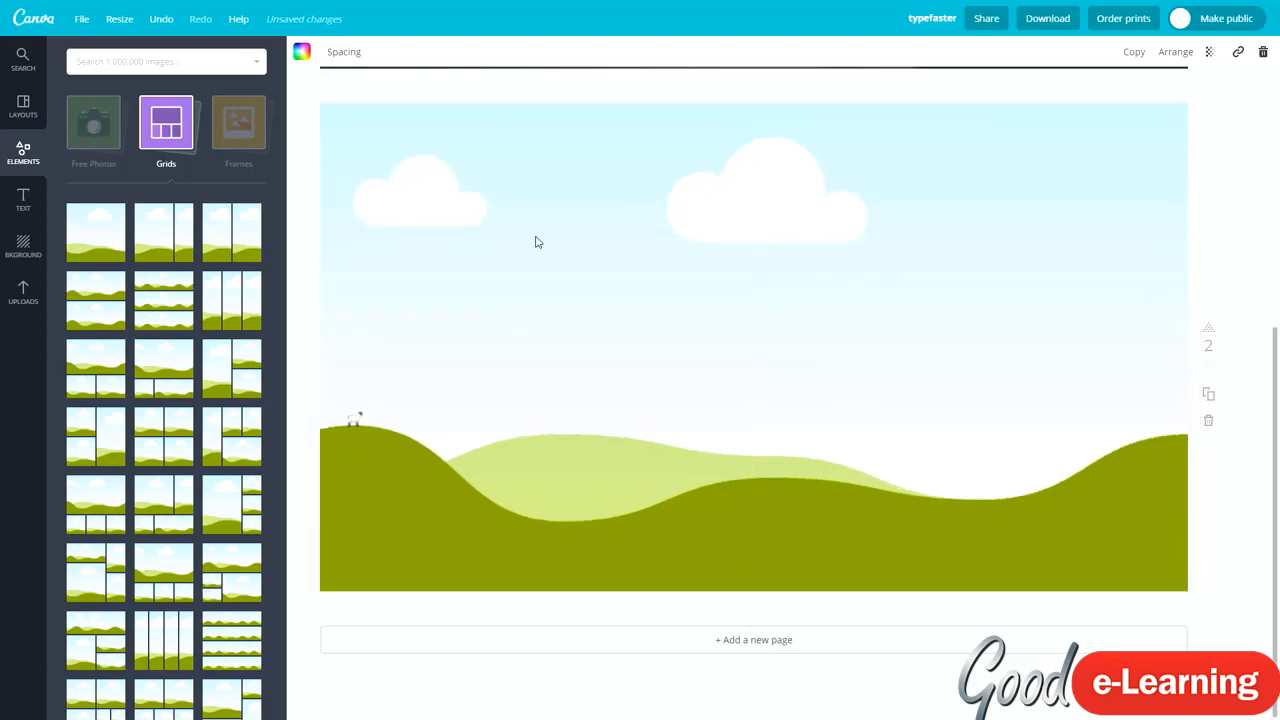
# Search the image library for macbook and fill the grid with the laptop, notebook and pen photo.
pyautogui.click(93, 70)
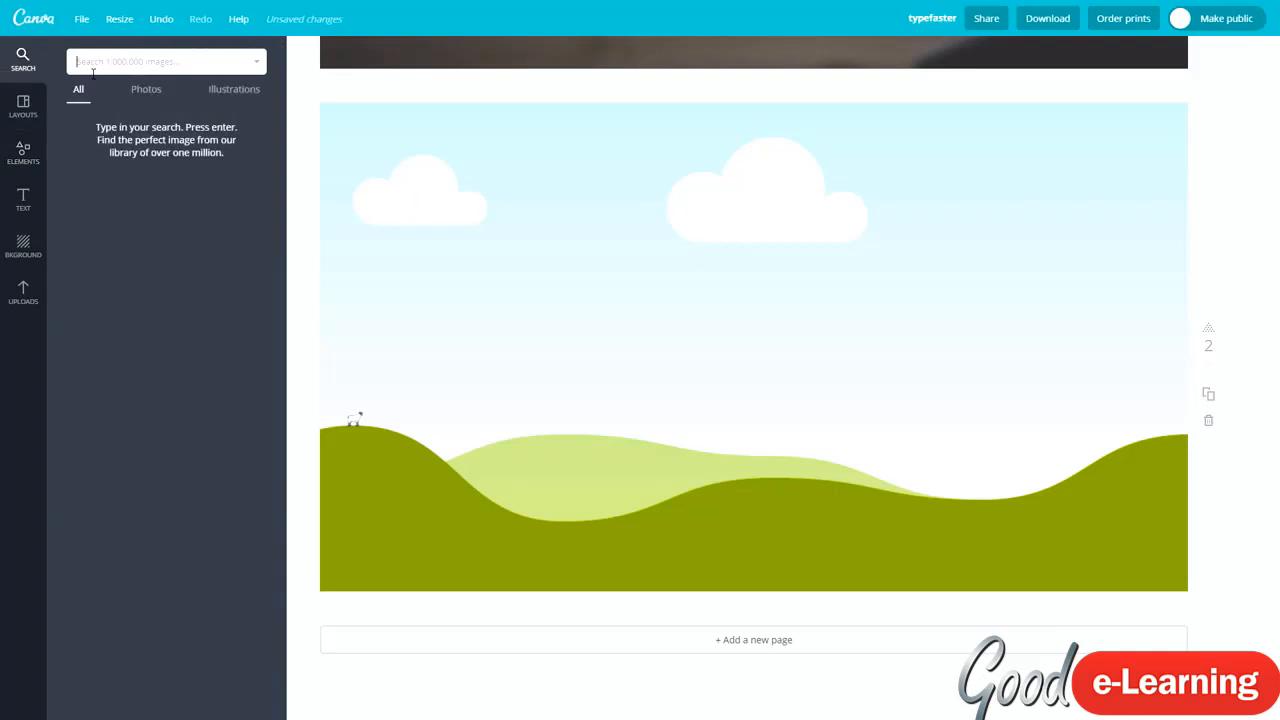
pyautogui.write('macbook')
pyautogui.press('Return')
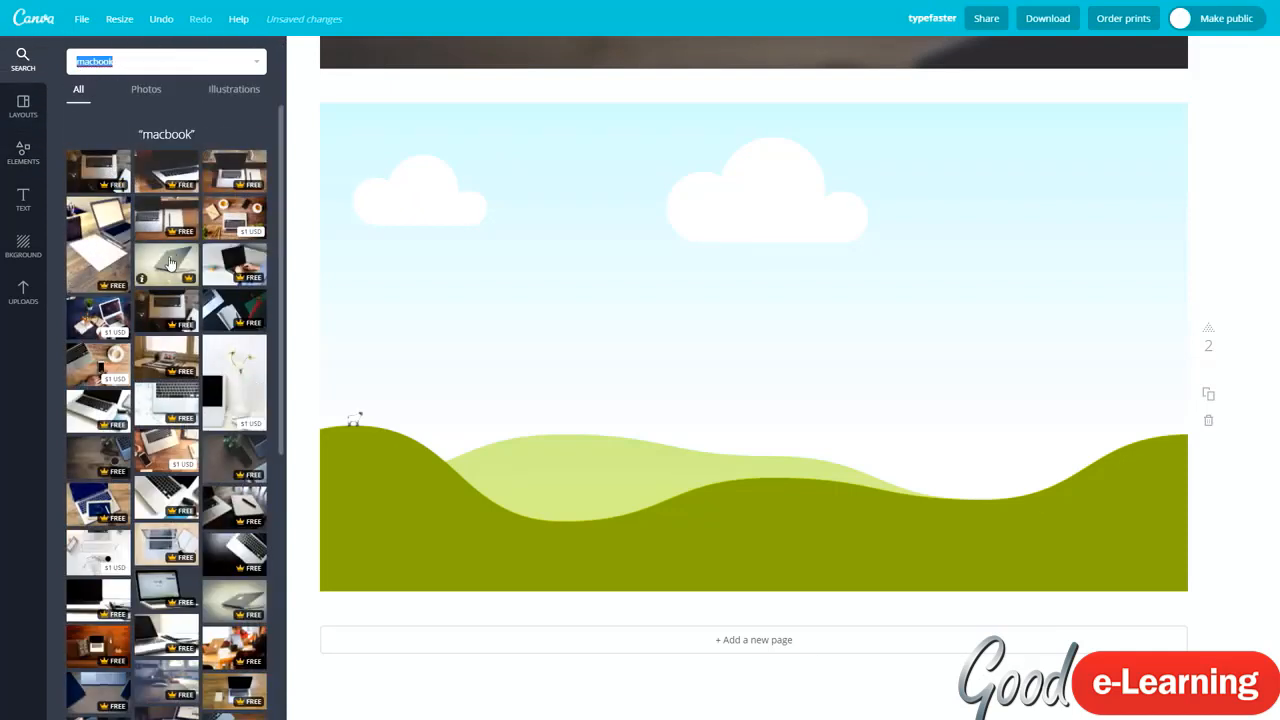
pyautogui.moveTo(160, 220); pyautogui.dragTo(509, 445)
pyautogui.click(1240, 188)
pyautogui.click(1092, 150)
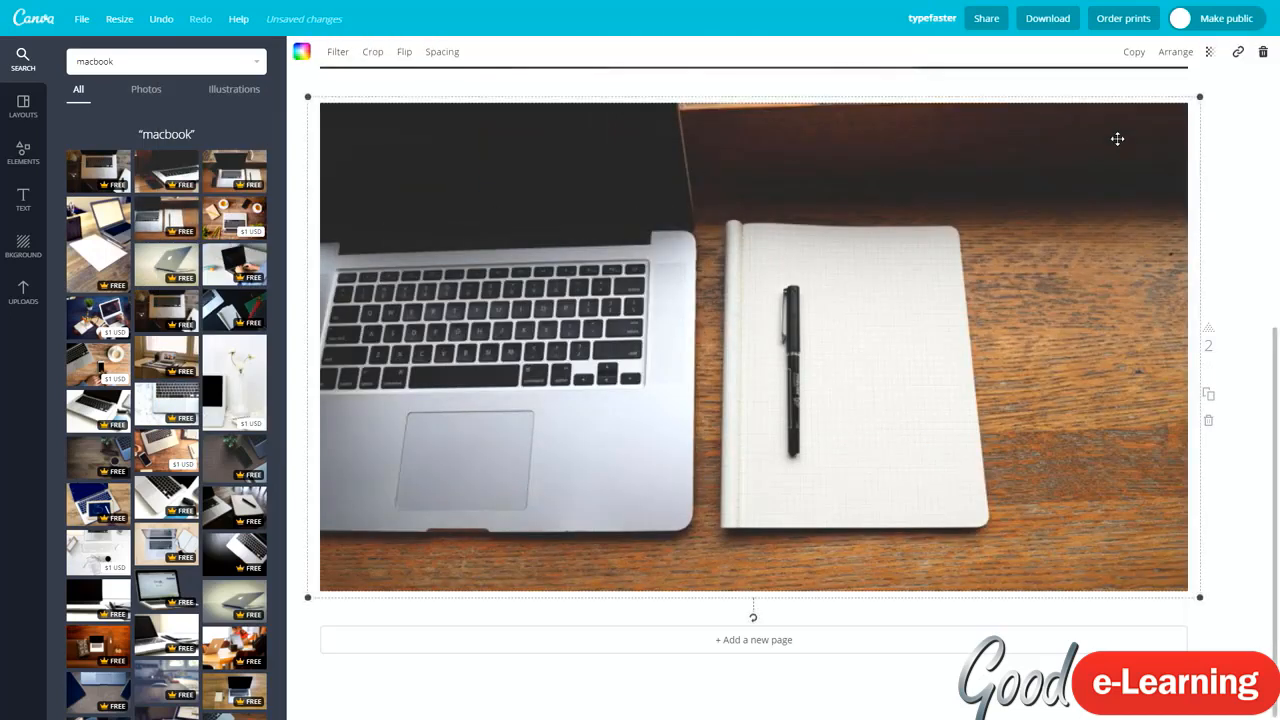
# Shrink the photo grid to the page edges so the background shows as a thin border around it.
pyautogui.moveTo(1197, 95); pyautogui.dragTo(1188, 103)
pyautogui.moveTo(305, 596); pyautogui.dragTo(318, 590)
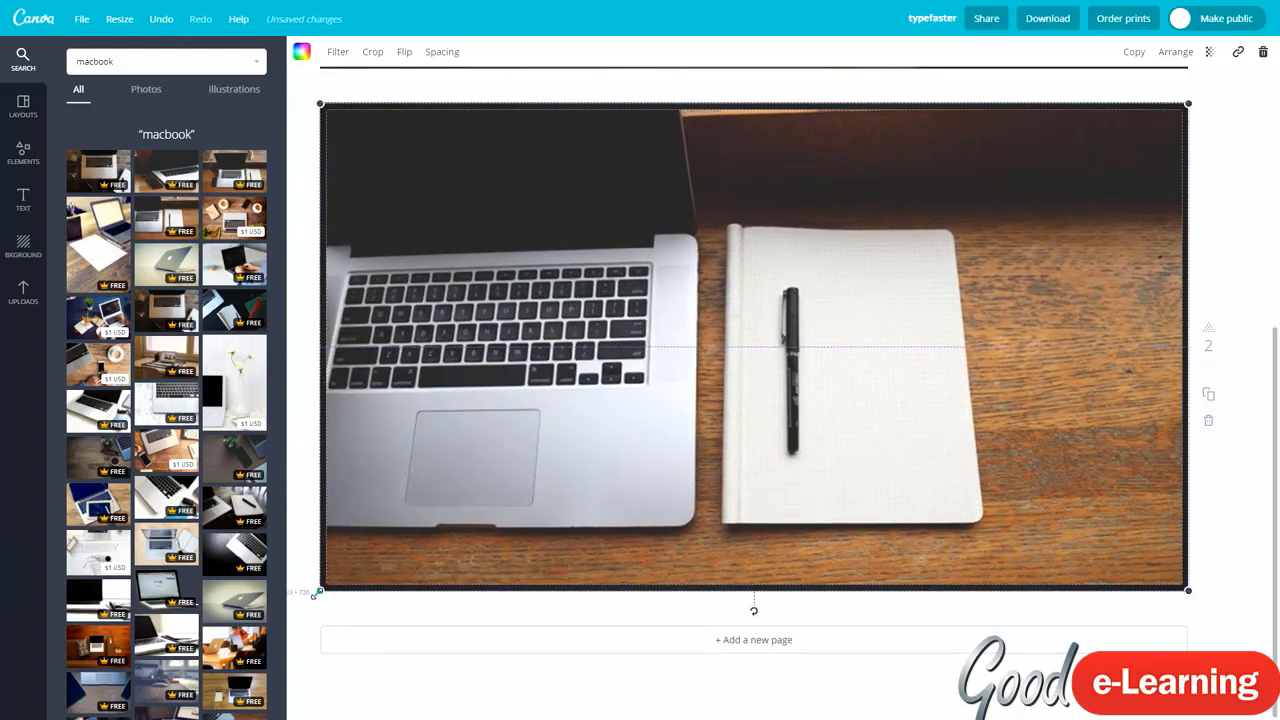
pyautogui.click(304, 495)
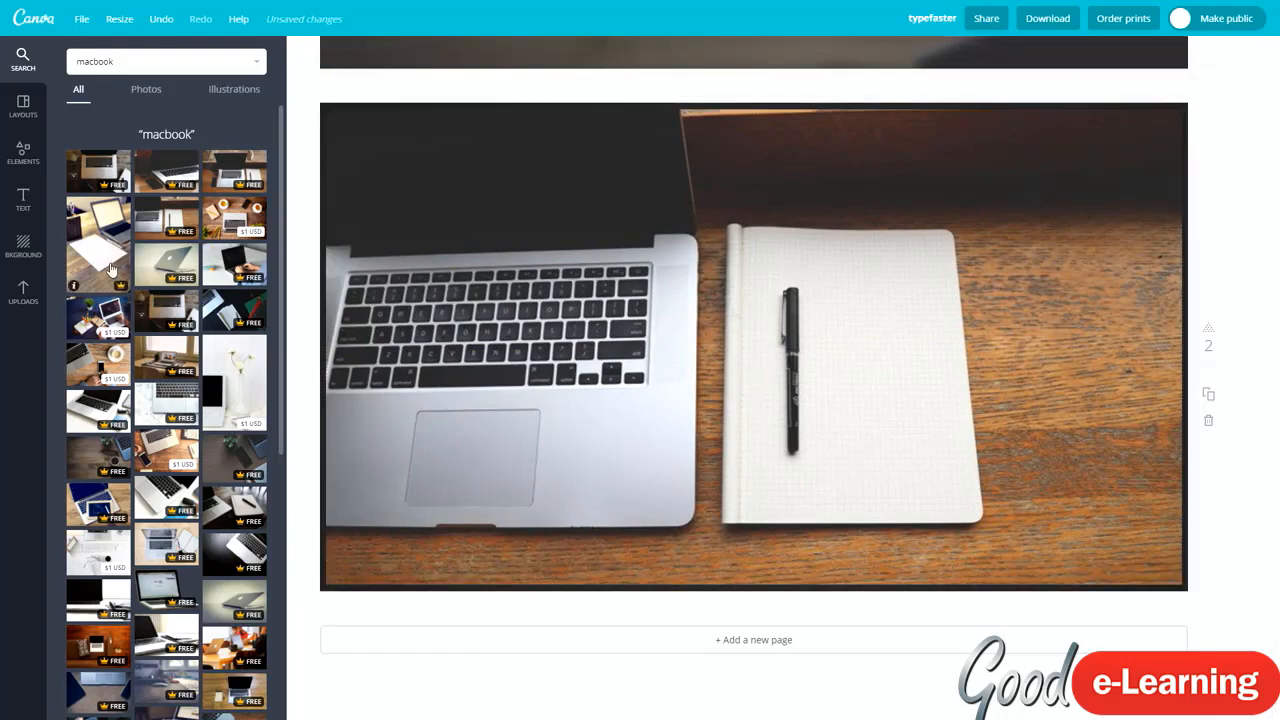
# Change the page background behind the photo grid to plain white.
pyautogui.click(23, 247)
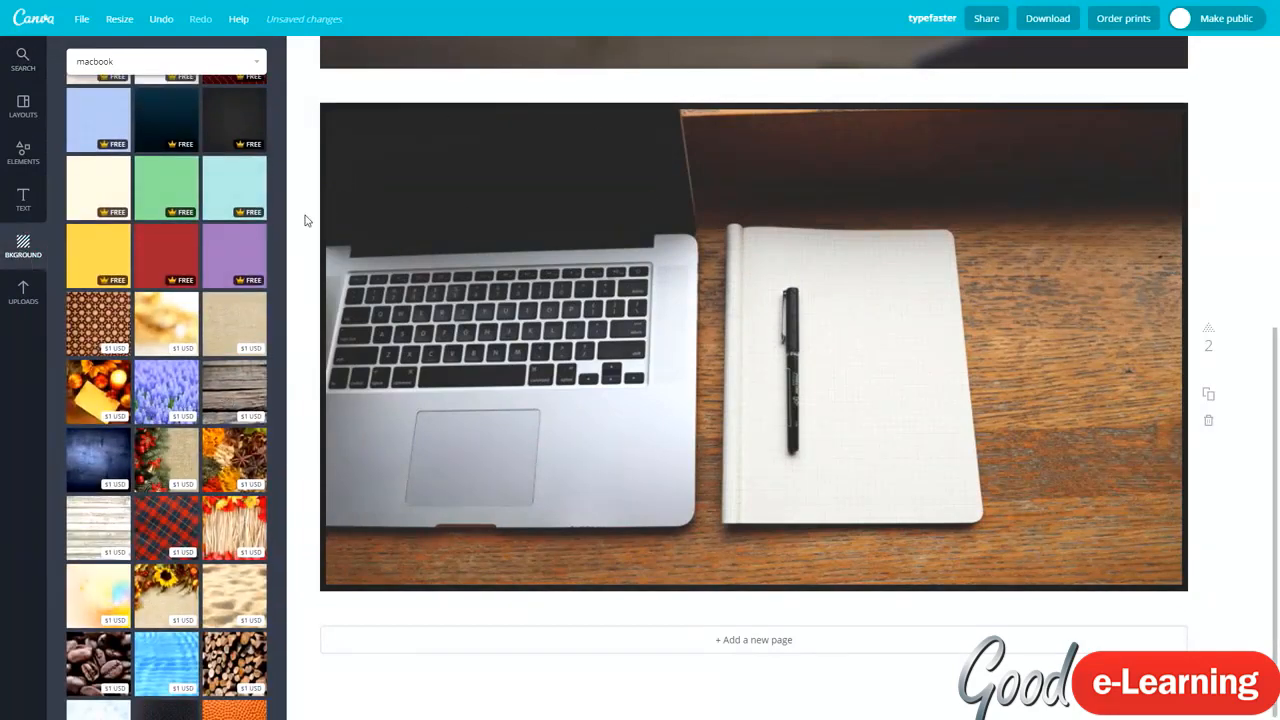
pyautogui.scroll(3, 183, 207)
pyautogui.click(183, 207)
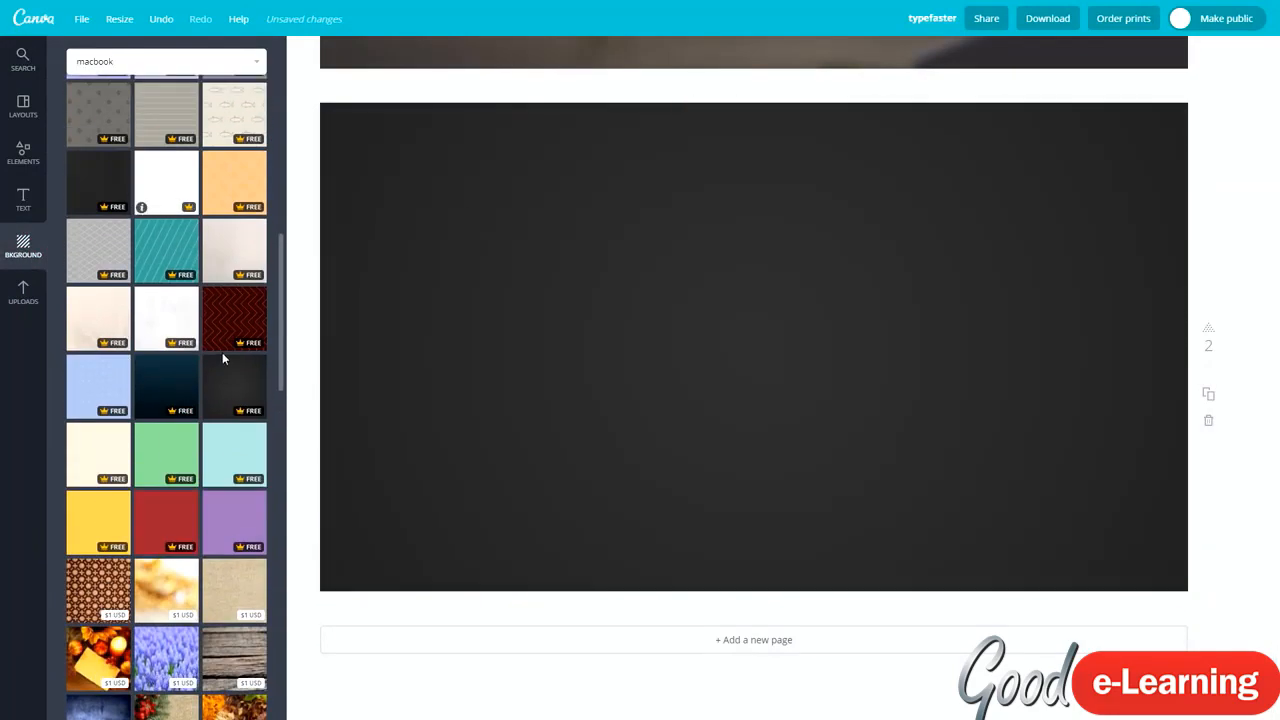
pyautogui.scroll(6, 173, 316)
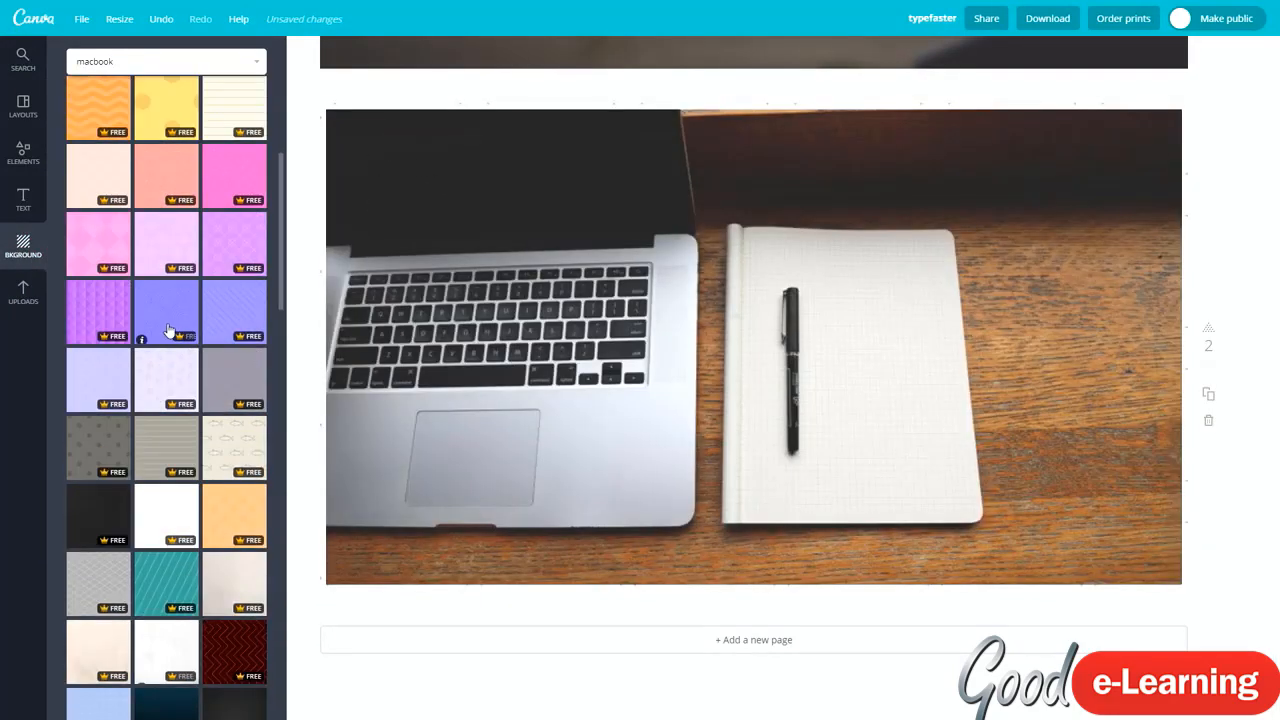
# Set the page background behind the photo grid to the yellow watermelon pattern.
pyautogui.click(209, 314)
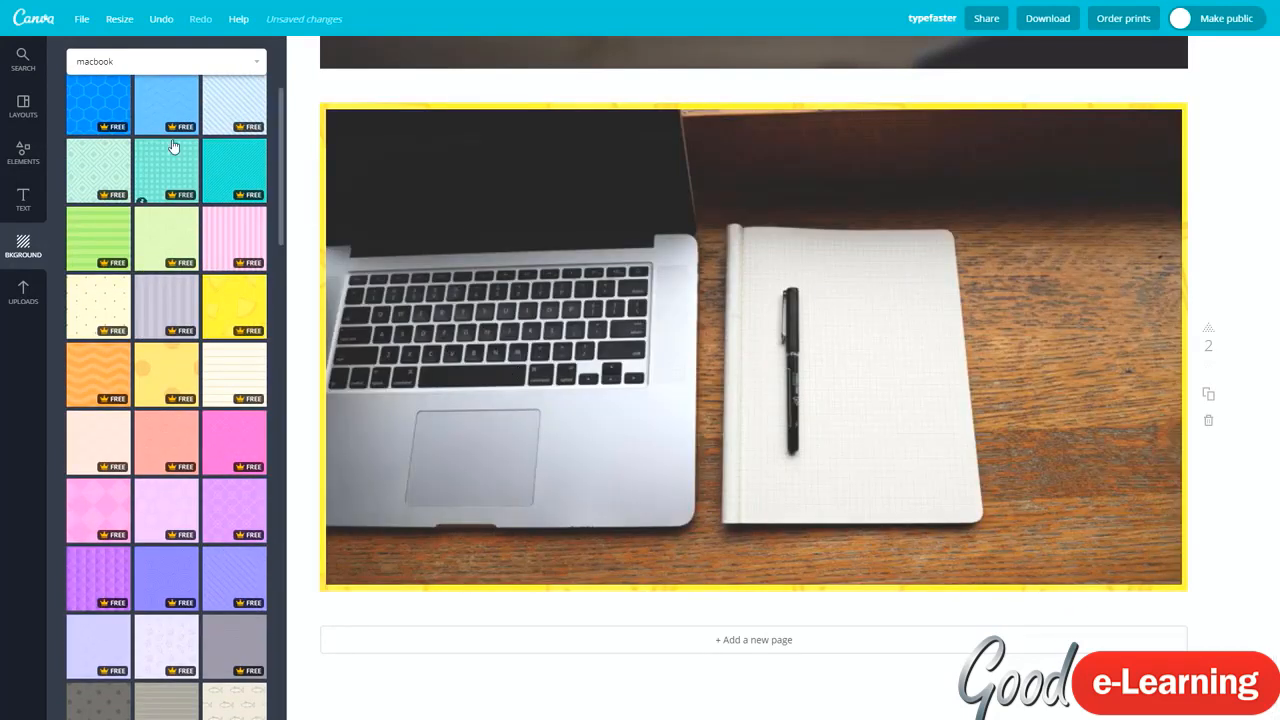
pyautogui.scroll(3, 150, 115)
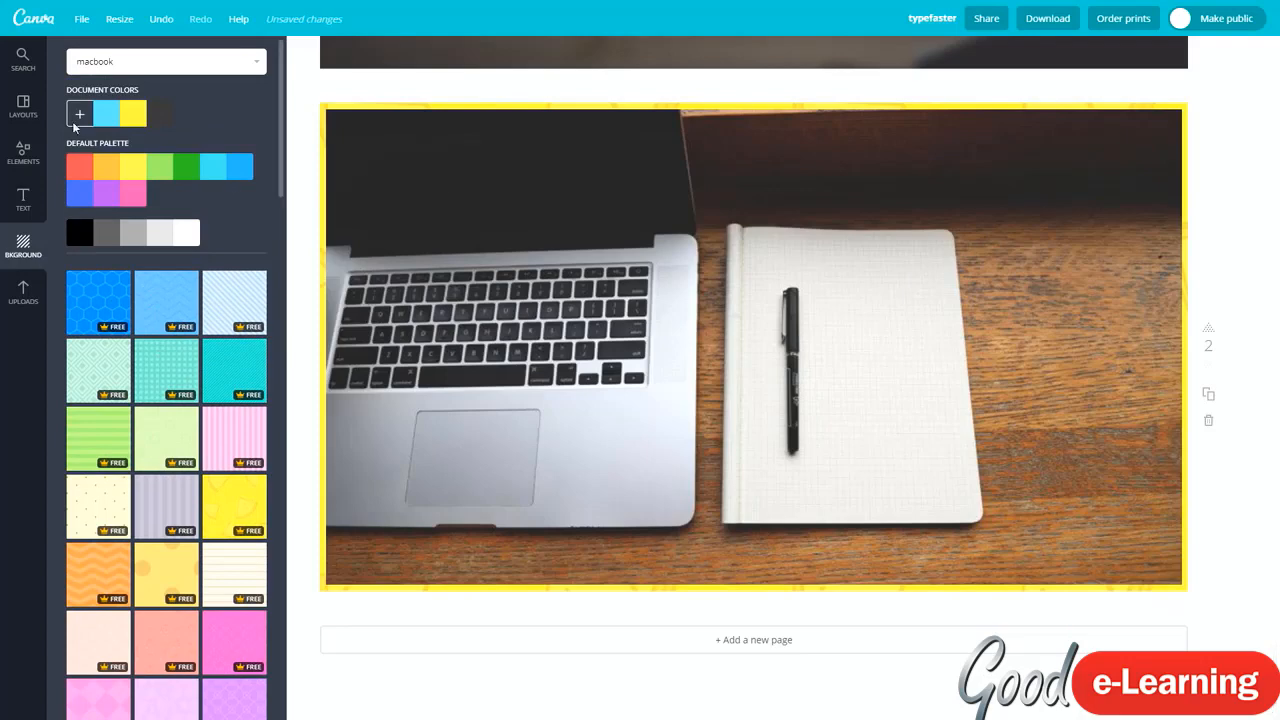
pyautogui.click(23, 106)
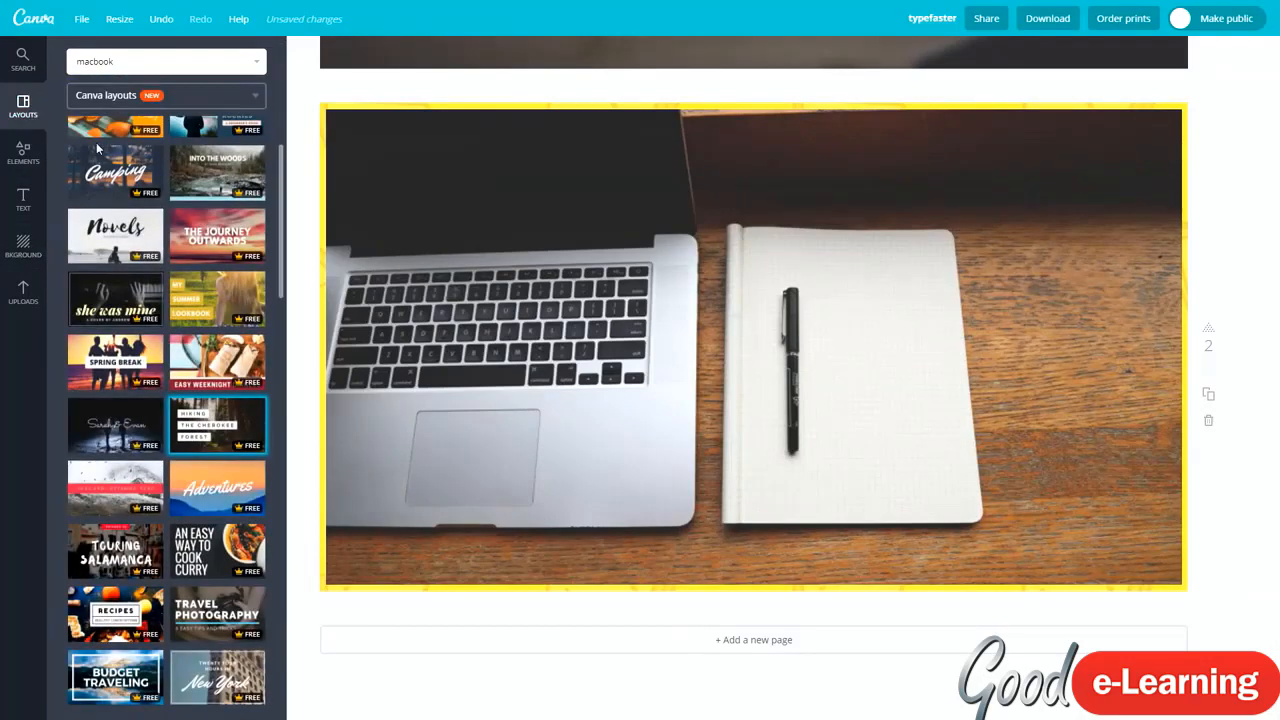
# Send the laptop photo grid backward until it sits behind all three heading boxes on page 2.
pyautogui.click(543, 241)
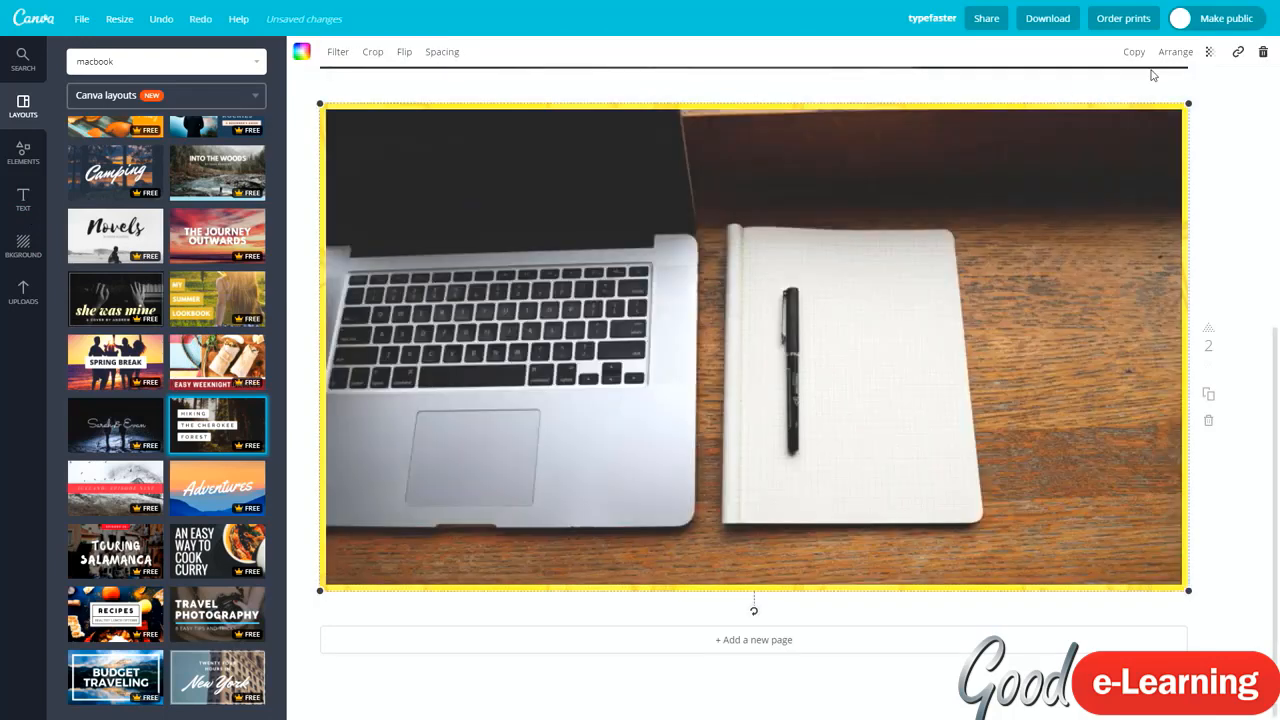
pyautogui.click(1172, 53)
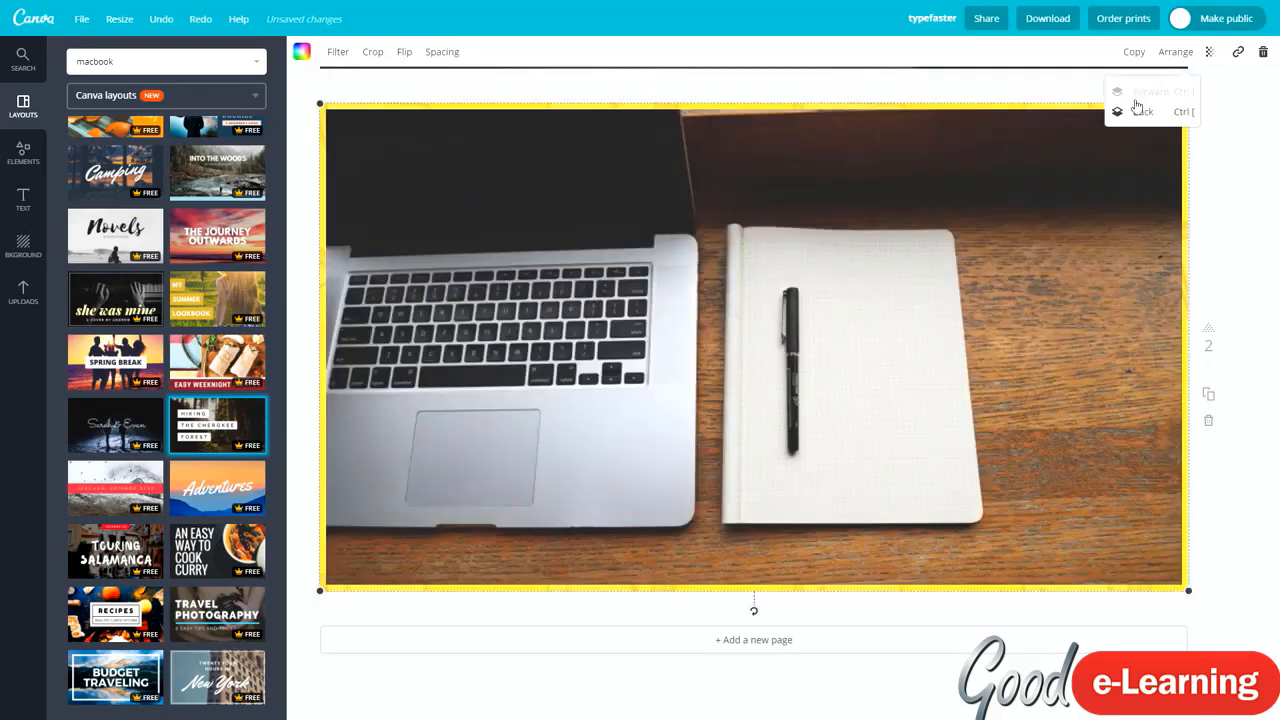
pyautogui.click(1128, 114)
pyautogui.click(1128, 114)
pyautogui.click(1128, 114)
pyautogui.click(1128, 114)
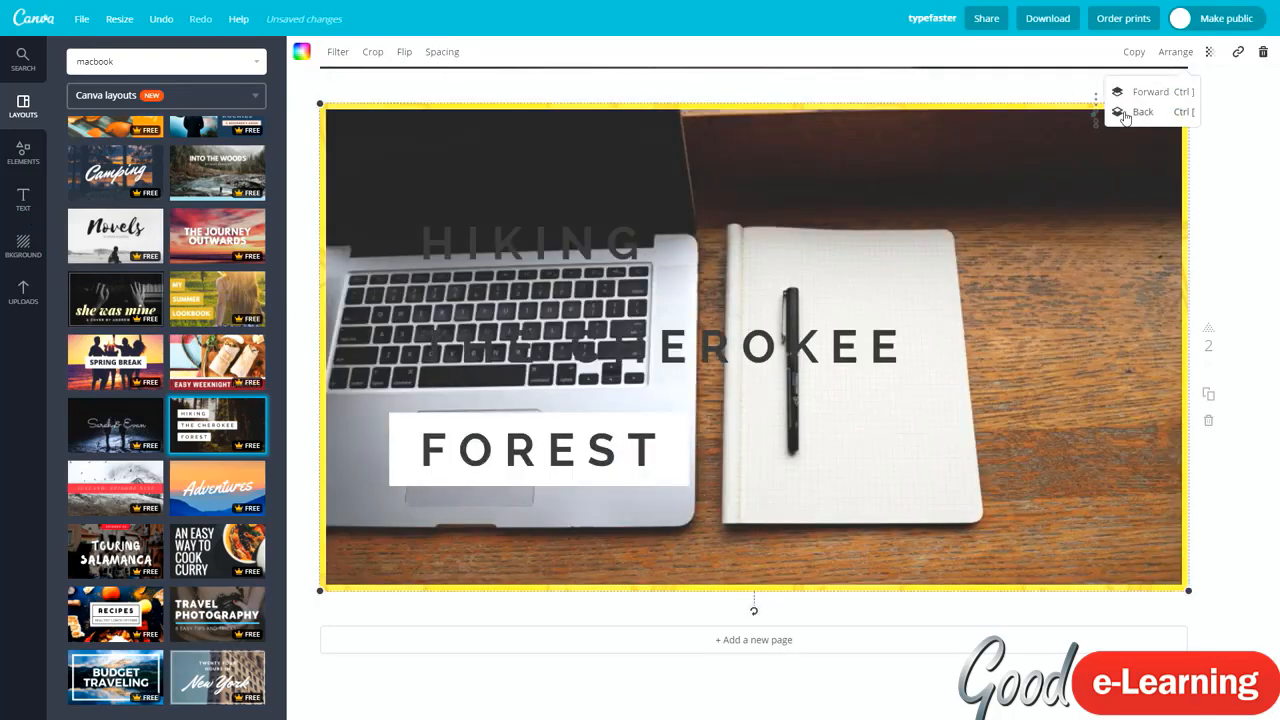
pyautogui.click(1128, 114)
pyautogui.click(1128, 114)
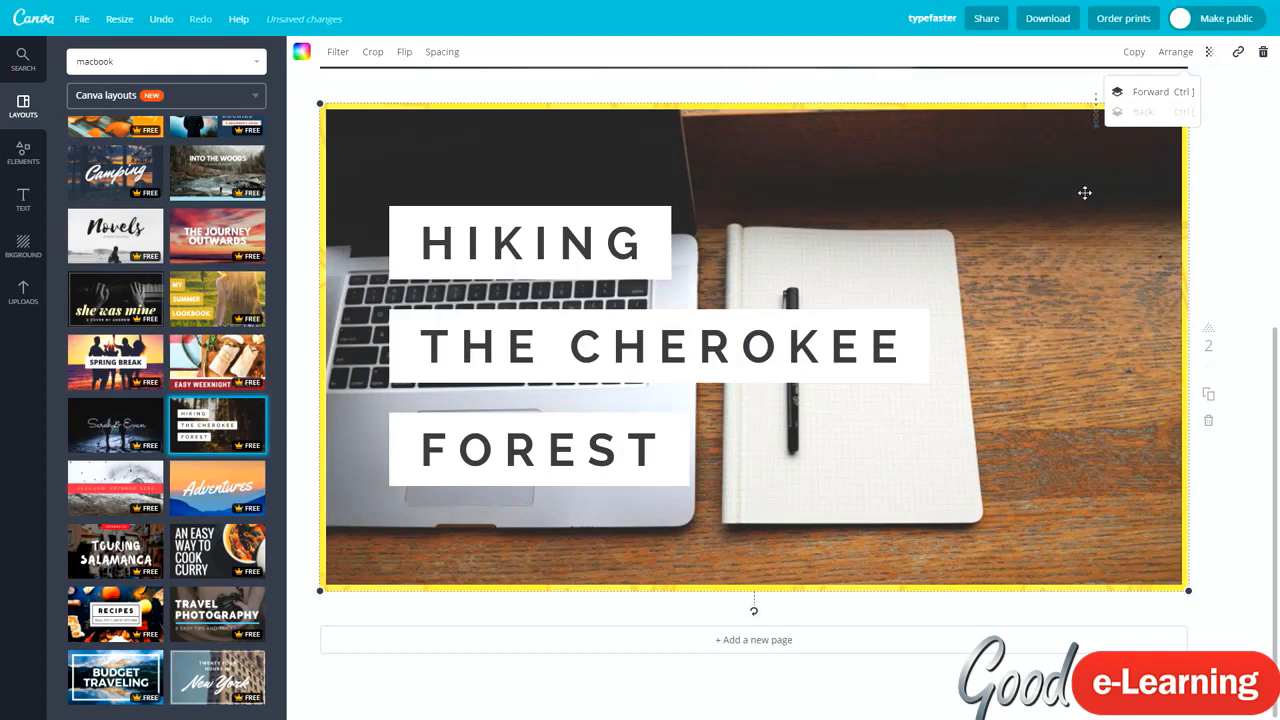
# Delete the laptop photo grid from page 2.
pyautogui.click(1033, 219)
pyautogui.press('Delete')
pyautogui.press('Delete')
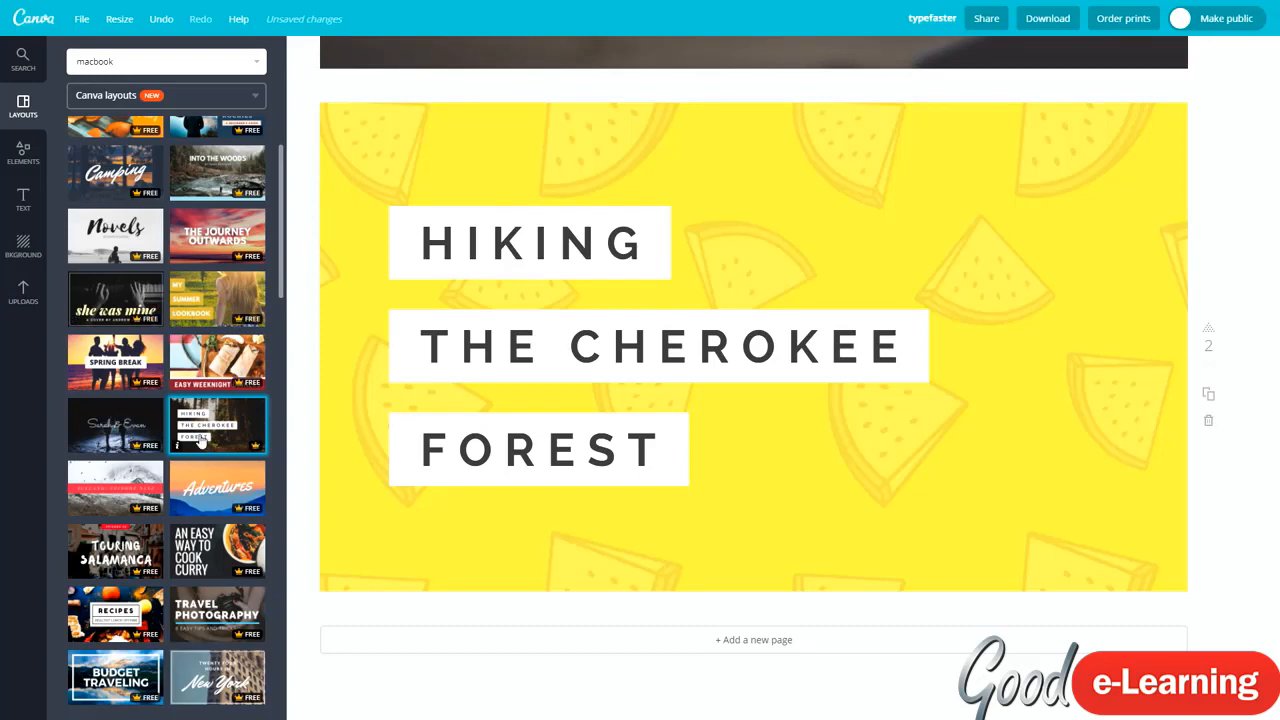
# Browse further down the background library and apply the copper euro coins photo as the page 2 background.
pyautogui.click(23, 290)
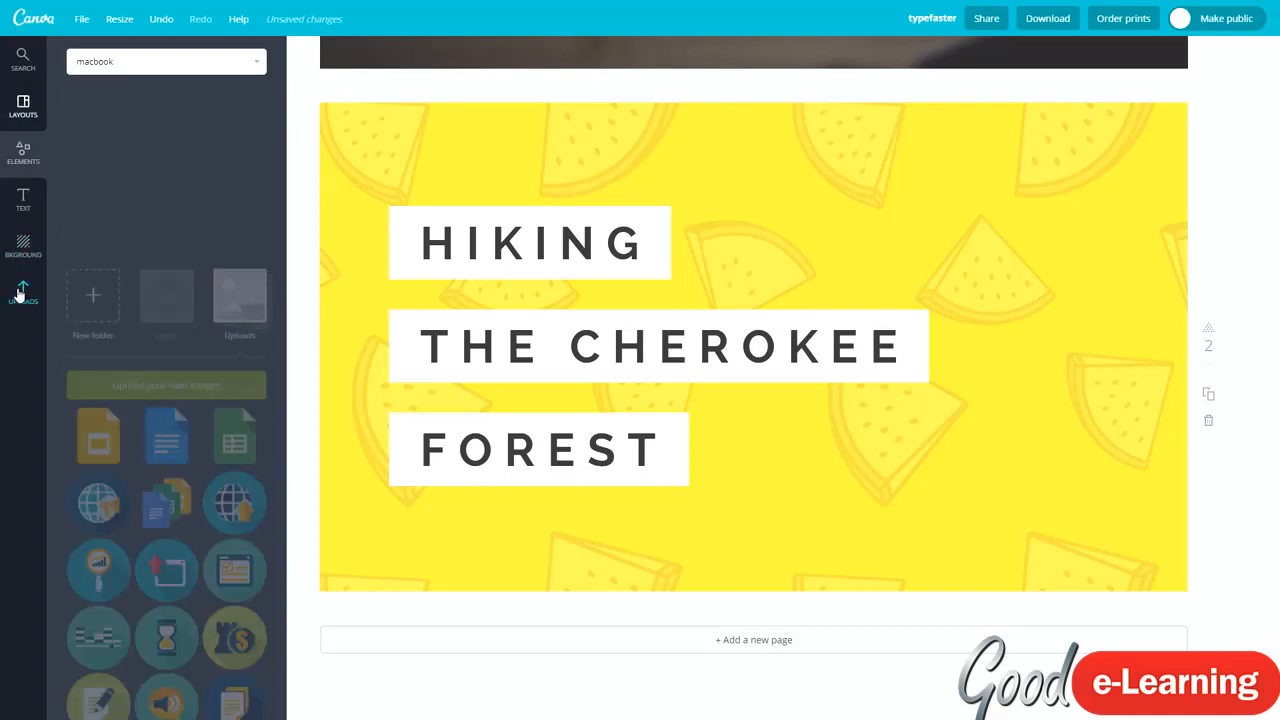
pyautogui.click(15, 242)
pyautogui.scroll(-10, 175, 330)
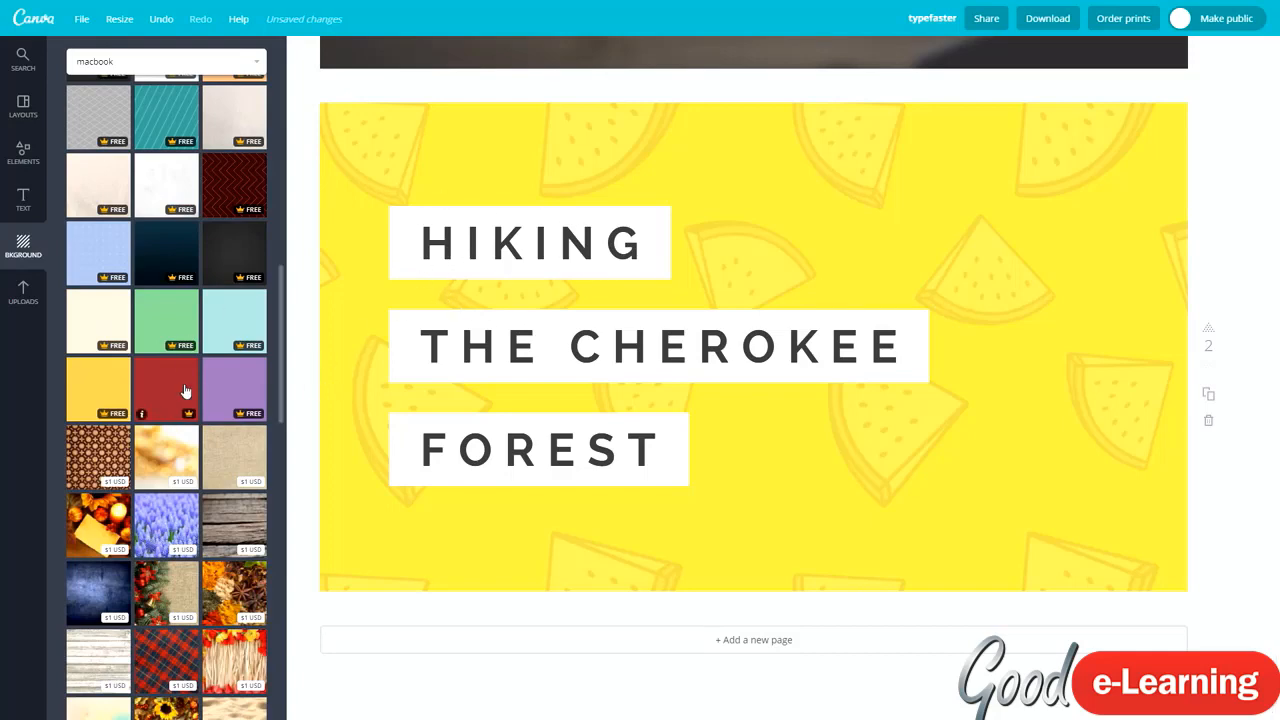
pyautogui.scroll(-6, 170, 395)
pyautogui.scroll(-8, 157, 400)
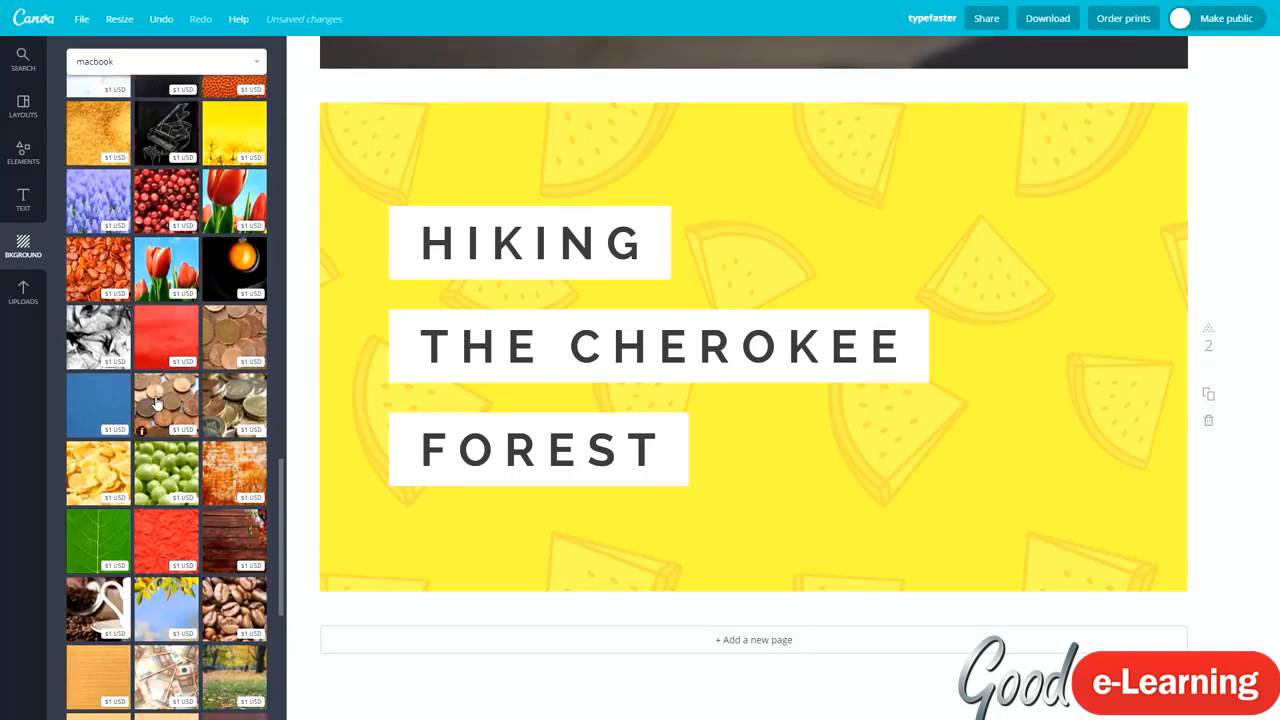
pyautogui.click(155, 222)
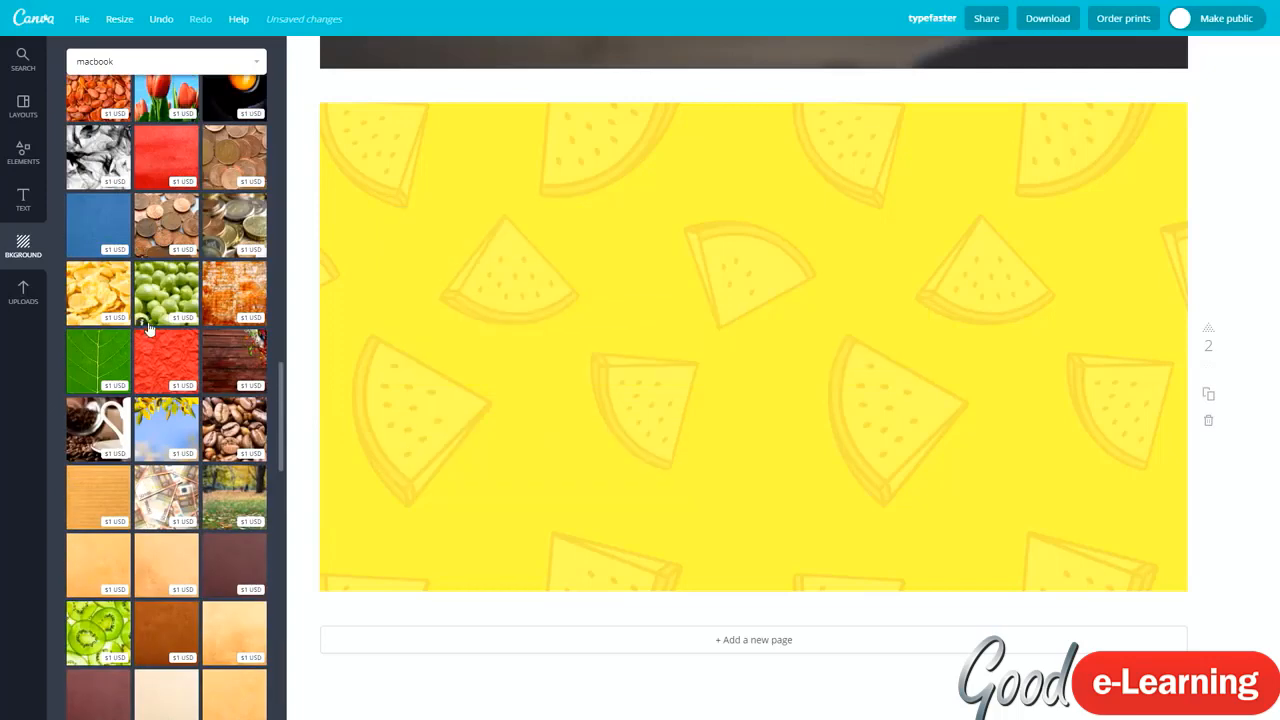
pyautogui.scroll(3, 178, 512)
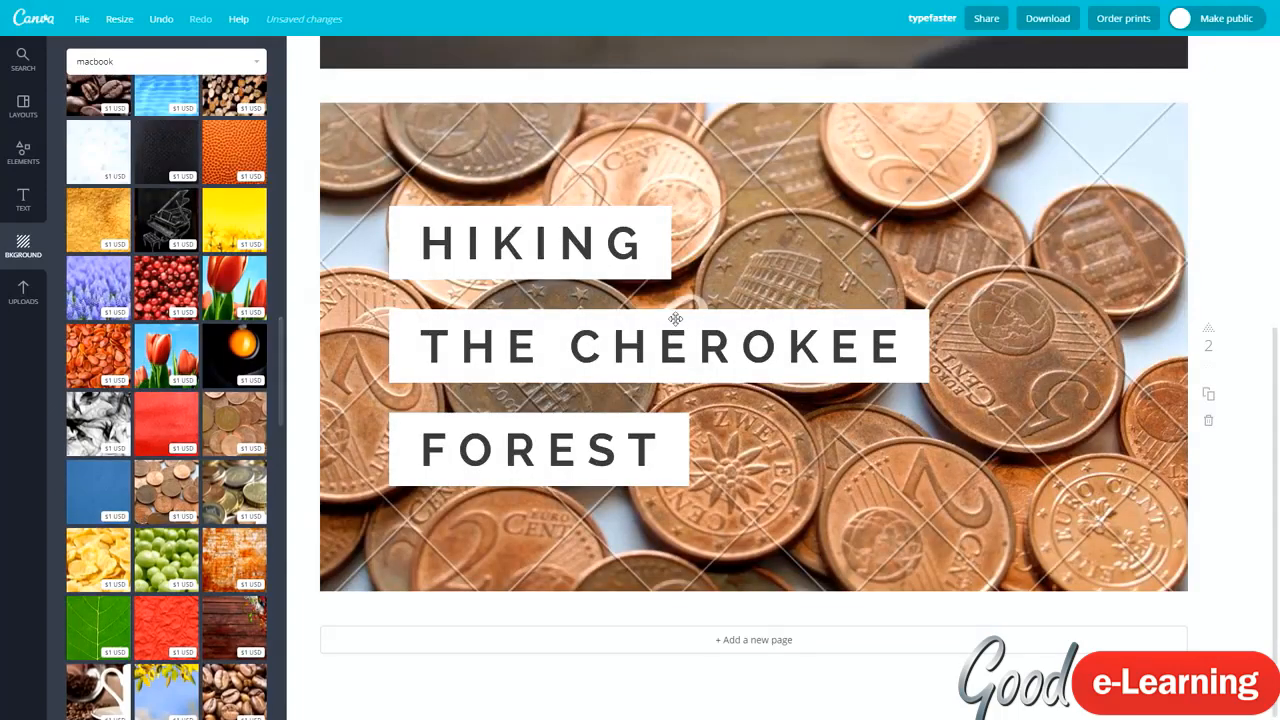
# Try the free dark grey gradient background on page 2, and replace it with the black wood texture.
pyautogui.scroll(10, 140, 475)
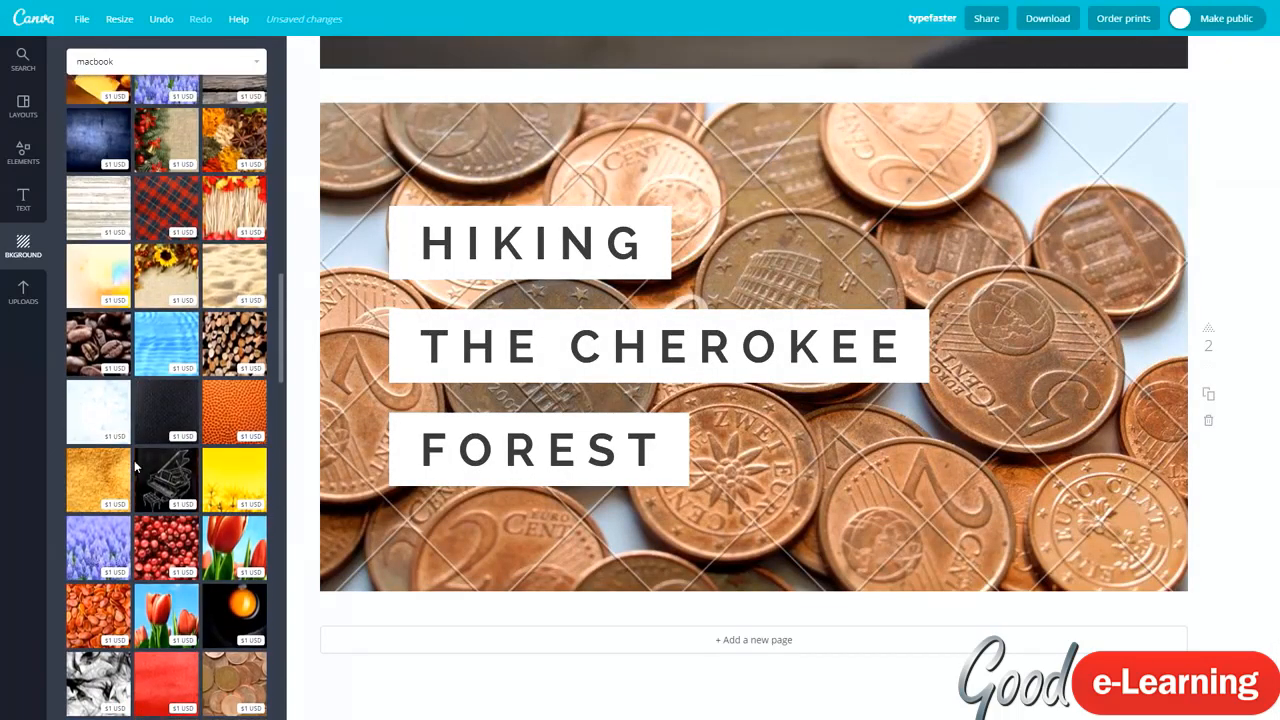
pyautogui.scroll(2, 100, 400)
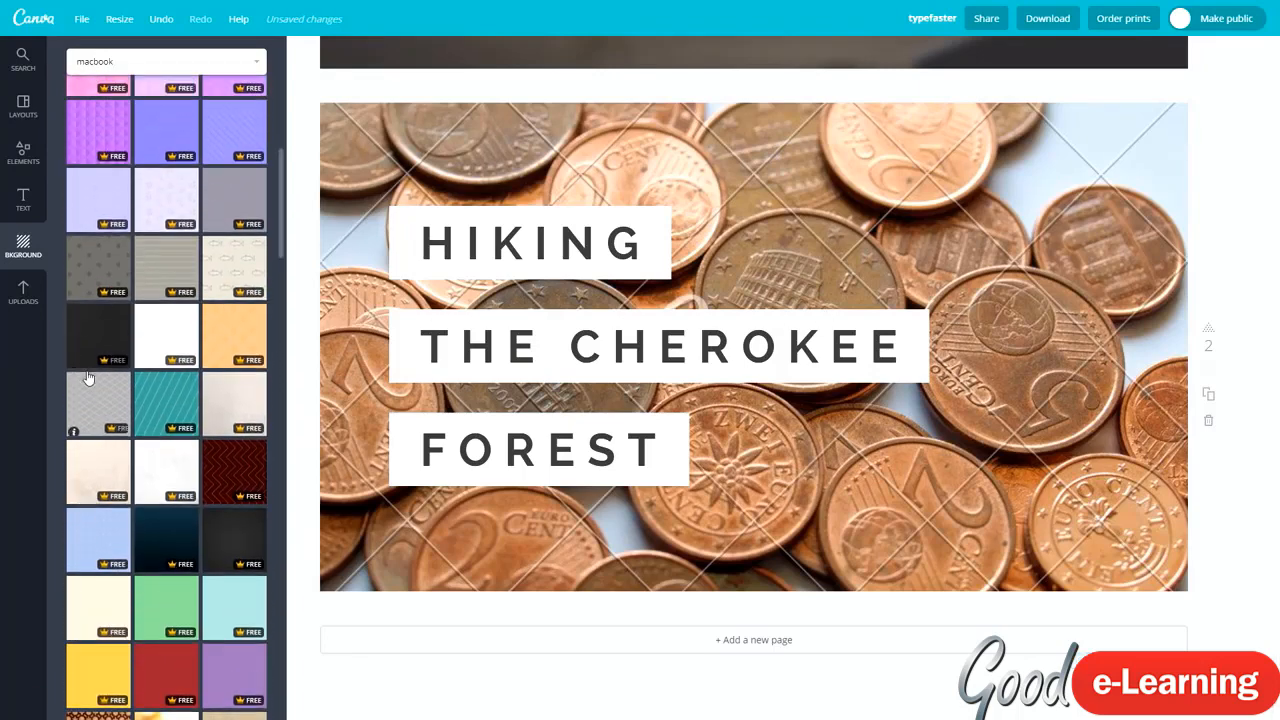
pyautogui.click(249, 541)
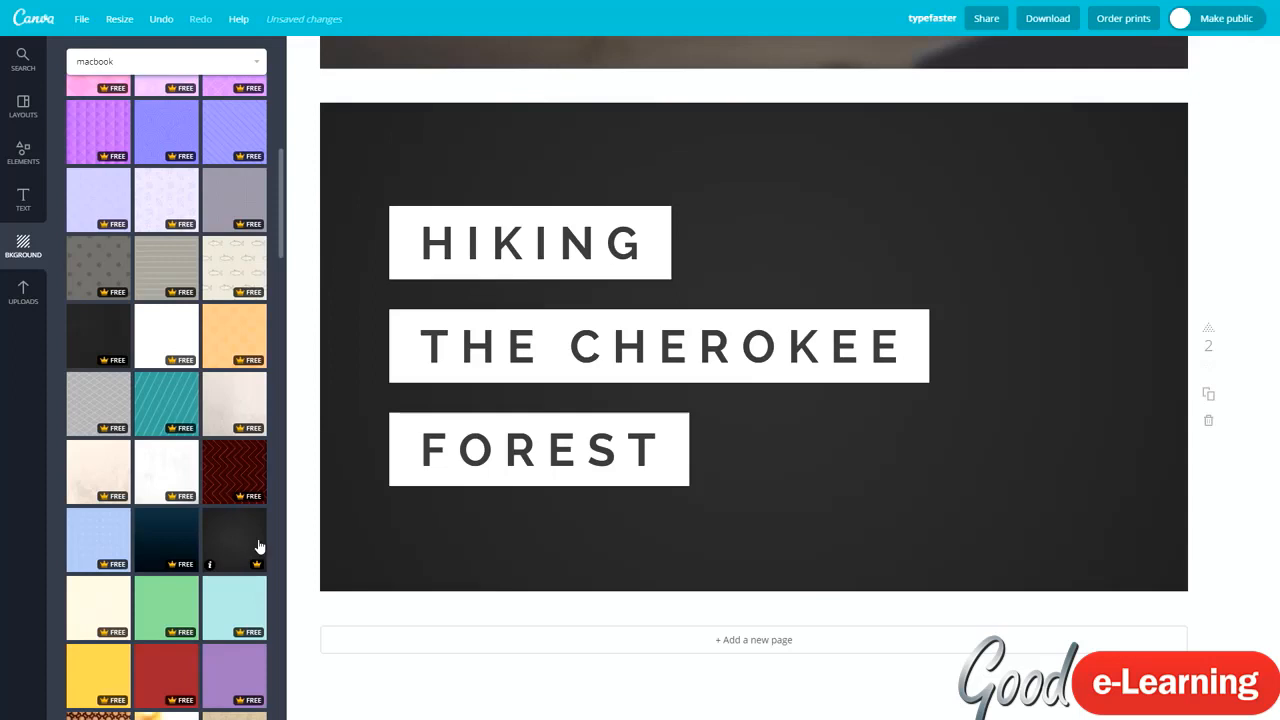
pyautogui.click(75, 330)
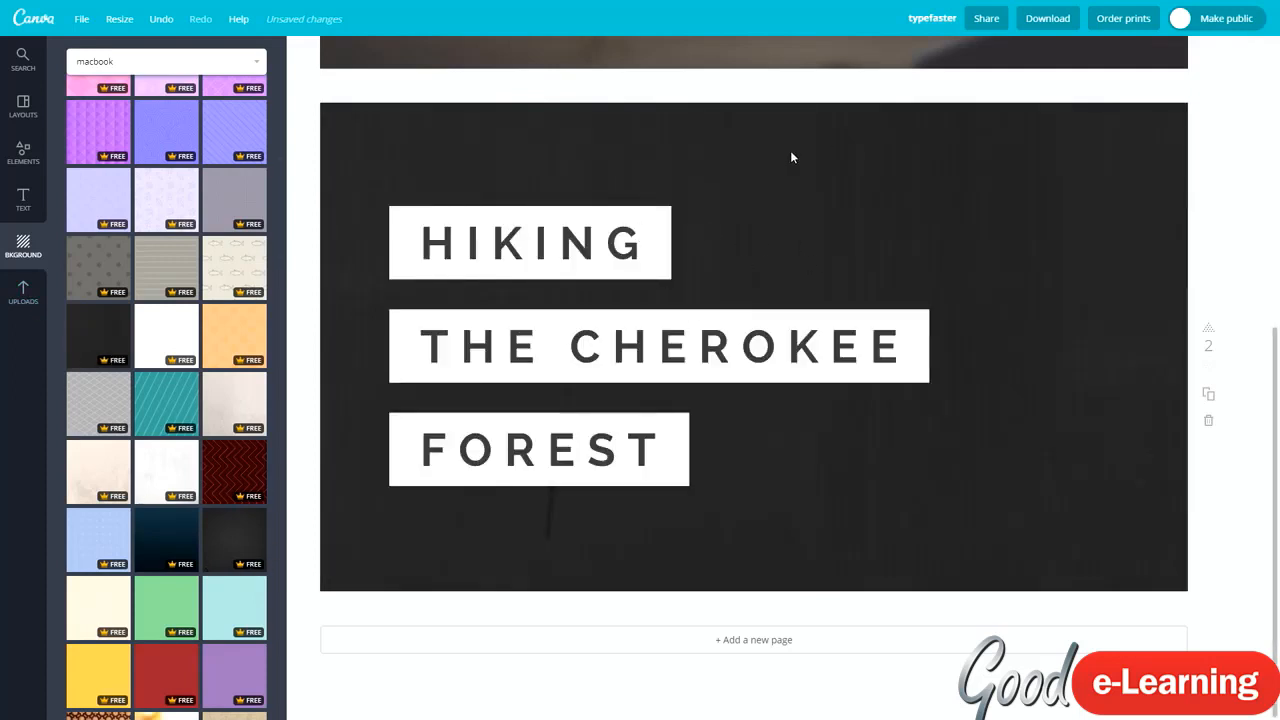
pyautogui.scroll(1, 155, 317)
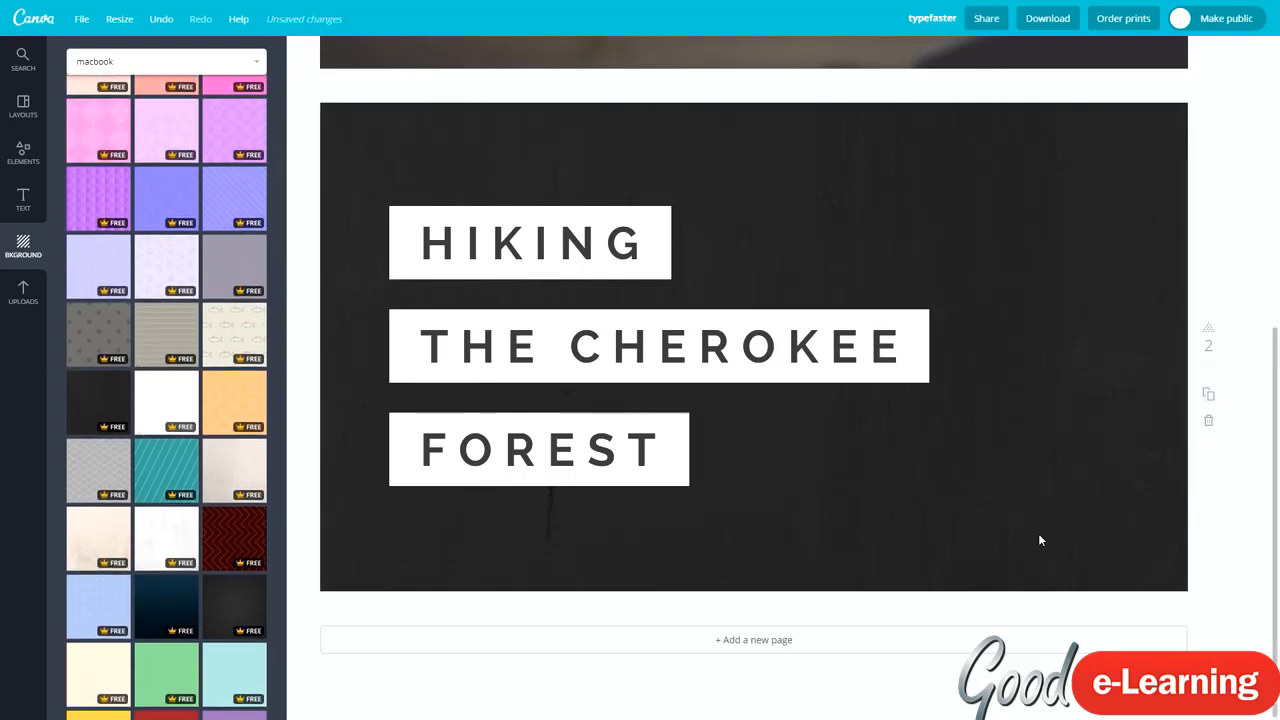
# Examine the heading boxes on page 2 at a larger zoom, and return to the normal view.
pyautogui.hotkey('ctrl', '+')
pyautogui.hotkey('ctrl', '+')
pyautogui.hotkey('ctrl', '+')
pyautogui.hotkey('ctrl', '+')
pyautogui.hotkey('ctrl', '+')
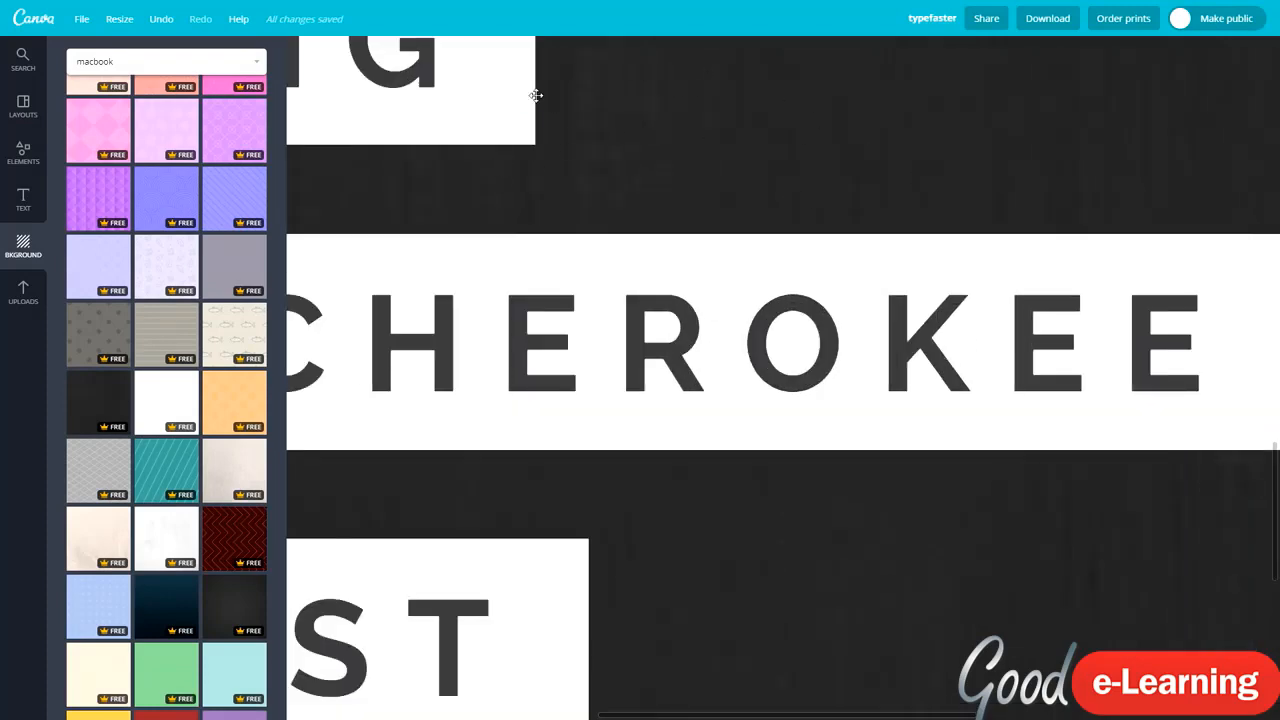
pyautogui.hotkey('ctrl', '-')
pyautogui.hotkey('ctrl', '-')
pyautogui.hotkey('ctrl', '-')
pyautogui.hotkey('ctrl', '-')
pyautogui.hotkey('ctrl', '-')
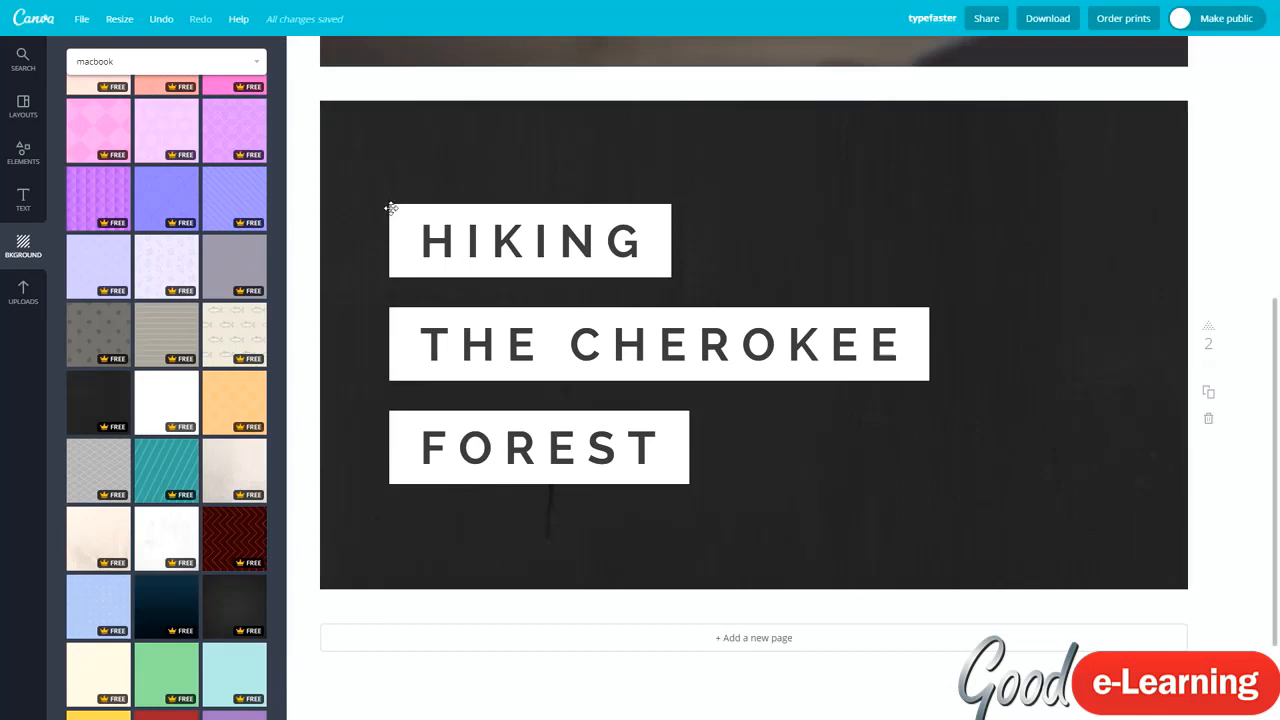
# Shrink the white box behind the HIKING heading slightly from its upper corner.
pyautogui.click(611, 205)
pyautogui.moveTo(670, 205)
pyautogui.mouseDown()
pyautogui.moveTo(757, 180)
pyautogui.moveTo(594, 220)
pyautogui.moveTo(832, 184)
pyautogui.moveTo(658, 225)
pyautogui.mouseUp()
pyautogui.click(928, 217)
# Turn bold off and on again for the HIKING text, and try centre and right alignment before restoring left alignment.
pyautogui.click(607, 251)
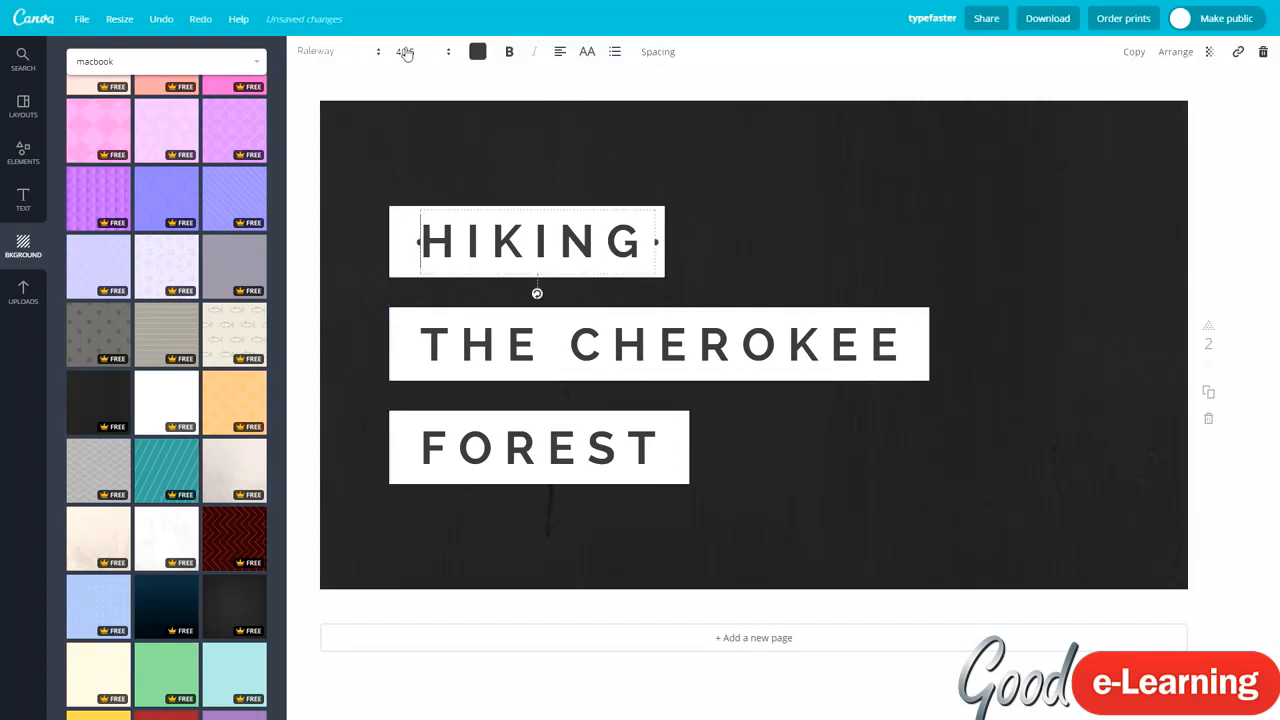
pyautogui.click(509, 55)
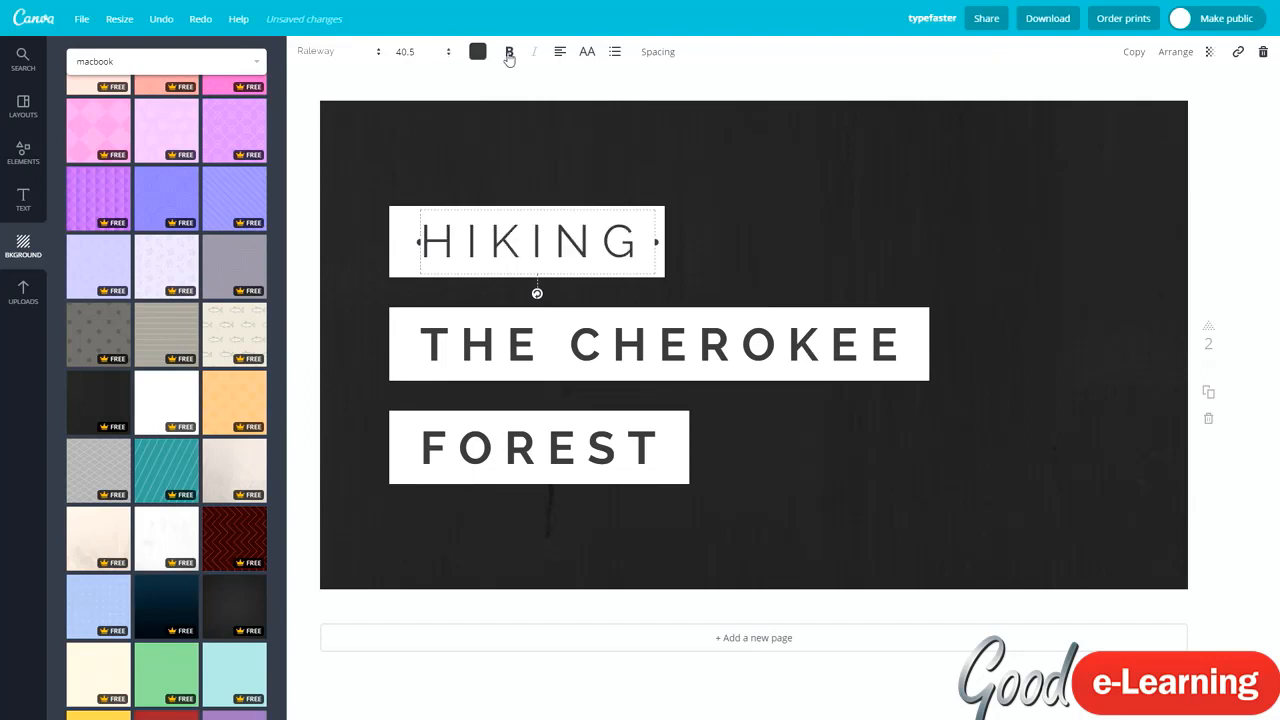
pyautogui.click(509, 55)
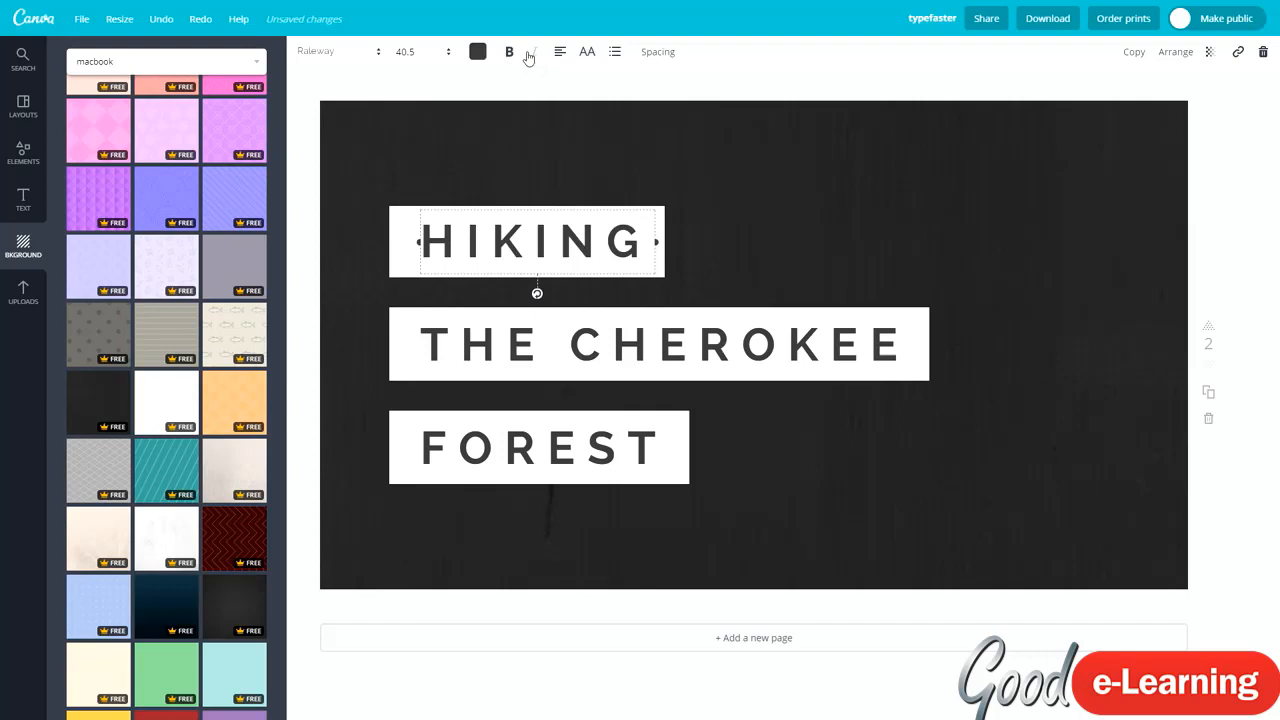
pyautogui.click(558, 52)
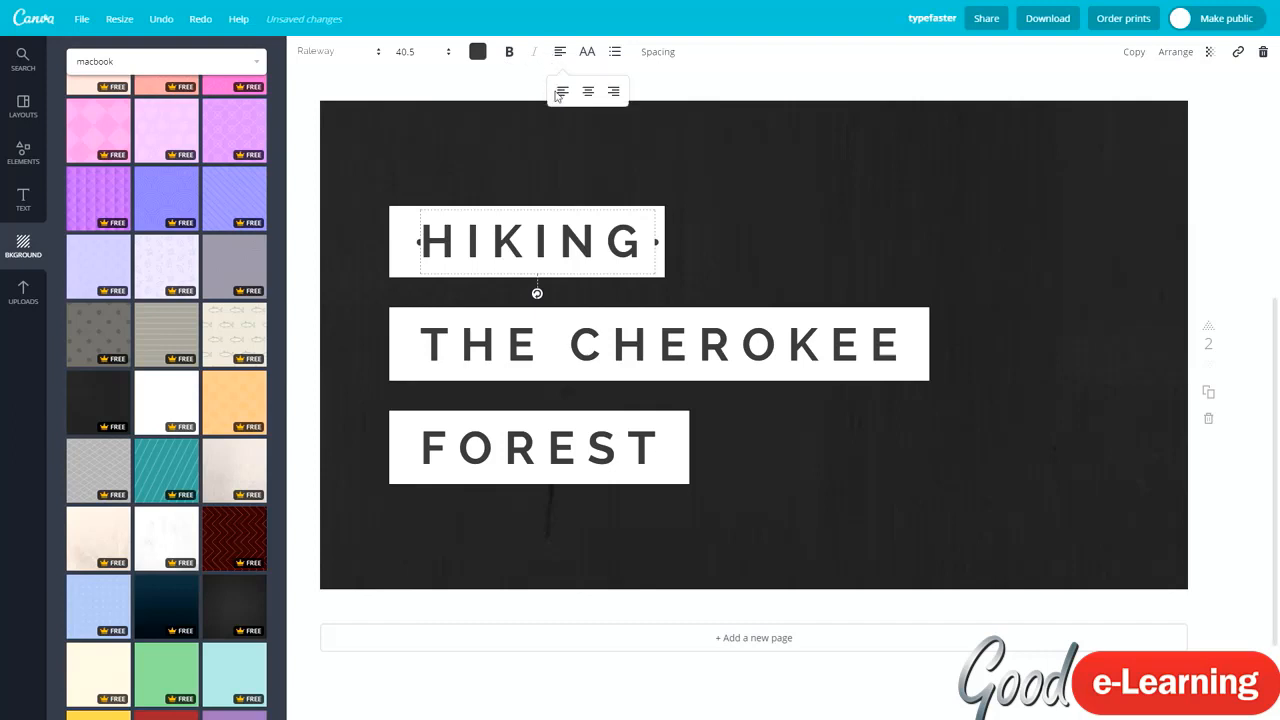
pyautogui.click(590, 93)
pyautogui.click(609, 95)
pyautogui.click(562, 92)
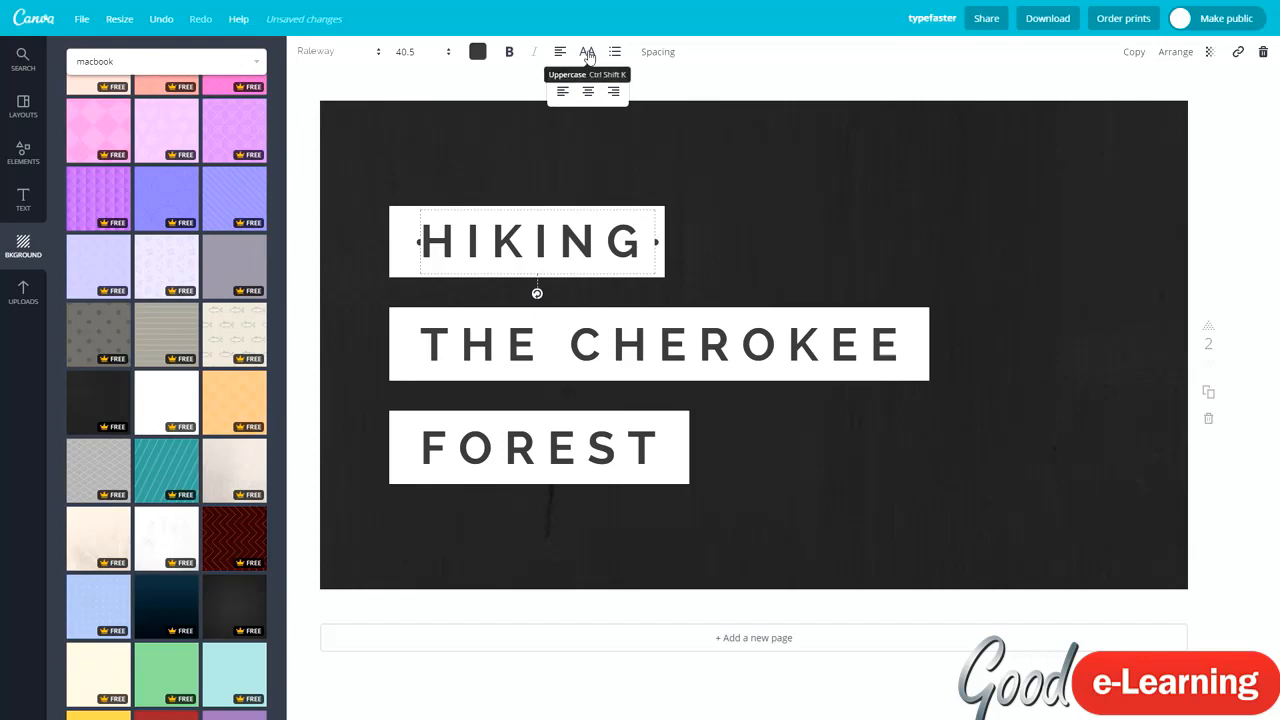
# Toggle uppercase off and on for the HIKING text, and toggle its list formatting back to plain text.
pyautogui.click(588, 53)
pyautogui.click(588, 52)
pyautogui.click(588, 52)
pyautogui.click(588, 52)
pyautogui.hotkey('ctrl', 'a')
pyautogui.click(617, 54)
pyautogui.click(617, 54)
pyautogui.click(617, 54)
pyautogui.click(617, 54)
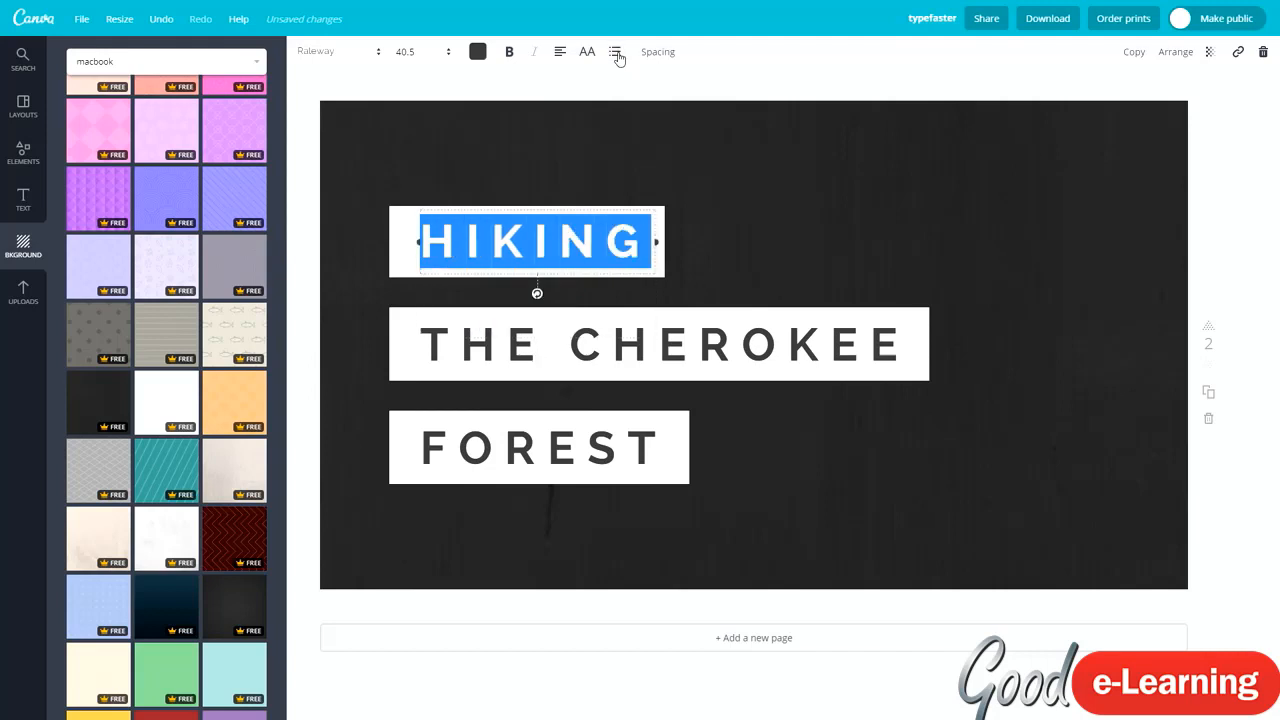
# Try letter spacings of 300 and 70 on the HIKING text, widening its text box to fit on one line.
pyautogui.click(671, 55)
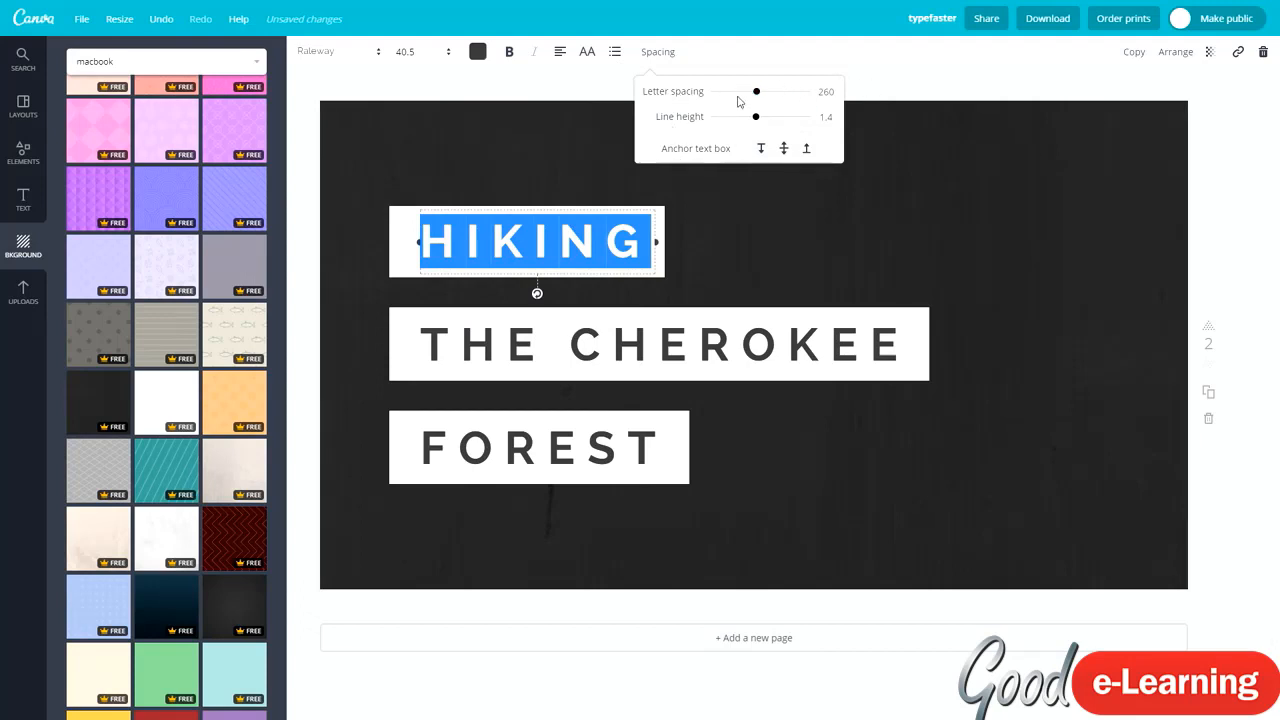
pyautogui.moveTo(757, 93); pyautogui.dragTo(748, 129)
pyautogui.moveTo(655, 273); pyautogui.dragTo(935, 262)
pyautogui.click(658, 51)
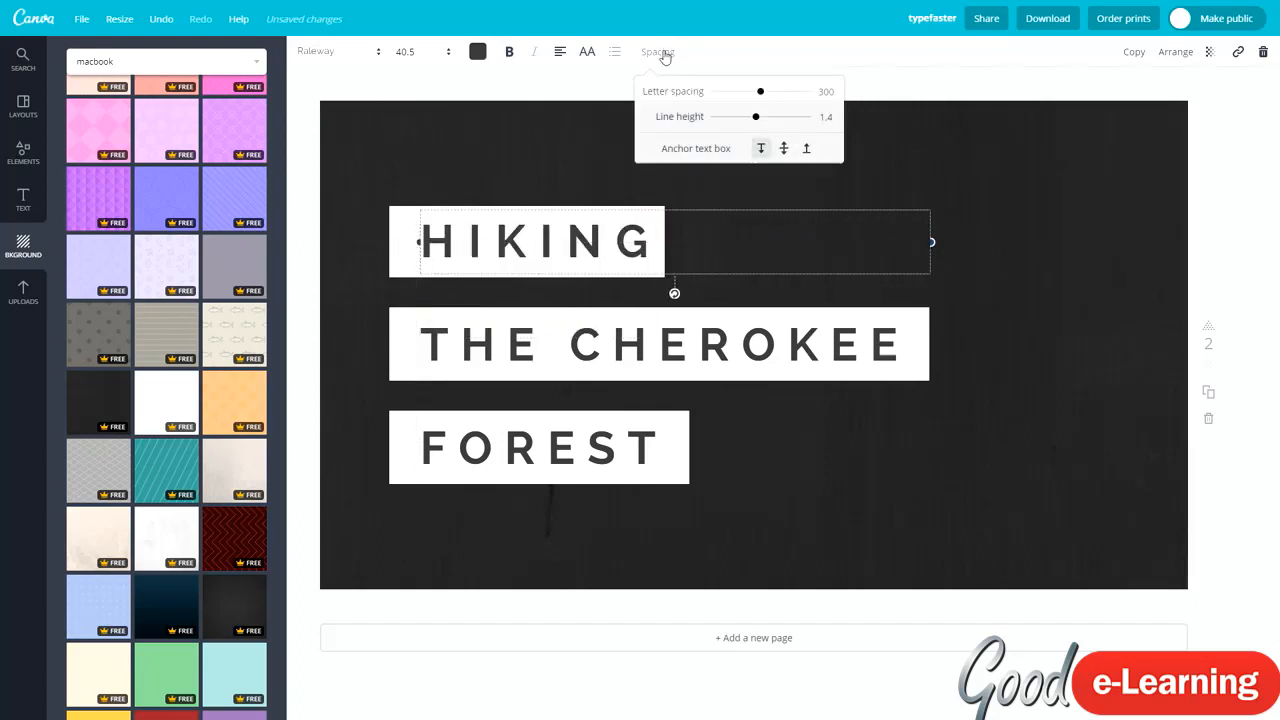
pyautogui.moveTo(757, 91)
pyautogui.mouseDown()
pyautogui.moveTo(808, 93)
pyautogui.moveTo(686, 101)
pyautogui.moveTo(741, 98)
pyautogui.mouseUp()
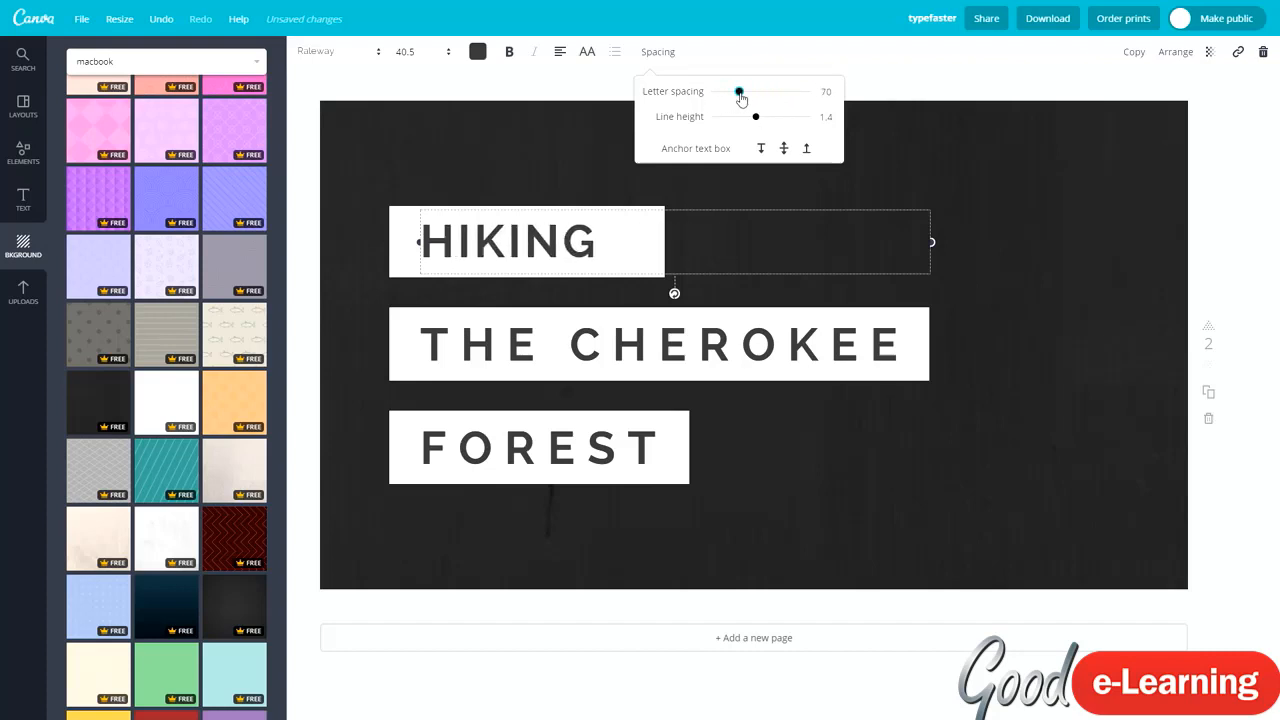
# Undo the letter spacing and text box width changes on the HIKING text.
pyautogui.hotkey('ctrl', 'z')
pyautogui.hotkey('ctrl', 'z')
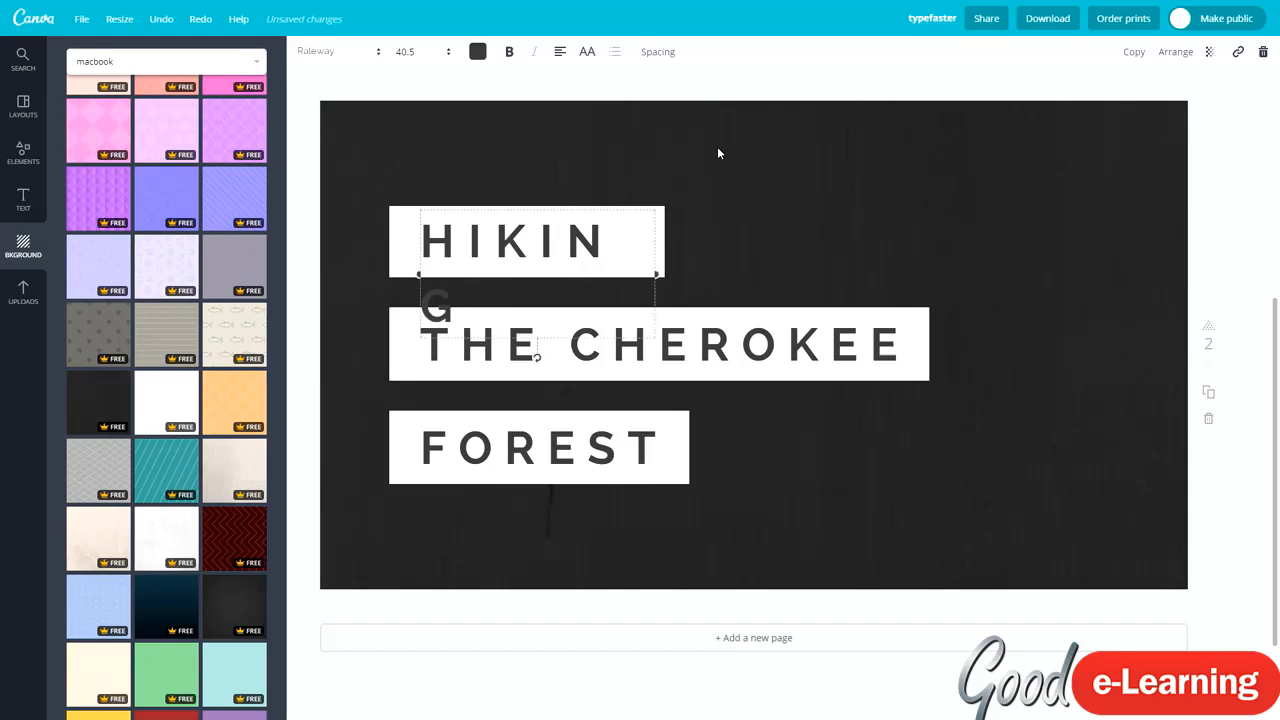
pyautogui.hotkey('ctrl', 'z')
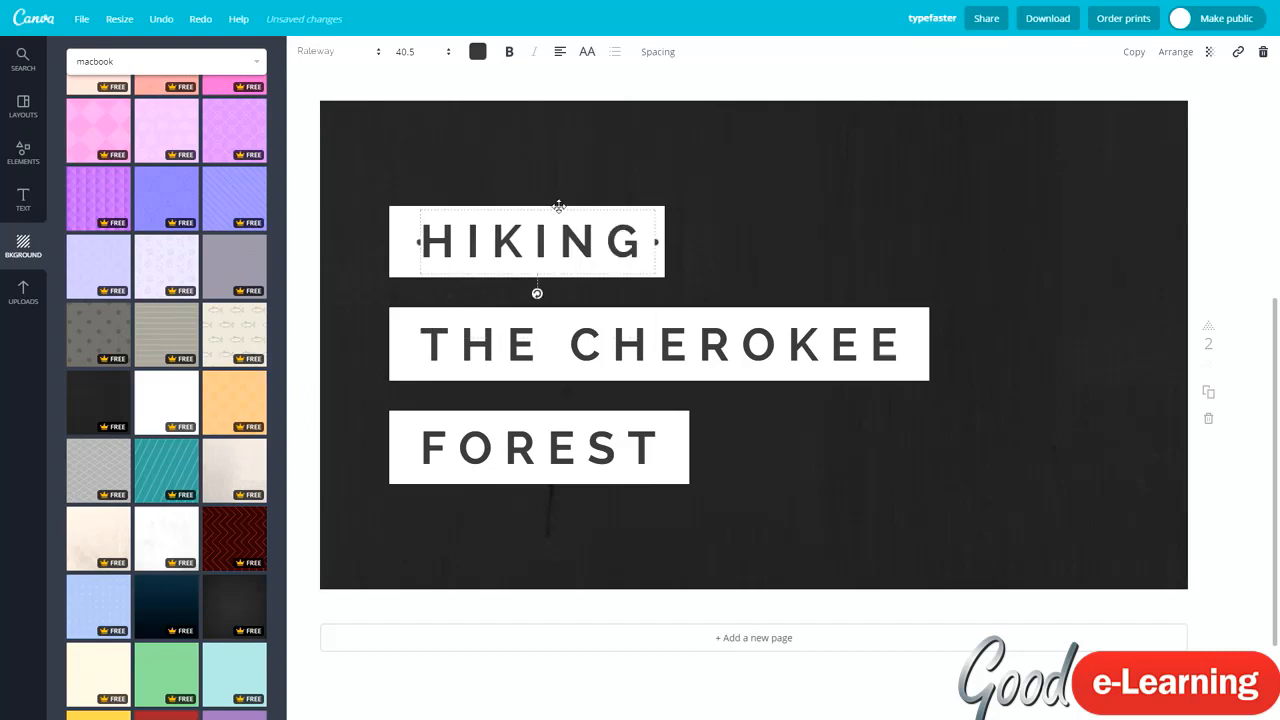
# Nudge the HIKING text slightly to the left within its white box, and set the page background to the dark grey gradient.
pyautogui.moveTo(556, 206); pyautogui.dragTo(548, 203)
pyautogui.click(752, 154)
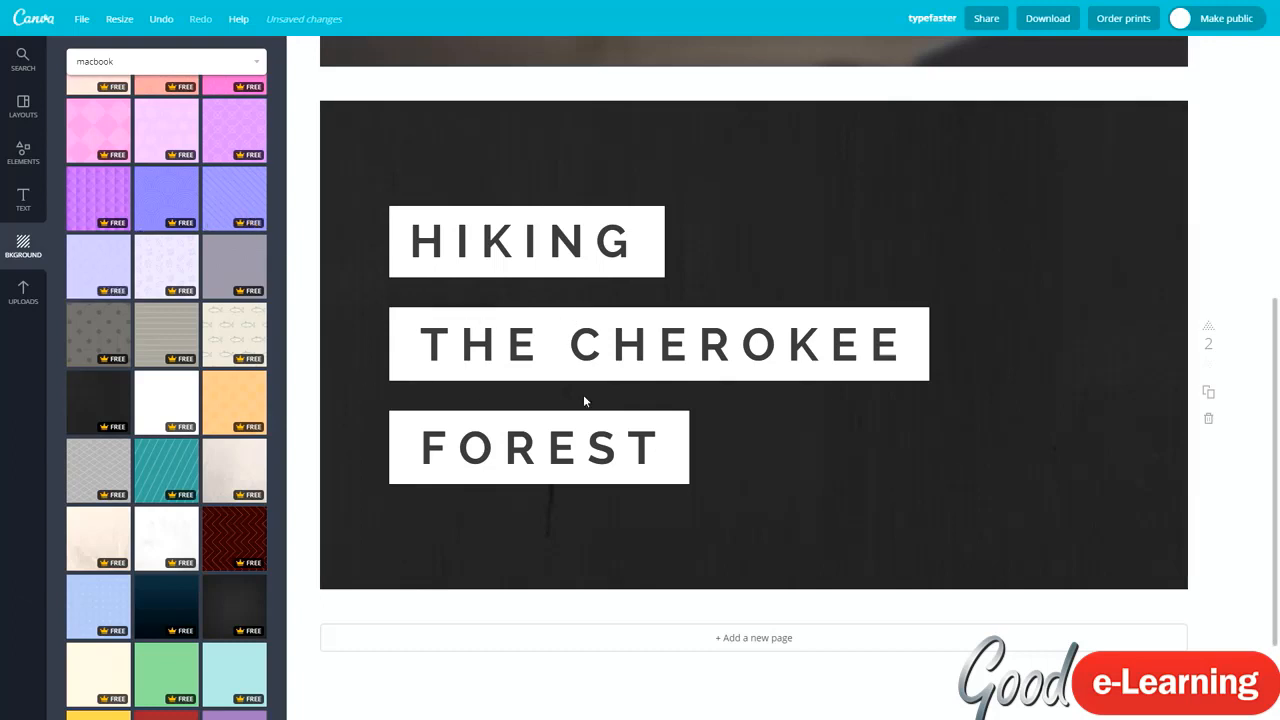
pyautogui.click(232, 606)
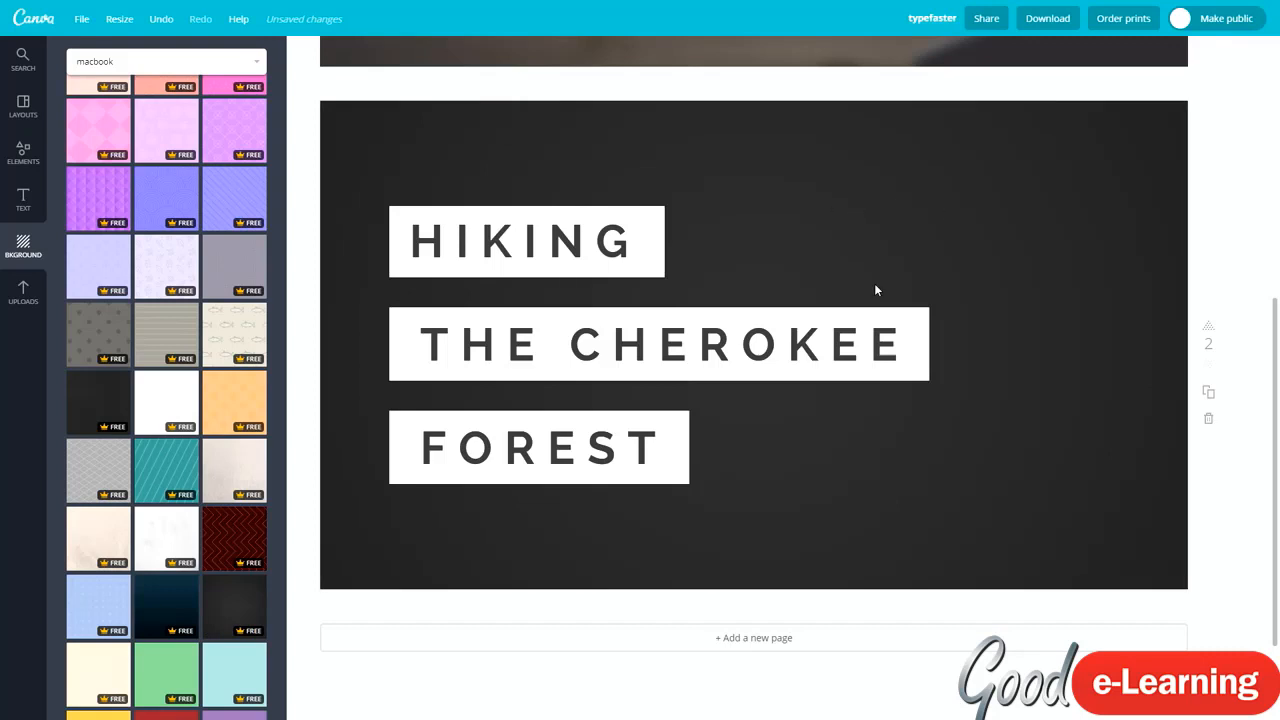